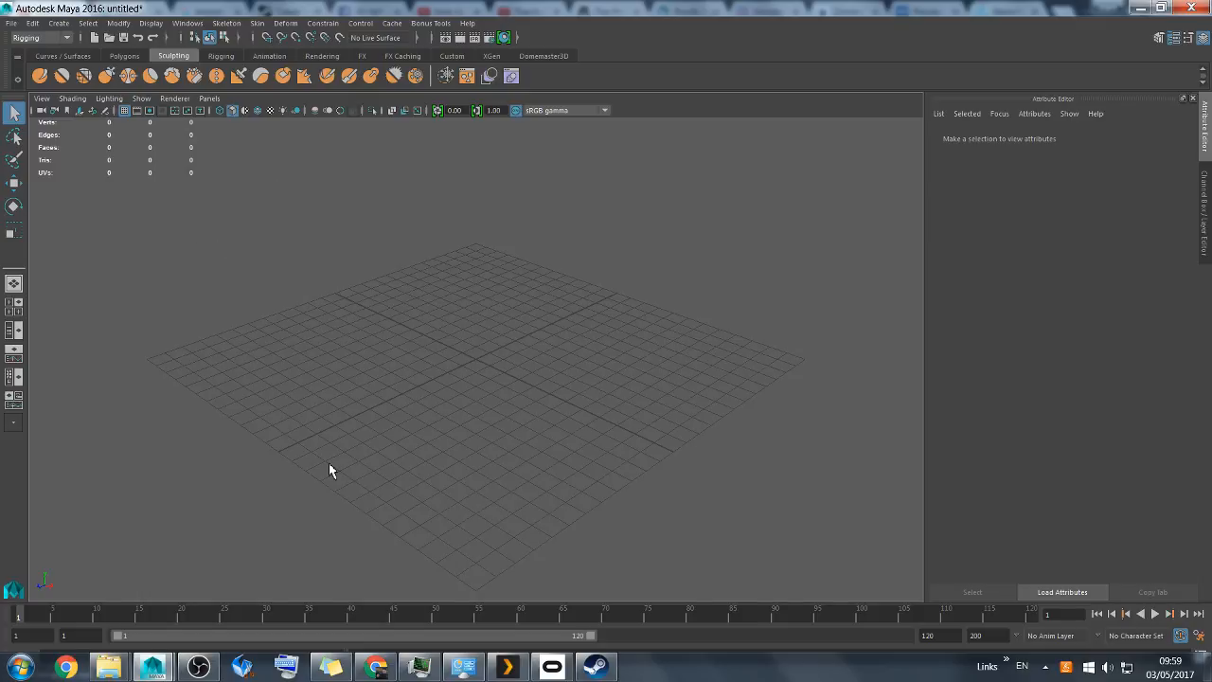
Switch to Chrome, view the monster eye artwork and close its tab, returning to the monster eyes image results
click(376, 667)
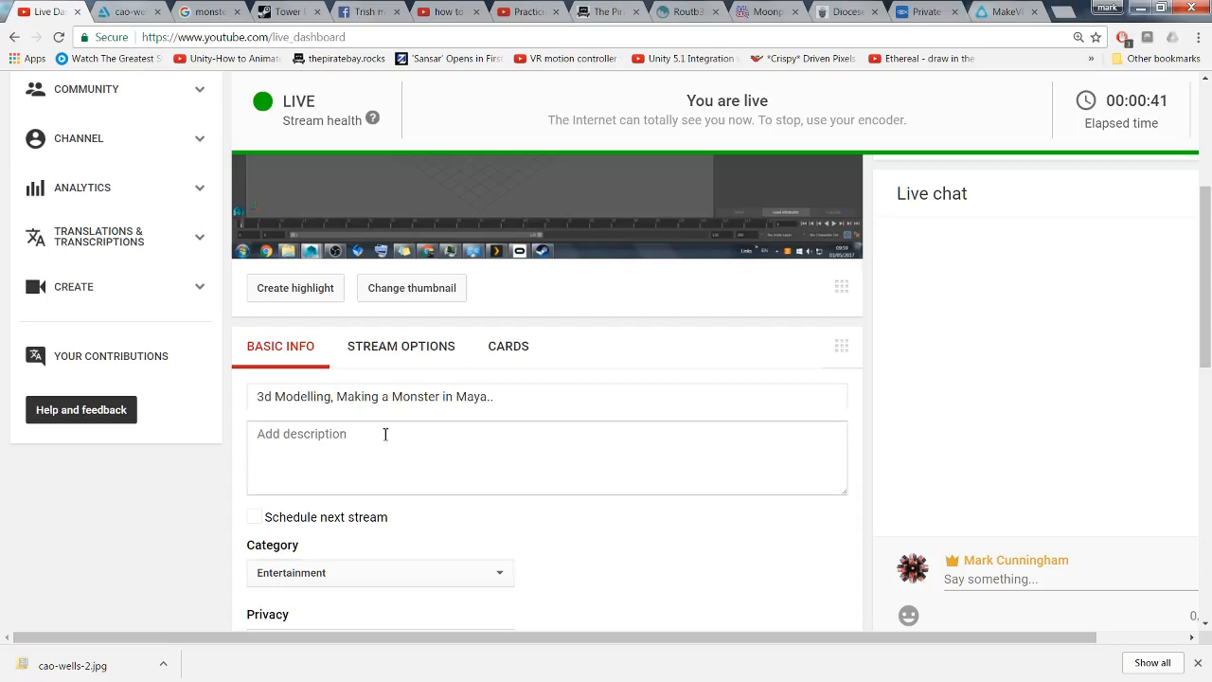
click(115, 14)
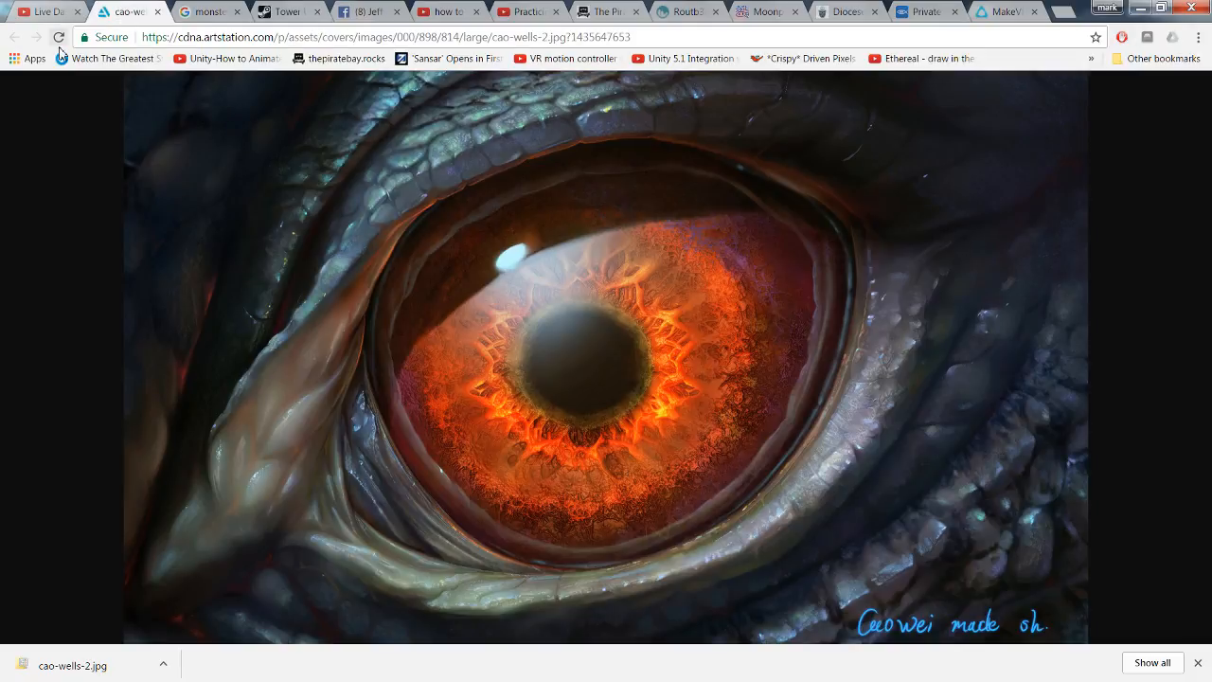
drag(112, 13, 50, 26)
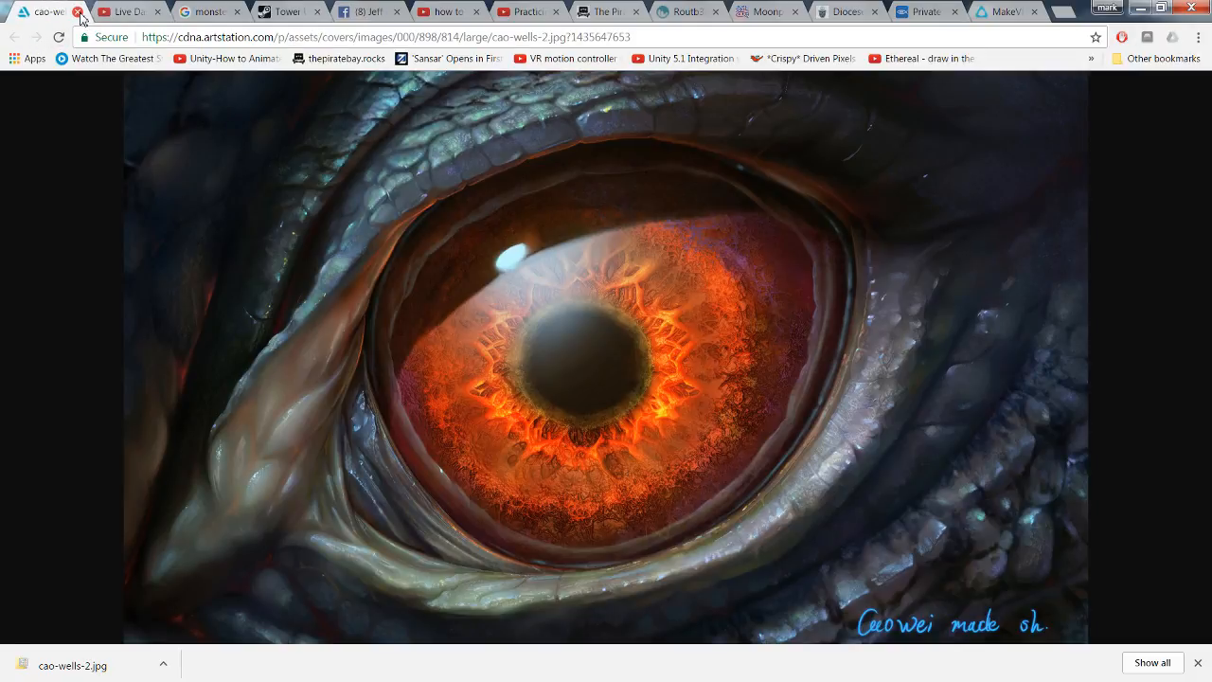
click(77, 11)
click(133, 11)
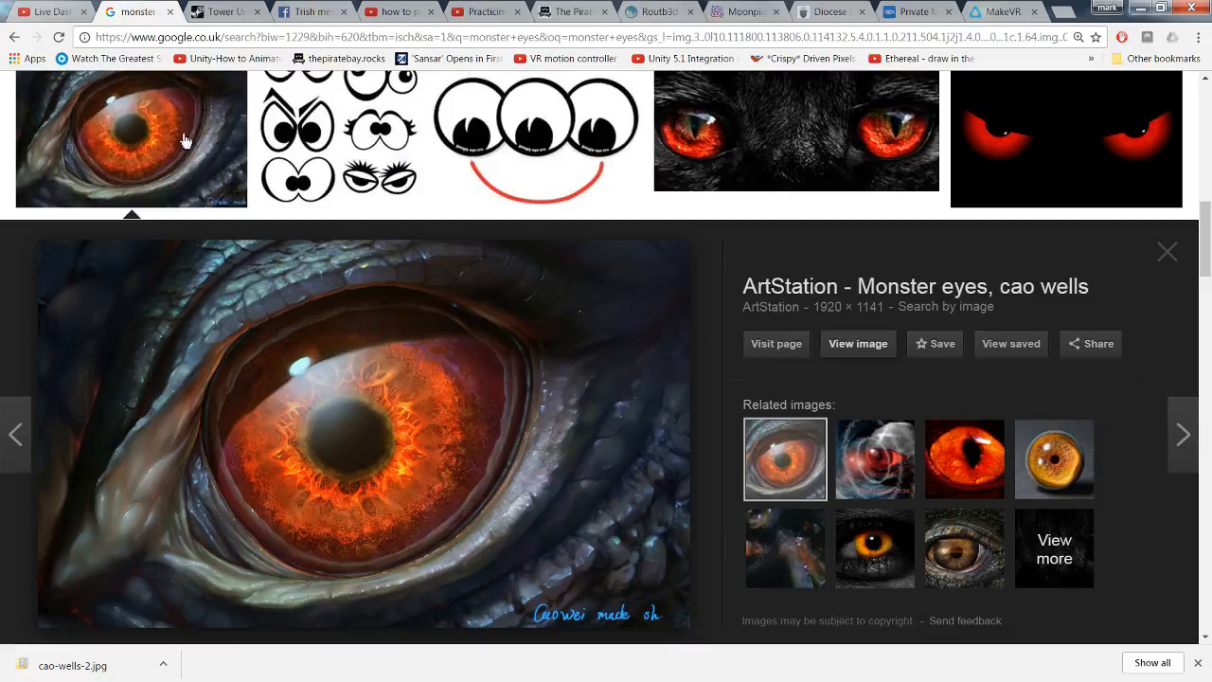
Broaden the Google Images search from monster eyes to "monster"
scroll(379, 269, up, 10)
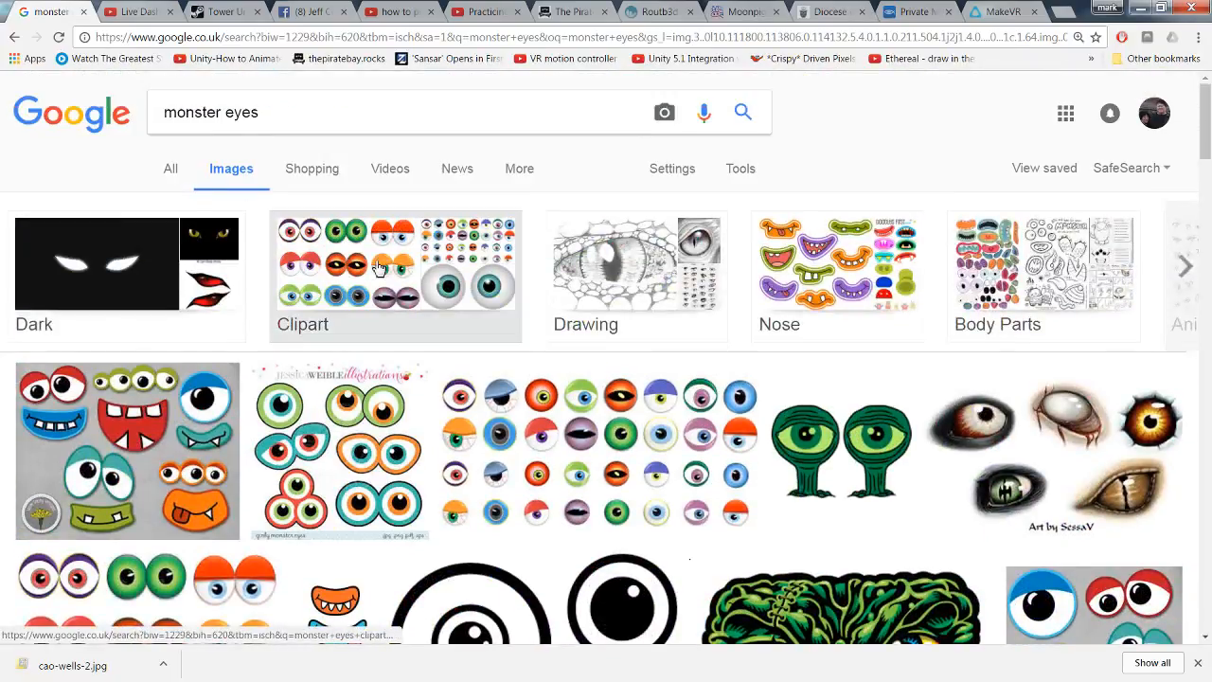
double_click(244, 114)
key(BackSpace)
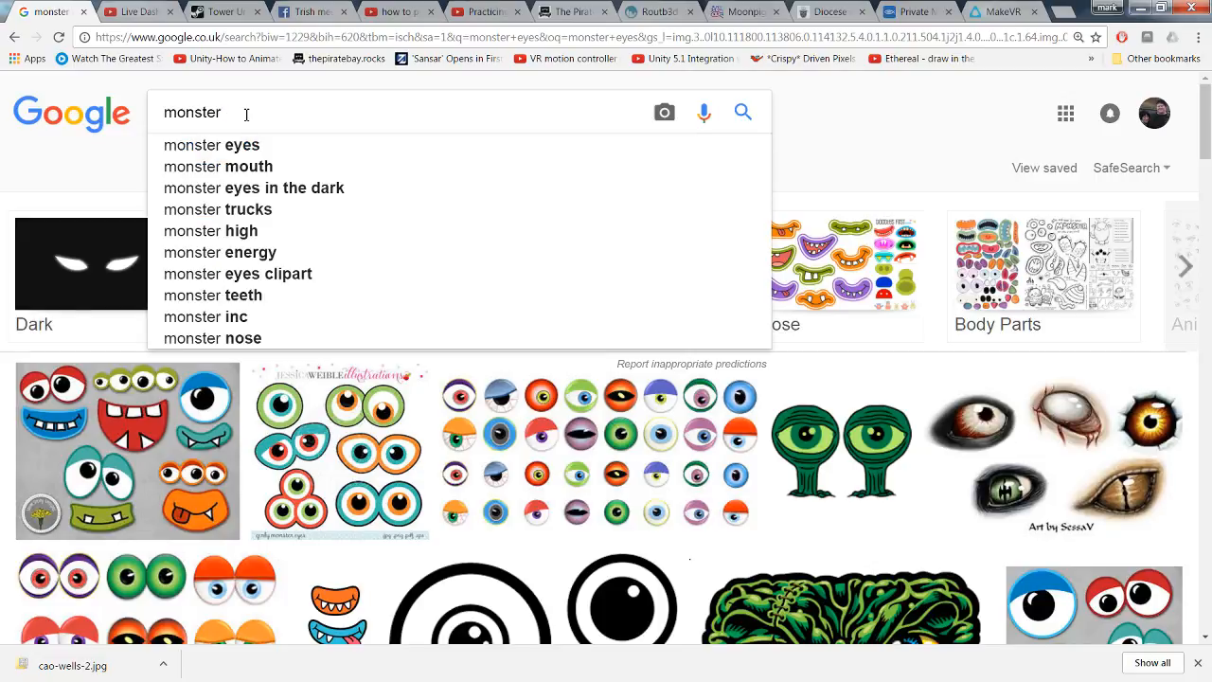
key(Return)
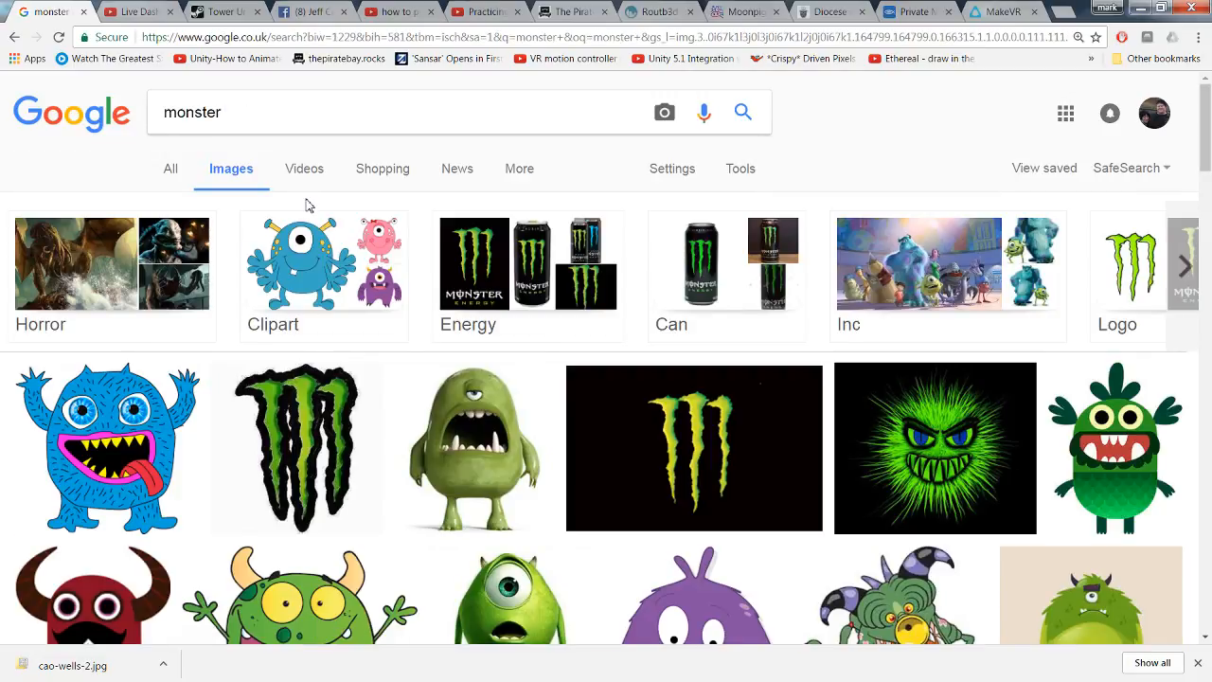
Browse the monster image results for creature shapes and styles to use as modelling references
scroll(964, 406, down, 4)
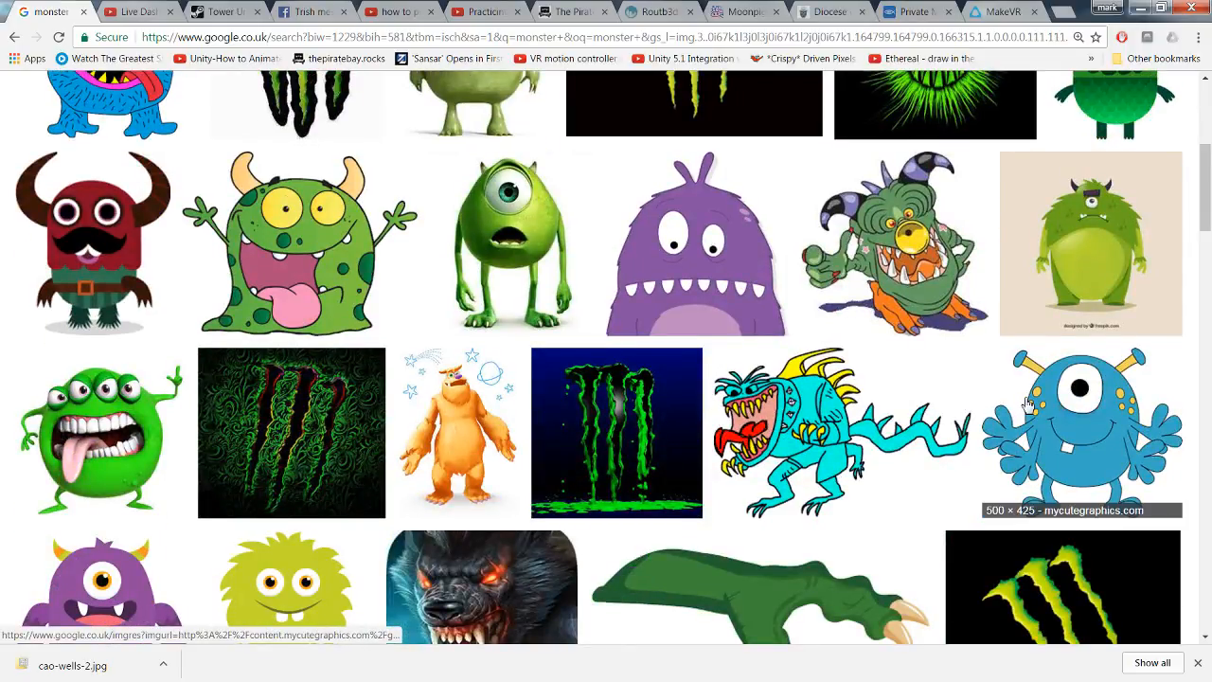
scroll(1028, 404, down, 5)
scroll(1026, 402, down, 5)
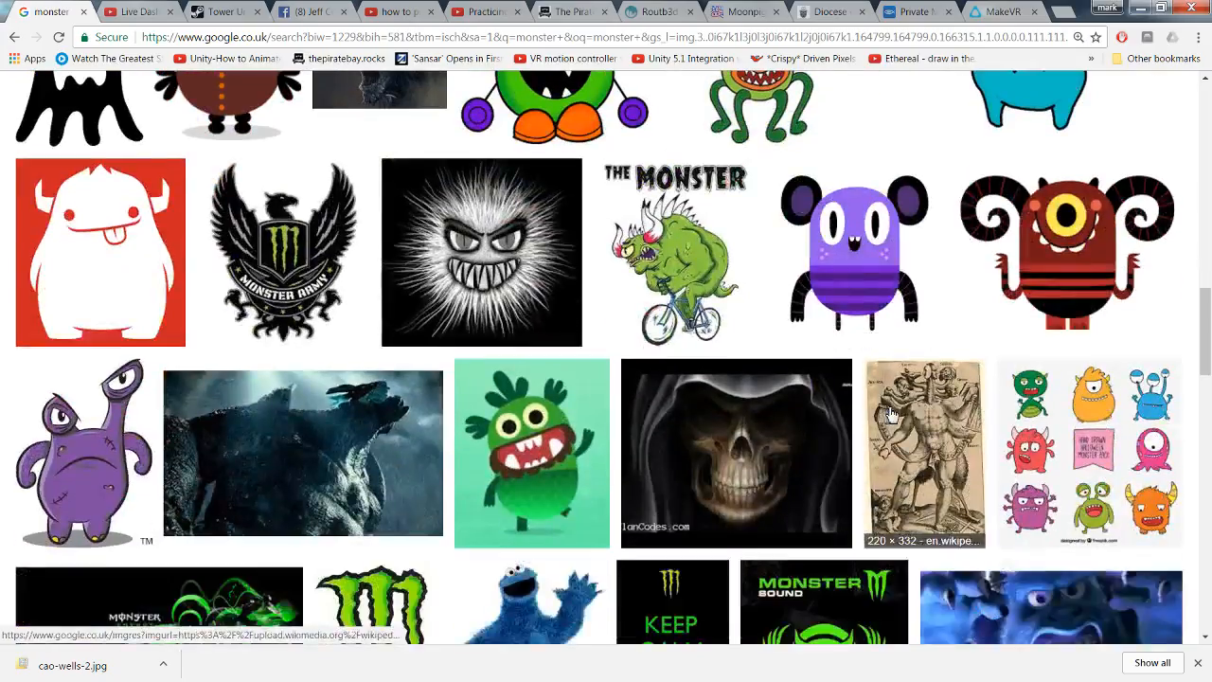
scroll(890, 414, down, 2)
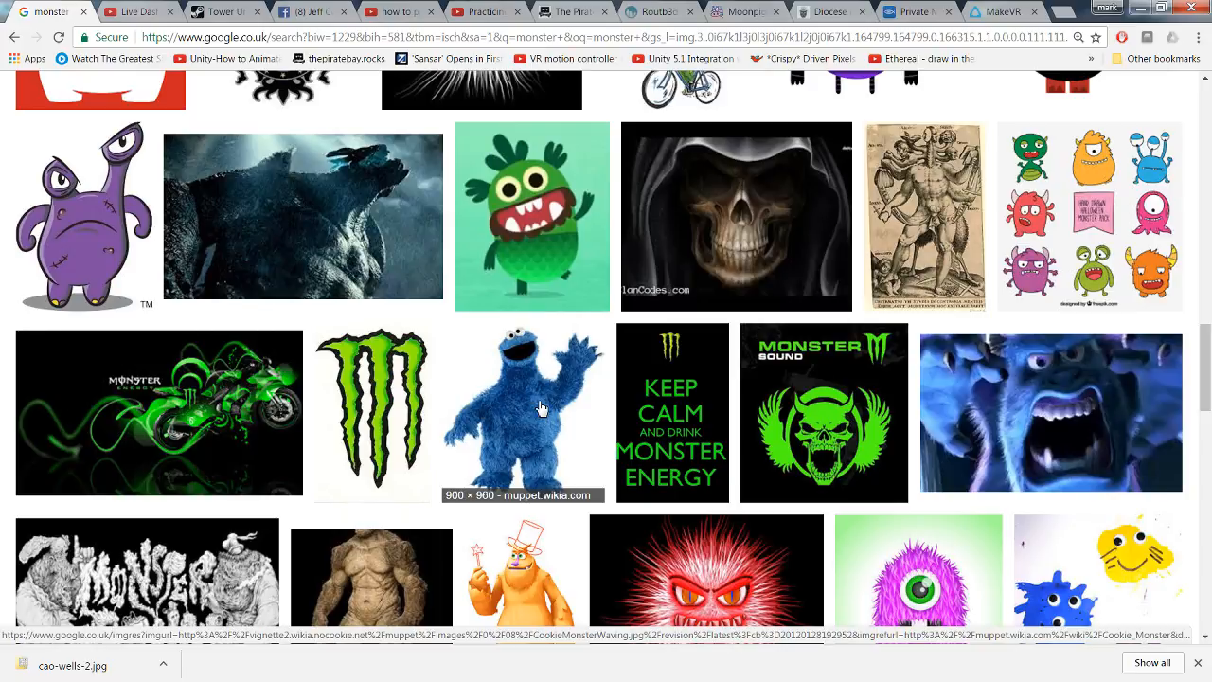
scroll(865, 472, down, 3)
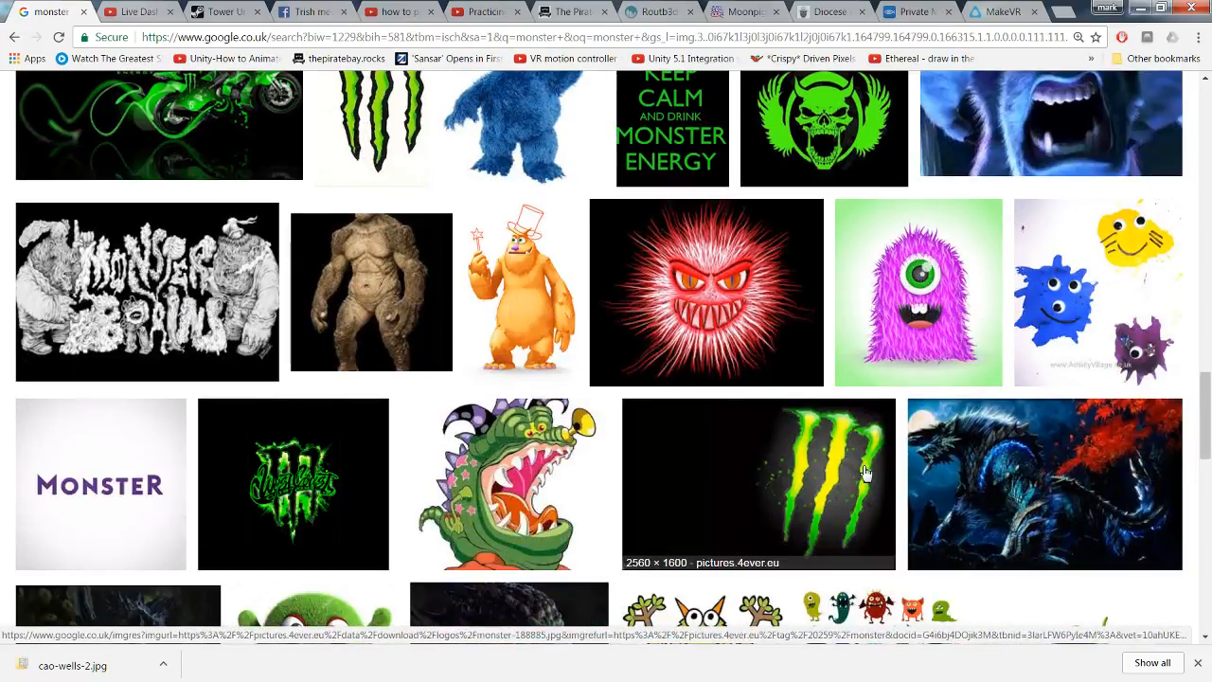
scroll(897, 415, down, 2)
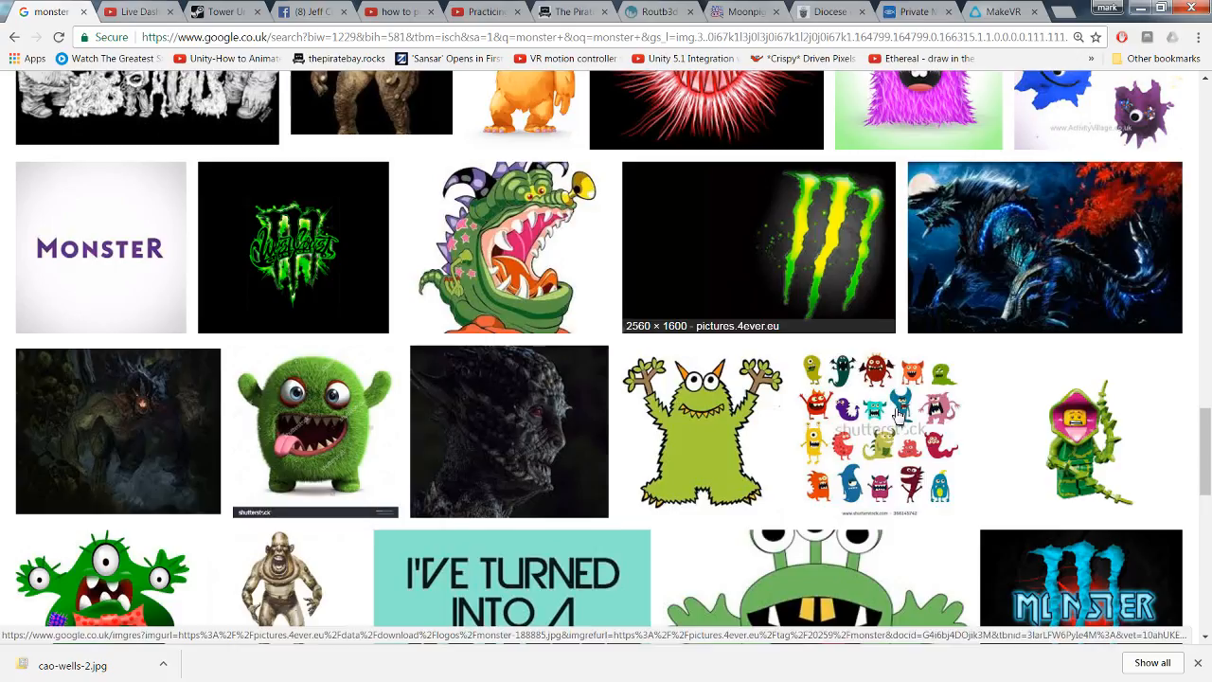
scroll(898, 415, down, 3)
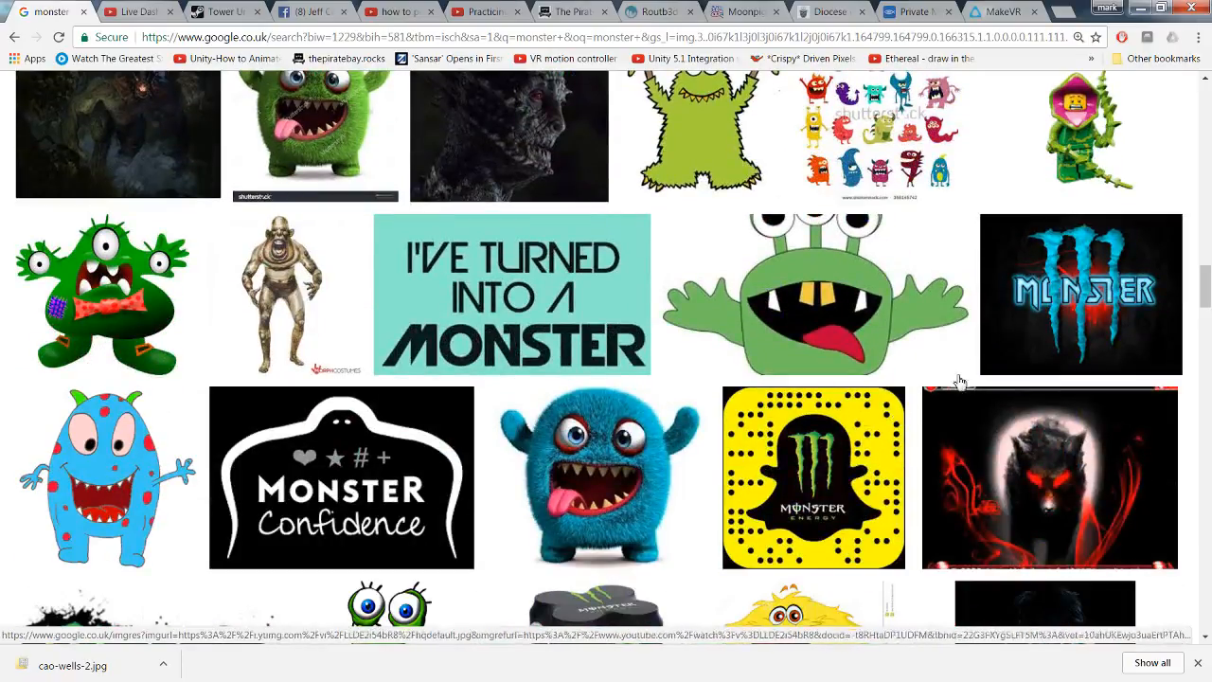
scroll(957, 382, down, 2)
scroll(963, 379, down, 2)
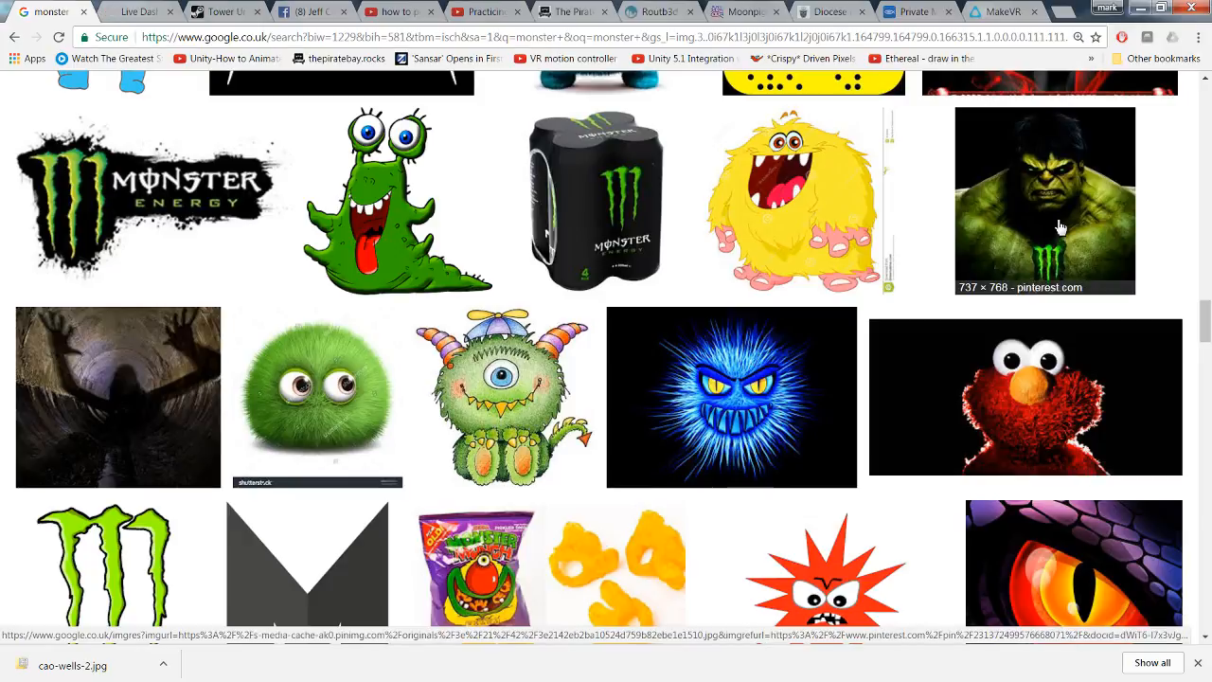
scroll(826, 305, down, 5)
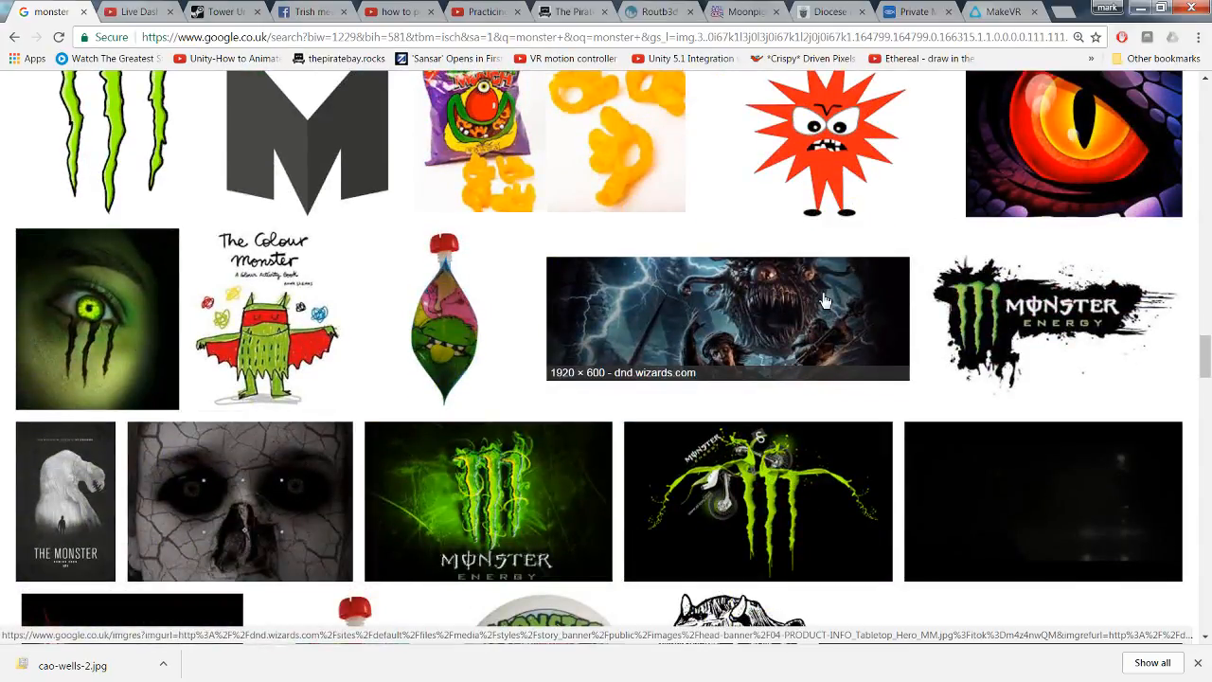
scroll(826, 305, down, 15)
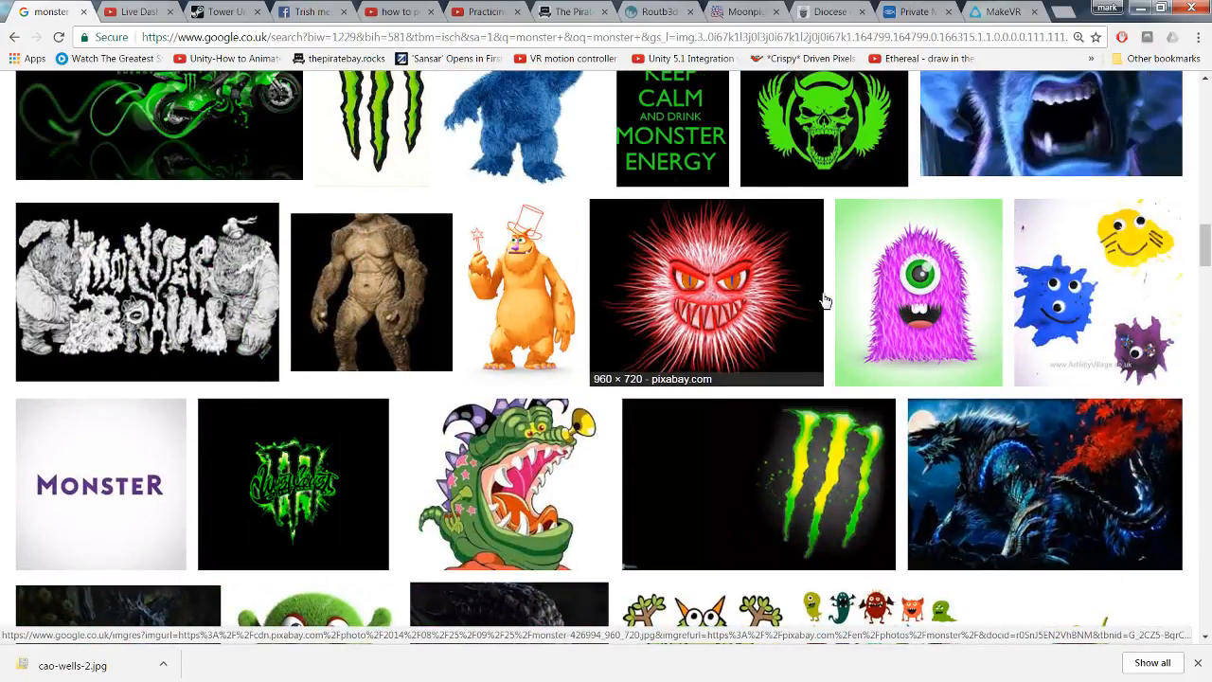
scroll(825, 301, up, 4)
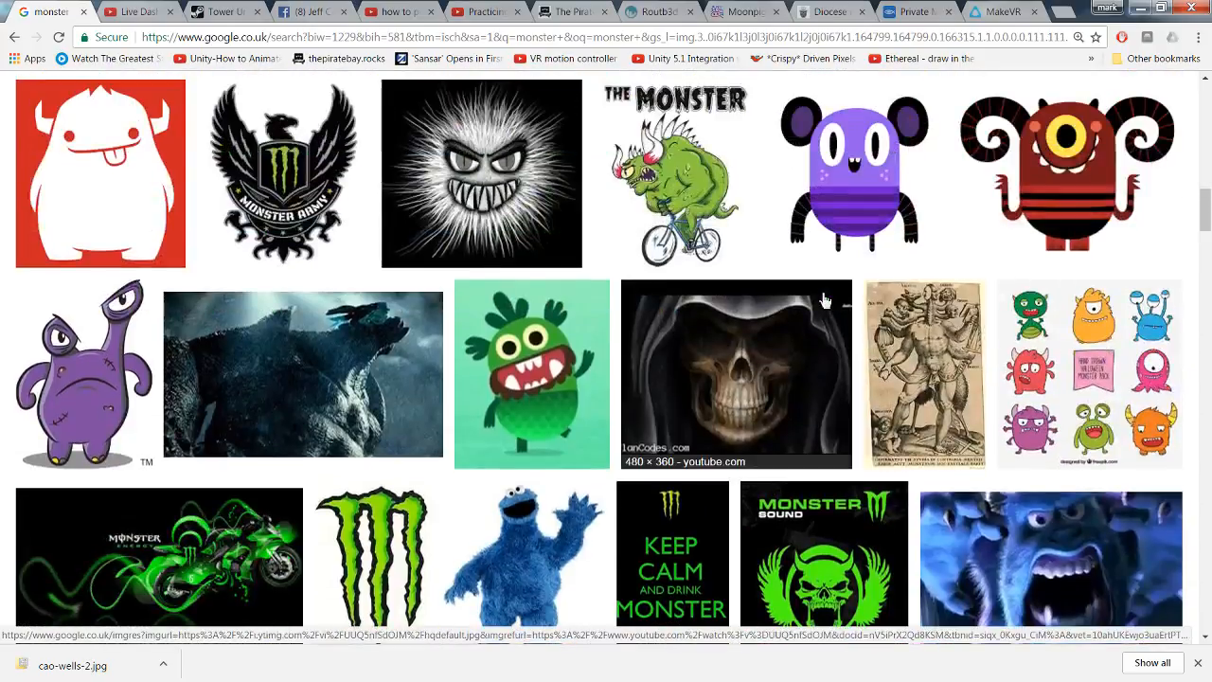
scroll(824, 301, down, 2)
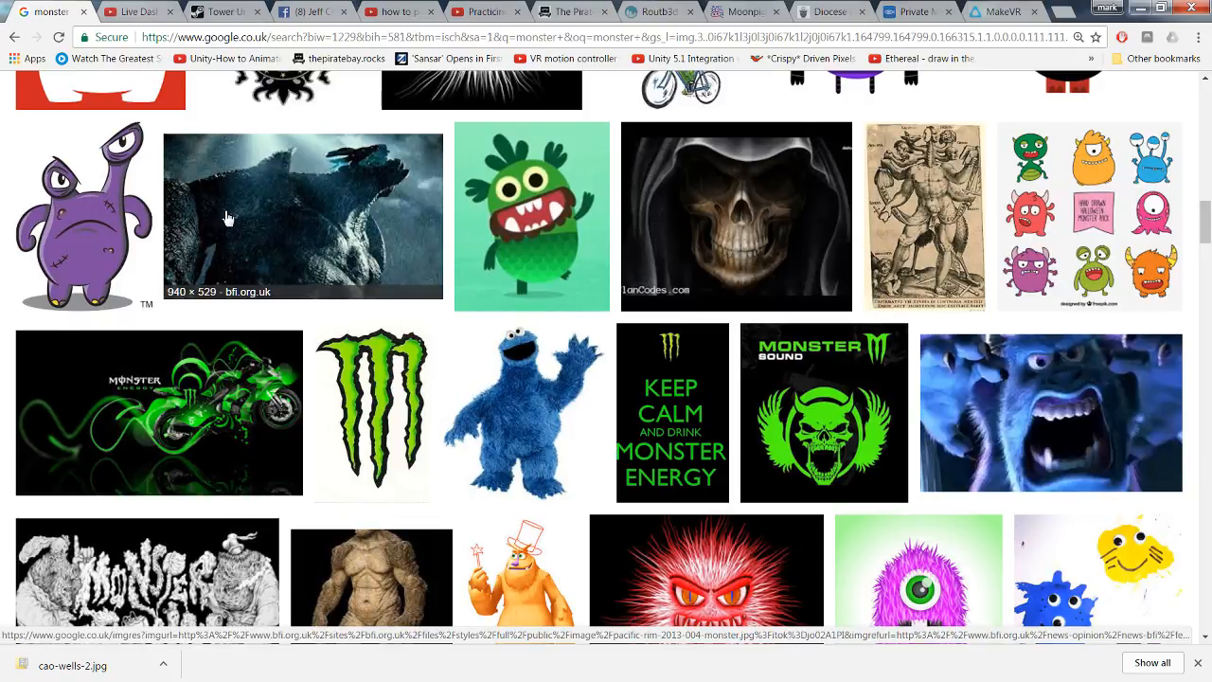
Switch back to Maya and create a polygon sphere at the centre of the grid
key(alt+Tab)
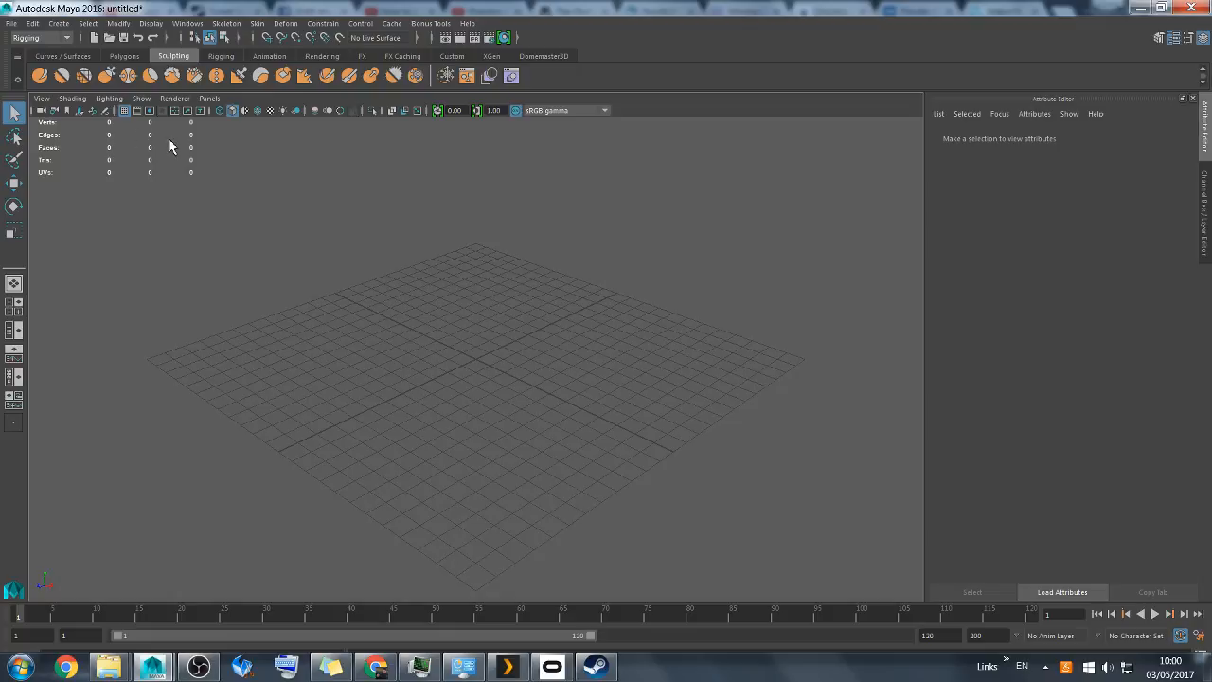
mouse_move(163, 8)
mouse_down()
mouse_move(173, 42)
mouse_move(185, 1)
mouse_up()
click(59, 22)
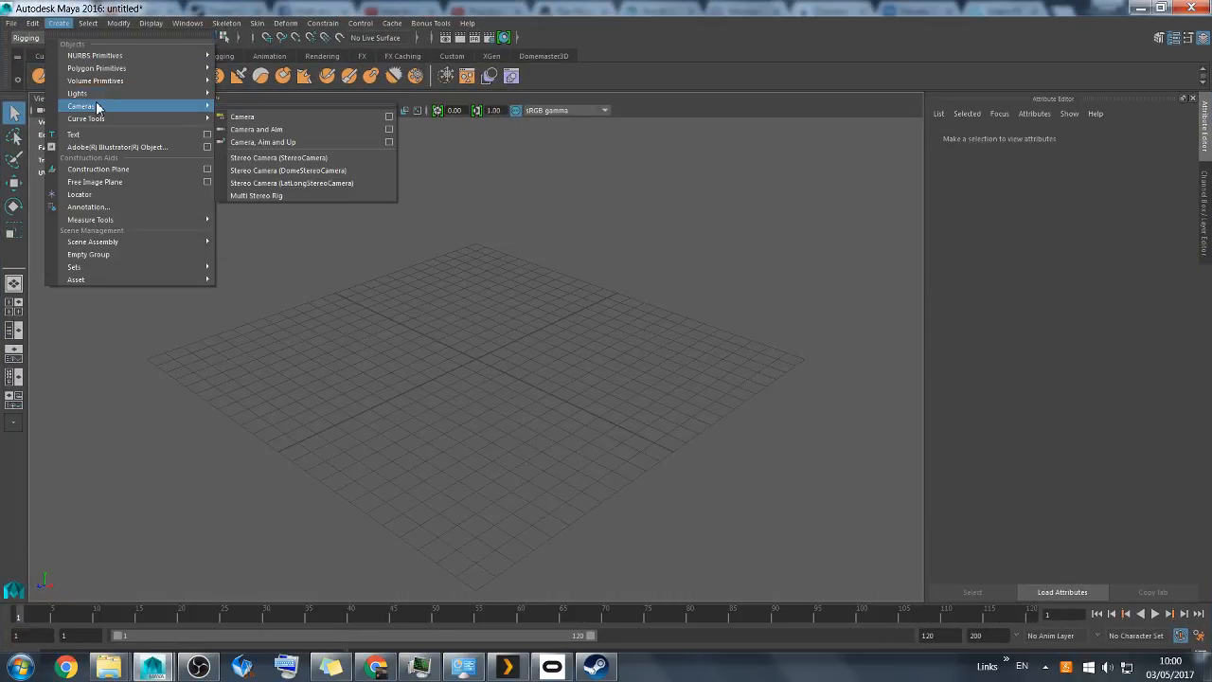
mouse_move(102, 120)
mouse_move(112, 68)
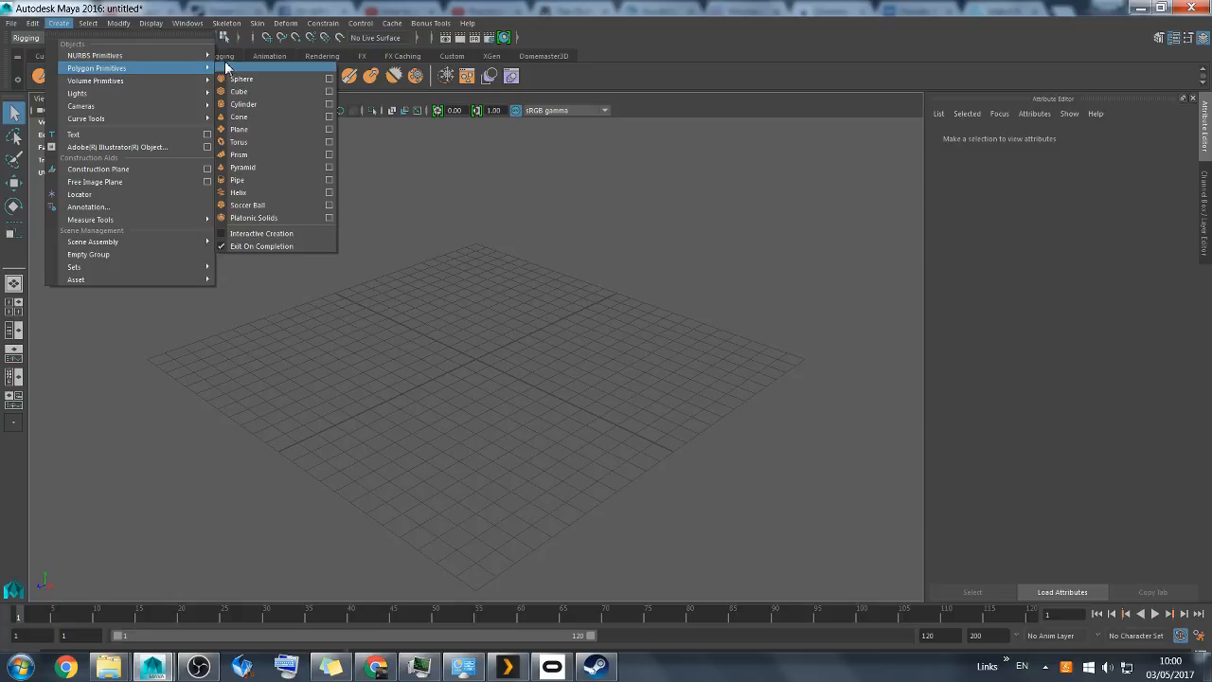
click(249, 84)
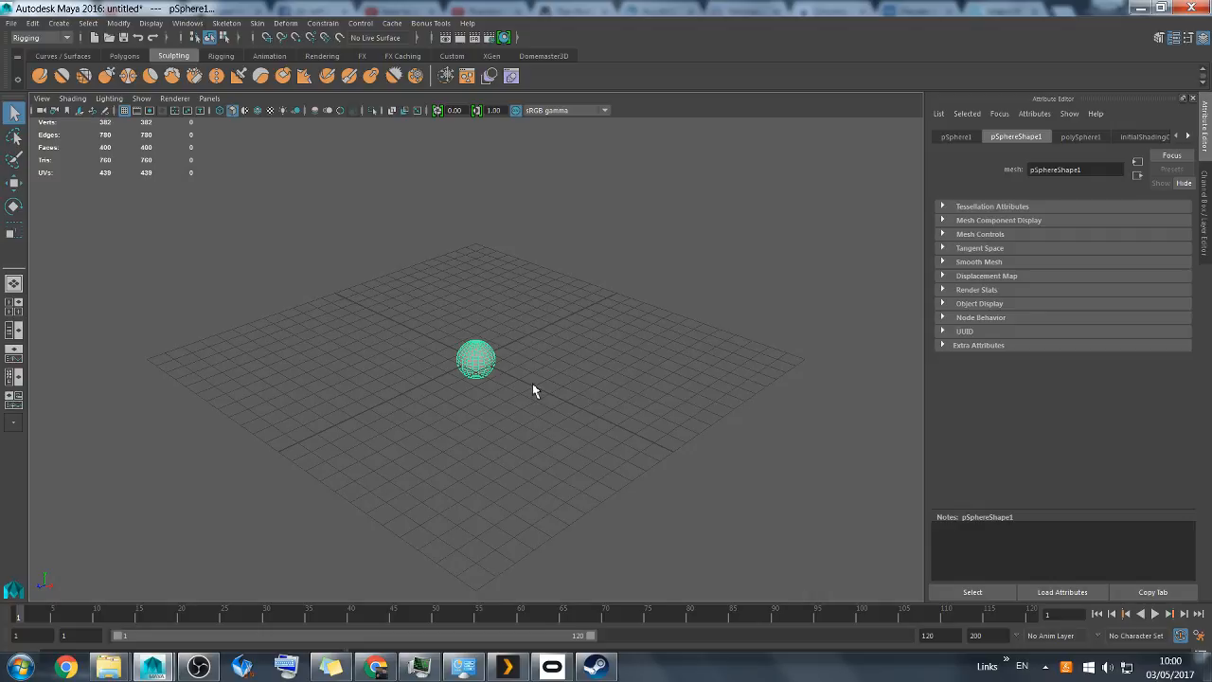
key(f)
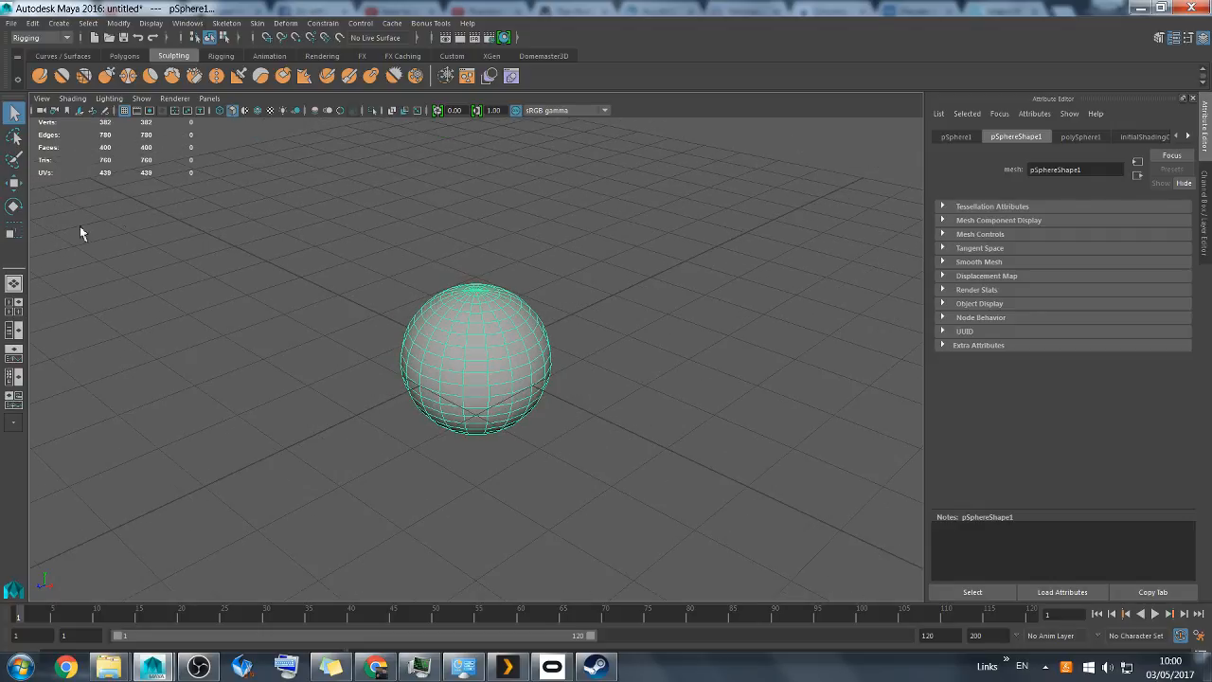
Scale the sphere up uniformly until it encloses the whole grid
click(14, 229)
scroll(369, 370, down, 4)
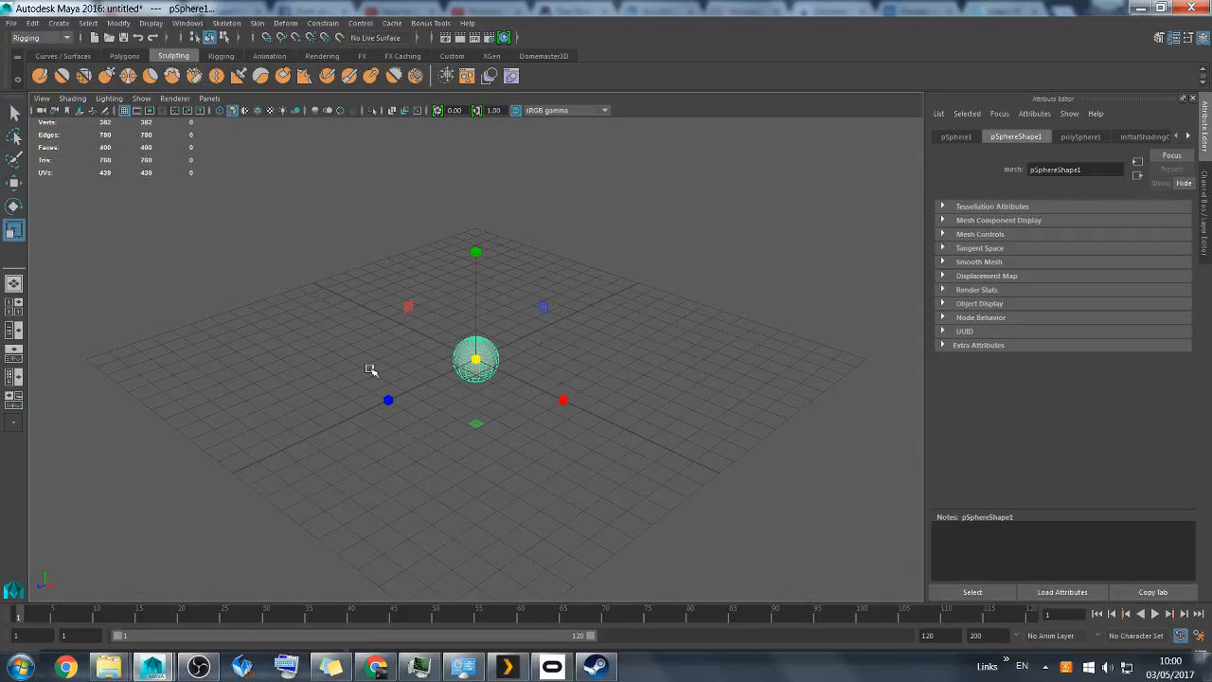
scroll(369, 369, down, 3)
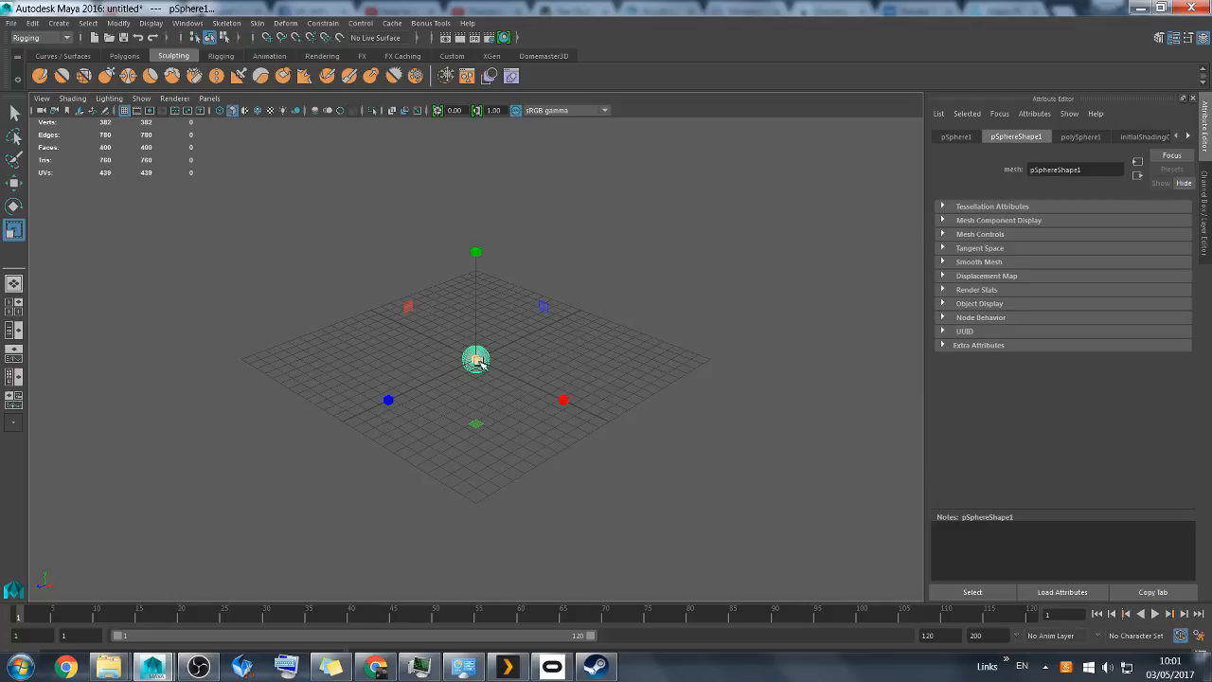
drag(478, 365, 1022, 538)
key(ctrl+z)
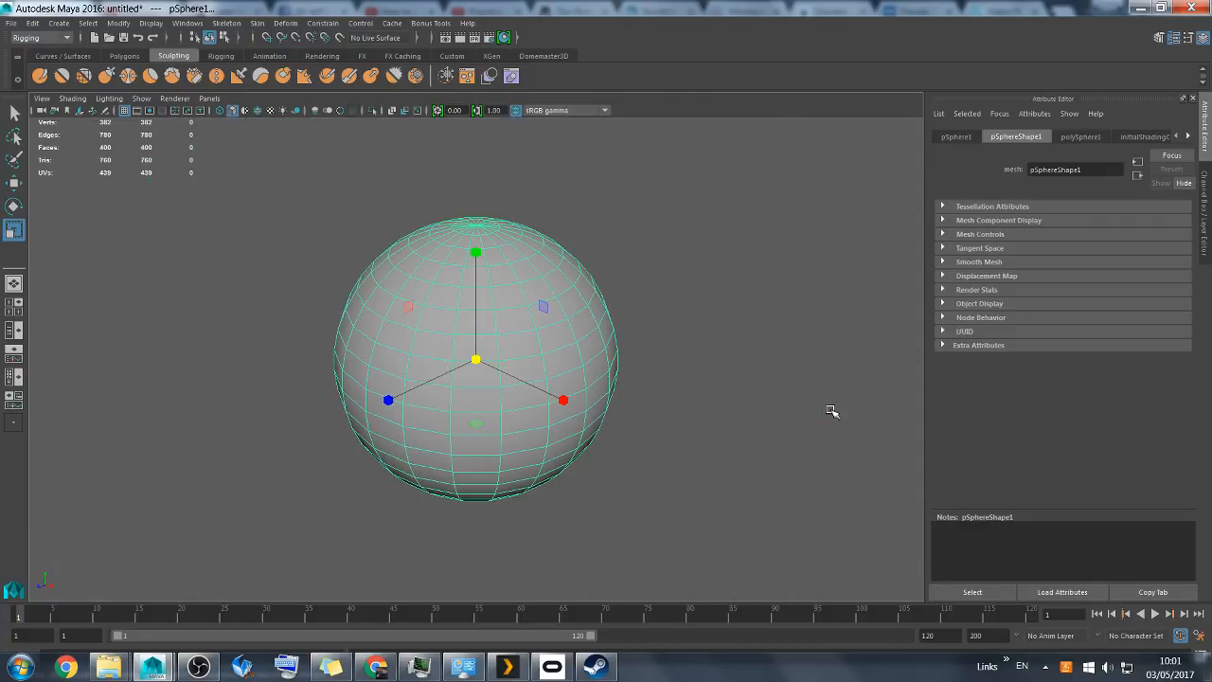
Move the sphere straight up along the Y axis until its base rests on the grid
click(14, 182)
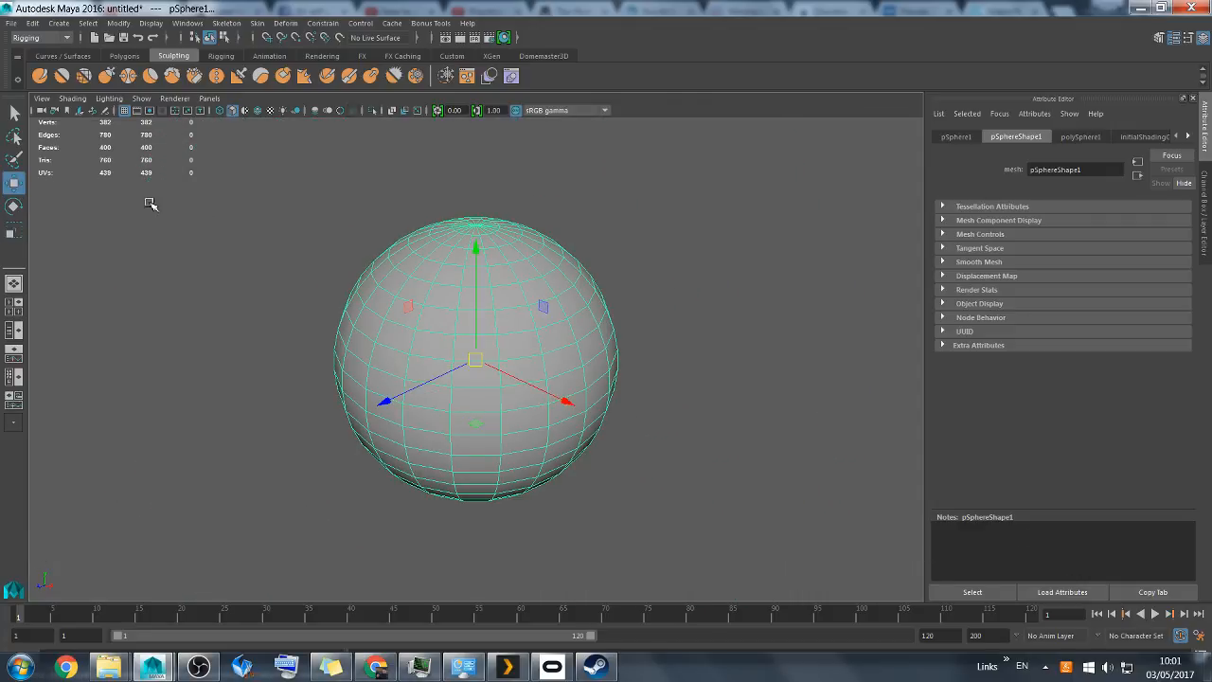
mouse_move(536, 305)
alt+mouse_down()
mouse_move(584, 249)
mouse_move(553, 291)
alt+mouse_up()
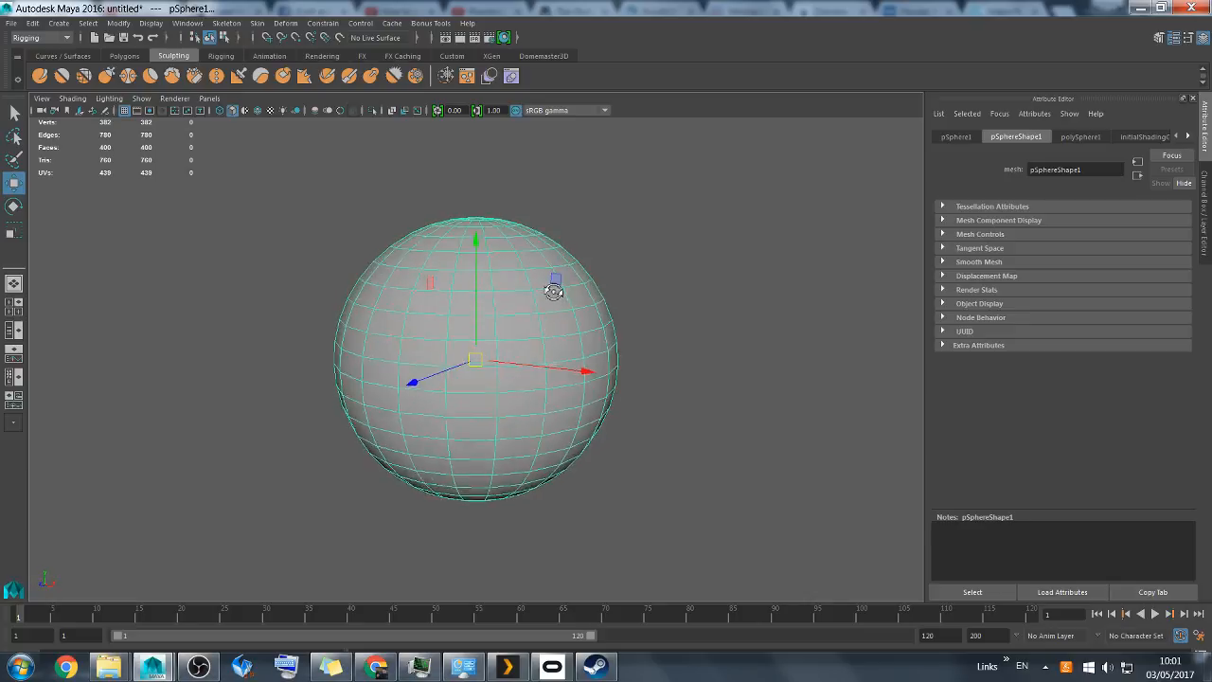
drag(476, 241, 498, 100)
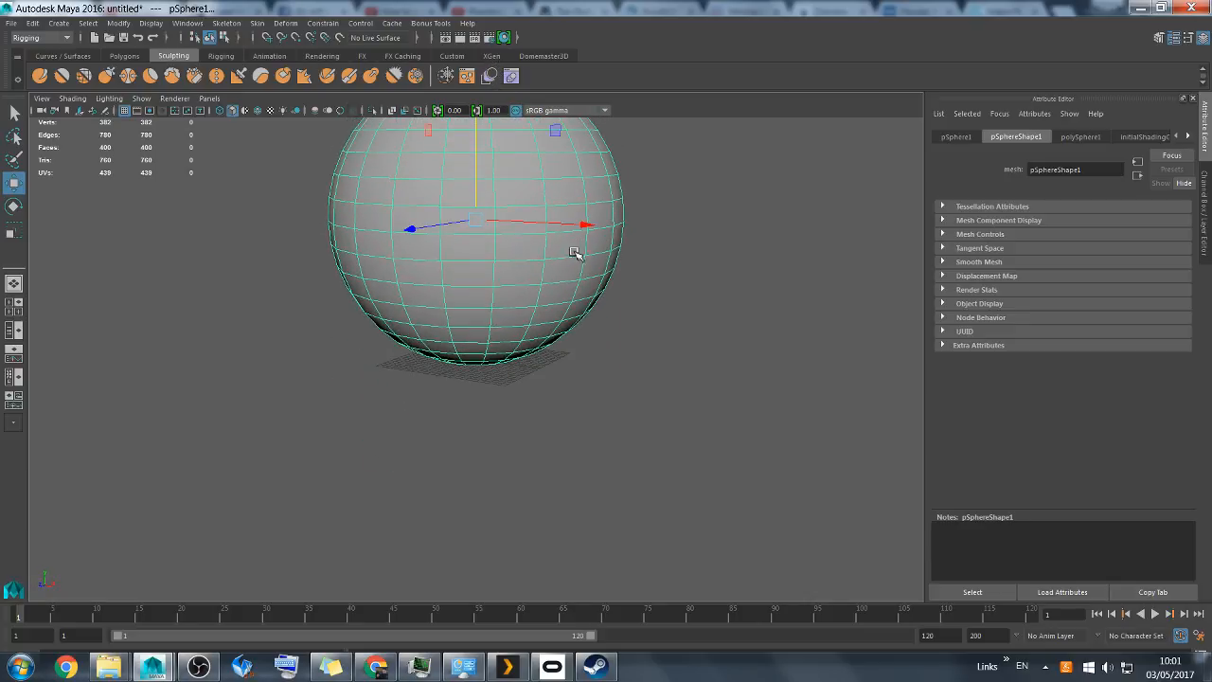
mouse_move(581, 357)
alt+mouse_down()
mouse_move(587, 300)
mouse_move(589, 348)
alt+mouse_up()
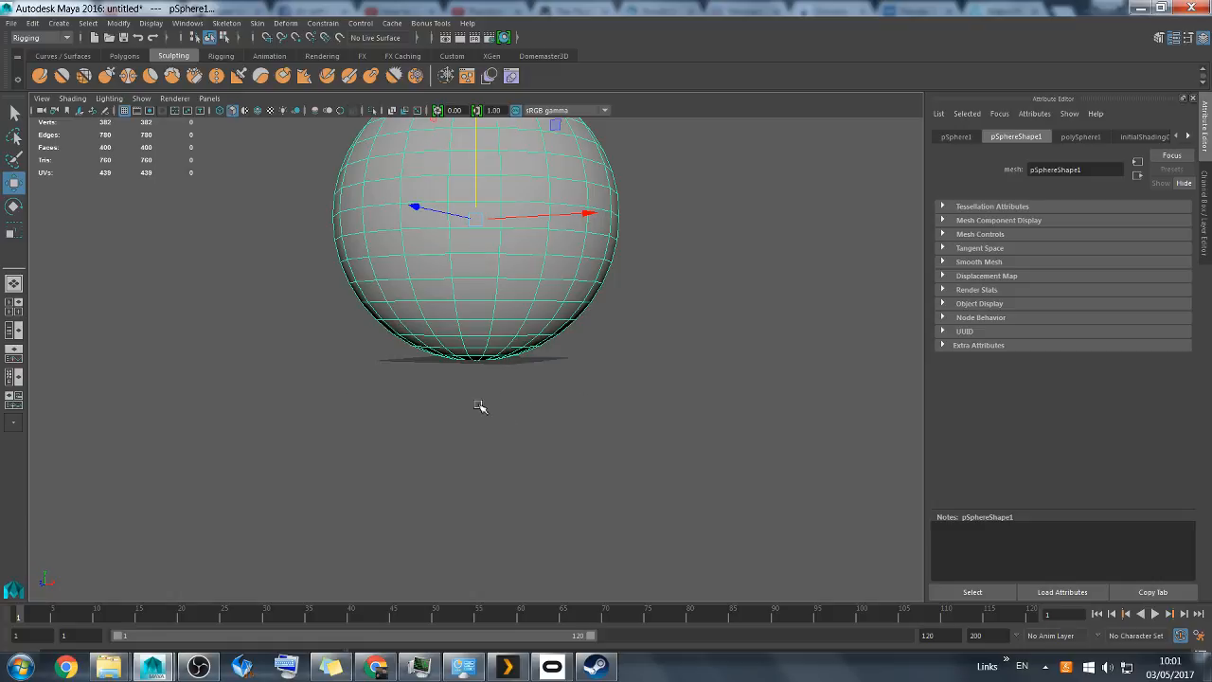
alt+drag(598, 387, 635, 338)
scroll(606, 321, down, 5)
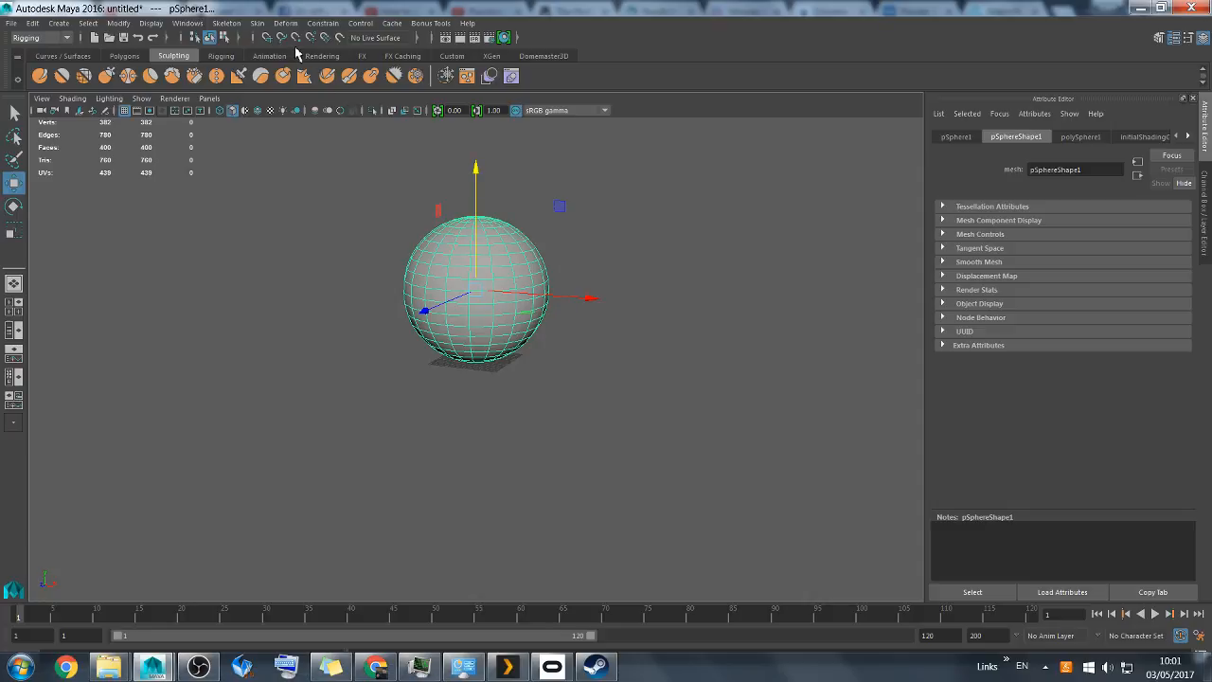
Change to the Modeling menu set and smooth the sphere's mesh with 1 division
click(41, 38)
click(28, 52)
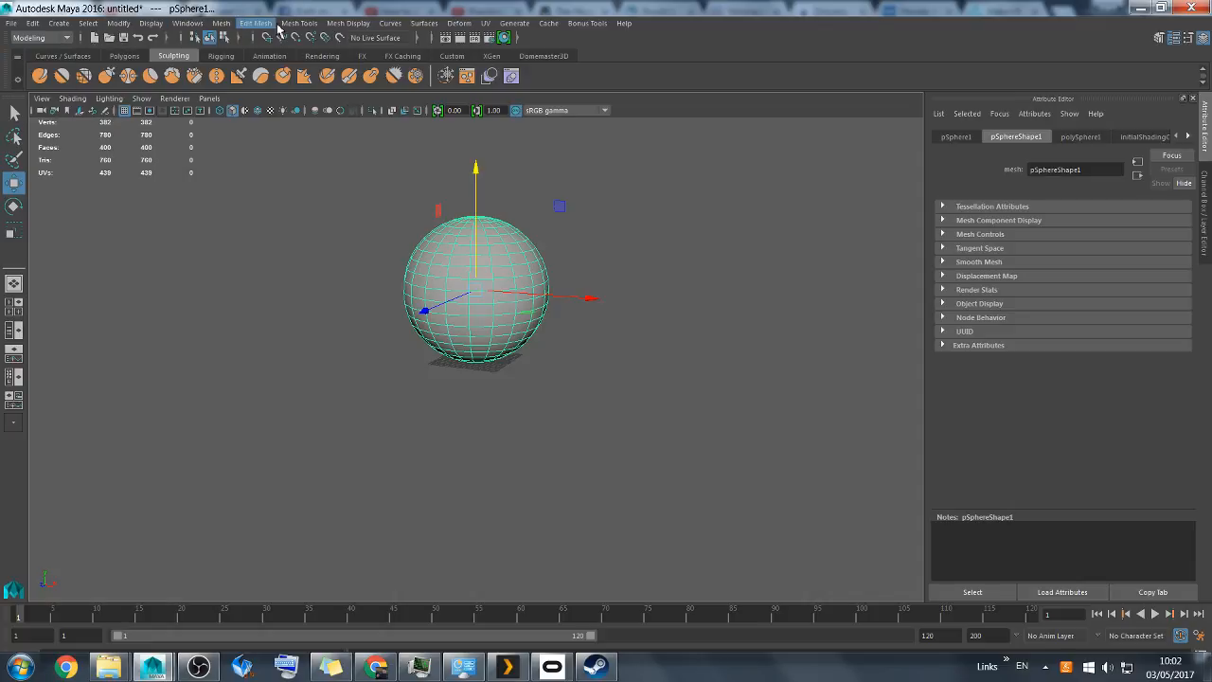
click(221, 23)
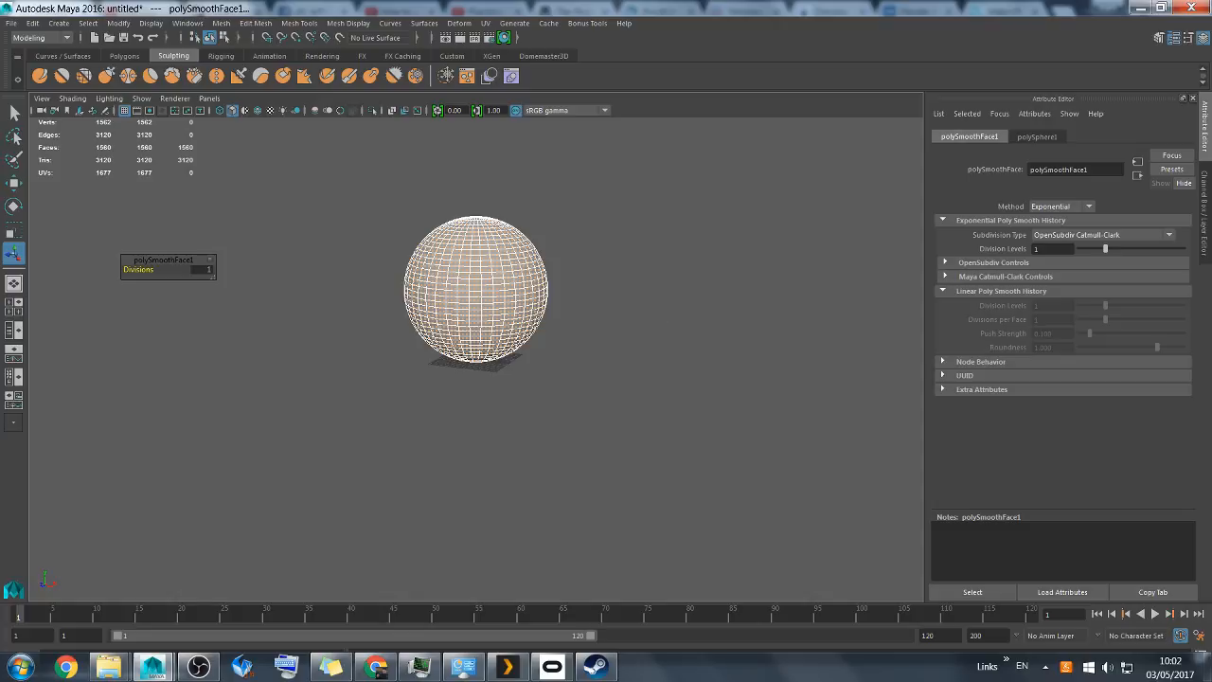
scroll(701, 334, up, 4)
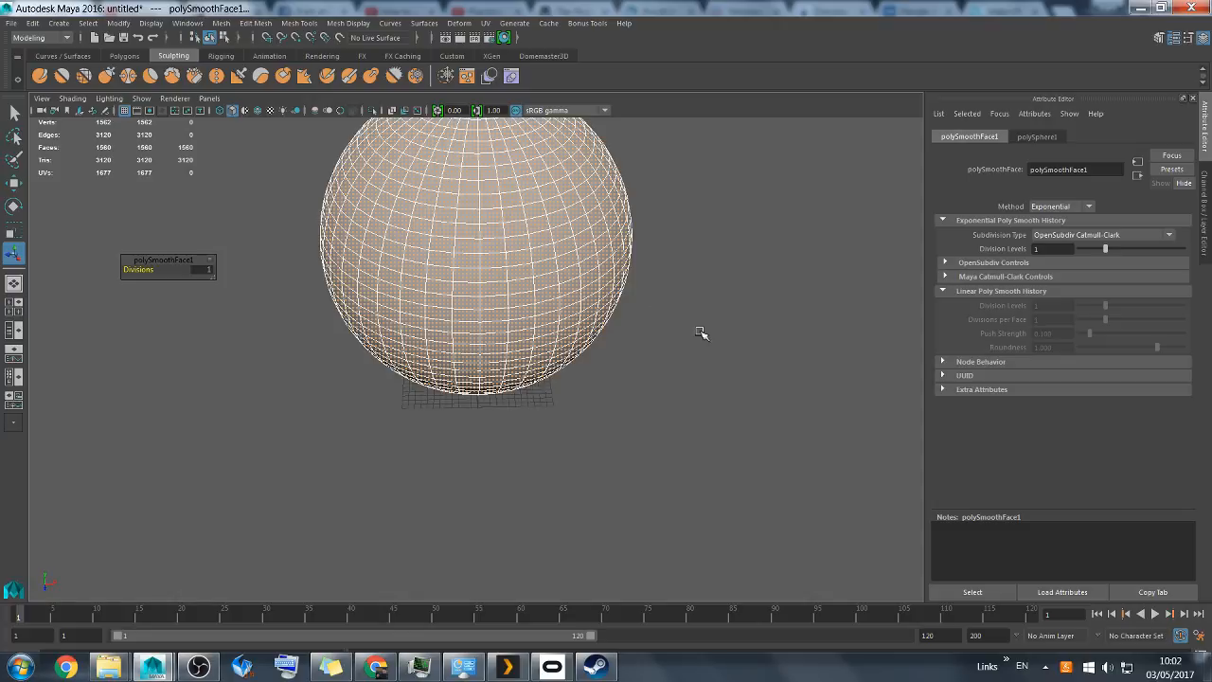
scroll(682, 303, down, 1)
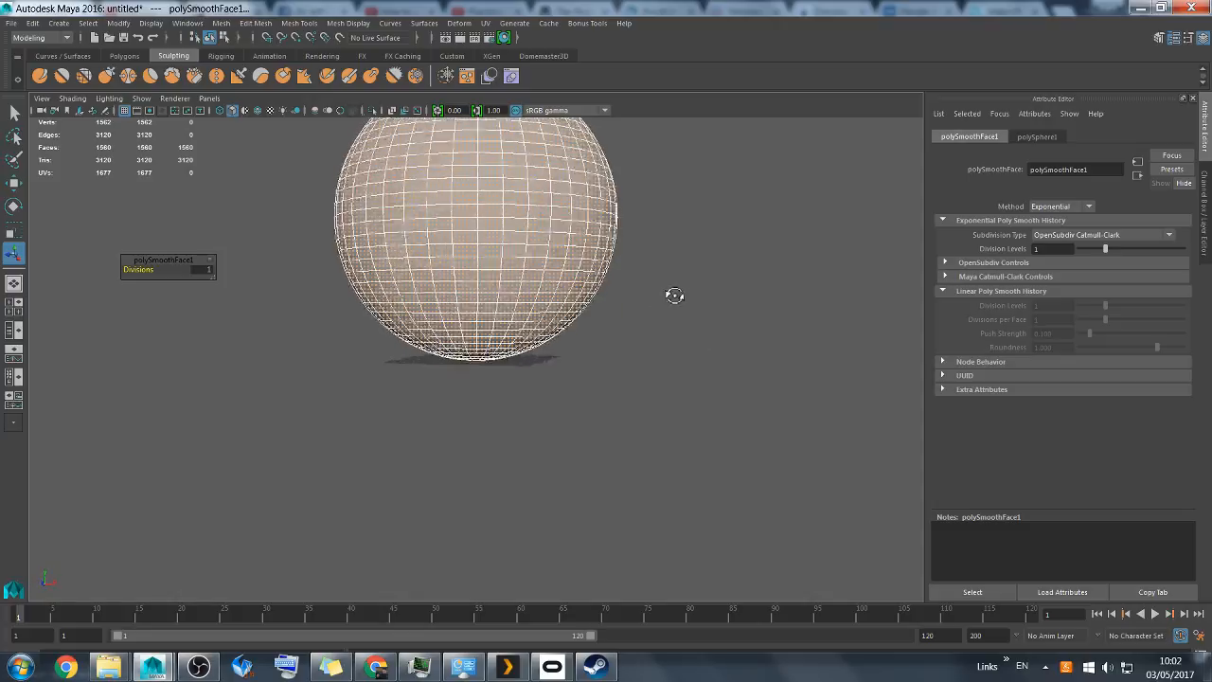
Select the sphere and compare its smooth mesh preview with its original polygon display
click(500, 249)
alt+drag(628, 277, 699, 286)
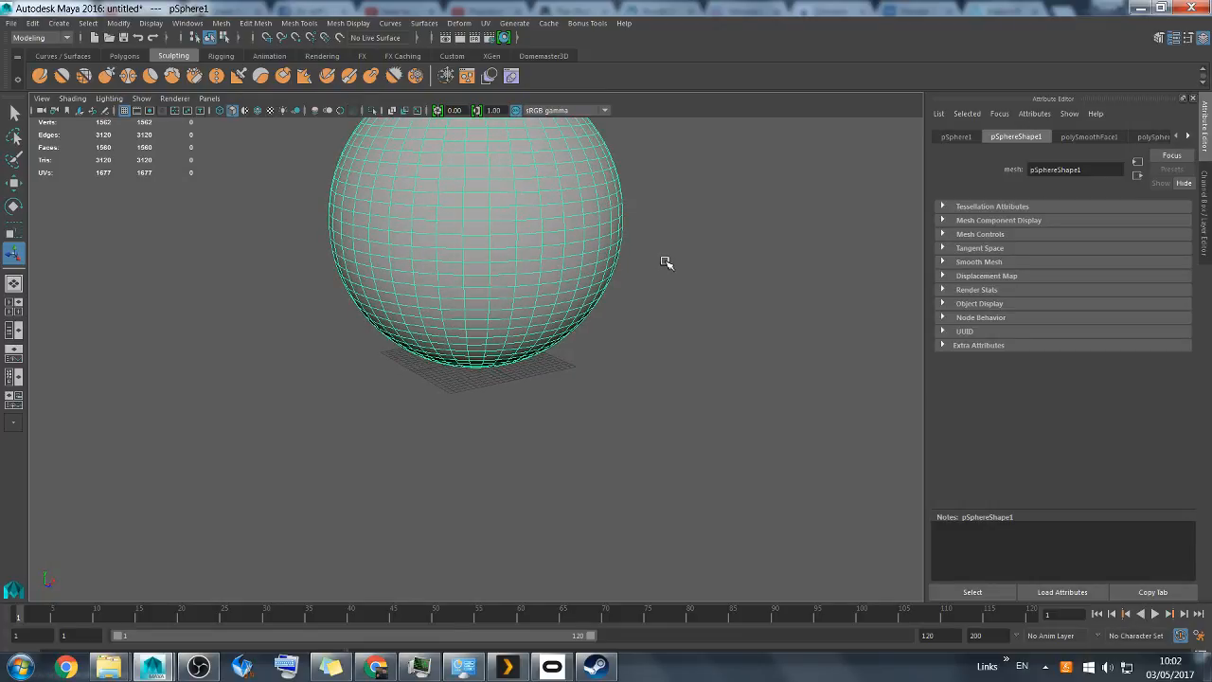
key(3)
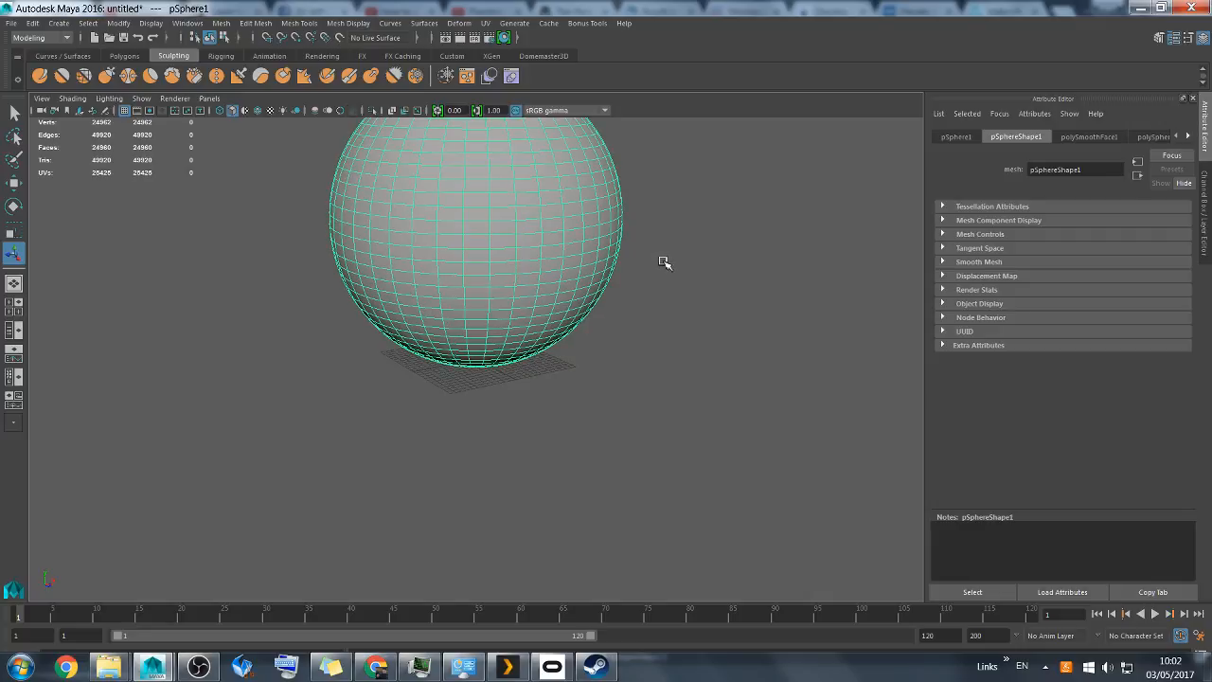
alt+drag(657, 259, 470, 290)
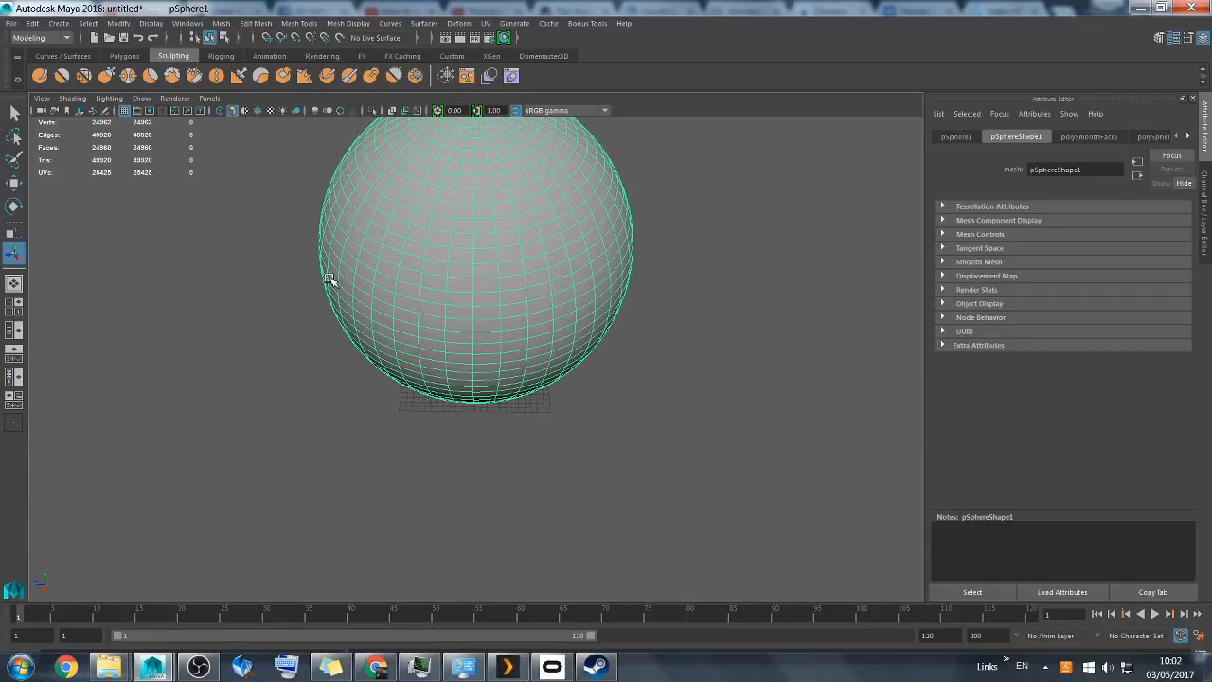
key(1)
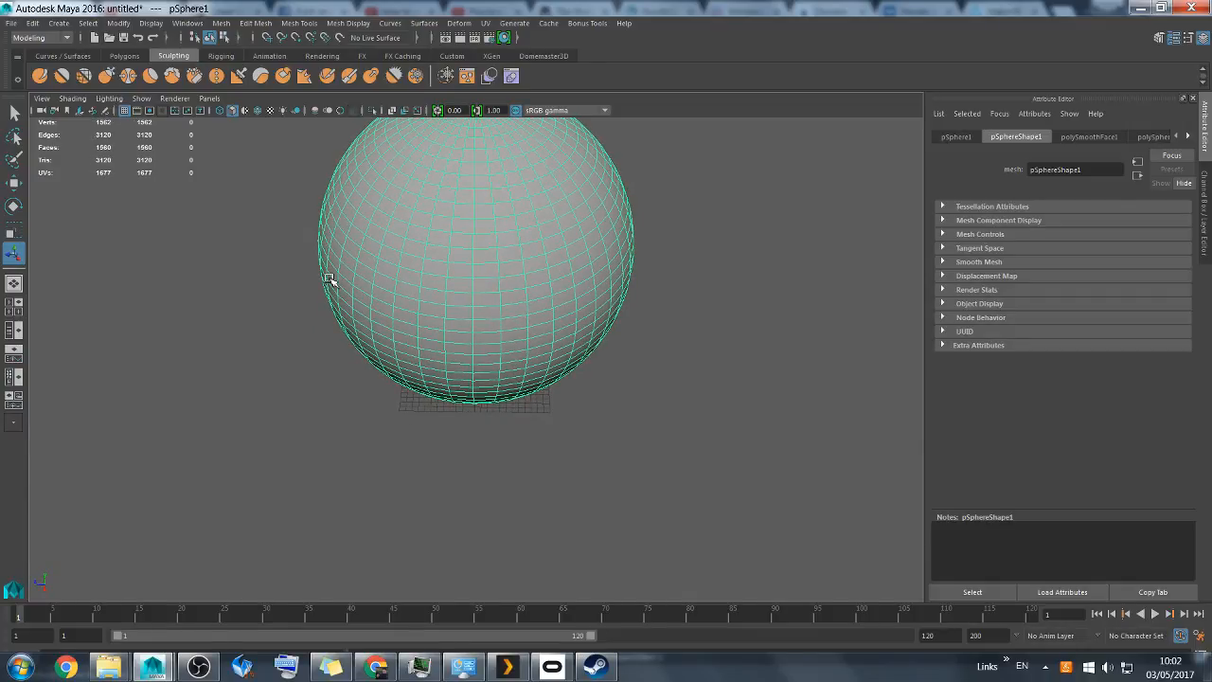
key(3)
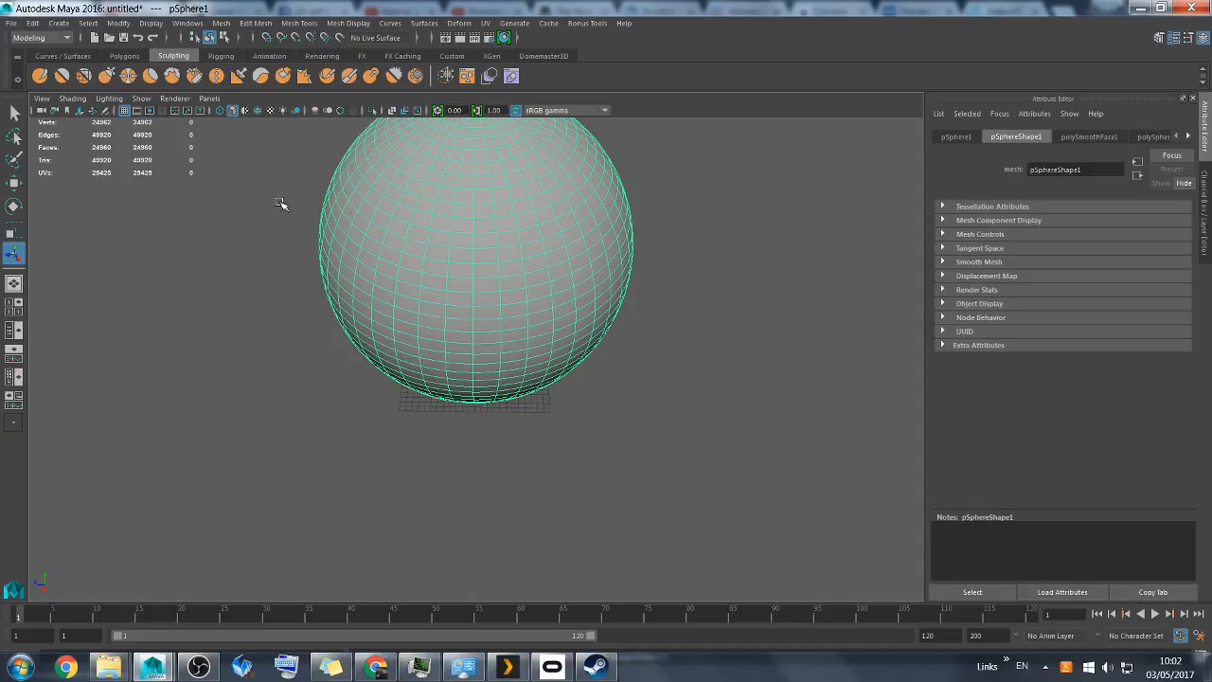
key(1)
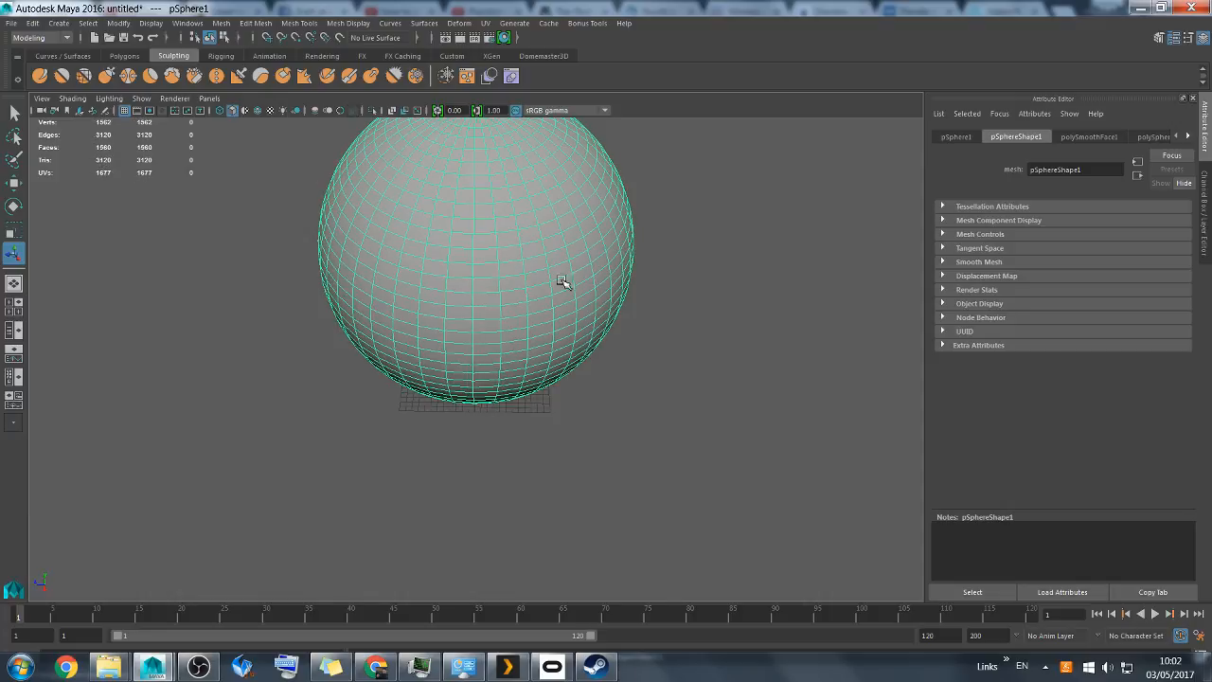
alt+drag(581, 289, 566, 242)
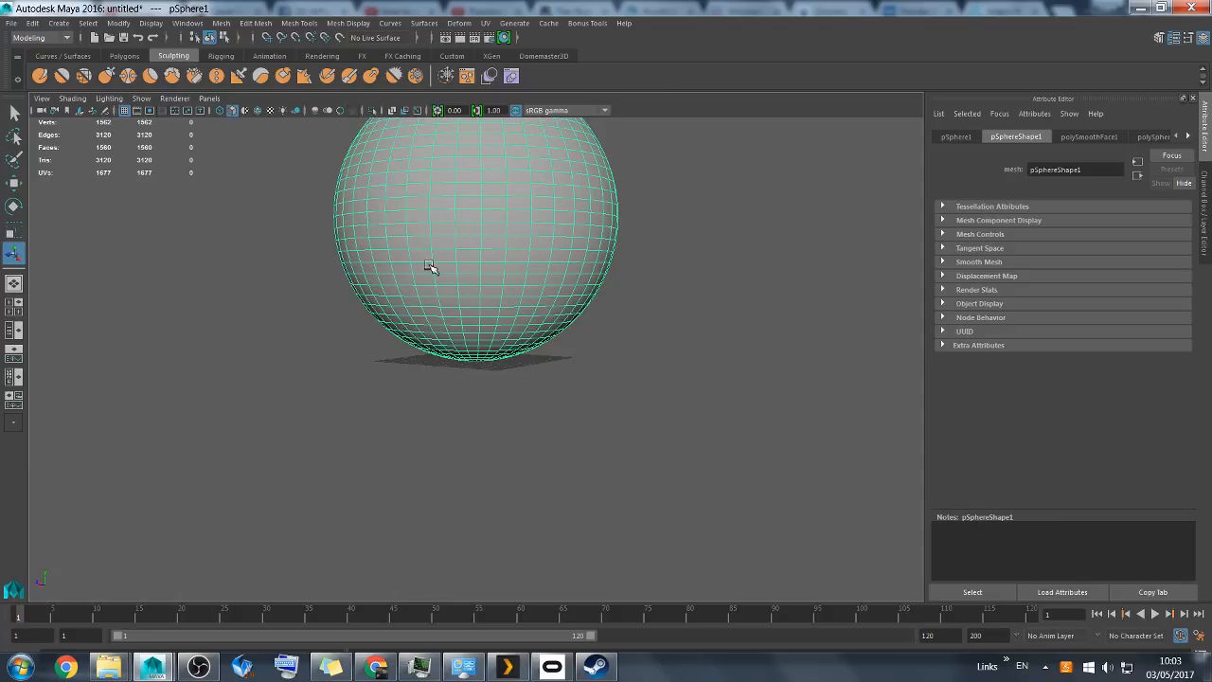
alt+drag(639, 321, 656, 349)
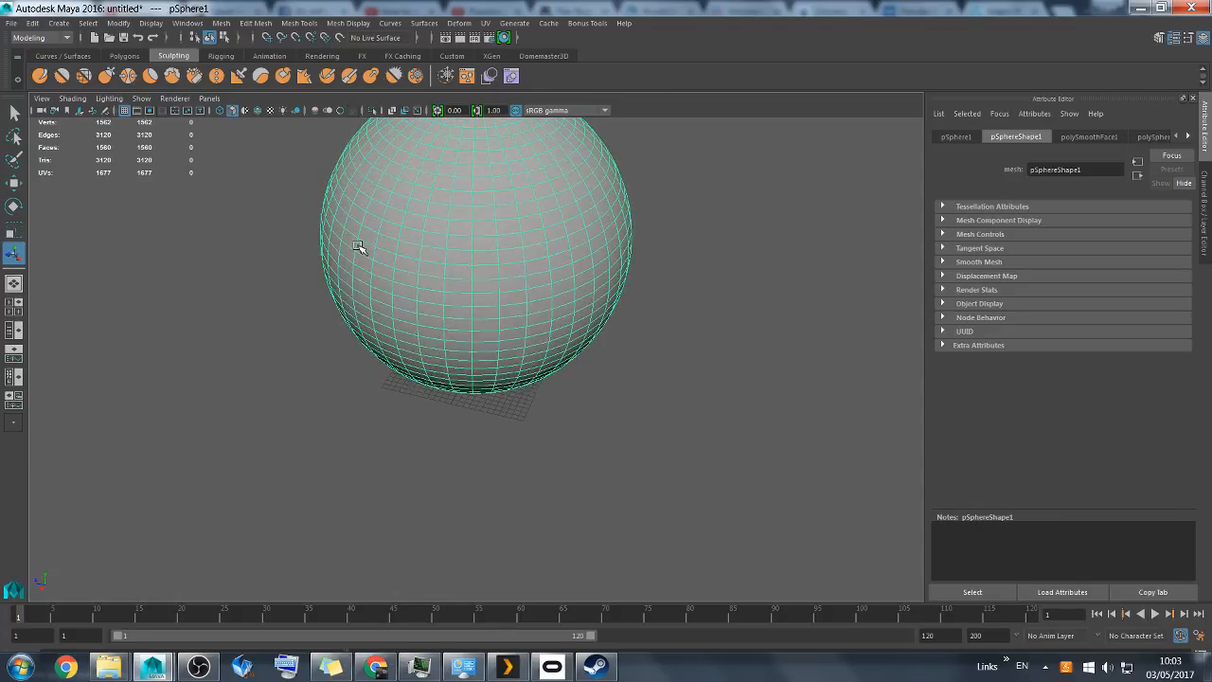
Set the Move tool's symmetry to Object X in its tool settings
click(14, 184)
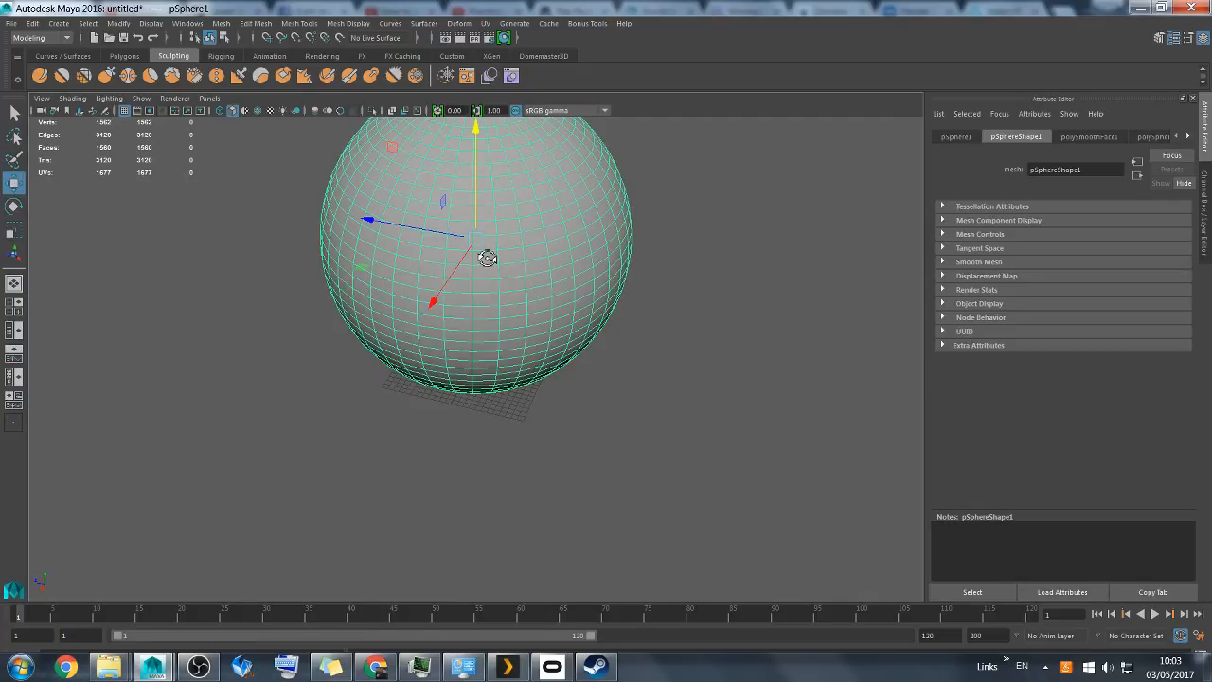
mouse_move(487, 260)
alt+mouse_down()
mouse_move(581, 263)
mouse_move(505, 257)
alt+mouse_up()
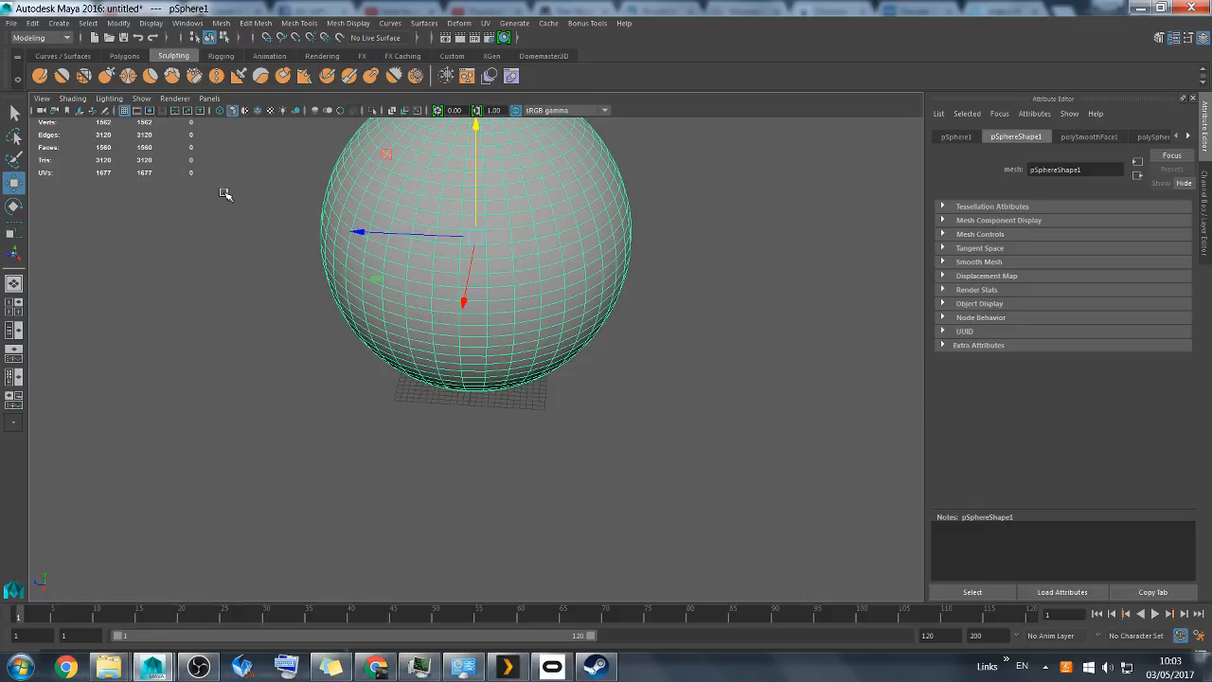
double_click(17, 184)
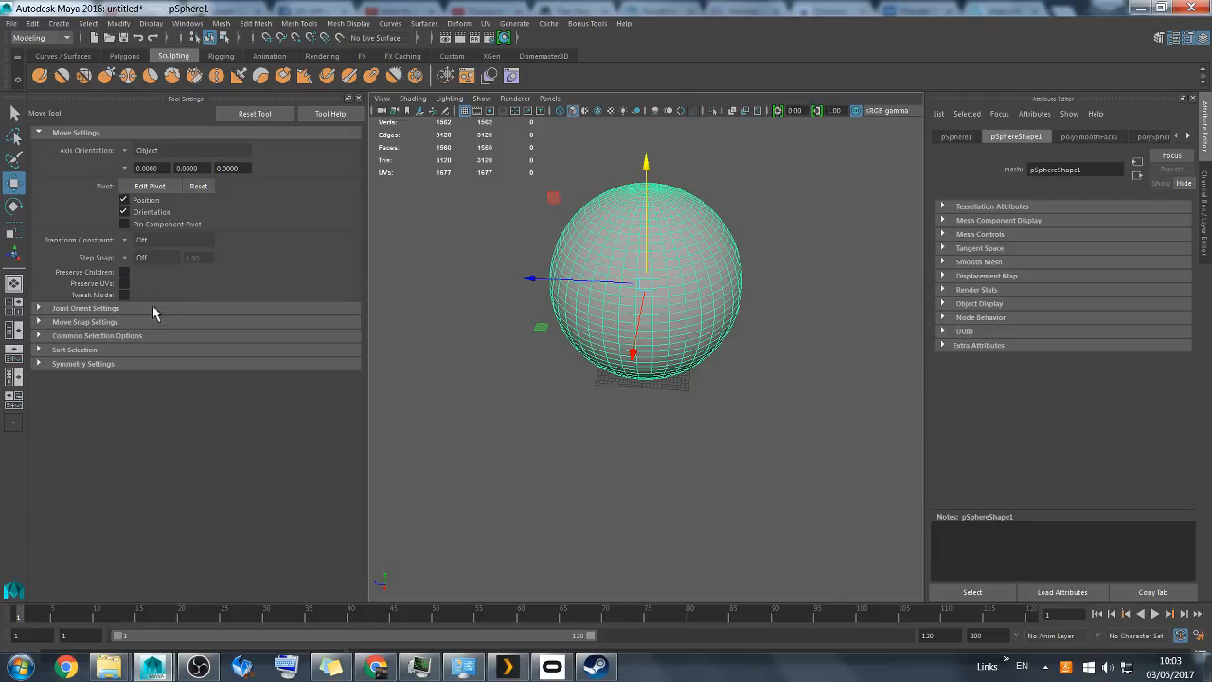
click(40, 364)
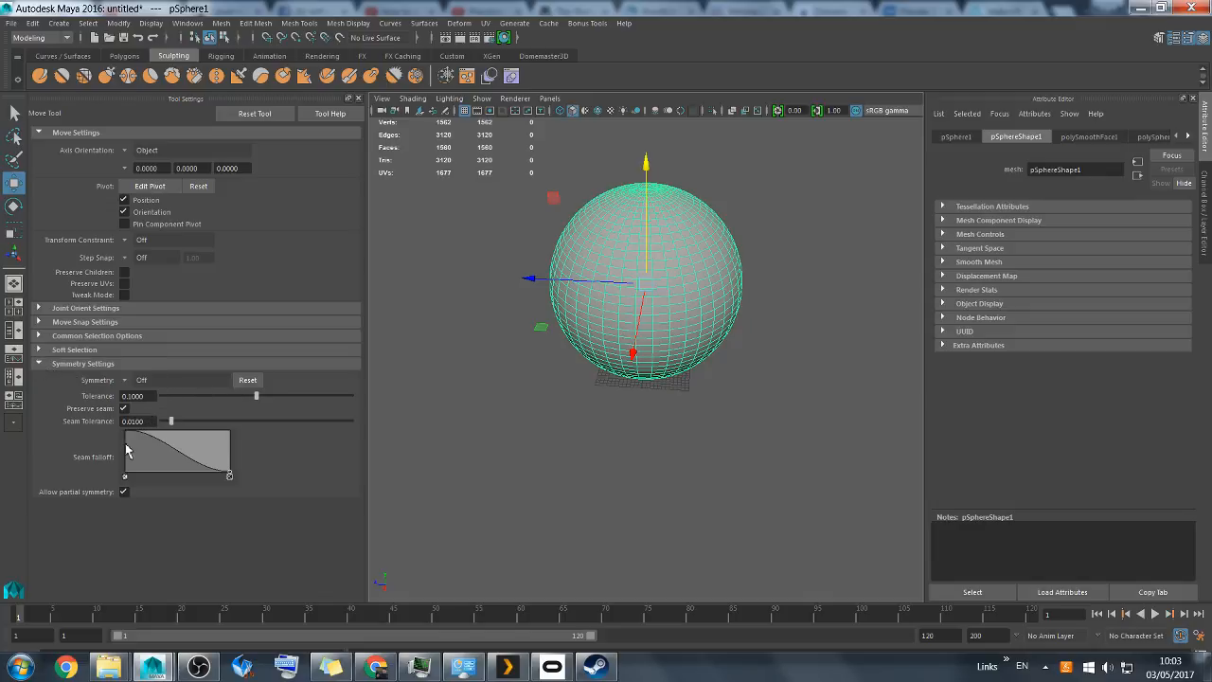
click(126, 381)
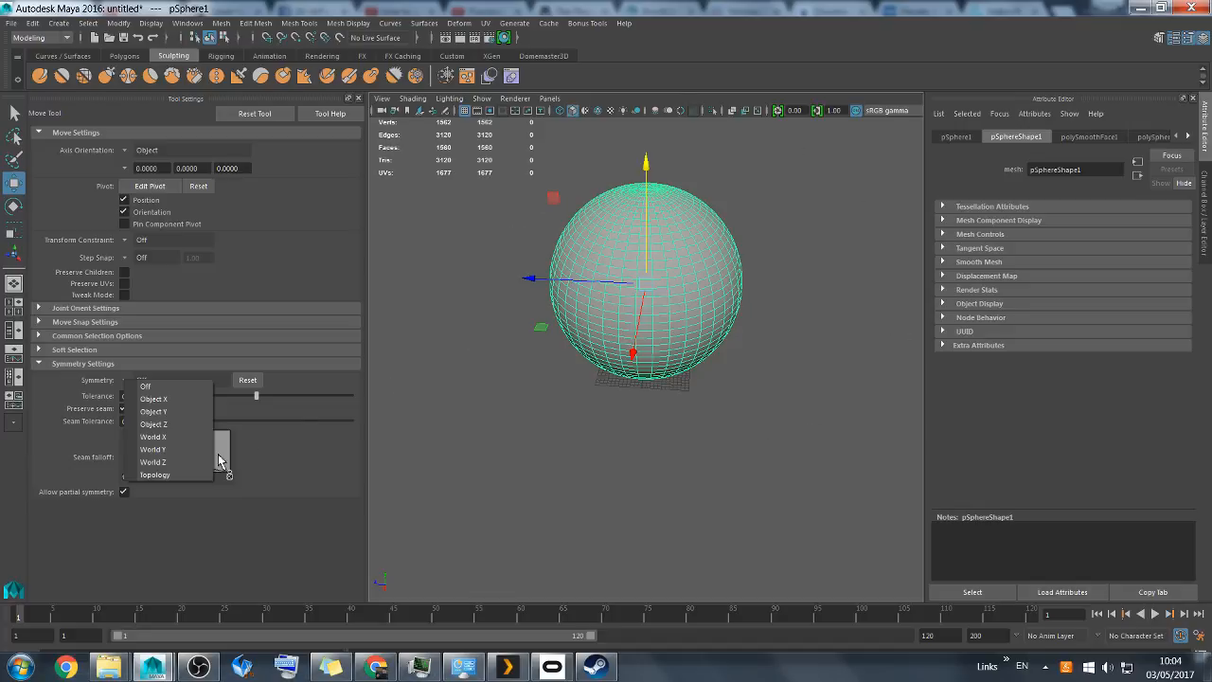
click(166, 400)
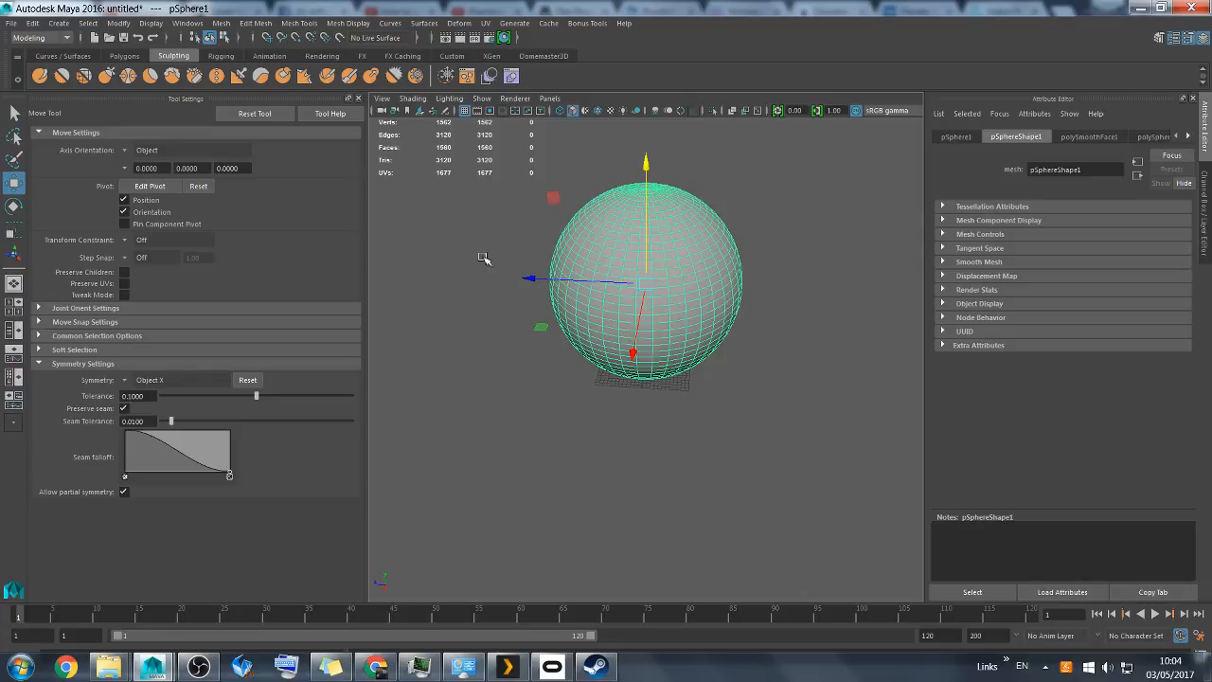
Switch the sphere to face selection, try pulling a mirrored pair of side faces outward along X, and undo the pull
right_click(719, 292)
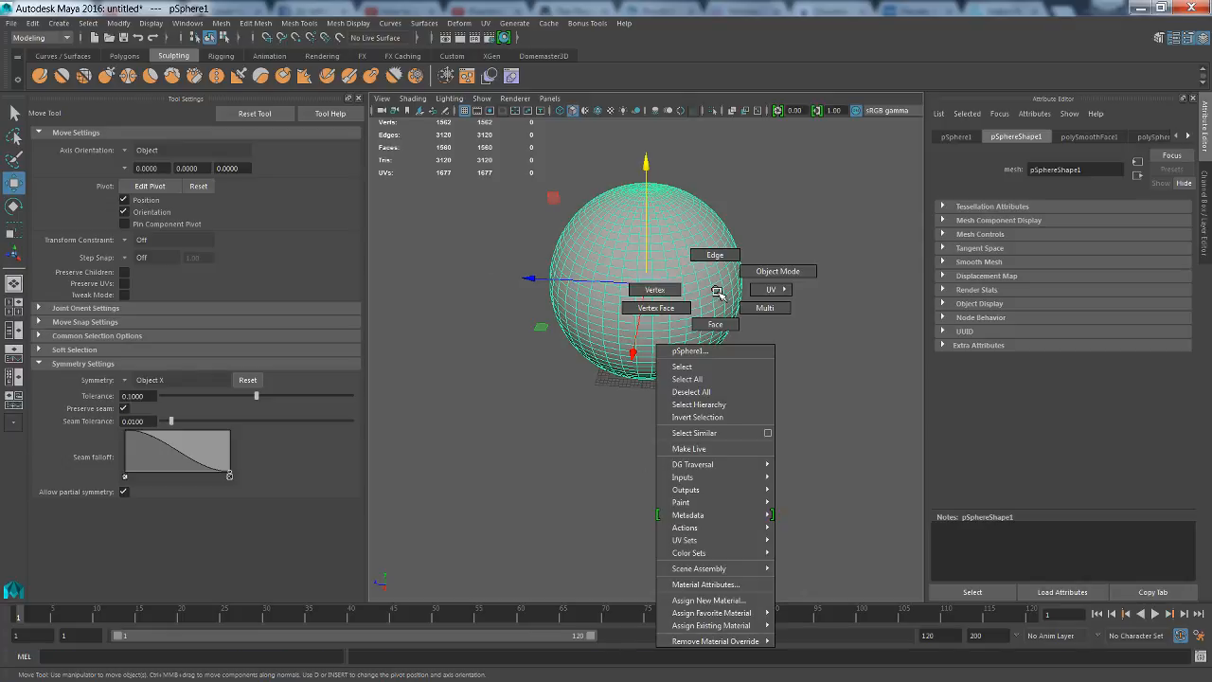
right_drag(719, 293, 715, 325)
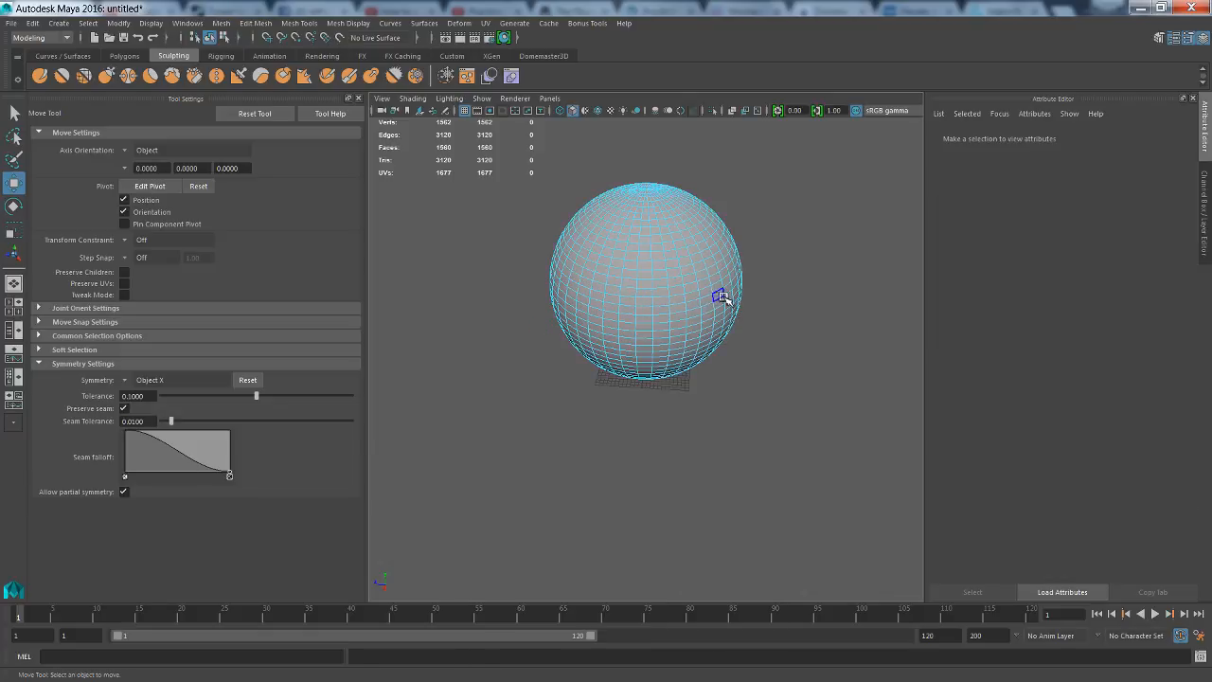
alt+drag(735, 292, 609, 284)
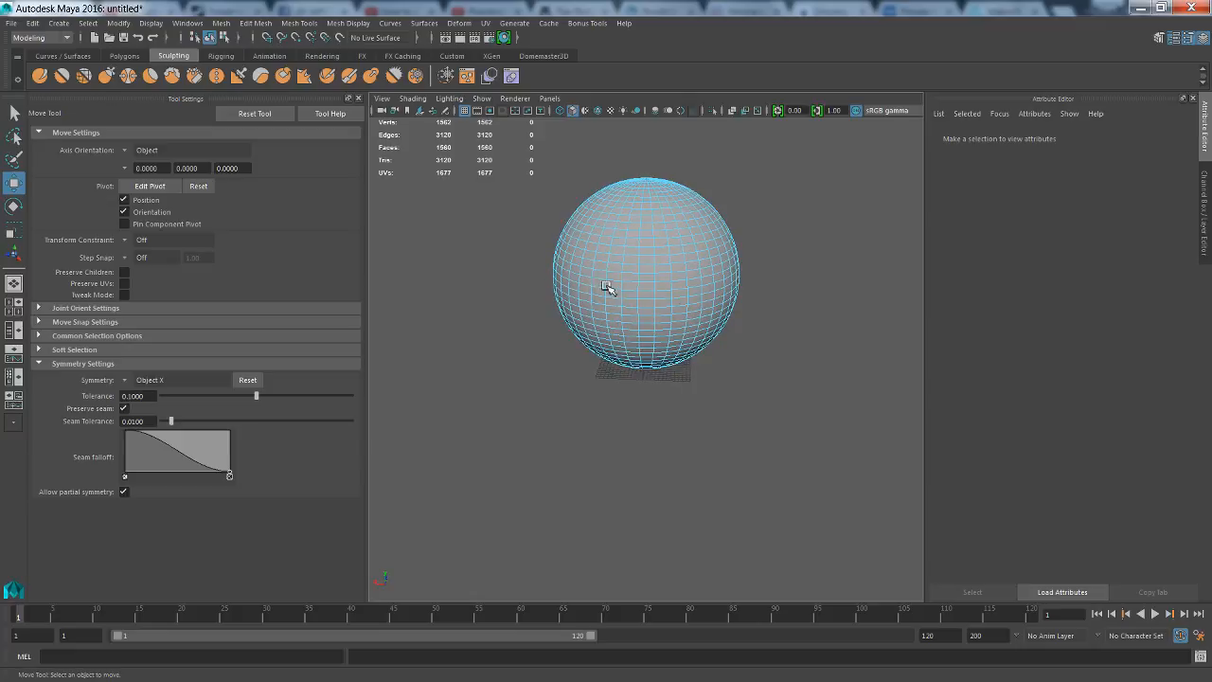
click(709, 281)
mouse_move(789, 311)
alt+mouse_down()
mouse_move(777, 293)
mouse_move(802, 295)
mouse_move(787, 327)
alt+mouse_up()
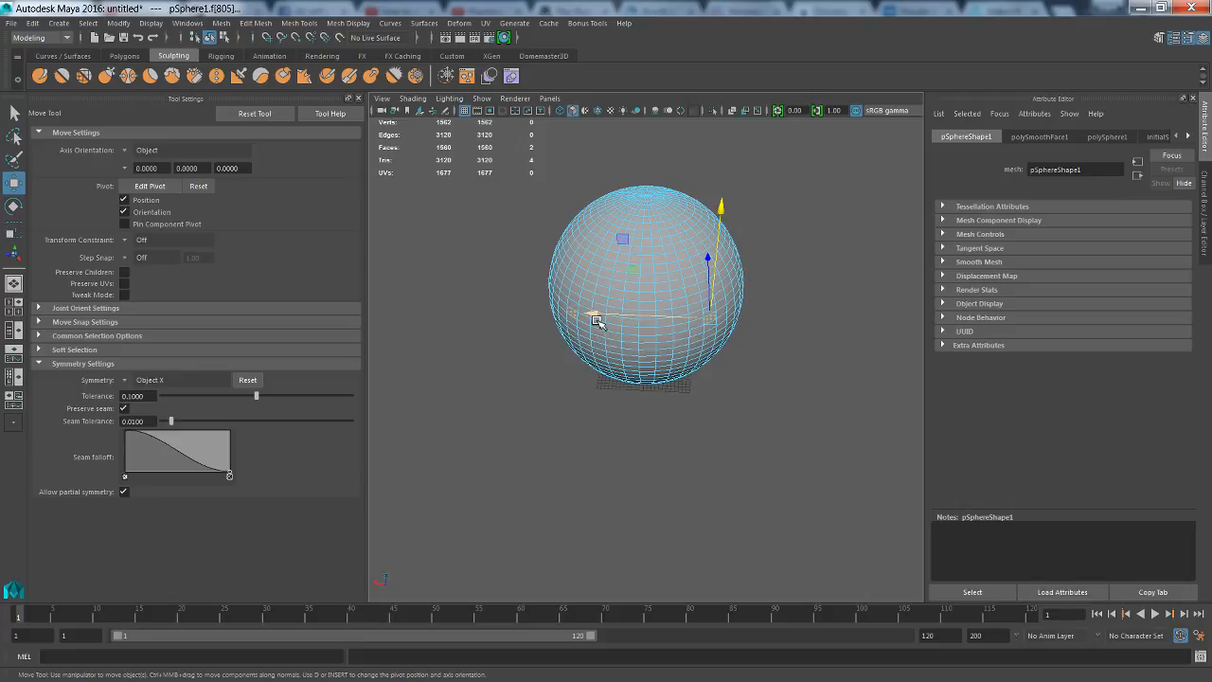
drag(594, 319, 754, 355)
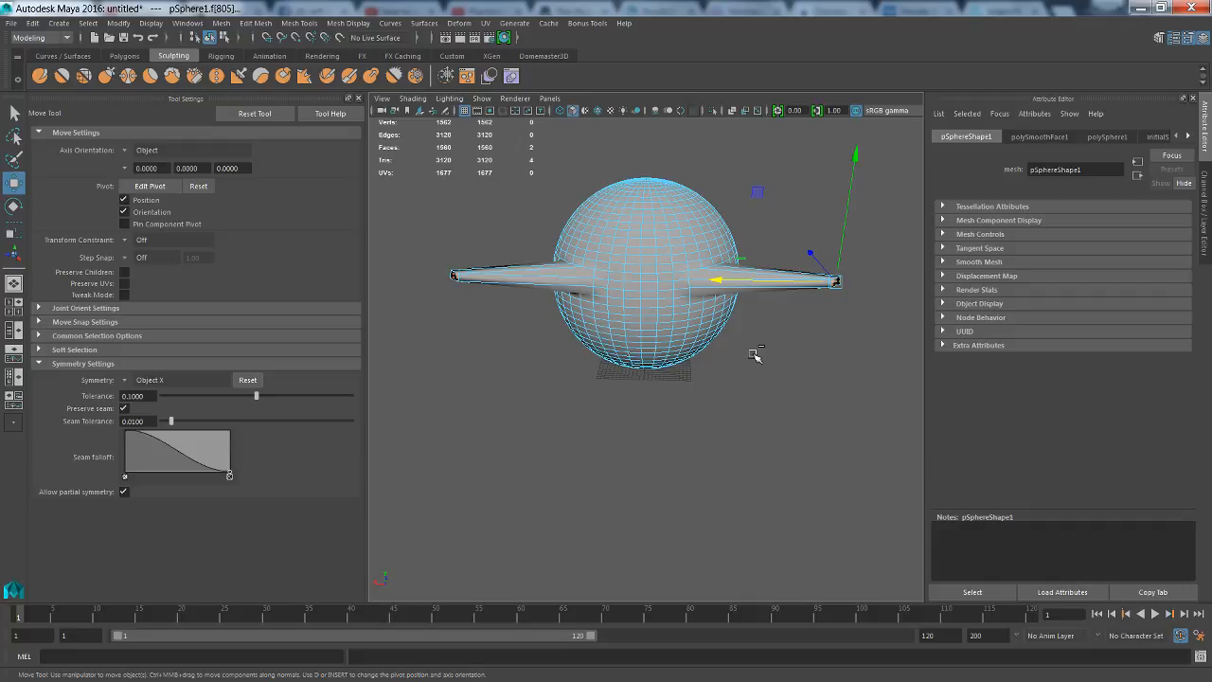
key(ctrl+z)
Try pulling a lower mirrored pair of the sphere's faces outward and back along X, and undo the moves
mouse_move(773, 352)
alt+mouse_down()
mouse_move(720, 319)
mouse_move(758, 338)
alt+mouse_up()
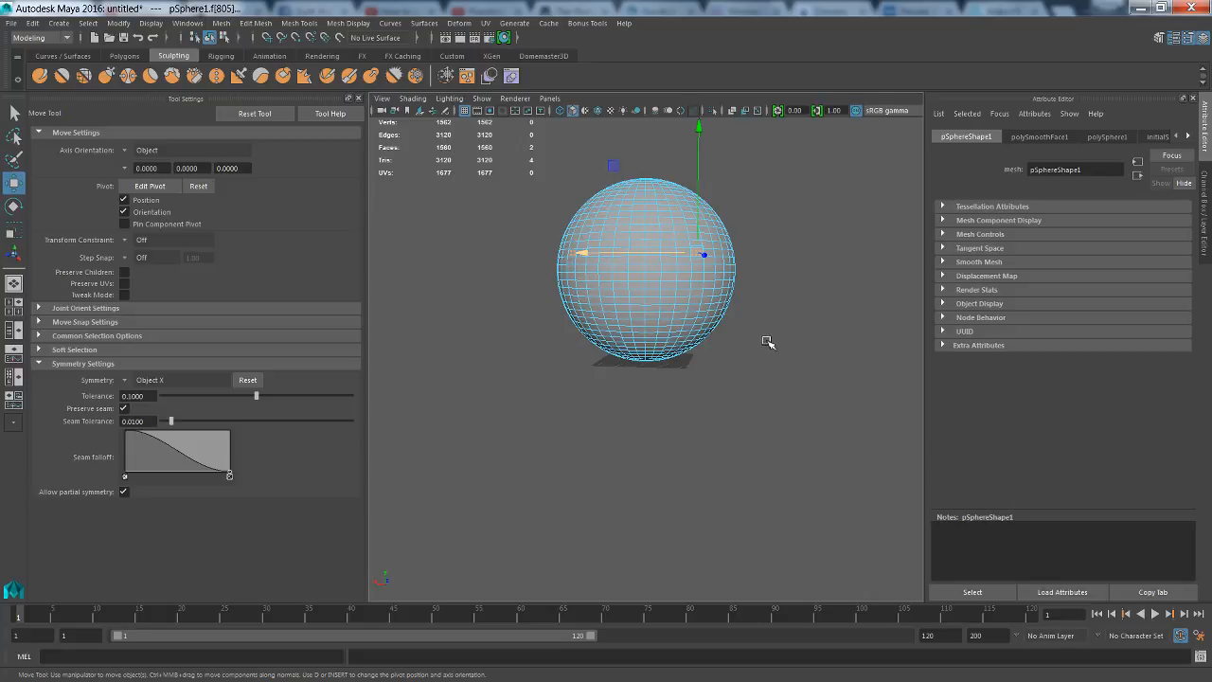
mouse_move(768, 342)
alt+mouse_down()
mouse_move(744, 326)
mouse_move(801, 344)
mouse_move(771, 358)
alt+mouse_up()
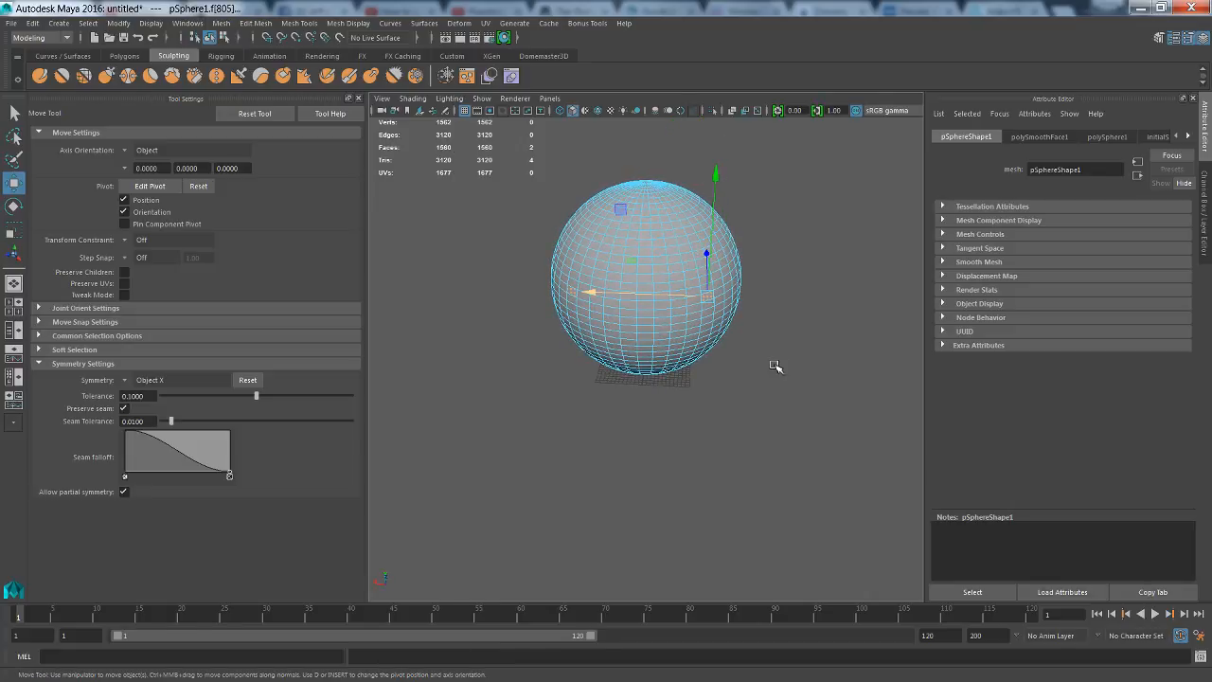
shift+click(712, 327)
click(712, 328)
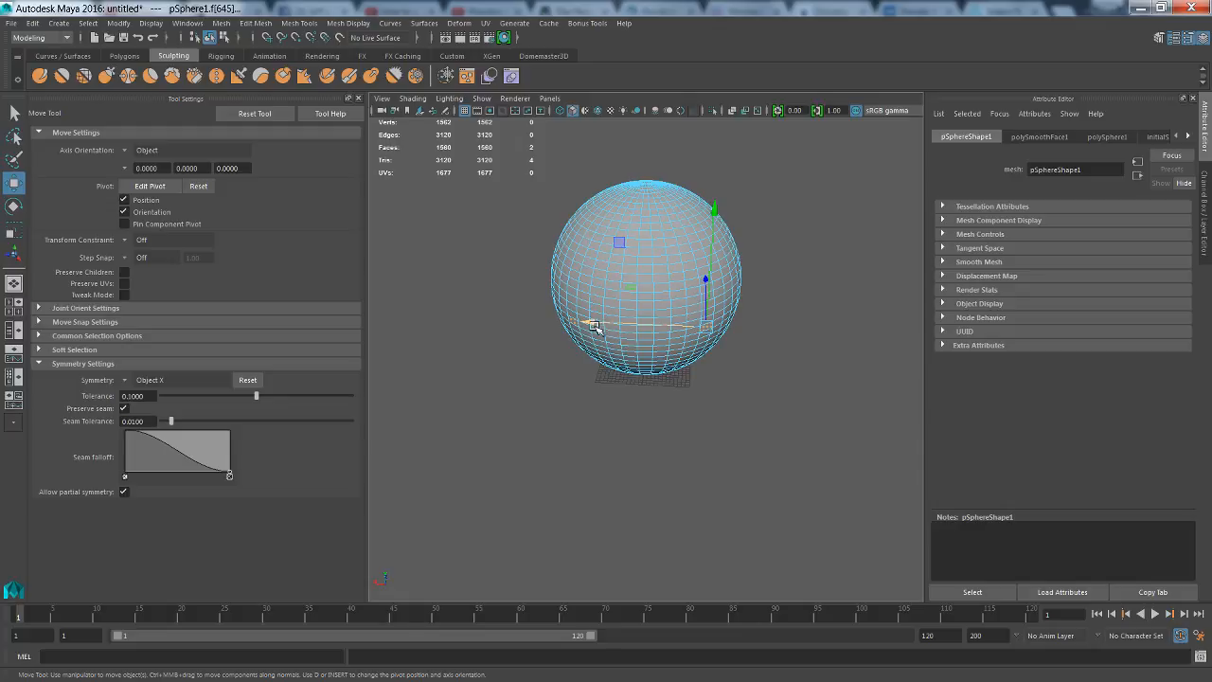
drag(590, 325, 725, 341)
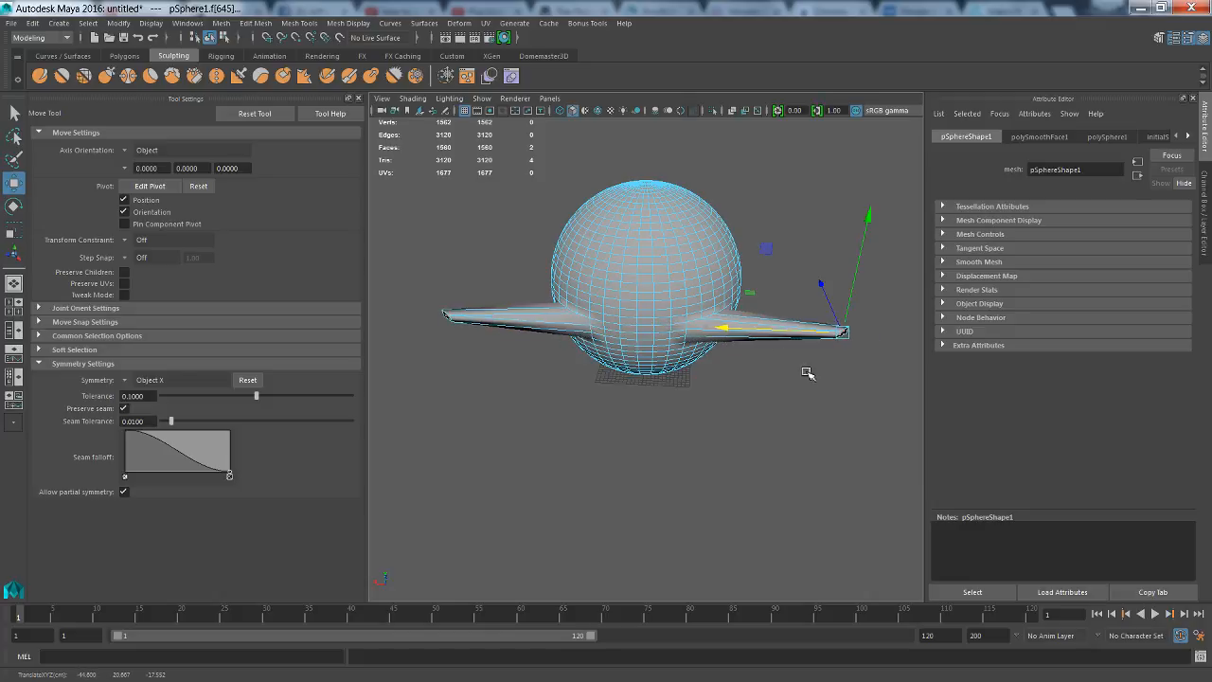
alt+drag(813, 377, 776, 315)
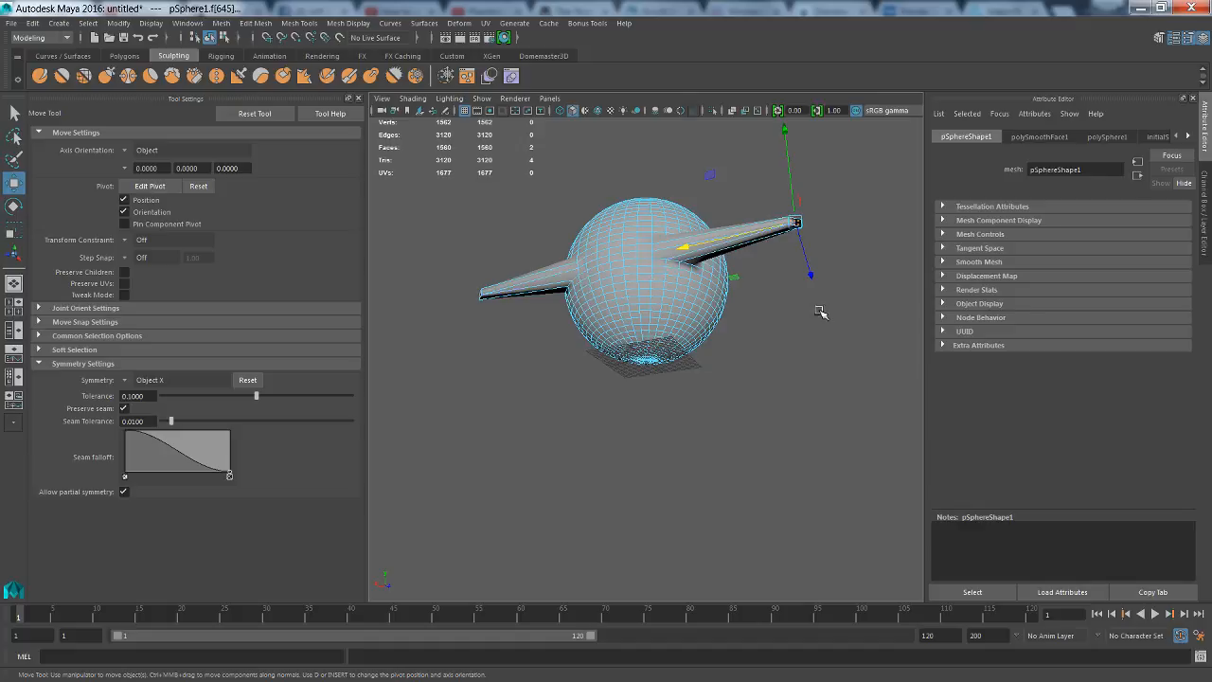
alt+drag(801, 313, 847, 366)
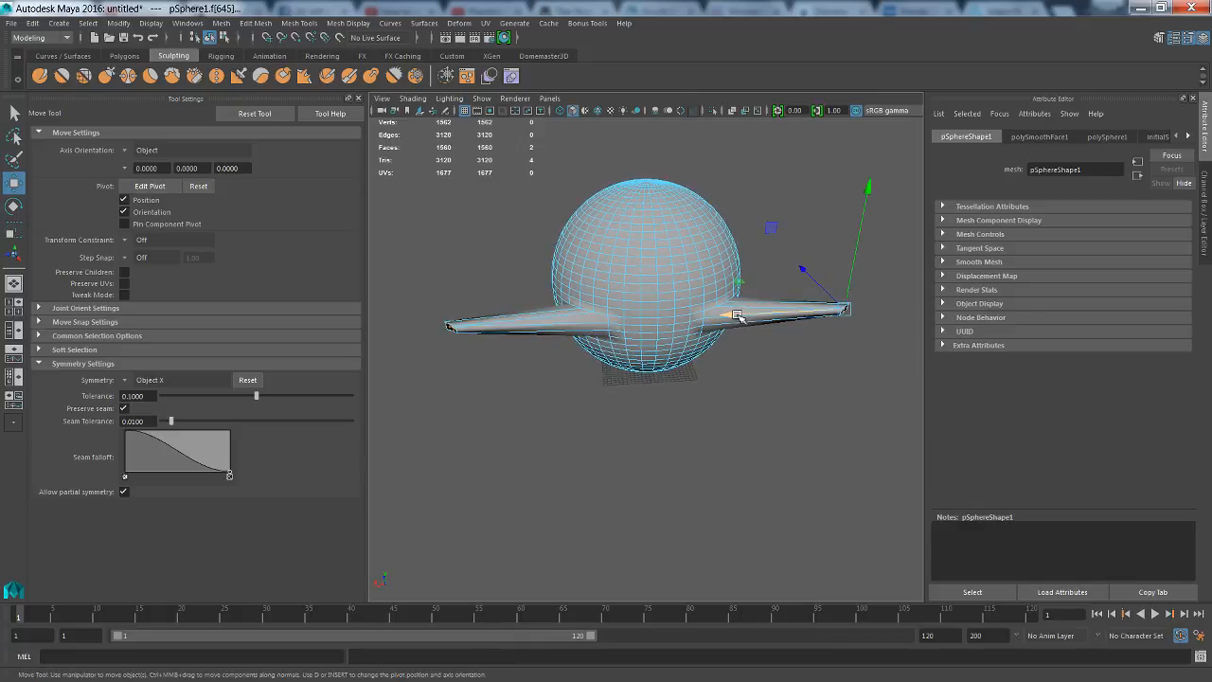
drag(737, 318, 661, 327)
key(ctrl+z)
key(ctrl+z)
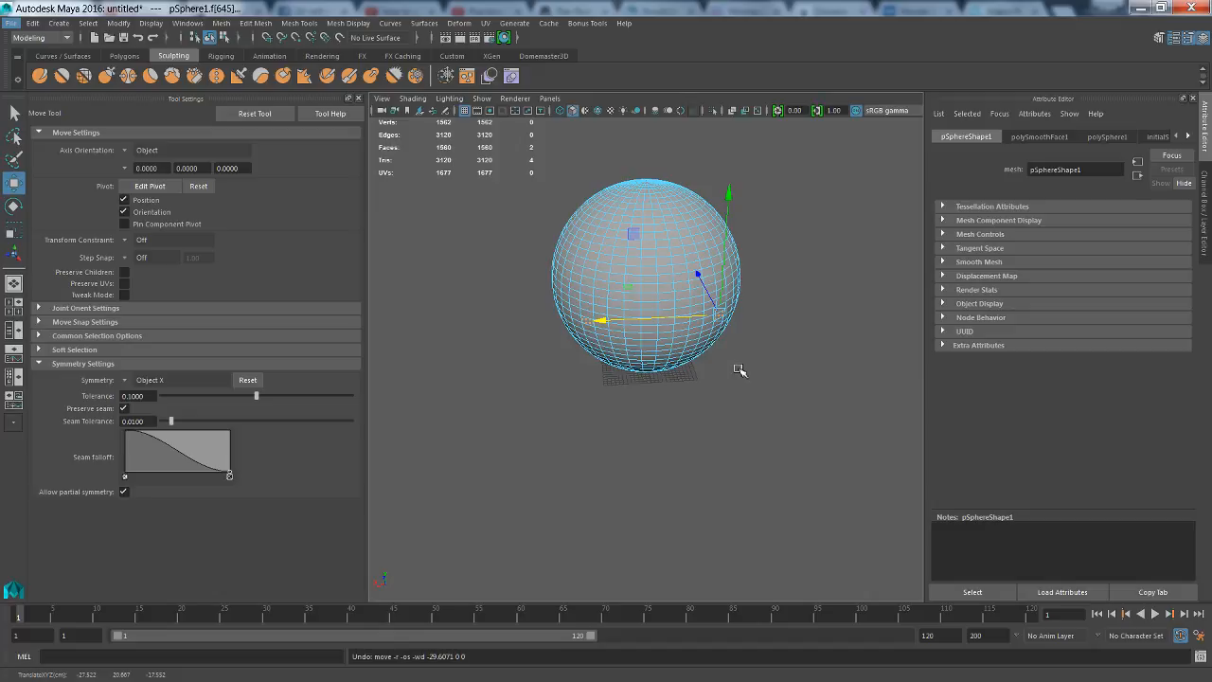
Try the Bulge sculpting brush on the side of the sphere with Object X mirroring
mouse_move(740, 371)
alt+mouse_down()
mouse_move(679, 331)
mouse_move(739, 369)
alt+mouse_up()
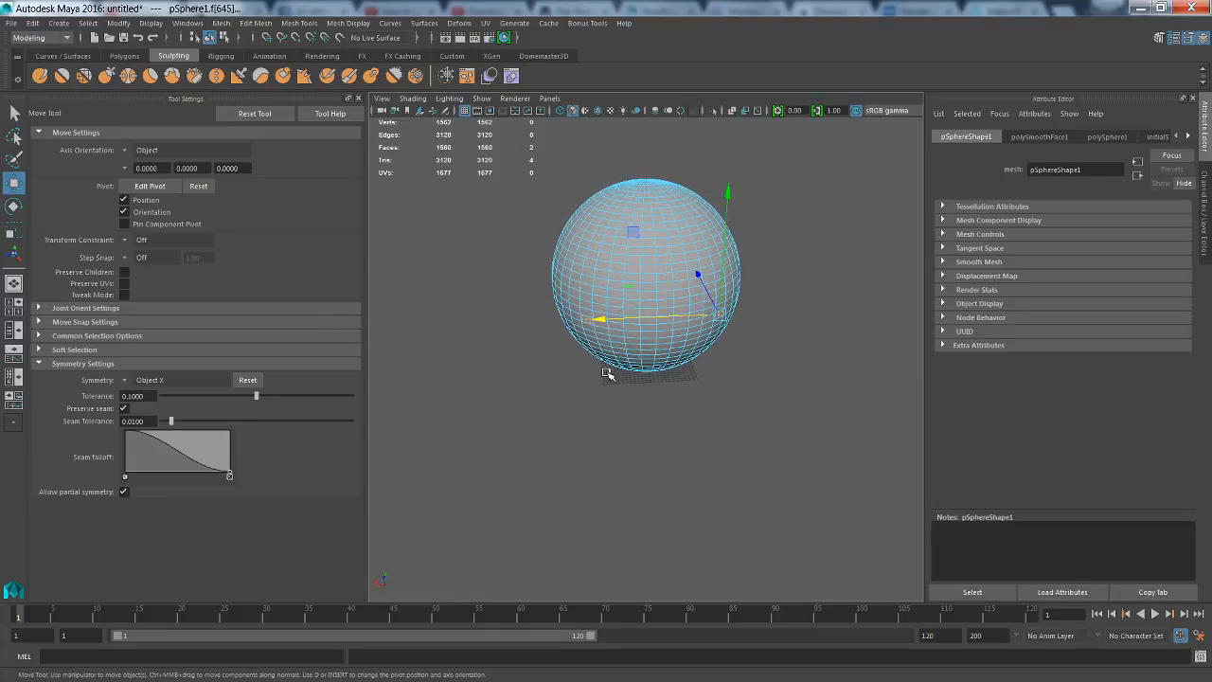
alt+drag(587, 395, 577, 371)
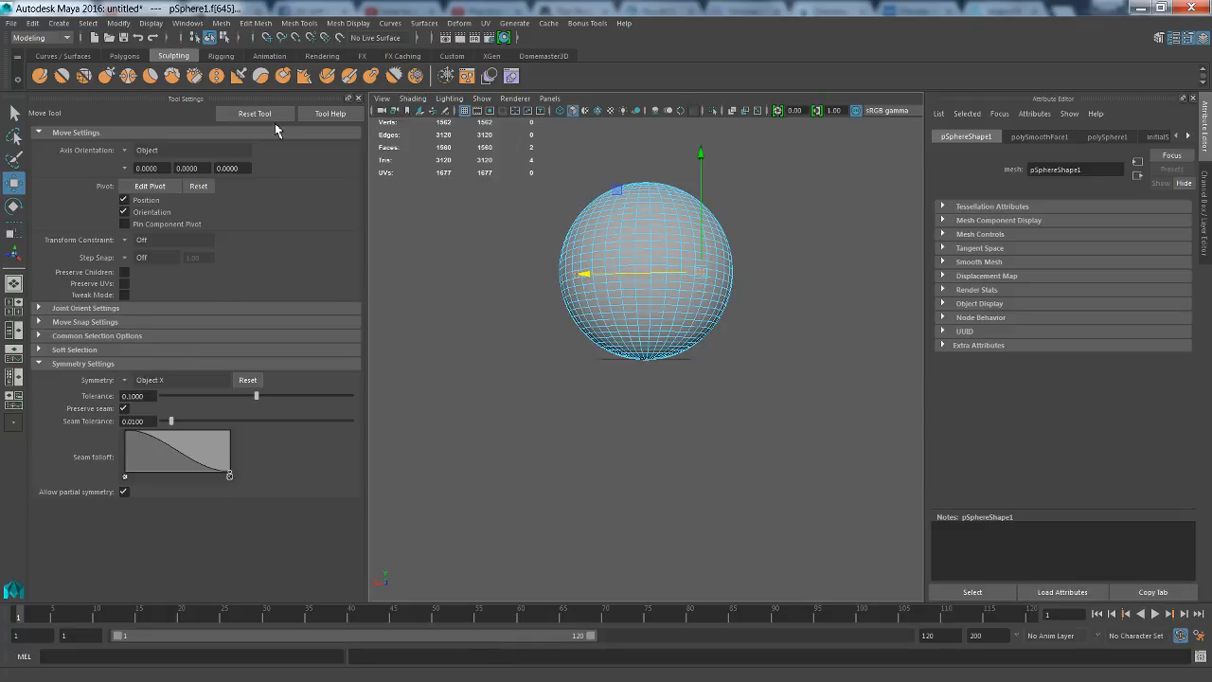
click(369, 78)
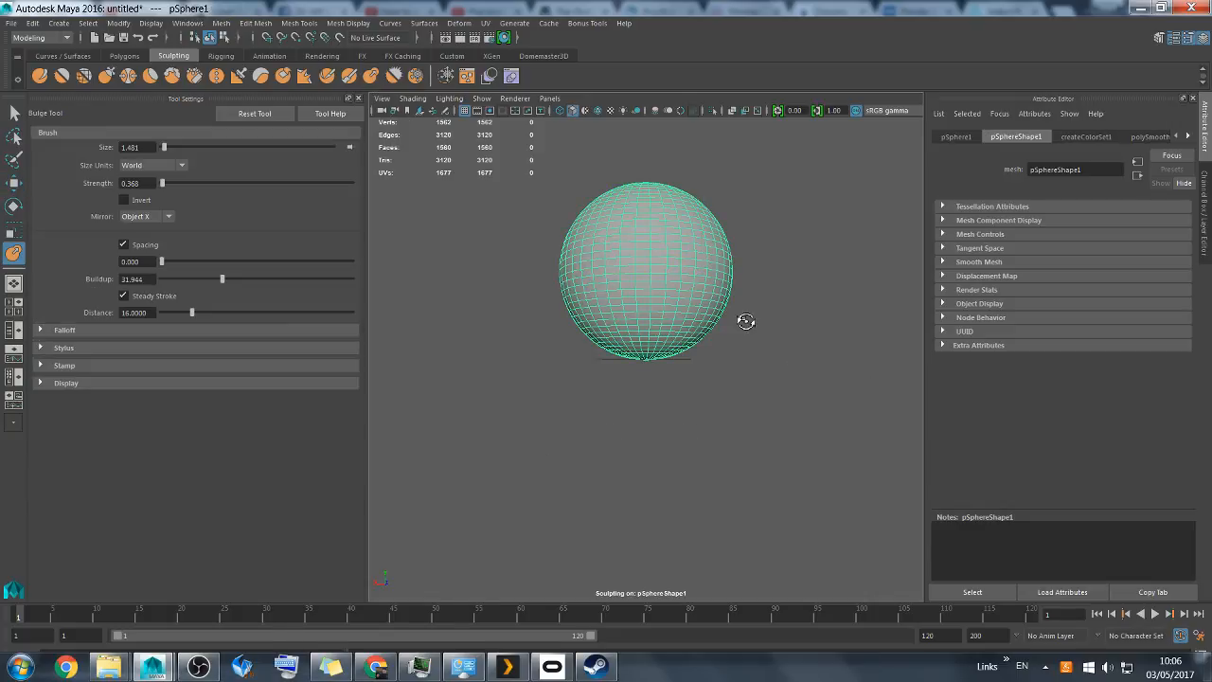
mouse_move(744, 322)
alt+mouse_down()
mouse_move(725, 359)
mouse_move(685, 314)
mouse_move(797, 312)
alt+mouse_up()
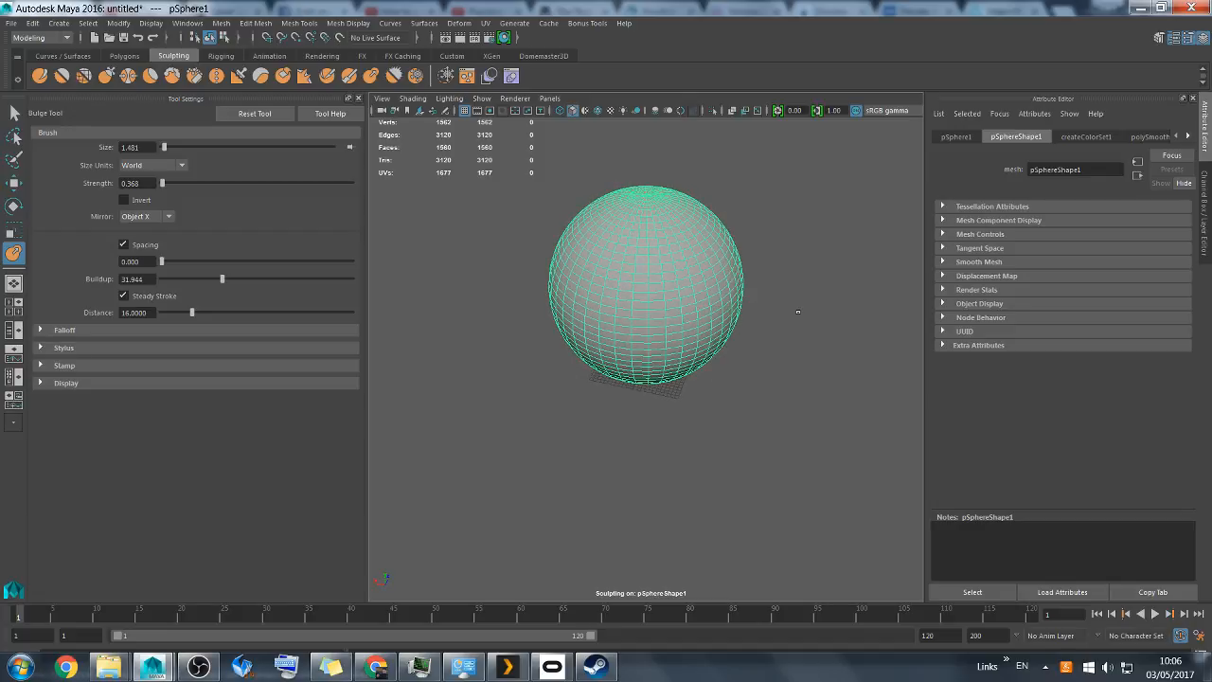
drag(694, 300, 918, 358)
alt+drag(795, 355, 841, 335)
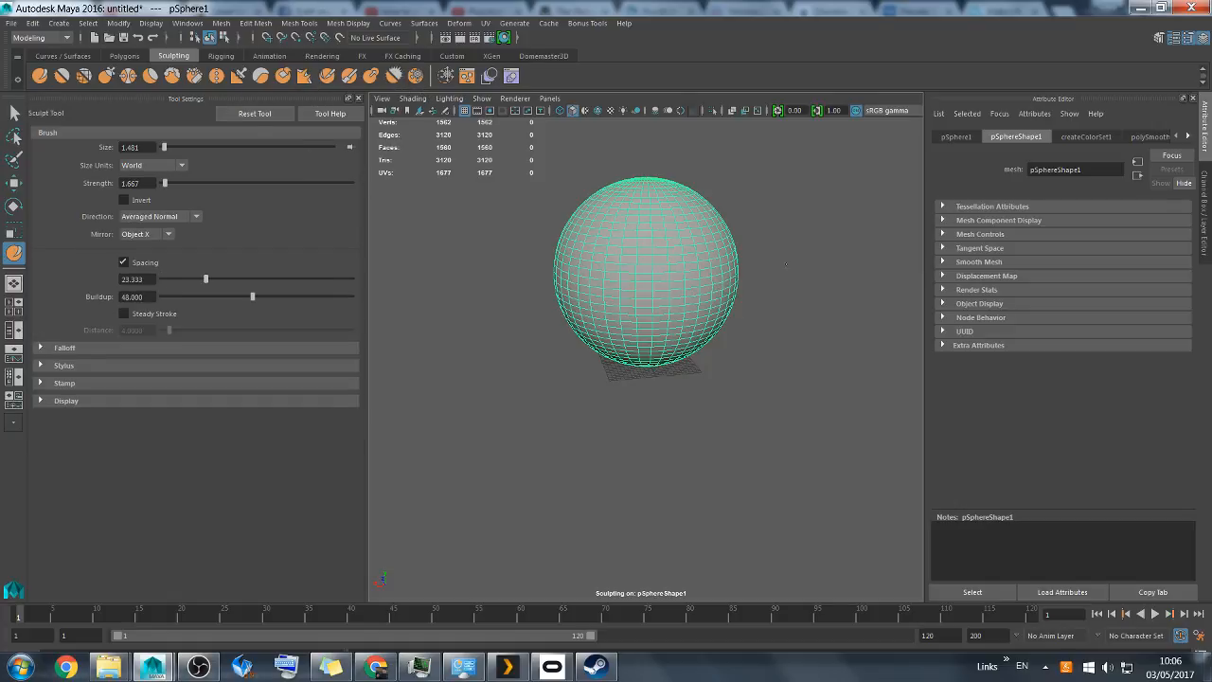
Try the Sculpt brush on the sphere's lower surface with Object X mirroring, and undo the stroke
alt+drag(804, 280, 680, 277)
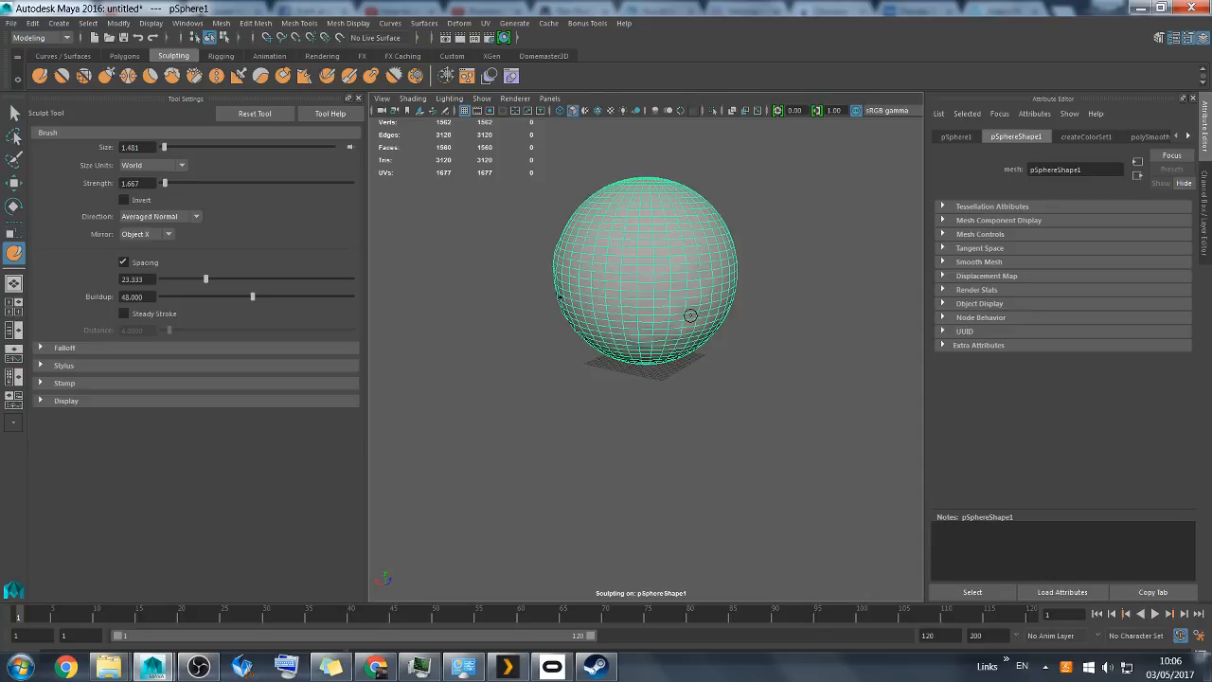
mouse_move(695, 317)
alt+right_down()
mouse_move(865, 144)
mouse_move(685, 306)
mouse_move(721, 304)
mouse_move(728, 331)
mouse_move(684, 321)
alt+right_up()
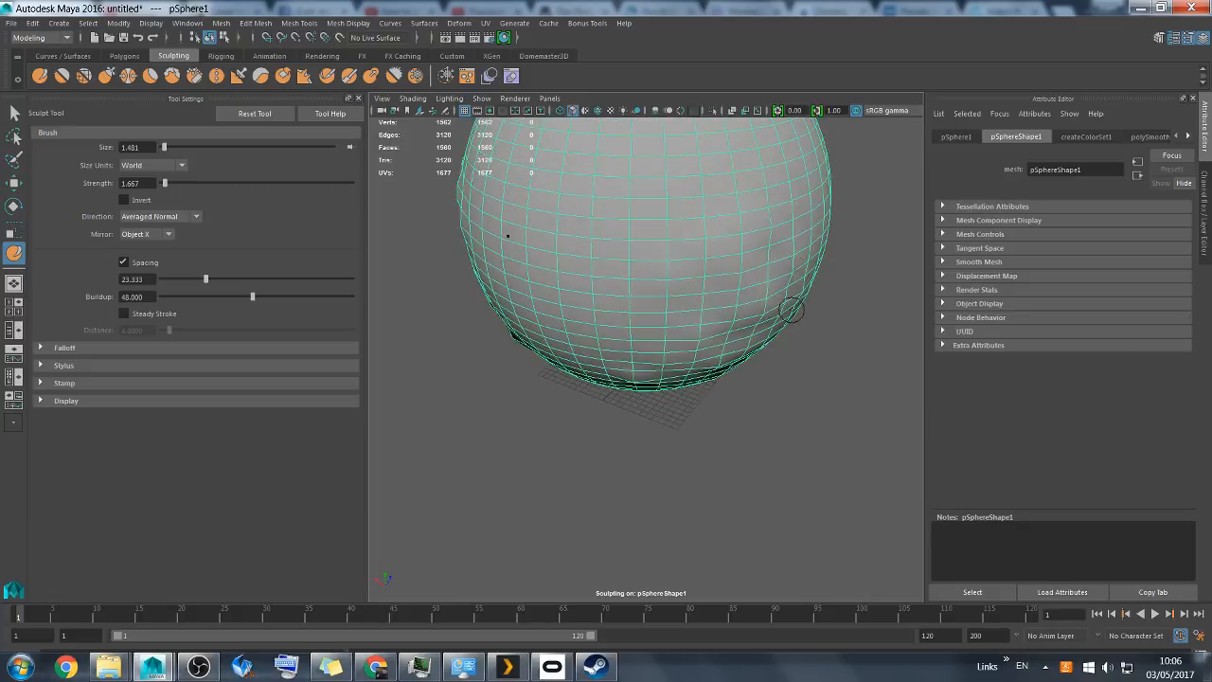
mouse_move(757, 306)
alt+mouse_down()
mouse_move(728, 317)
mouse_move(712, 292)
mouse_move(763, 299)
alt+mouse_up()
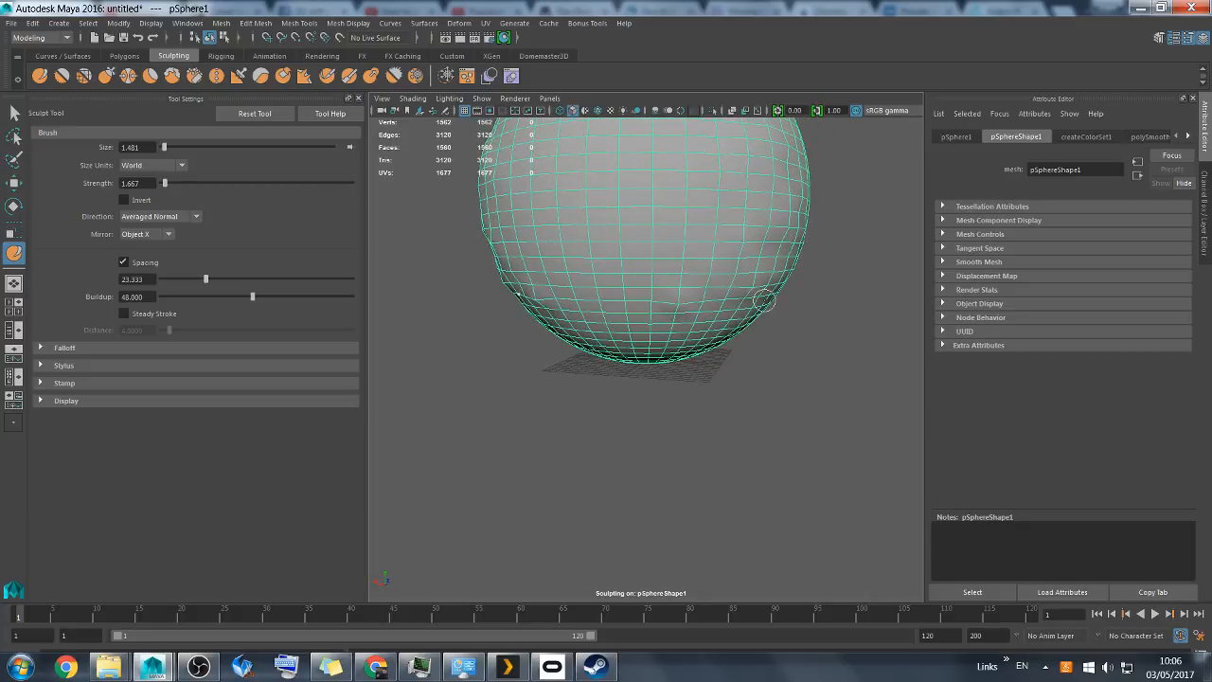
key(ctrl+z)
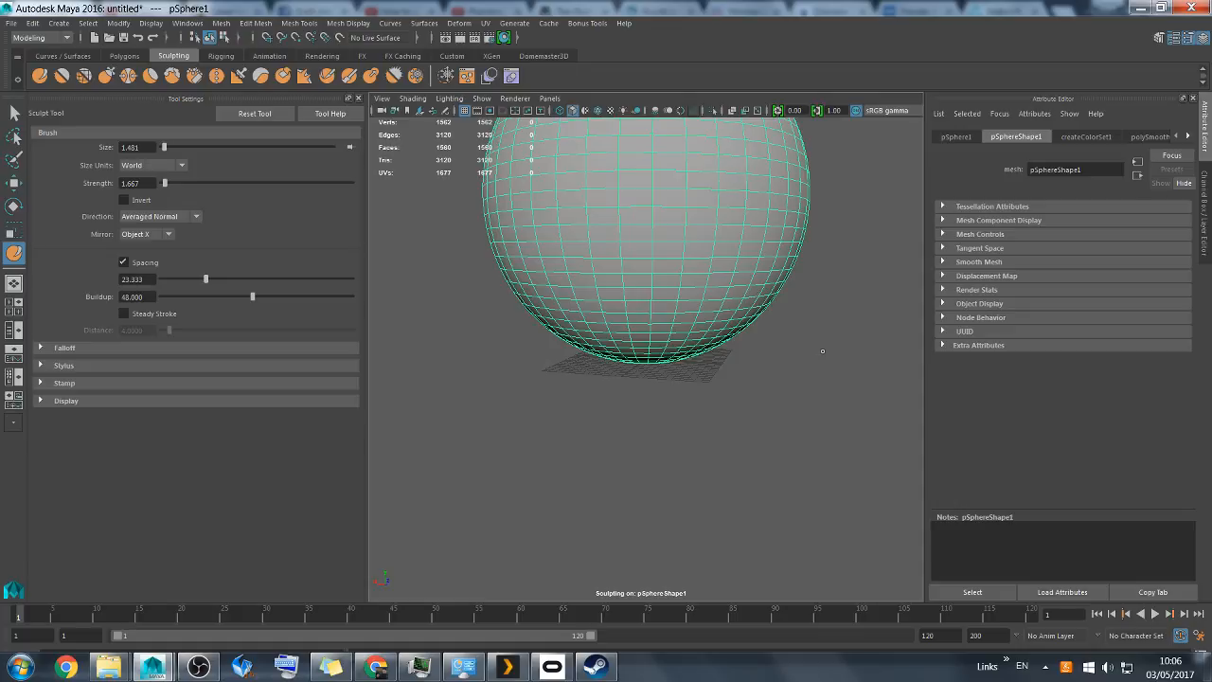
Try the Smooth brush on the sphere's lower side with Object X mirroring, and undo the stroke
click(62, 76)
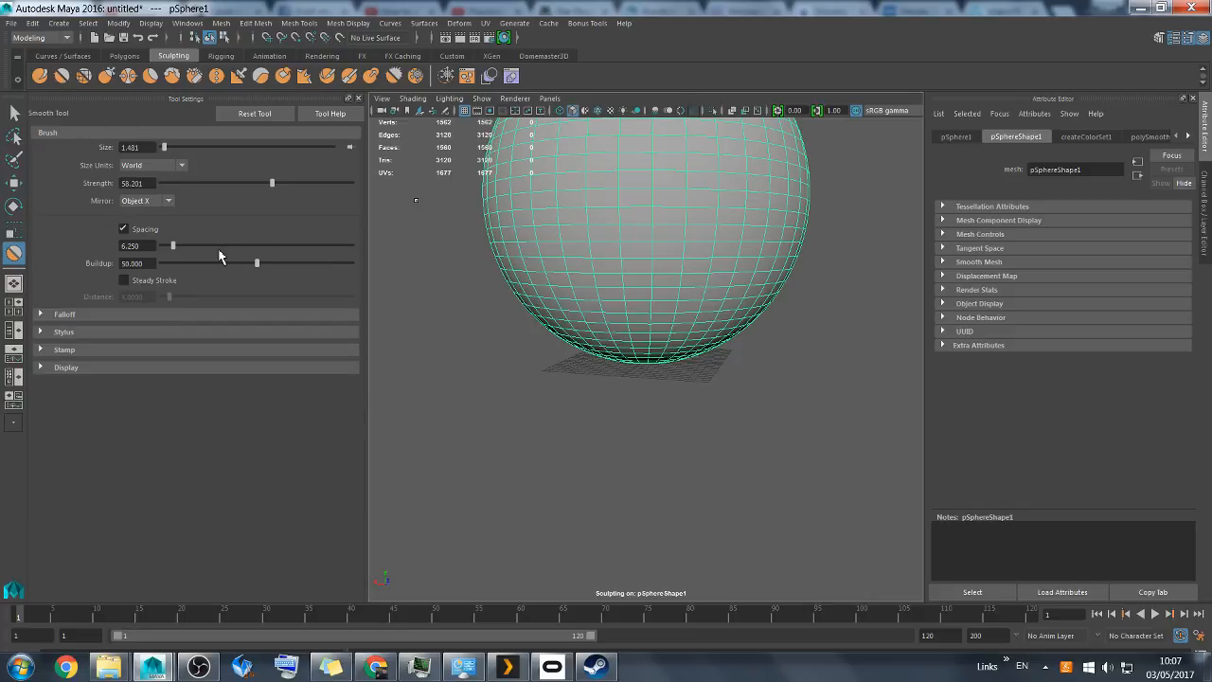
scroll(599, 338, up, 2)
alt+drag(599, 338, 721, 314)
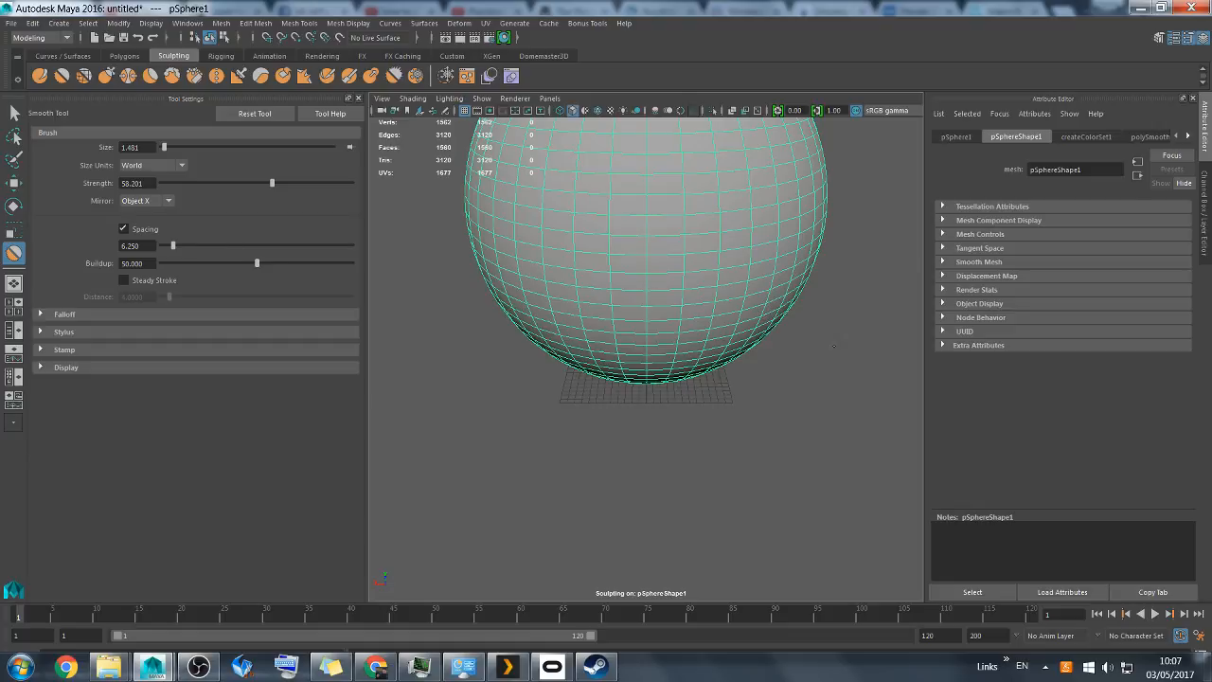
mouse_move(504, 269)
mouse_down()
mouse_move(508, 292)
mouse_move(557, 312)
mouse_move(520, 271)
mouse_move(531, 336)
mouse_move(555, 287)
mouse_move(497, 247)
mouse_move(570, 275)
mouse_up()
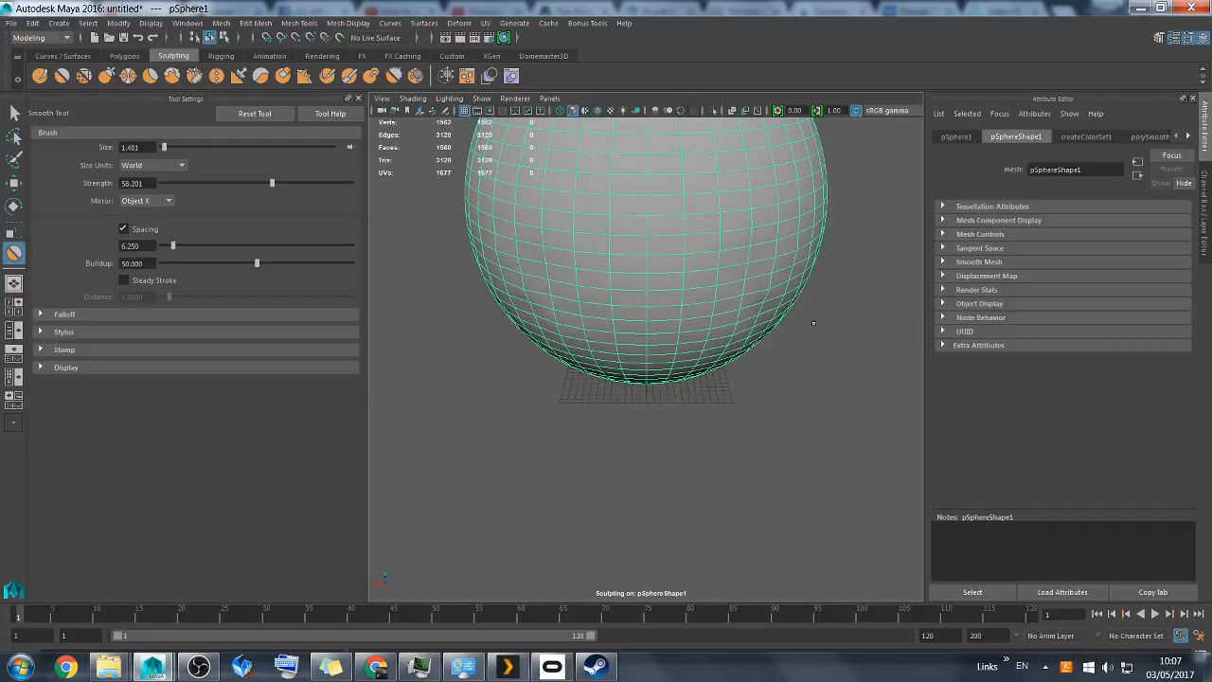
key(ctrl+z)
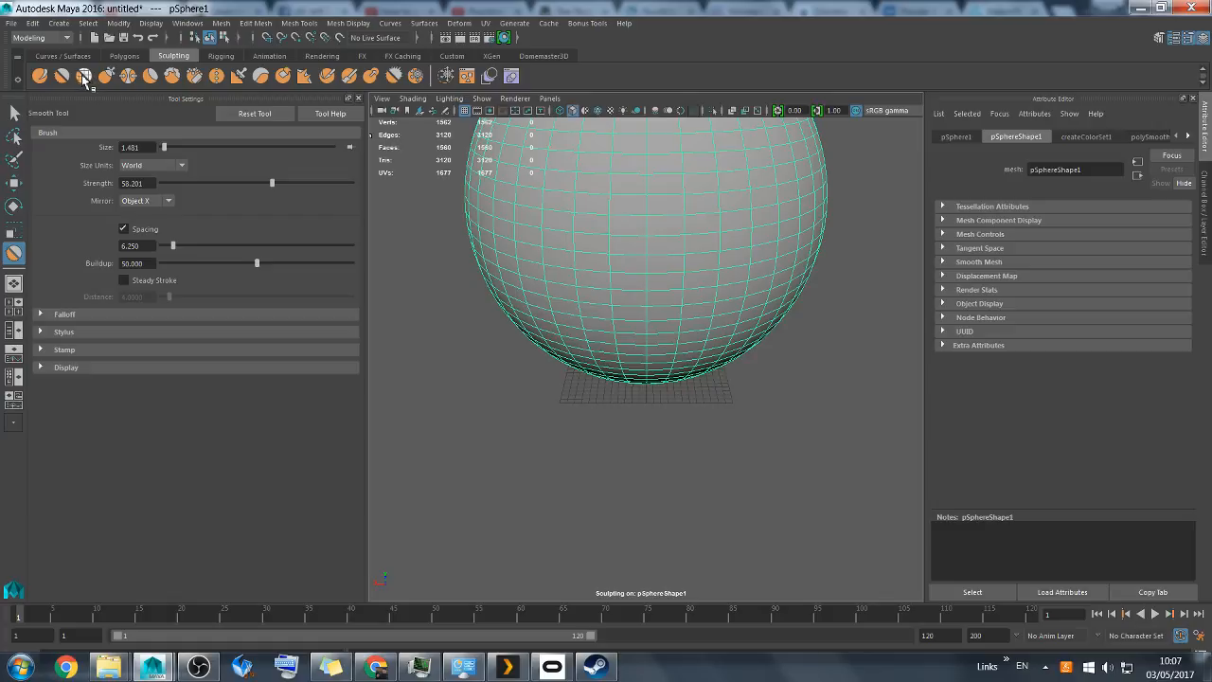
Try the Relax brush on the sphere at size 3.704 and strength 43.667 with Object X mirroring
click(85, 76)
mouse_move(824, 356)
alt+mouse_down()
mouse_move(804, 347)
mouse_move(815, 349)
alt+mouse_up()
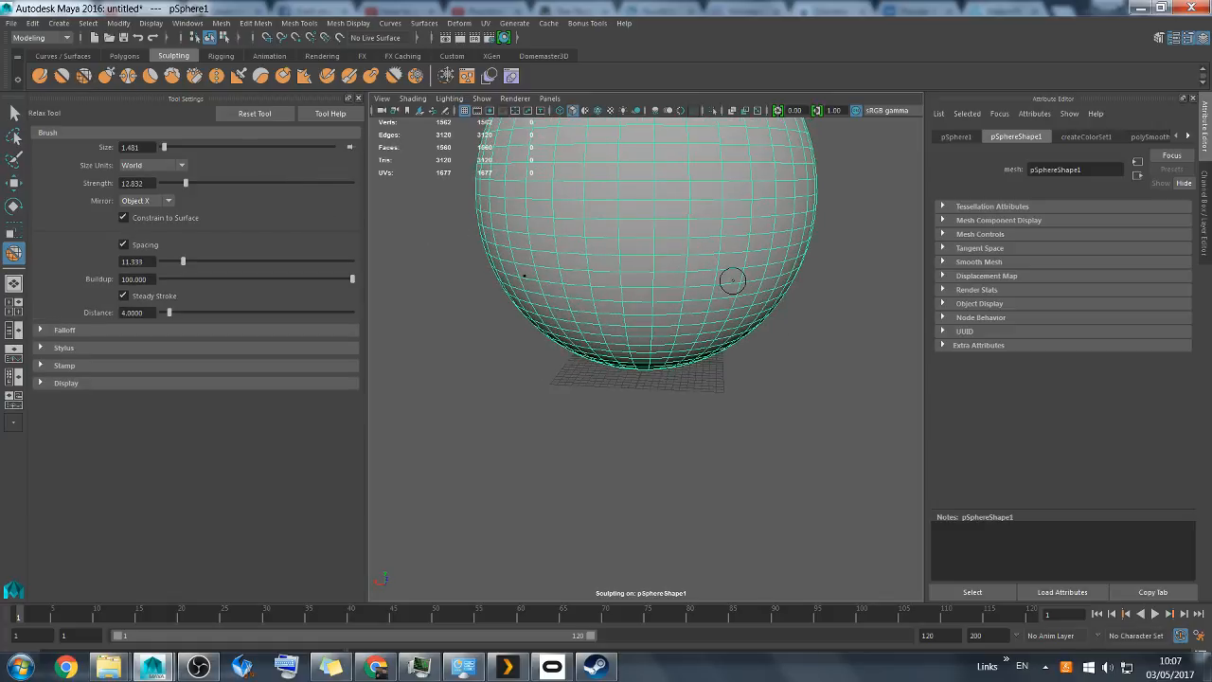
key(alt+Home)
key([)
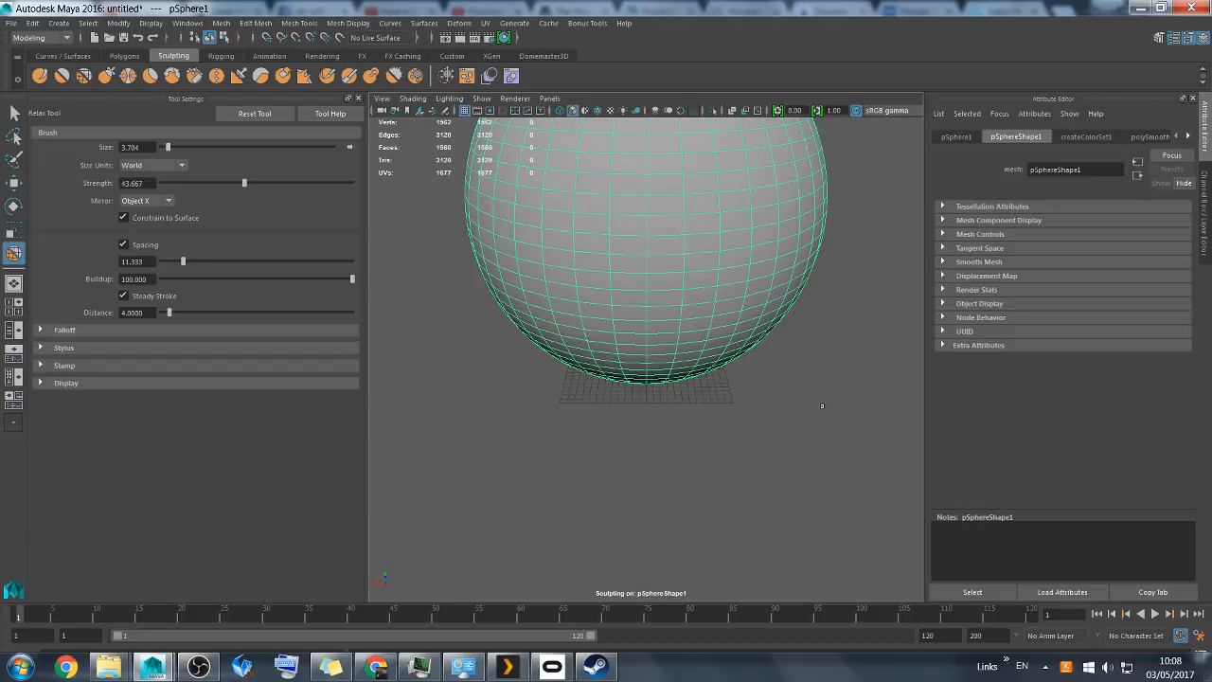
key(ctrl+z)
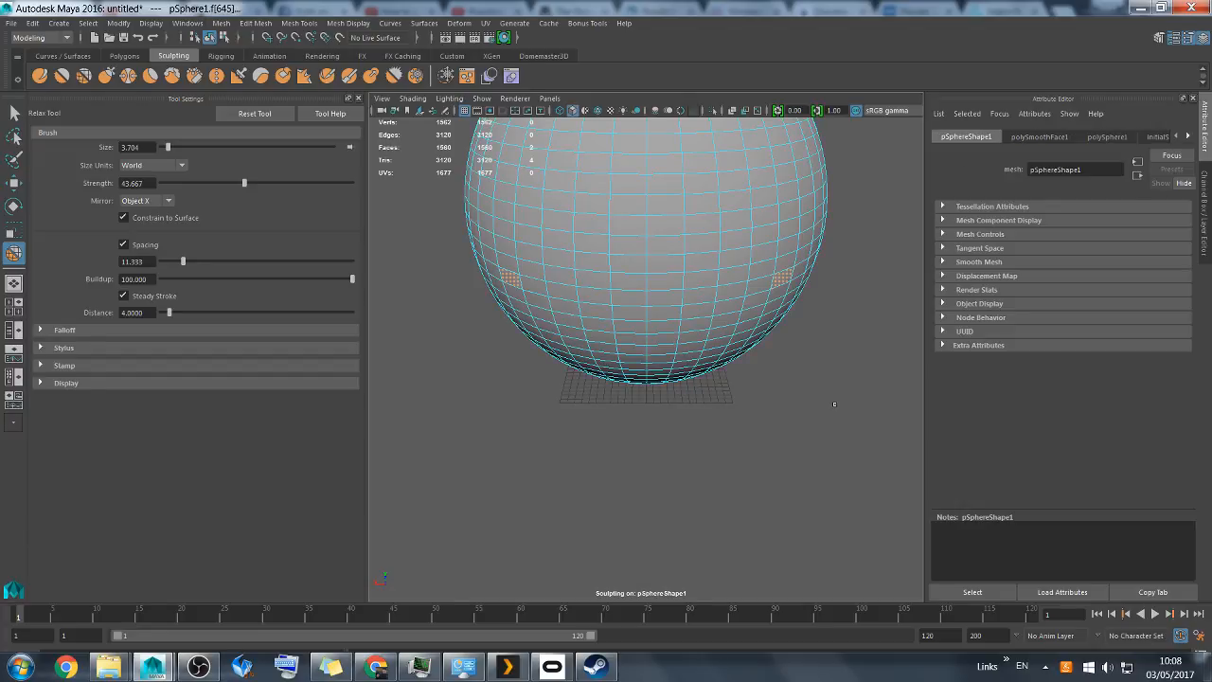
key(shift+z)
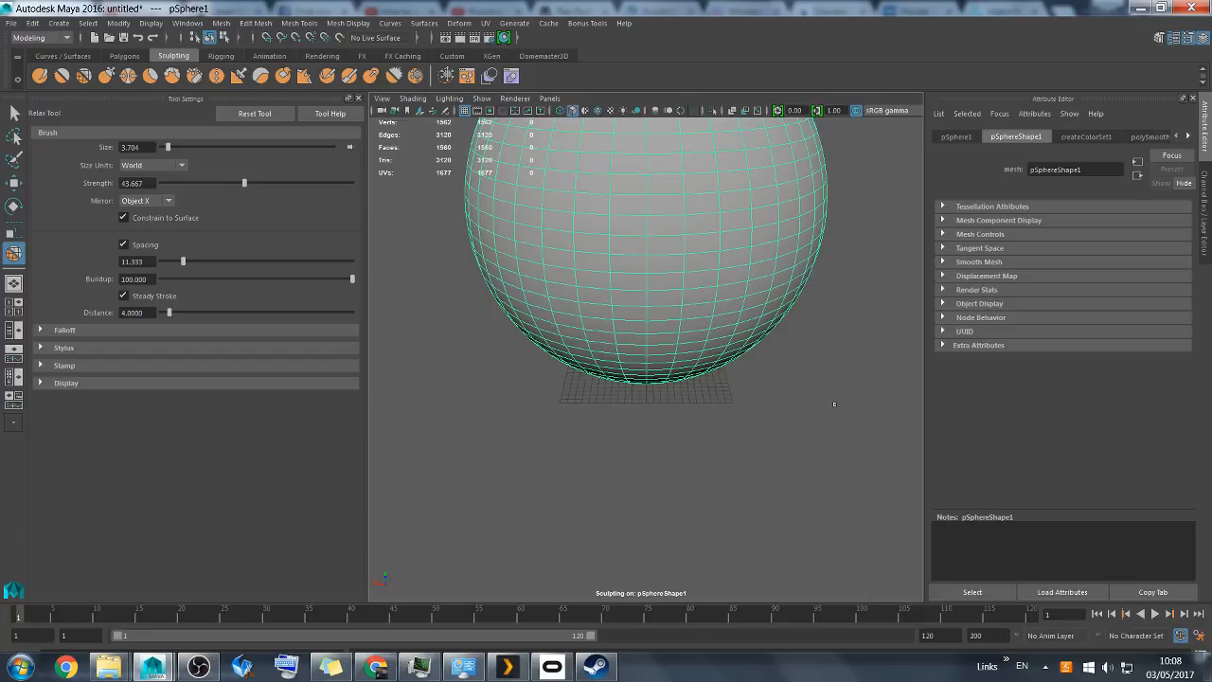
Try the Grab brush at size 3.704 and strength 14.667 on the sphere's lower side, and undo the pull
click(108, 80)
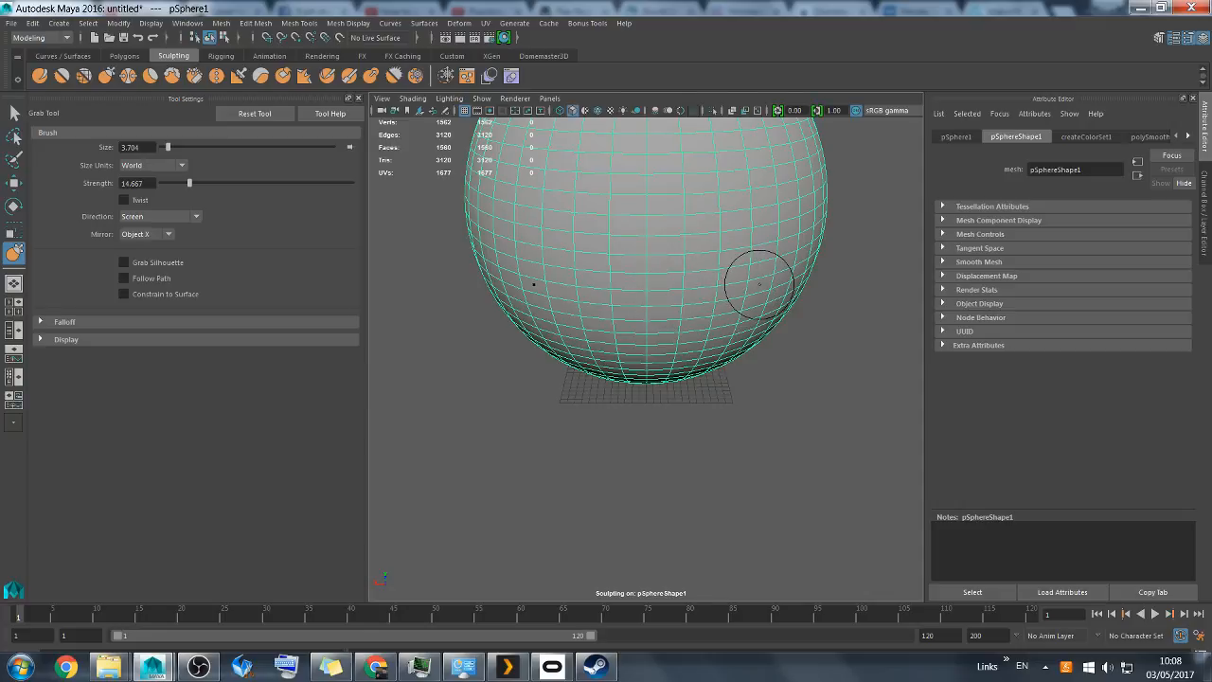
drag(759, 284, 922, 330)
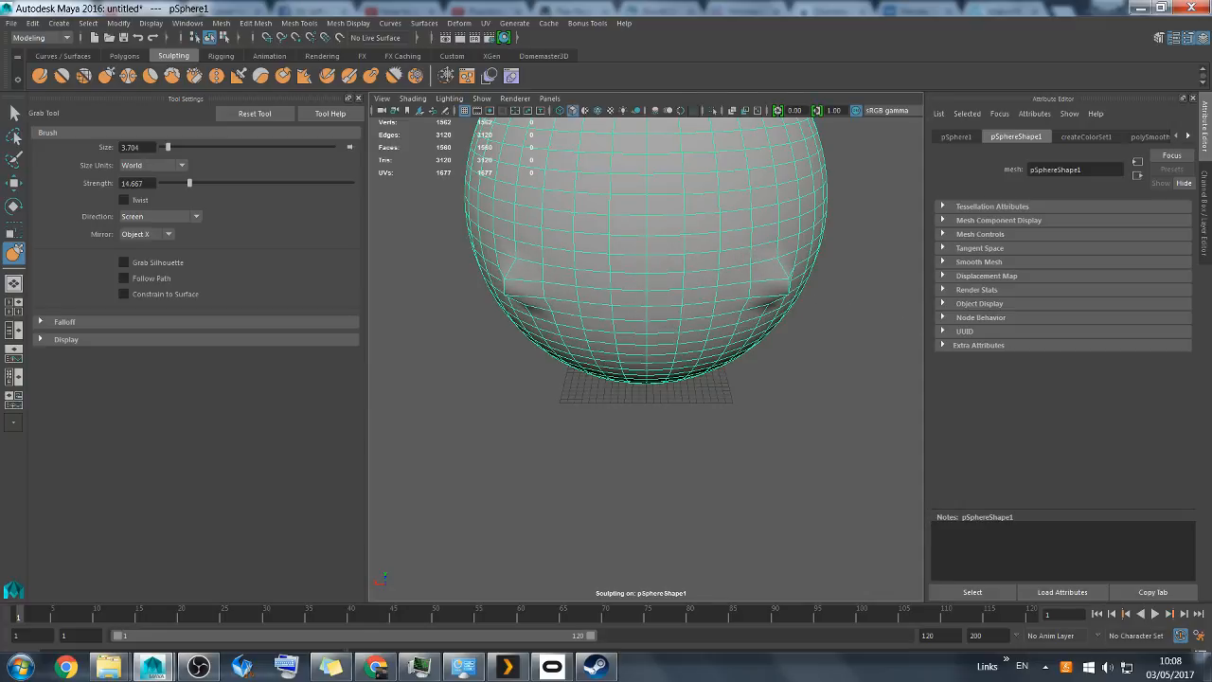
key(ctrl+z)
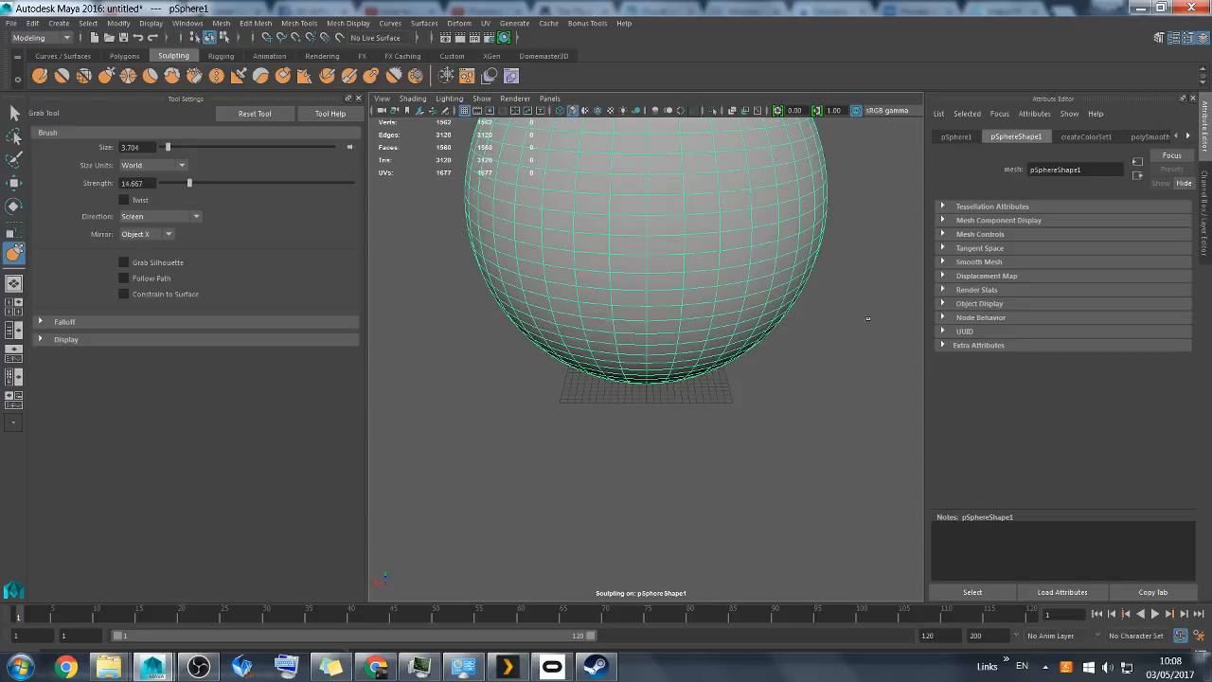
Set the Grab brush to size 8.889 and strength 20.667, and pull mirrored bumps out of the sphere's lower sides
drag(171, 149, 180, 149)
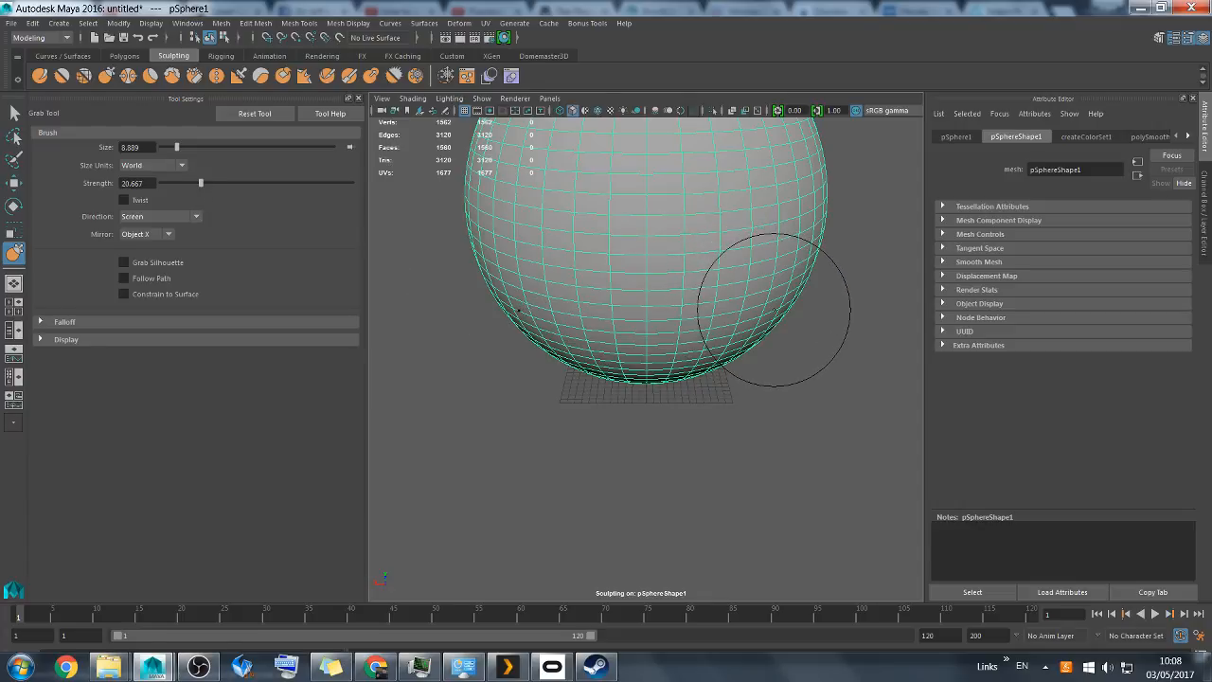
alt+drag(773, 309, 757, 316)
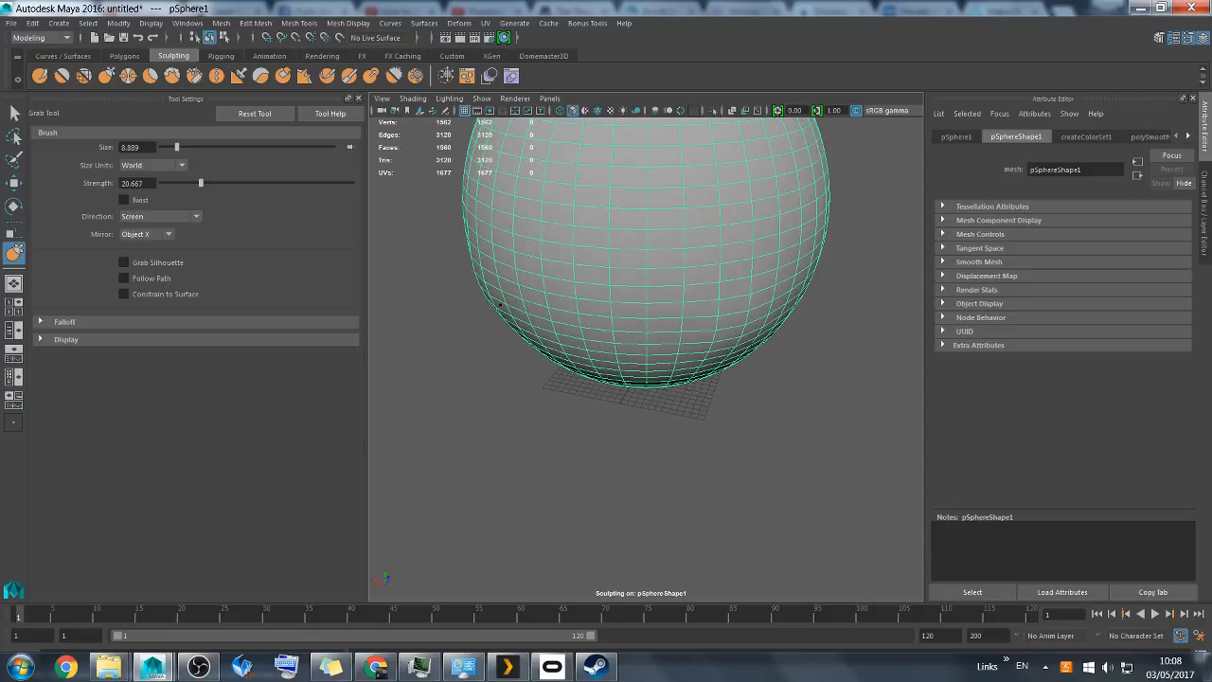
drag(500, 304, 491, 314)
alt+drag(810, 375, 793, 354)
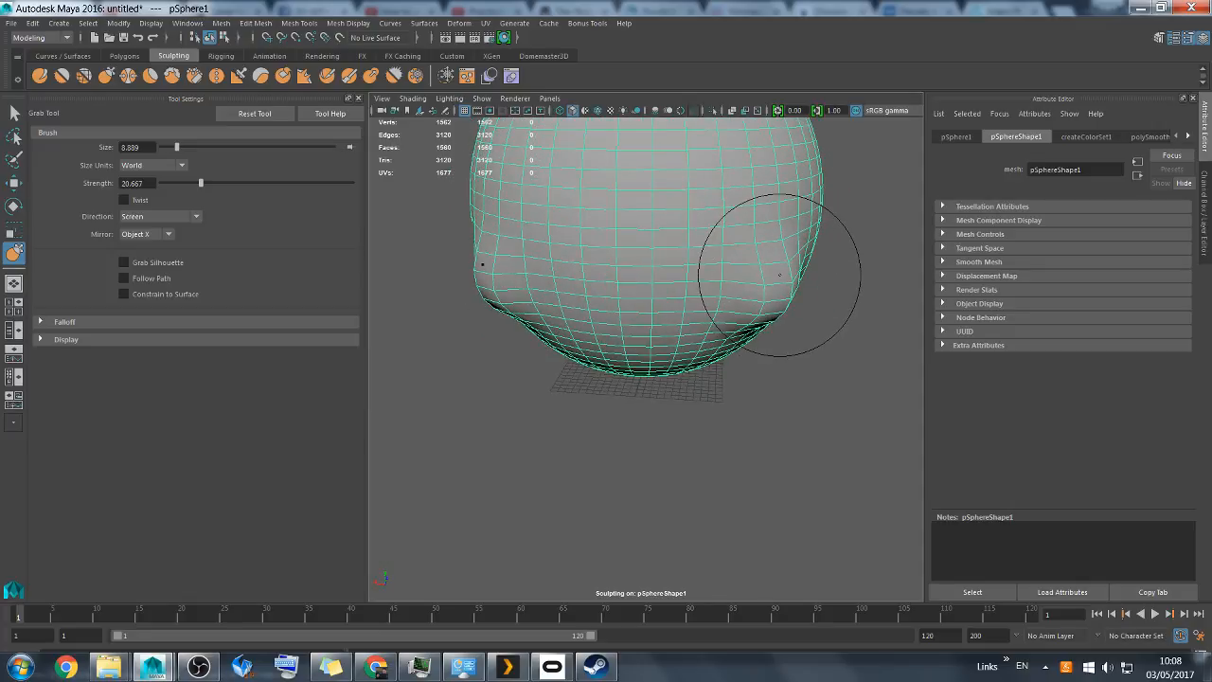
drag(787, 293, 818, 286)
Grab the tips of the mirrored bumps and pull them farther outward and down into pointed, foot-like limbs
mouse_move(805, 349)
alt+mouse_down()
mouse_move(830, 352)
mouse_move(774, 341)
mouse_move(774, 322)
mouse_move(695, 325)
mouse_move(676, 351)
mouse_move(771, 379)
mouse_move(712, 434)
mouse_move(806, 411)
mouse_move(823, 430)
mouse_move(766, 460)
mouse_move(753, 453)
alt+mouse_up()
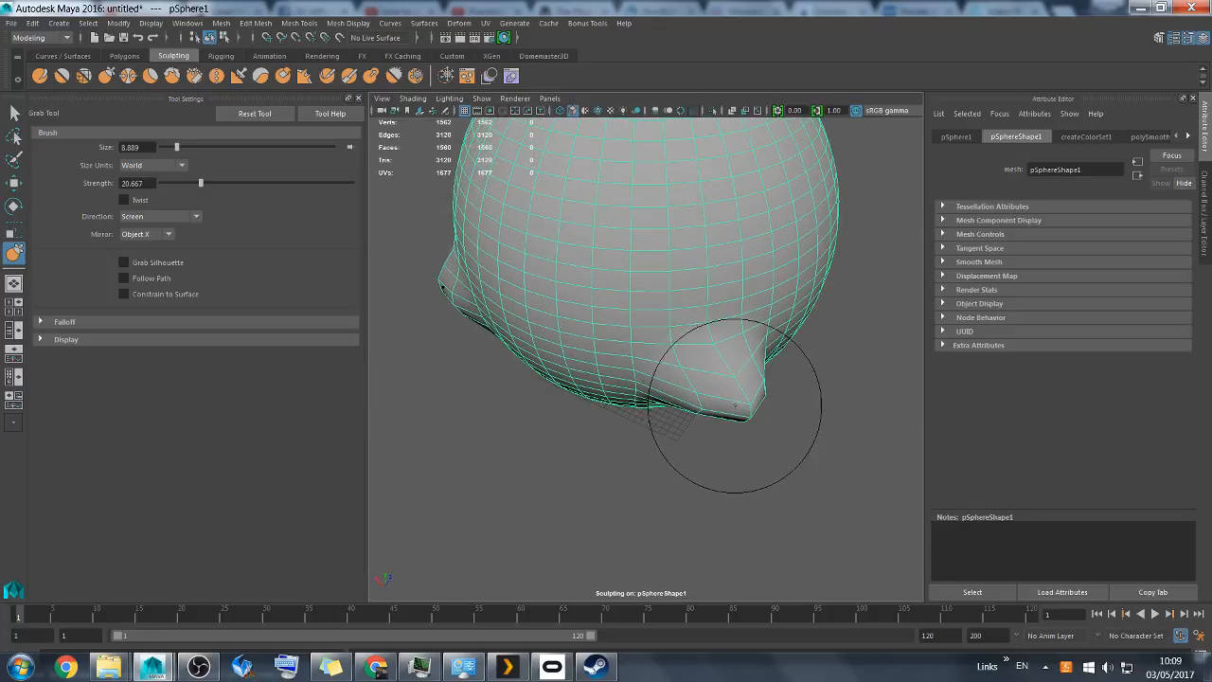
mouse_move(734, 405)
mouse_down()
mouse_move(775, 504)
mouse_move(811, 433)
mouse_move(801, 487)
mouse_up()
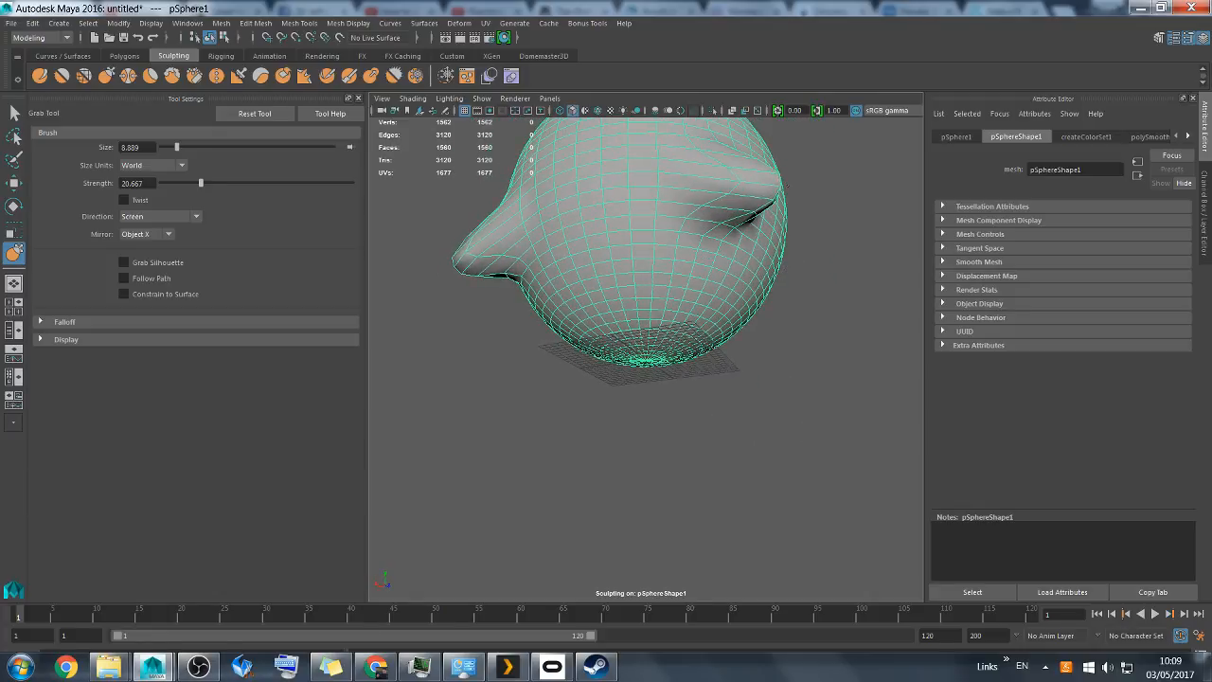
mouse_move(793, 184)
alt+mouse_down()
mouse_move(798, 331)
mouse_move(828, 362)
mouse_move(843, 331)
mouse_move(888, 339)
mouse_move(840, 294)
mouse_move(787, 333)
mouse_move(850, 319)
mouse_move(846, 298)
mouse_move(826, 322)
alt+mouse_up()
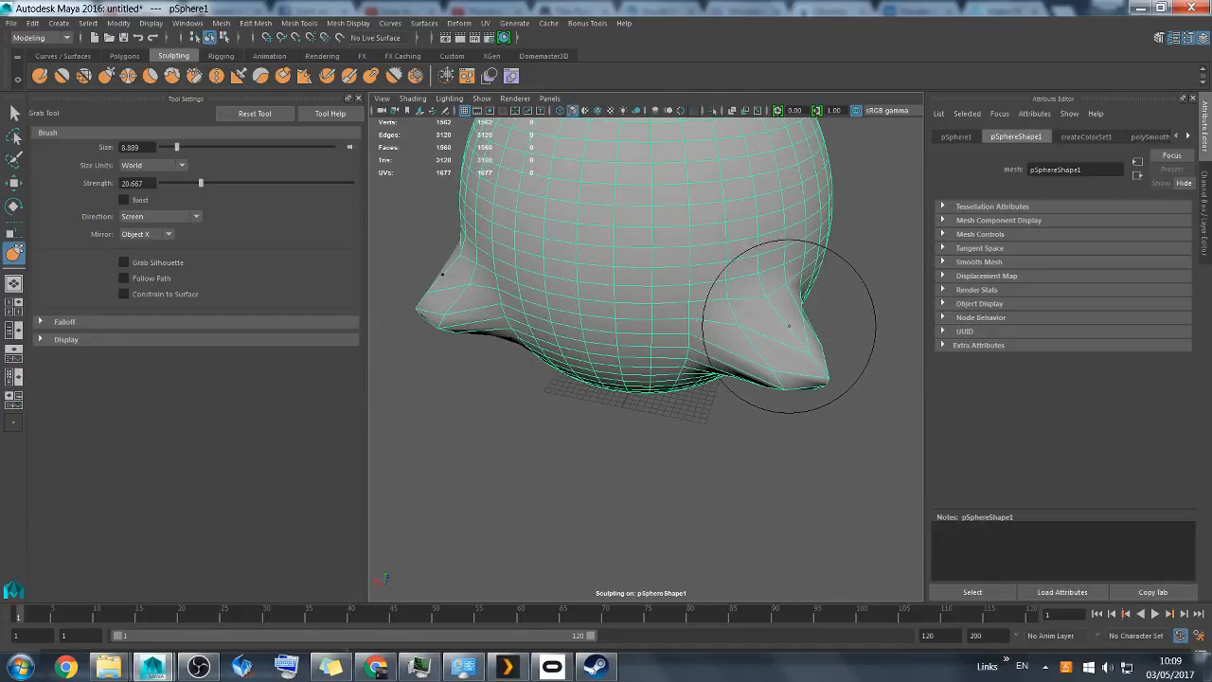
drag(821, 351, 806, 383)
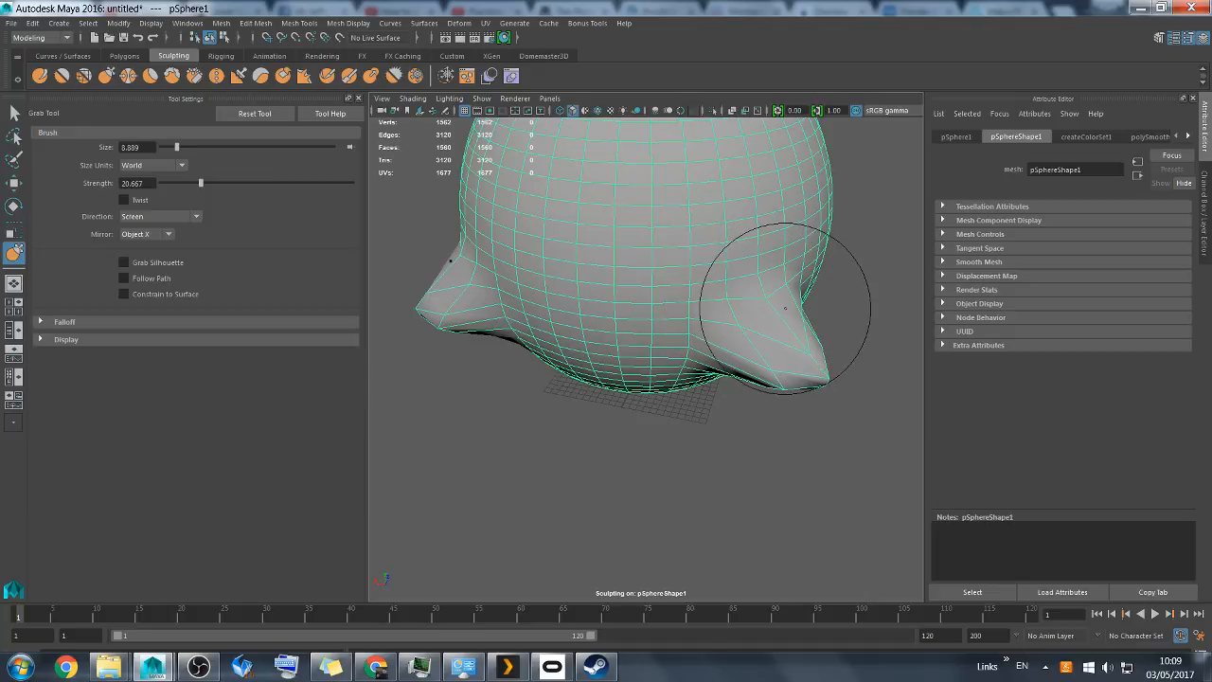
mouse_move(813, 381)
alt+mouse_down()
mouse_move(768, 366)
mouse_move(830, 390)
mouse_move(830, 354)
mouse_move(785, 341)
mouse_move(798, 333)
mouse_move(812, 351)
mouse_move(763, 362)
mouse_move(790, 370)
mouse_move(785, 406)
alt+mouse_up()
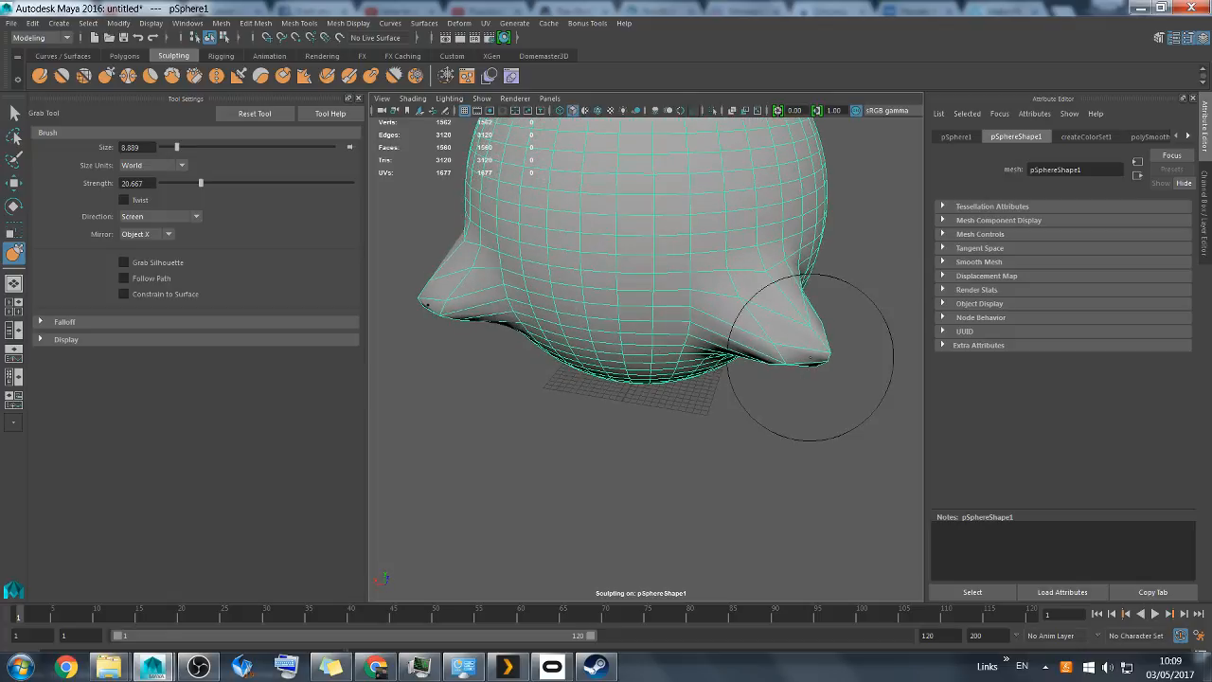
Exit sculpting and switch the sphere to face selection
right_click(756, 325)
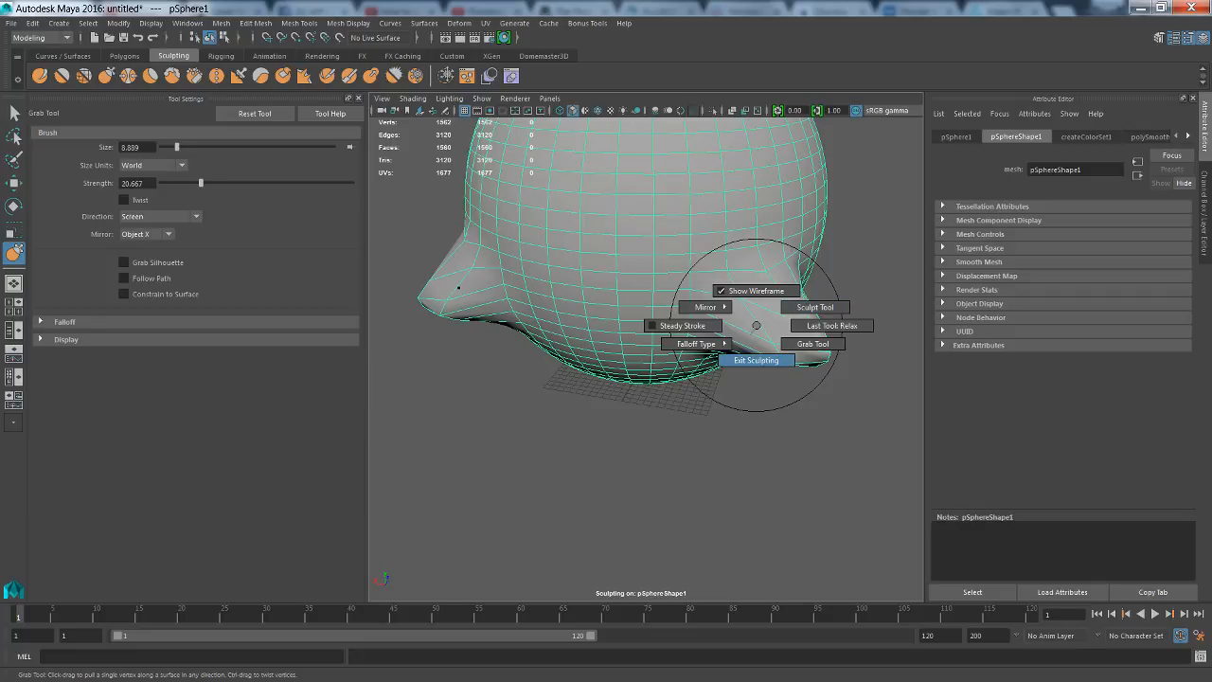
right_drag(756, 325, 757, 360)
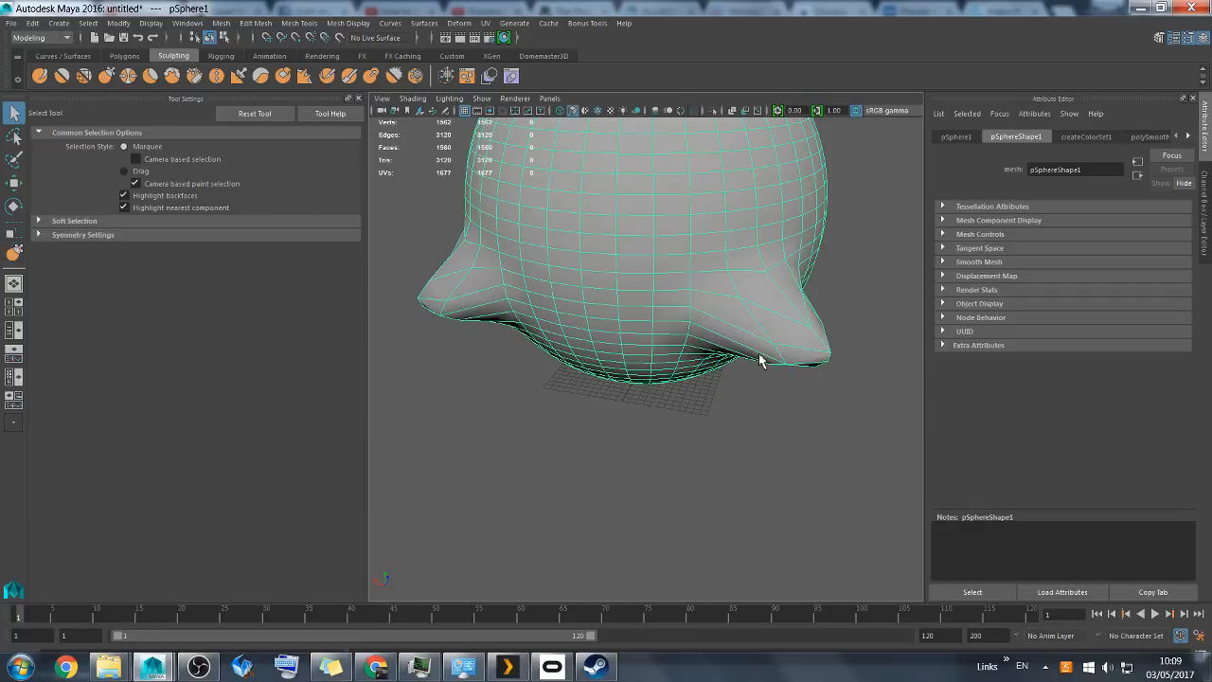
right_drag(766, 307, 770, 344)
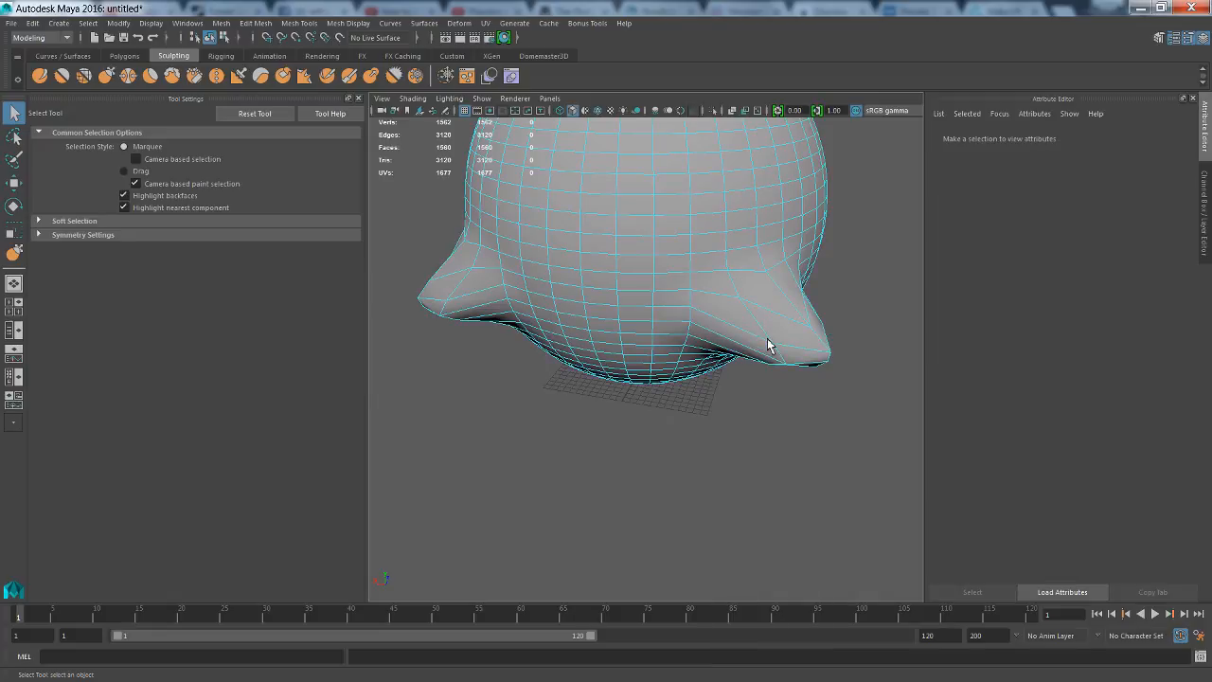
Select all faces of the two mirrored limbs, deselecting the surrounding faces on the sphere's body
alt+drag(798, 323, 687, 305)
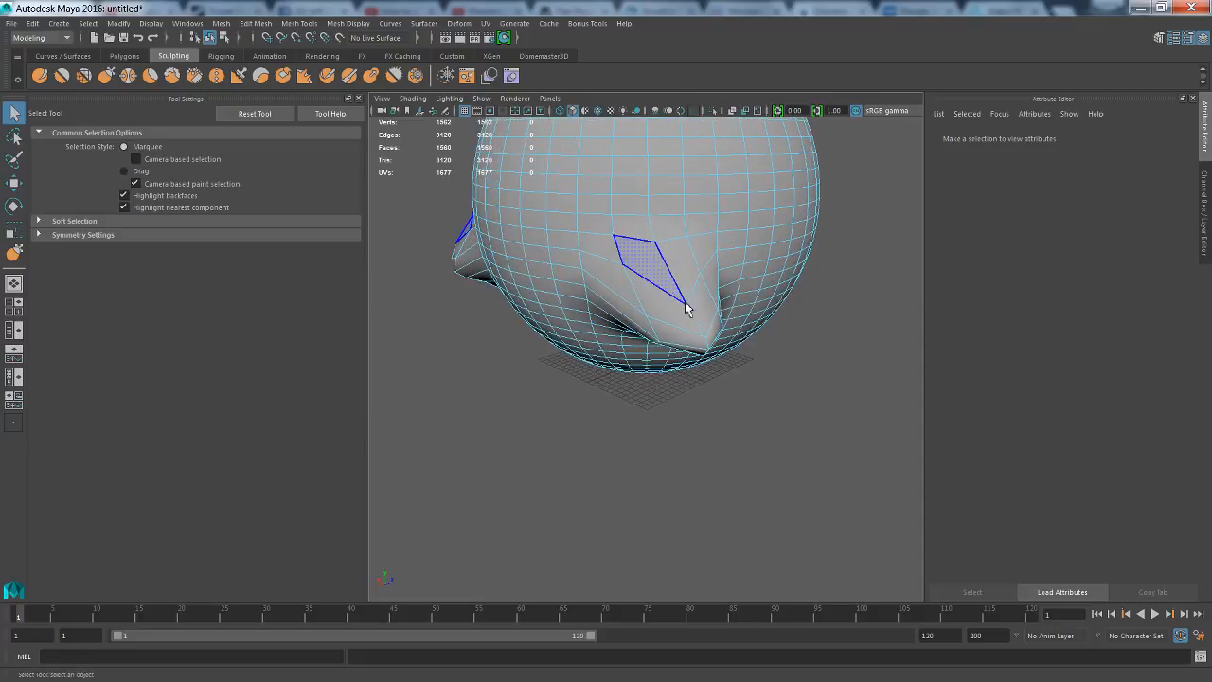
click(622, 294)
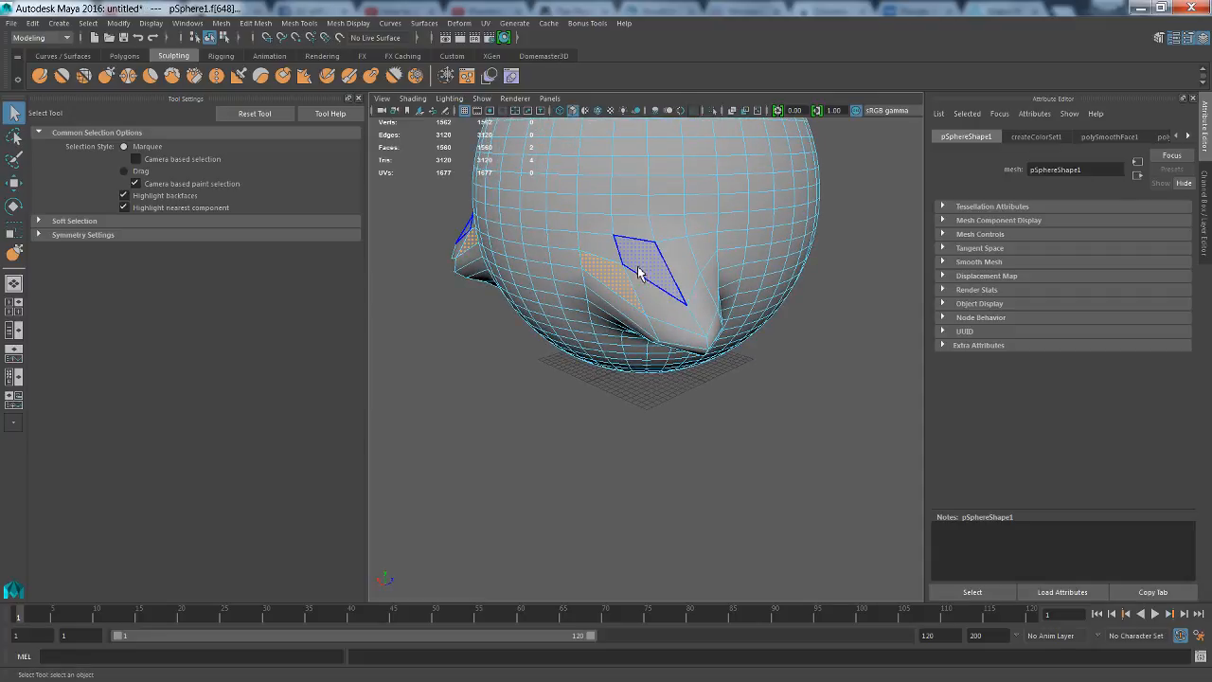
alt+drag(650, 277, 820, 241)
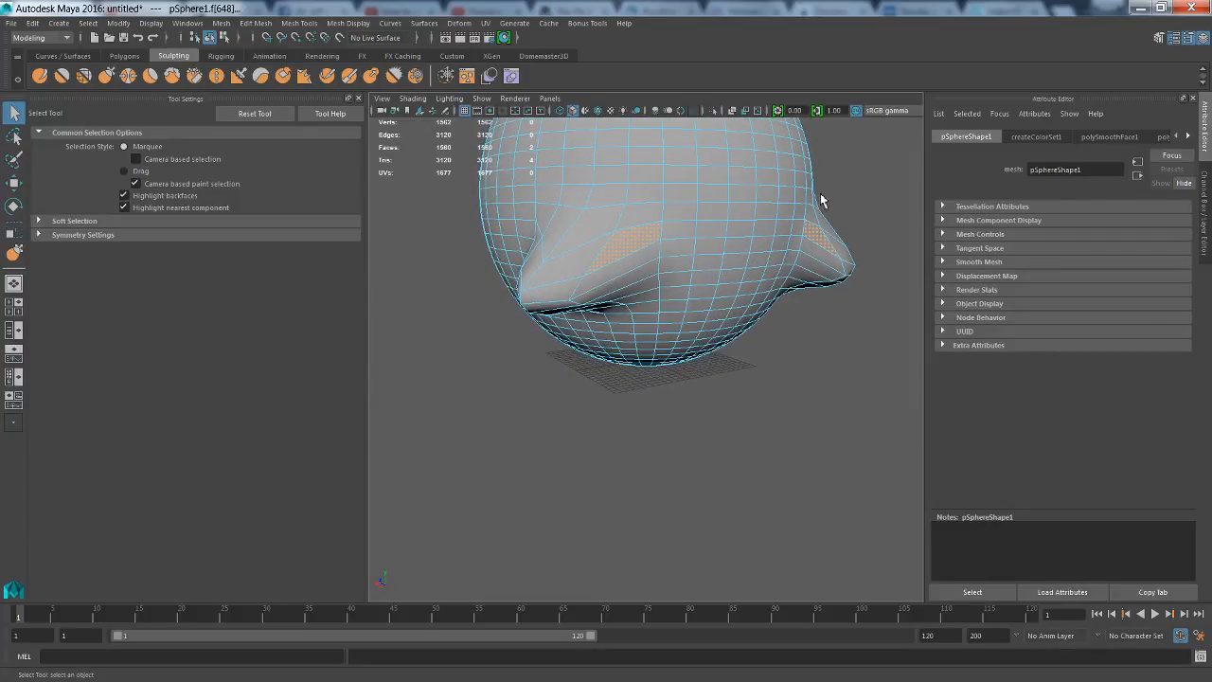
drag(809, 322, 746, 367)
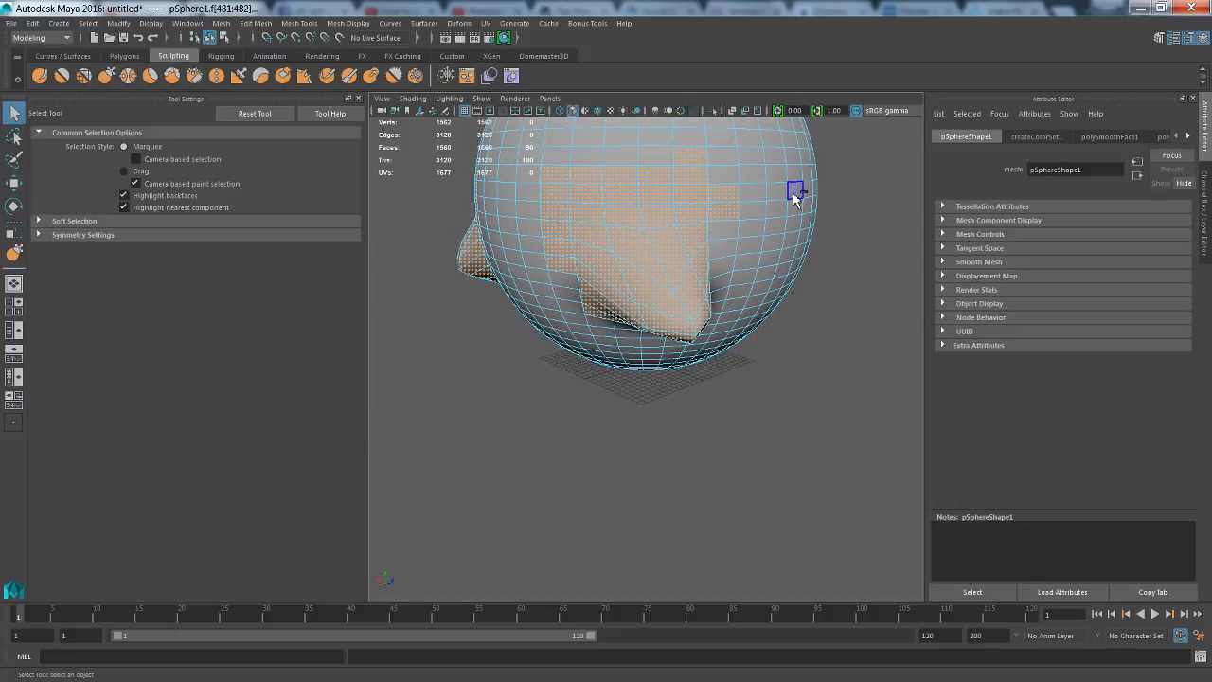
ctrl+drag(507, 178, 506, 177)
alt+drag(714, 404, 765, 407)
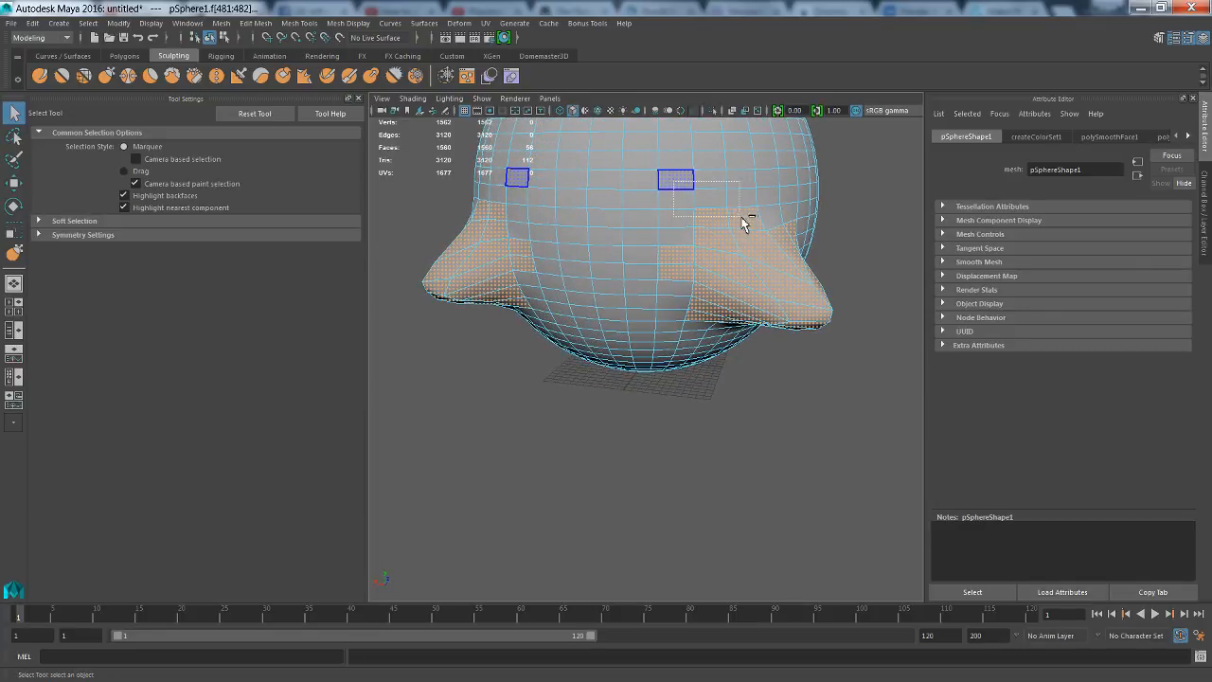
drag(755, 221, 753, 220)
alt+drag(615, 341, 629, 284)
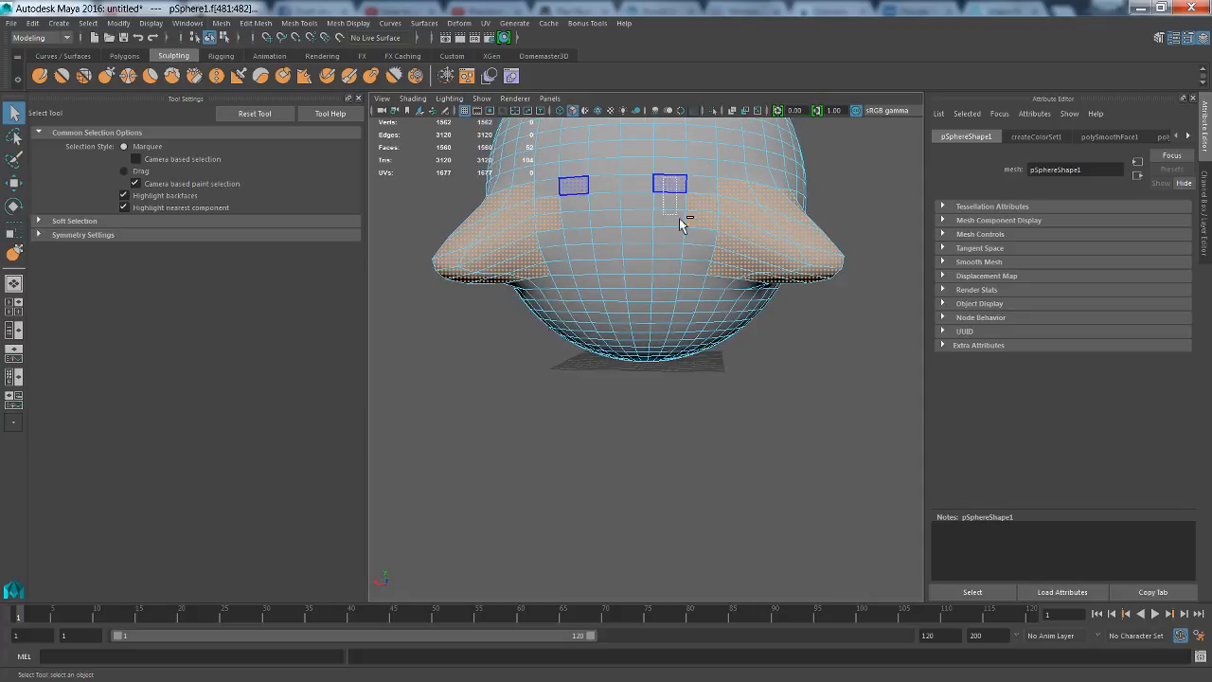
drag(696, 251, 697, 247)
alt+drag(763, 330, 775, 369)
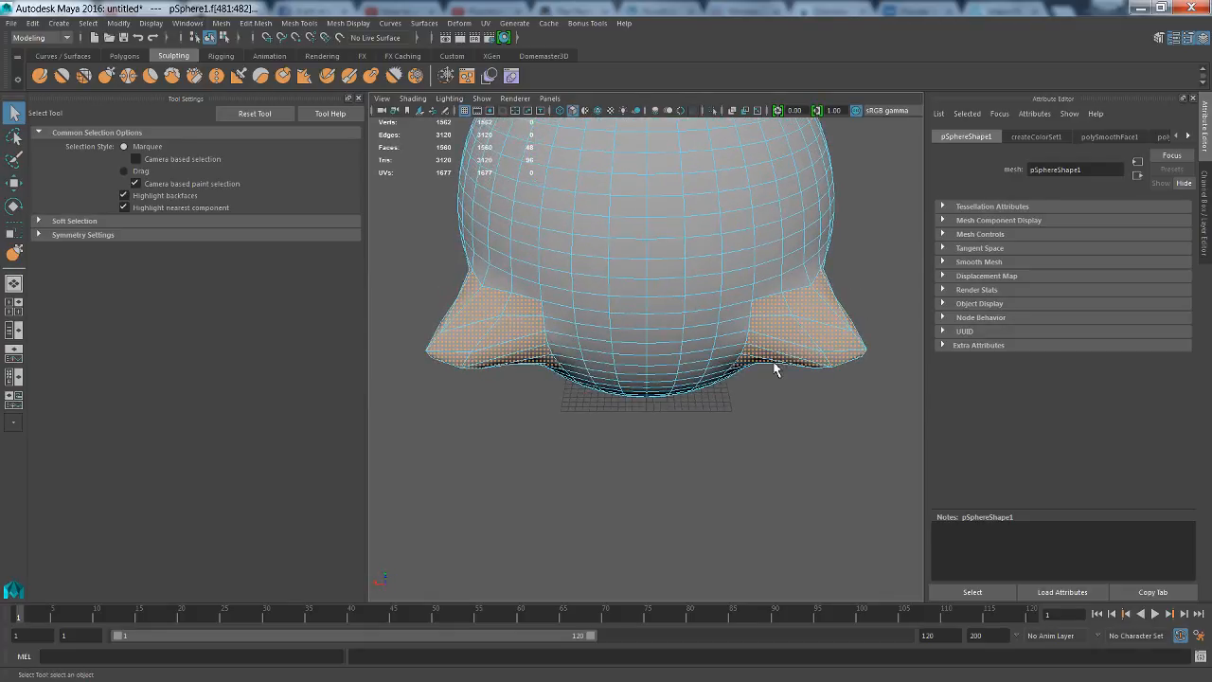
Apply mesh Smooth twice to the selected limb faces, each time with one division level
click(222, 22)
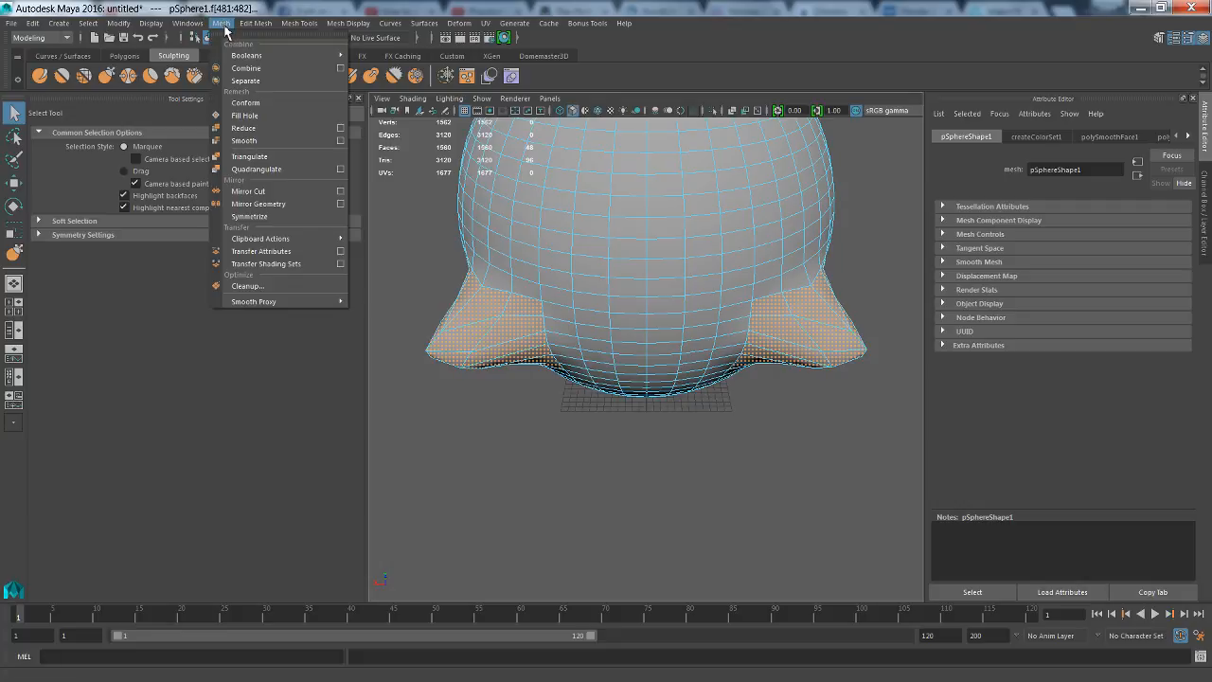
click(244, 140)
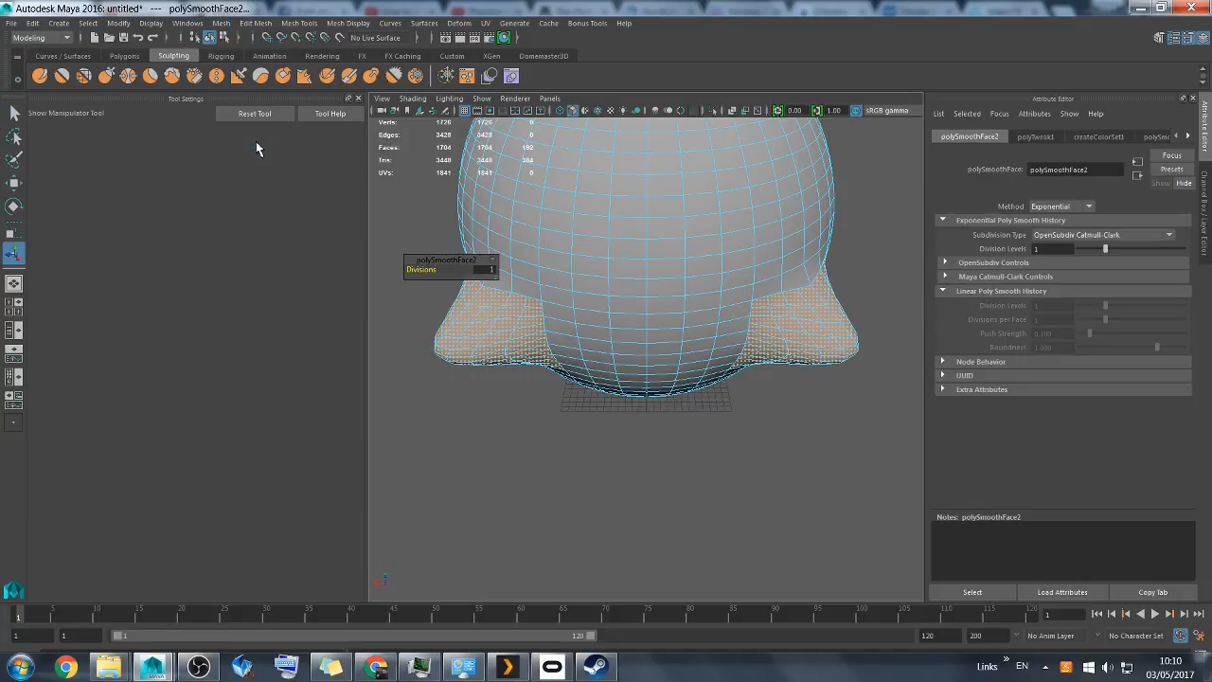
click(221, 23)
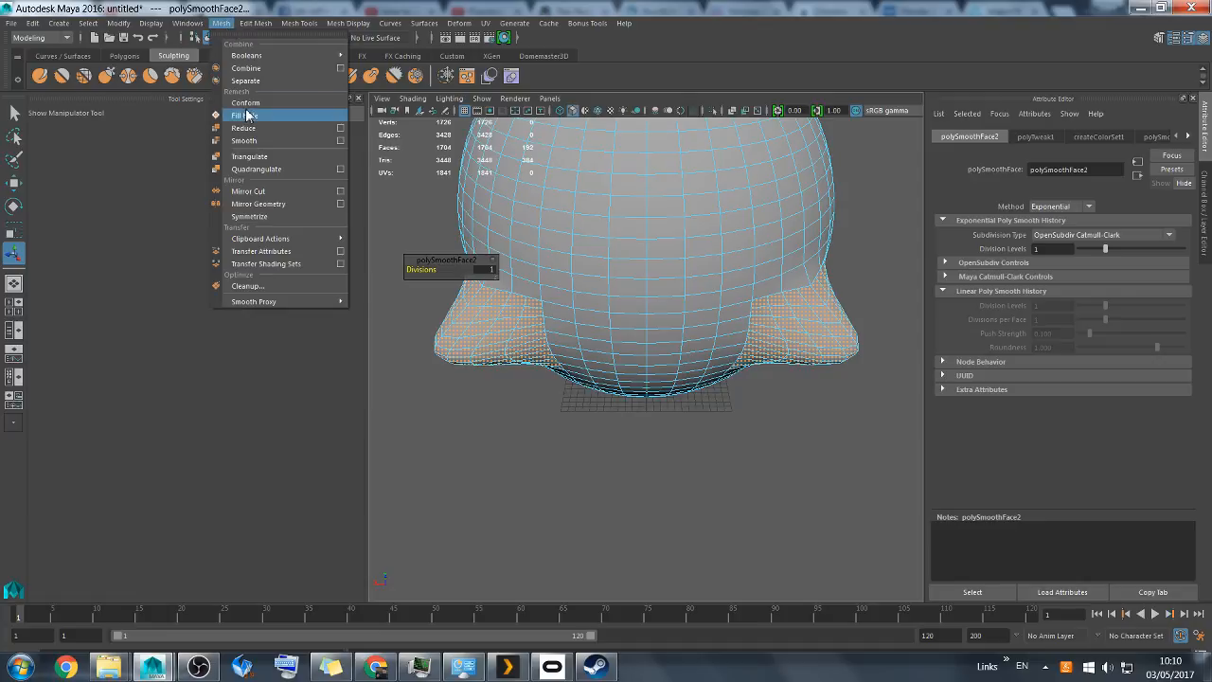
click(260, 142)
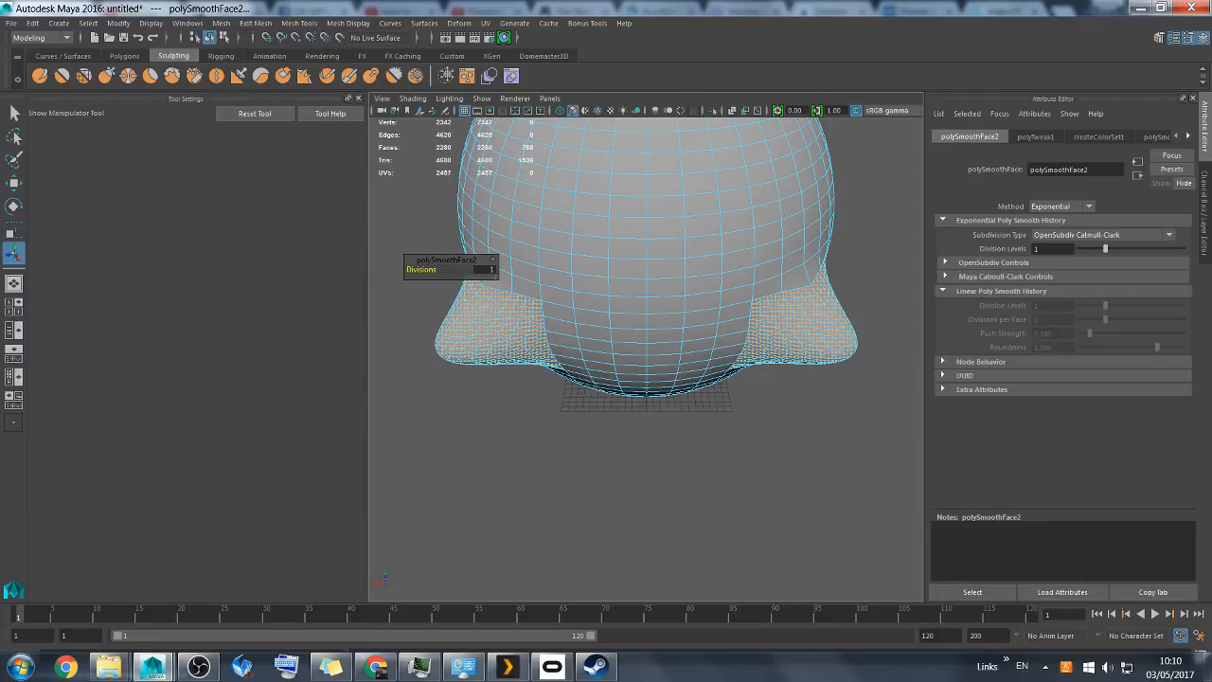
mouse_move(641, 400)
alt+mouse_down()
mouse_move(605, 337)
mouse_move(643, 395)
mouse_move(627, 382)
mouse_move(633, 395)
alt+mouse_up()
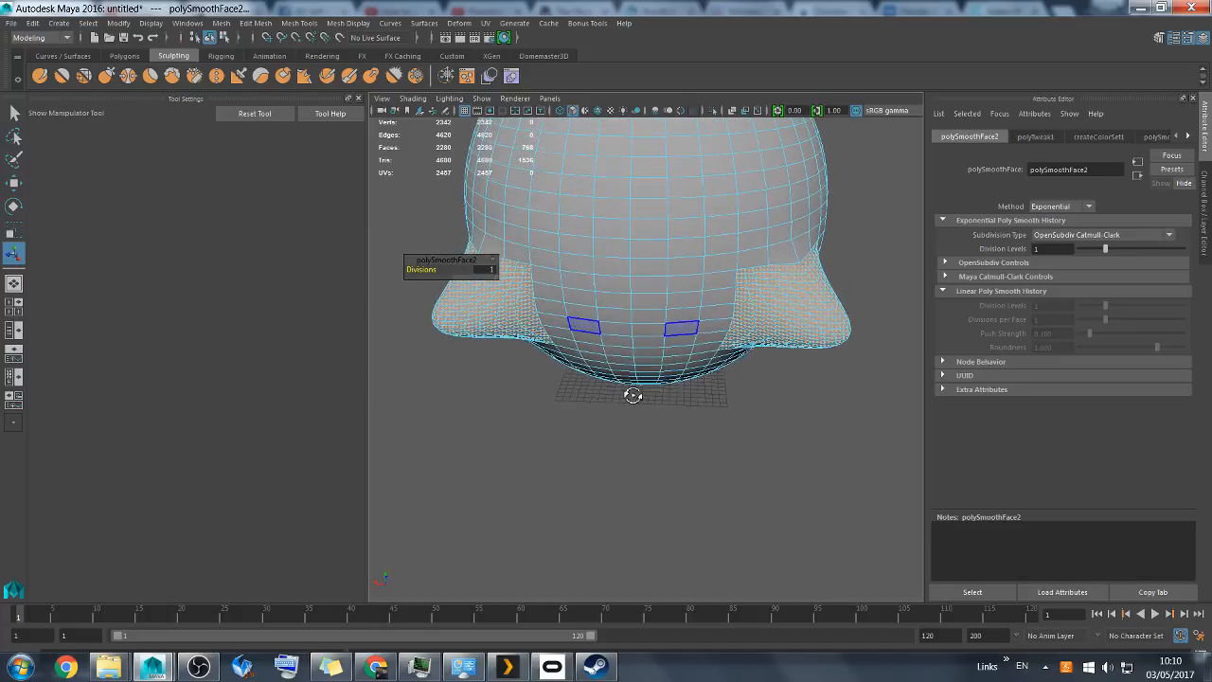
click(633, 396)
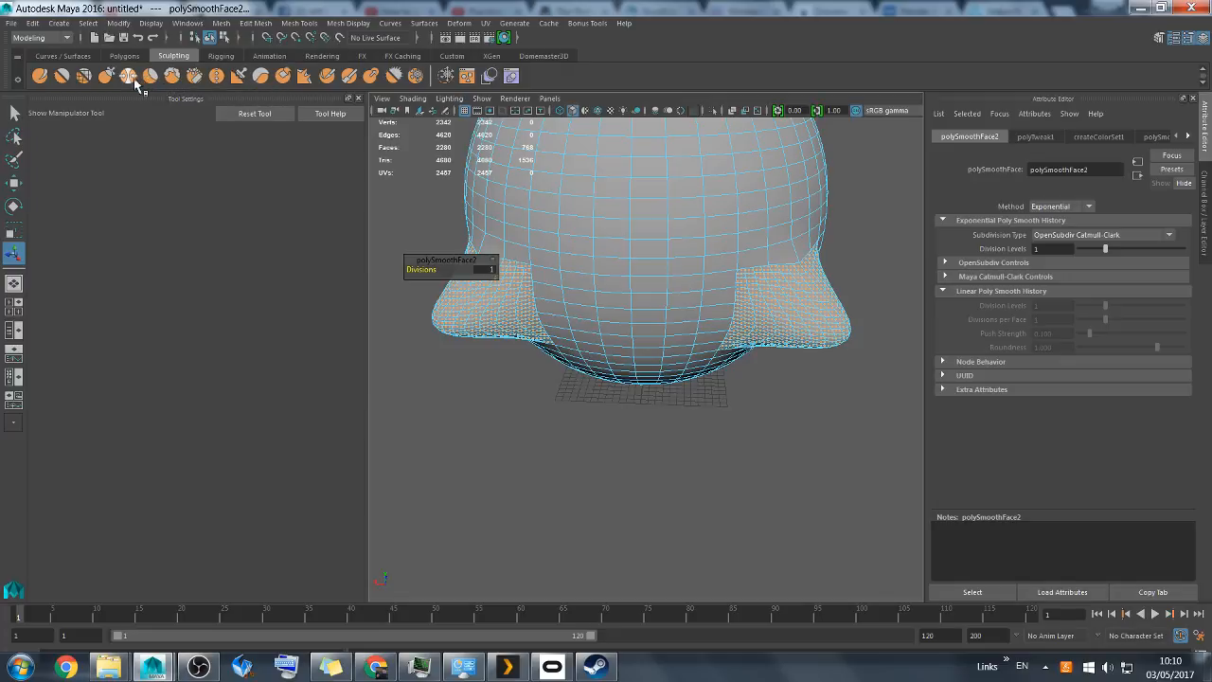
With the Grab tool, pull the tips of the two mirrored limbs farther outward and down to lengthen them
click(104, 79)
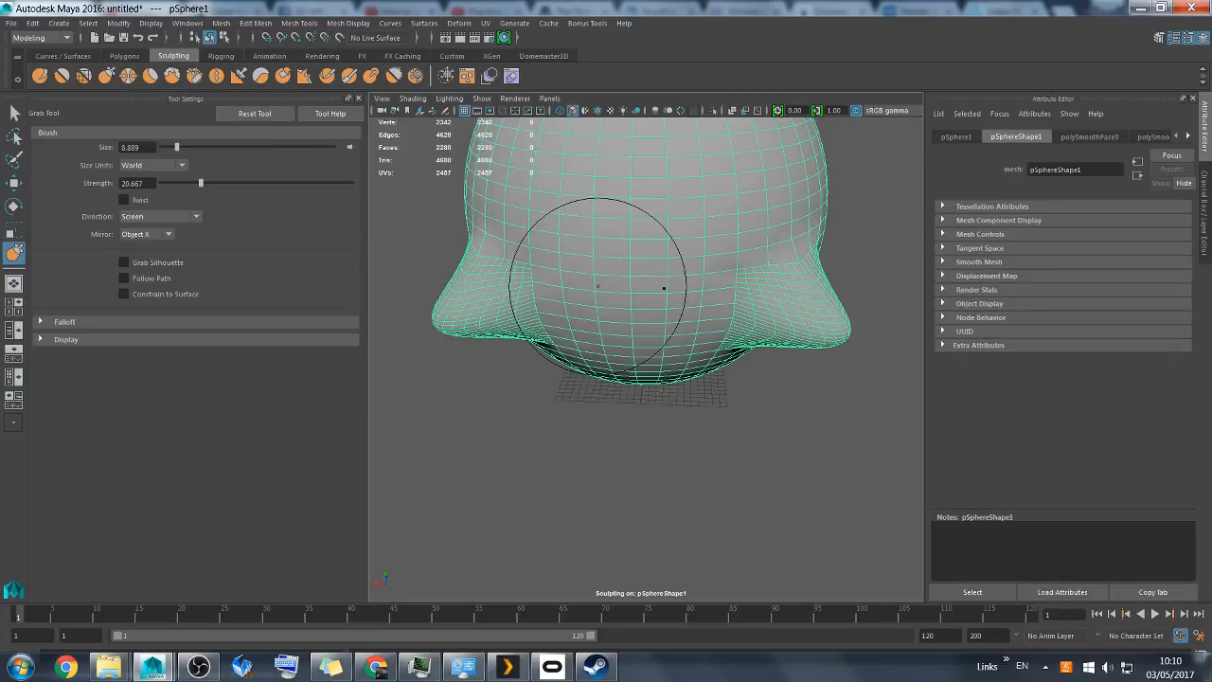
mouse_move(600, 284)
alt+mouse_down()
mouse_move(585, 290)
mouse_move(594, 293)
alt+mouse_up()
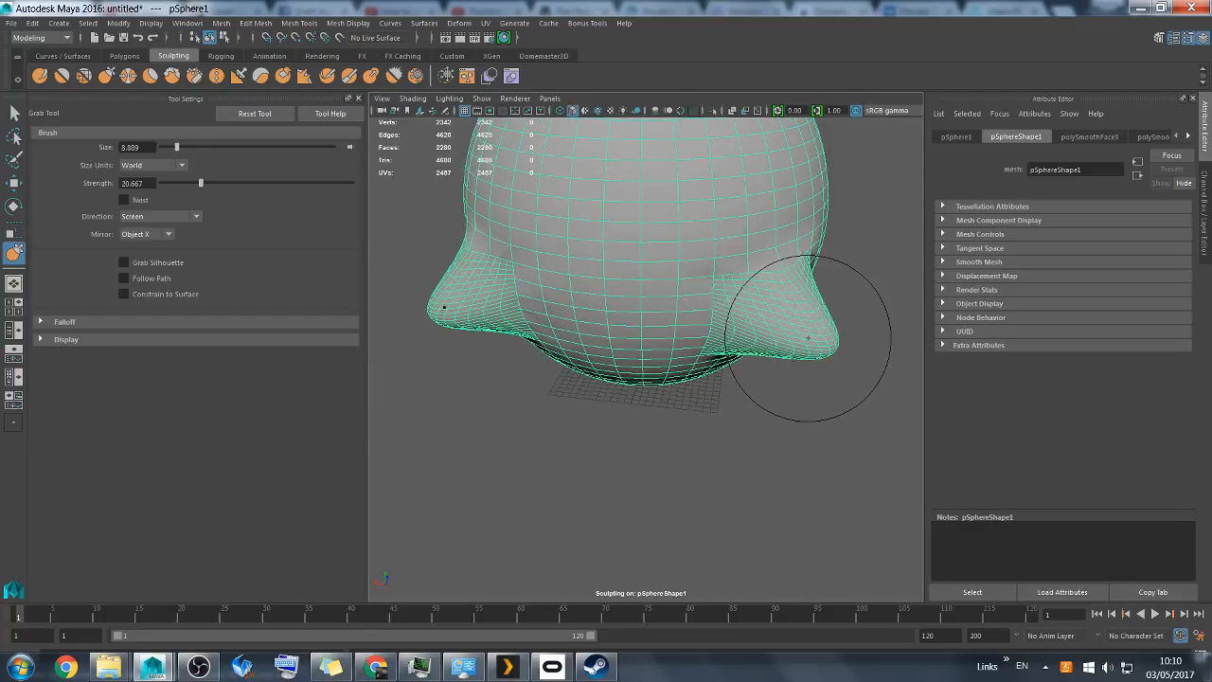
mouse_move(815, 343)
alt+mouse_down()
mouse_move(745, 352)
mouse_move(744, 374)
alt+mouse_up()
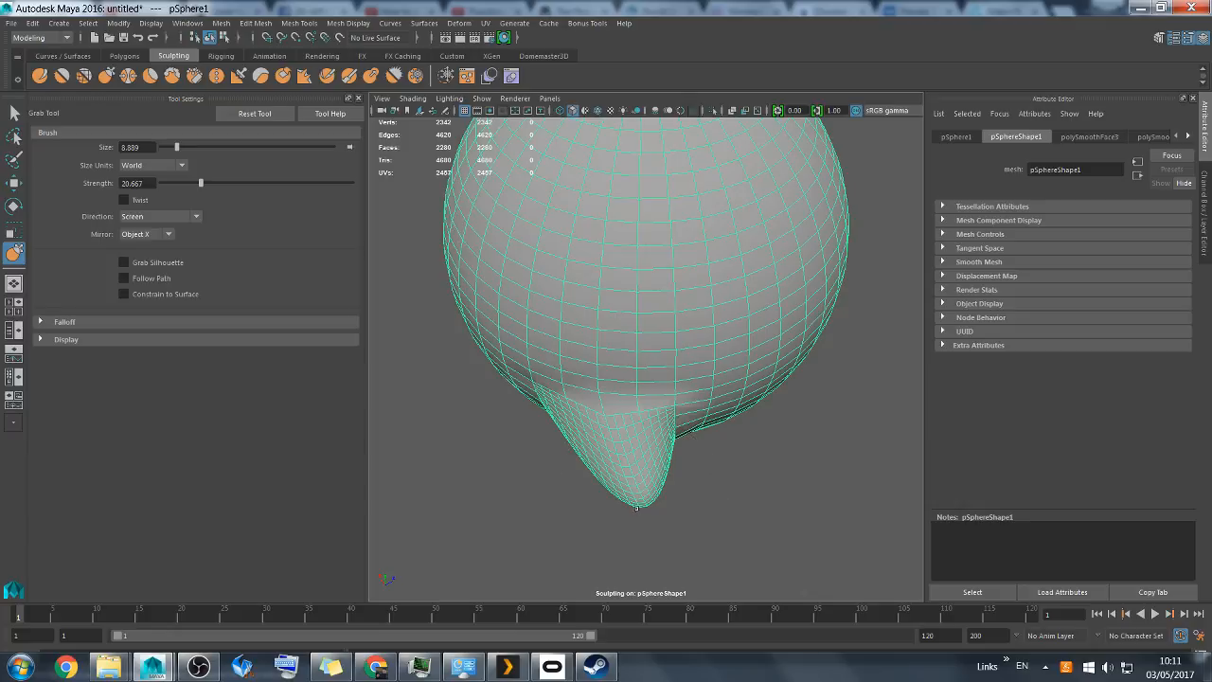
mouse_move(643, 502)
alt+mouse_down()
mouse_move(663, 492)
mouse_move(636, 510)
mouse_move(651, 542)
alt+mouse_up()
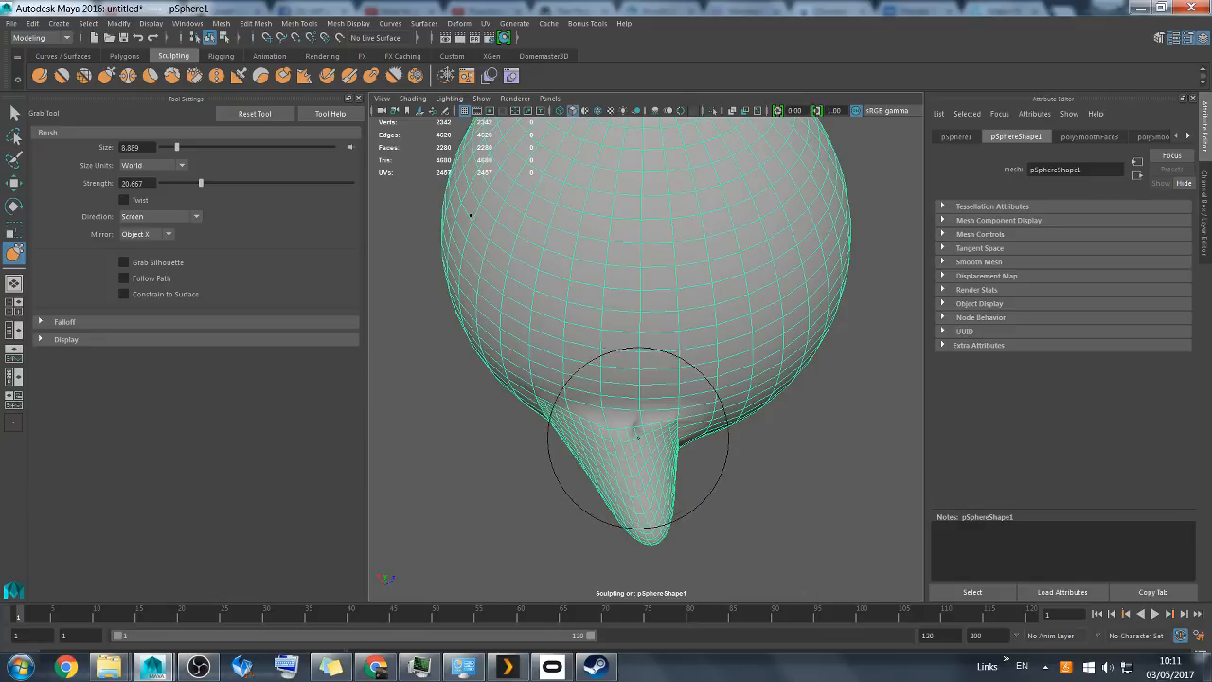
drag(650, 537, 663, 567)
drag(650, 514, 652, 527)
Reshape the body surface around the bases of the mirrored limbs with Grab, and stretch the limb tips farther outward and down
mouse_move(757, 515)
alt+mouse_down()
mouse_move(806, 433)
mouse_move(839, 446)
mouse_move(709, 465)
alt+mouse_up()
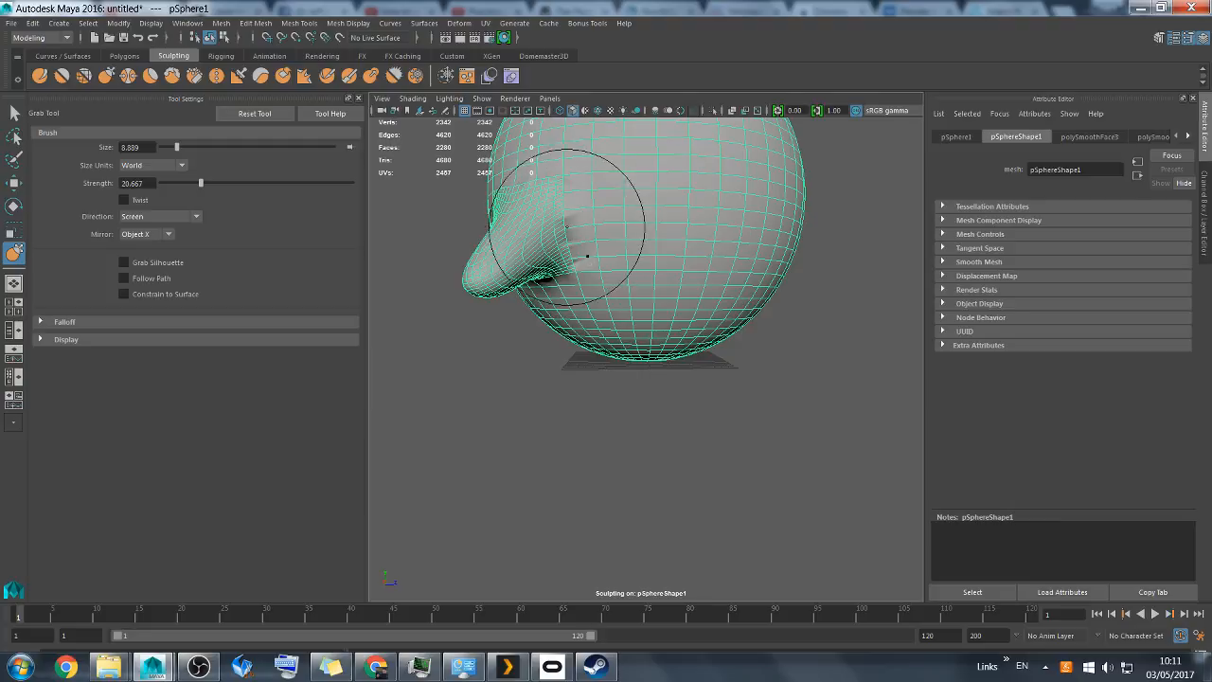
mouse_move(568, 222)
alt+mouse_down()
mouse_move(586, 251)
mouse_move(581, 271)
alt+mouse_up()
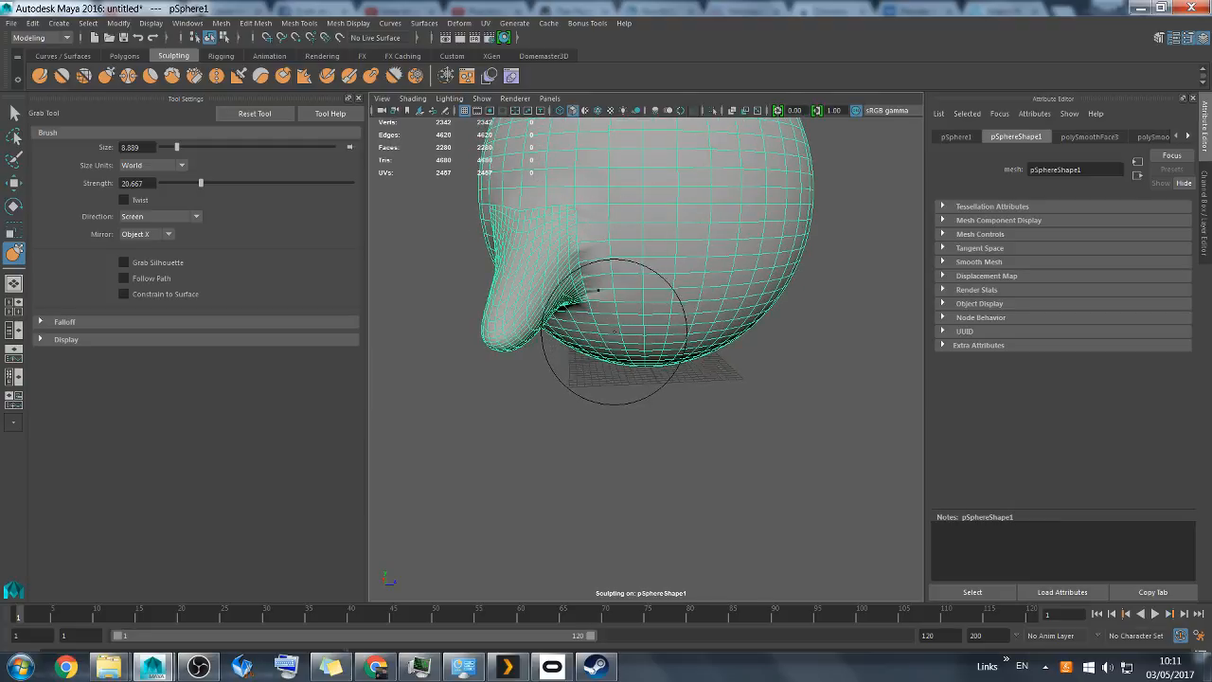
alt+drag(614, 329, 646, 343)
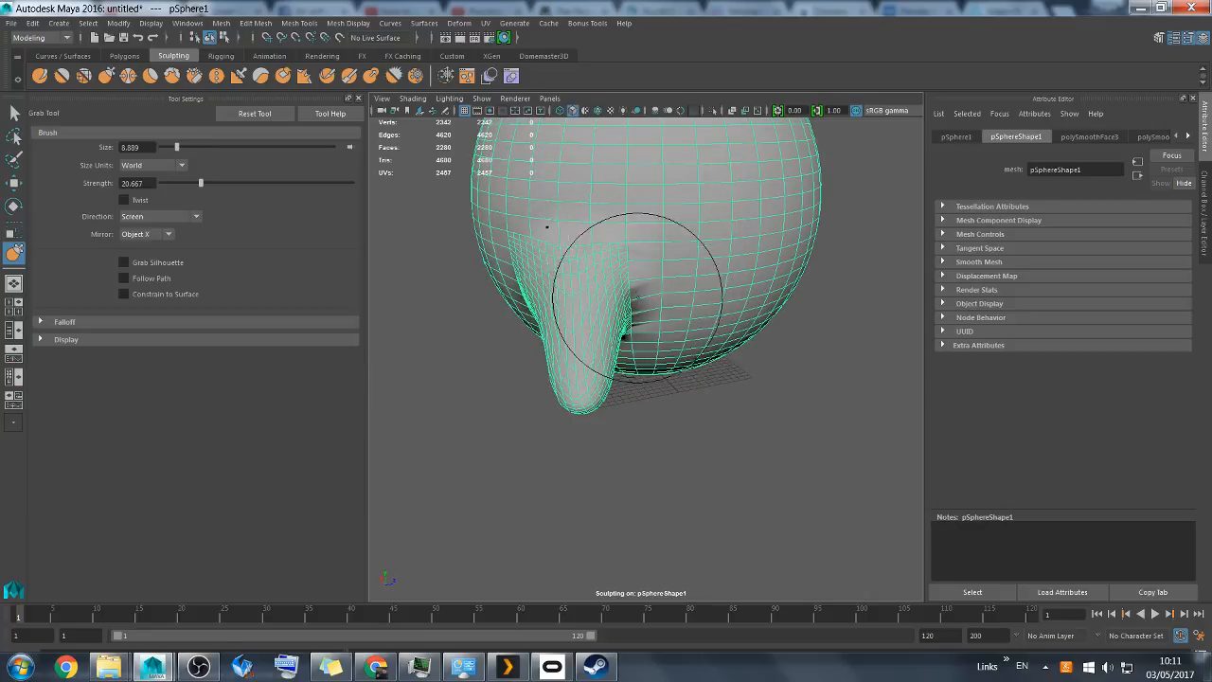
mouse_move(623, 308)
alt+mouse_down()
mouse_move(609, 312)
mouse_move(593, 293)
alt+mouse_up()
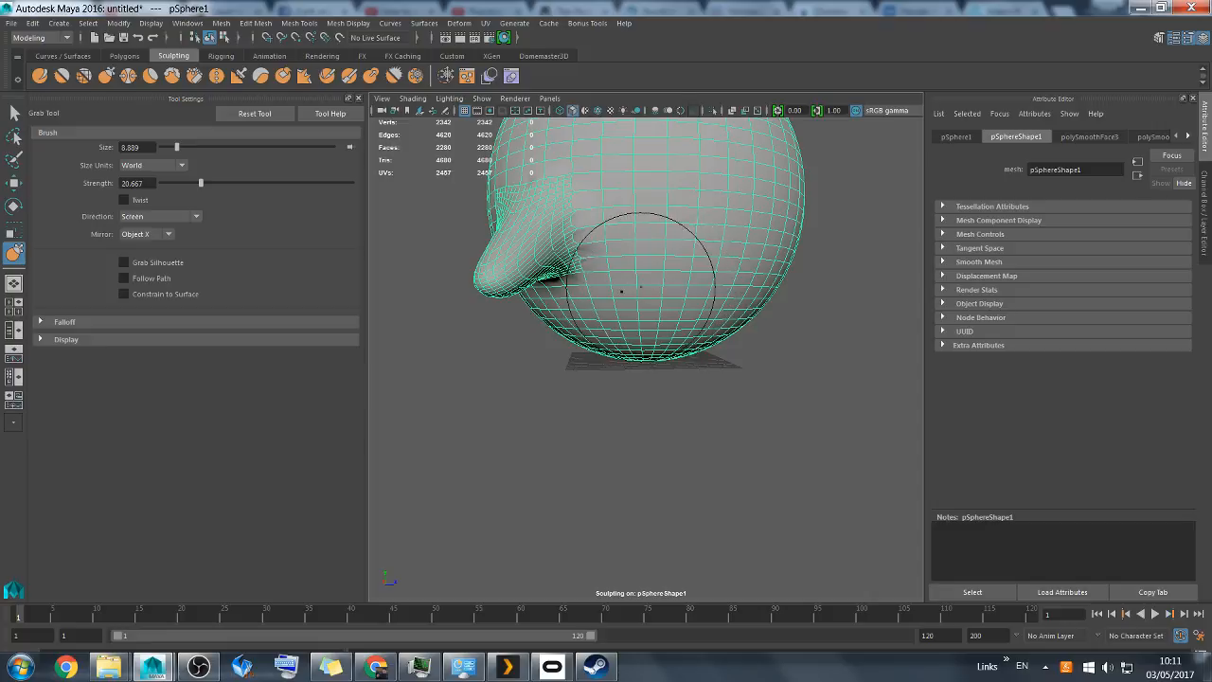
mouse_move(621, 286)
alt+mouse_down()
mouse_move(635, 309)
mouse_move(709, 306)
mouse_move(722, 286)
alt+mouse_up()
key(super)
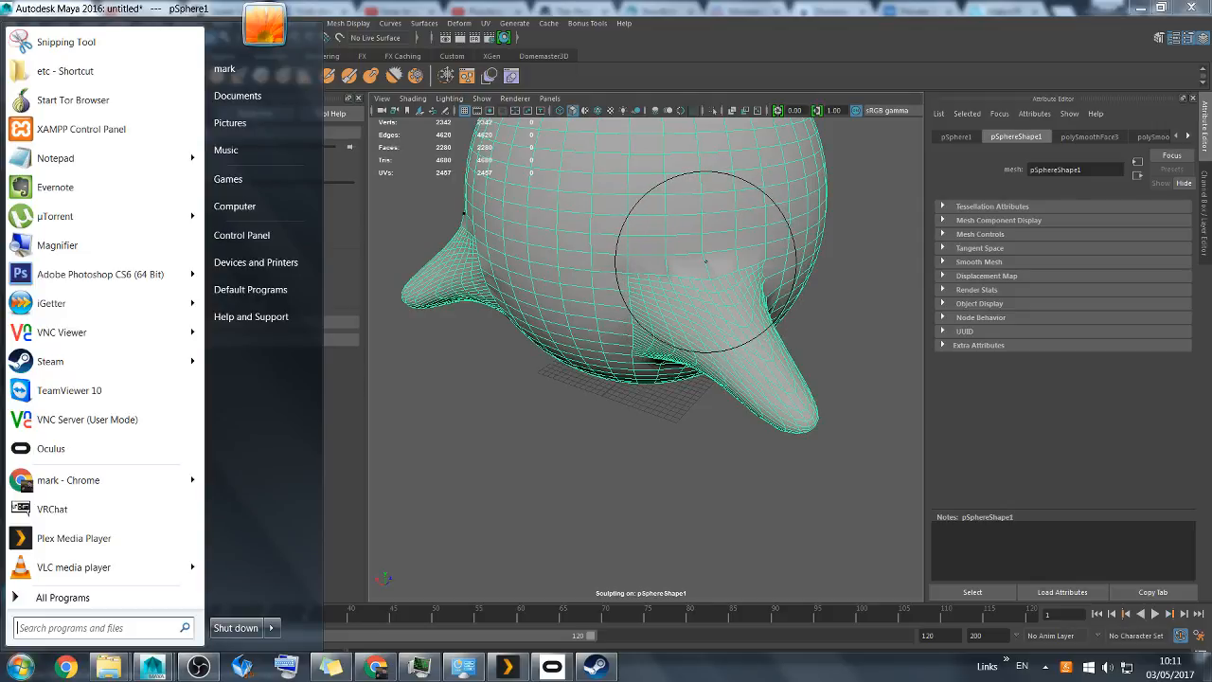
key(super)
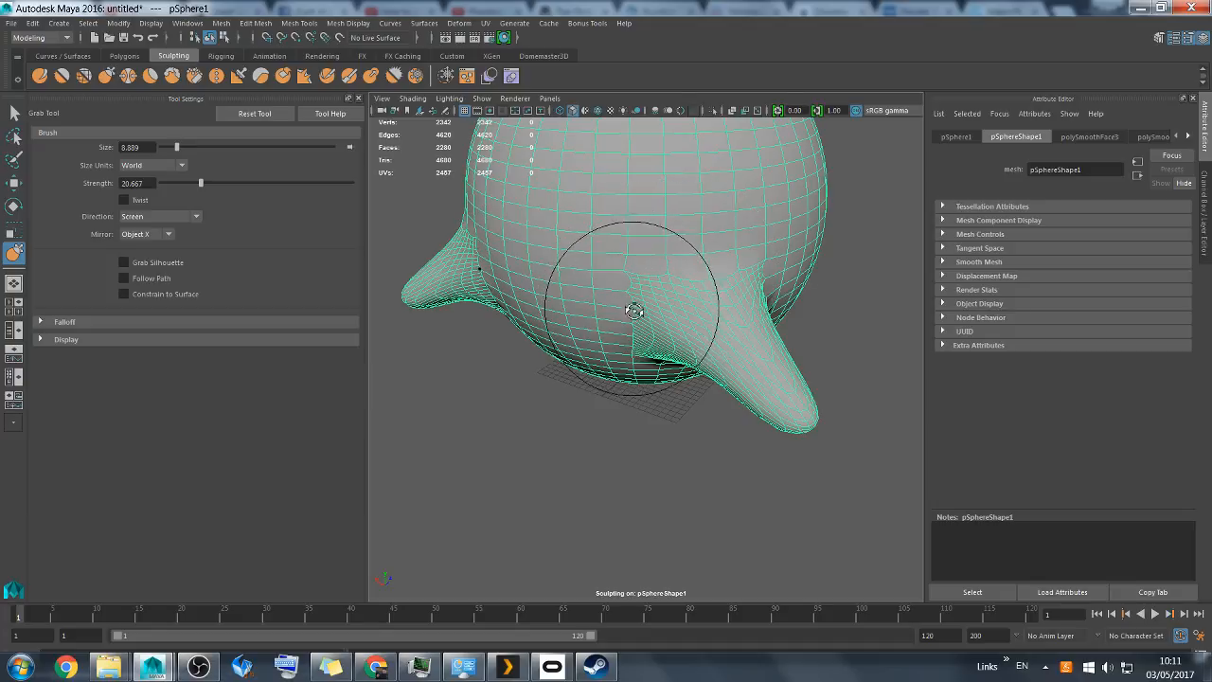
mouse_move(638, 297)
alt+mouse_down()
mouse_move(644, 284)
mouse_move(602, 256)
mouse_move(578, 194)
mouse_move(657, 233)
mouse_move(633, 243)
alt+mouse_up()
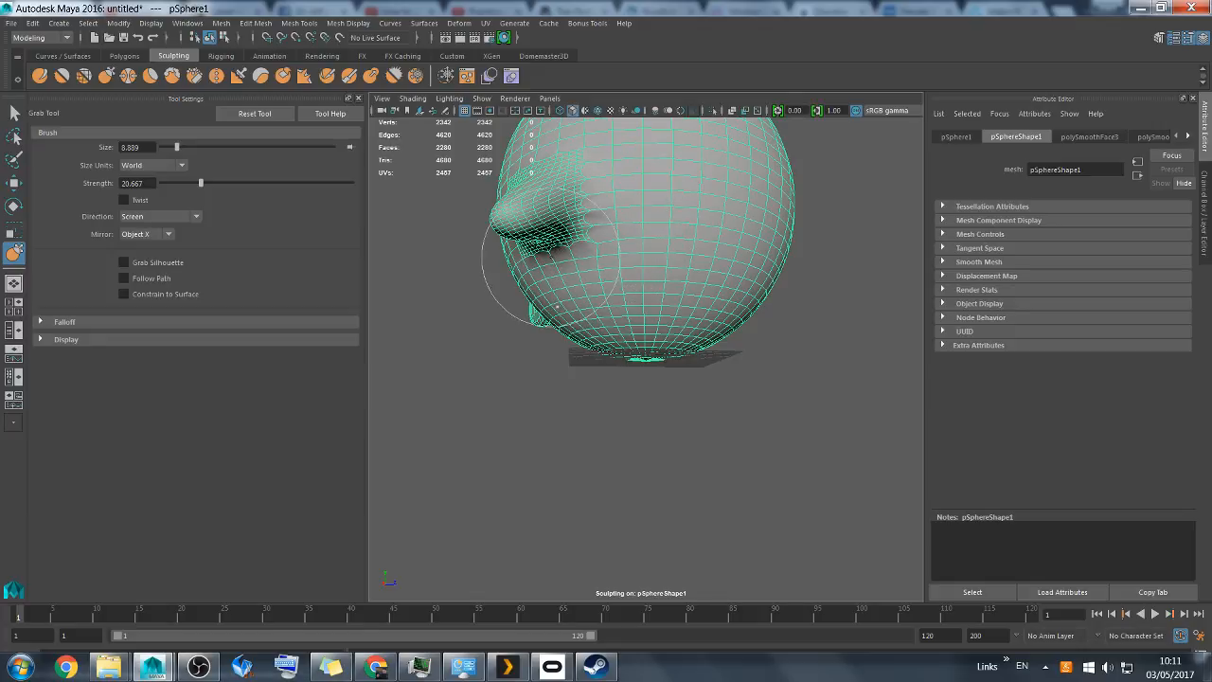
mouse_move(645, 237)
alt+mouse_down()
mouse_move(709, 287)
mouse_move(635, 227)
mouse_move(593, 241)
mouse_move(687, 248)
mouse_move(612, 252)
mouse_move(577, 282)
alt+mouse_up()
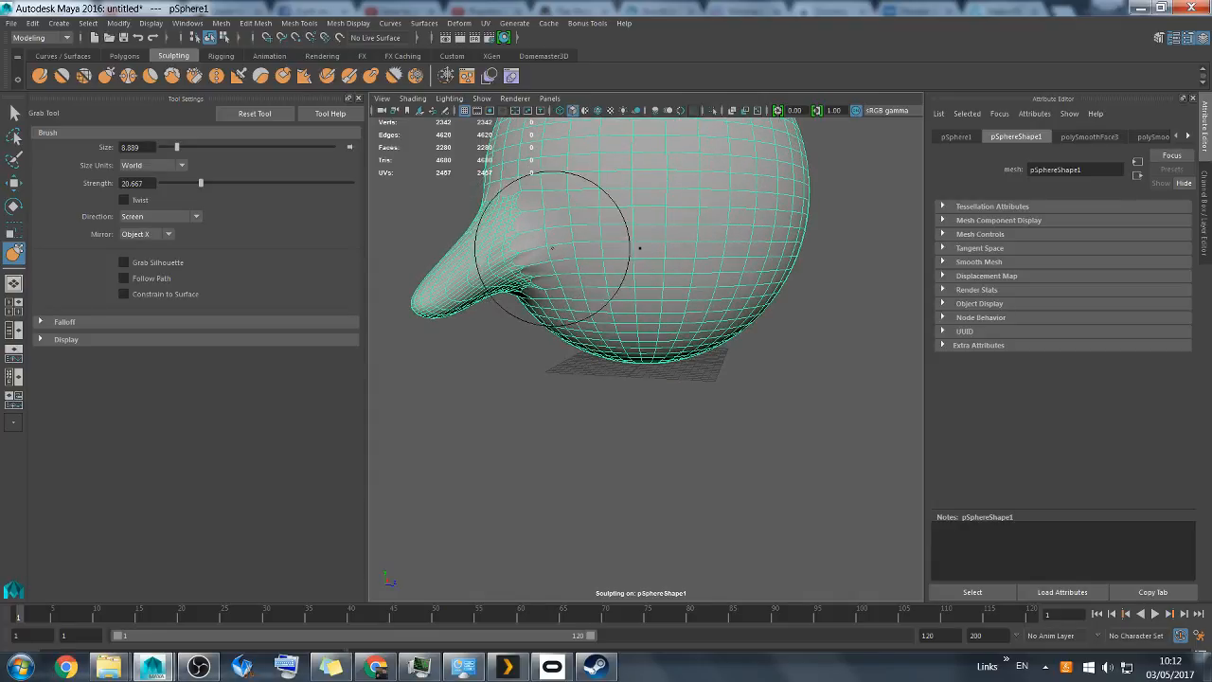
alt+drag(639, 248, 602, 271)
mouse_move(578, 272)
alt+mouse_down()
mouse_move(593, 322)
mouse_move(579, 268)
alt+mouse_up()
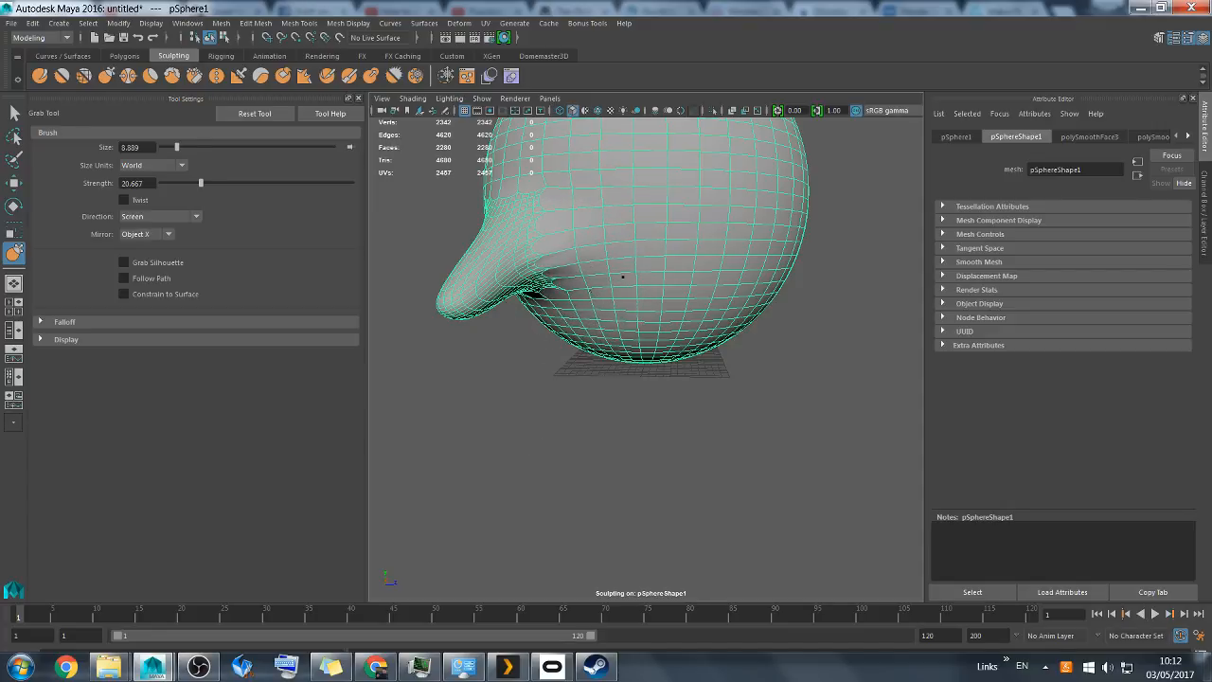
mouse_move(650, 284)
alt+mouse_down()
mouse_move(697, 293)
mouse_move(707, 317)
mouse_move(679, 323)
alt+mouse_up()
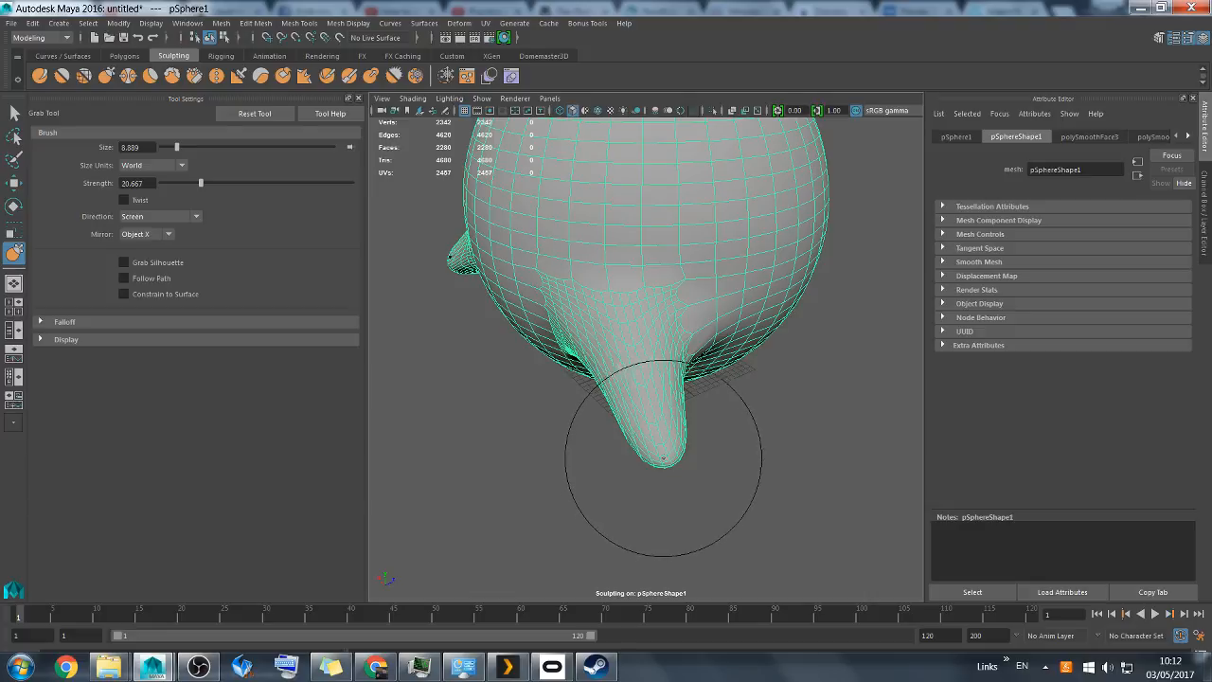
mouse_move(664, 452)
mouse_down()
mouse_move(681, 542)
mouse_move(584, 533)
mouse_move(660, 506)
mouse_move(782, 521)
mouse_move(785, 536)
mouse_move(790, 522)
mouse_move(755, 530)
mouse_move(827, 565)
mouse_move(837, 534)
mouse_move(764, 557)
mouse_up()
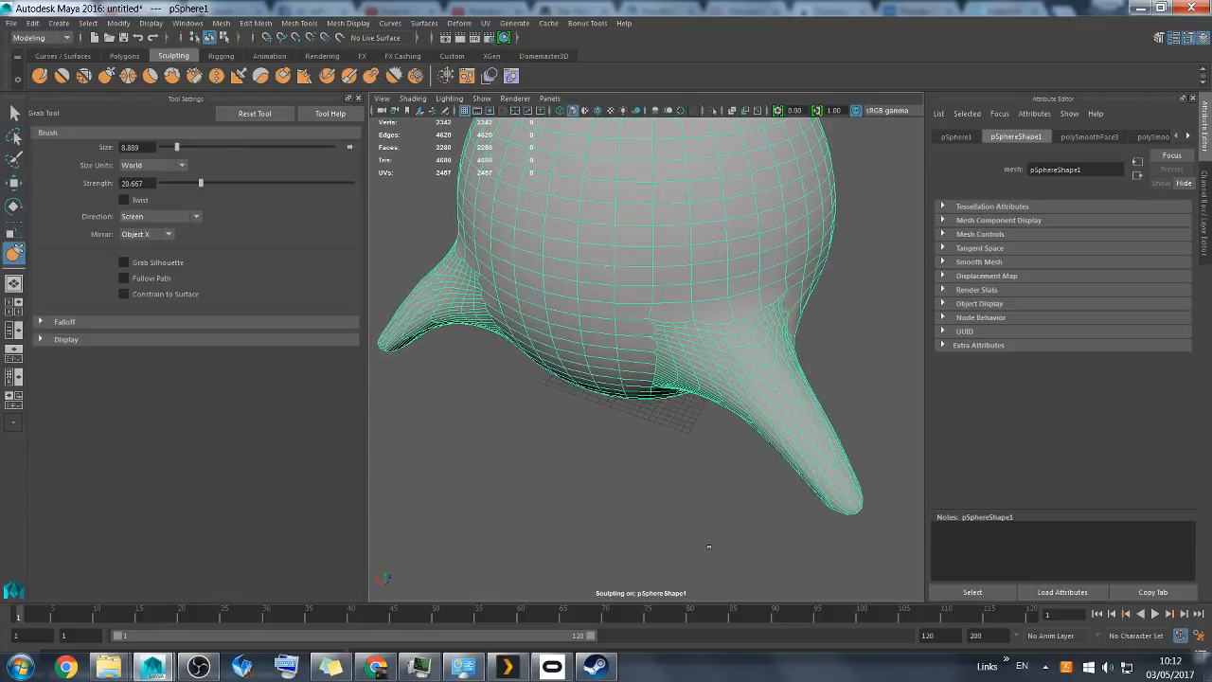
Exit sculpting, switch the mesh to face selection and select the faces on the outer part of both mirrored limbs
right_click(794, 408)
click(794, 443)
right_click(793, 446)
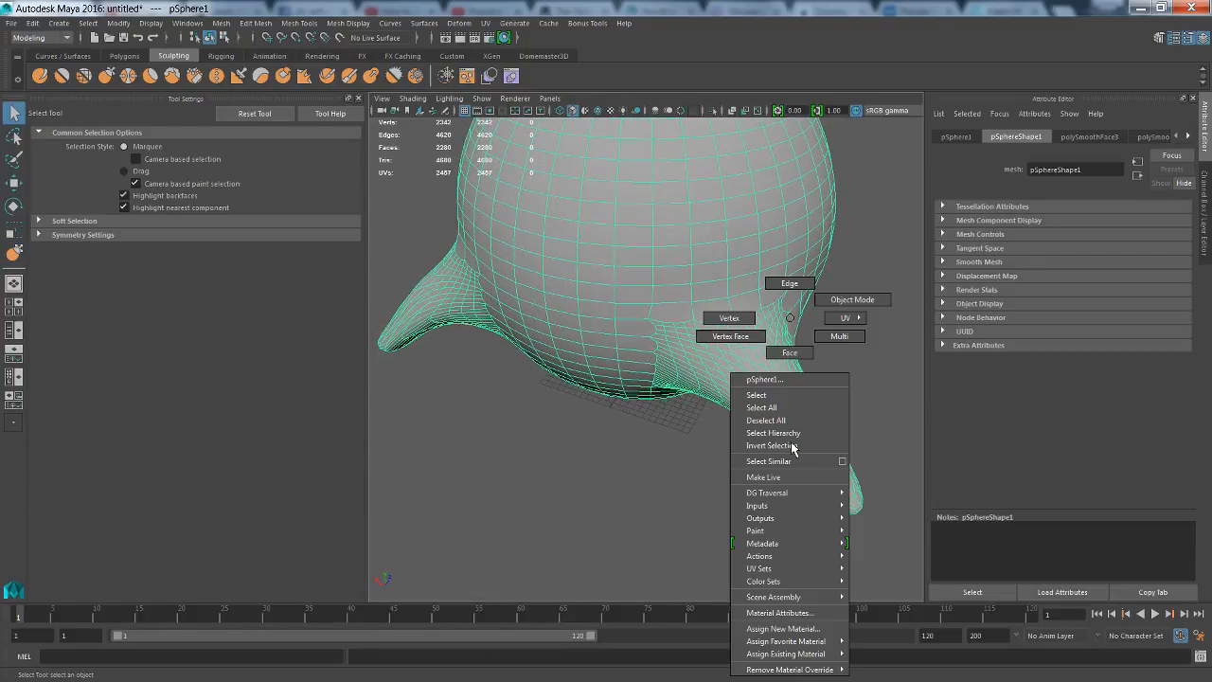
click(789, 352)
click(810, 353)
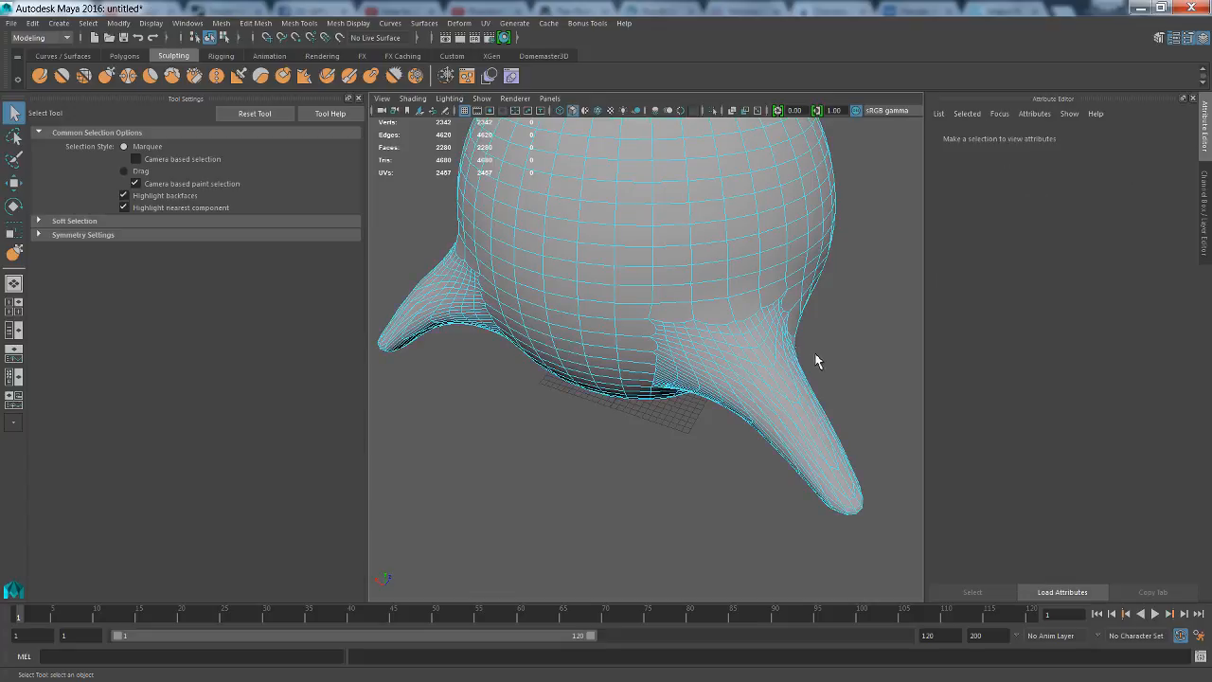
alt+drag(812, 354, 789, 388)
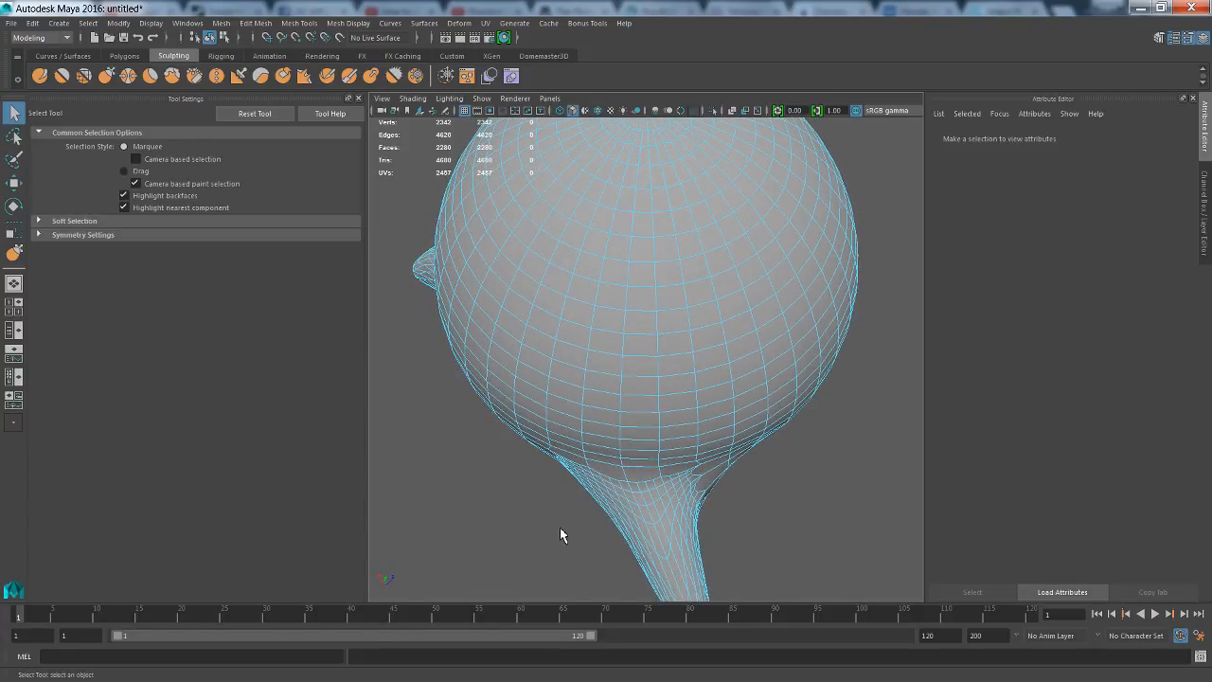
drag(840, 657, 841, 653)
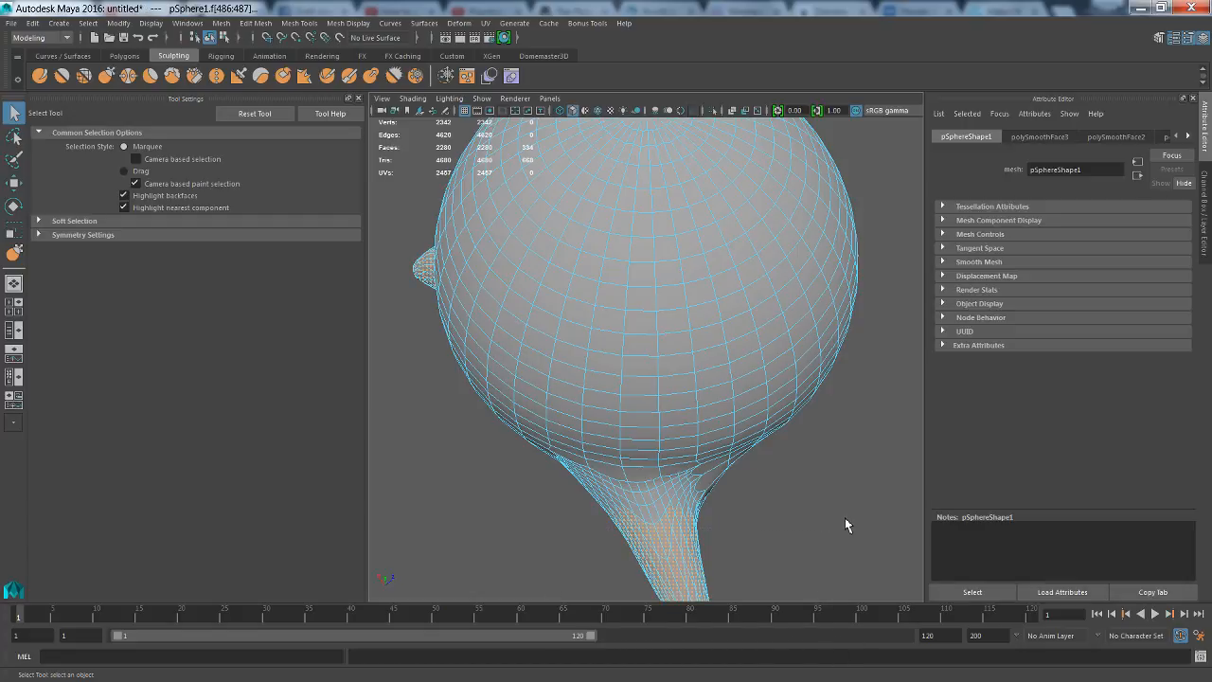
key(f)
scroll(818, 451, down, 4)
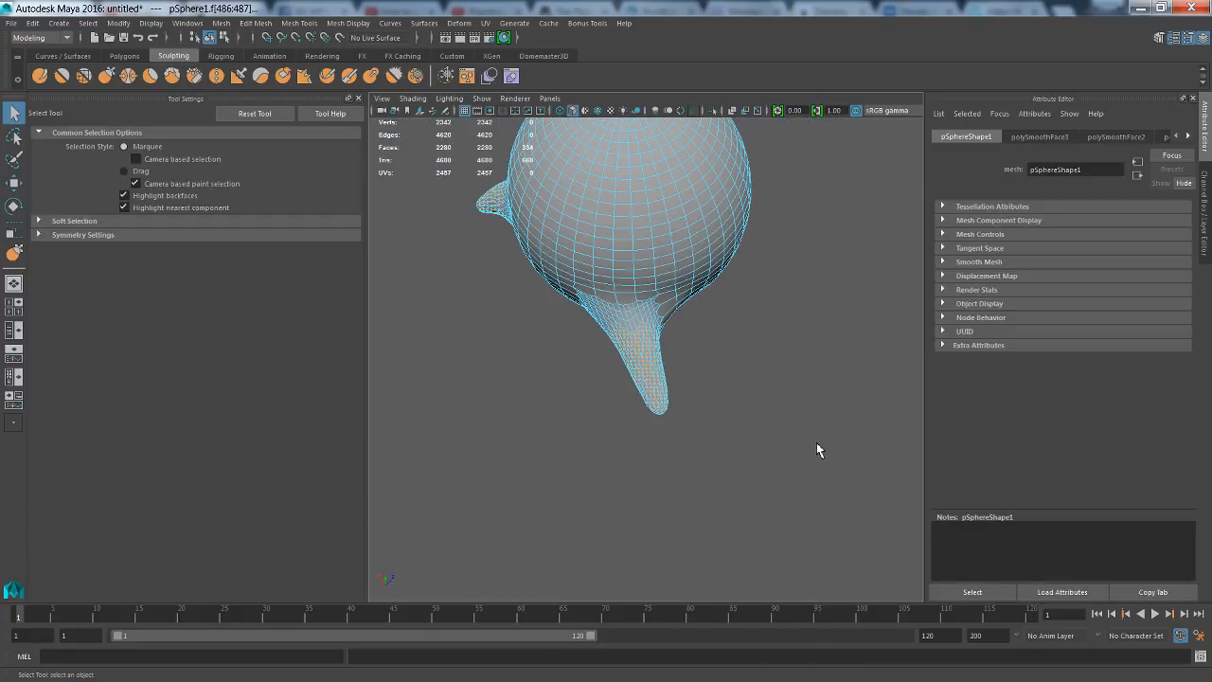
scroll(818, 451, up, 1)
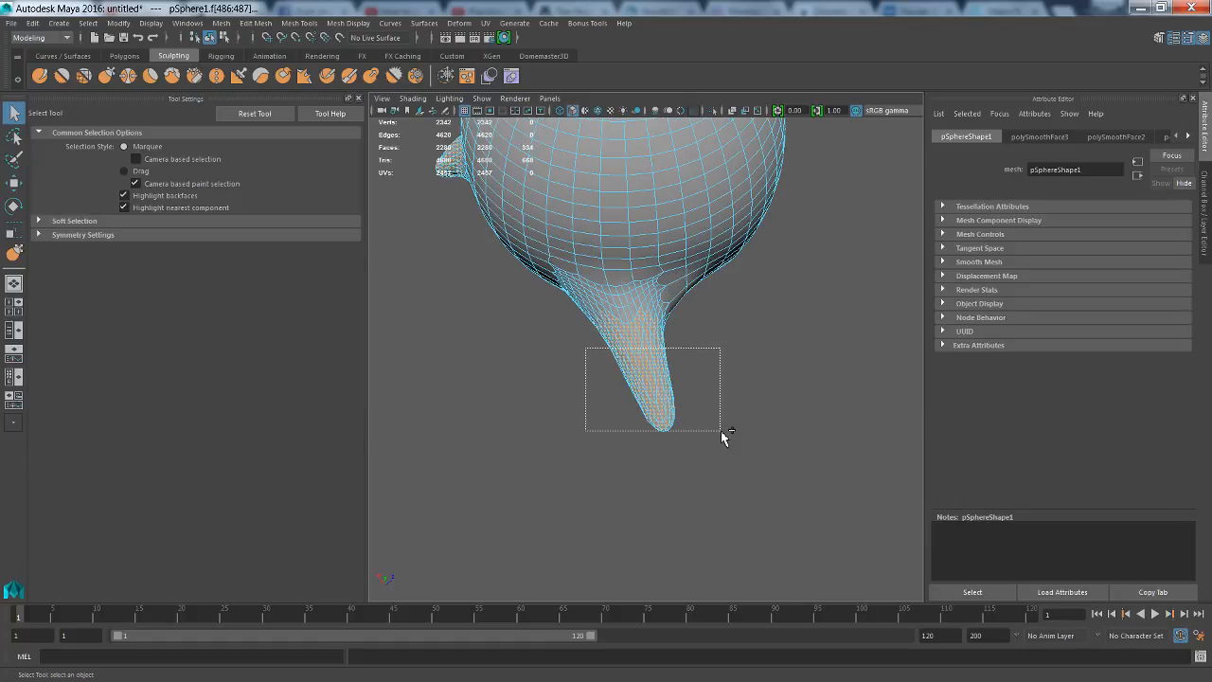
alt+drag(711, 422, 774, 393)
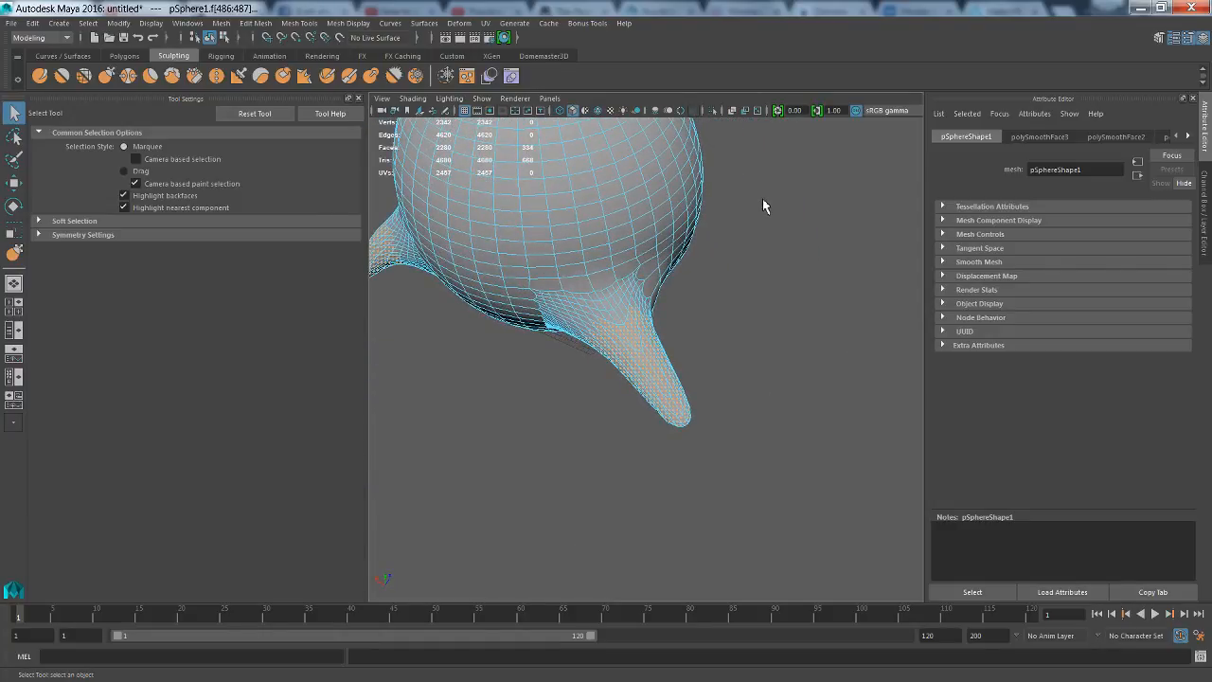
Close the tool settings, isolate the selected limb faces to inspect them from several sides, and show the whole mesh again
click(358, 98)
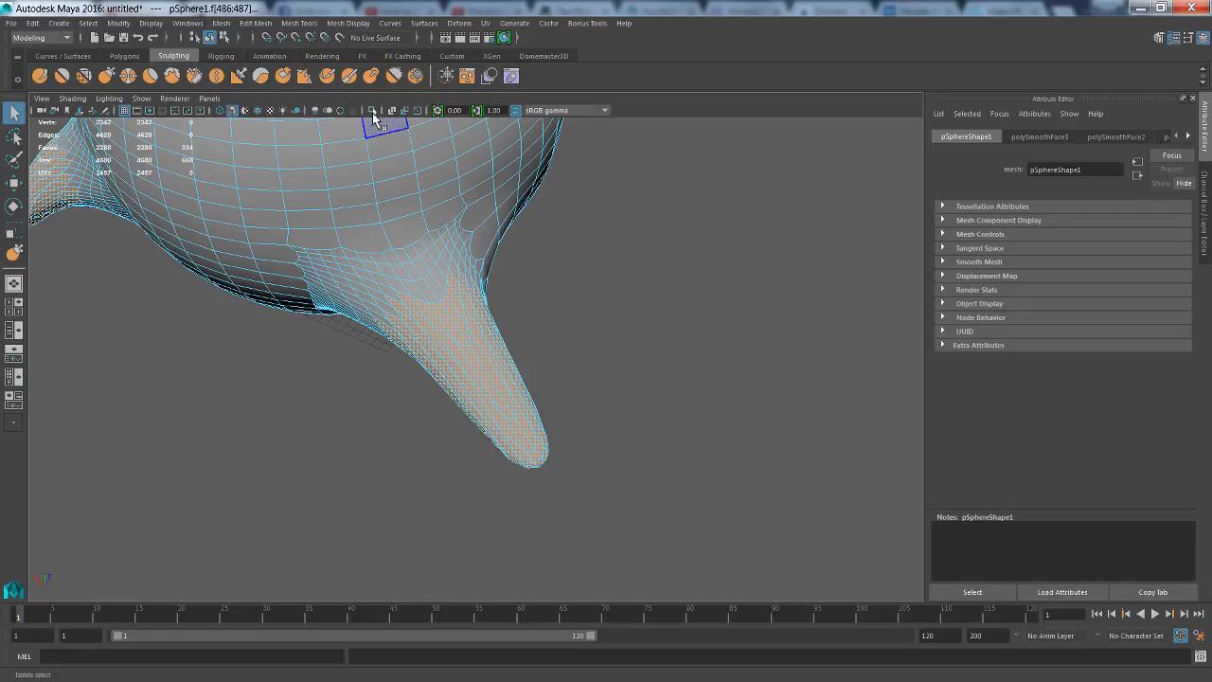
click(373, 111)
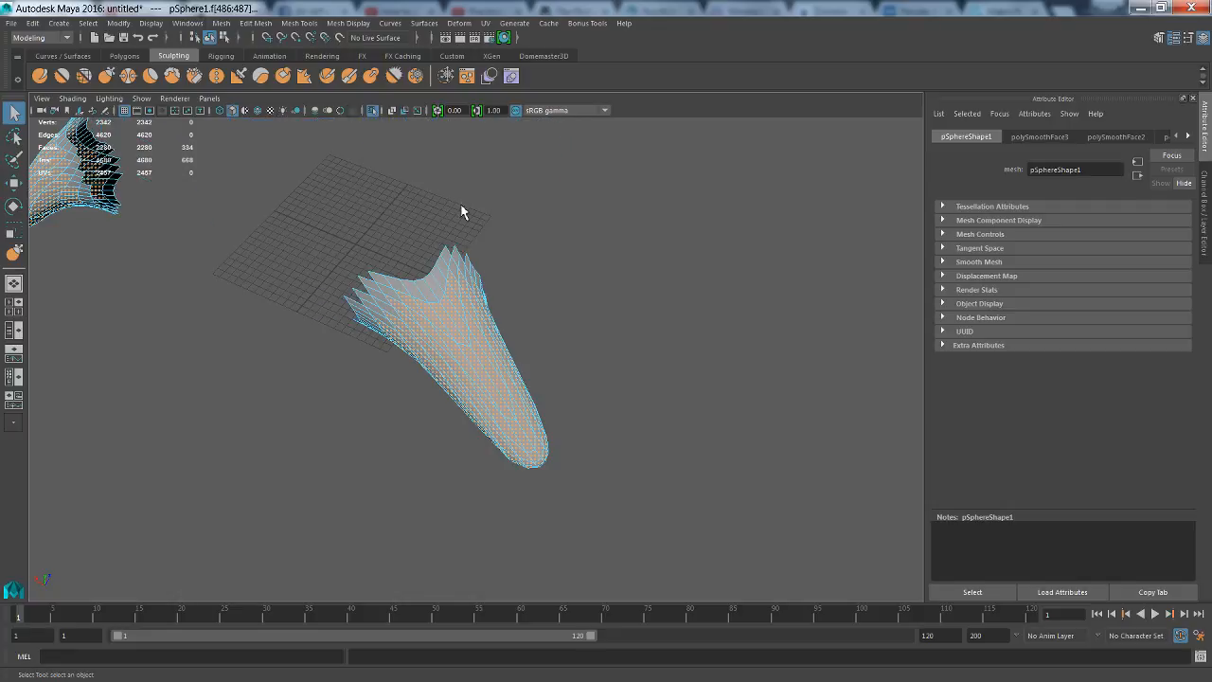
mouse_move(543, 244)
alt+mouse_down()
mouse_move(514, 198)
mouse_move(555, 179)
mouse_move(682, 208)
mouse_move(719, 268)
mouse_move(571, 240)
mouse_move(498, 256)
mouse_move(571, 211)
mouse_move(521, 248)
alt+mouse_up()
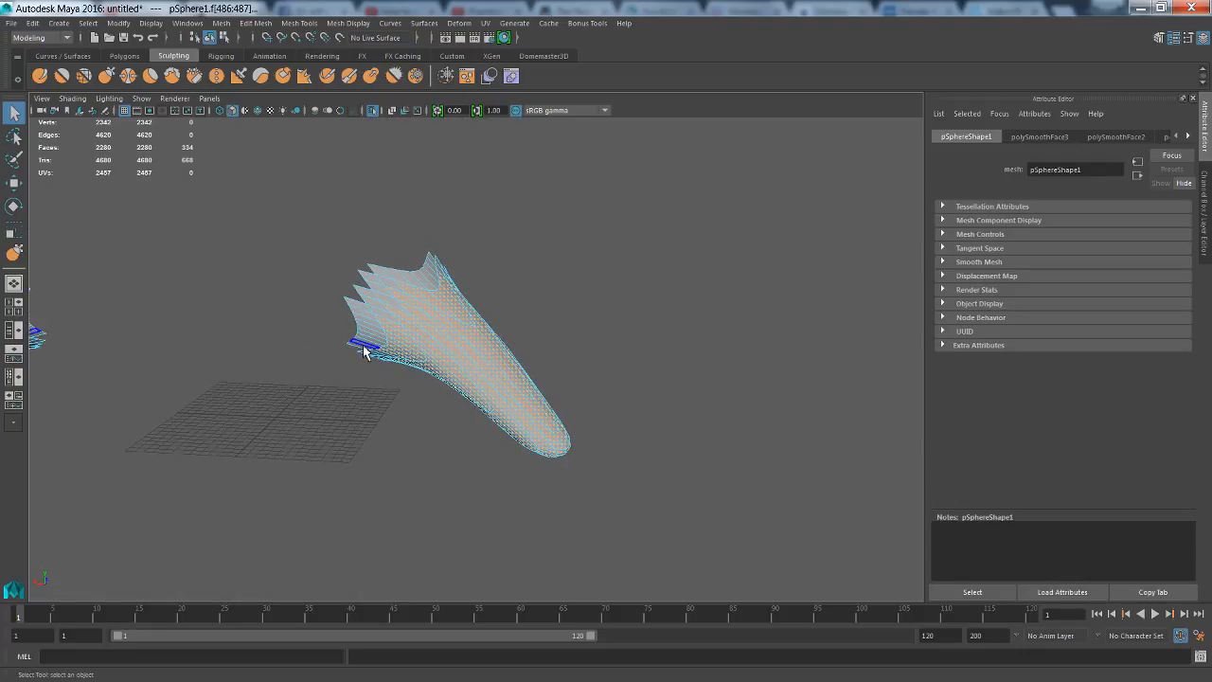
alt+drag(365, 350, 436, 286)
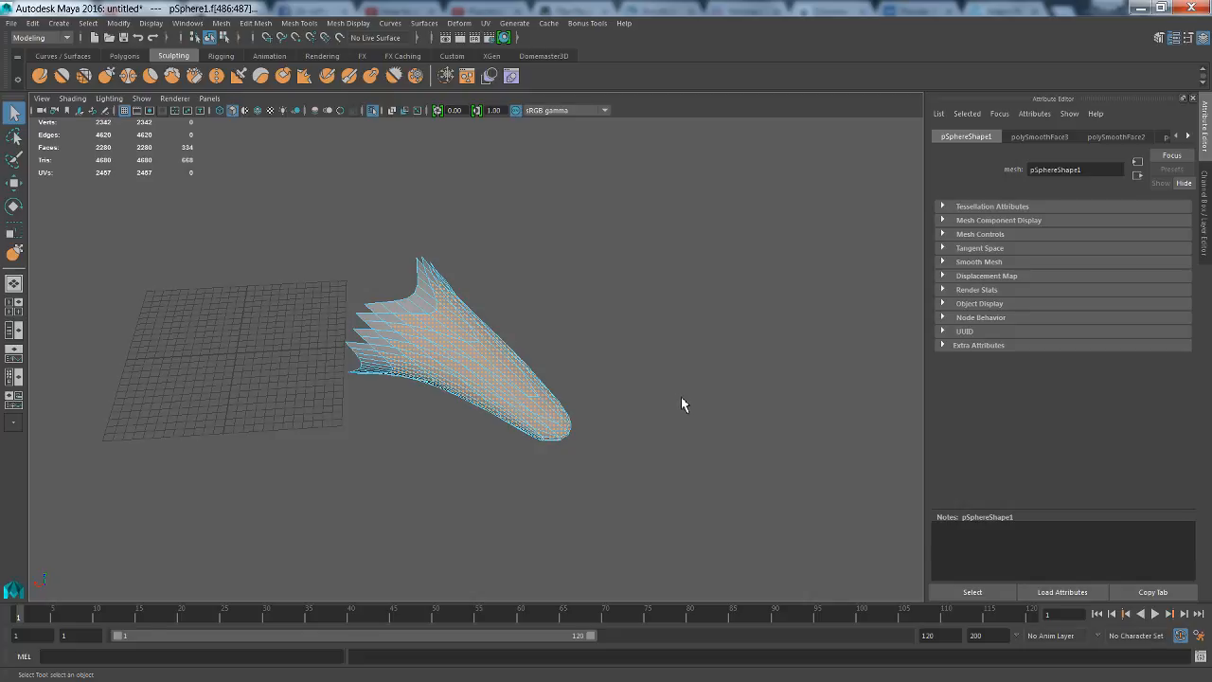
alt+drag(684, 402, 614, 291)
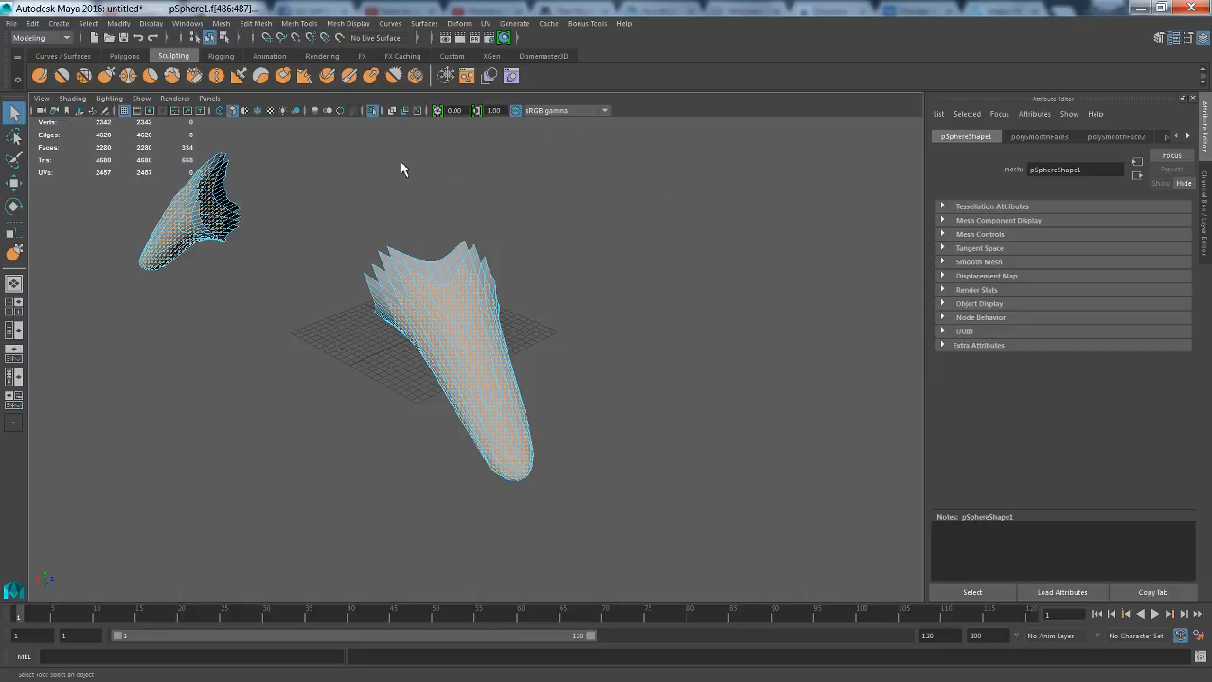
mouse_move(617, 258)
alt+mouse_down()
mouse_move(506, 236)
mouse_move(612, 240)
alt+mouse_up()
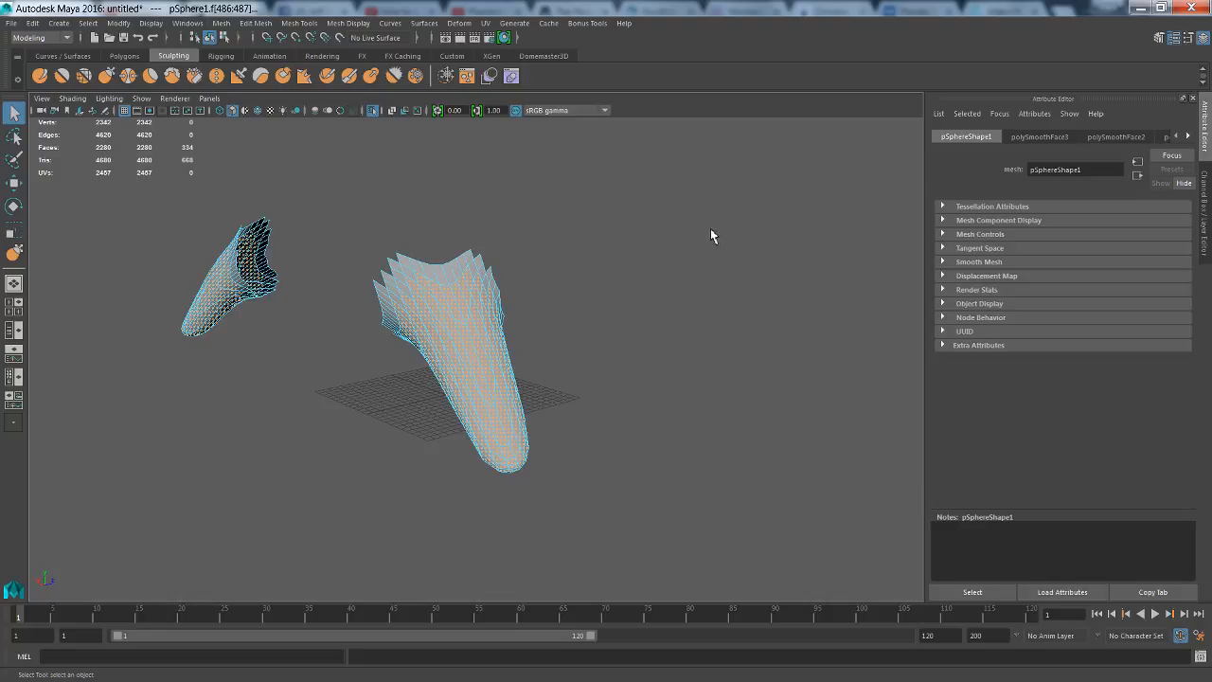
alt+drag(599, 340, 633, 338)
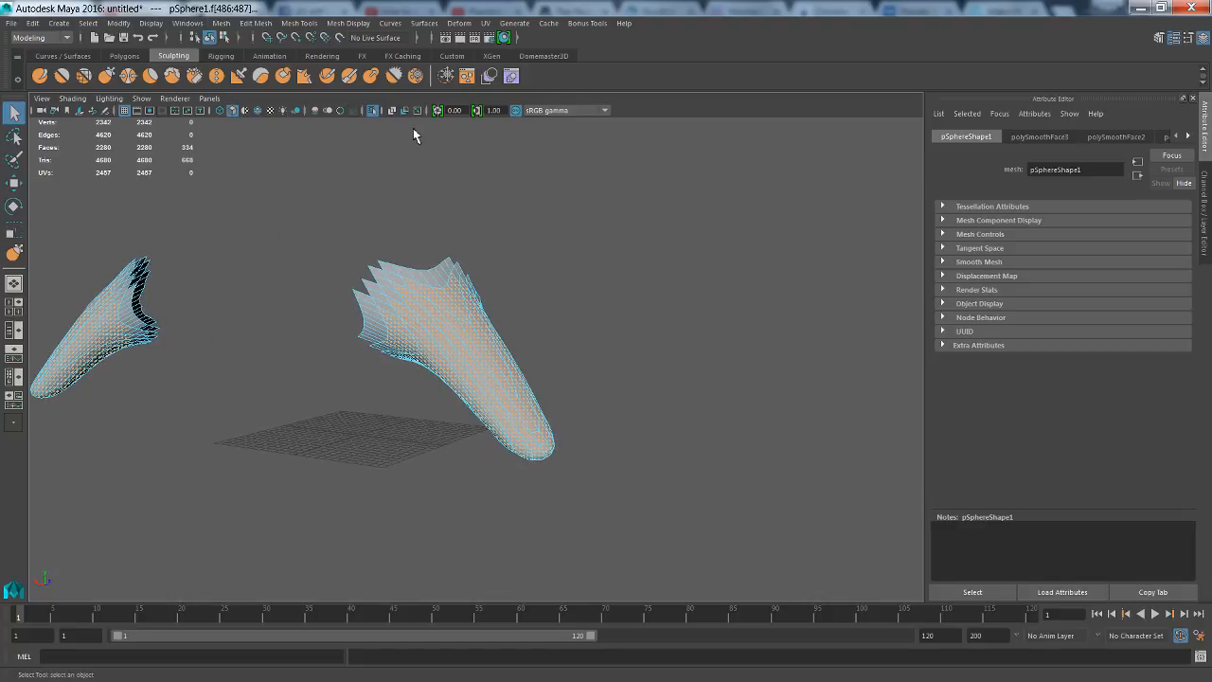
click(374, 111)
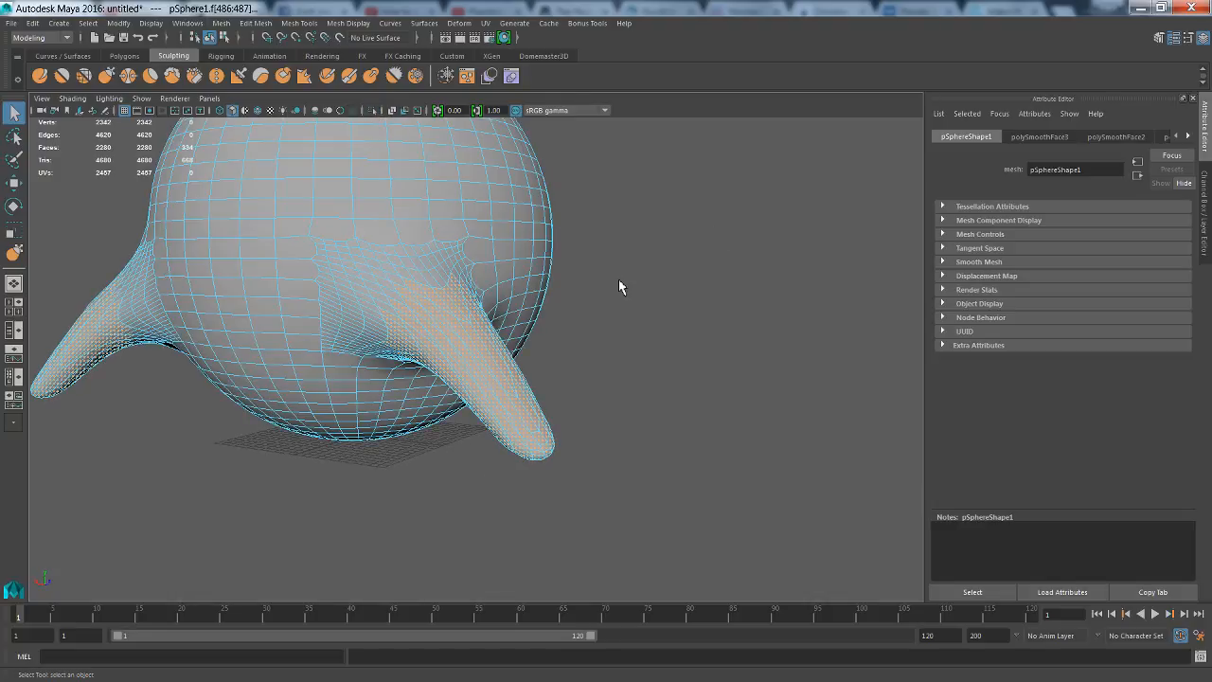
Apply Smooth twice to the selected faces on the outer part of both mirrored limbs
alt+drag(620, 286, 633, 360)
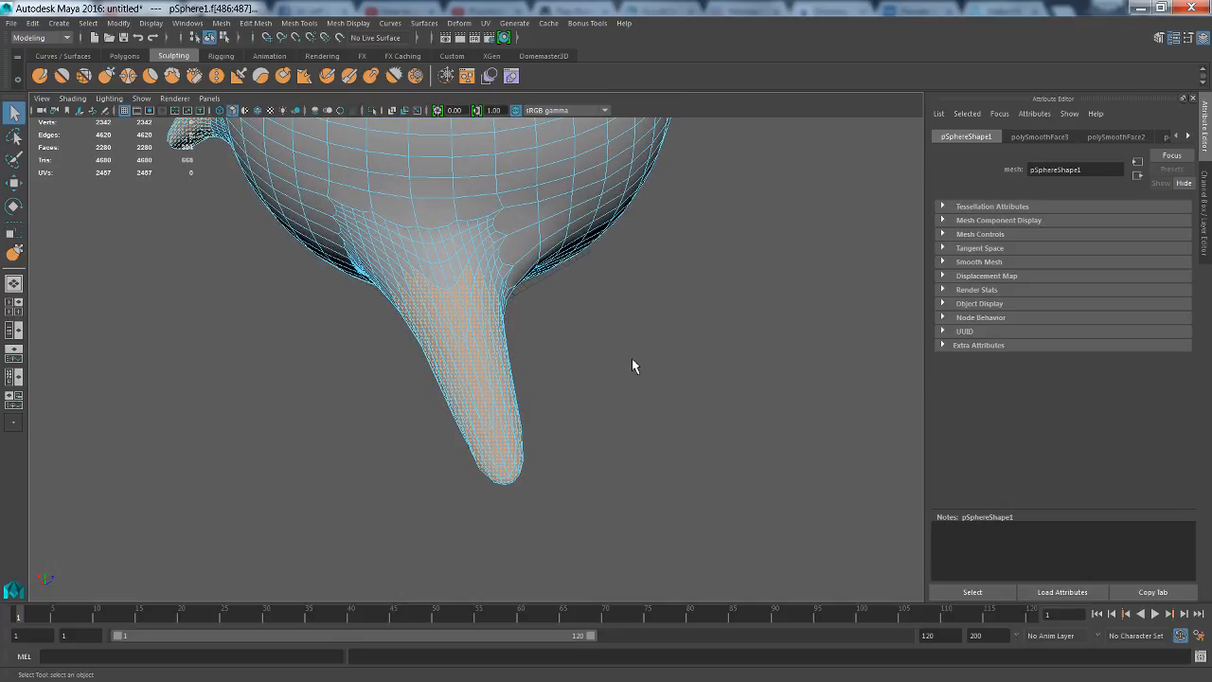
click(222, 24)
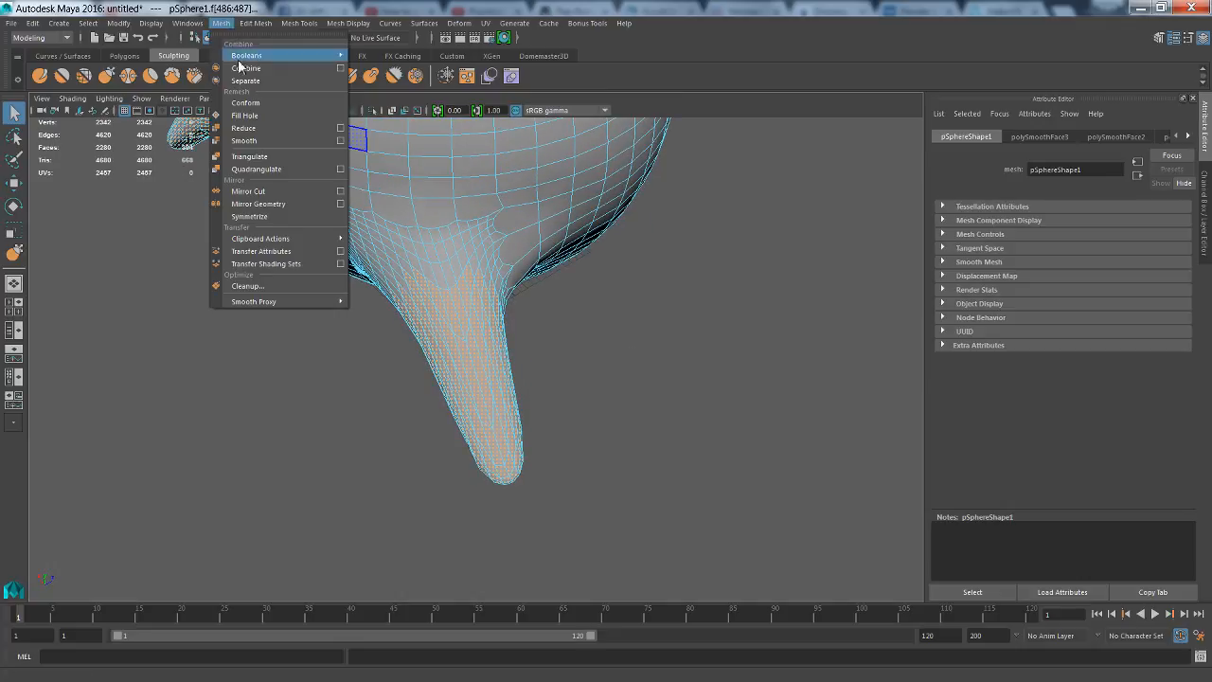
click(244, 140)
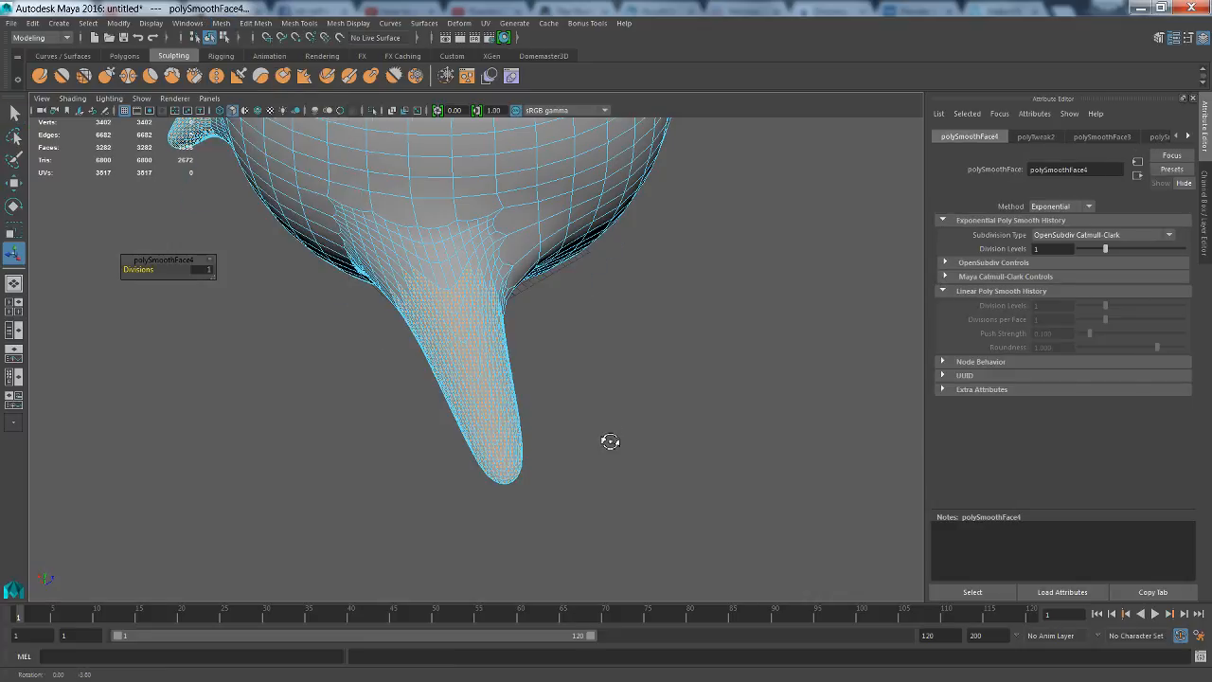
mouse_move(610, 441)
alt+mouse_down()
mouse_move(541, 371)
mouse_move(593, 344)
mouse_move(701, 363)
mouse_move(736, 396)
mouse_move(647, 395)
mouse_move(606, 441)
alt+mouse_up()
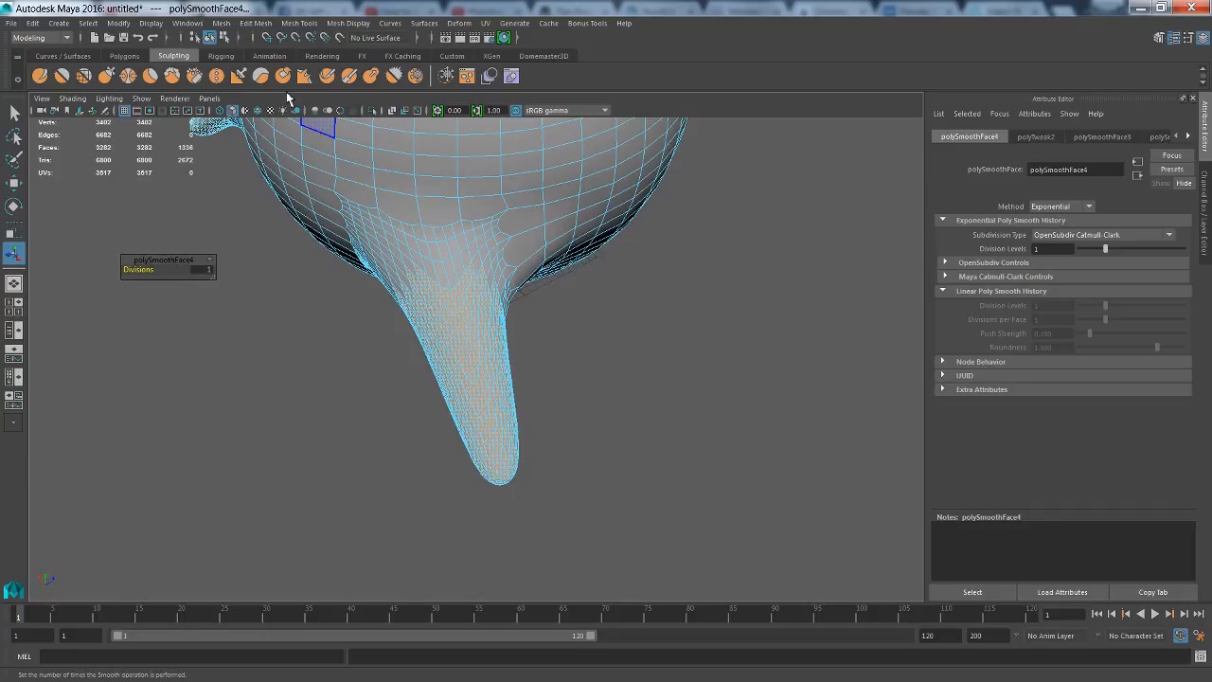
click(221, 26)
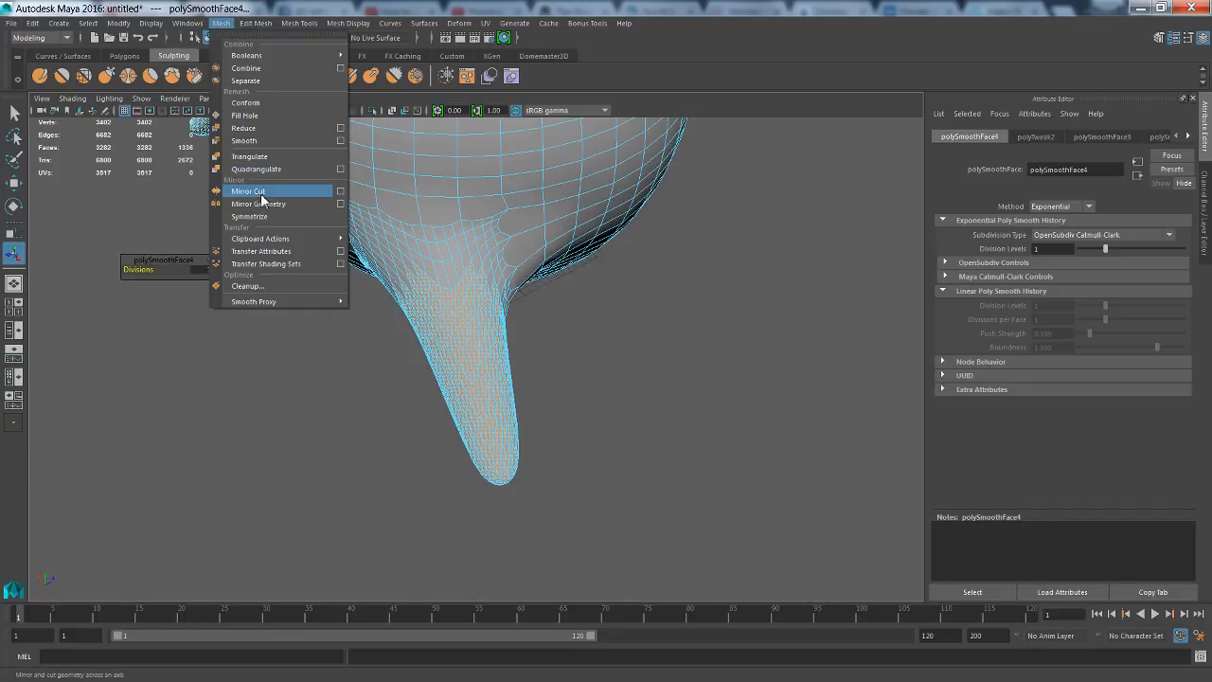
click(245, 140)
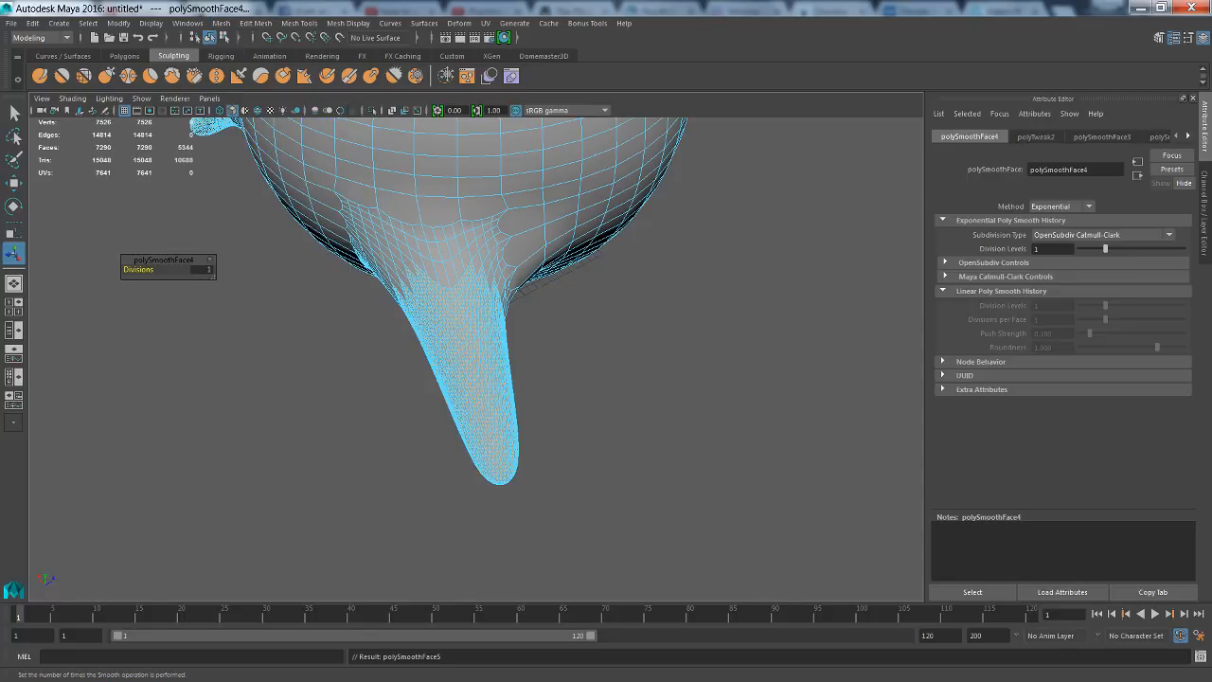
With the Grab tool, pull the tips of both mirrored limbs farther outward and down, undoing the stroke that tears the limb sideways
alt+drag(492, 336, 654, 381)
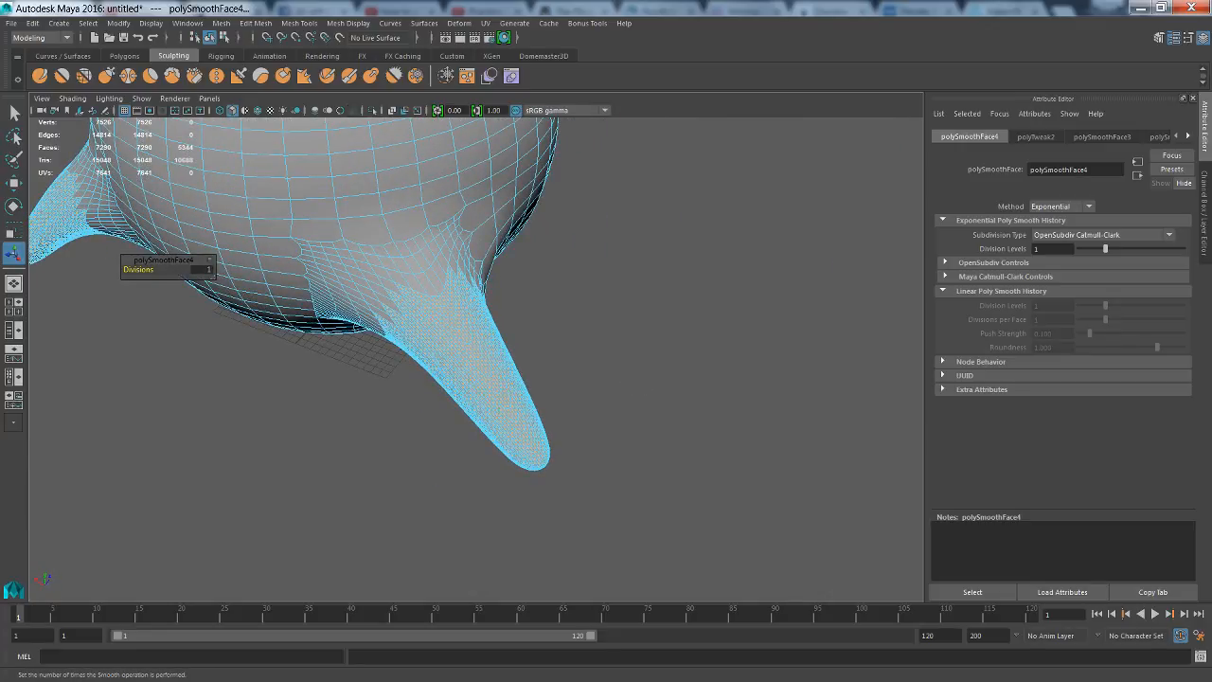
alt+drag(642, 424, 676, 373)
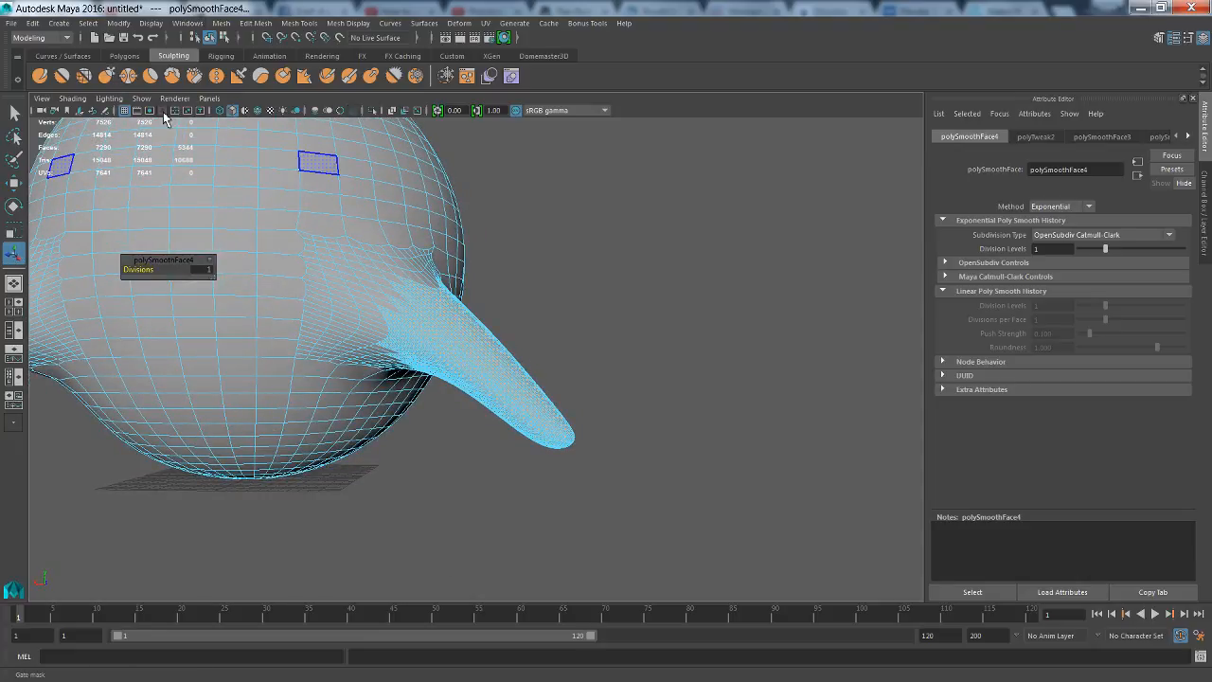
click(108, 76)
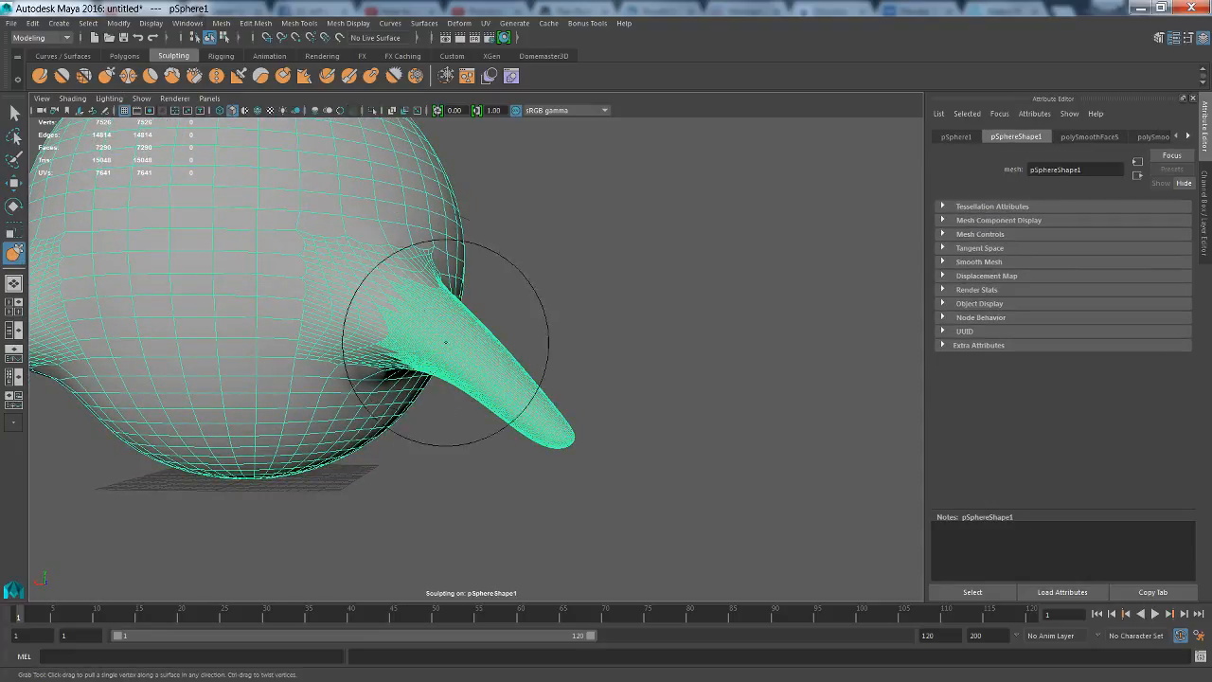
drag(540, 425, 565, 458)
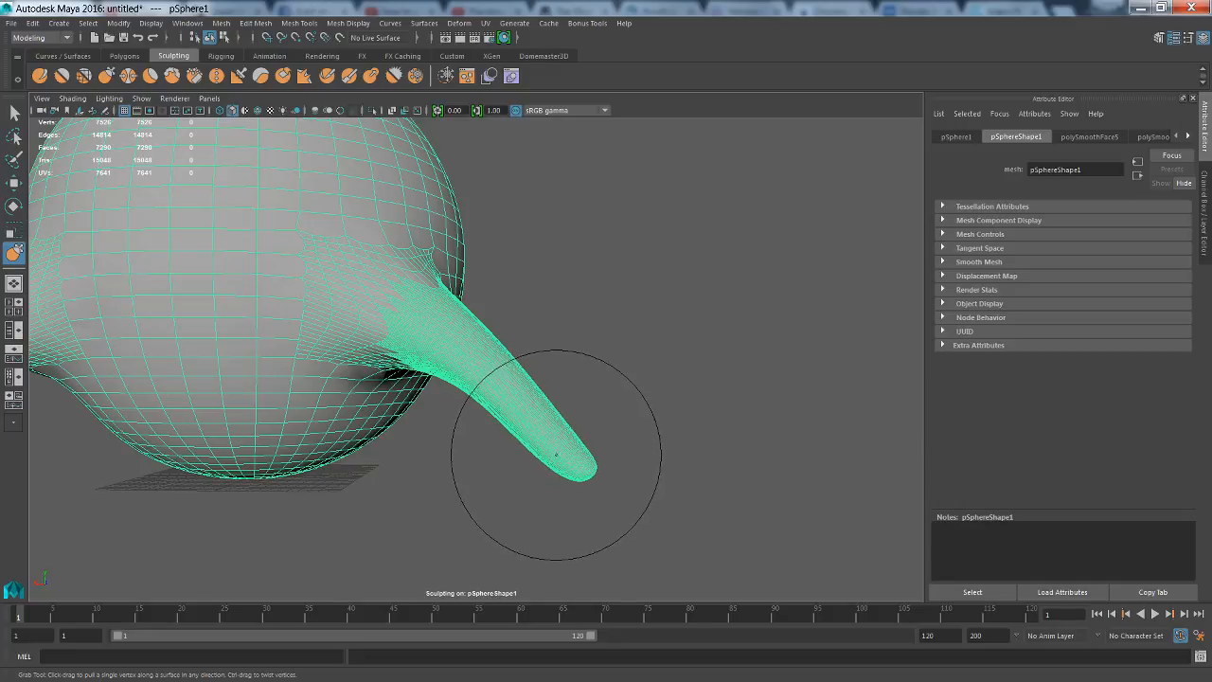
drag(555, 515, 575, 538)
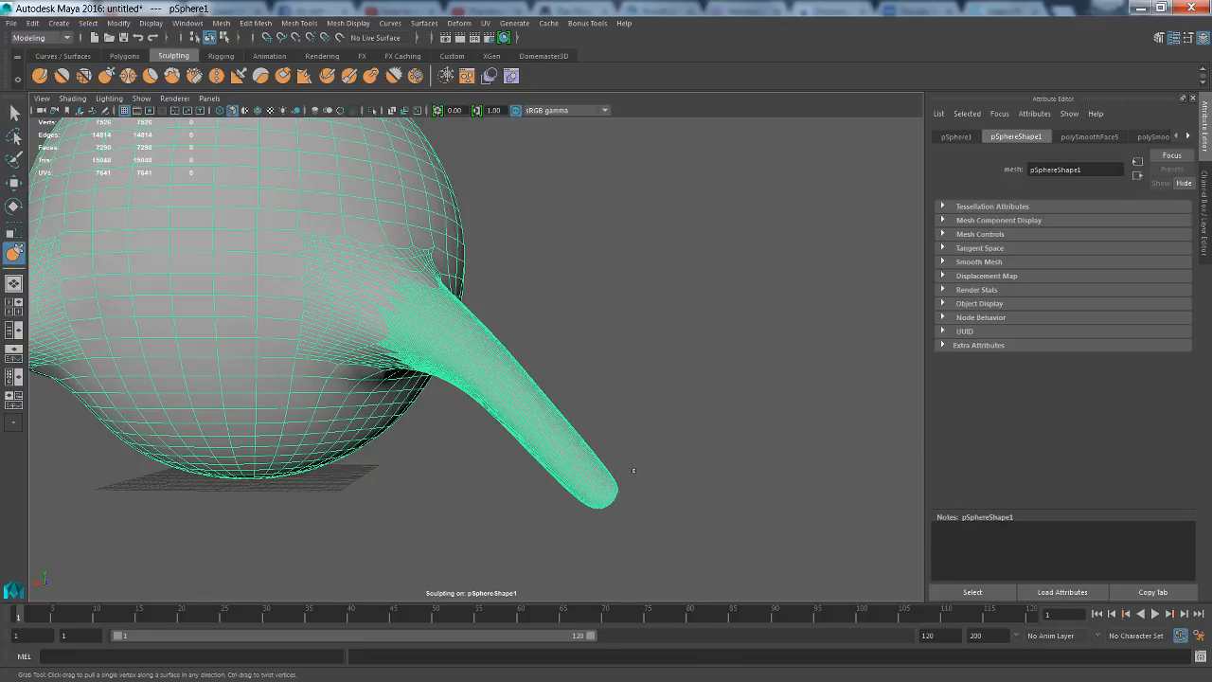
drag(555, 454, 571, 480)
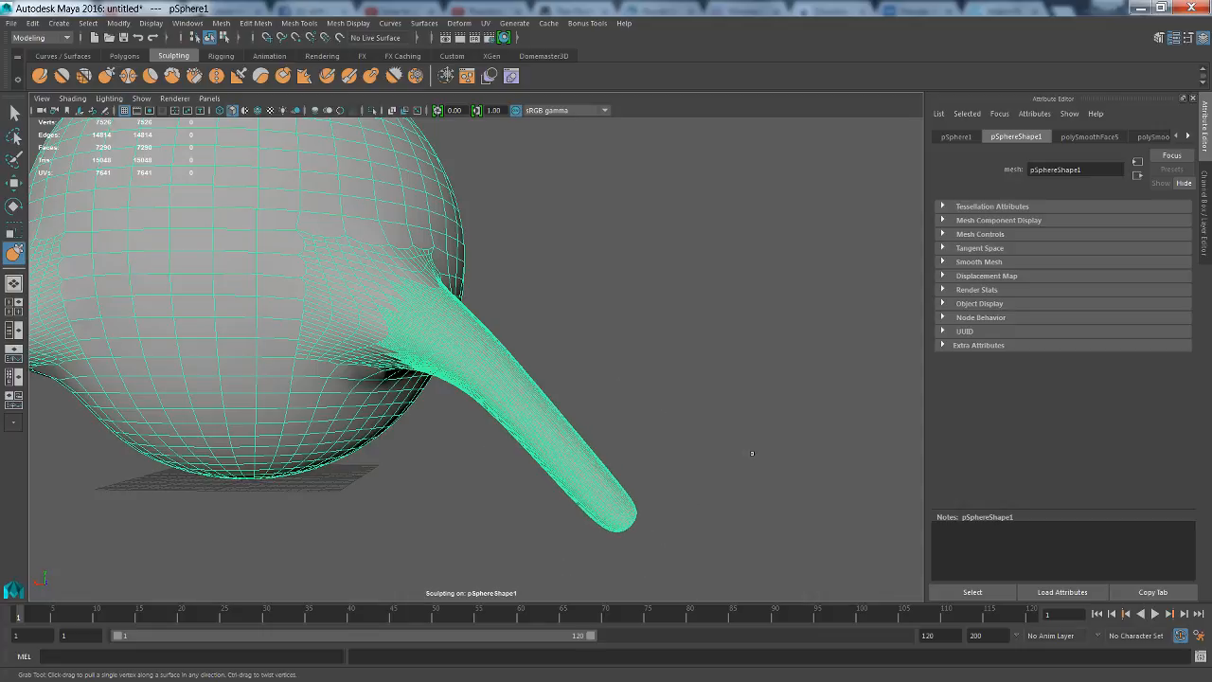
mouse_move(751, 453)
alt+mouse_down()
mouse_move(657, 420)
mouse_move(531, 458)
alt+mouse_up()
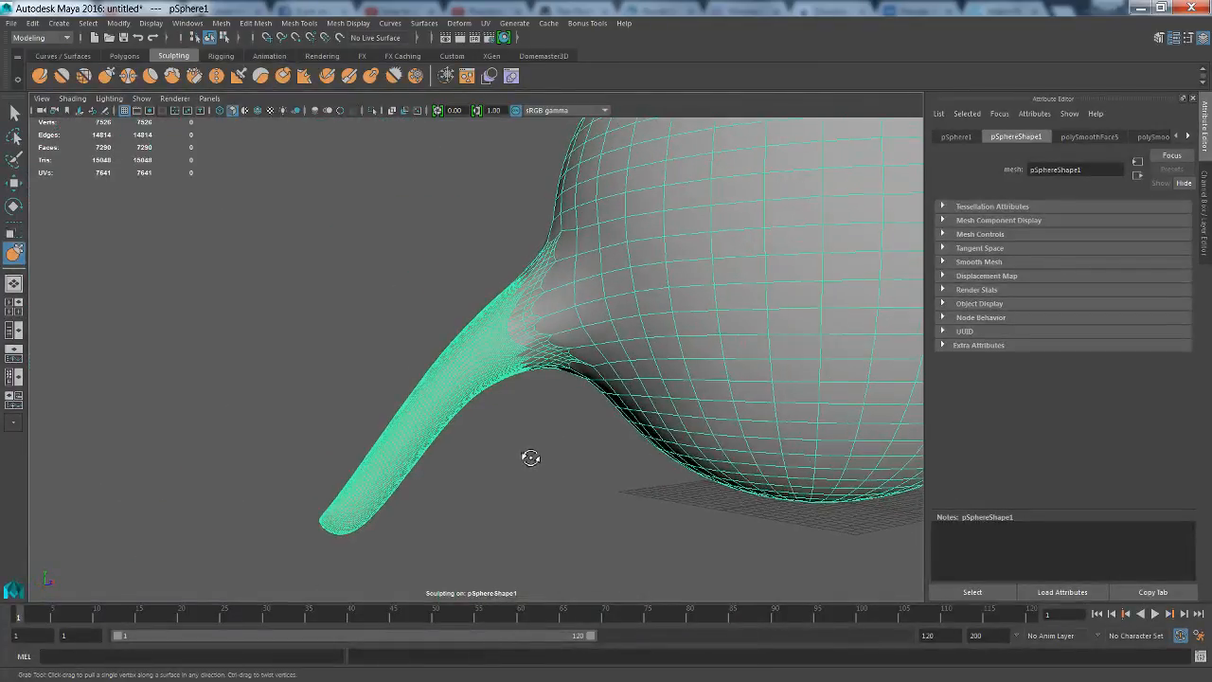
mouse_move(384, 492)
mouse_down()
mouse_move(309, 580)
mouse_move(465, 555)
mouse_move(535, 565)
mouse_up()
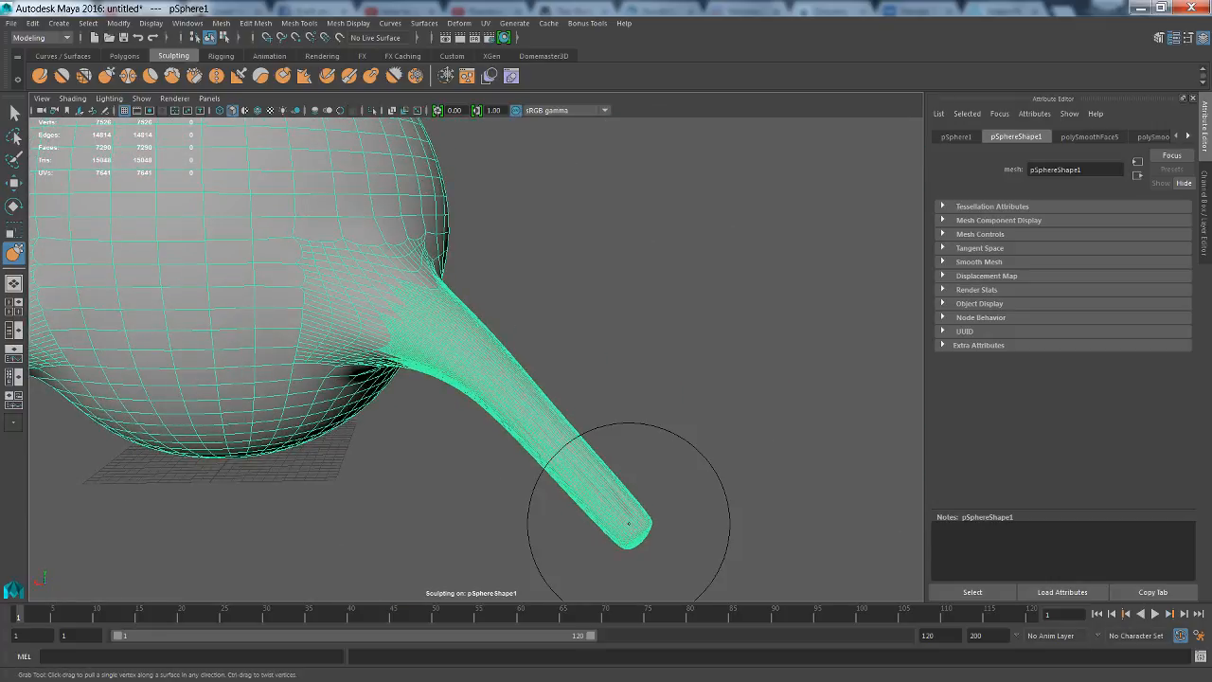
mouse_move(574, 440)
mouse_down()
mouse_move(690, 387)
mouse_move(808, 285)
mouse_move(867, 266)
mouse_up()
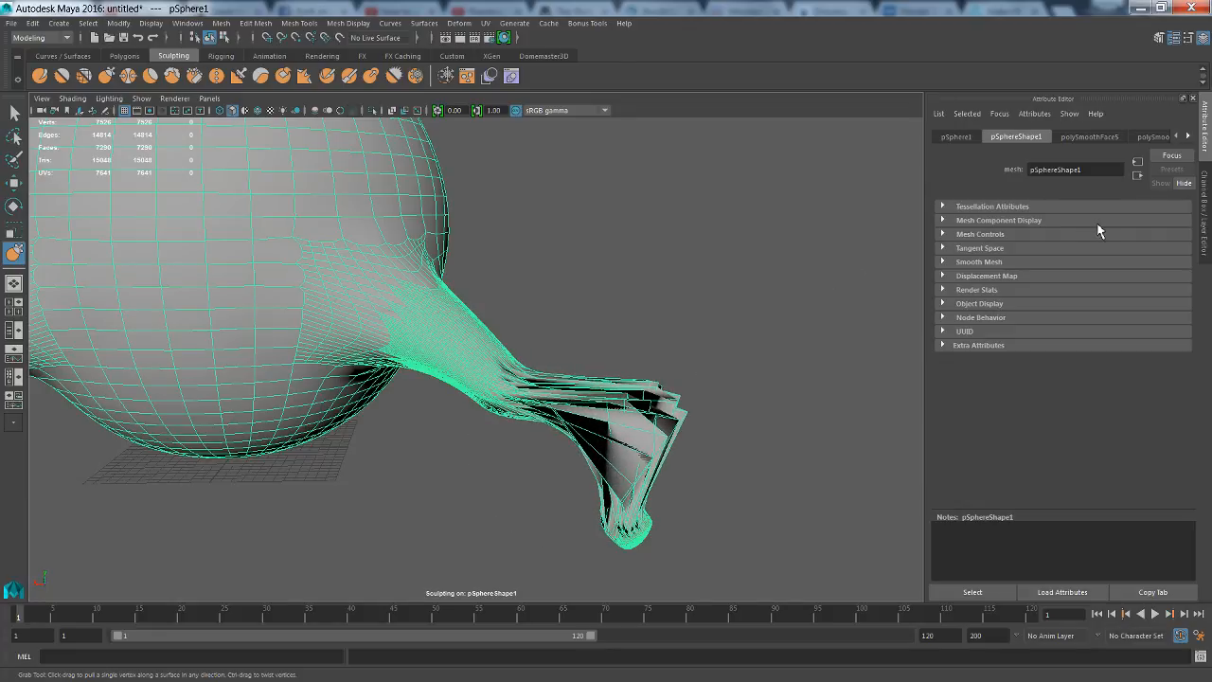
key(ctrl+z)
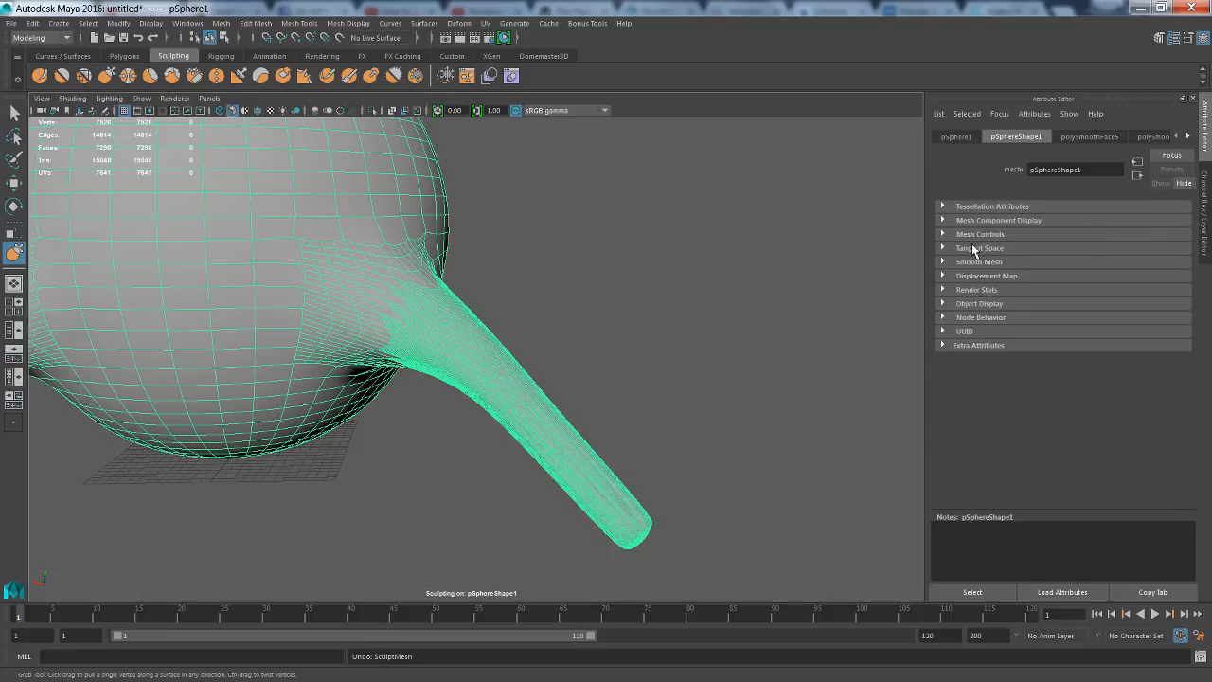
Even out the stretched surface along the mirrored limbs by smoothing it with the sculpting brush
alt+drag(843, 250, 692, 304)
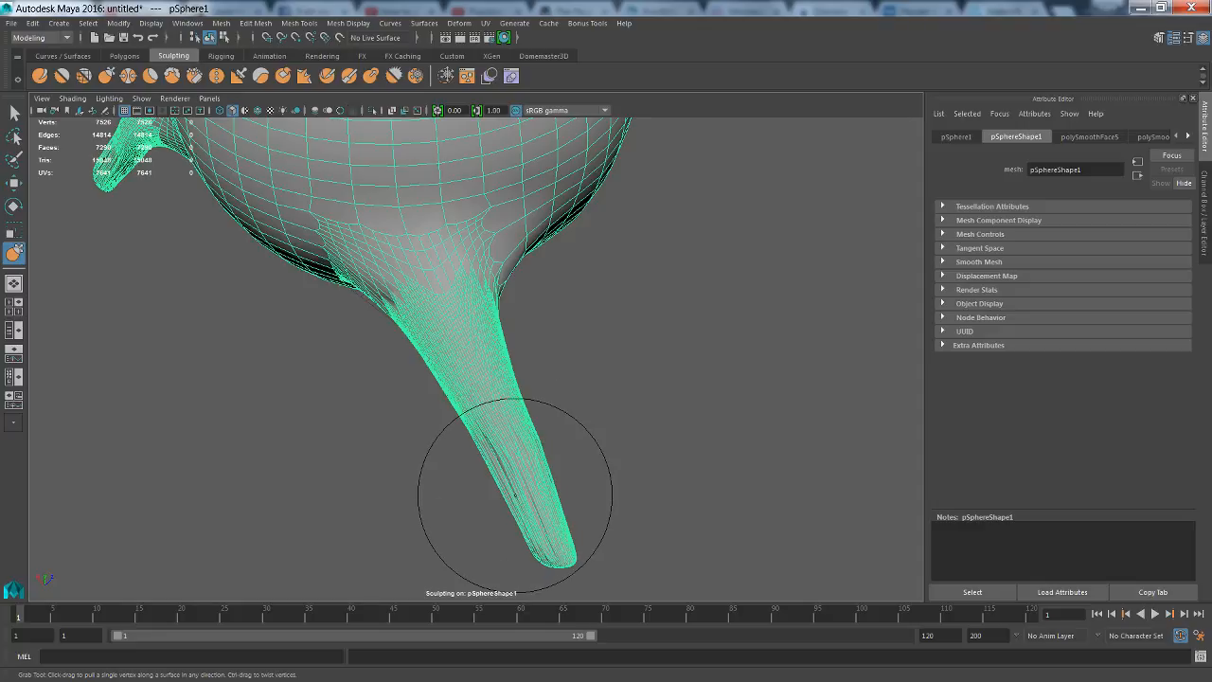
mouse_move(514, 455)
shift+mouse_down()
mouse_move(485, 441)
mouse_move(494, 424)
mouse_move(587, 419)
mouse_move(487, 343)
mouse_move(446, 364)
shift+mouse_up()
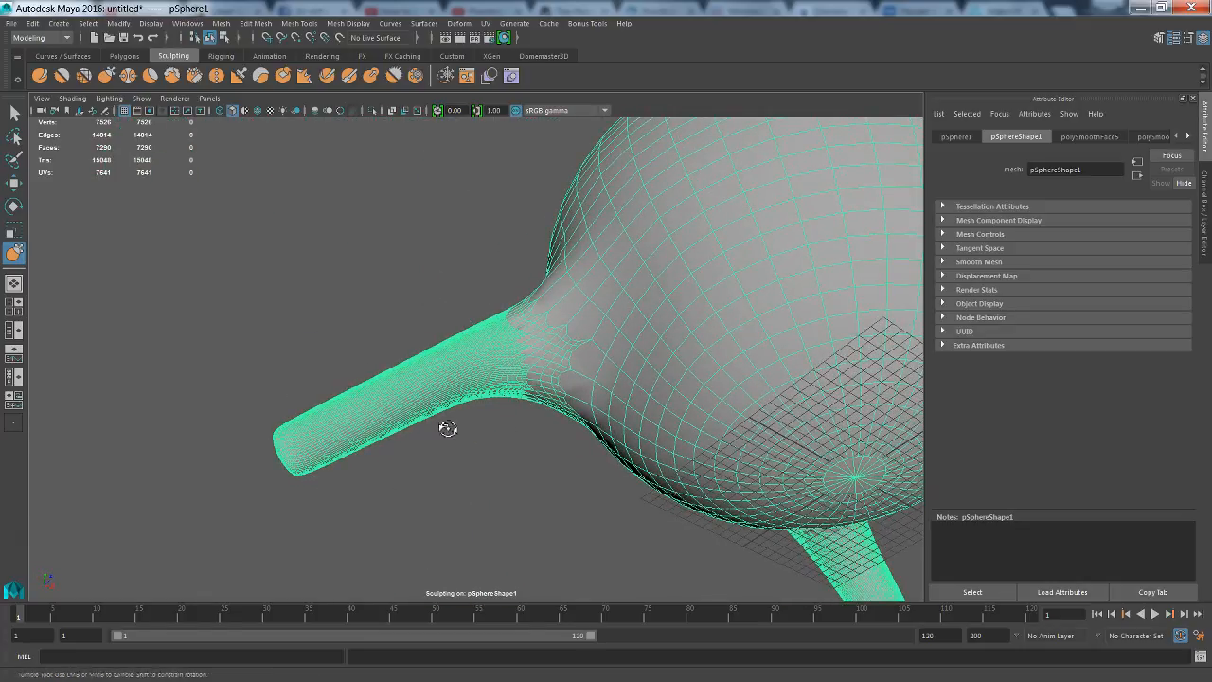
mouse_move(448, 428)
alt+mouse_down()
mouse_move(653, 465)
mouse_move(723, 370)
mouse_move(700, 435)
mouse_move(494, 409)
alt+mouse_up()
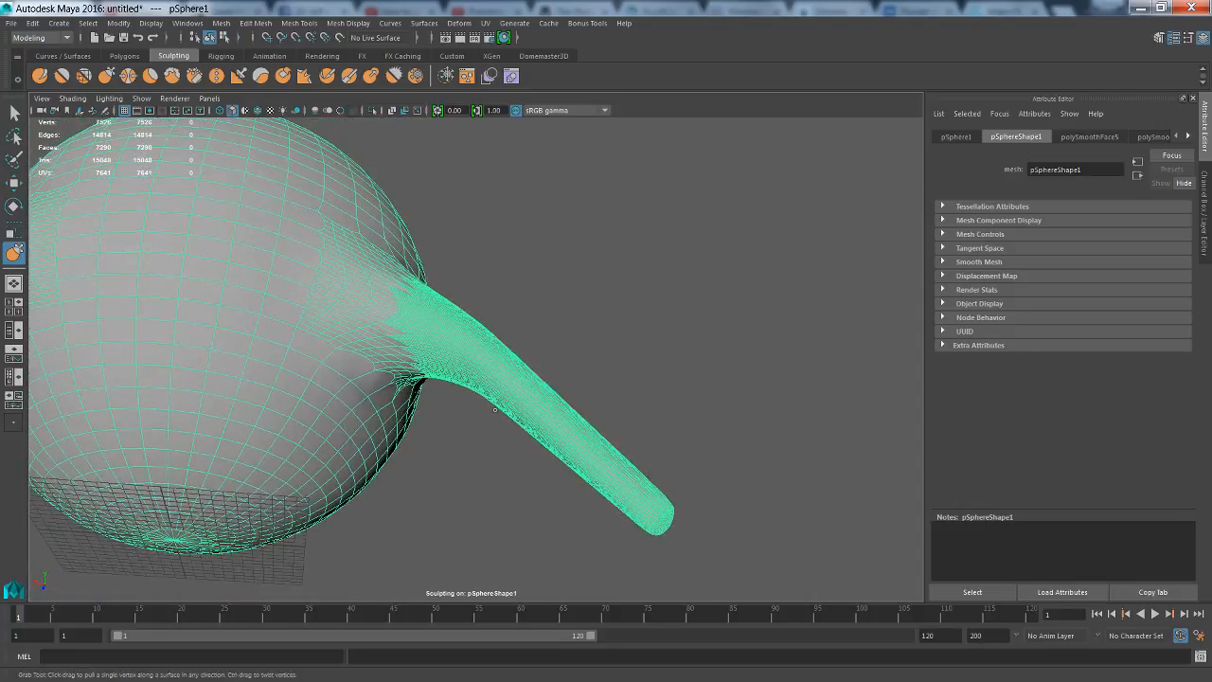
key(shift)
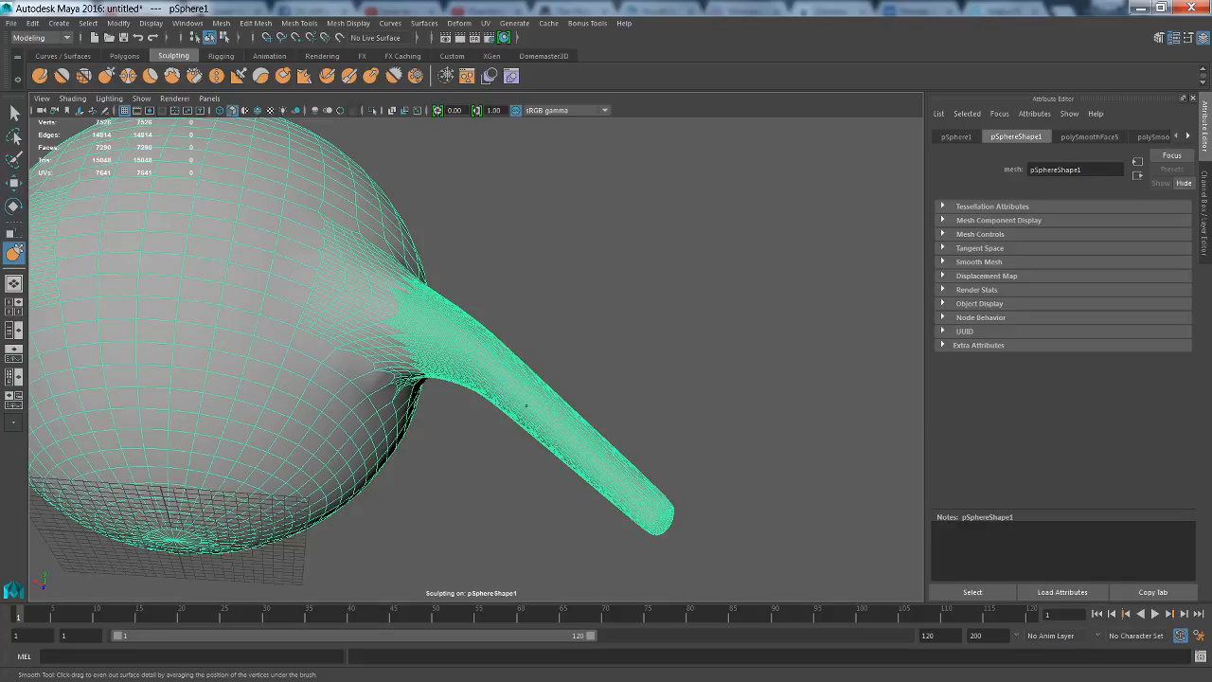
Exit sculpting, return the mesh to object mode, deselect it and inspect the shaded limbs and their bases from several sides
mouse_move(695, 415)
alt+mouse_down()
mouse_move(392, 445)
mouse_move(581, 414)
mouse_move(514, 520)
mouse_move(601, 433)
mouse_move(630, 449)
mouse_move(678, 317)
mouse_move(725, 389)
mouse_move(536, 465)
mouse_move(601, 457)
alt+mouse_up()
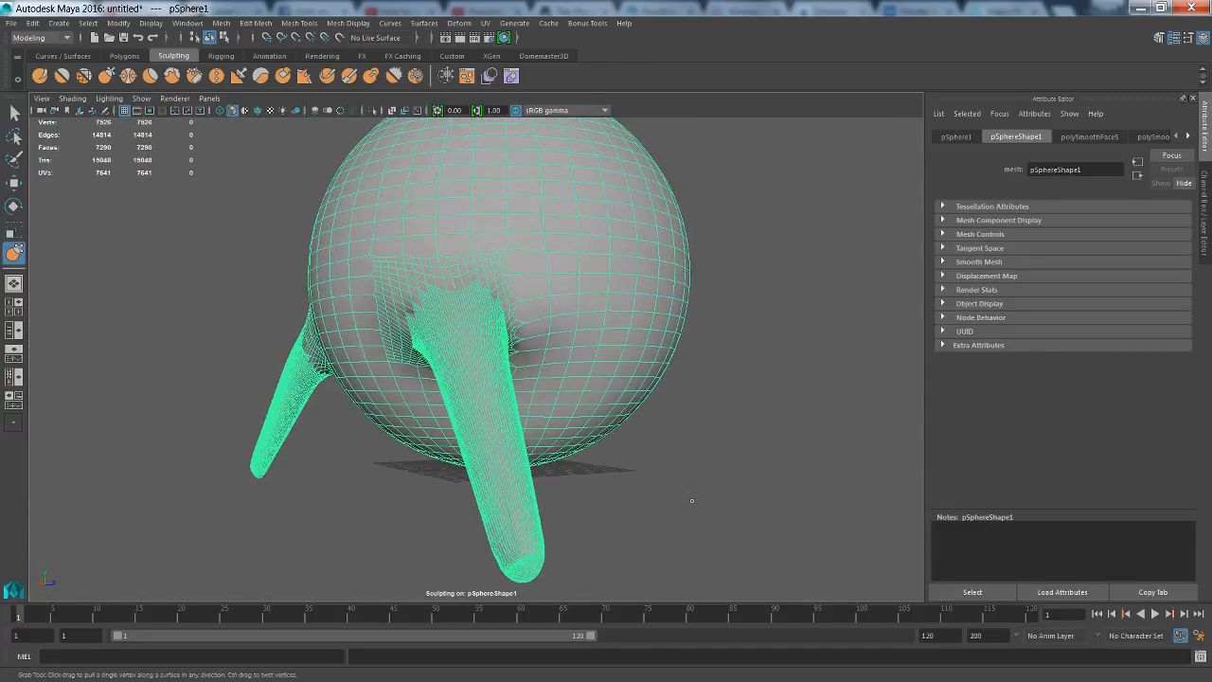
right_click(777, 359)
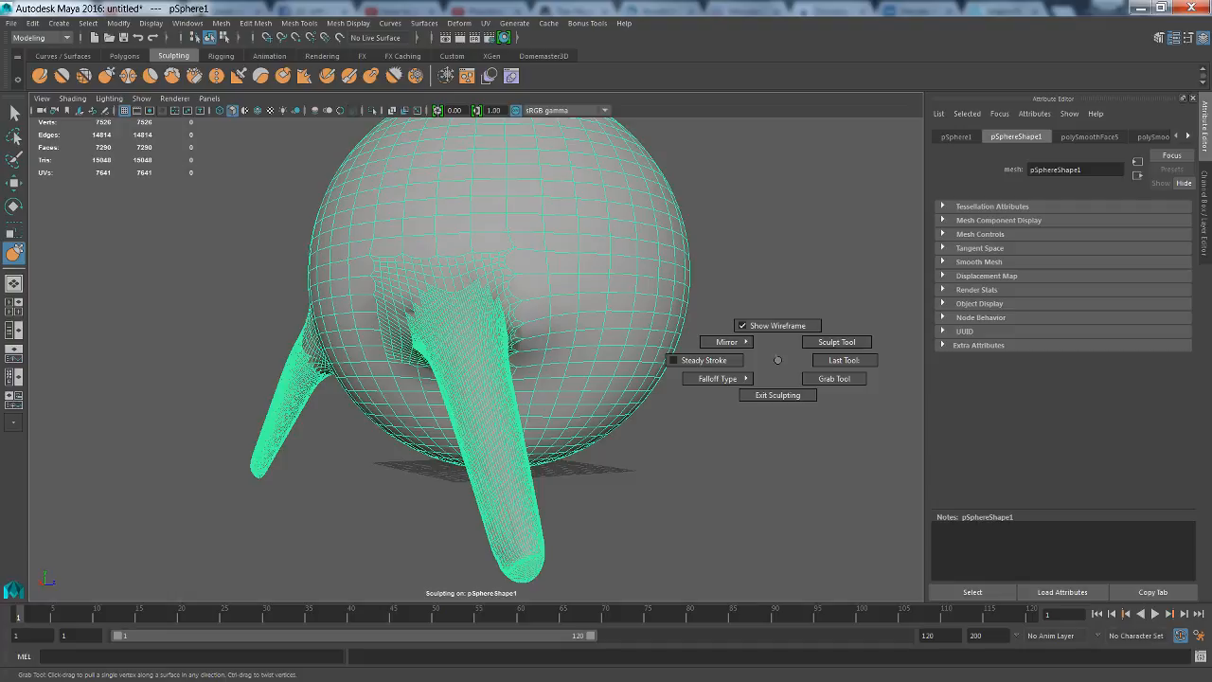
right_click(567, 275)
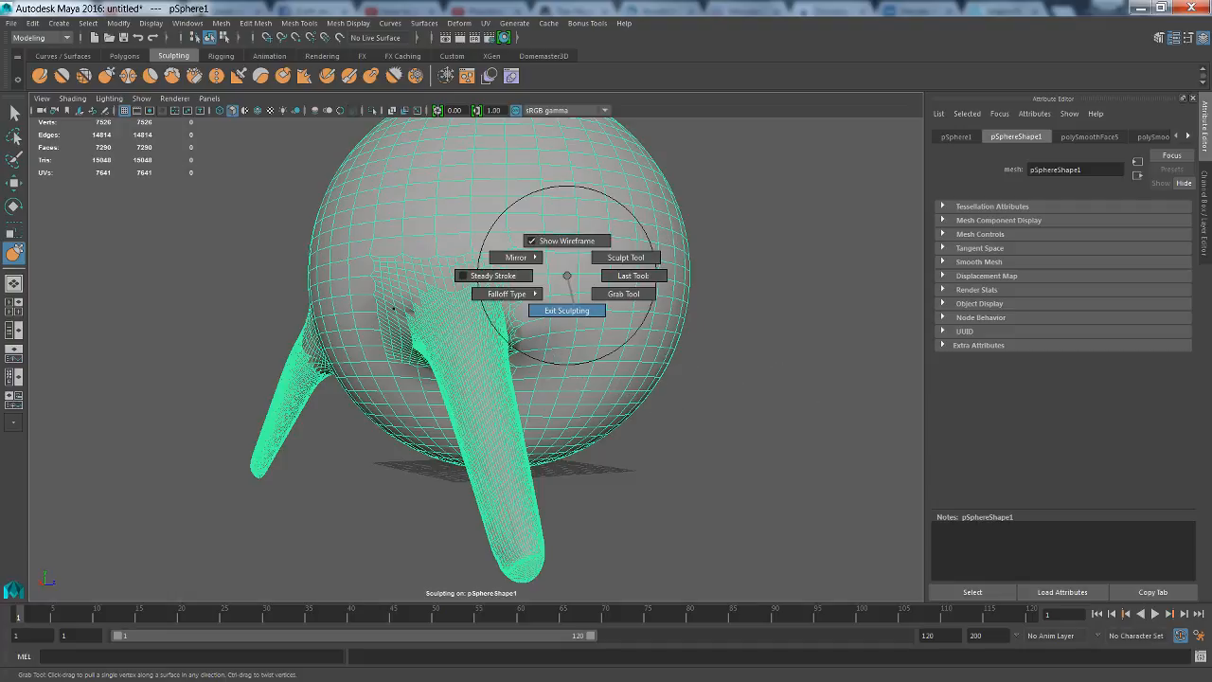
click(568, 311)
right_click(577, 271)
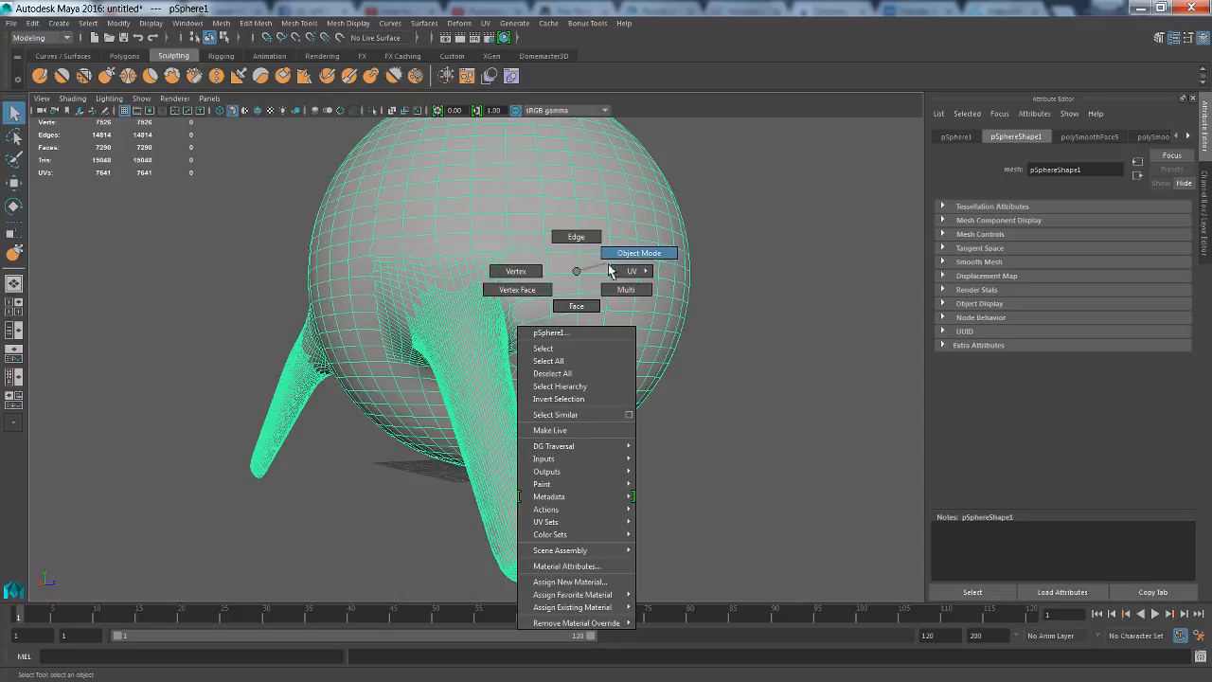
click(620, 253)
click(742, 357)
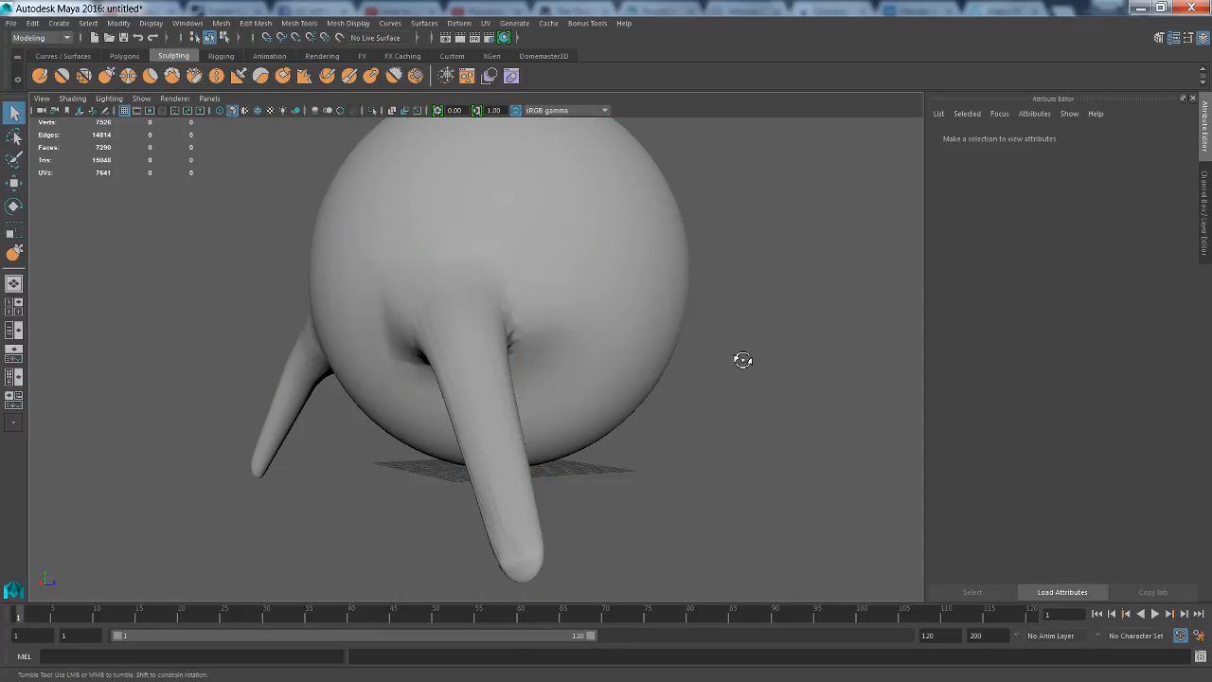
alt+drag(732, 357, 633, 348)
mouse_move(638, 322)
alt+mouse_down()
mouse_move(657, 303)
mouse_move(668, 374)
alt+mouse_up()
mouse_move(537, 341)
alt+mouse_down()
mouse_move(493, 335)
mouse_move(441, 297)
mouse_move(539, 326)
mouse_move(533, 316)
mouse_move(716, 395)
mouse_move(824, 366)
mouse_move(847, 306)
mouse_move(761, 309)
mouse_move(682, 341)
mouse_move(672, 363)
mouse_move(615, 354)
mouse_move(578, 302)
mouse_move(527, 352)
mouse_move(595, 370)
mouse_move(595, 347)
mouse_move(546, 358)
mouse_move(564, 331)
mouse_move(550, 330)
mouse_move(562, 292)
mouse_move(603, 359)
mouse_move(555, 306)
mouse_move(519, 322)
mouse_move(550, 341)
mouse_move(479, 328)
mouse_move(509, 338)
alt+mouse_up()
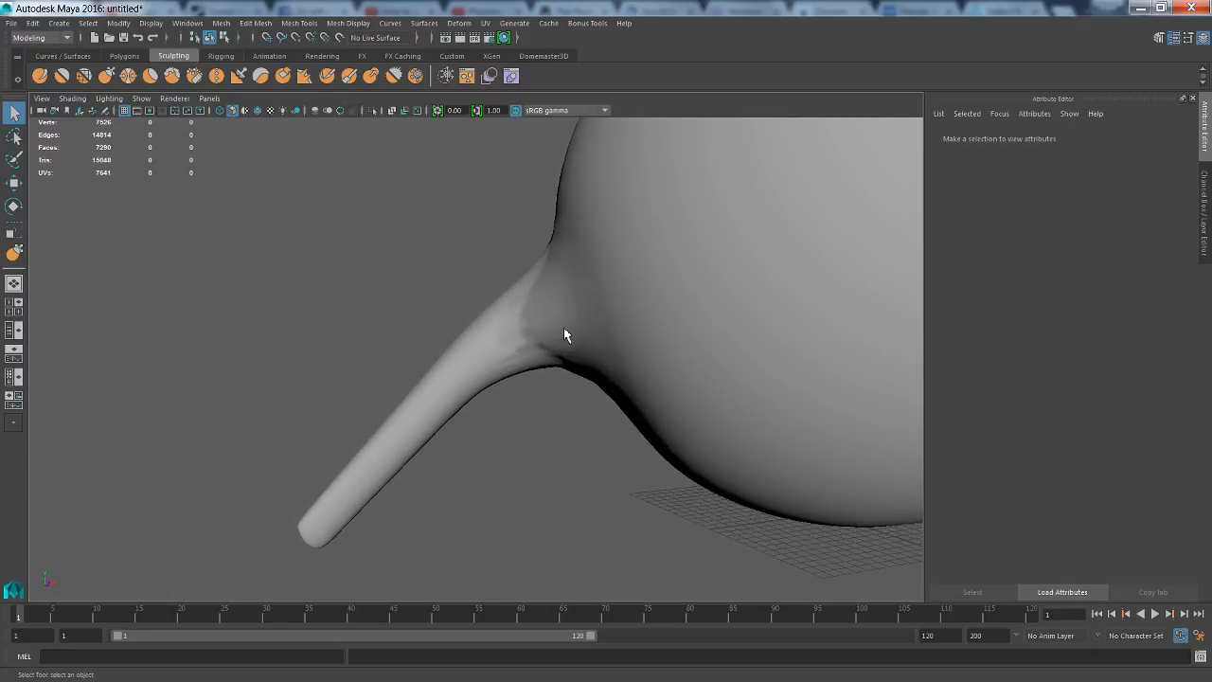
Switch the mesh to face selection and select the body faces surrounding the bases of both mirrored limbs
click(611, 308)
right_drag(502, 319, 502, 354)
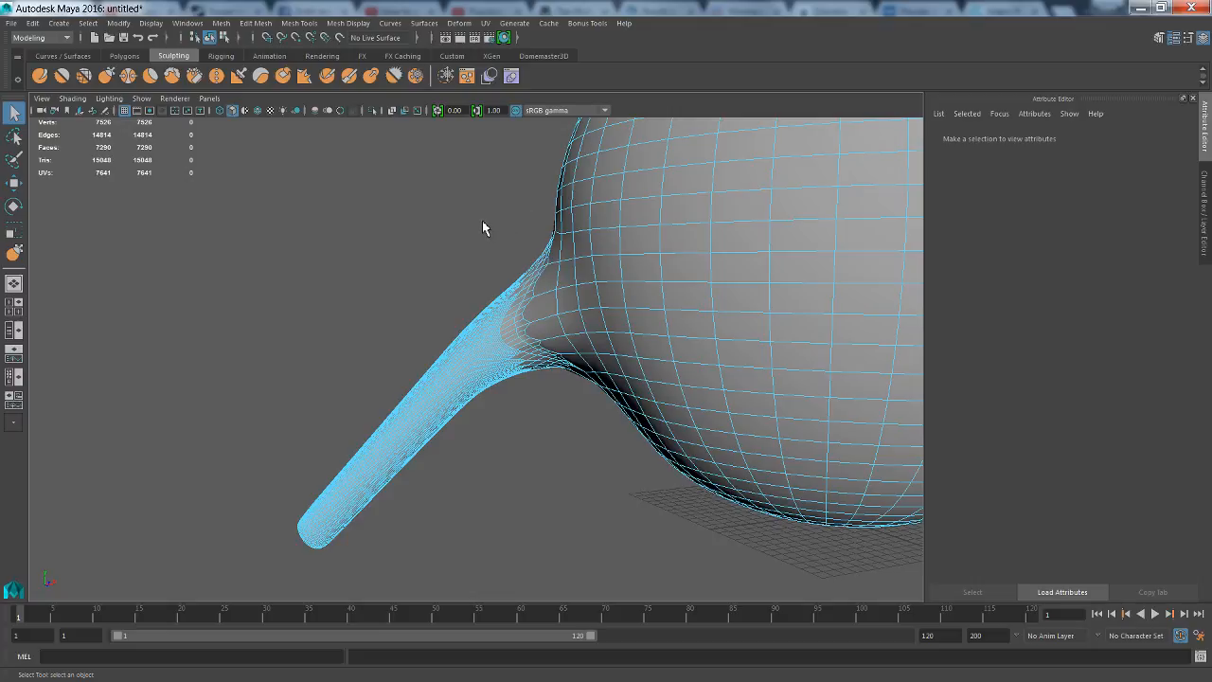
drag(482, 227, 661, 437)
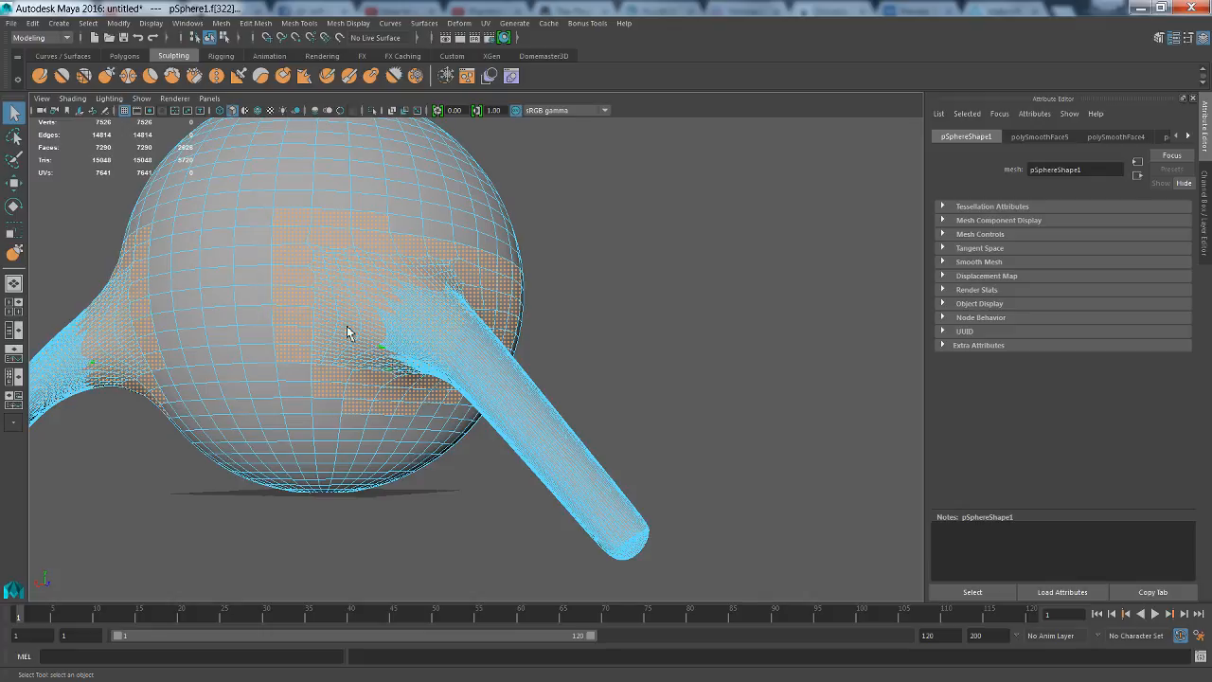
Check the face selection around both limb bases from several sides and apply Smooth to it with 1 division
mouse_move(227, 341)
alt+mouse_down()
mouse_move(341, 385)
mouse_move(381, 362)
mouse_move(376, 341)
mouse_move(401, 347)
mouse_move(406, 366)
mouse_move(156, 380)
mouse_move(112, 352)
mouse_move(188, 329)
mouse_move(242, 347)
alt+mouse_up()
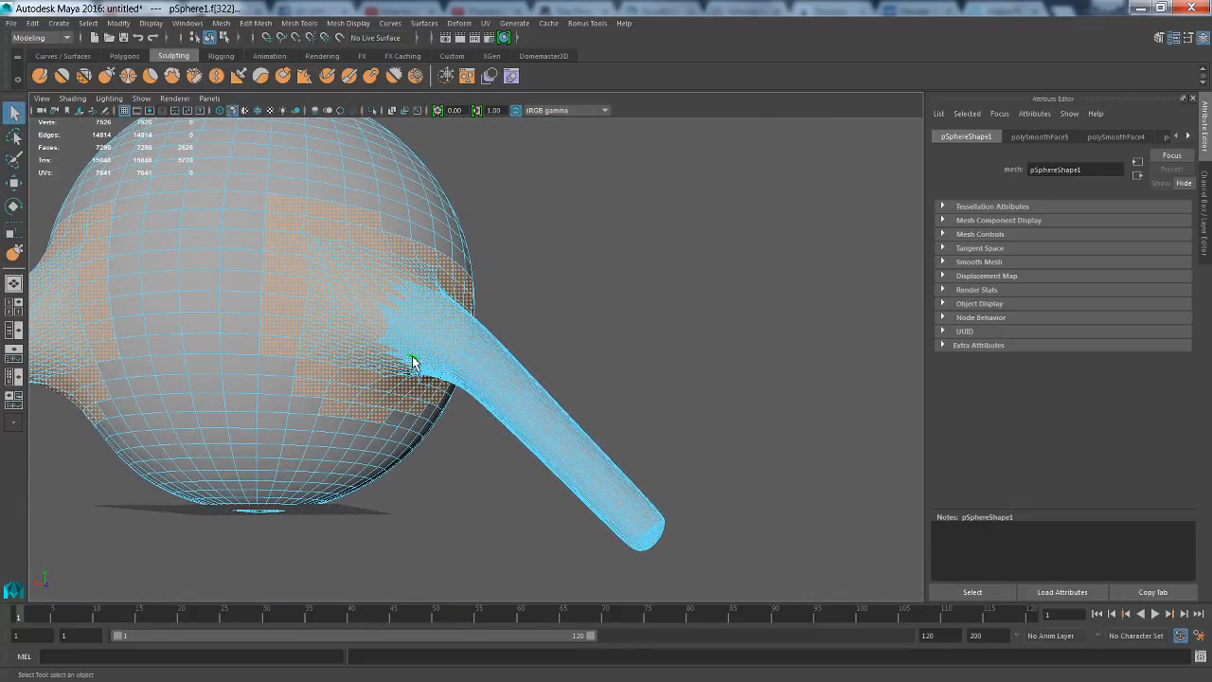
scroll(437, 353, up, 3)
scroll(426, 347, down, 5)
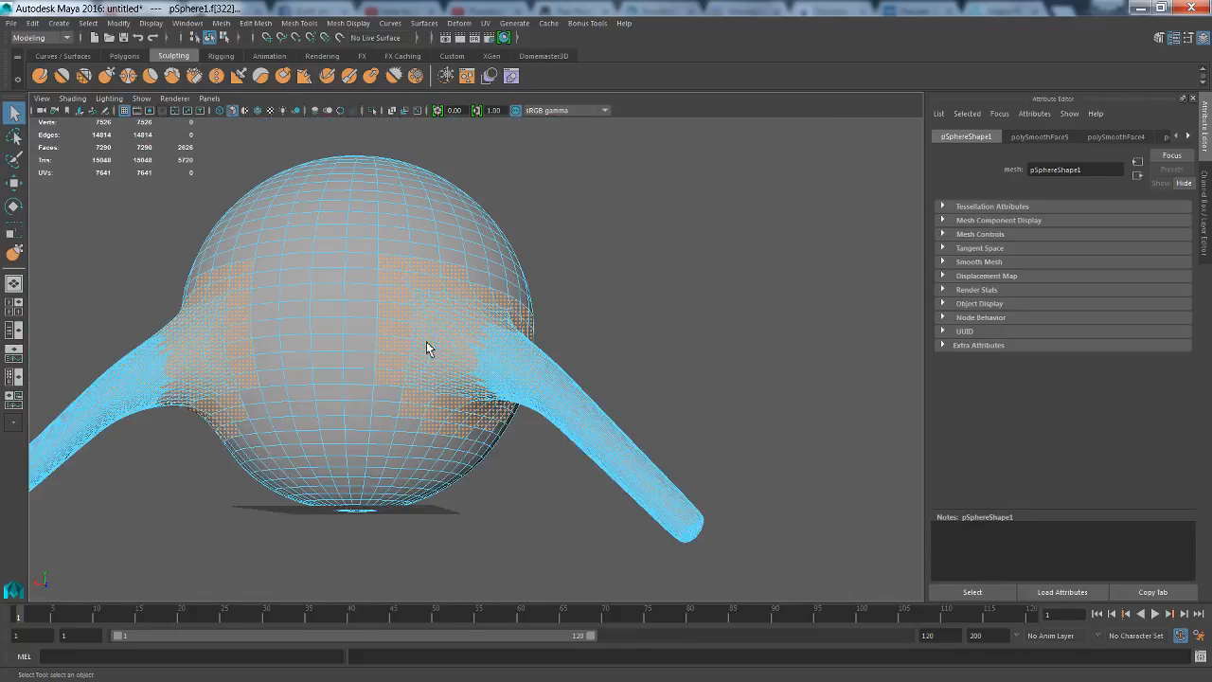
alt+drag(426, 348, 442, 378)
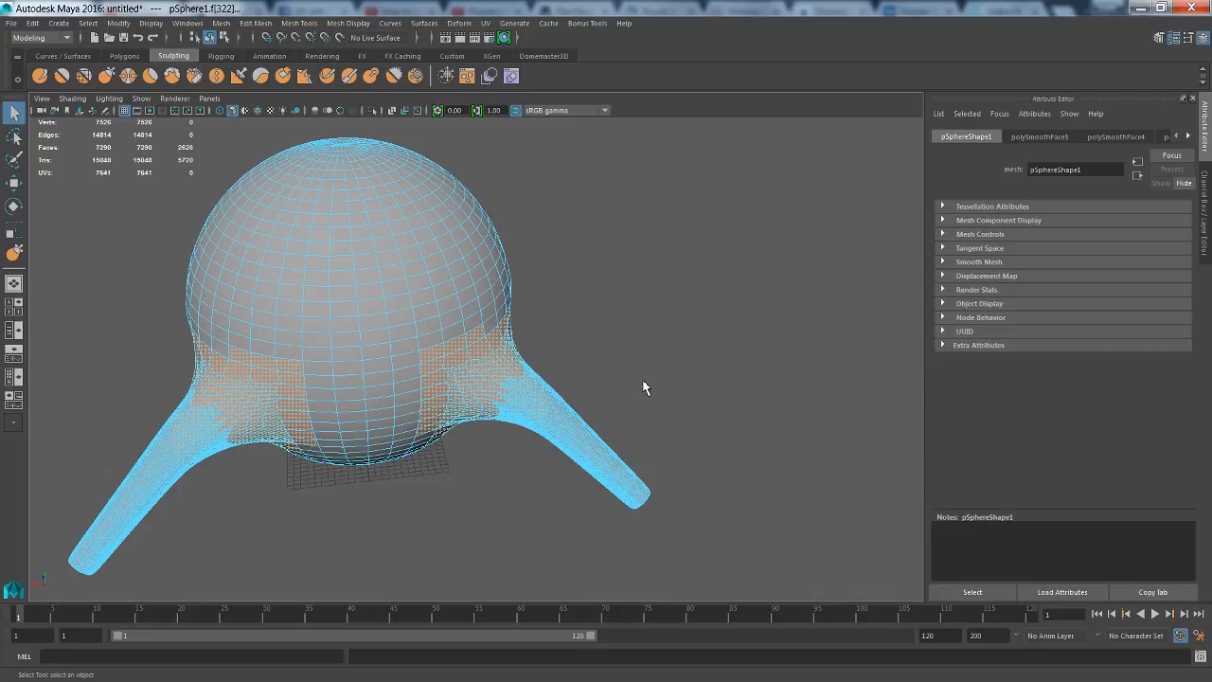
alt+drag(643, 388, 603, 373)
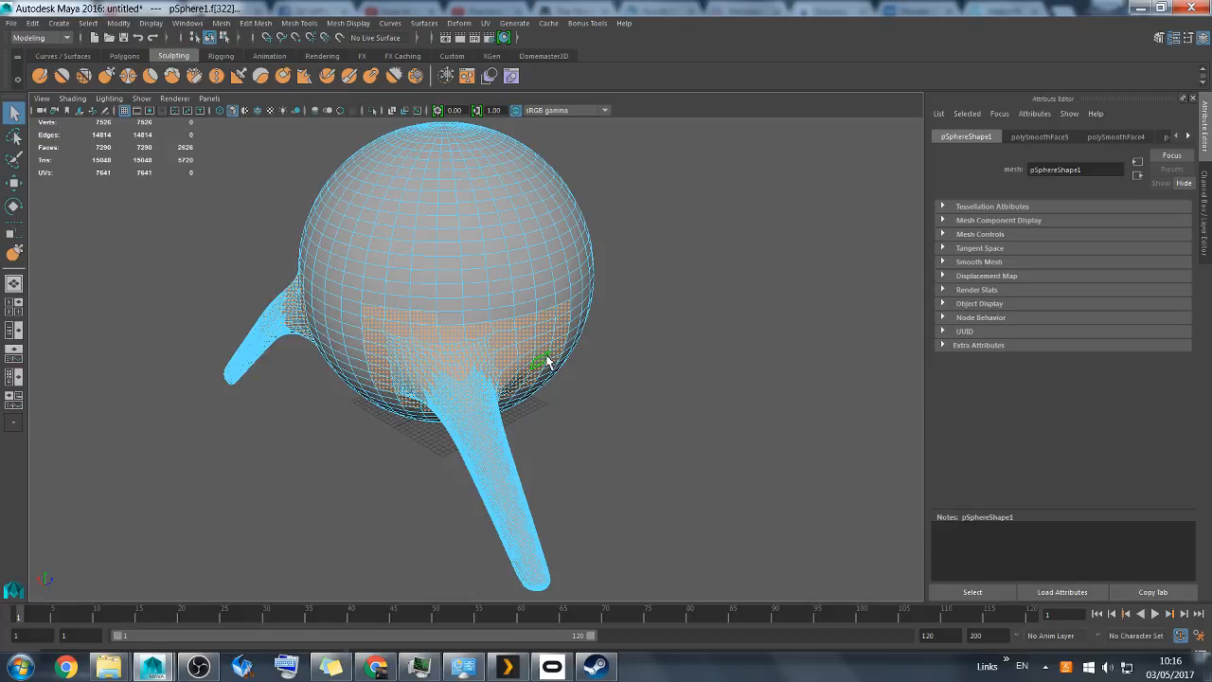
alt+drag(602, 376, 630, 364)
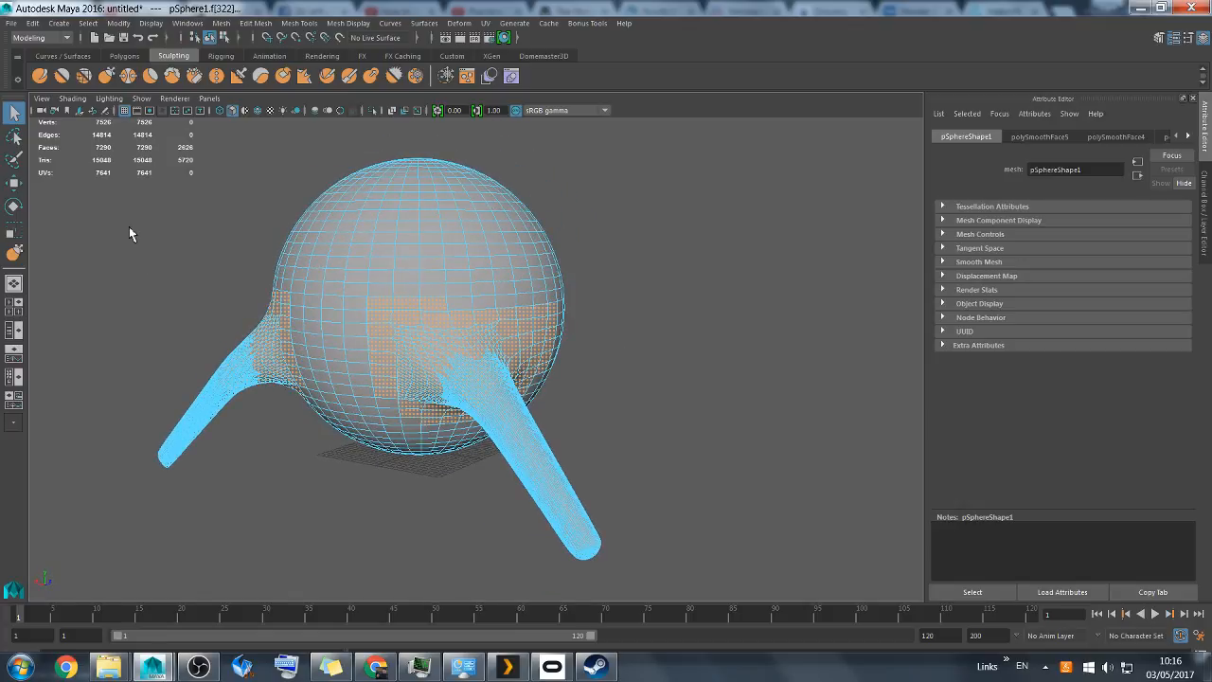
click(221, 23)
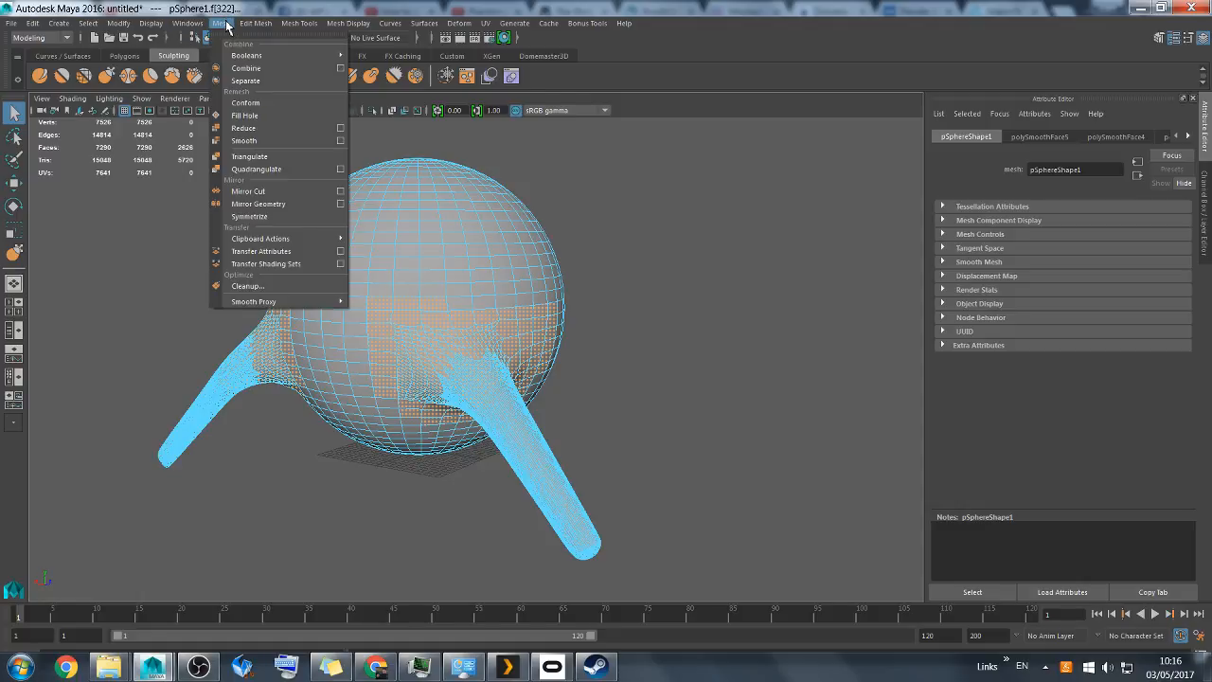
click(267, 140)
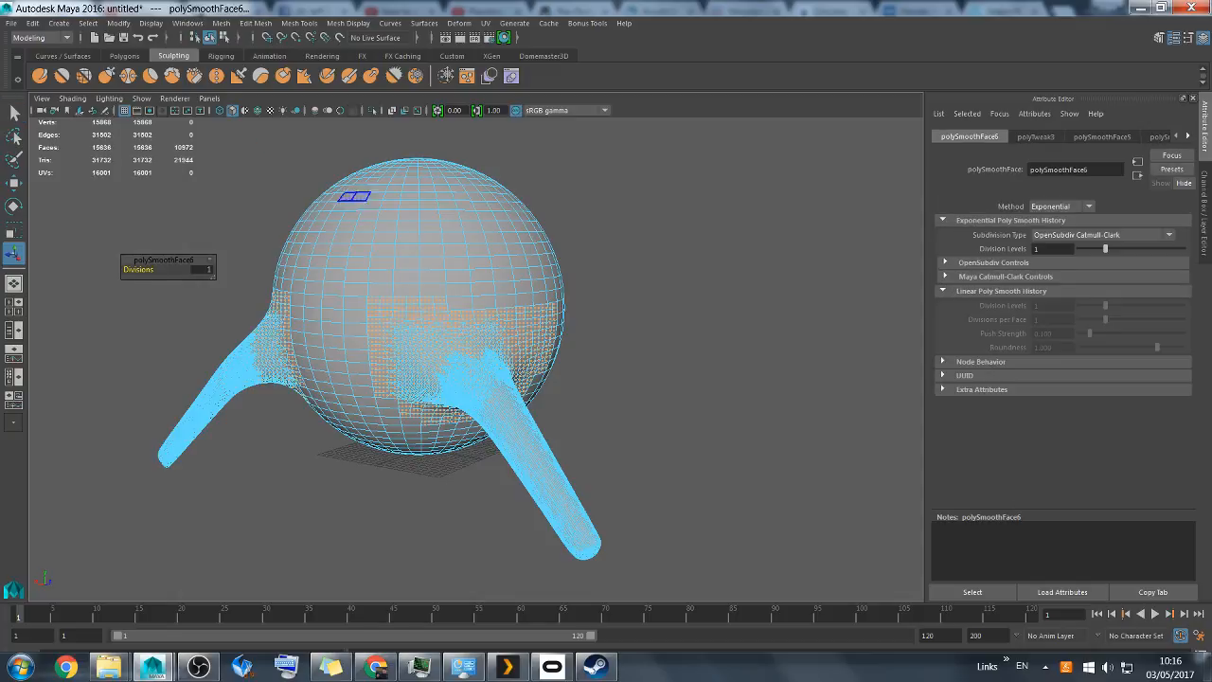
alt+drag(657, 368, 526, 383)
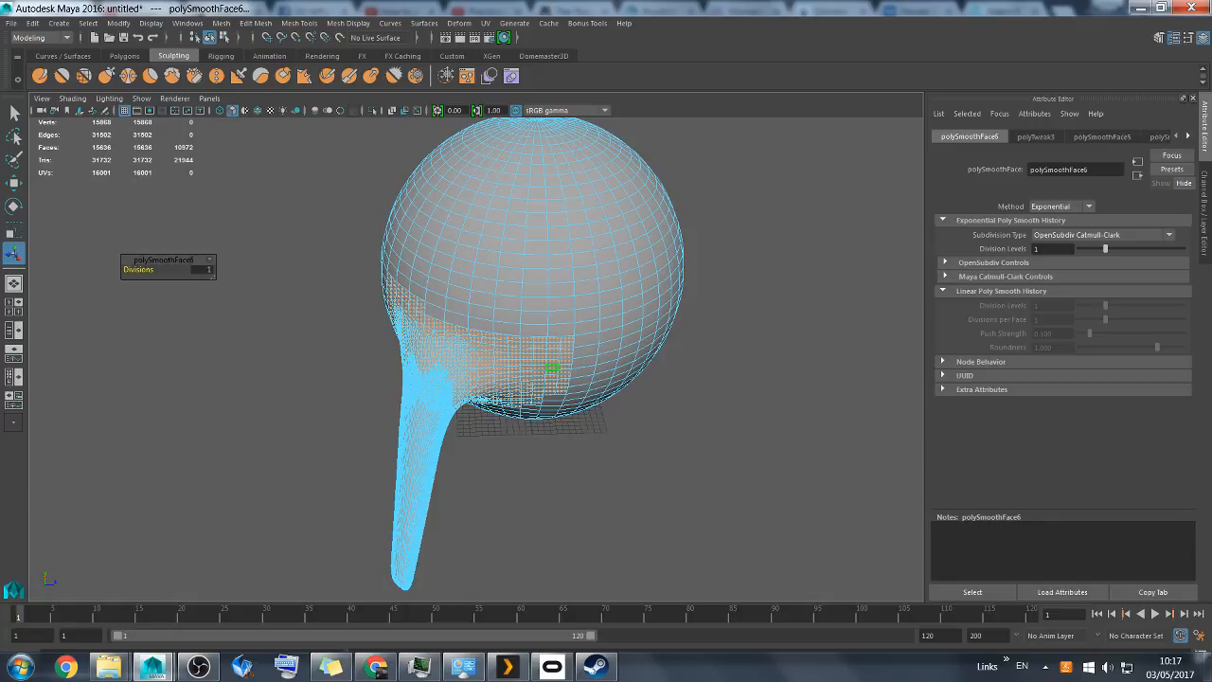
alt+drag(533, 372, 486, 357)
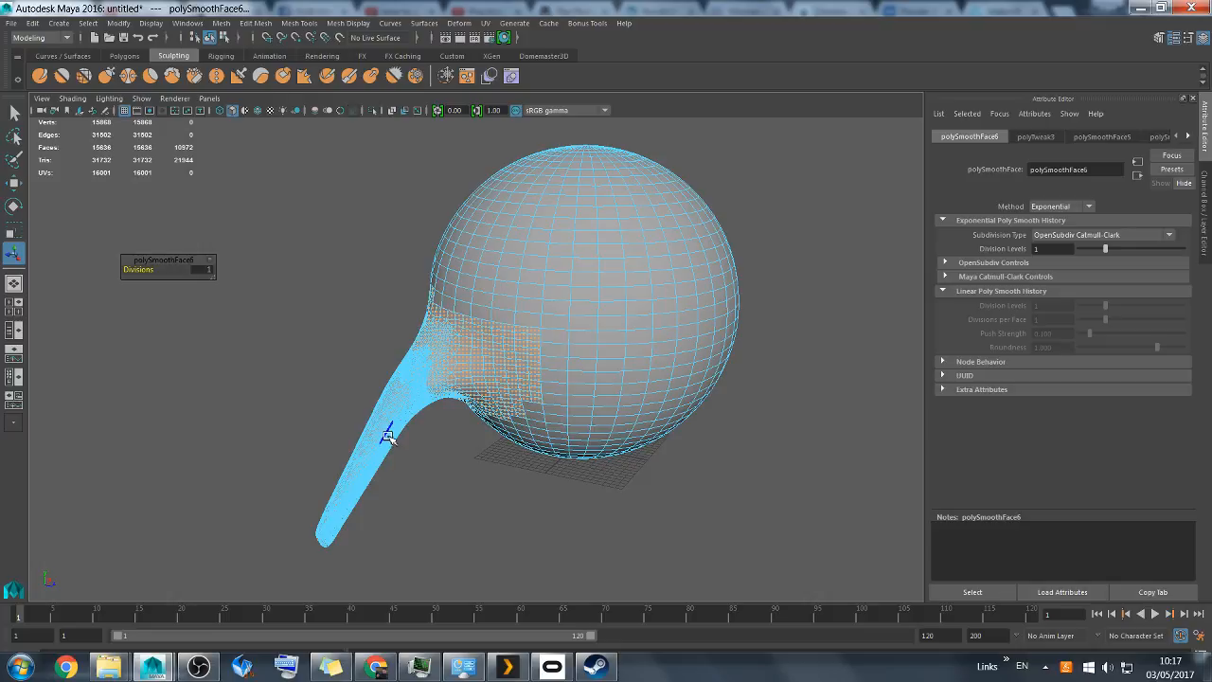
alt+drag(343, 455, 425, 436)
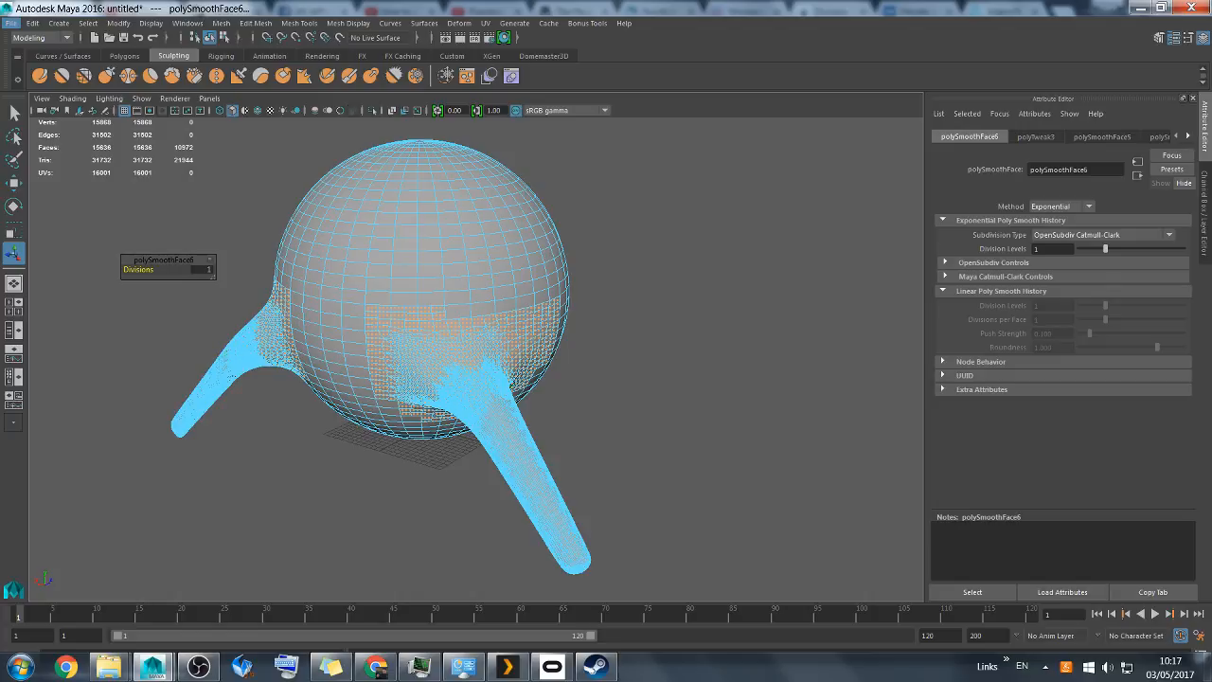
mouse_move(583, 441)
alt+mouse_down()
mouse_move(506, 303)
mouse_move(590, 441)
mouse_move(622, 433)
mouse_move(631, 449)
mouse_move(587, 443)
alt+mouse_up()
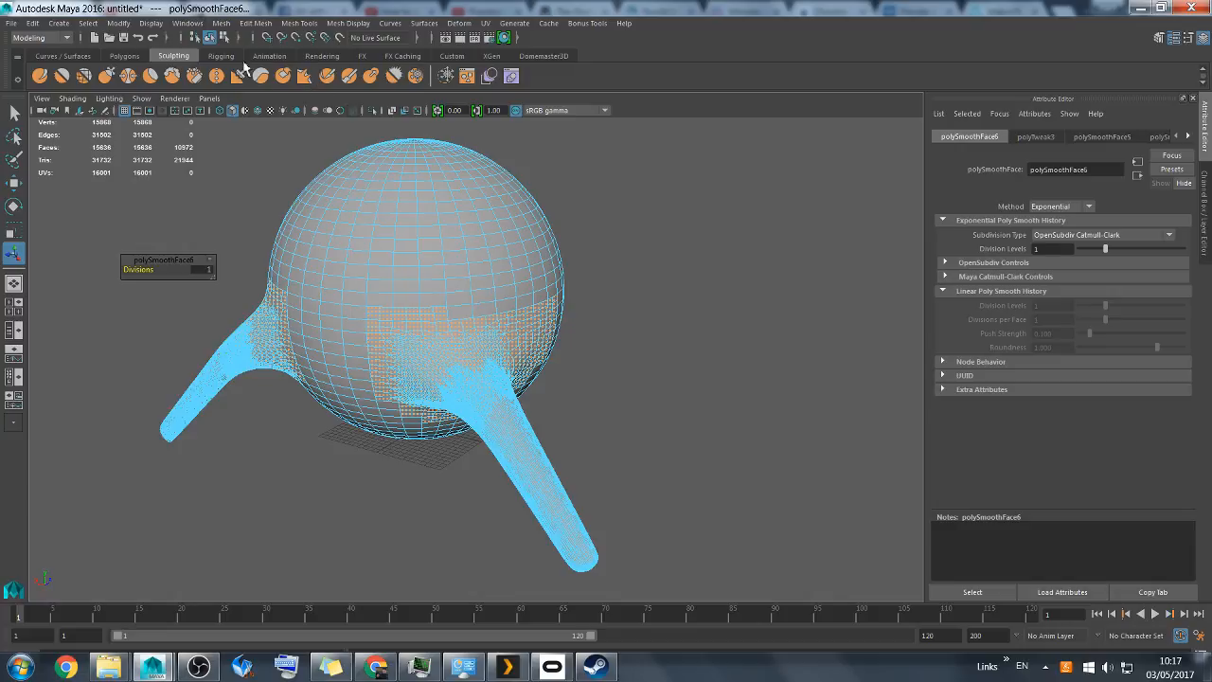
click(428, 25)
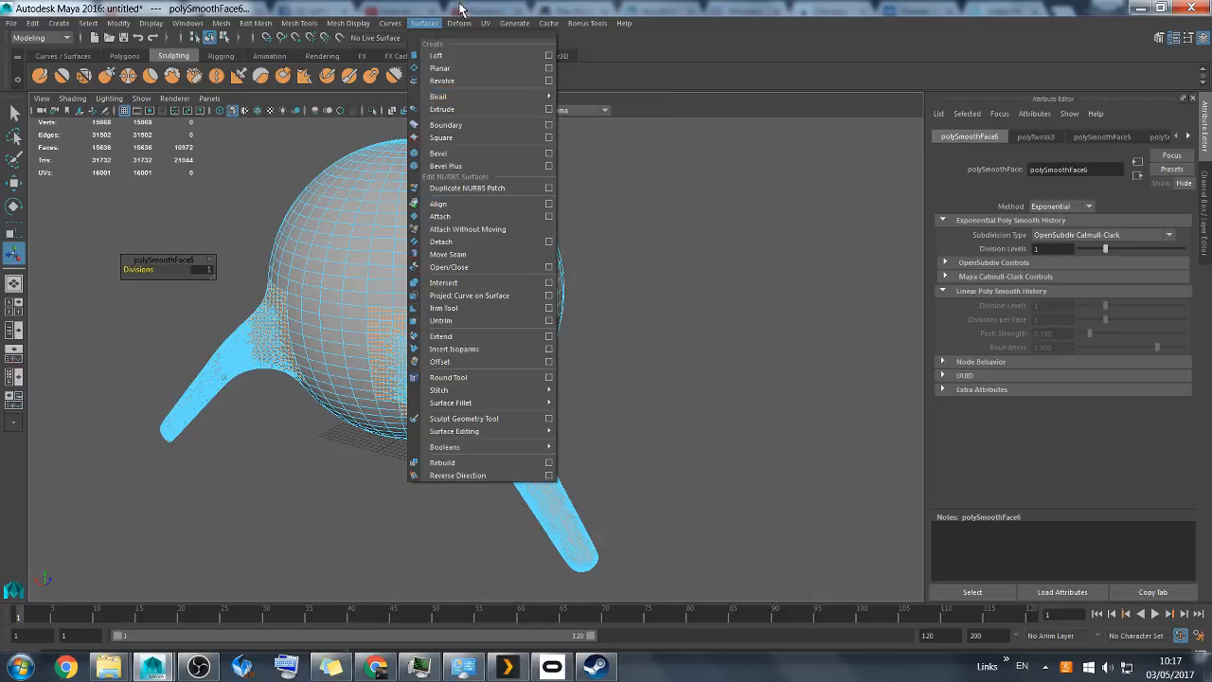
mouse_move(459, 22)
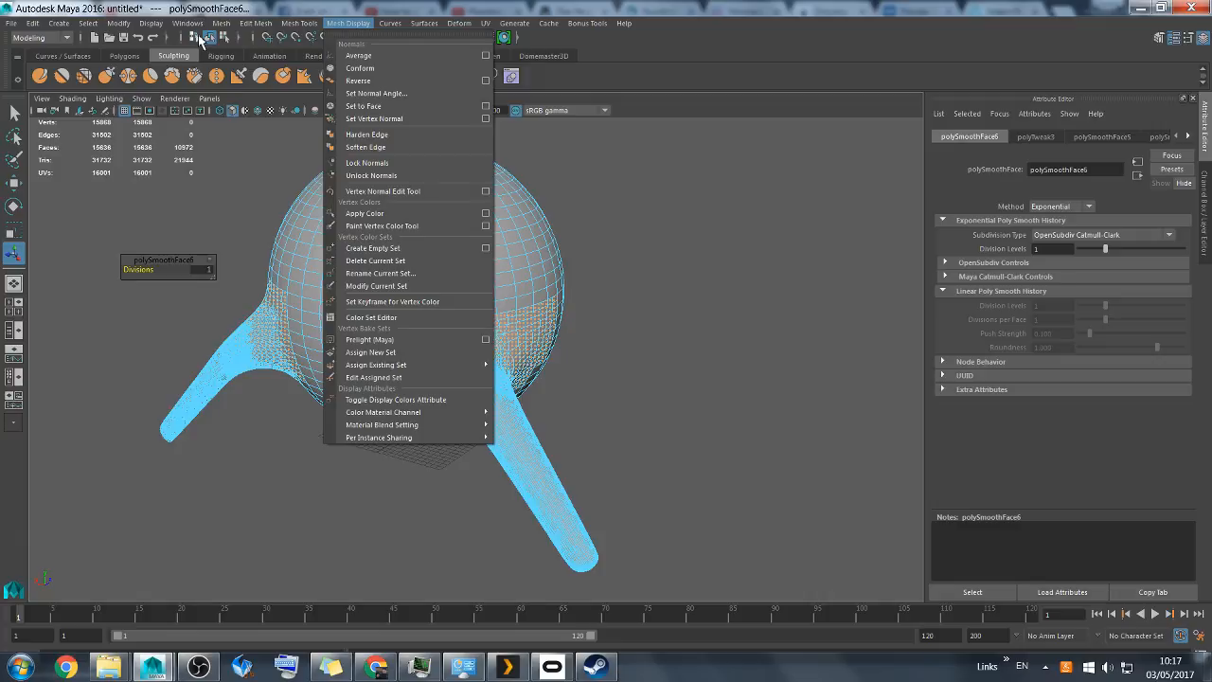
click(30, 38)
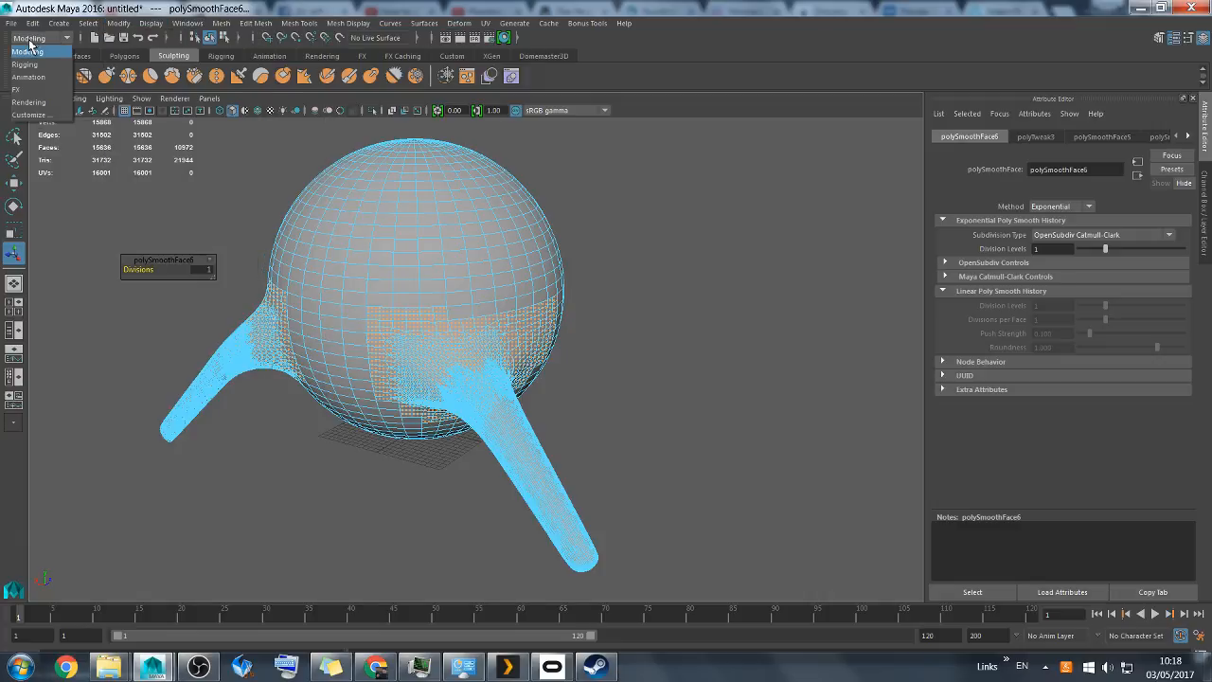
click(38, 53)
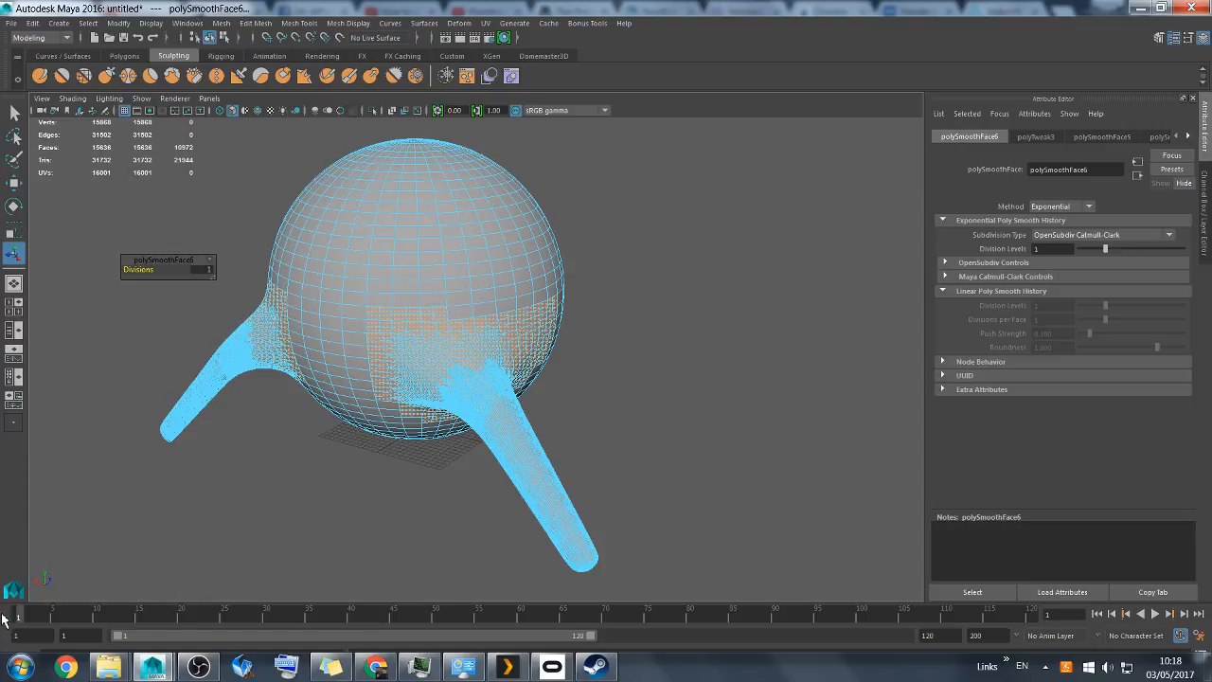
Open the Windows Magnifier to enlarge the area around the pointer
click(21, 667)
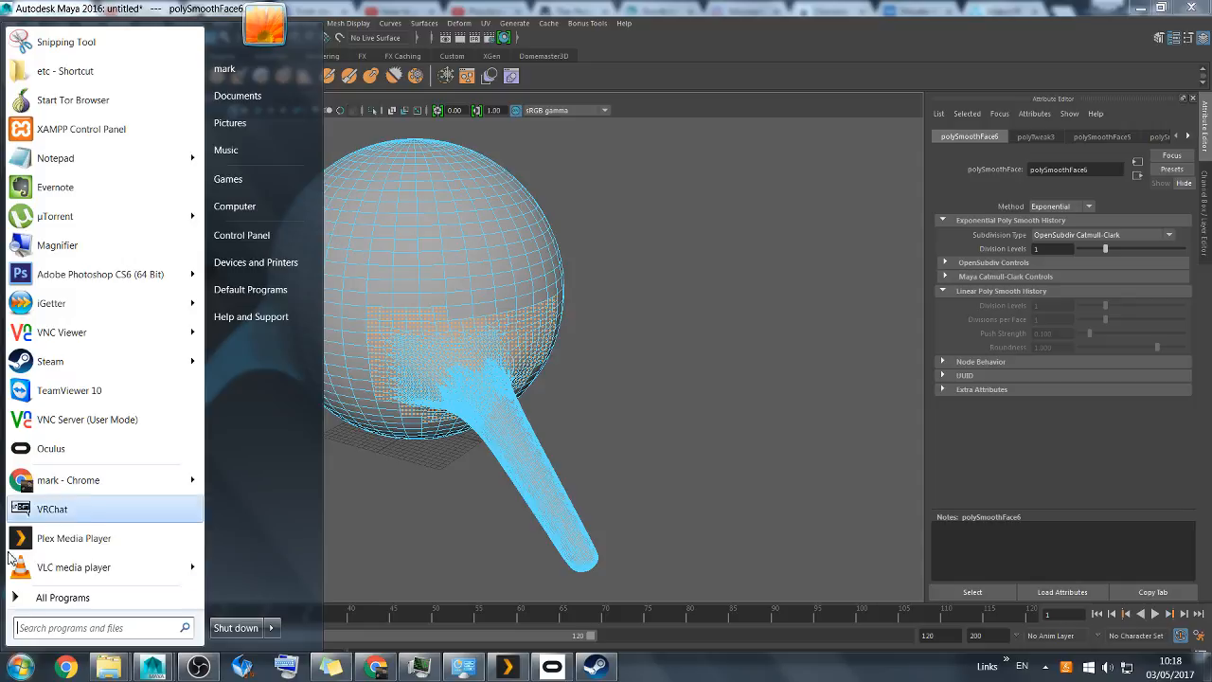
click(61, 253)
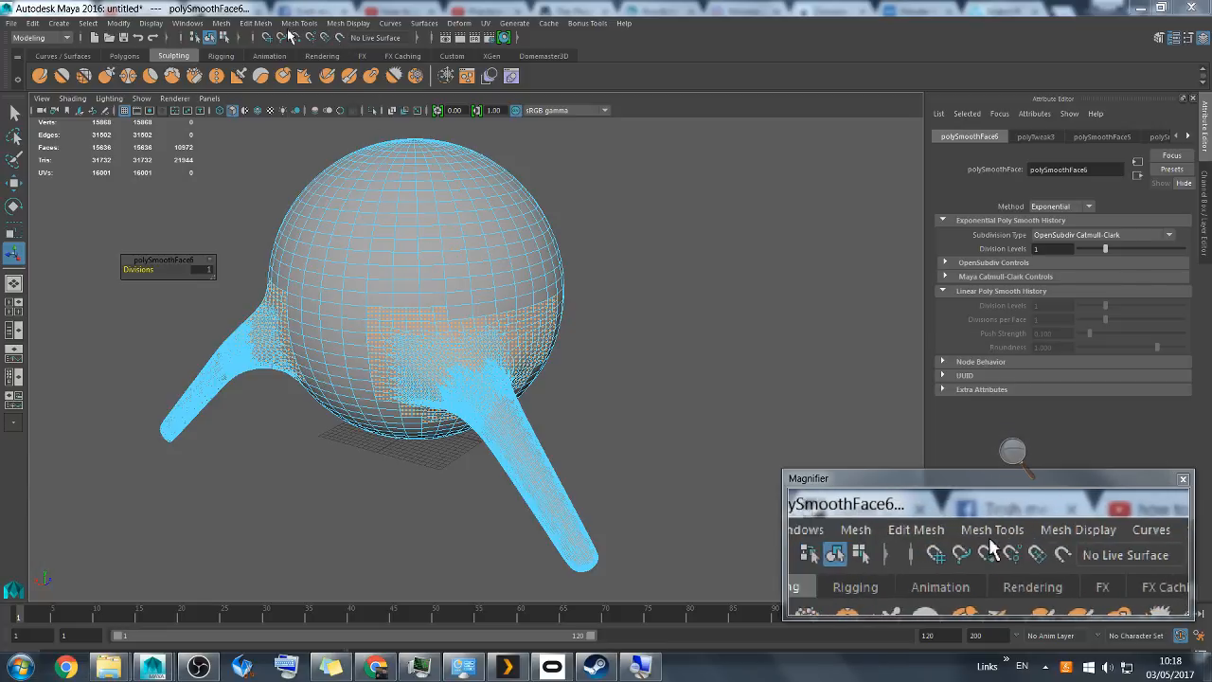
Invert the face selection on the mesh and isolate the selected faces in the viewport
click(88, 25)
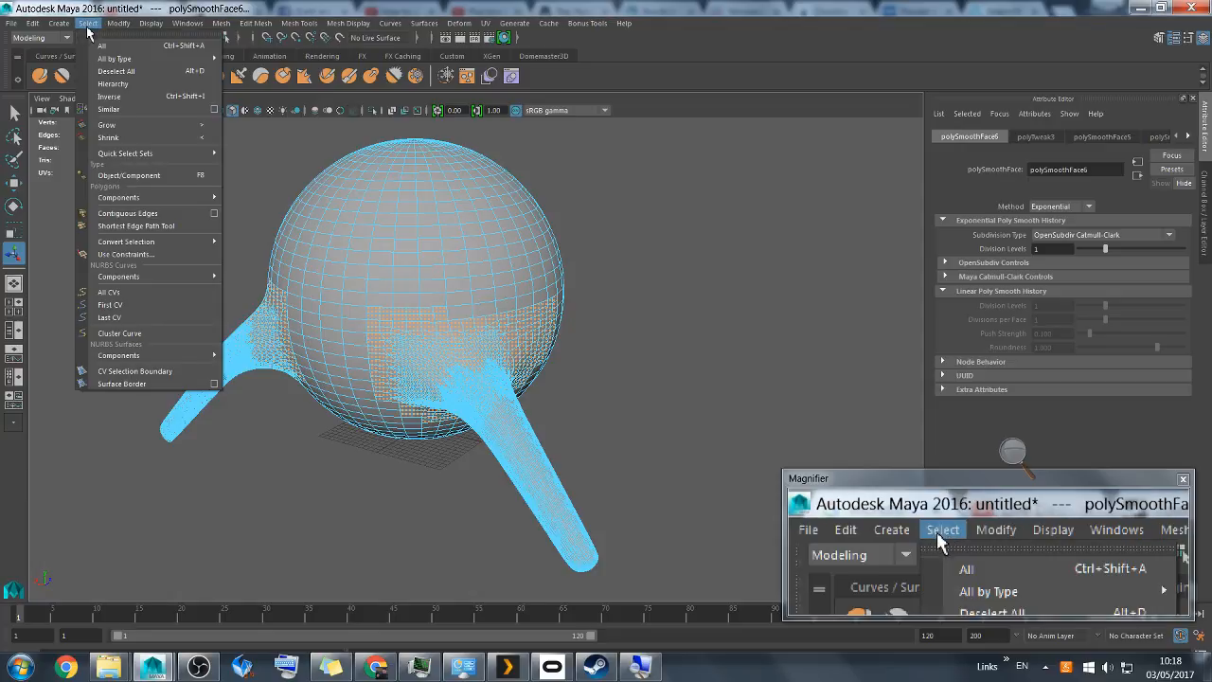
click(131, 100)
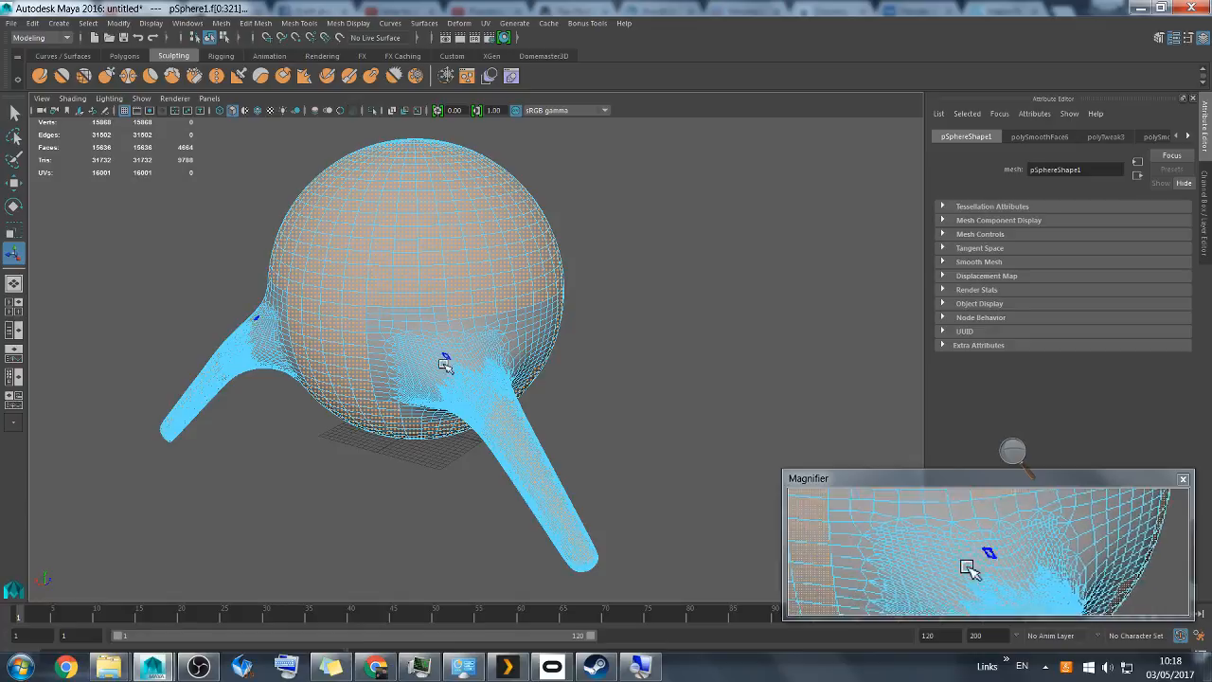
click(521, 329)
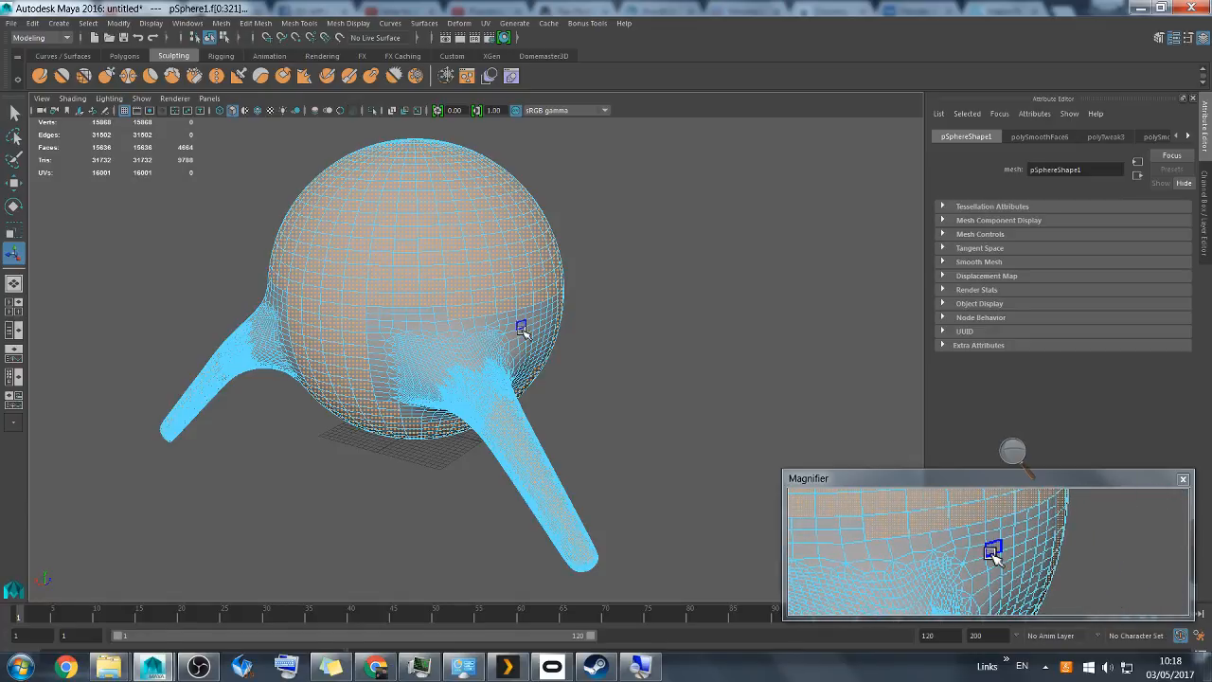
click(374, 112)
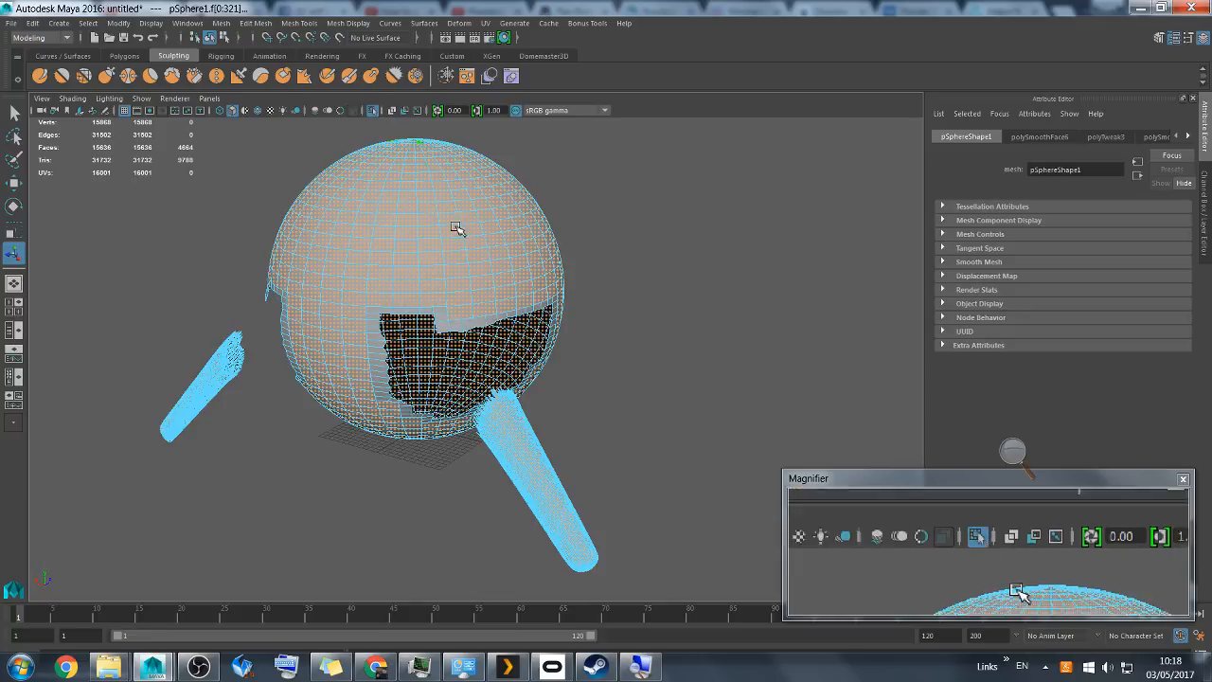
Remove all faces of the spherical body from the selection, keeping only the faces of the two limbs selected
mouse_move(632, 328)
alt+mouse_down()
mouse_move(615, 311)
mouse_move(622, 297)
mouse_move(693, 329)
alt+mouse_up()
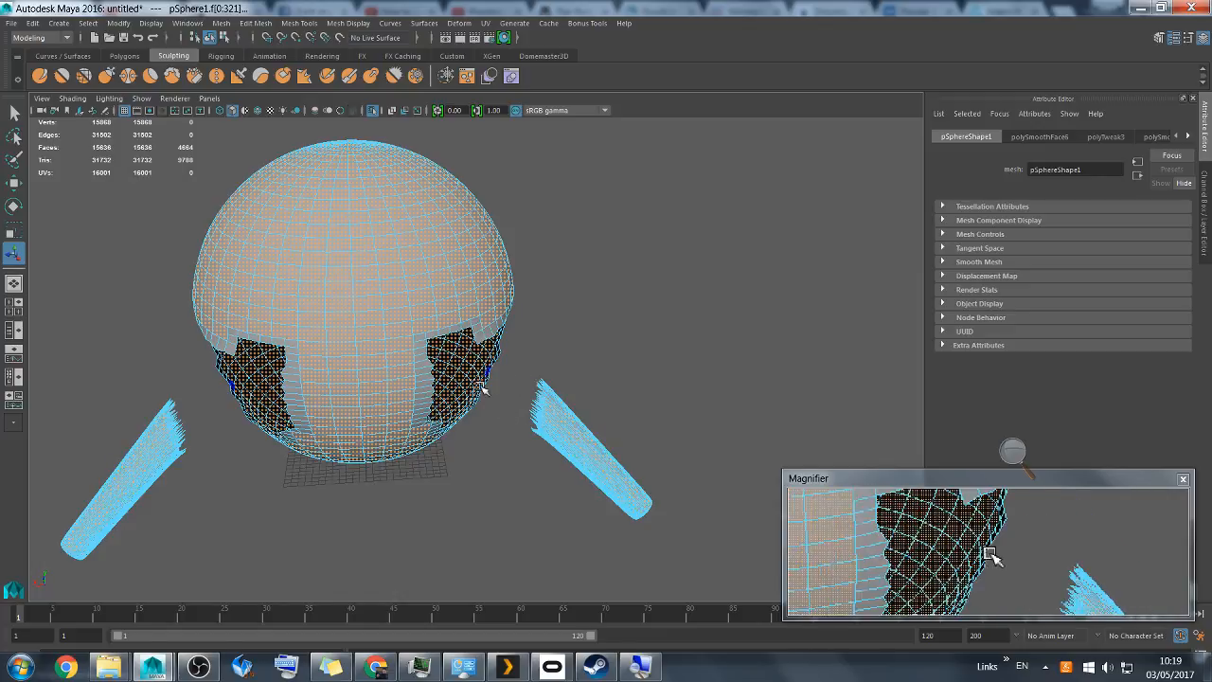
mouse_move(632, 342)
alt+mouse_down()
mouse_move(609, 332)
mouse_move(632, 318)
alt+mouse_up()
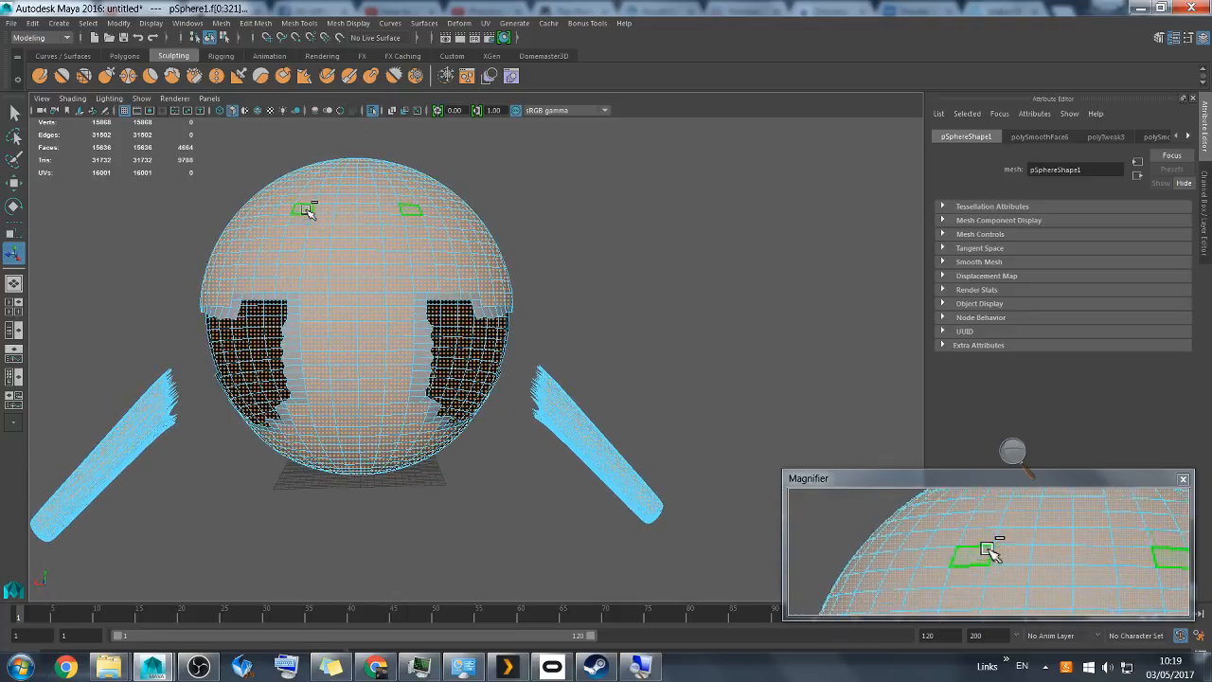
ctrl+drag(305, 207, 452, 367)
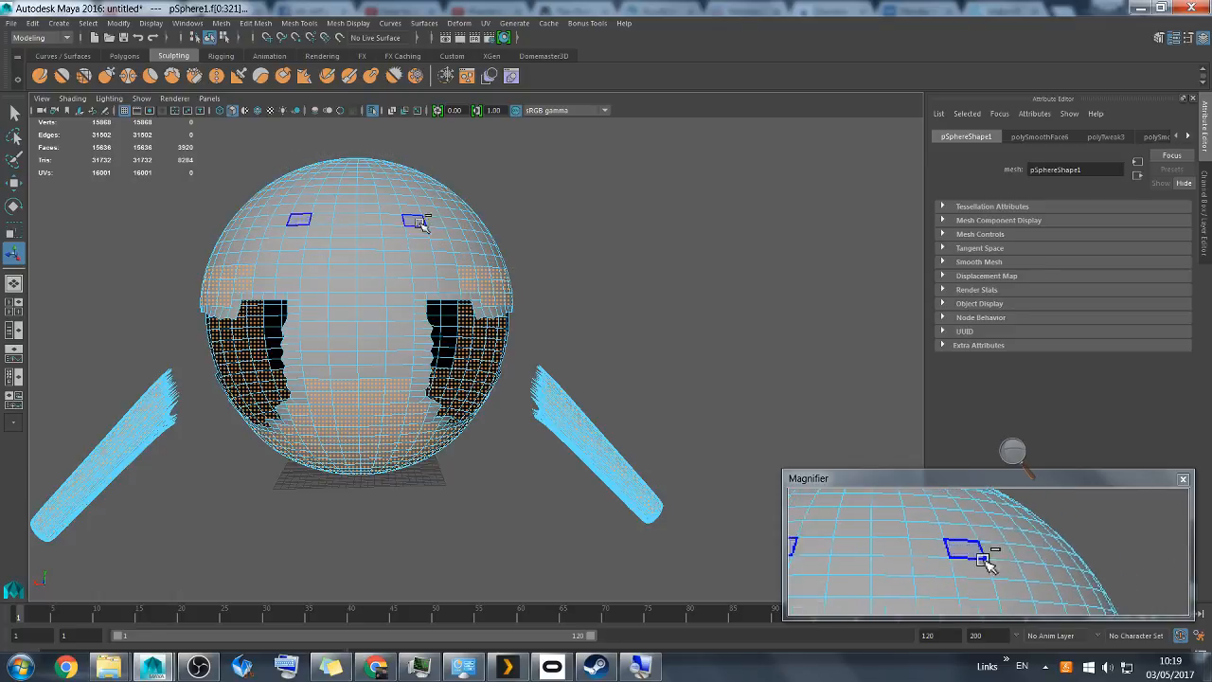
ctrl+drag(547, 325, 549, 331)
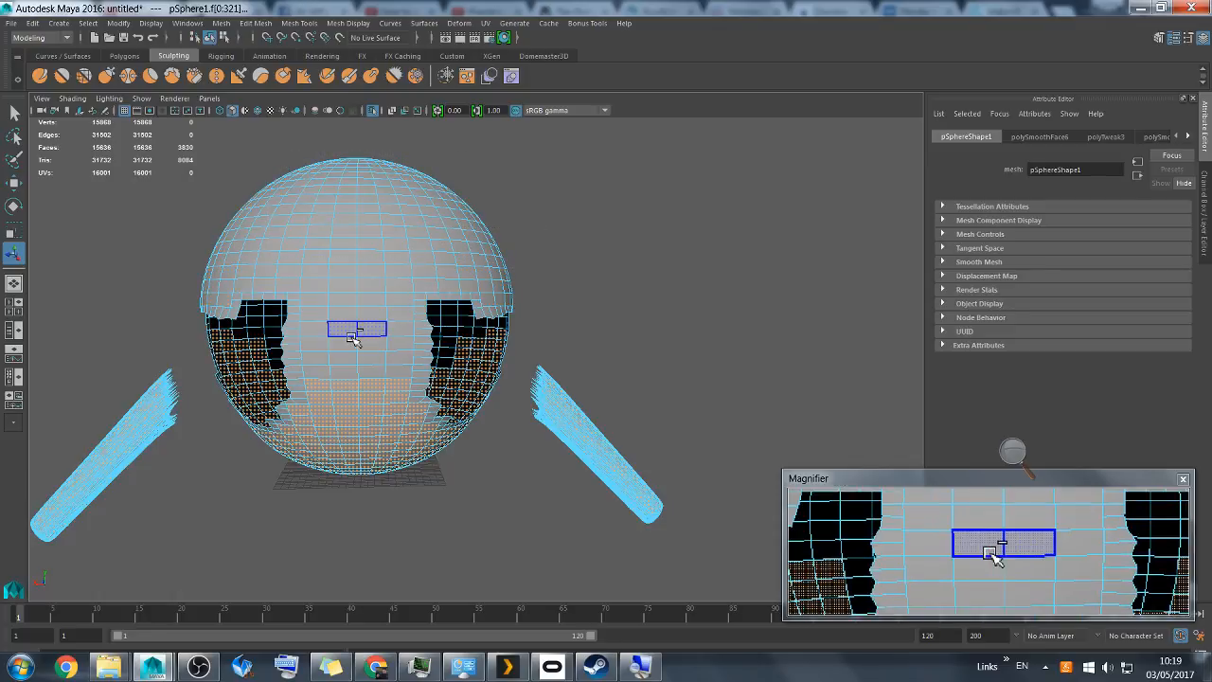
ctrl+drag(332, 423, 473, 518)
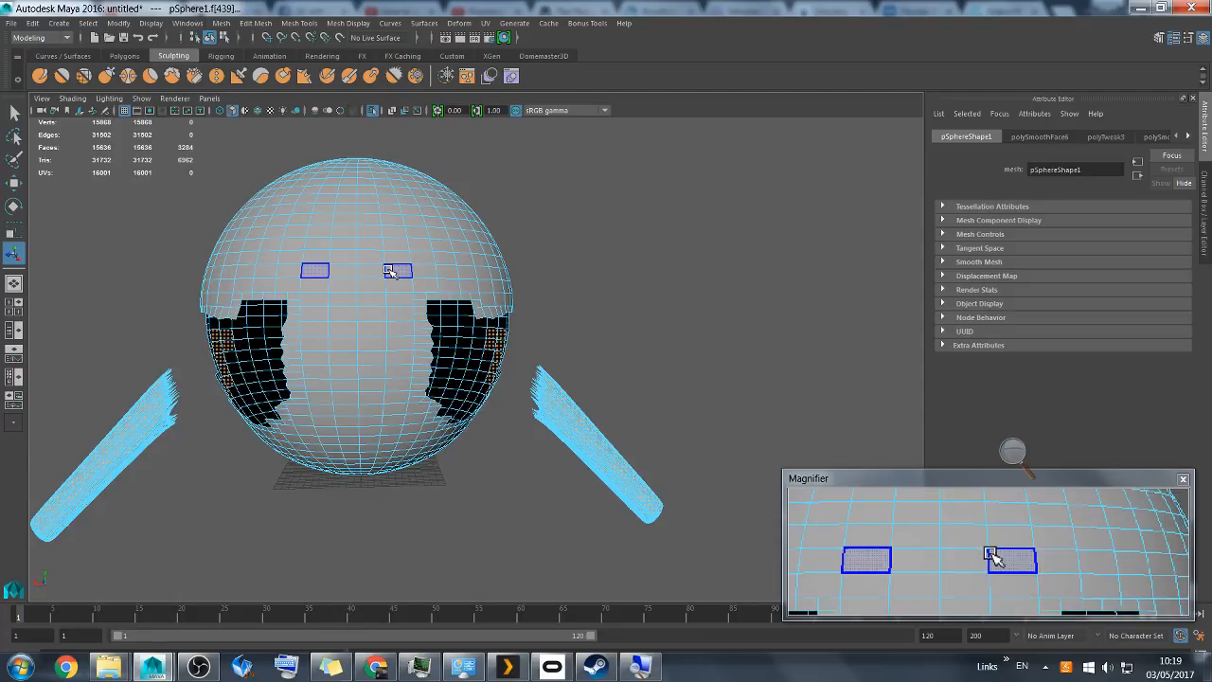
ctrl+drag(345, 140, 467, 537)
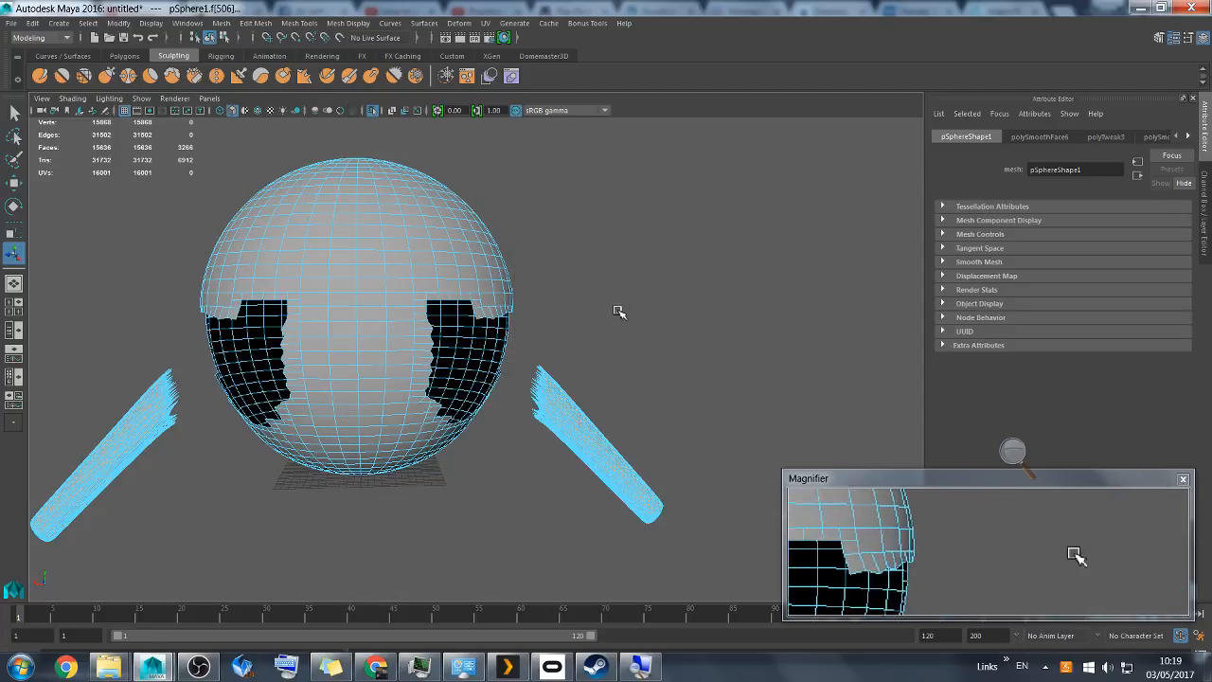
Refresh the viewport isolation so that it shows only the selected limb faces
alt+drag(619, 312, 455, 198)
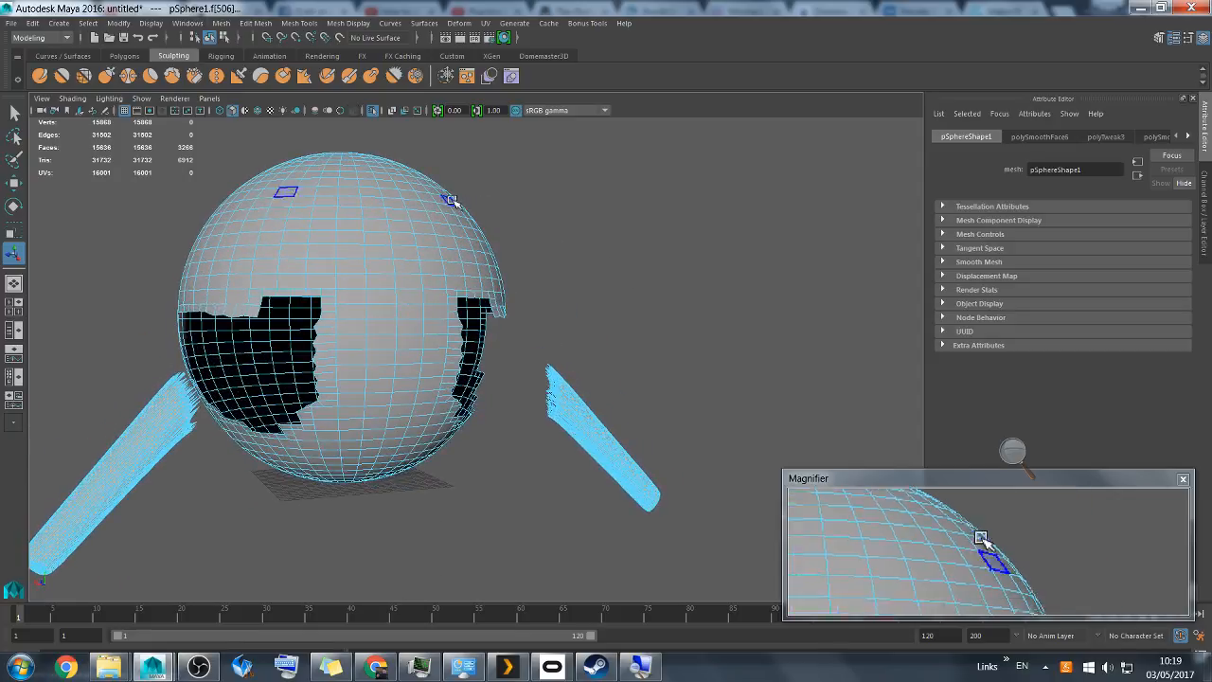
click(374, 112)
click(373, 112)
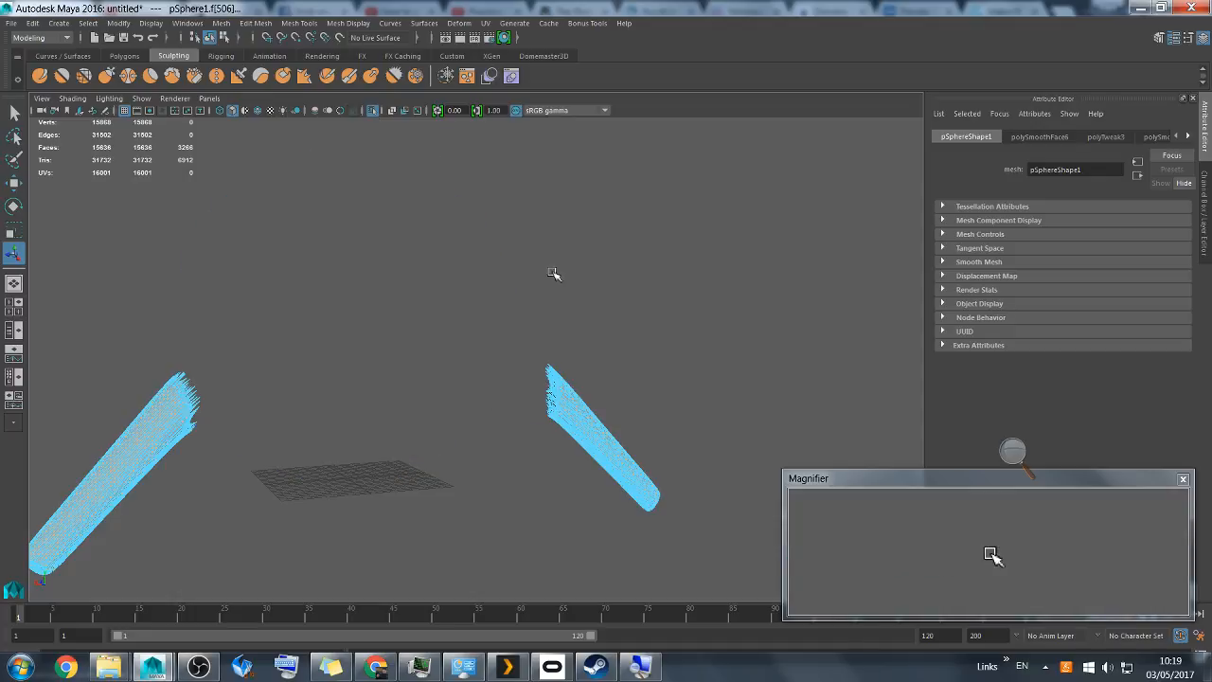
Check the isolated limb faces up close and apply Smooth to them with 1 division
alt+drag(555, 271, 492, 285)
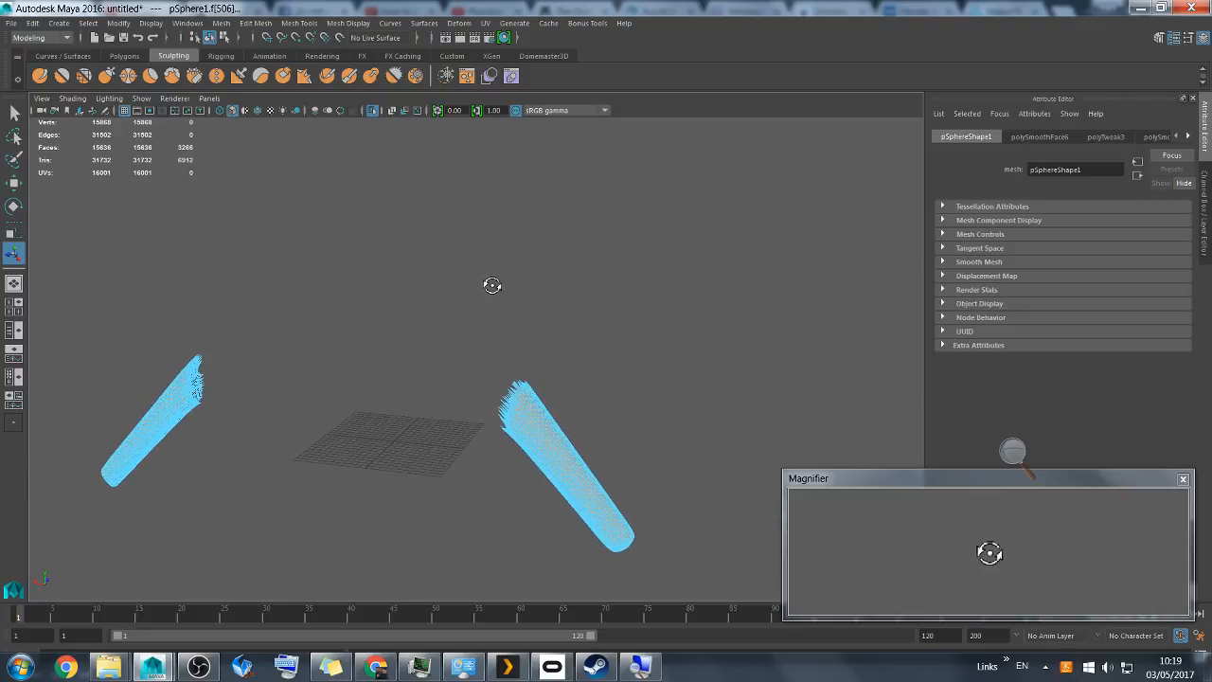
alt+right_drag(527, 440, 598, 489)
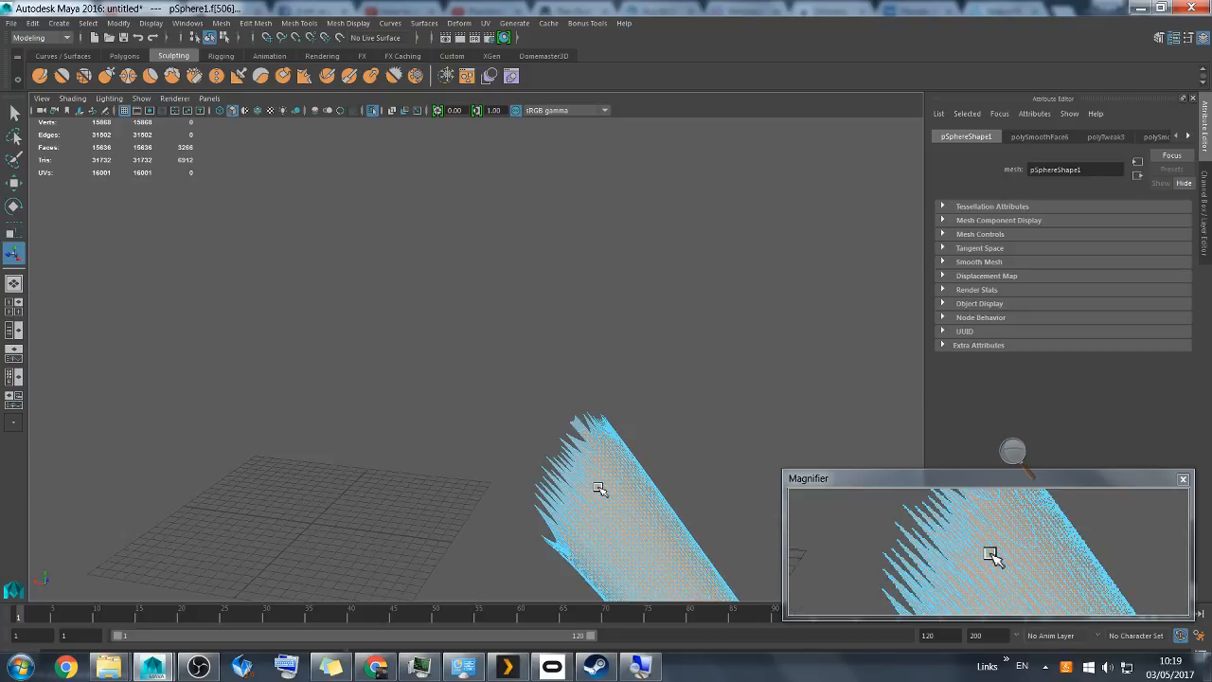
alt+drag(598, 489, 593, 448)
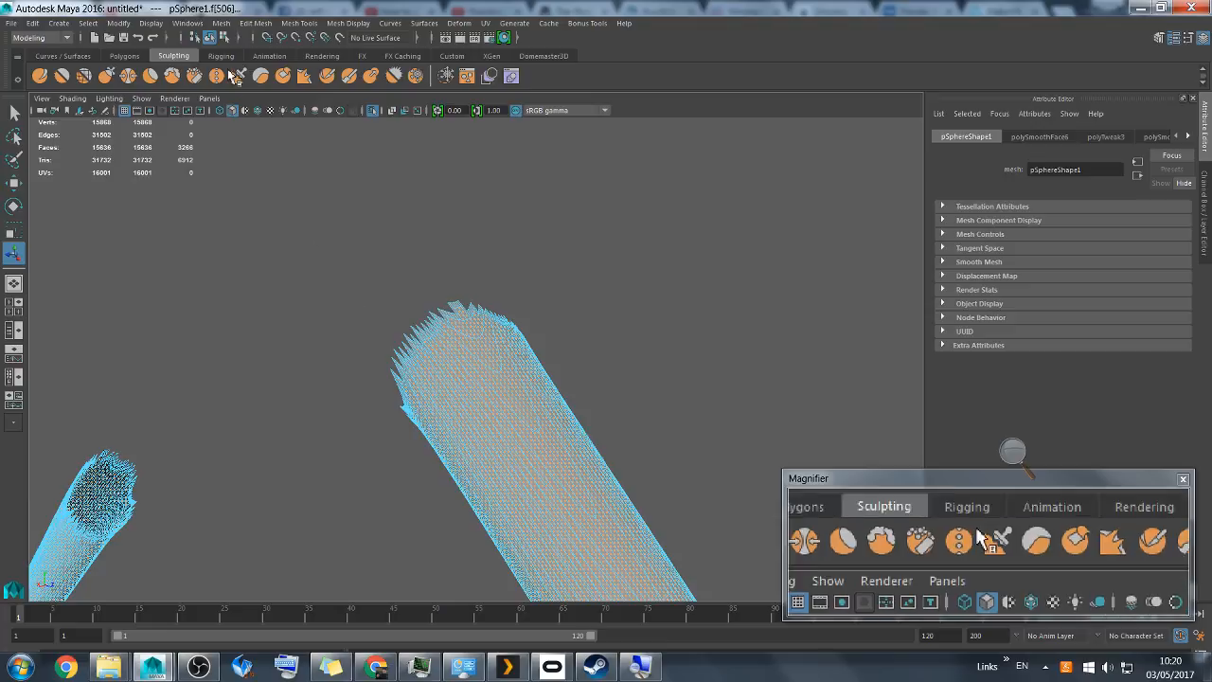
click(224, 25)
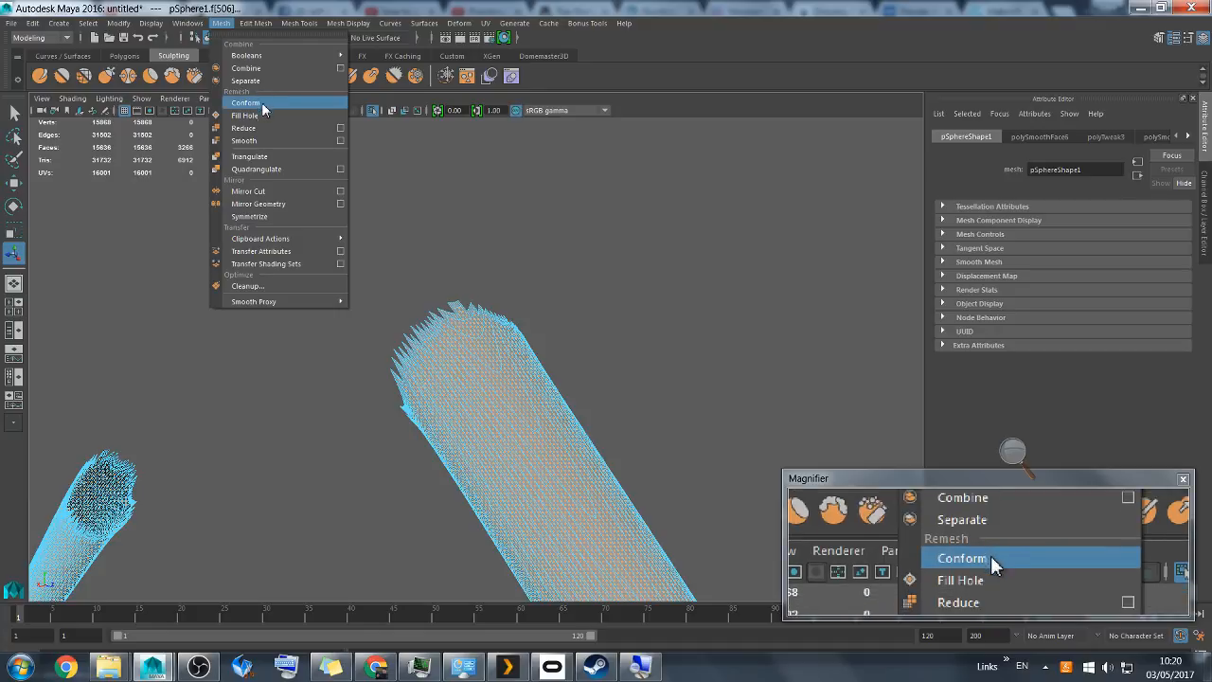
click(267, 141)
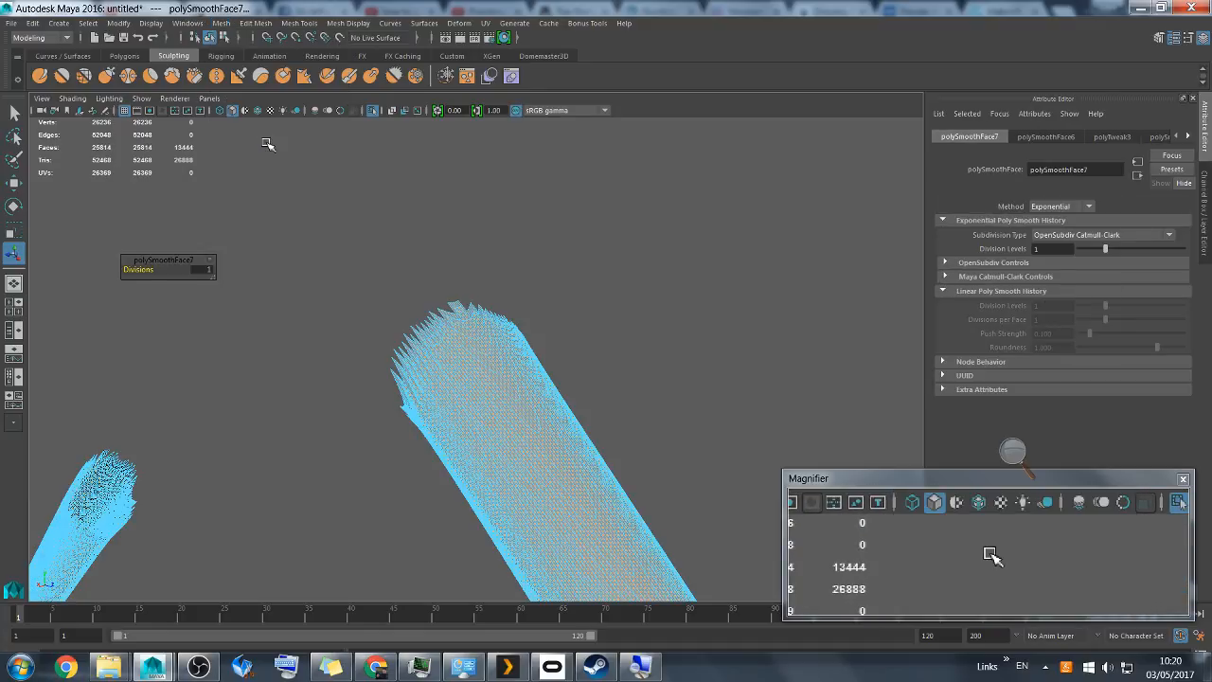
End the viewport isolation and return the whole mesh to object mode with nothing selected
alt+drag(415, 242, 660, 300)
scroll(606, 300, down, 4)
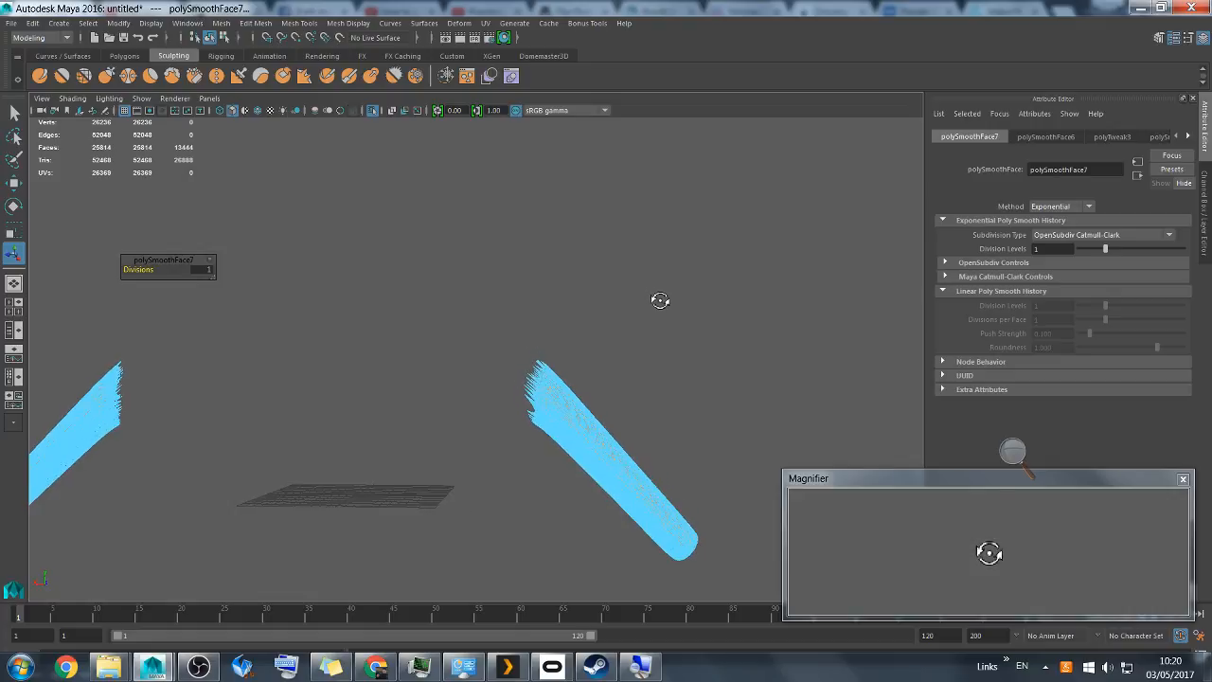
click(373, 110)
alt+drag(516, 322, 578, 343)
click(633, 331)
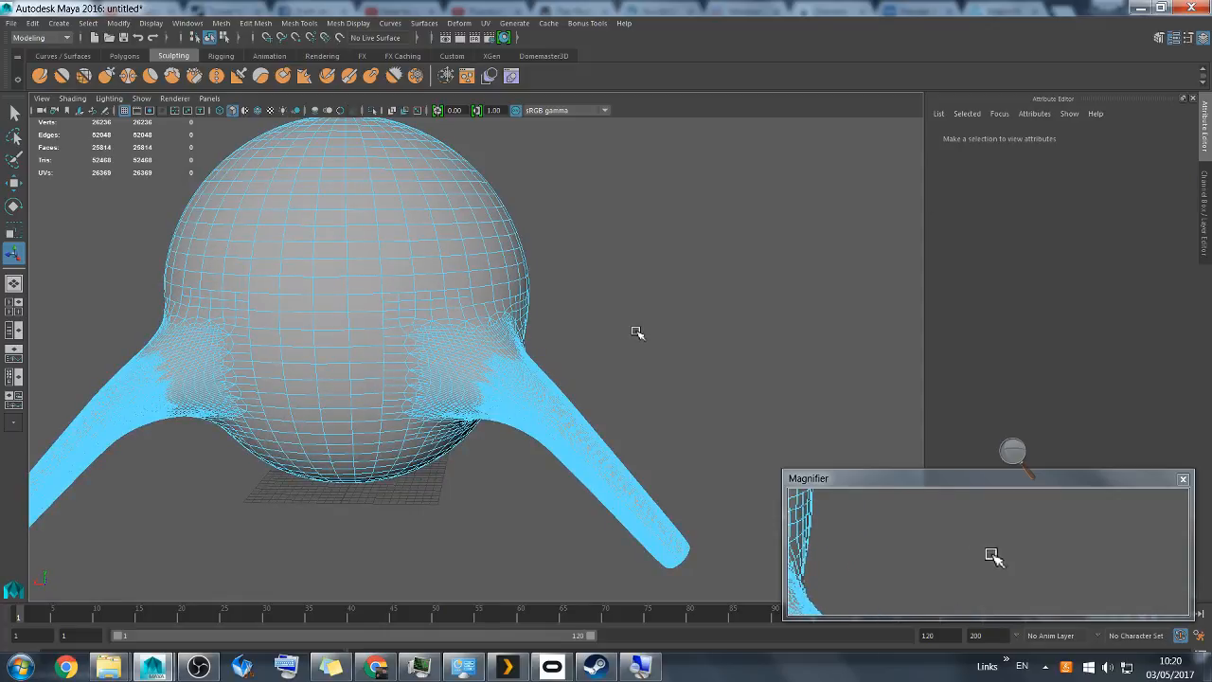
right_drag(357, 268, 396, 261)
alt+drag(565, 293, 457, 344)
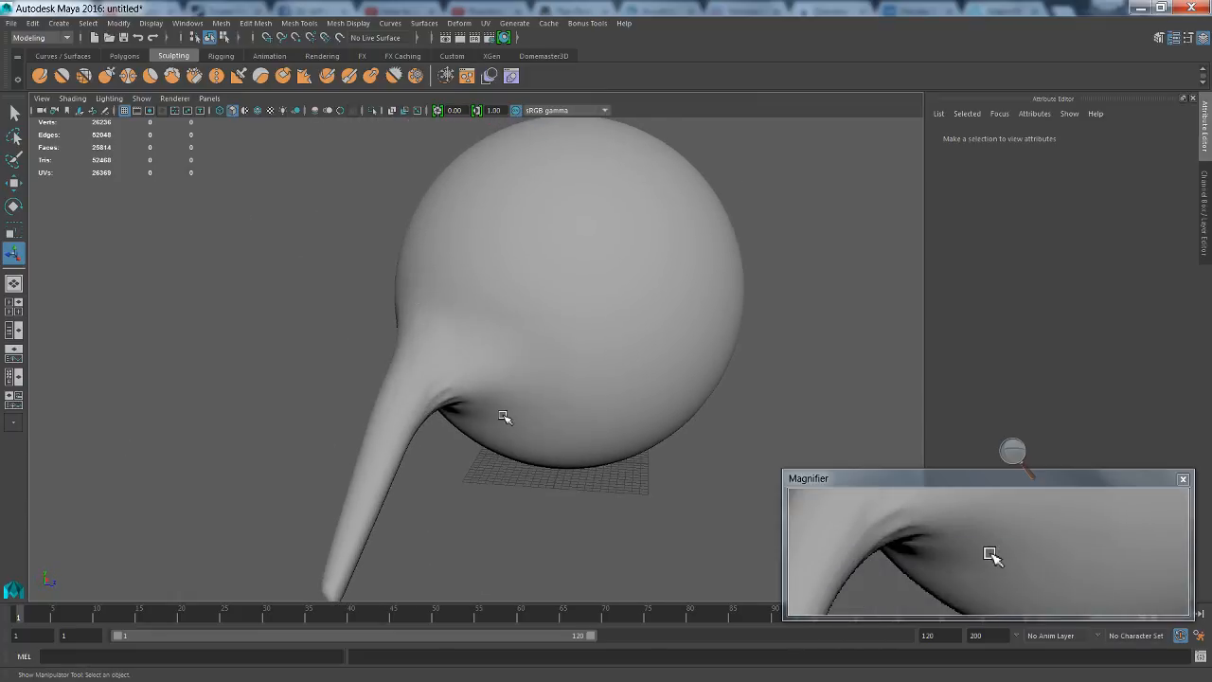
Activate the Grab tool on the body mesh and smooth the surface around the base of the limb
click(110, 78)
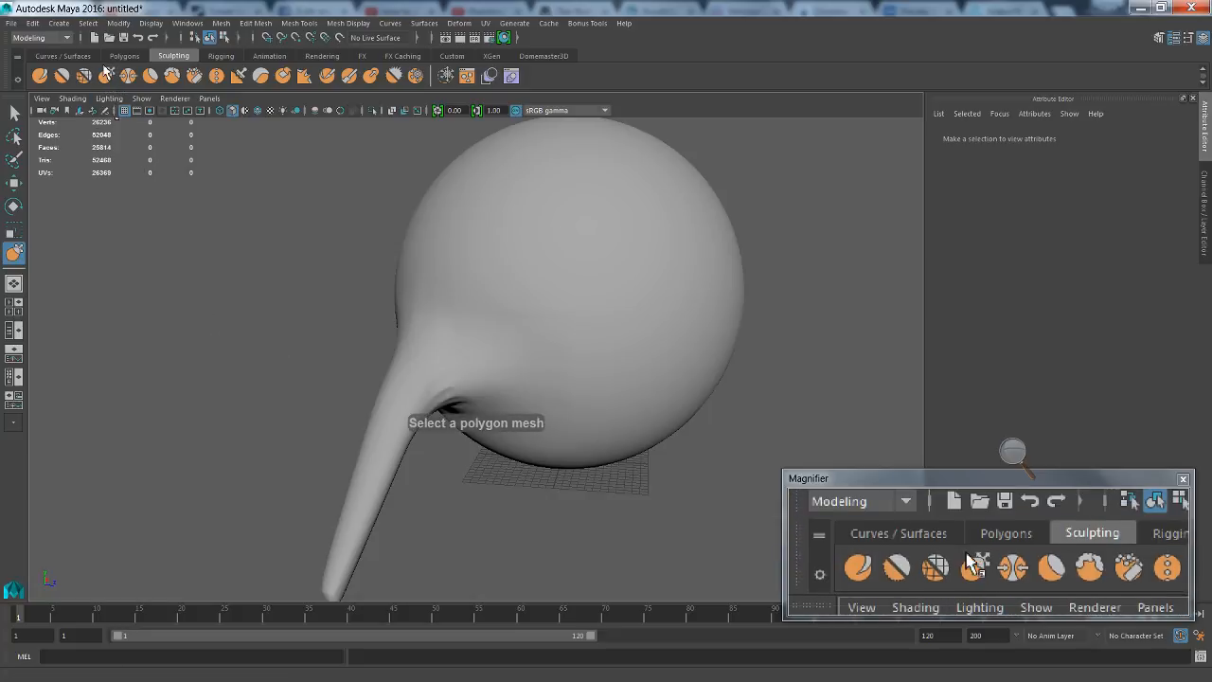
alt+drag(316, 299, 303, 278)
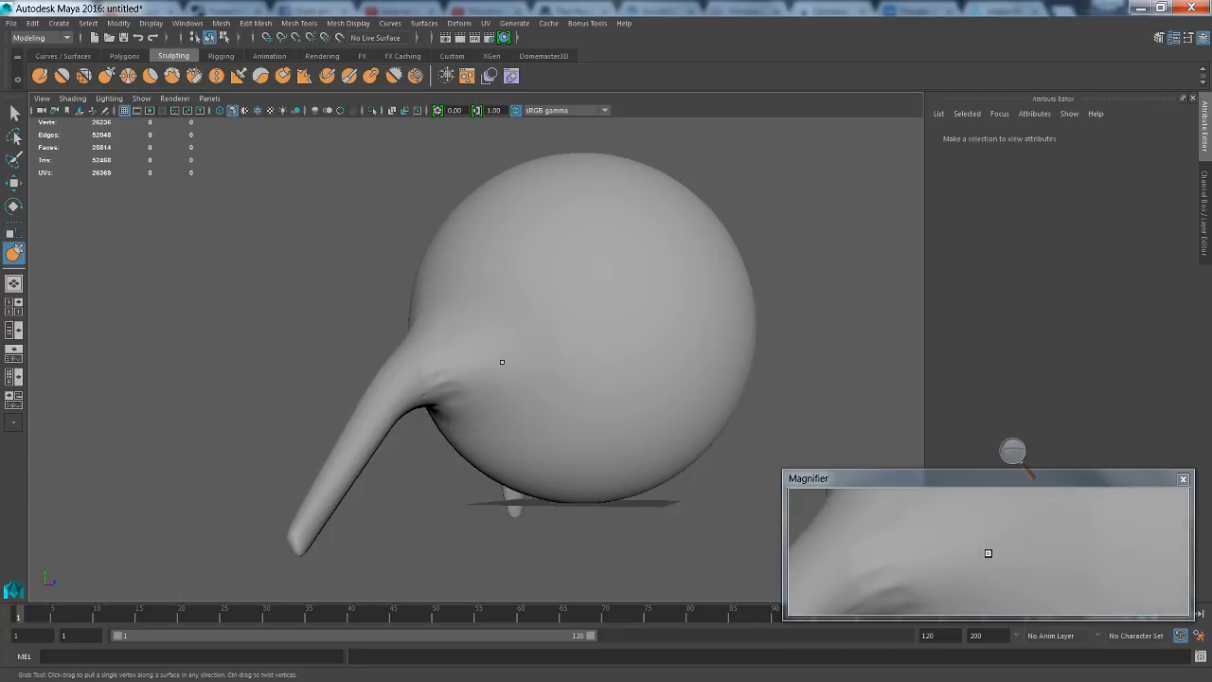
click(506, 360)
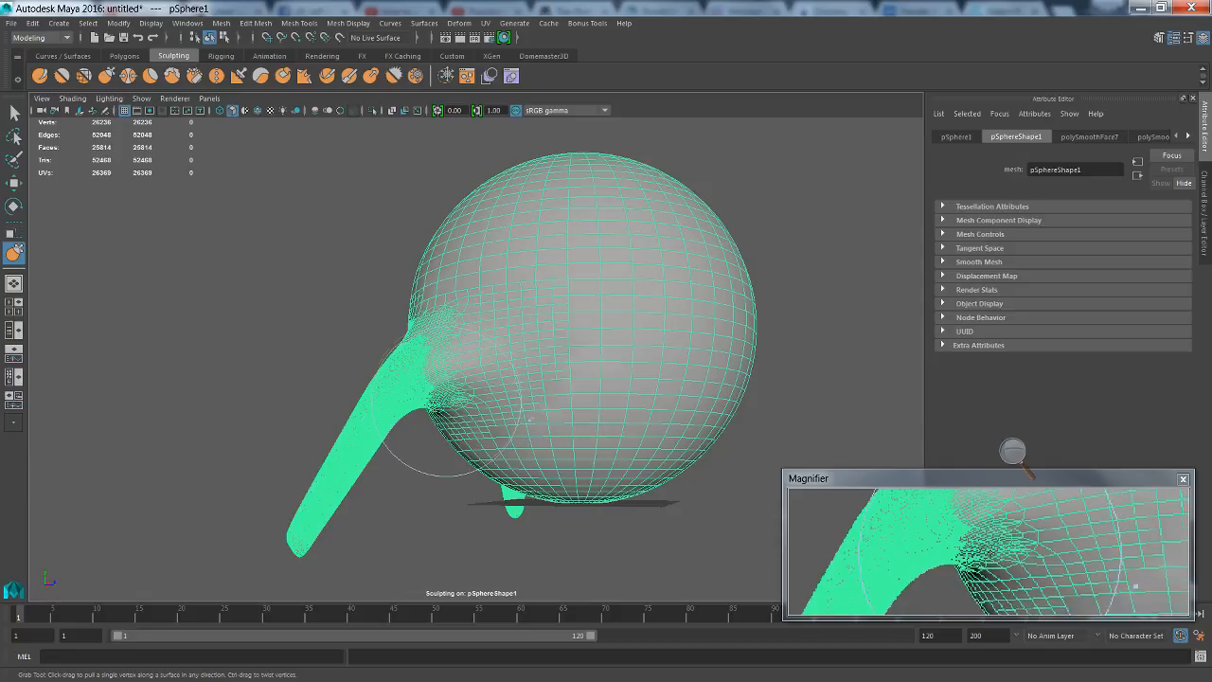
mouse_move(446, 388)
shift+mouse_down()
mouse_move(446, 352)
mouse_move(440, 418)
mouse_move(498, 400)
mouse_move(530, 427)
mouse_move(533, 328)
mouse_move(512, 342)
shift+mouse_up()
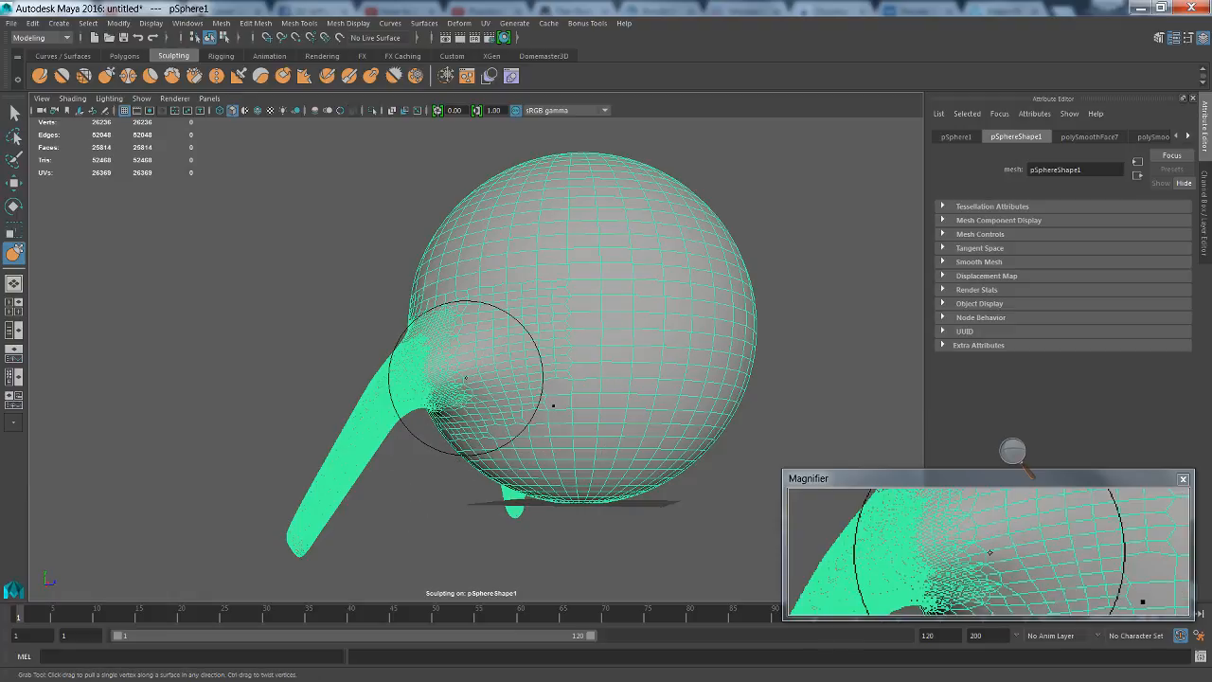
scroll(465, 377, up, 5)
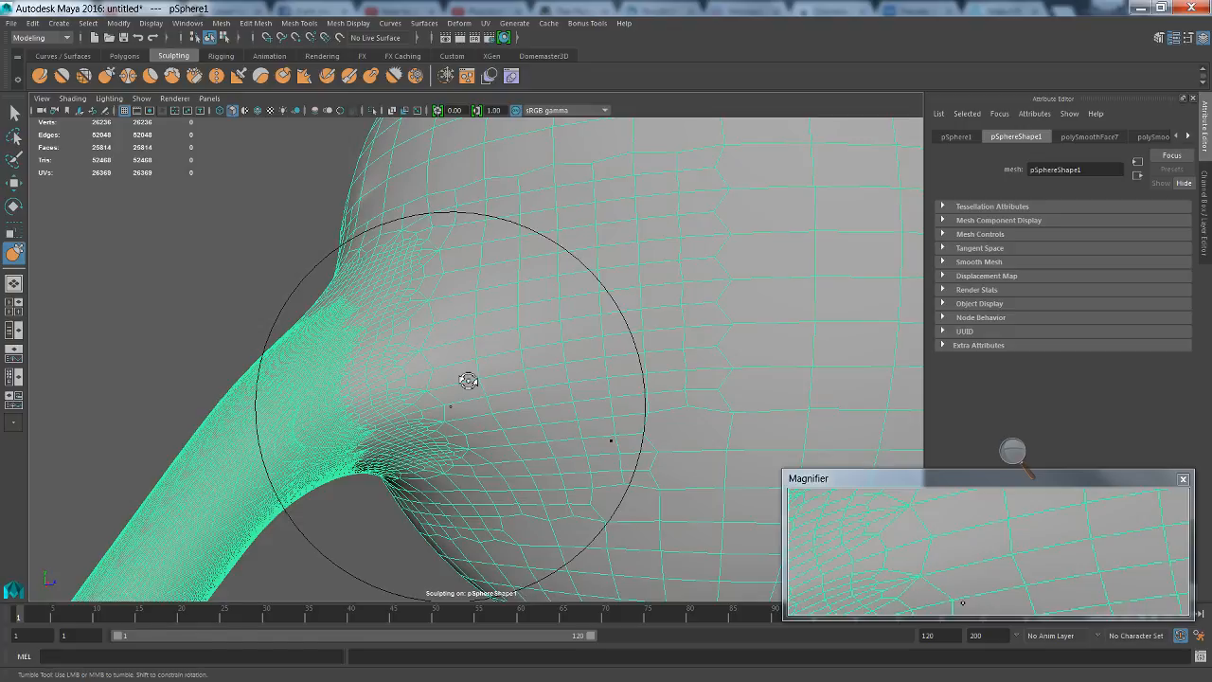
mouse_move(468, 380)
alt+mouse_down()
mouse_move(490, 331)
mouse_move(502, 330)
mouse_move(514, 371)
mouse_move(536, 378)
mouse_move(599, 359)
mouse_move(616, 297)
mouse_move(576, 311)
mouse_move(634, 398)
mouse_move(602, 405)
mouse_move(617, 411)
mouse_move(521, 281)
alt+mouse_up()
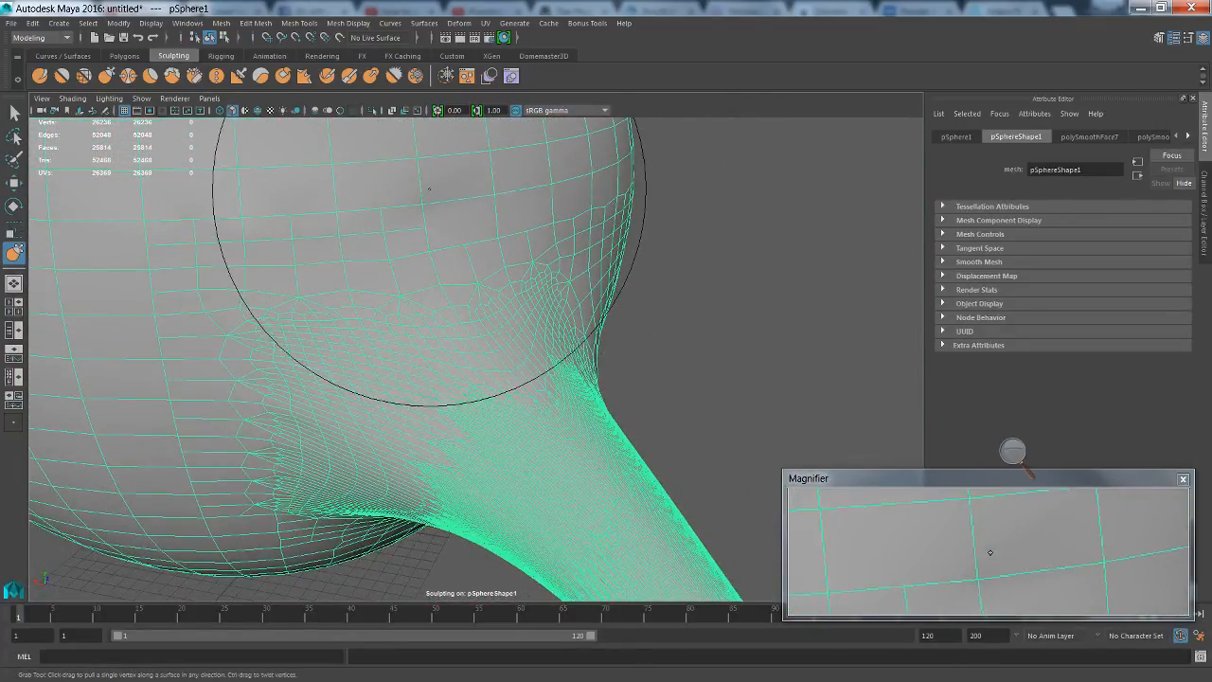
drag(429, 189, 455, 201)
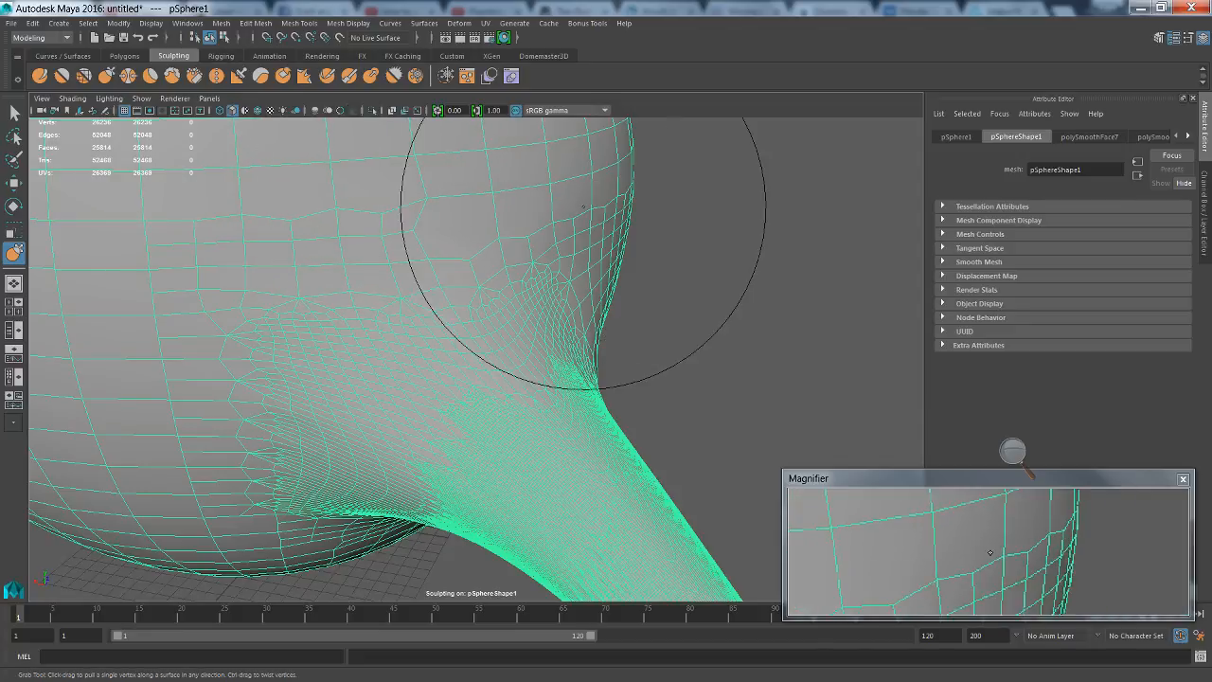
Smooth the body surface between the two limbs so that both limb bases blend into the sphere
mouse_move(673, 237)
alt+mouse_down()
mouse_move(657, 262)
mouse_move(638, 265)
mouse_move(655, 305)
mouse_move(701, 279)
mouse_move(555, 236)
mouse_move(558, 195)
mouse_move(619, 203)
mouse_move(627, 183)
mouse_move(625, 249)
mouse_move(538, 284)
mouse_move(506, 270)
mouse_move(699, 256)
mouse_move(622, 249)
mouse_move(709, 267)
mouse_move(679, 258)
alt+mouse_up()
scroll(501, 271, down, 5)
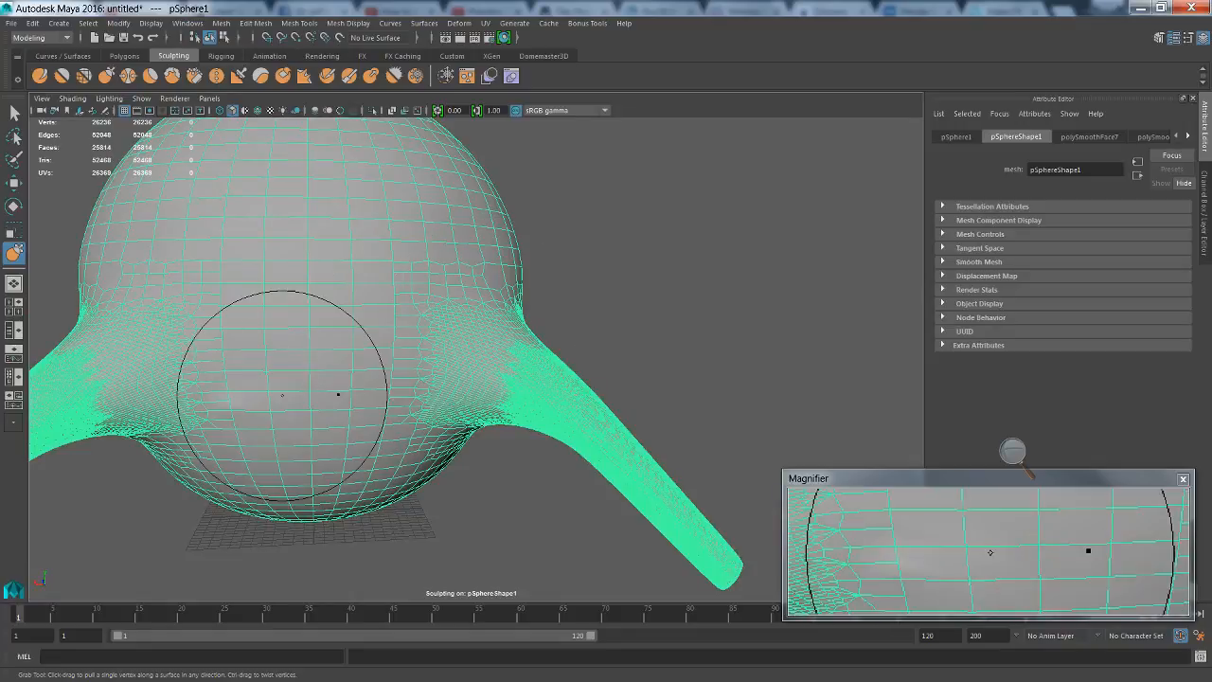
alt+drag(216, 409, 249, 414)
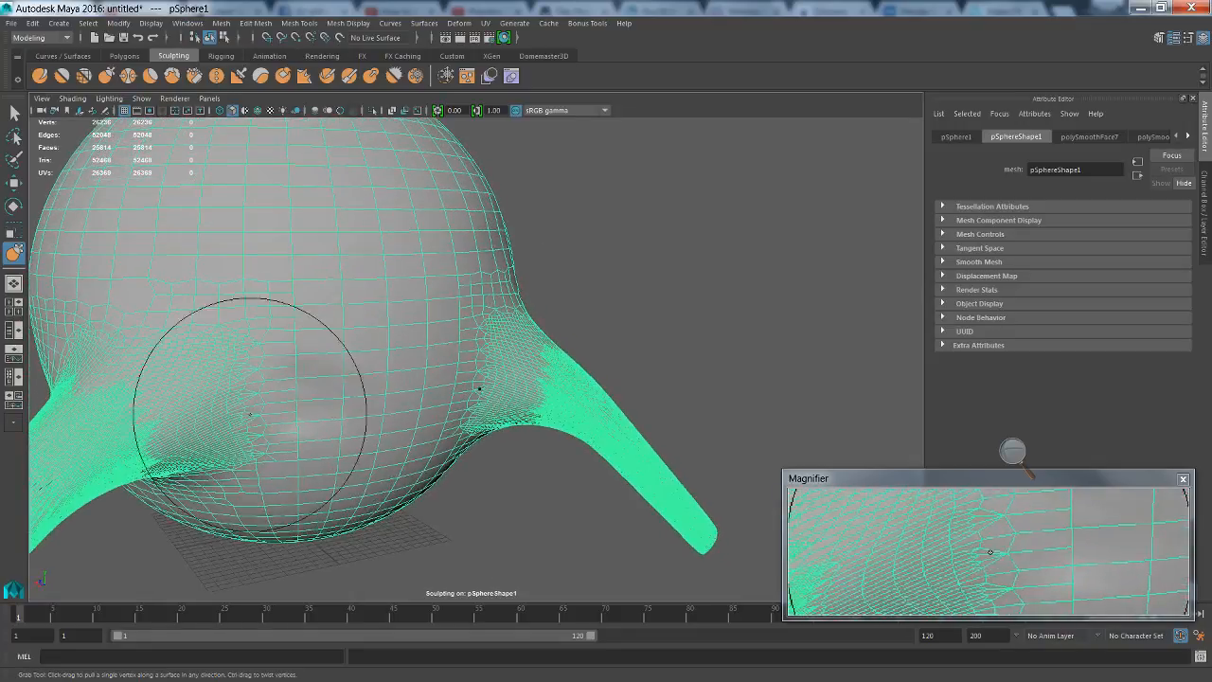
alt+drag(285, 367, 303, 369)
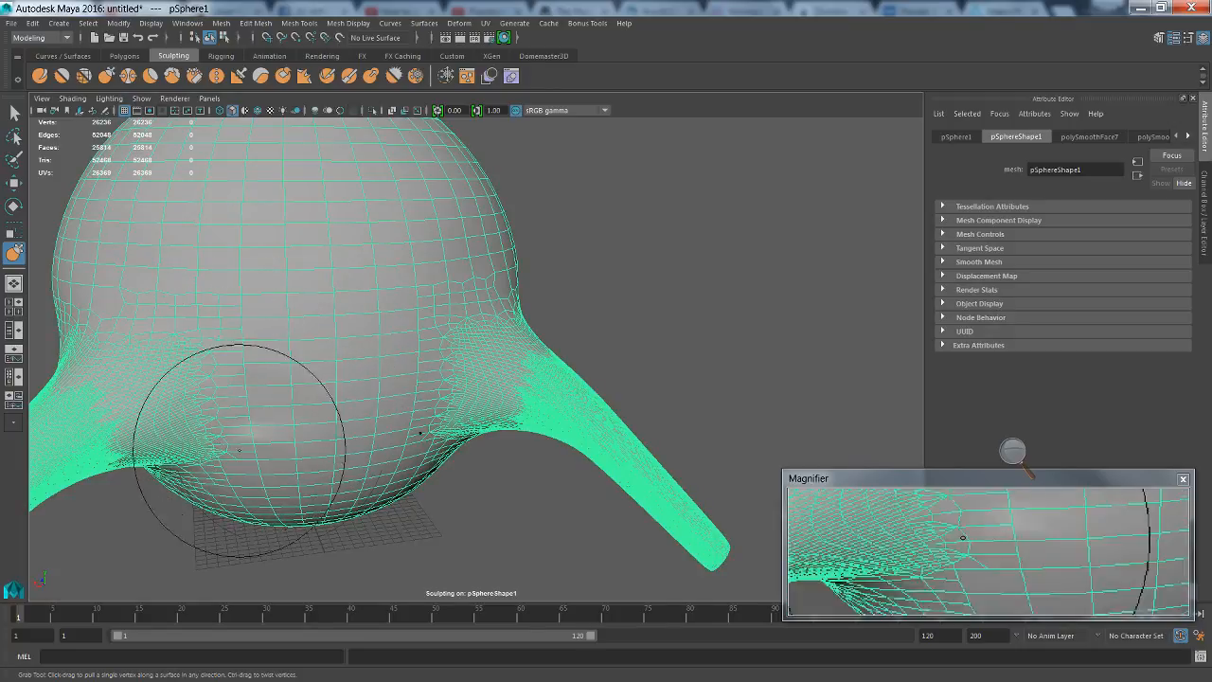
mouse_move(239, 450)
alt+mouse_down()
mouse_move(316, 422)
mouse_move(262, 425)
mouse_move(230, 446)
mouse_move(351, 401)
mouse_move(357, 411)
mouse_move(334, 401)
alt+mouse_up()
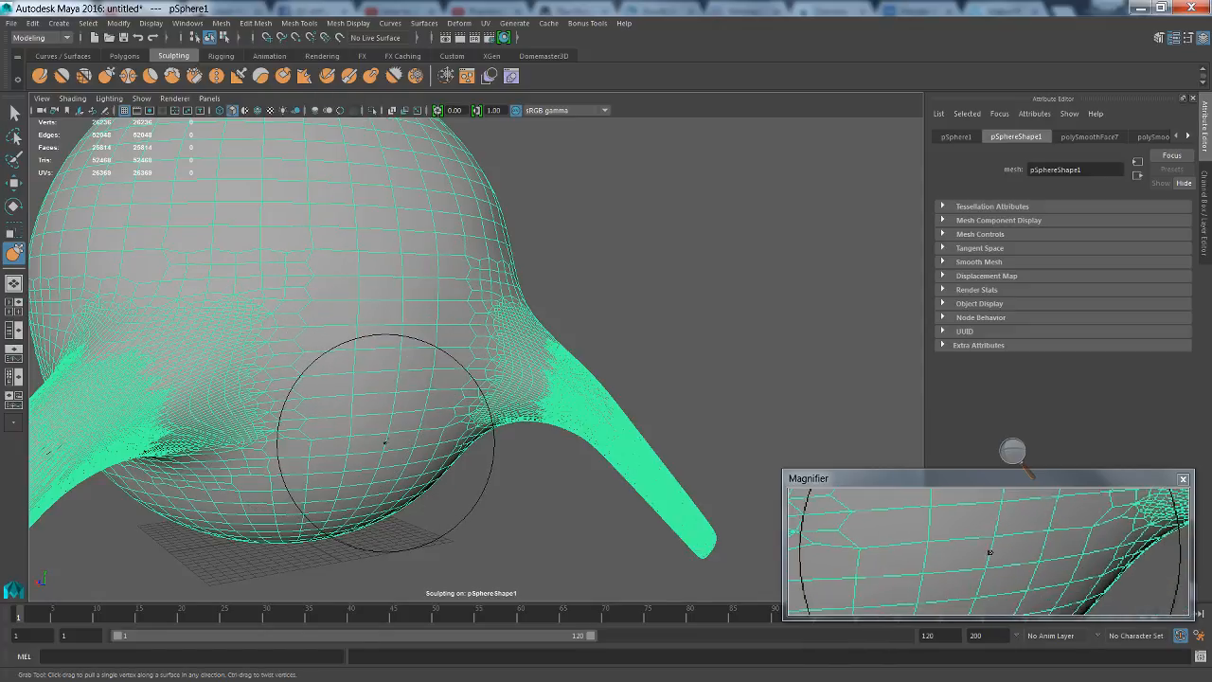
mouse_move(384, 442)
alt+mouse_down()
mouse_move(338, 438)
mouse_move(354, 398)
mouse_move(377, 391)
mouse_move(411, 411)
mouse_move(432, 453)
alt+mouse_up()
mouse_move(440, 452)
alt+mouse_down()
mouse_move(467, 411)
mouse_move(490, 452)
mouse_move(239, 453)
mouse_move(189, 422)
mouse_move(295, 426)
alt+mouse_up()
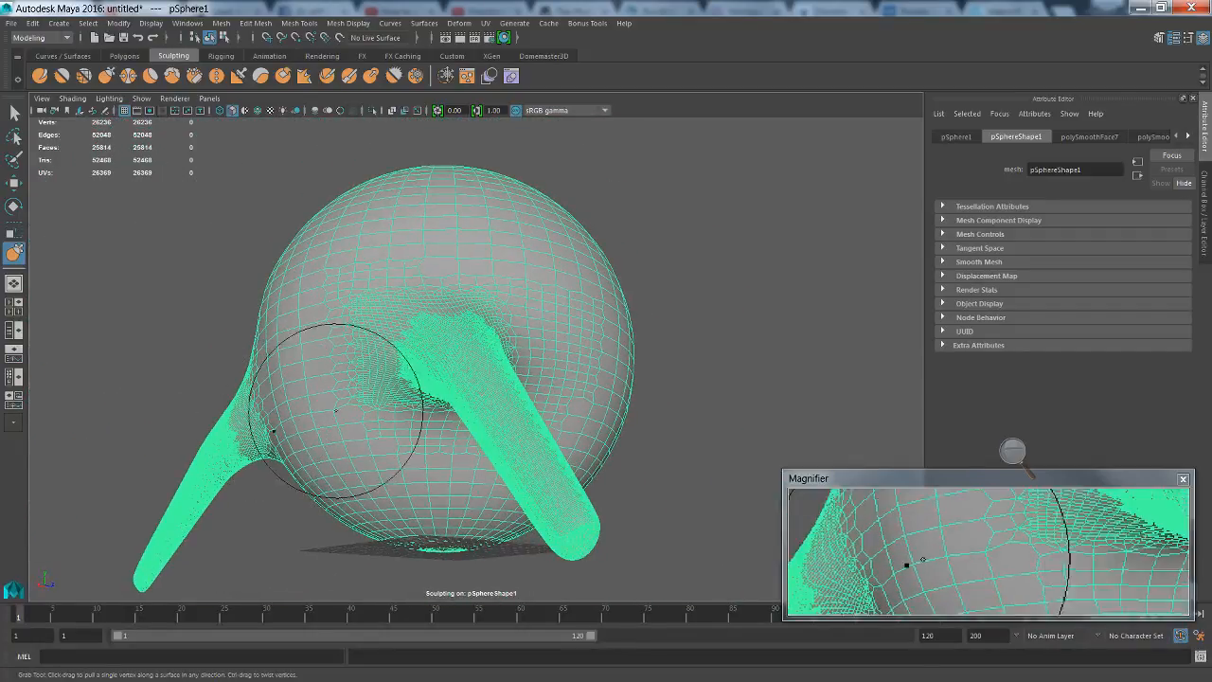
Bend both mirrored limbs into a slightly wavy shape with Grab strokes and smooth the reshaped sections
scroll(473, 429, down, 3)
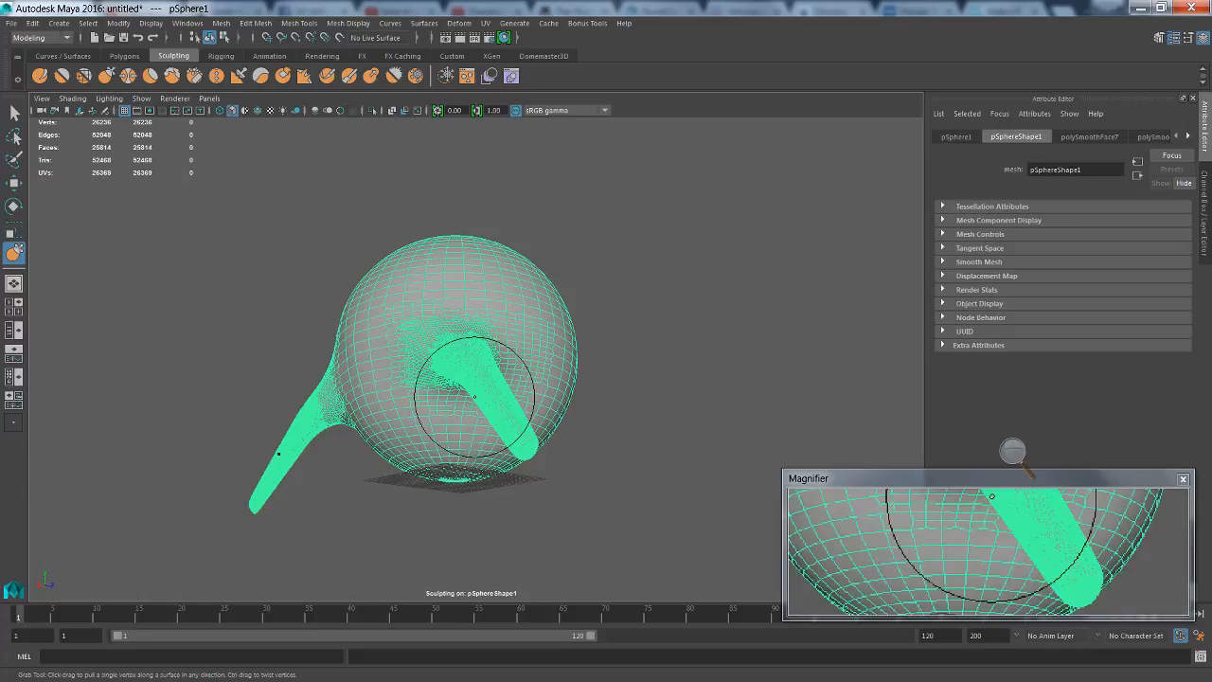
mouse_move(475, 396)
alt+mouse_down()
mouse_move(465, 406)
mouse_move(496, 376)
mouse_move(526, 449)
mouse_move(479, 469)
alt+mouse_up()
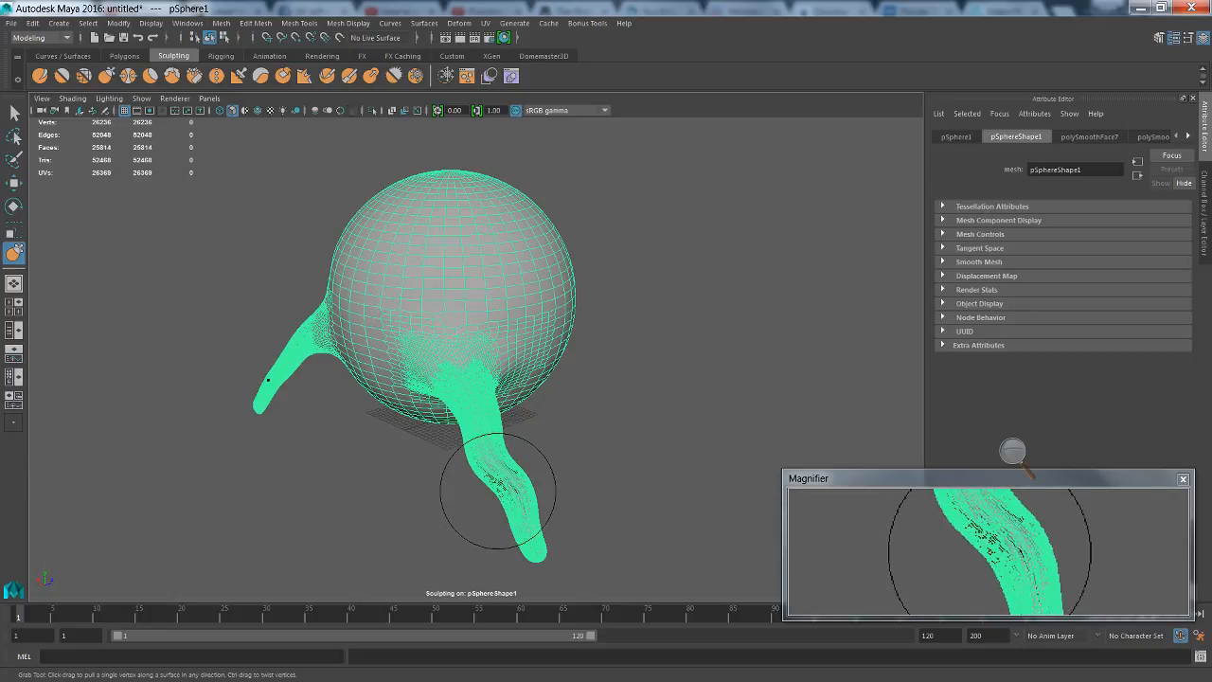
scroll(497, 490, up, 4)
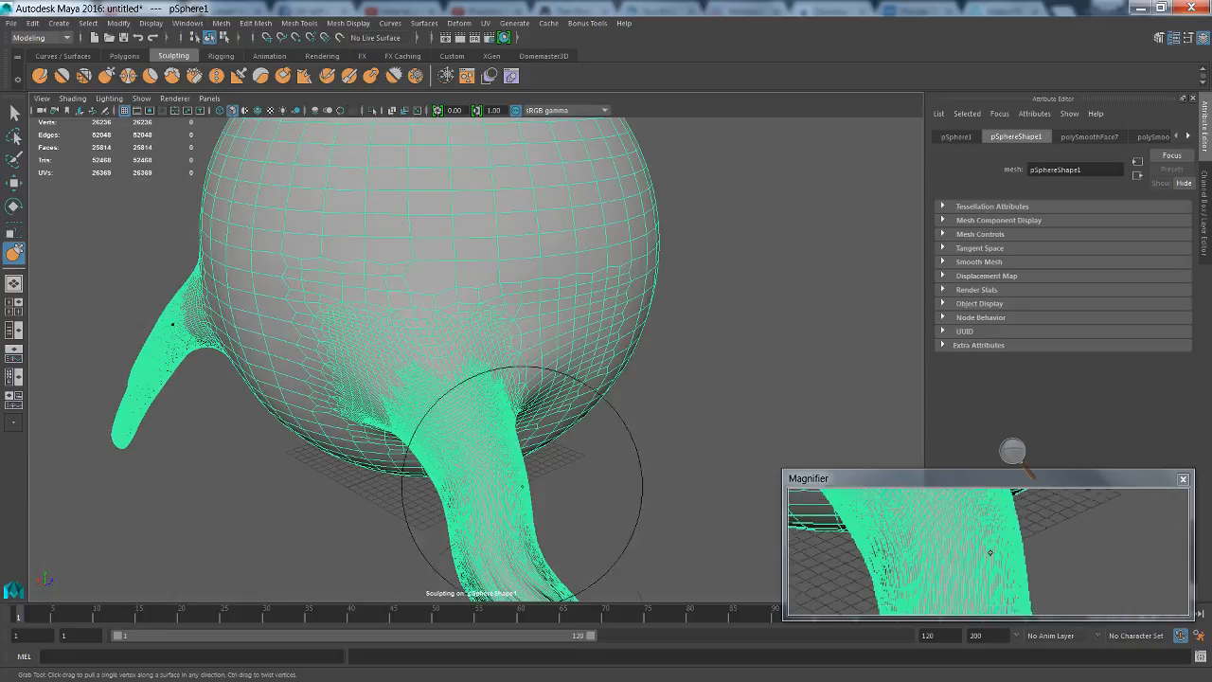
alt+drag(522, 487, 537, 483)
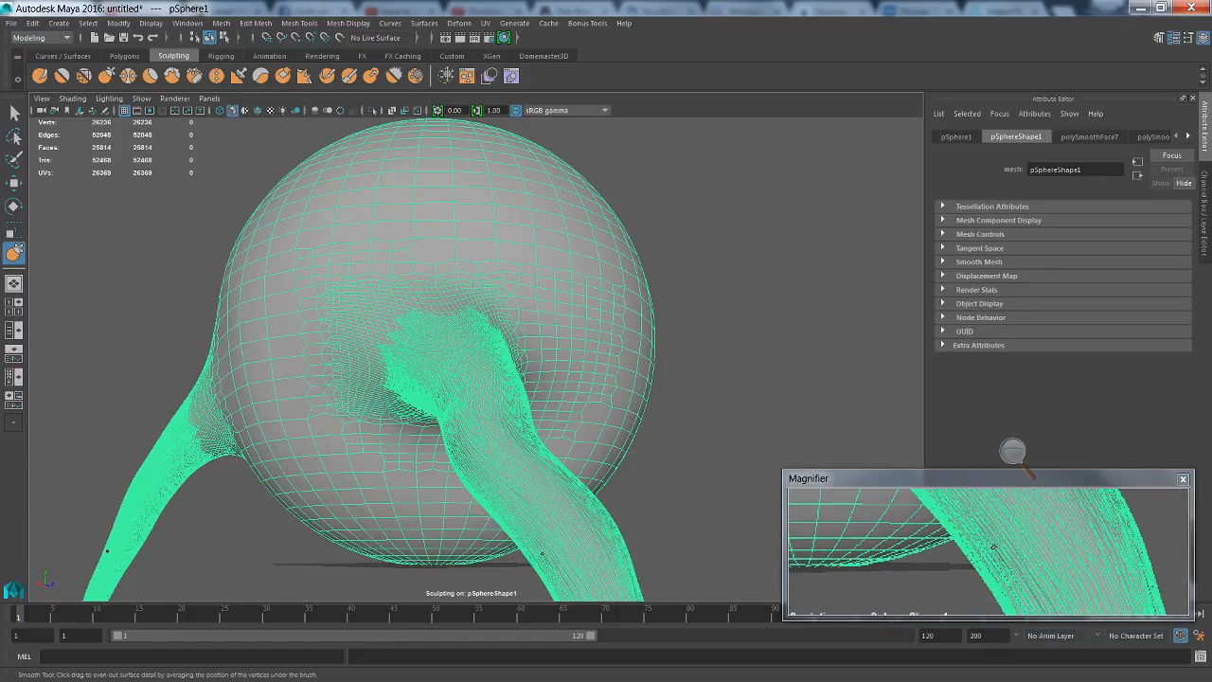
mouse_move(665, 542)
alt+mouse_down()
mouse_move(617, 515)
mouse_move(600, 531)
mouse_move(540, 493)
mouse_move(572, 452)
mouse_move(649, 541)
mouse_move(717, 560)
mouse_move(674, 537)
alt+mouse_up()
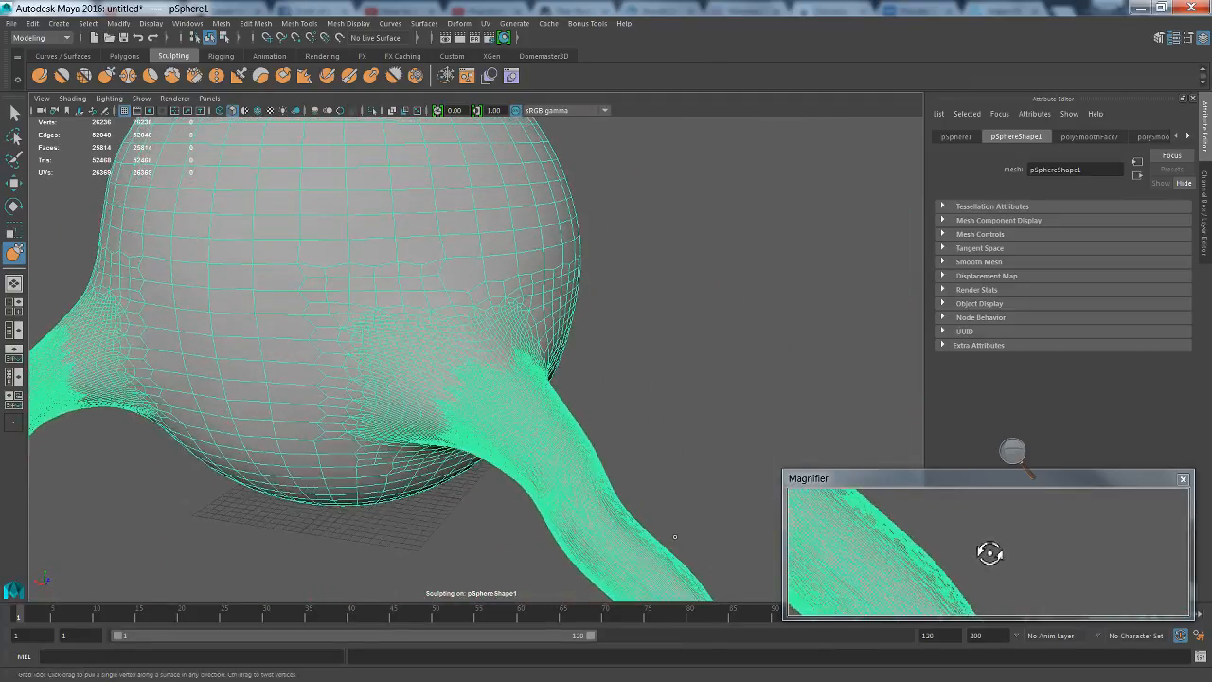
scroll(652, 508, down, 5)
mouse_move(644, 491)
alt+mouse_down()
mouse_move(616, 449)
mouse_move(691, 479)
mouse_move(644, 465)
mouse_move(653, 427)
mouse_move(672, 432)
mouse_move(700, 501)
mouse_move(693, 470)
alt+mouse_up()
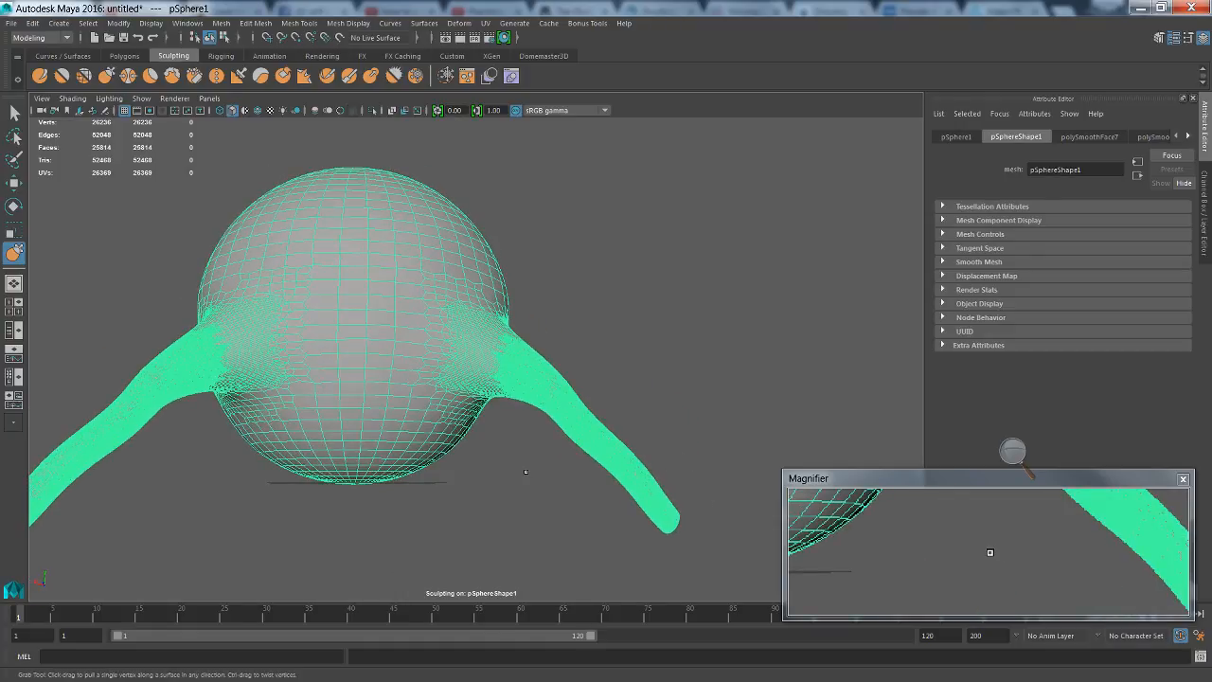
Try to push the centre of the body's underside inward with the current Grab brush
mouse_move(525, 471)
alt+mouse_down()
mouse_move(568, 460)
mouse_move(608, 501)
mouse_move(544, 465)
mouse_move(526, 471)
alt+mouse_up()
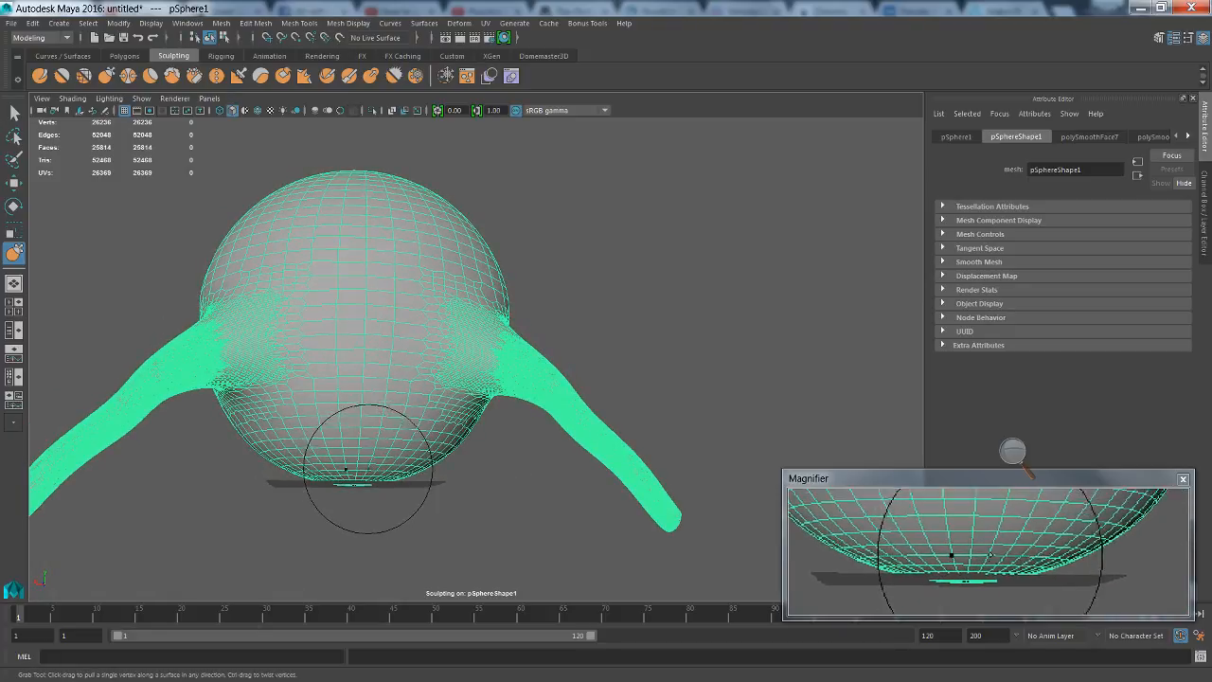
mouse_move(368, 469)
alt+mouse_down()
mouse_move(370, 441)
mouse_move(368, 478)
alt+mouse_up()
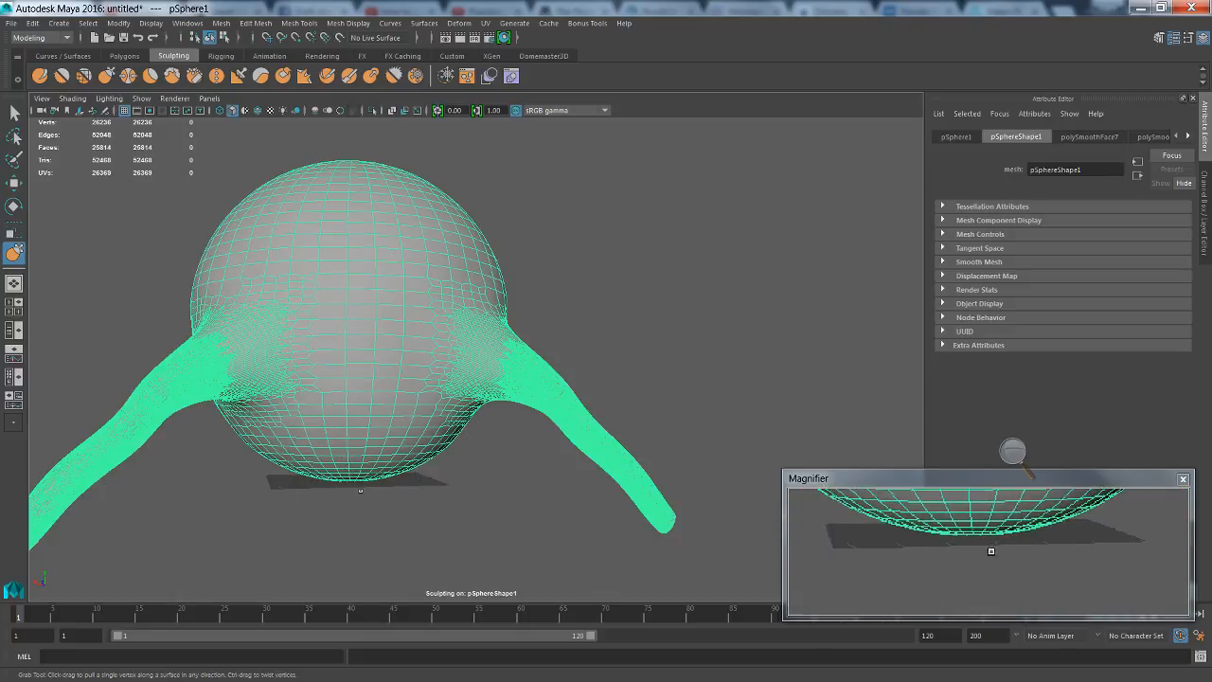
alt+drag(356, 492, 354, 475)
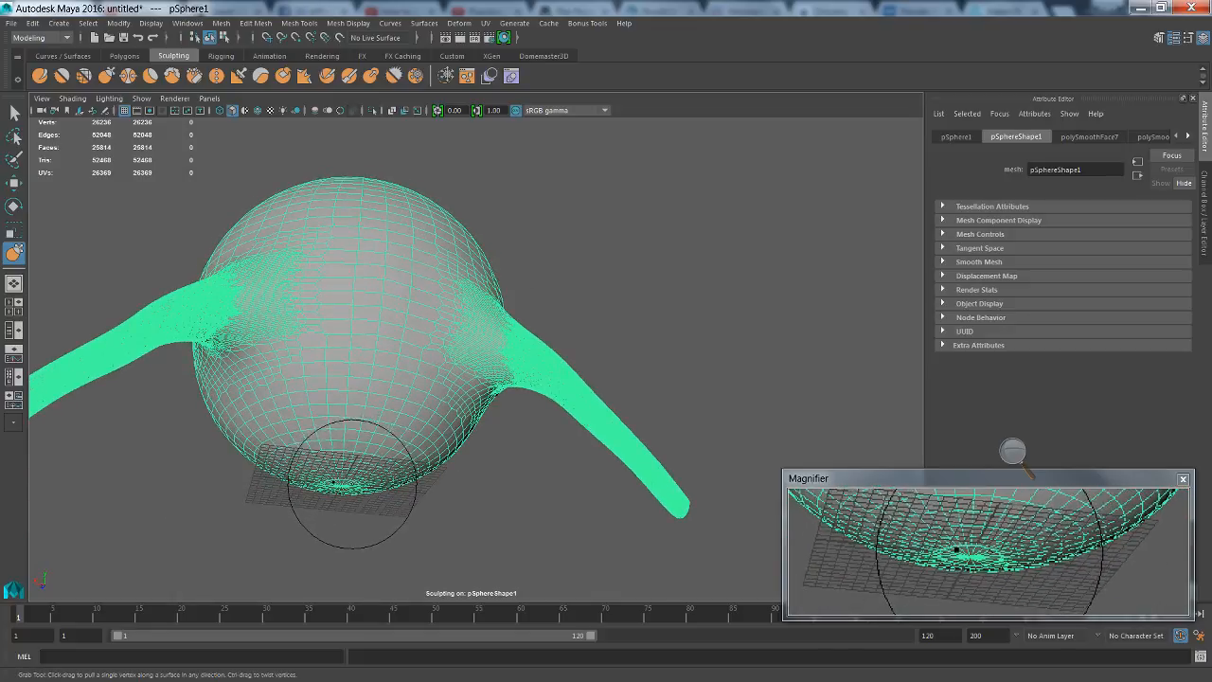
drag(357, 485, 338, 438)
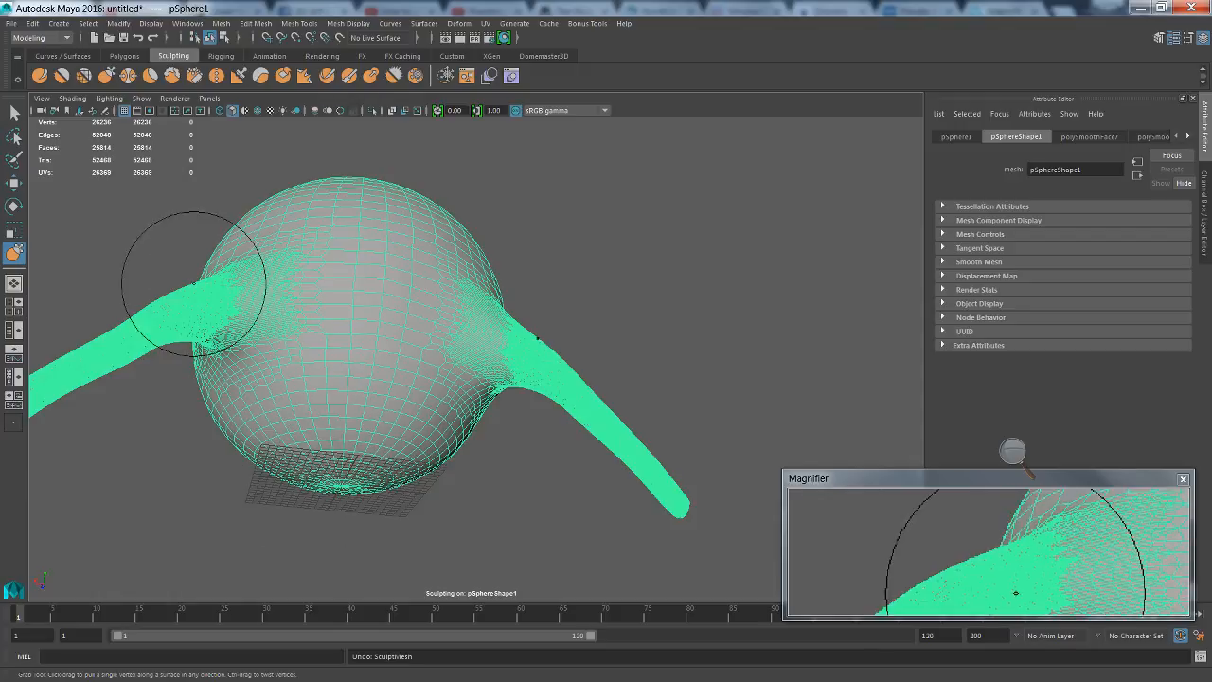
Hide the viewport grid and set the Grab brush size to 21.481
click(124, 110)
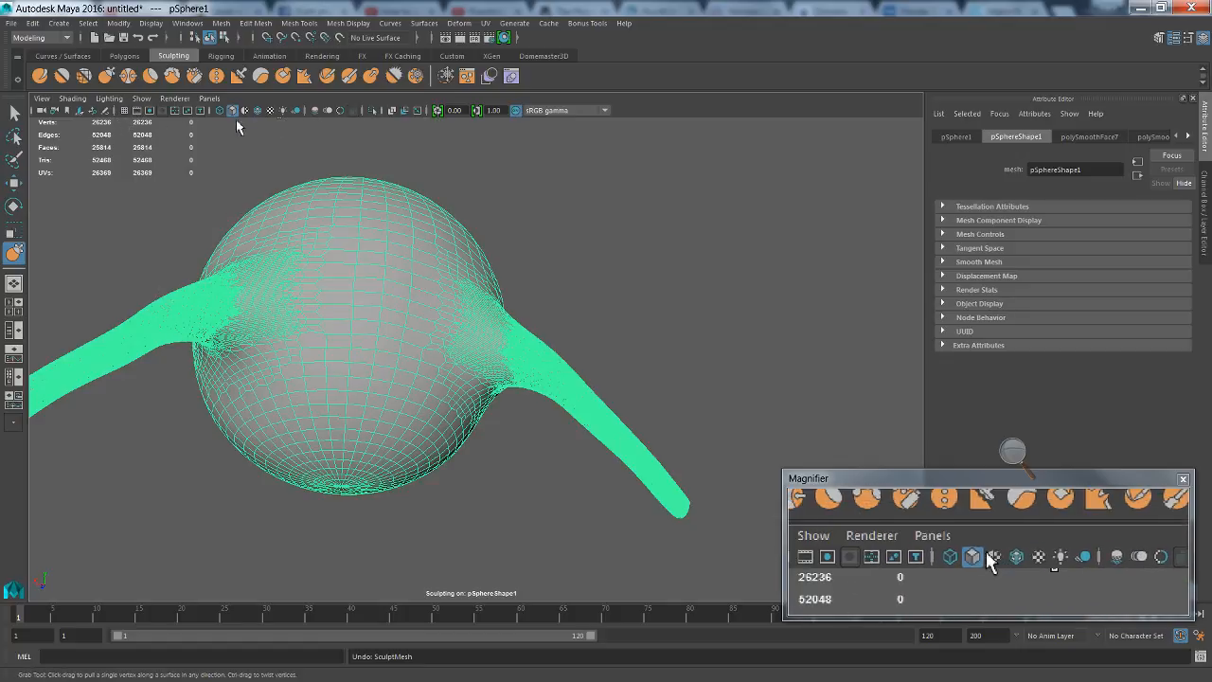
mouse_move(408, 468)
alt+mouse_down()
mouse_move(442, 471)
mouse_move(375, 488)
mouse_move(376, 460)
mouse_move(382, 479)
alt+mouse_up()
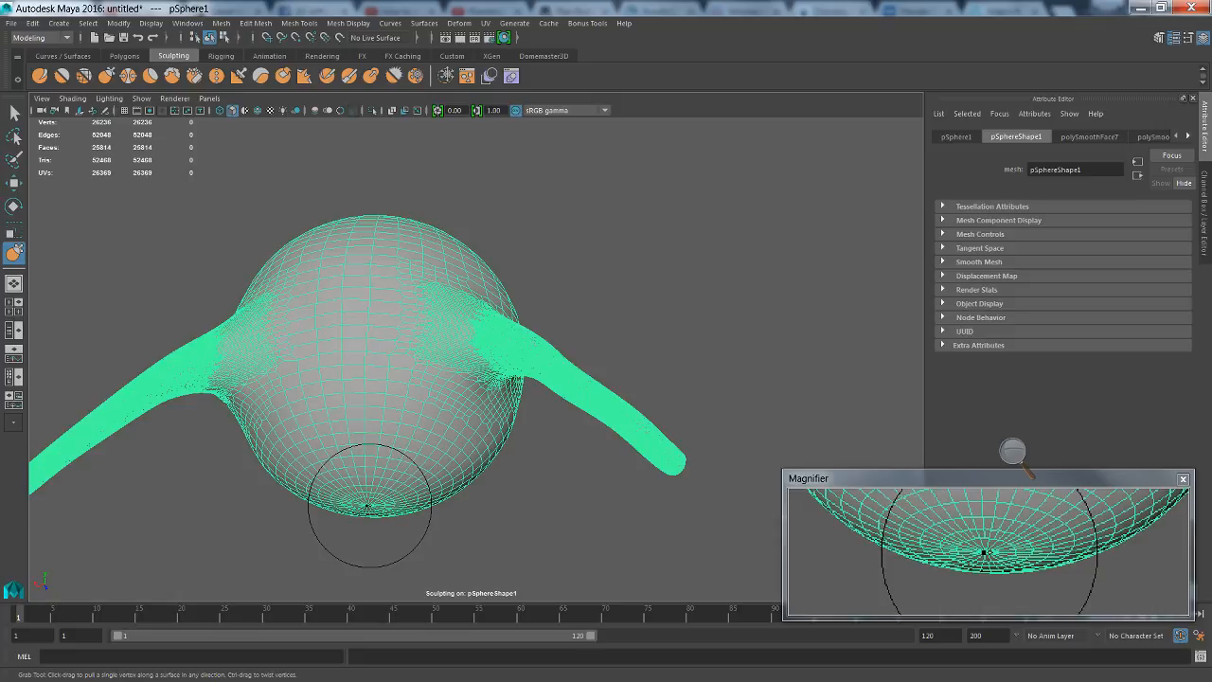
double_click(15, 254)
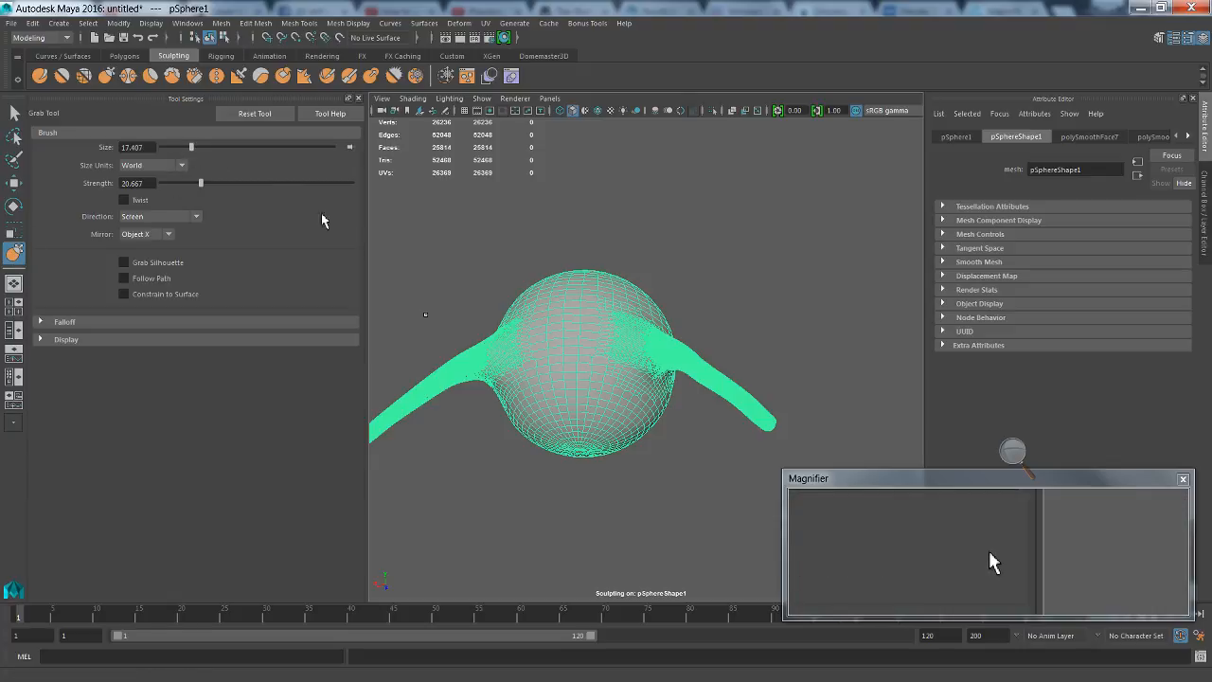
drag(191, 148, 200, 149)
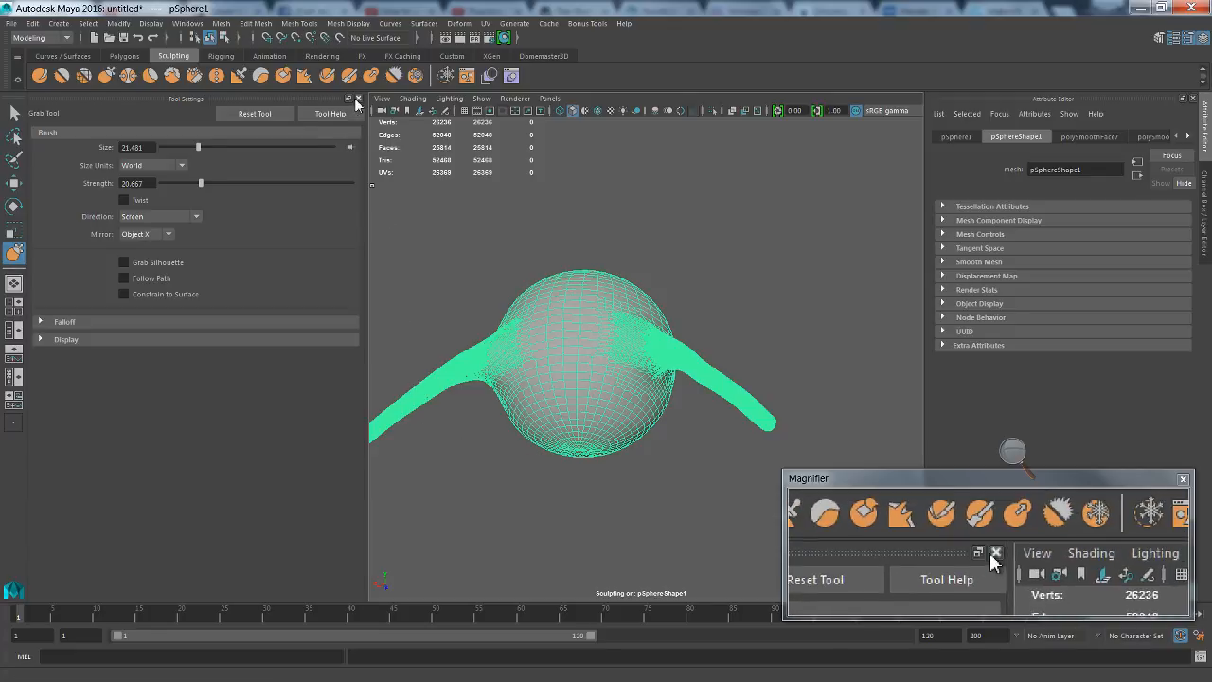
click(358, 98)
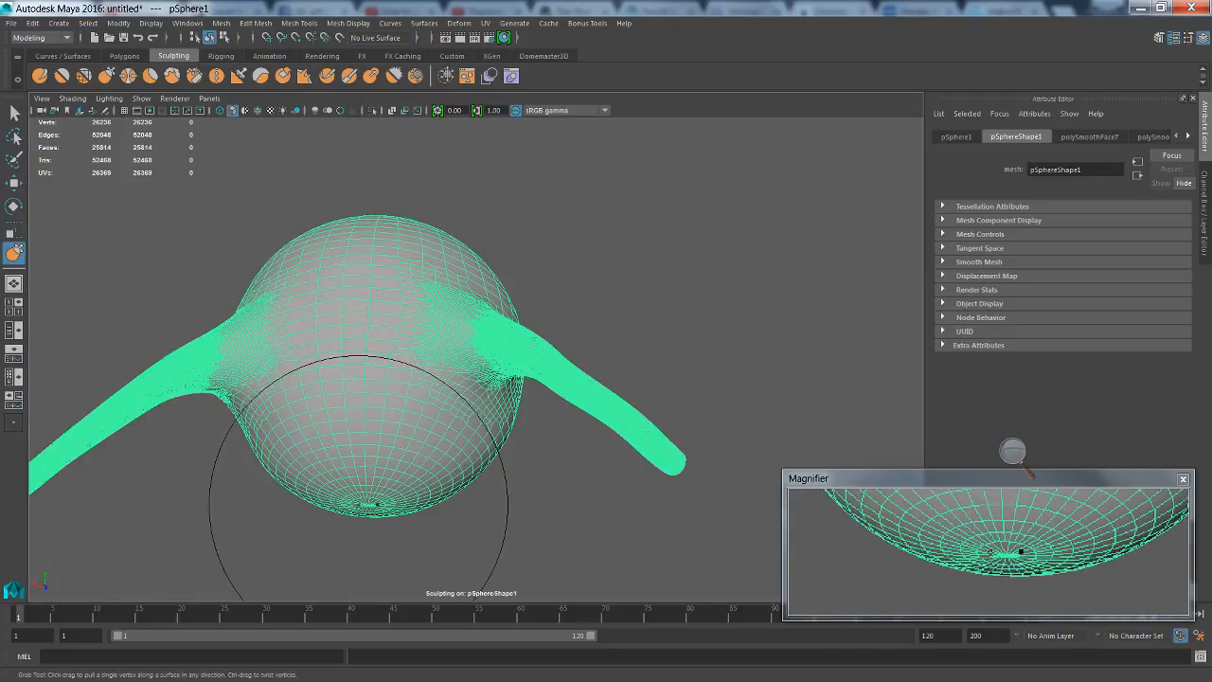
Push the centre of the body's underside upward with repeated Grab strokes to form a hollow
drag(371, 509, 380, 434)
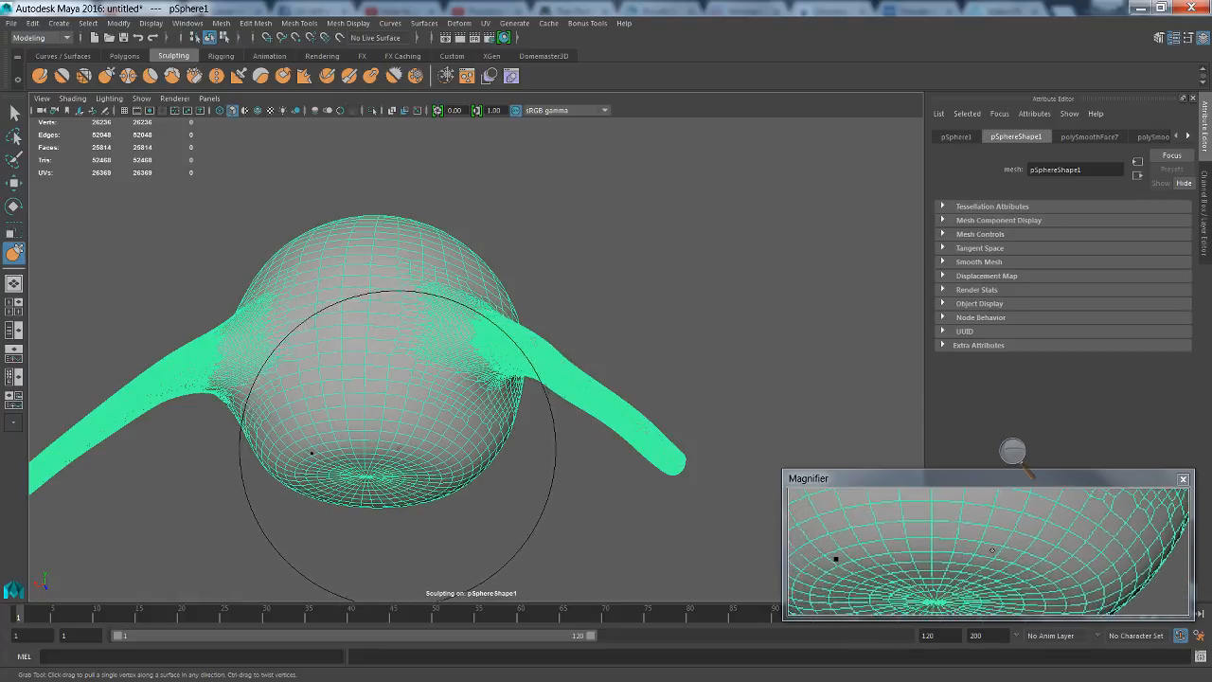
drag(407, 443, 395, 412)
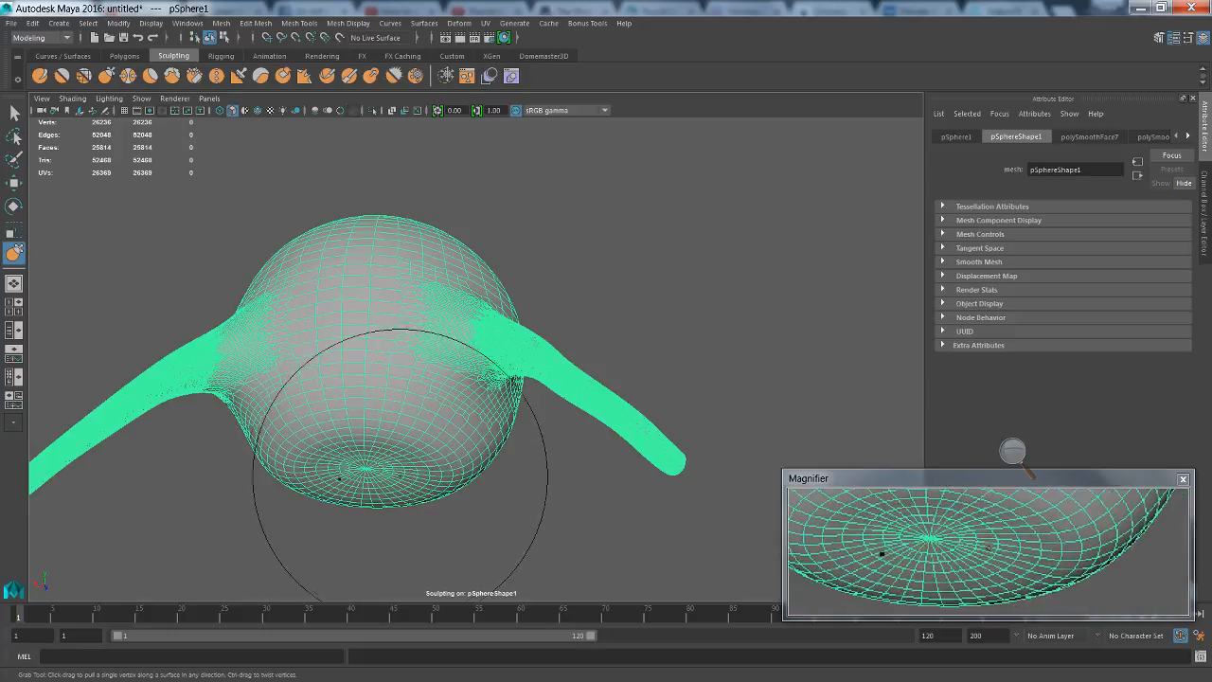
drag(384, 499, 382, 372)
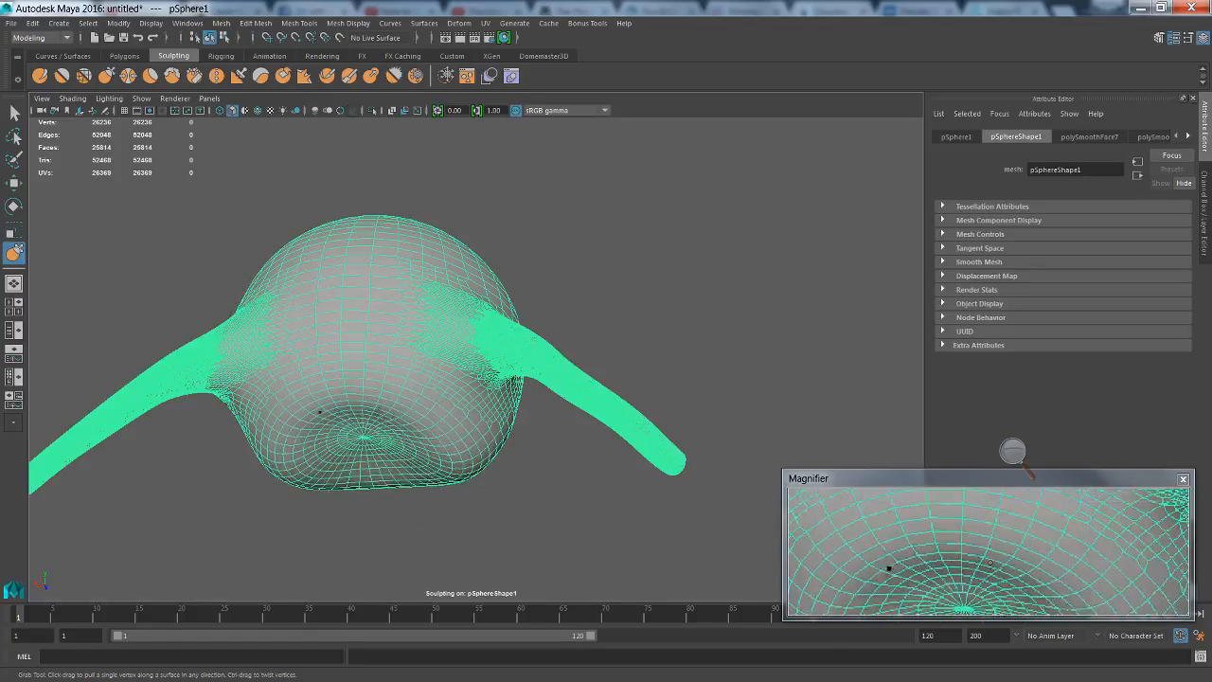
Reshape the sides of the body with large Grab strokes, giving its lower half a fuller, boxier form
mouse_move(379, 394)
alt+mouse_down()
mouse_move(414, 487)
mouse_move(439, 464)
mouse_move(351, 465)
mouse_move(408, 486)
mouse_move(427, 461)
mouse_move(446, 463)
mouse_move(460, 430)
mouse_move(465, 441)
mouse_move(381, 492)
alt+mouse_up()
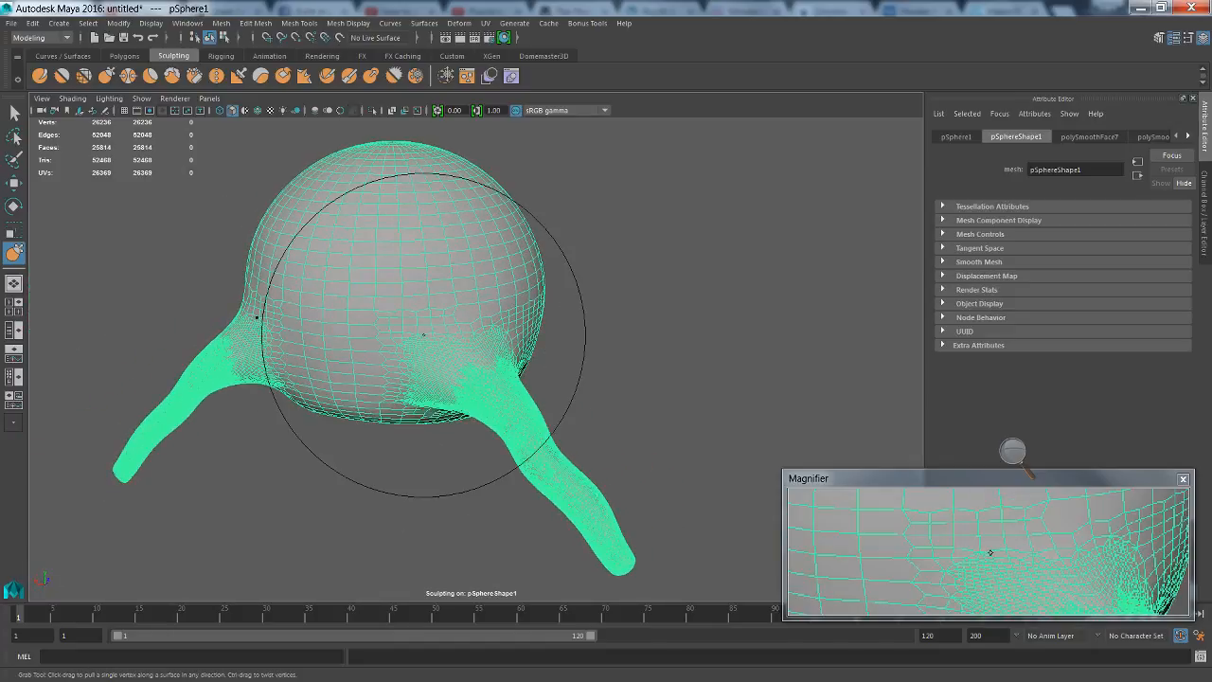
alt+drag(422, 295, 439, 321)
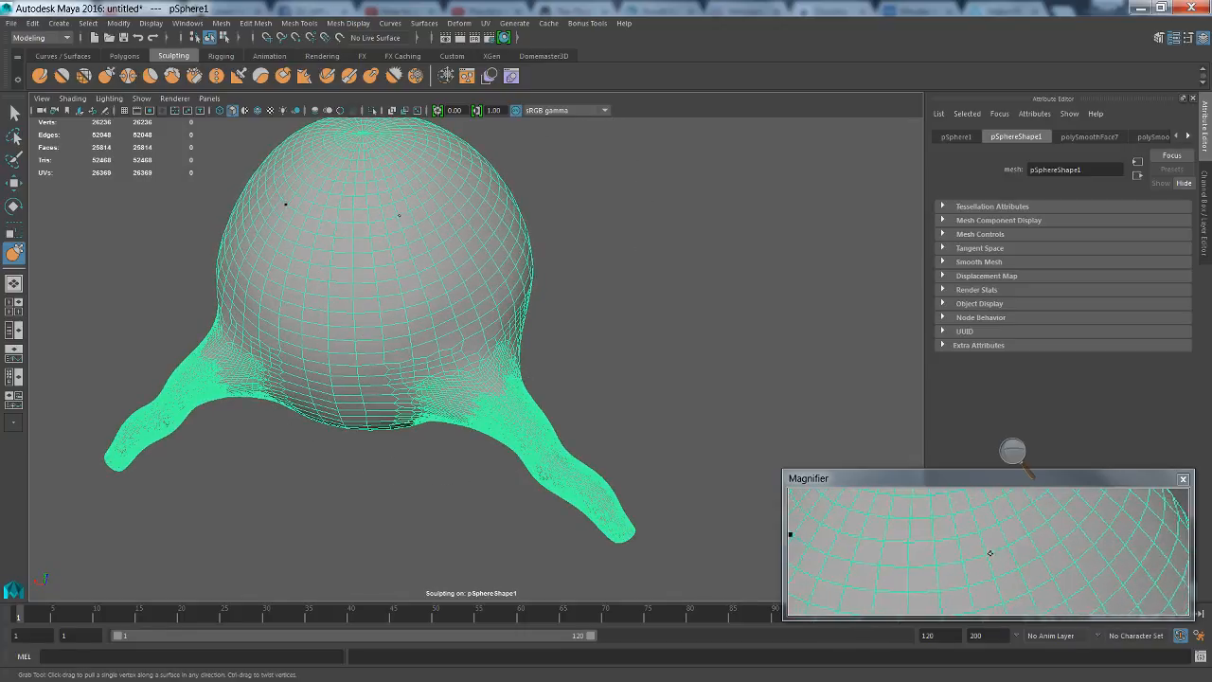
mouse_move(516, 220)
alt+mouse_down()
mouse_move(446, 222)
mouse_move(552, 214)
mouse_move(583, 187)
mouse_move(668, 198)
mouse_move(383, 246)
alt+mouse_up()
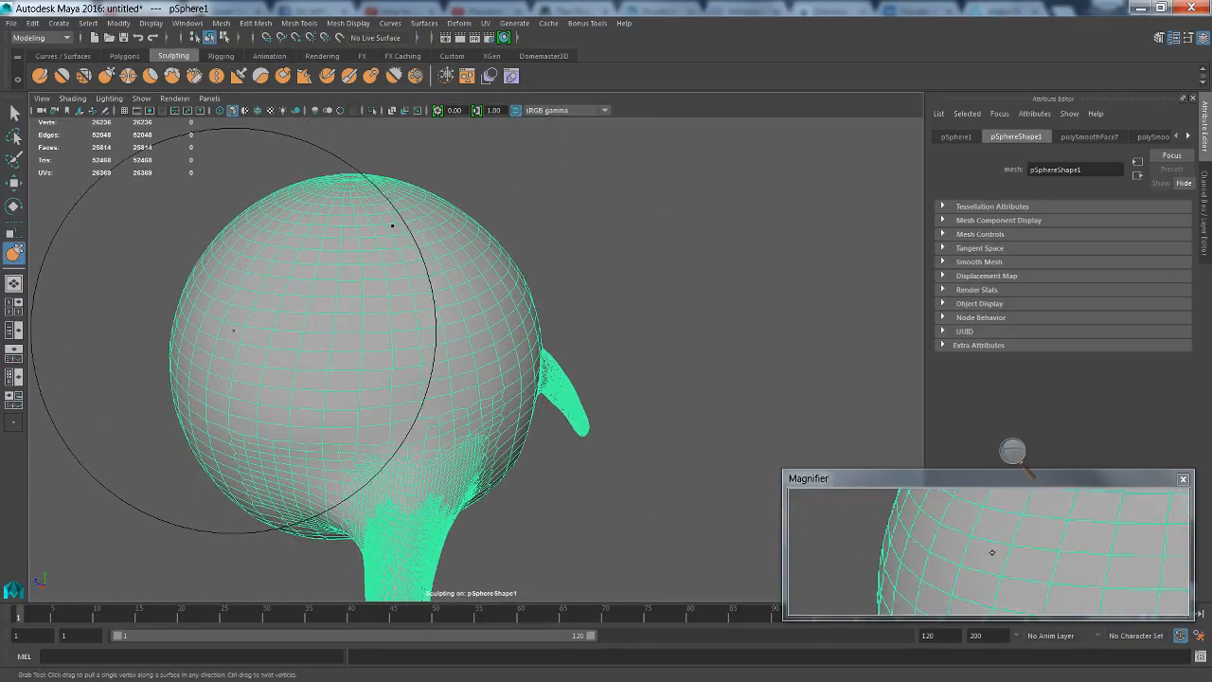
mouse_move(336, 283)
alt+mouse_down()
mouse_move(482, 256)
mouse_move(290, 270)
mouse_move(385, 187)
alt+mouse_up()
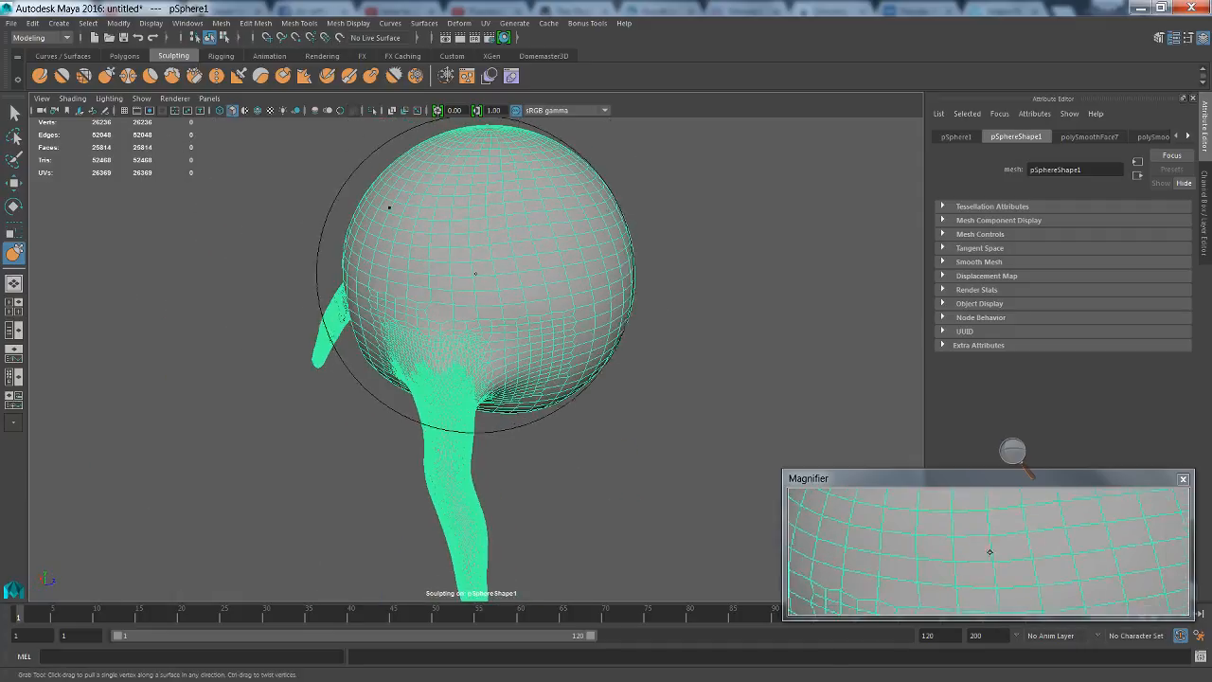
alt+drag(475, 274, 434, 266)
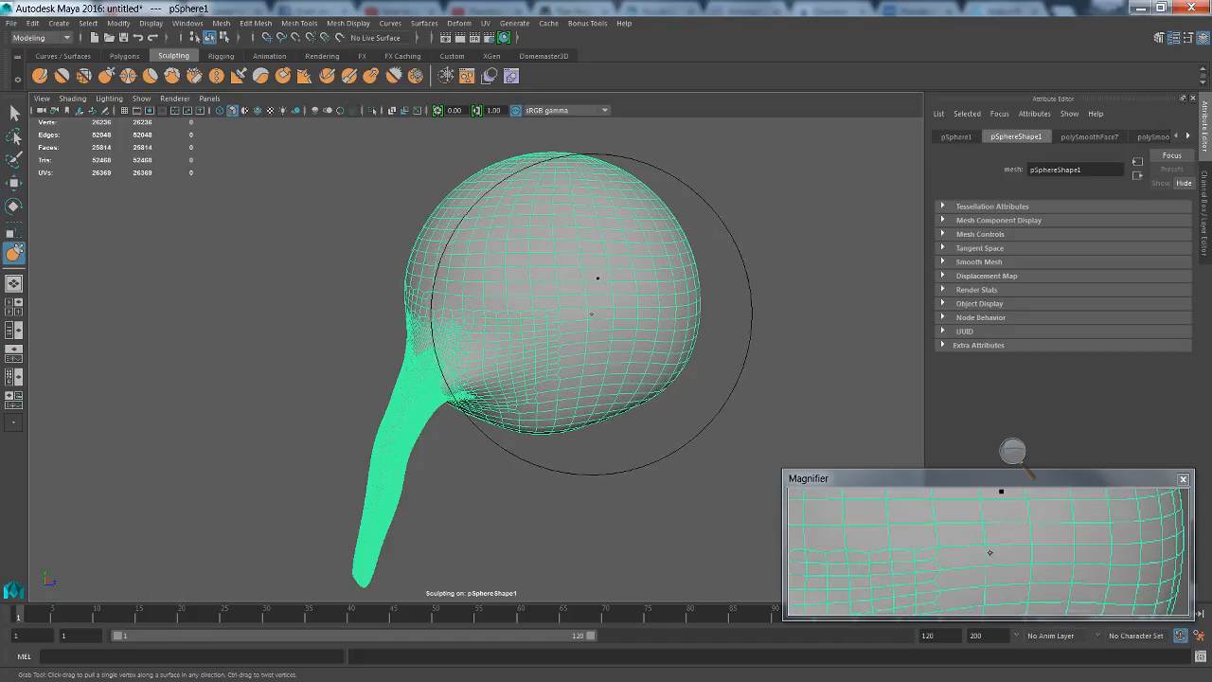
mouse_move(591, 314)
alt+mouse_down()
mouse_move(676, 379)
mouse_move(730, 363)
mouse_move(787, 317)
mouse_move(726, 259)
mouse_move(737, 320)
mouse_move(565, 350)
mouse_move(614, 364)
mouse_move(667, 327)
alt+mouse_up()
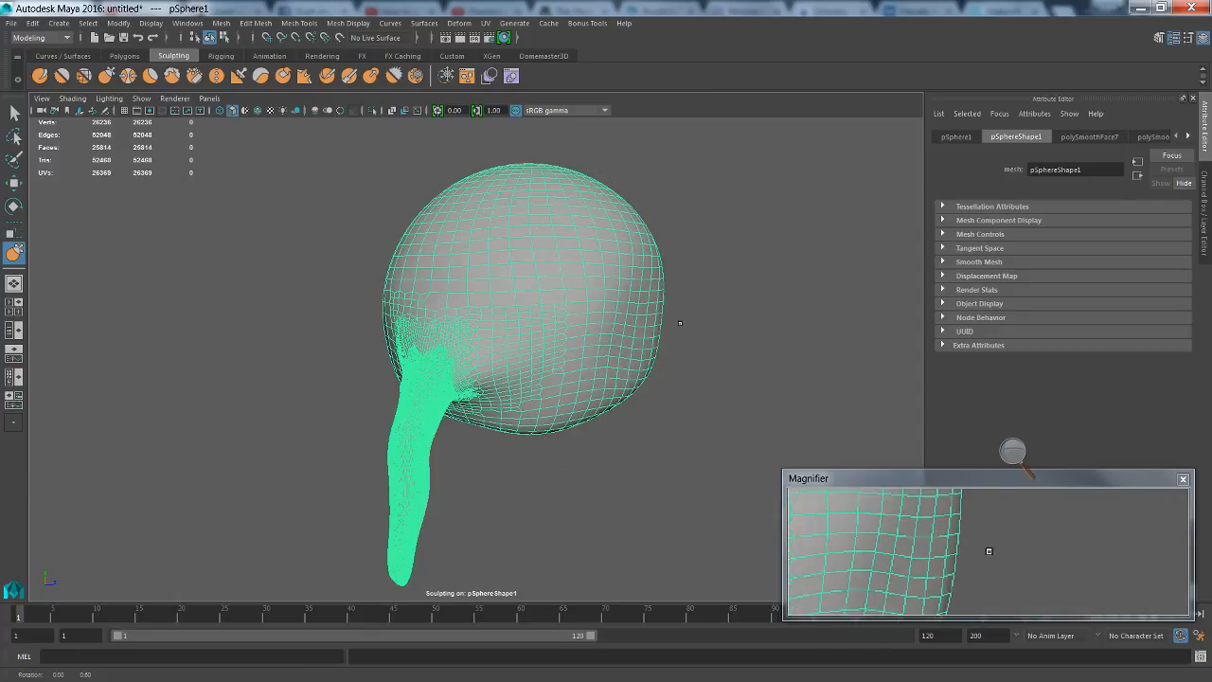
mouse_move(679, 323)
alt+mouse_down()
mouse_move(555, 338)
mouse_move(589, 334)
alt+mouse_up()
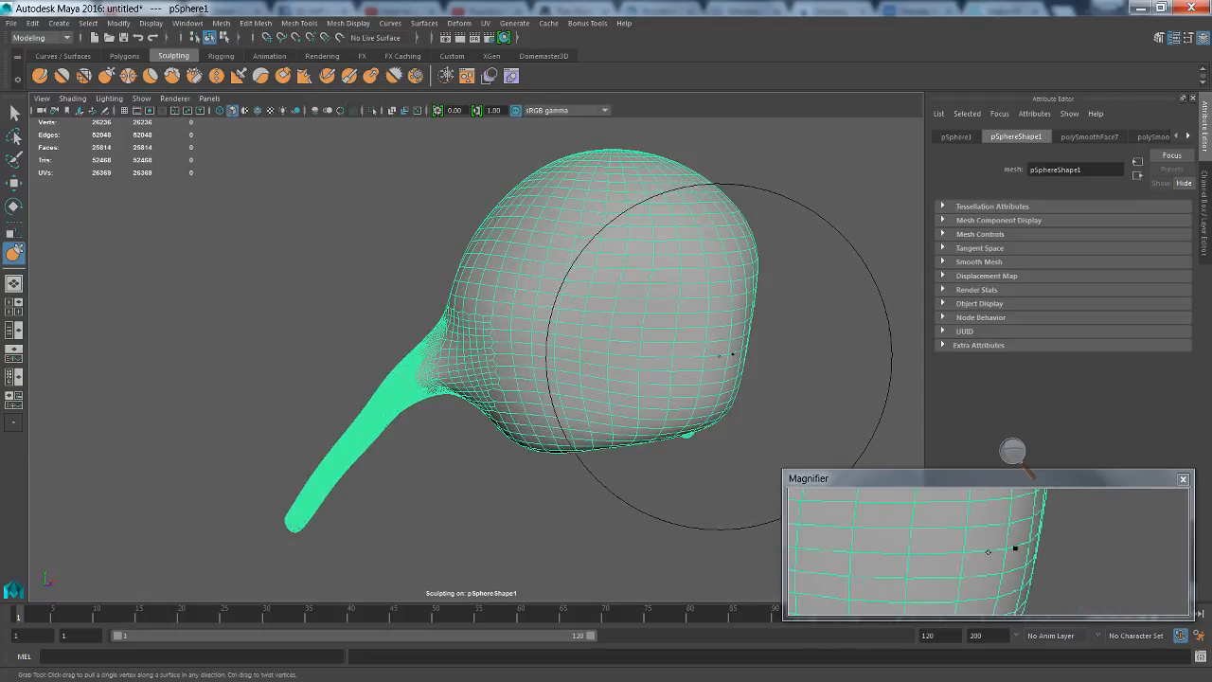
mouse_move(727, 357)
mouse_down()
mouse_move(621, 323)
mouse_move(698, 319)
mouse_move(754, 335)
mouse_move(713, 298)
mouse_move(782, 305)
mouse_move(811, 327)
mouse_up()
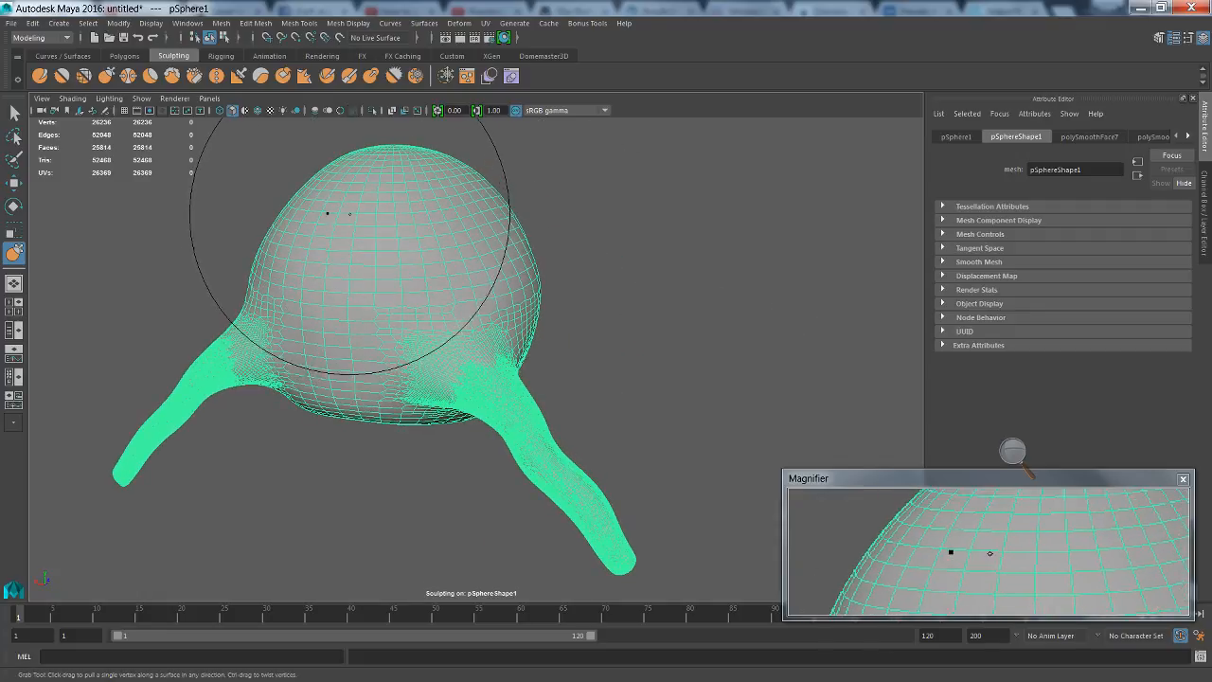
Push in both sides of the upper body with mirrored Grab strokes to narrow it into a tapered dome
mouse_move(434, 250)
alt+mouse_down()
mouse_move(536, 197)
mouse_move(555, 217)
mouse_move(560, 252)
mouse_move(487, 236)
alt+mouse_up()
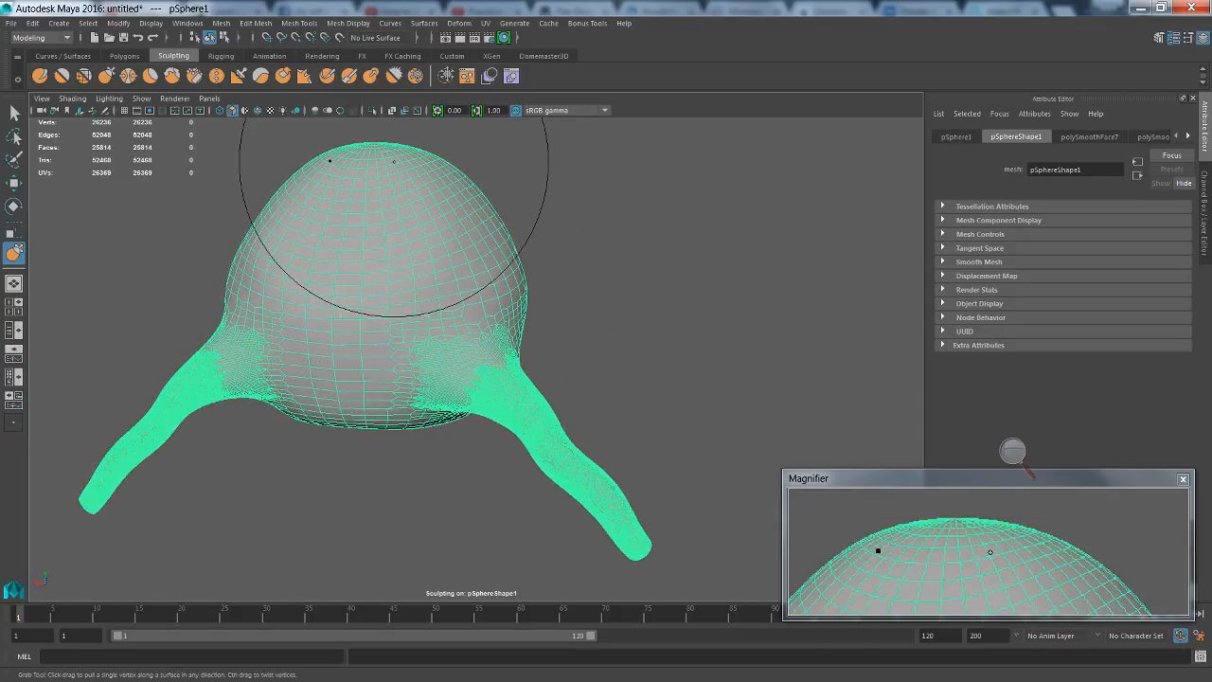
mouse_move(374, 143)
alt+mouse_down()
mouse_move(414, 179)
mouse_move(449, 187)
mouse_move(396, 182)
alt+mouse_up()
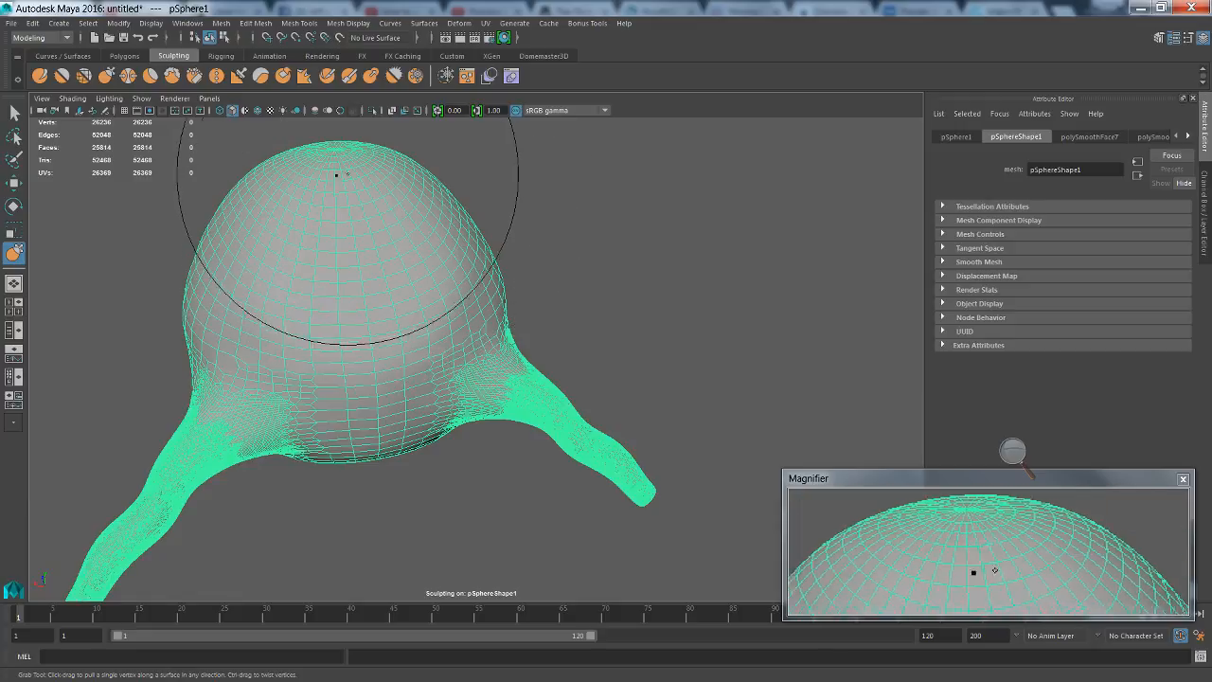
Sculpt the upper part of the sphere mesh into a narrower, tapered peak with the Grab tool, checking the shape from several sides
scroll(336, 171, down, 3)
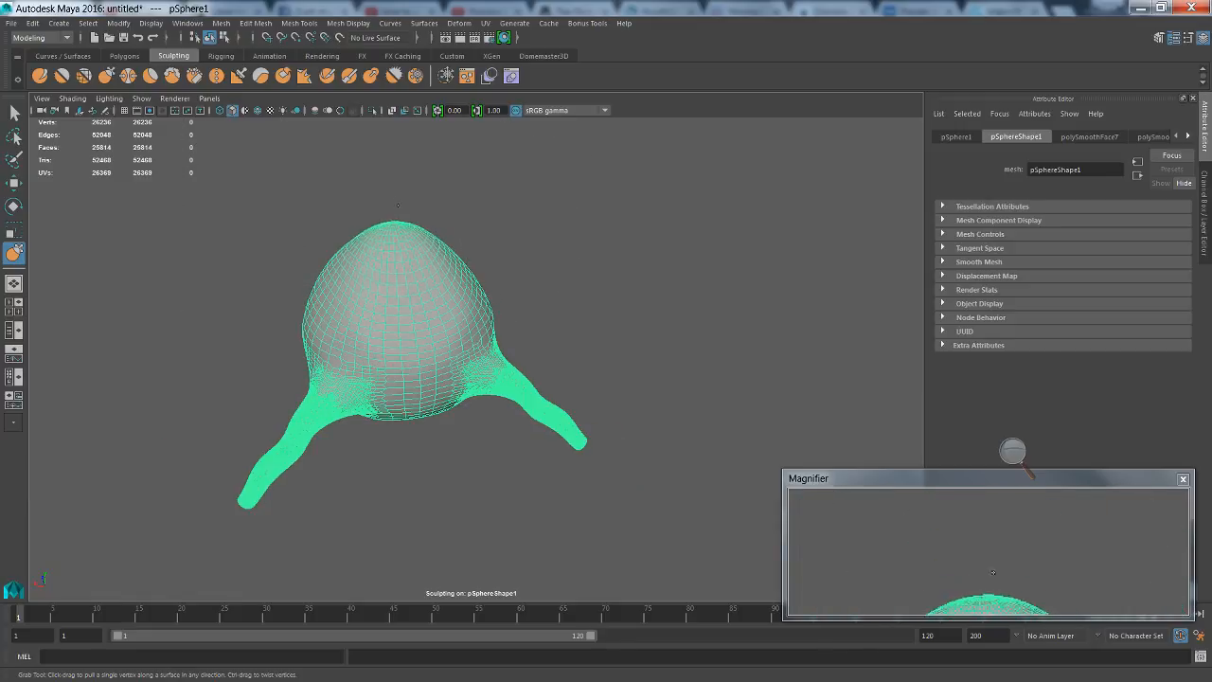
mouse_move(407, 180)
alt+mouse_down()
mouse_move(360, 227)
mouse_move(300, 218)
alt+mouse_up()
mouse_move(436, 245)
alt+mouse_down()
mouse_move(388, 237)
mouse_move(442, 252)
alt+mouse_up()
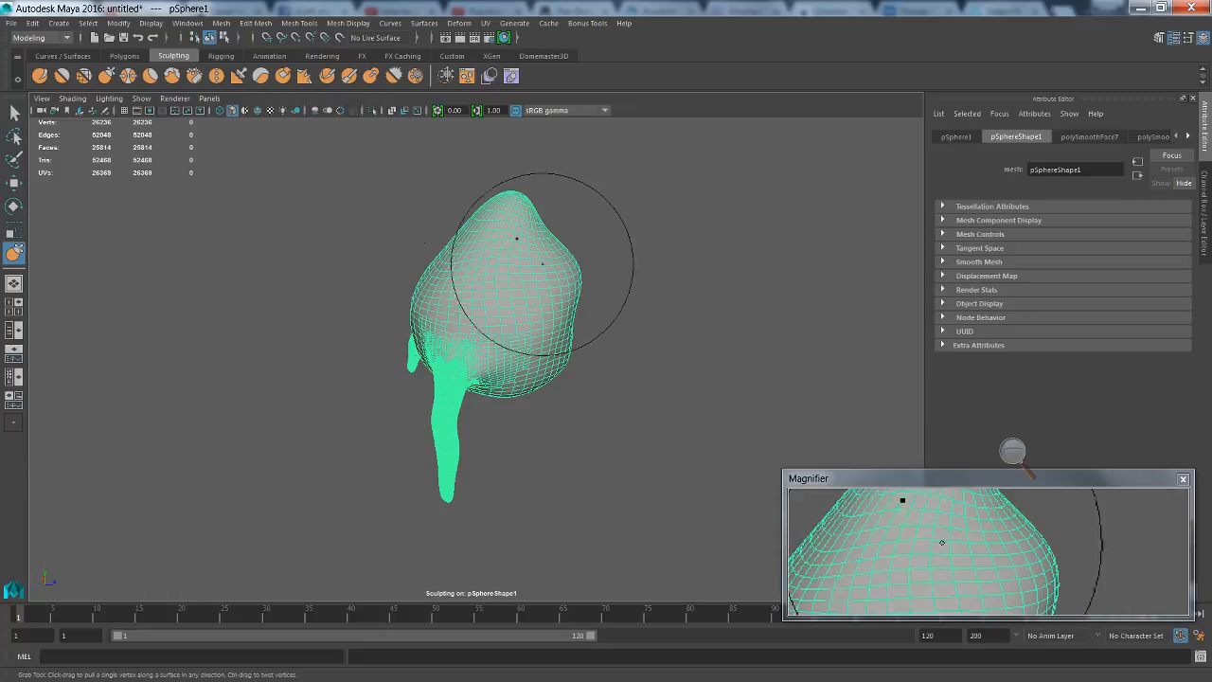
mouse_move(514, 236)
alt+mouse_down()
mouse_move(506, 265)
mouse_move(471, 262)
alt+mouse_up()
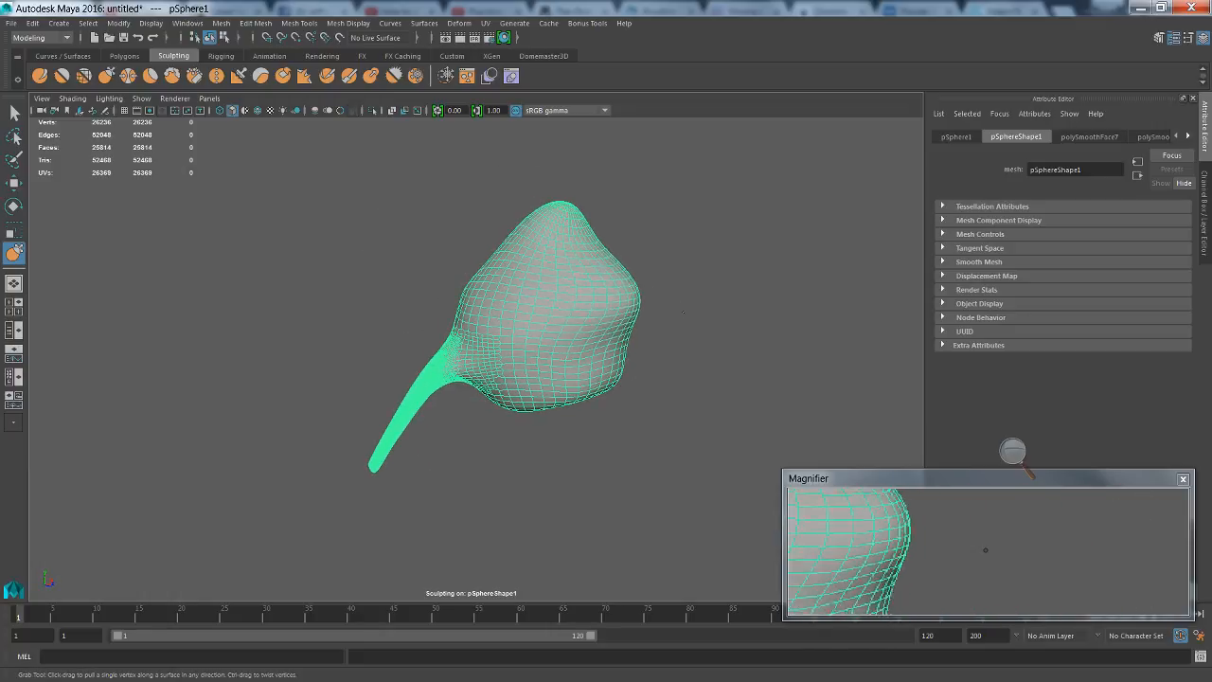
mouse_move(544, 274)
alt+mouse_down()
mouse_move(725, 301)
mouse_move(822, 281)
mouse_move(797, 282)
alt+mouse_up()
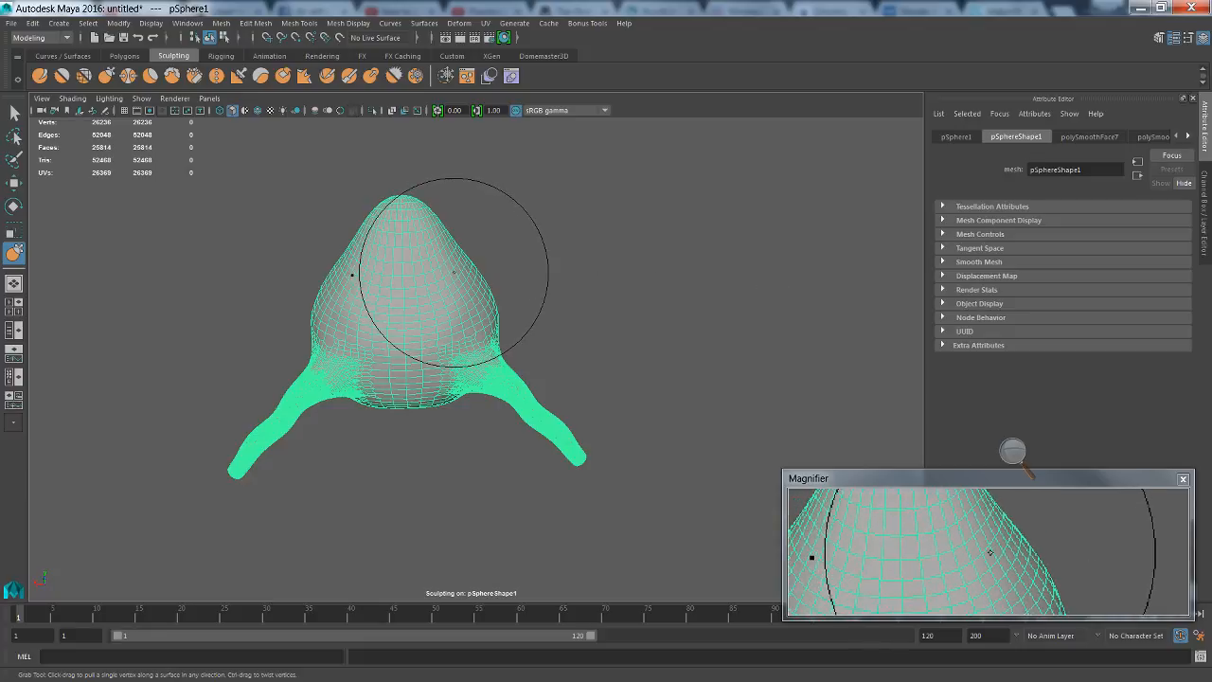
Check the Grab tool's settings and pull mirrored, shoulder-like bulges outward from both sides of the upper body
double_click(15, 254)
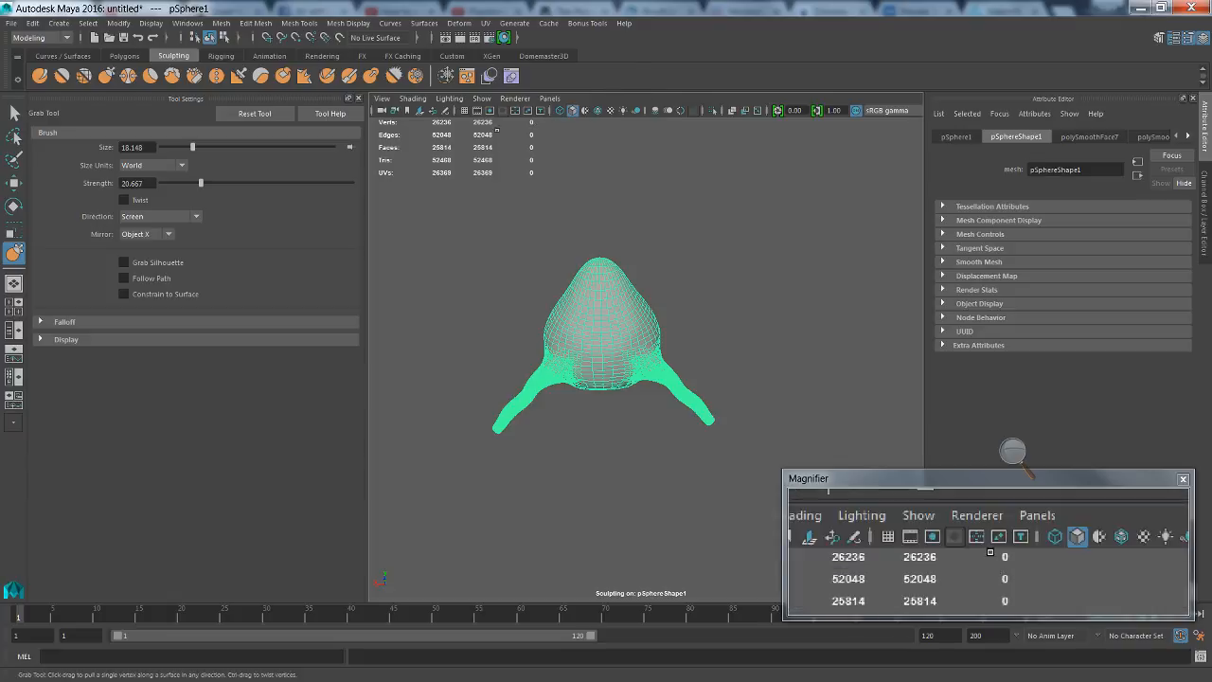
click(359, 99)
mouse_move(541, 244)
alt+mouse_down()
mouse_move(460, 237)
mouse_move(502, 256)
mouse_move(451, 259)
alt+mouse_up()
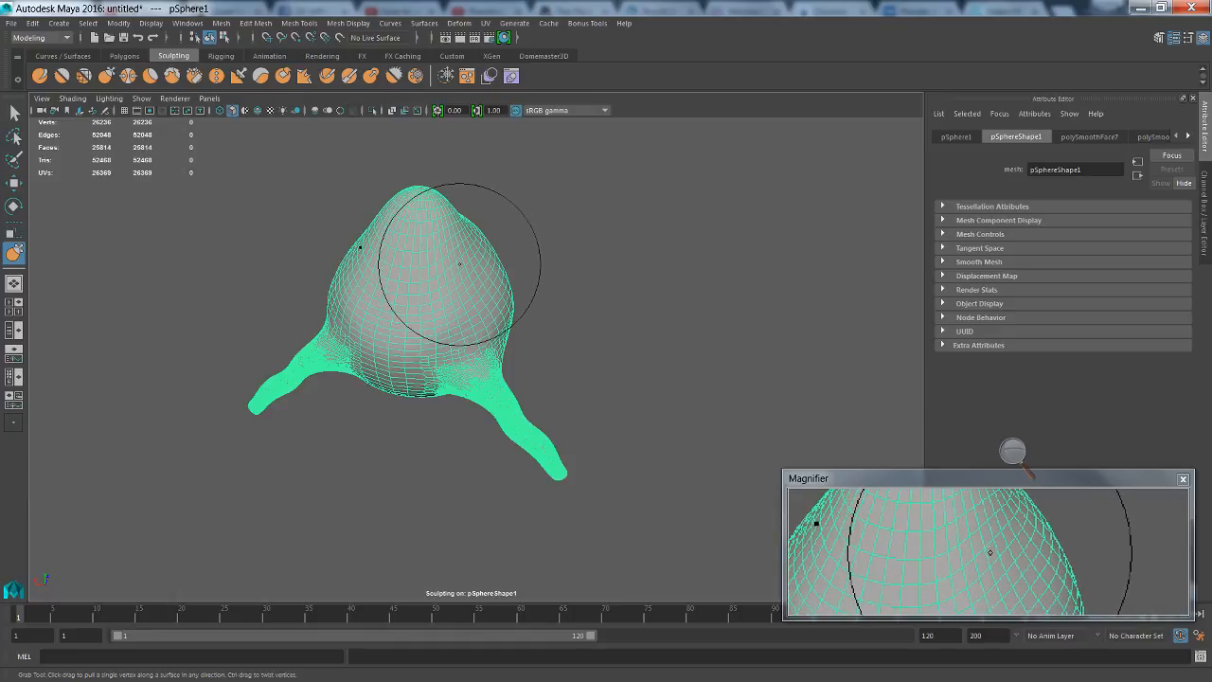
mouse_move(544, 259)
alt+mouse_down()
mouse_move(503, 257)
mouse_move(612, 257)
mouse_move(588, 254)
alt+mouse_up()
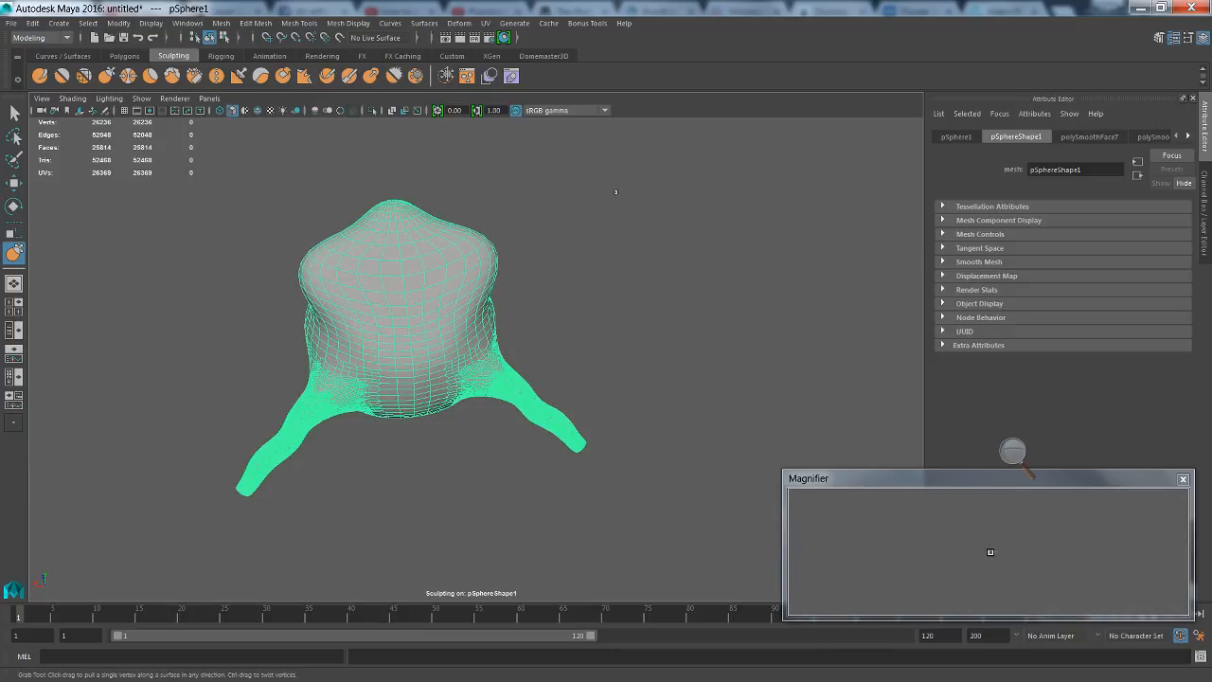
mouse_move(615, 193)
alt+mouse_down()
mouse_move(577, 217)
mouse_move(514, 224)
mouse_move(555, 257)
alt+mouse_up()
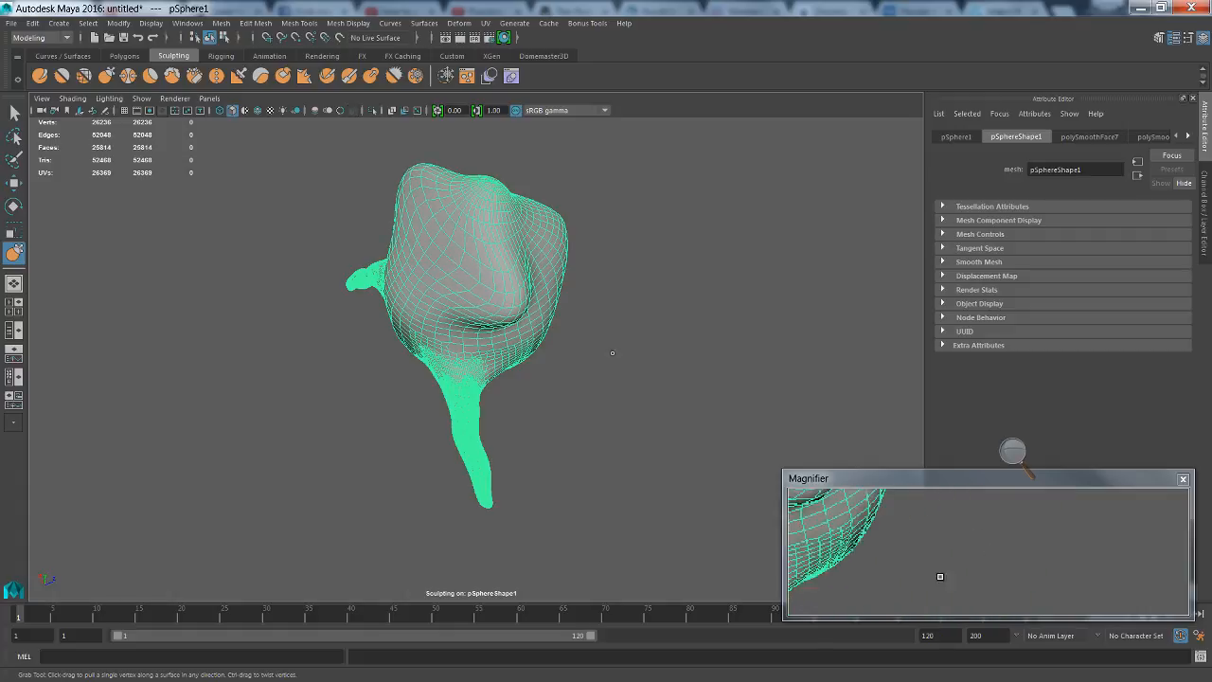
mouse_move(613, 353)
alt+mouse_down()
mouse_move(717, 341)
mouse_move(657, 354)
mouse_move(590, 341)
mouse_move(472, 312)
mouse_move(414, 265)
mouse_move(319, 258)
alt+mouse_up()
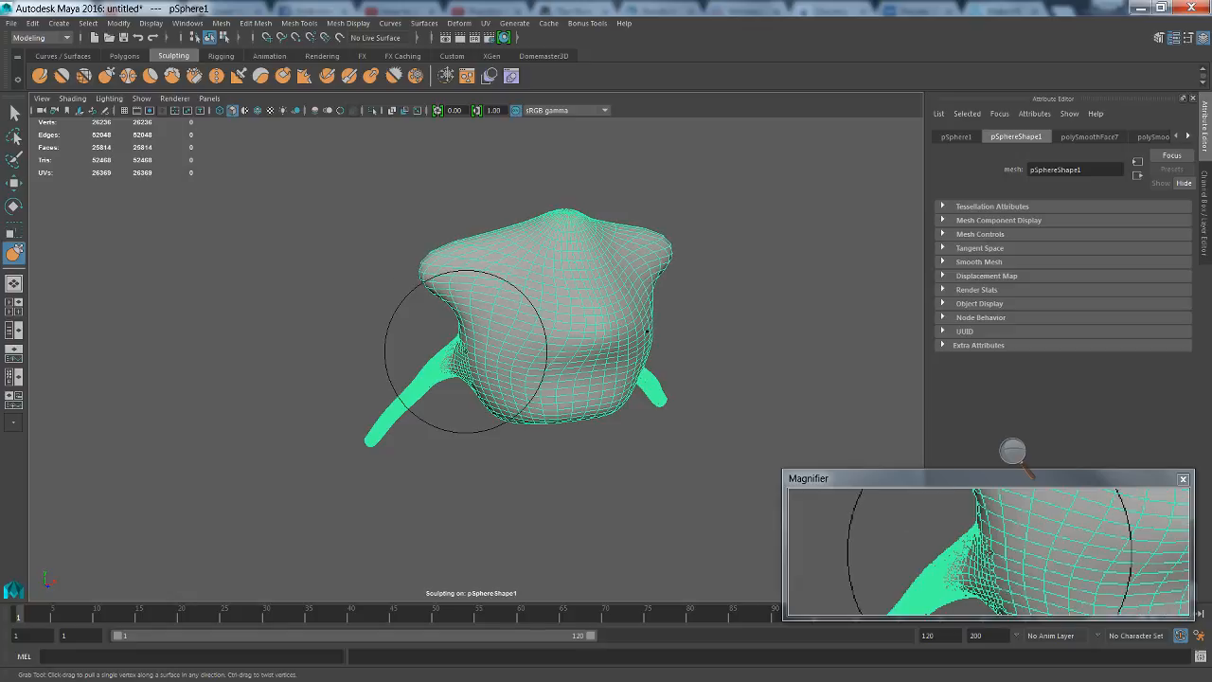
mouse_move(466, 352)
alt+mouse_down()
mouse_move(587, 370)
mouse_move(709, 360)
mouse_move(750, 338)
mouse_move(770, 368)
mouse_move(698, 411)
mouse_move(460, 352)
alt+mouse_up()
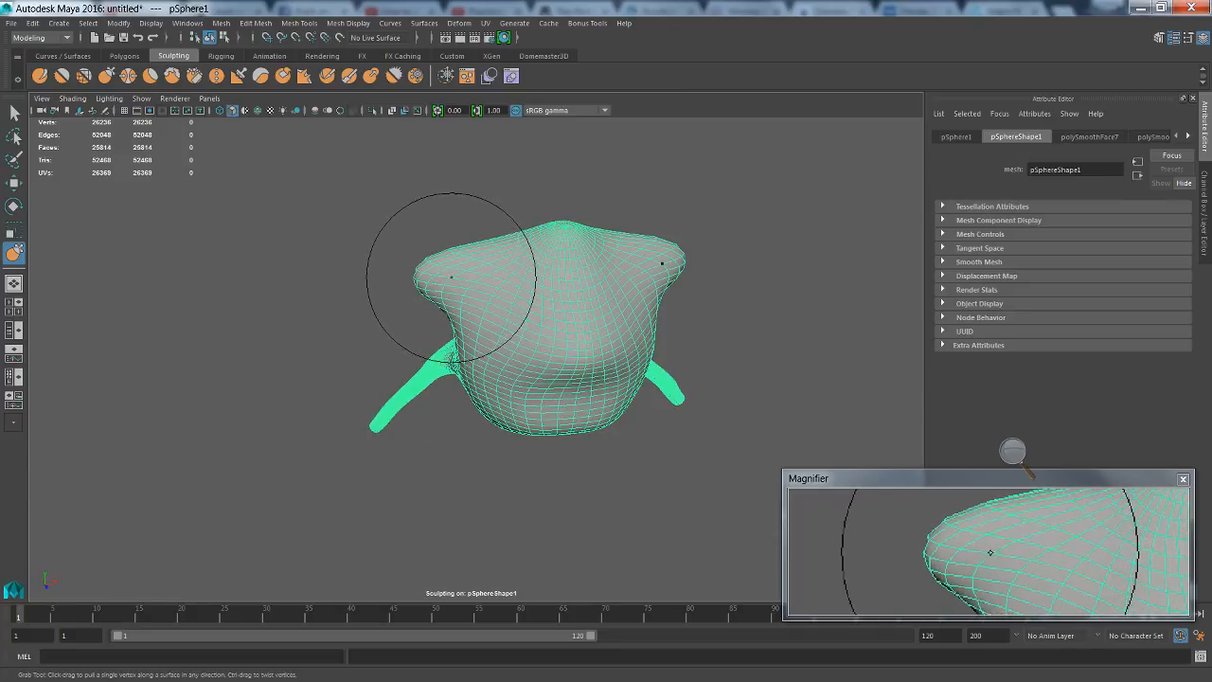
mouse_move(450, 277)
mouse_down()
mouse_move(299, 234)
mouse_move(425, 303)
mouse_move(555, 319)
mouse_move(643, 313)
mouse_move(611, 287)
mouse_up()
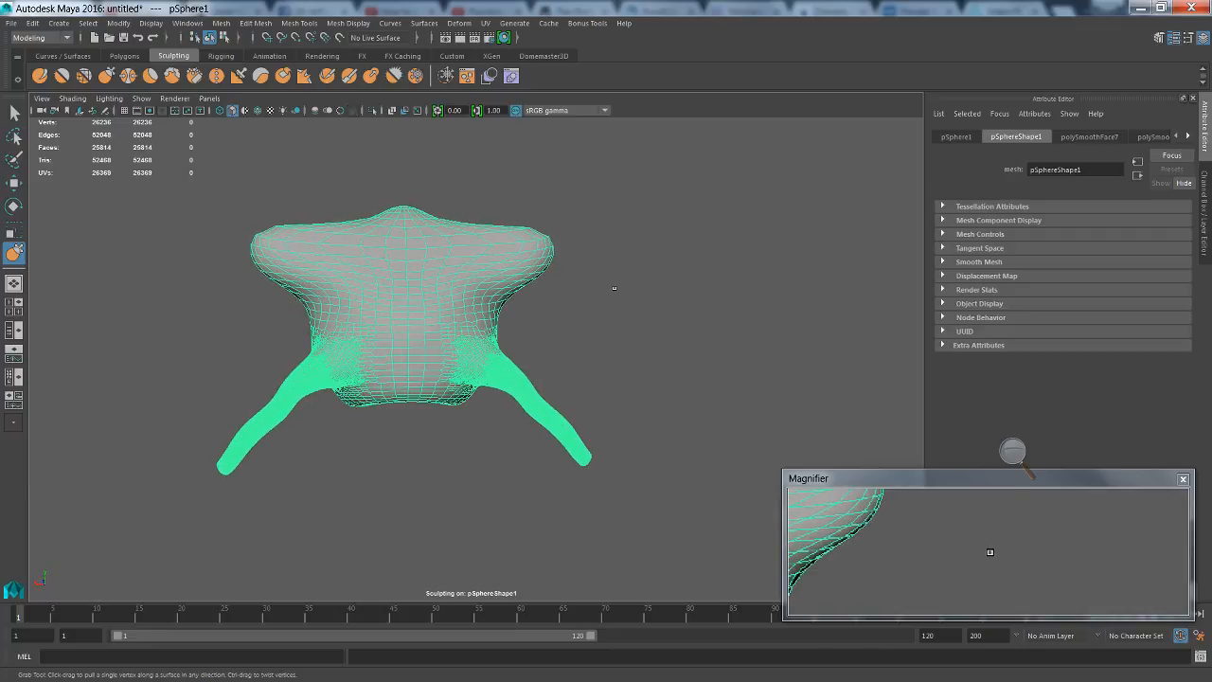
Switch to face selection and select the faces covering both shoulder bulges symmetrically
right_click(501, 255)
mouse_move(500, 256)
right_down()
mouse_move(543, 242)
mouse_move(500, 290)
mouse_move(520, 290)
right_up()
right_click(522, 260)
mouse_move(520, 290)
alt+mouse_down()
mouse_move(558, 293)
mouse_move(539, 298)
alt+mouse_up()
click(305, 236)
shift+click(502, 239)
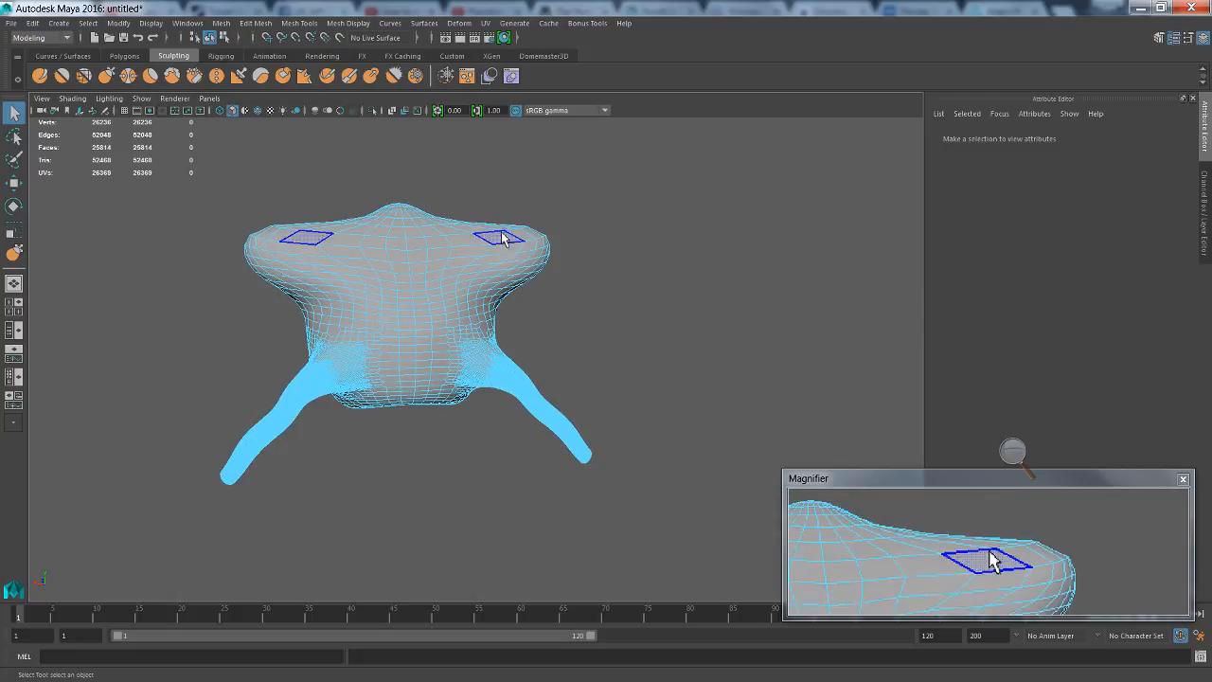
mouse_move(489, 199)
mouse_down()
mouse_move(502, 241)
mouse_move(569, 312)
mouse_move(606, 312)
mouse_move(518, 328)
mouse_move(398, 316)
mouse_move(370, 290)
mouse_move(345, 311)
mouse_move(379, 341)
mouse_move(363, 335)
mouse_up()
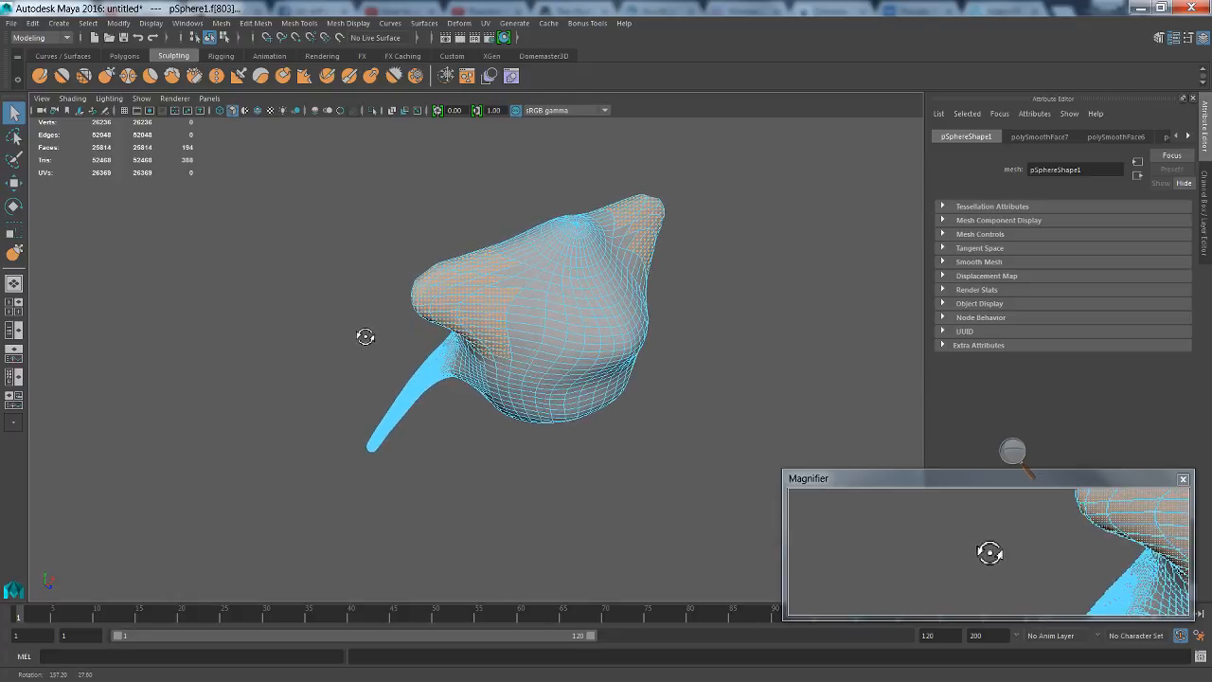
Add the missed faces along the inner edges and undersides of both shoulder bulges to the selection
click(514, 284)
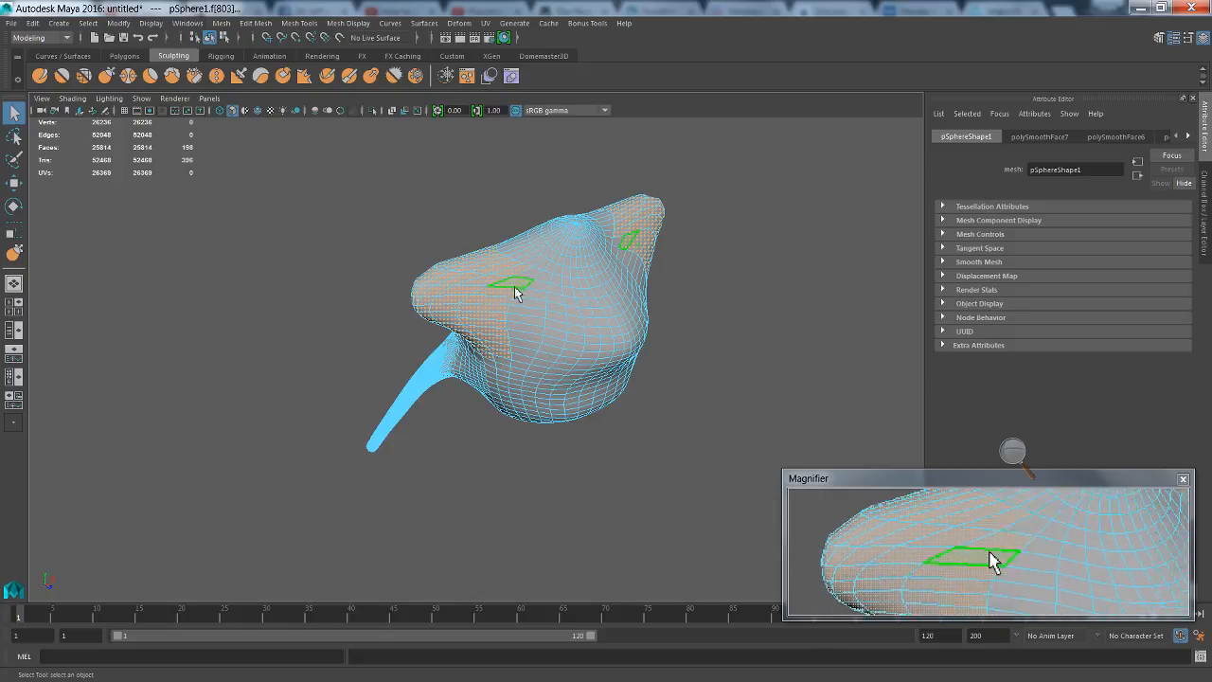
shift+click(531, 279)
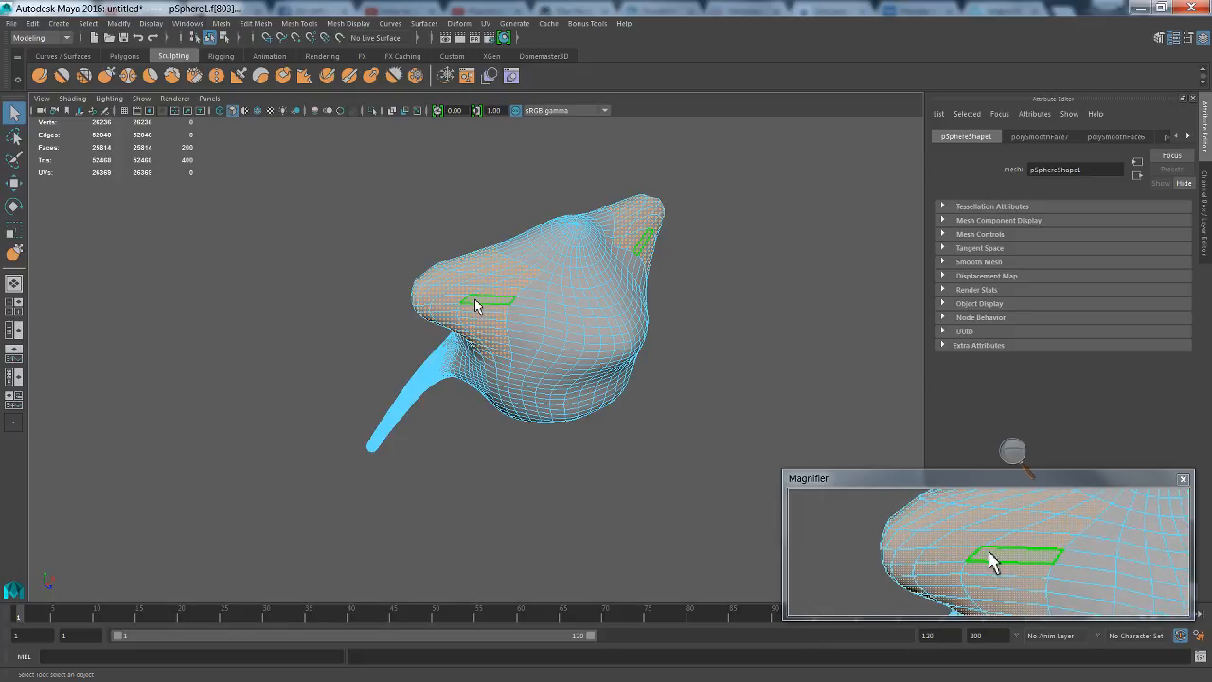
alt+drag(484, 300, 584, 282)
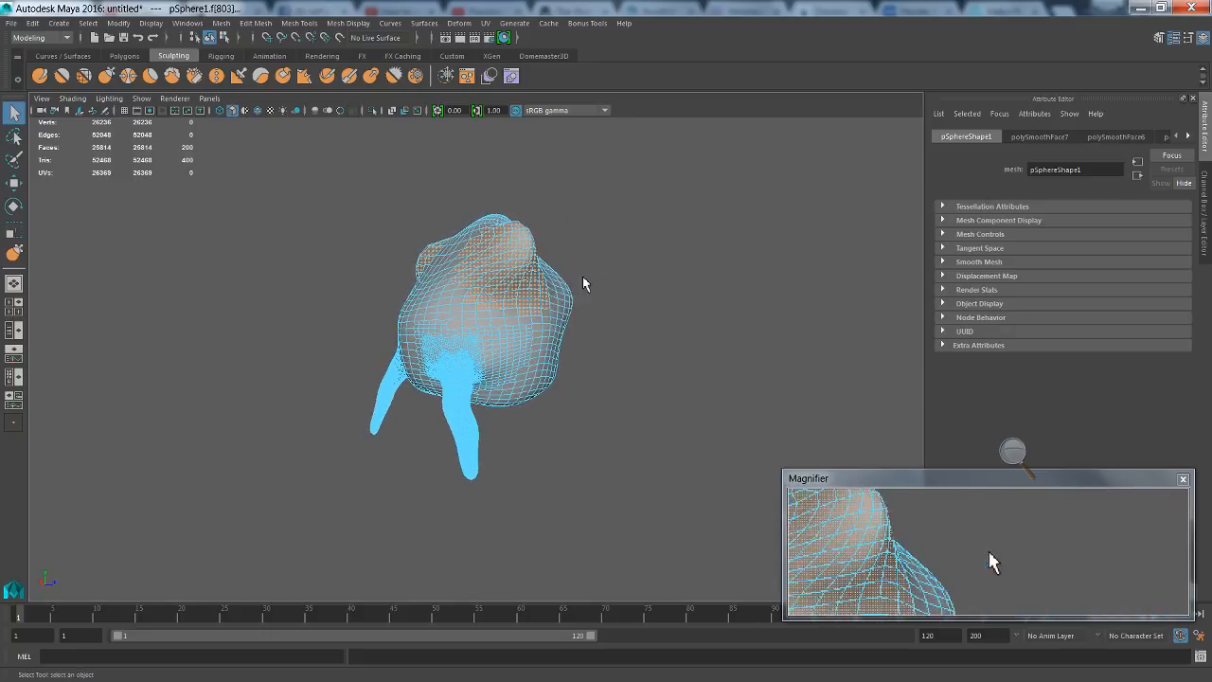
shift+click(502, 317)
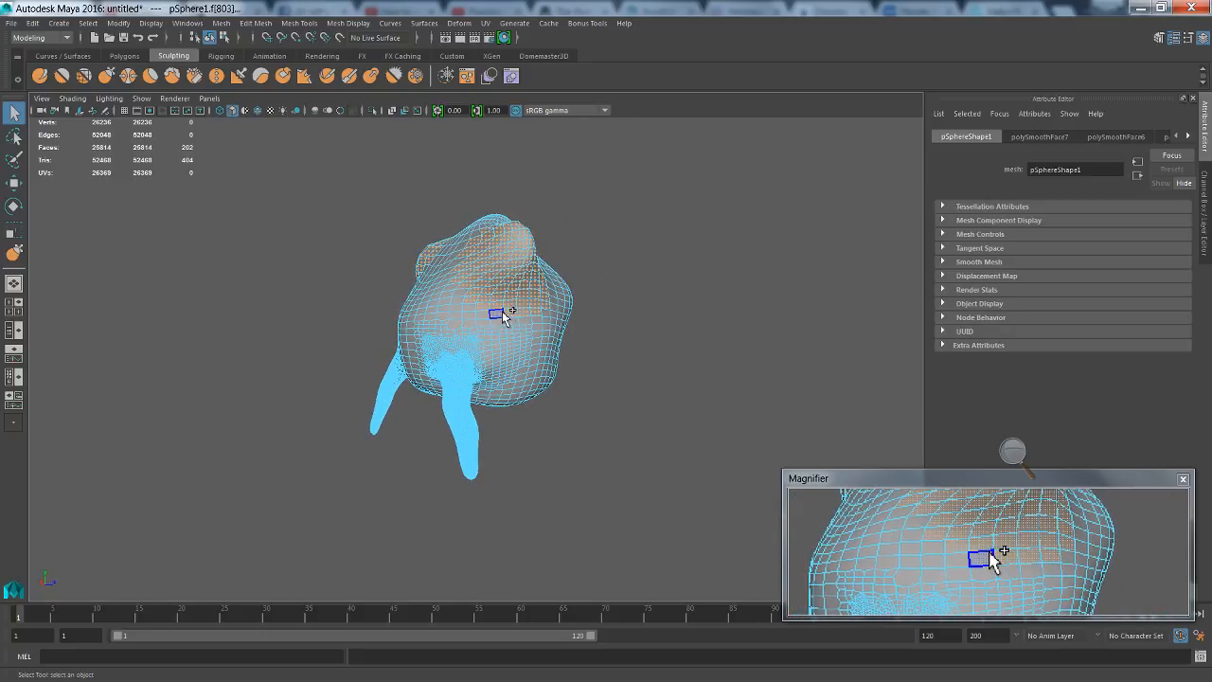
shift+click(508, 280)
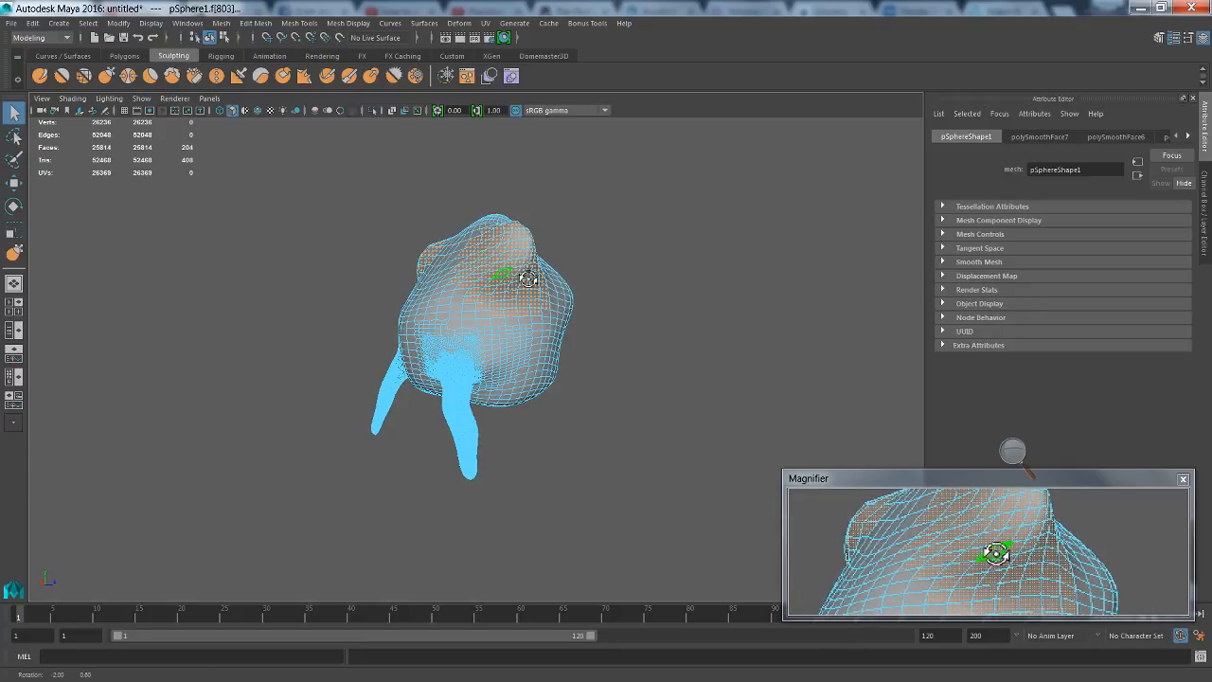
alt+drag(507, 280, 584, 313)
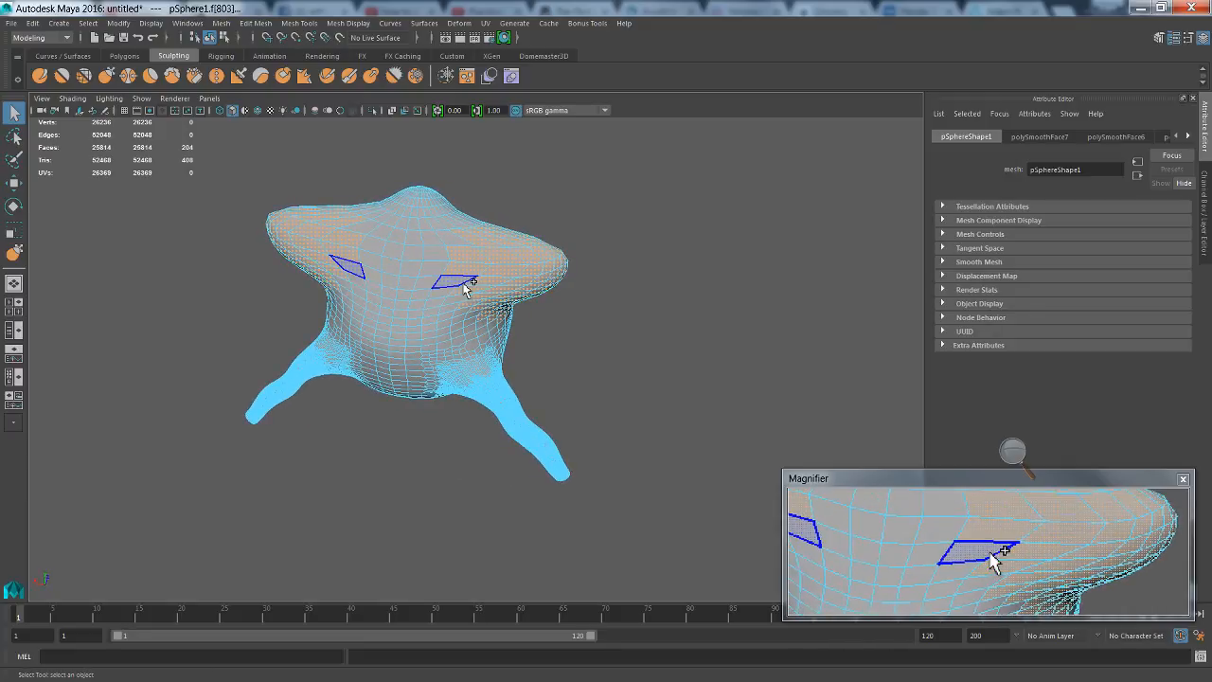
shift+click(464, 286)
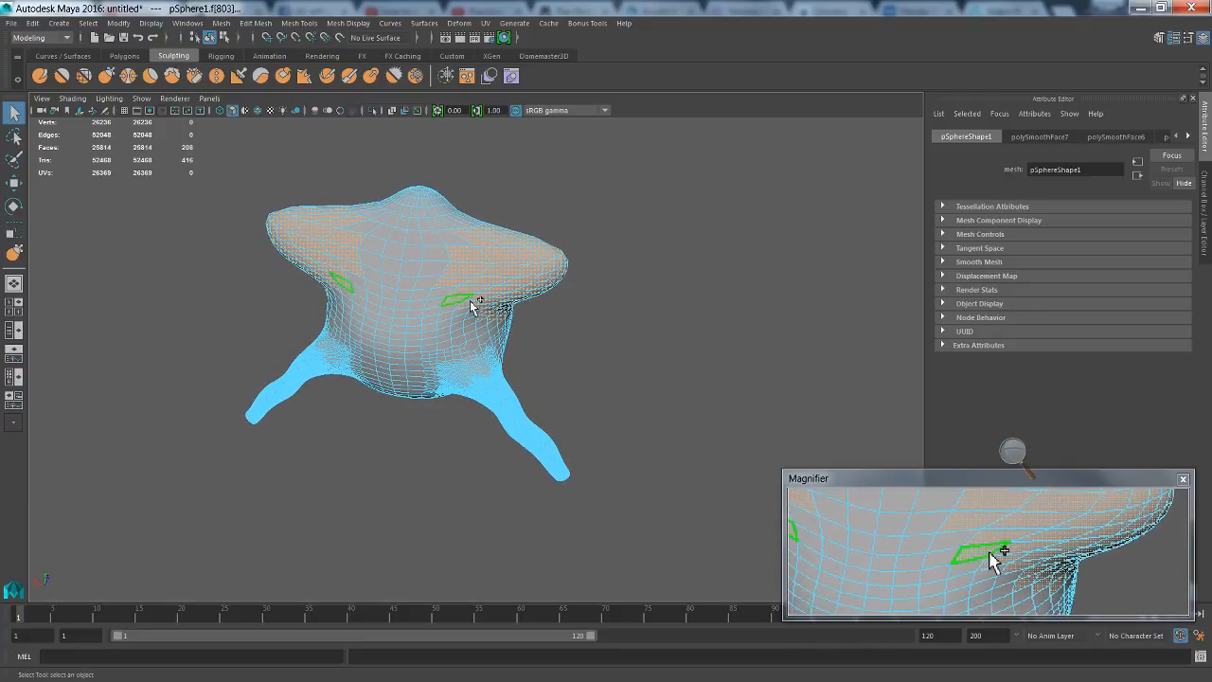
alt+drag(511, 277, 481, 290)
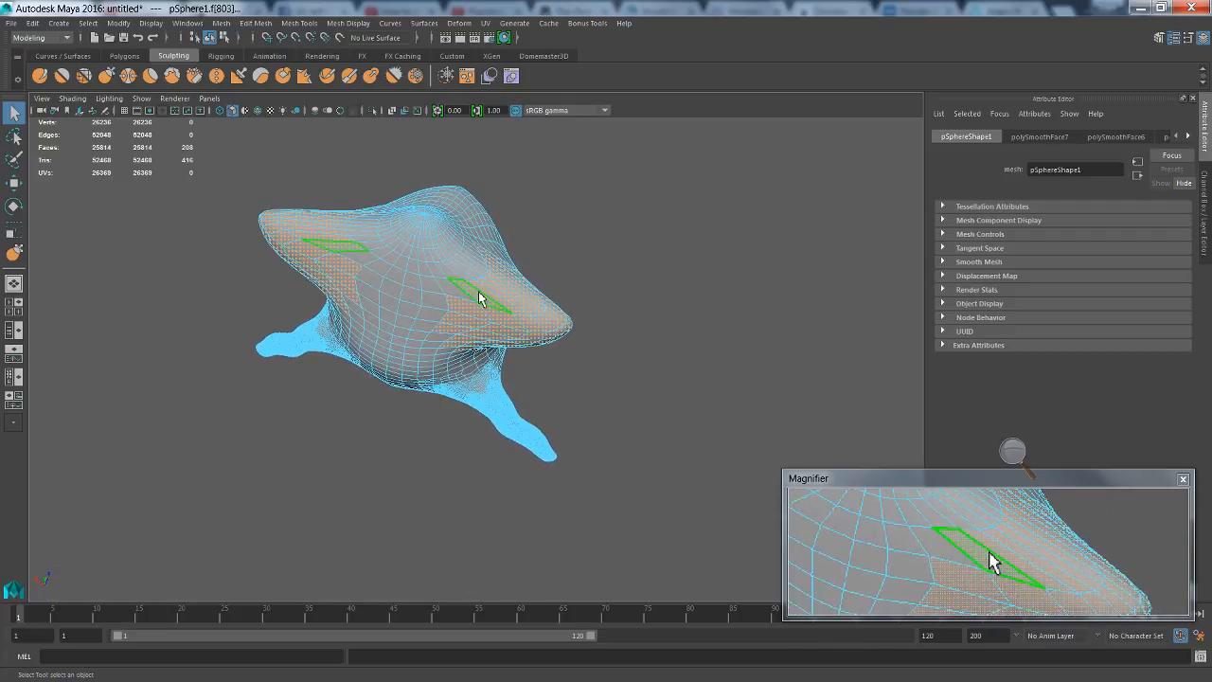
shift+click(465, 290)
alt+drag(538, 319, 516, 239)
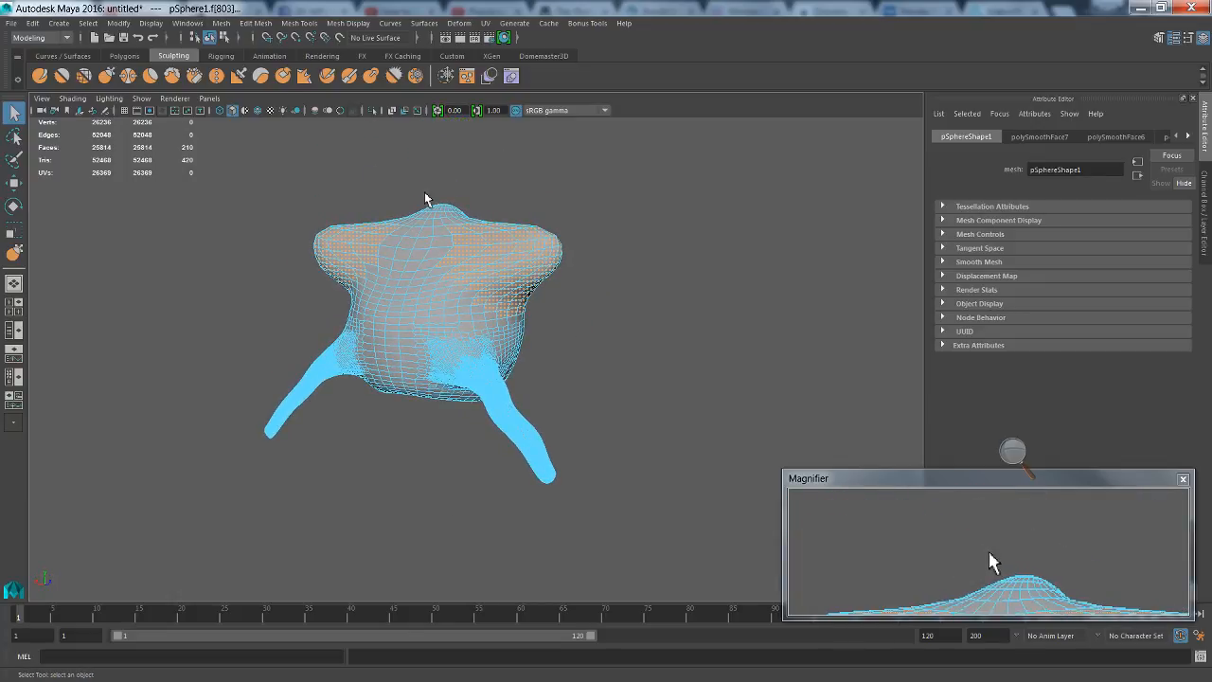
Isolate the selected faces to inspect both shoulder regions, and return to showing the whole mesh
click(373, 111)
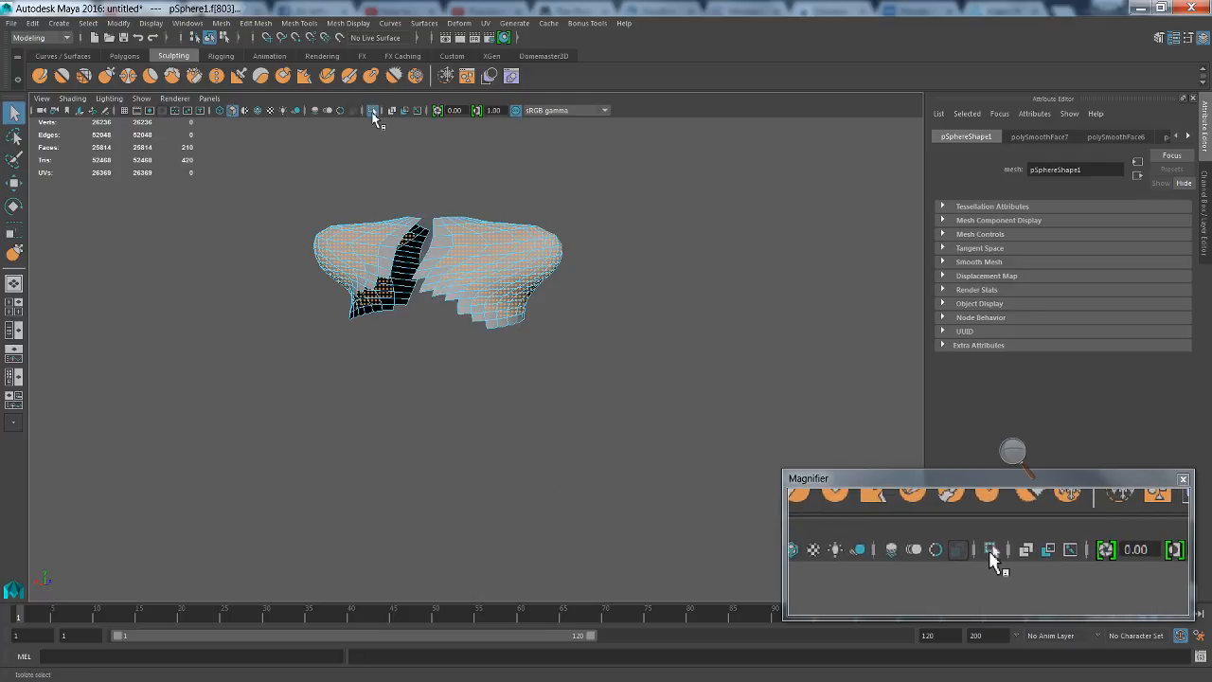
alt+drag(501, 236, 563, 254)
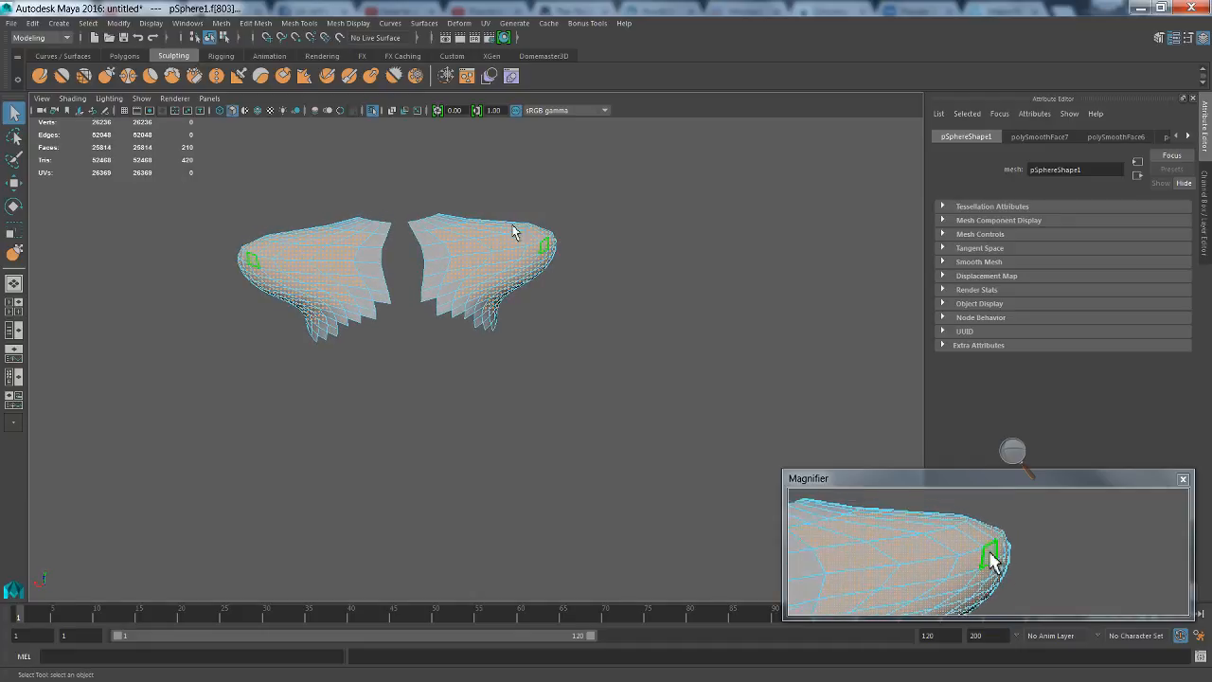
click(372, 110)
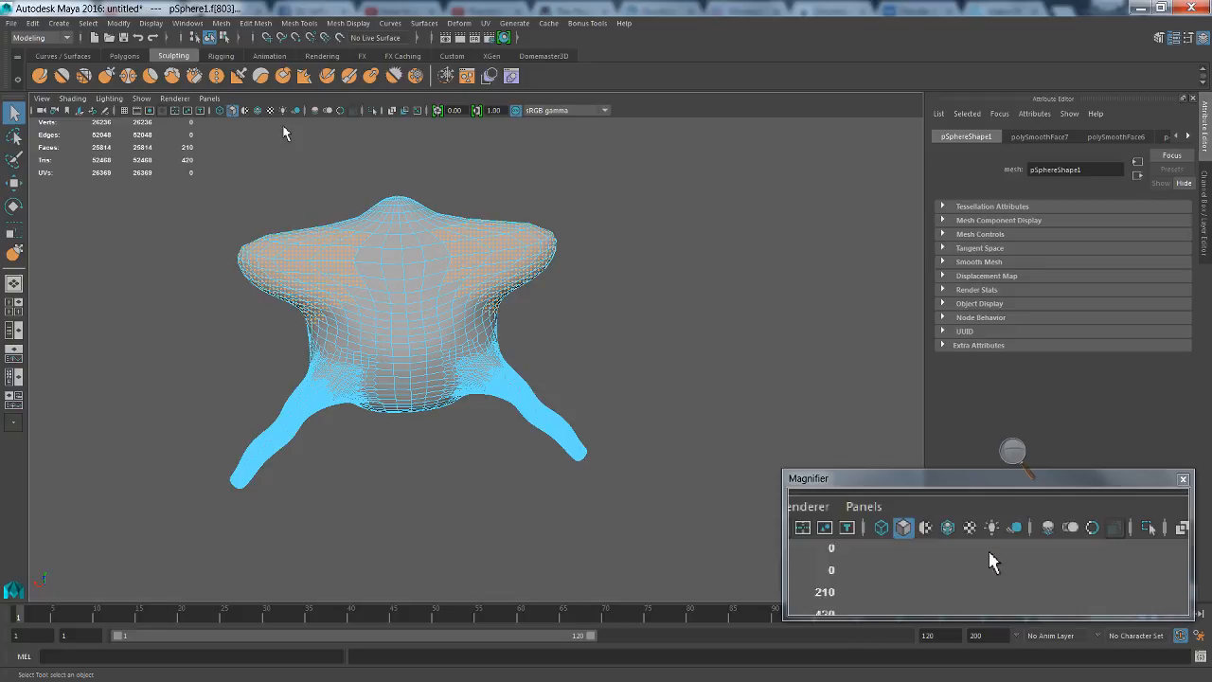
Smooth the selected shoulder faces twice, with one division level each time, keeping the same faces selected
click(225, 24)
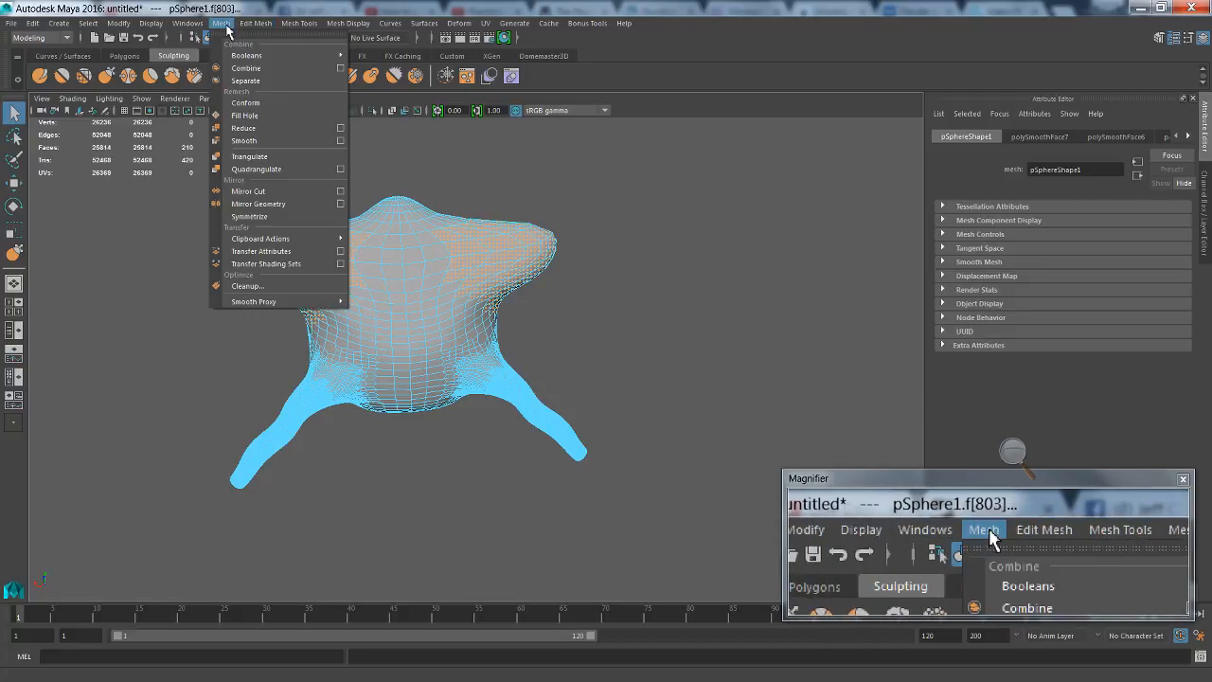
click(248, 140)
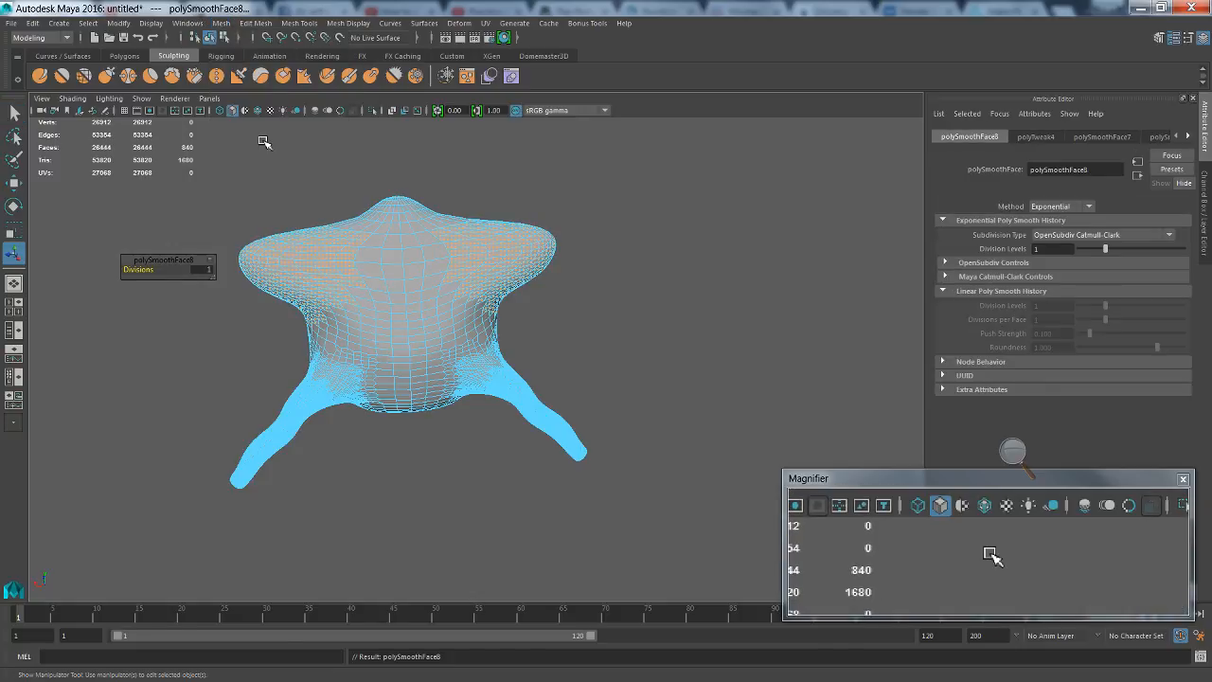
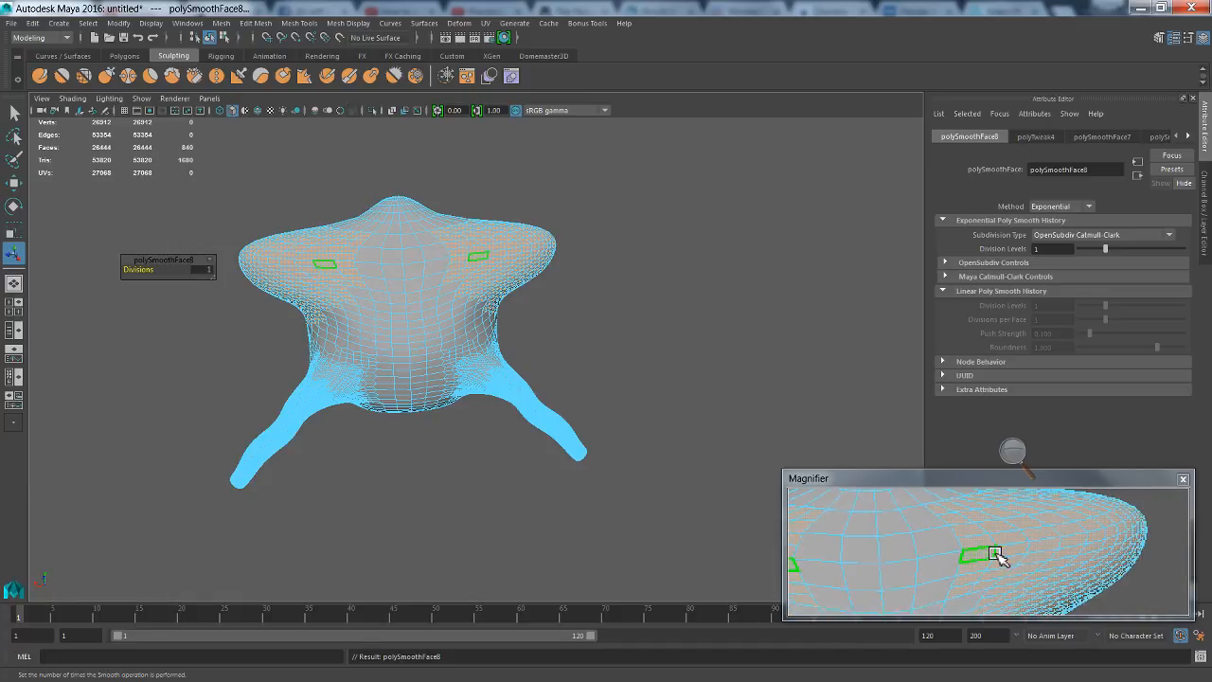
click(645, 313)
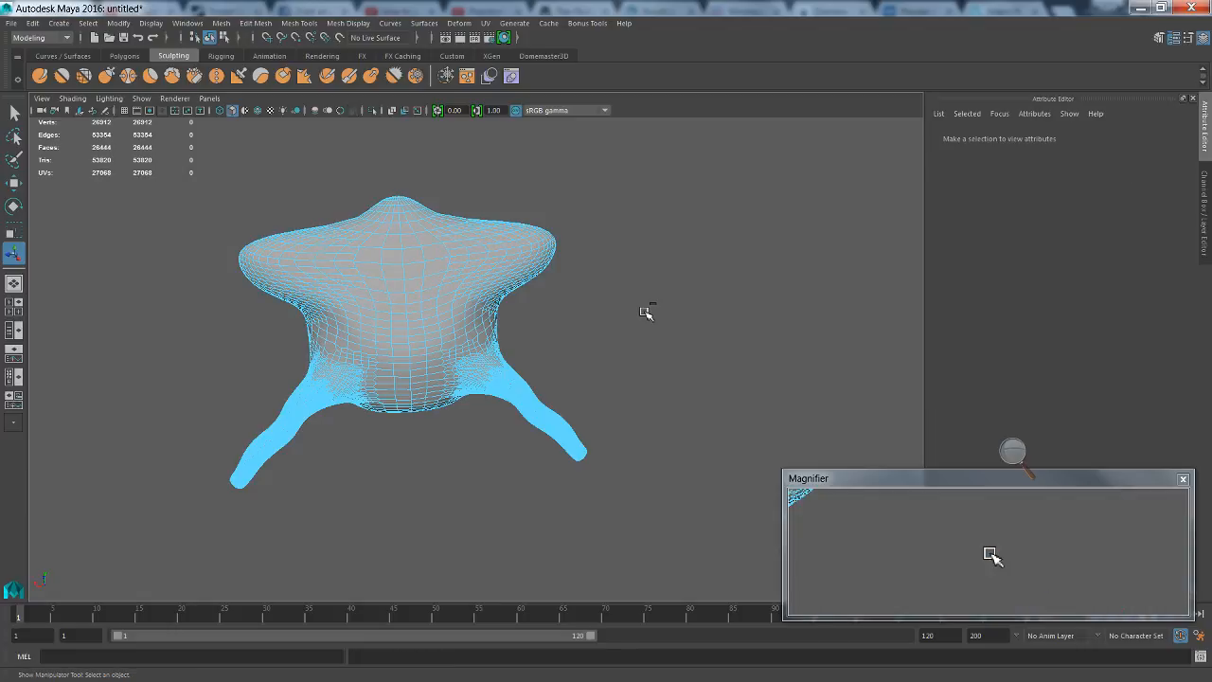
key(ctrl+z)
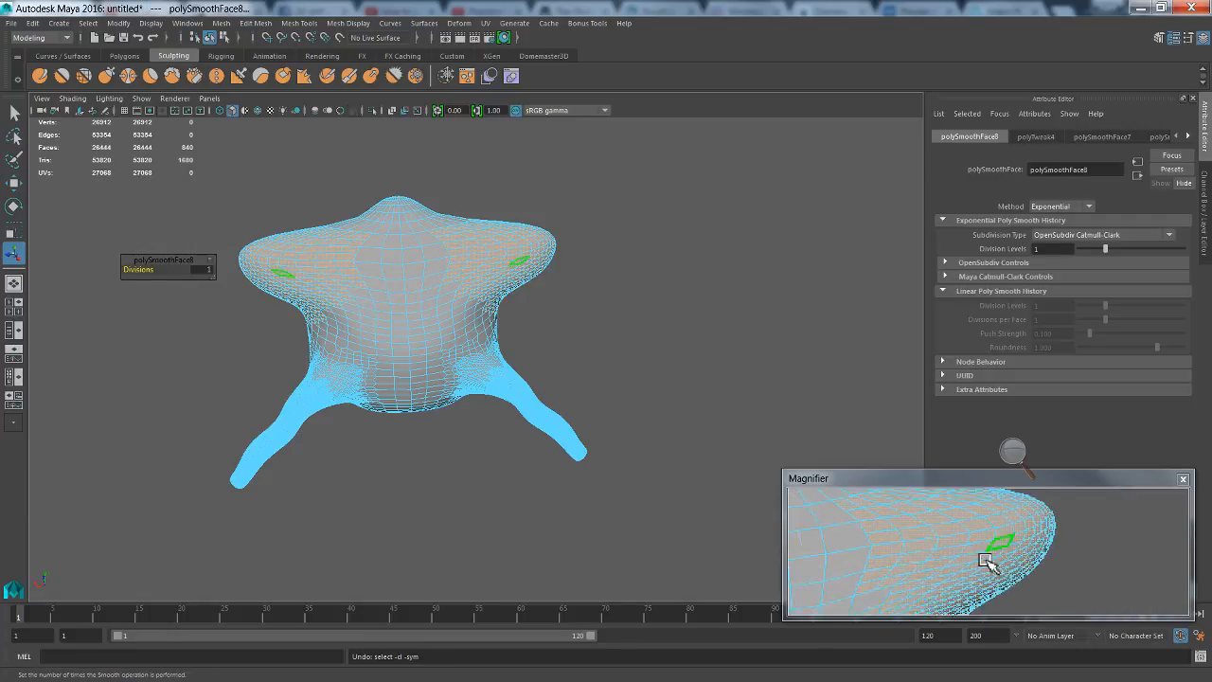
click(222, 23)
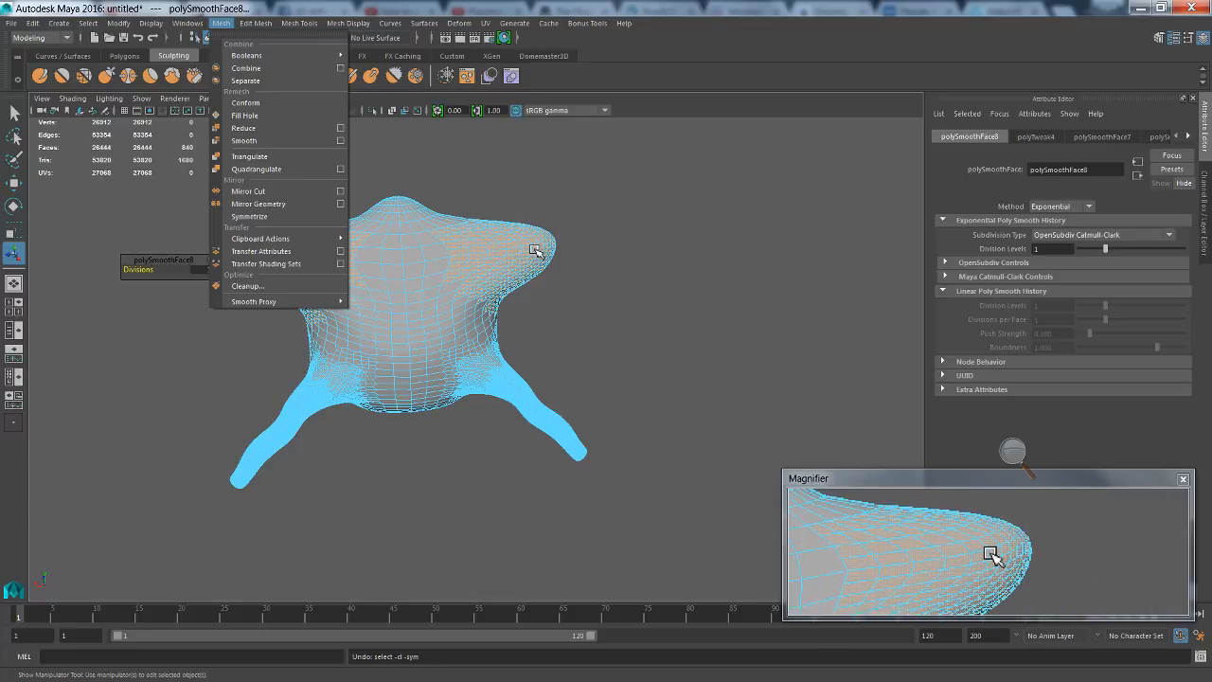
click(280, 144)
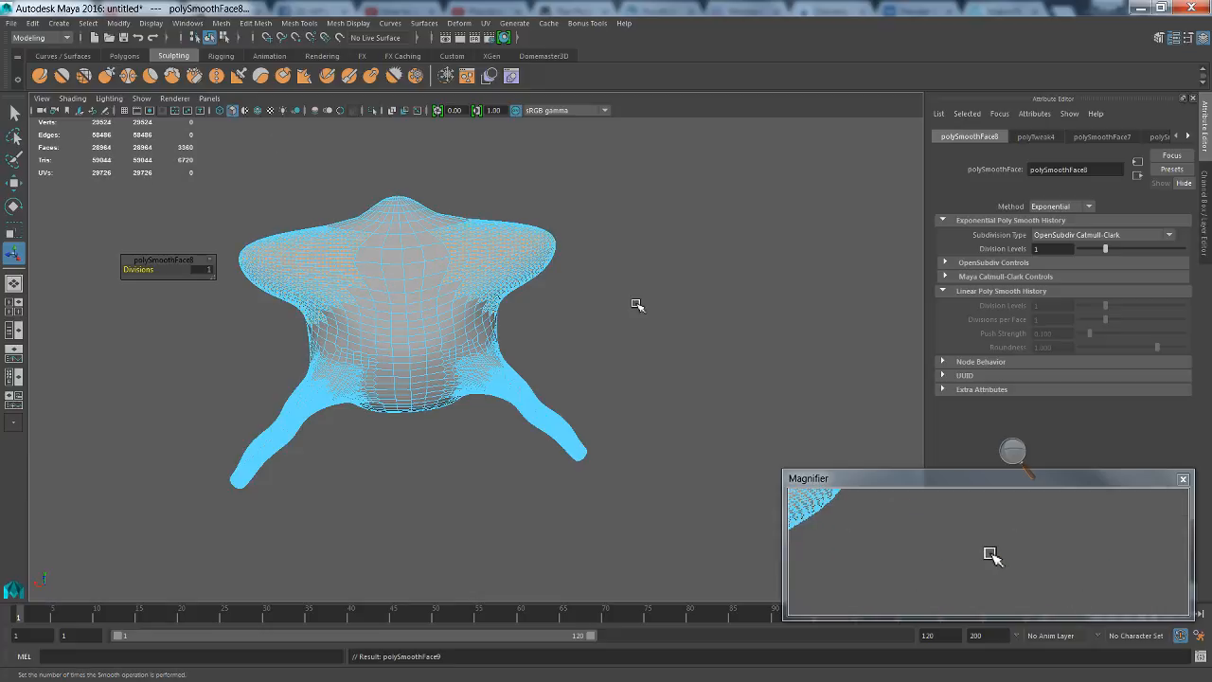
alt+drag(638, 303, 634, 346)
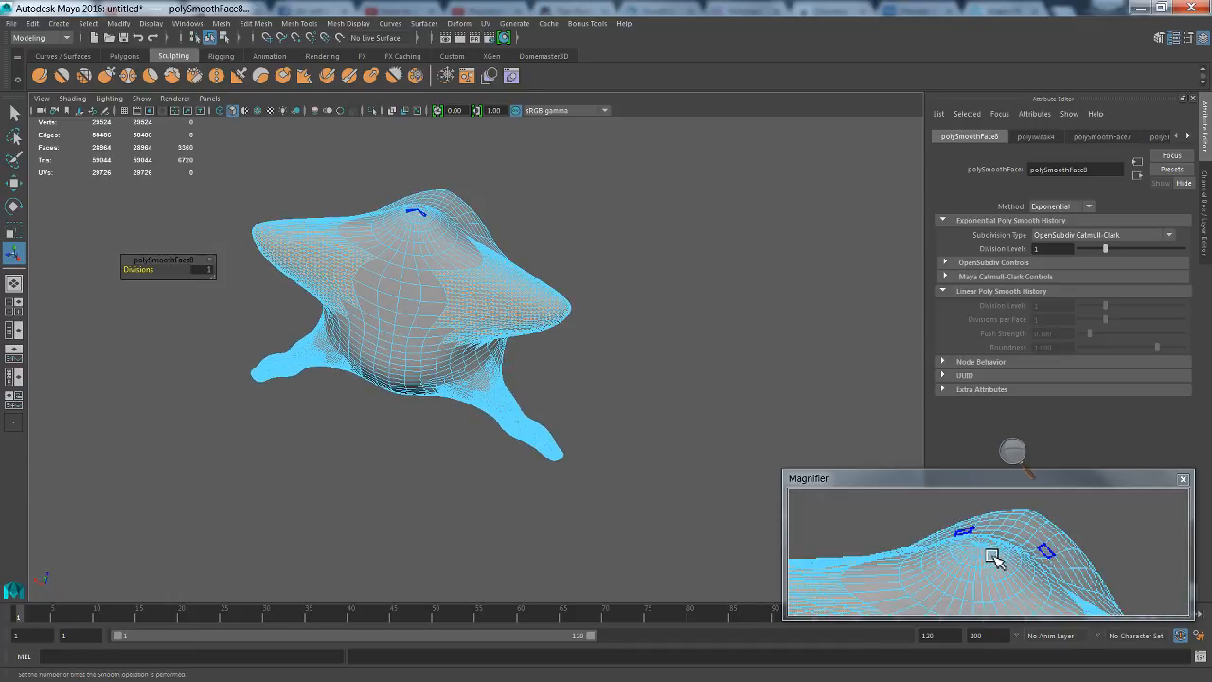
click(262, 24)
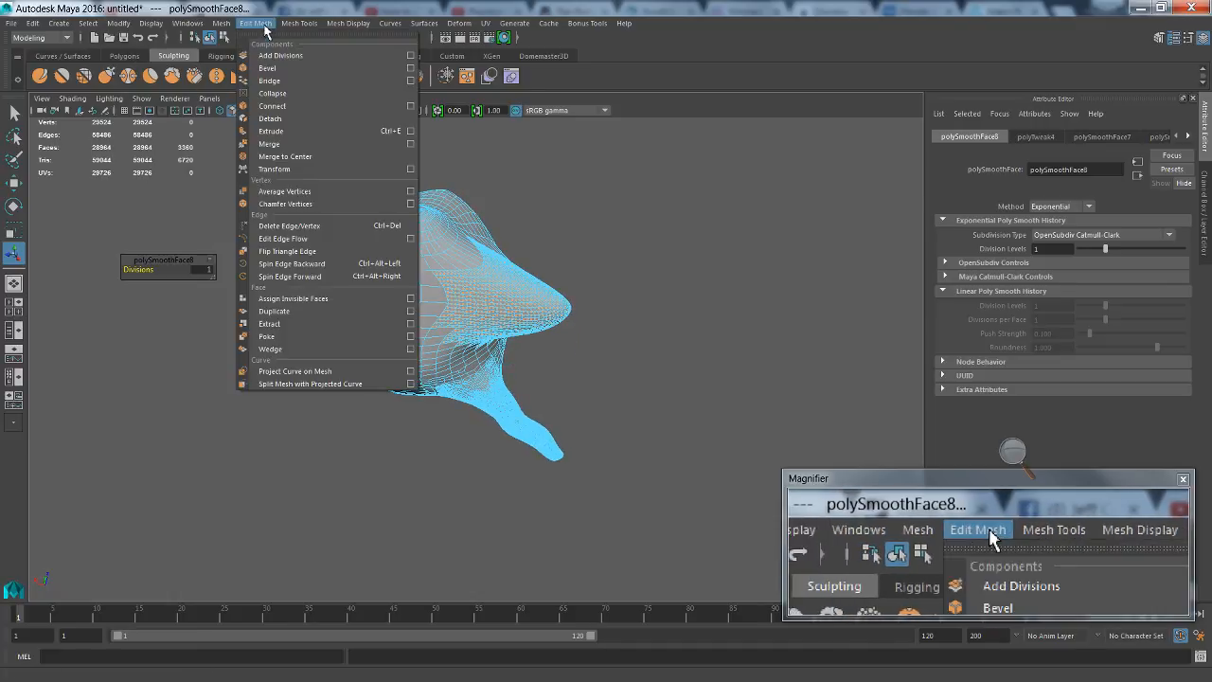
mouse_move(220, 23)
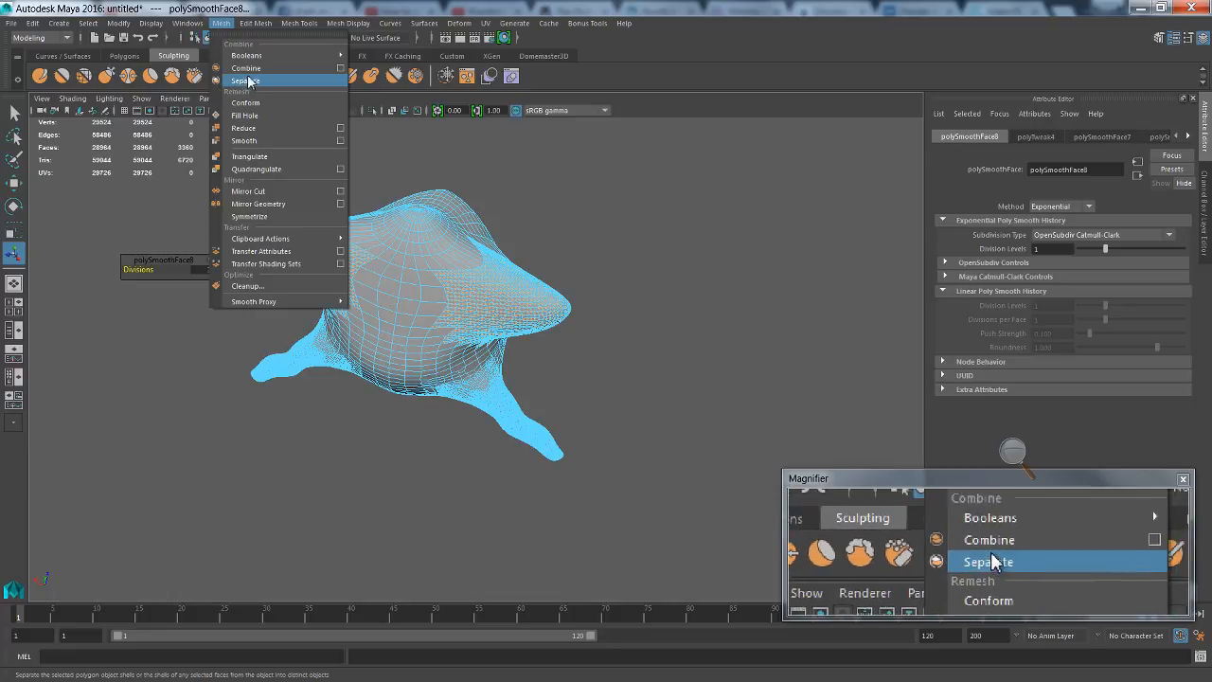
Smooth the selected shoulder faces once more with one division level
click(256, 144)
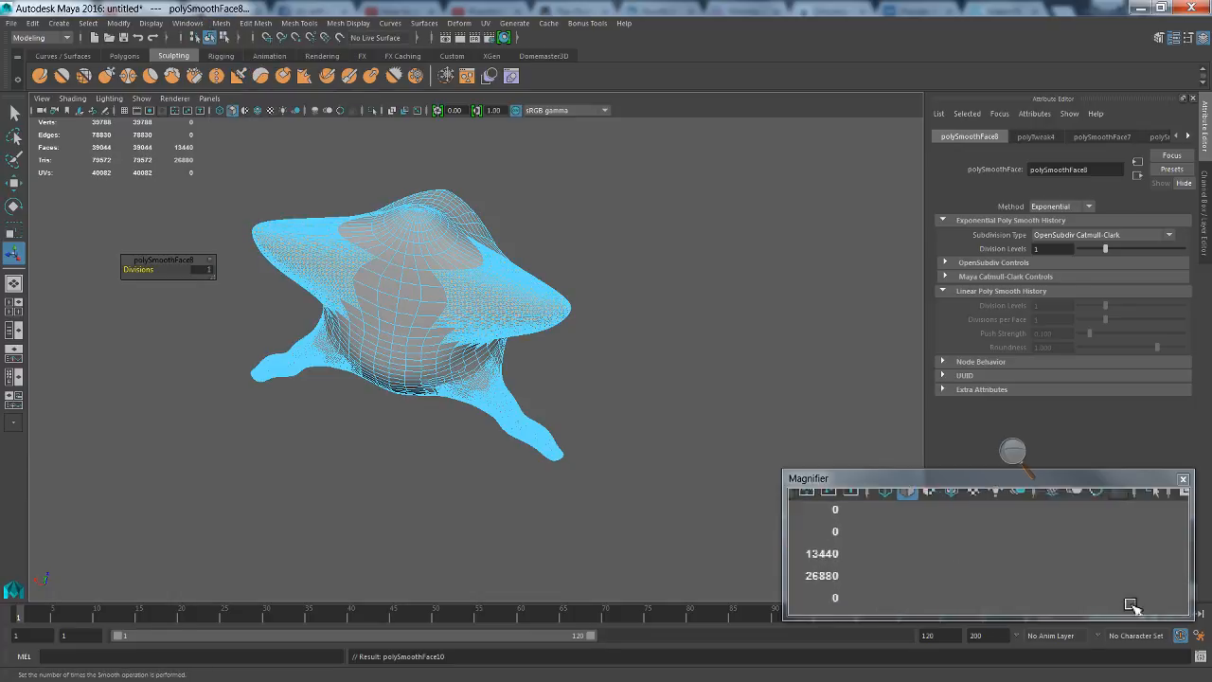
alt+drag(535, 258, 576, 266)
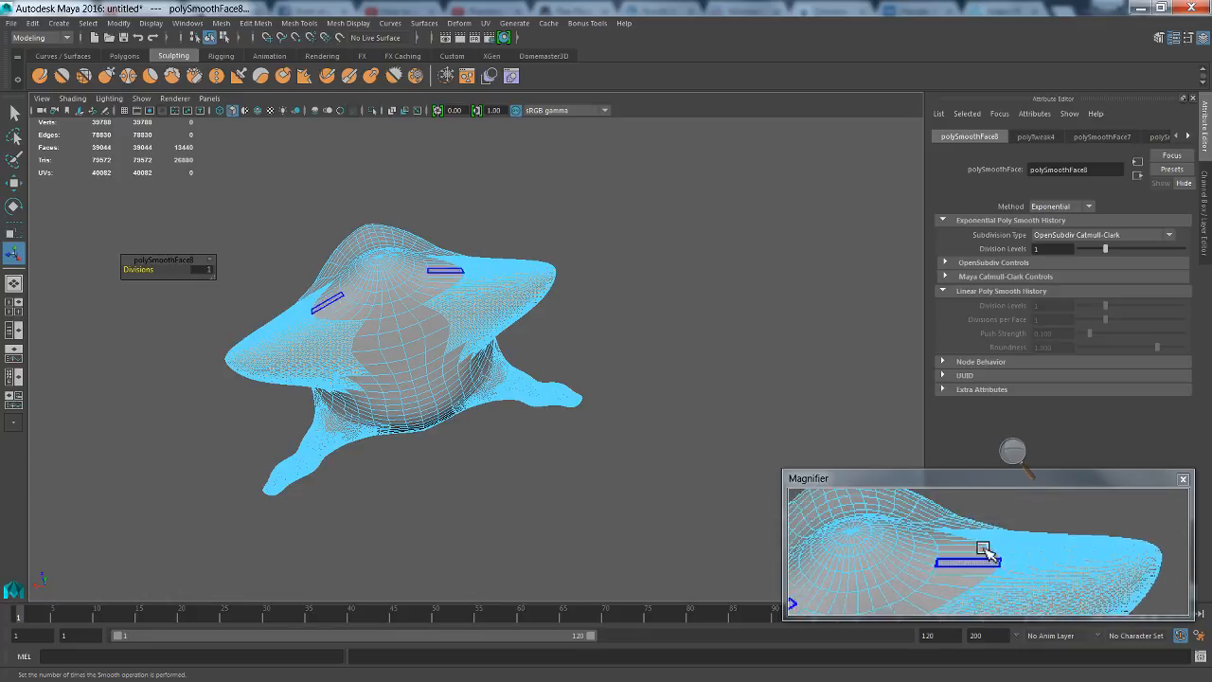
alt+drag(628, 306, 584, 271)
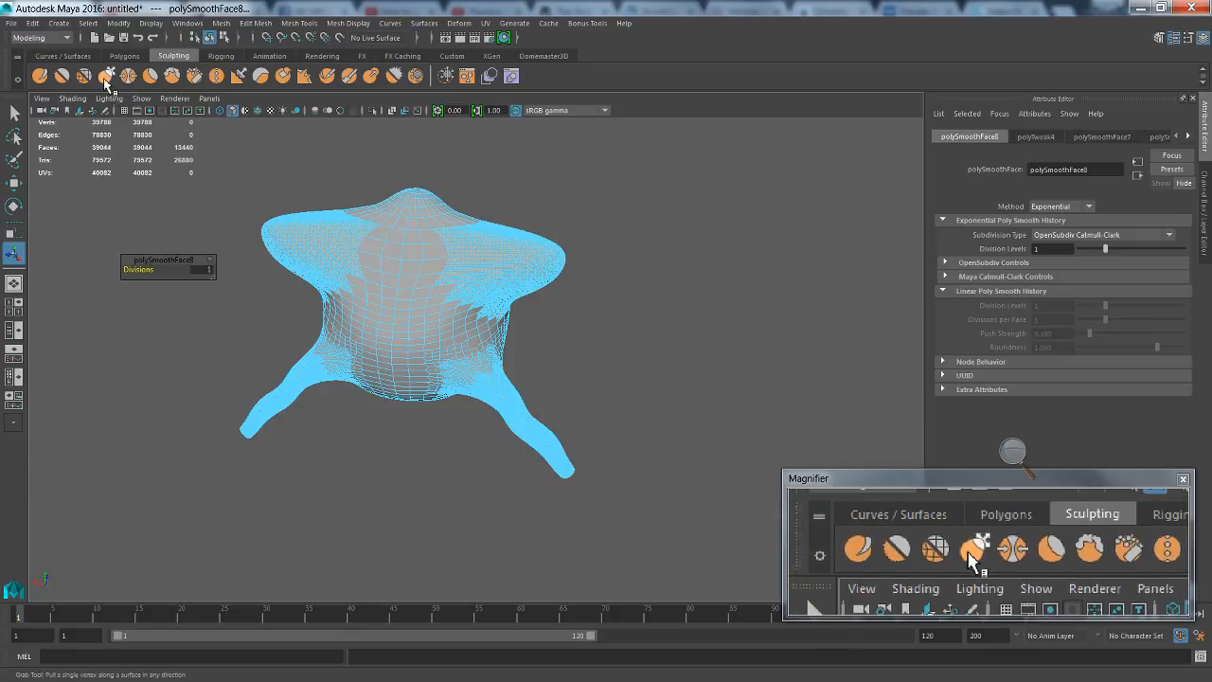
Pull both shoulder bulges outward symmetrically into long horizontal arms with the Grab tool
click(129, 75)
mouse_move(676, 313)
alt+mouse_down()
mouse_move(590, 284)
mouse_move(667, 298)
mouse_move(676, 314)
mouse_move(644, 303)
alt+mouse_up()
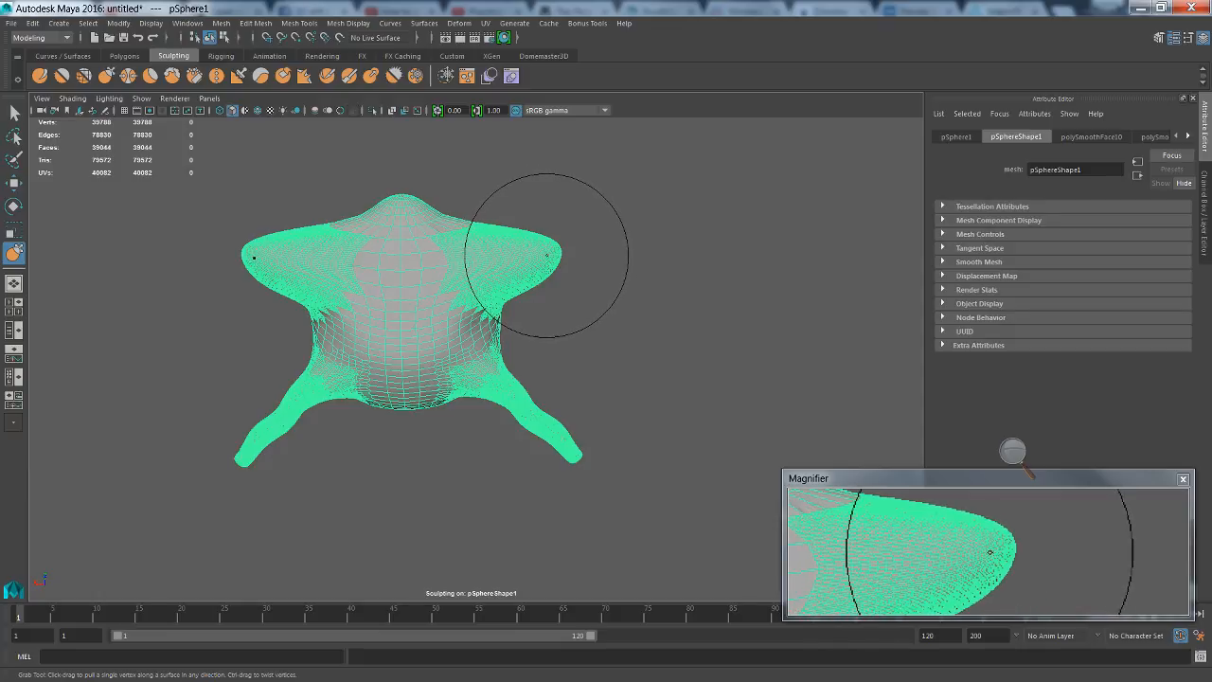
drag(547, 255, 717, 275)
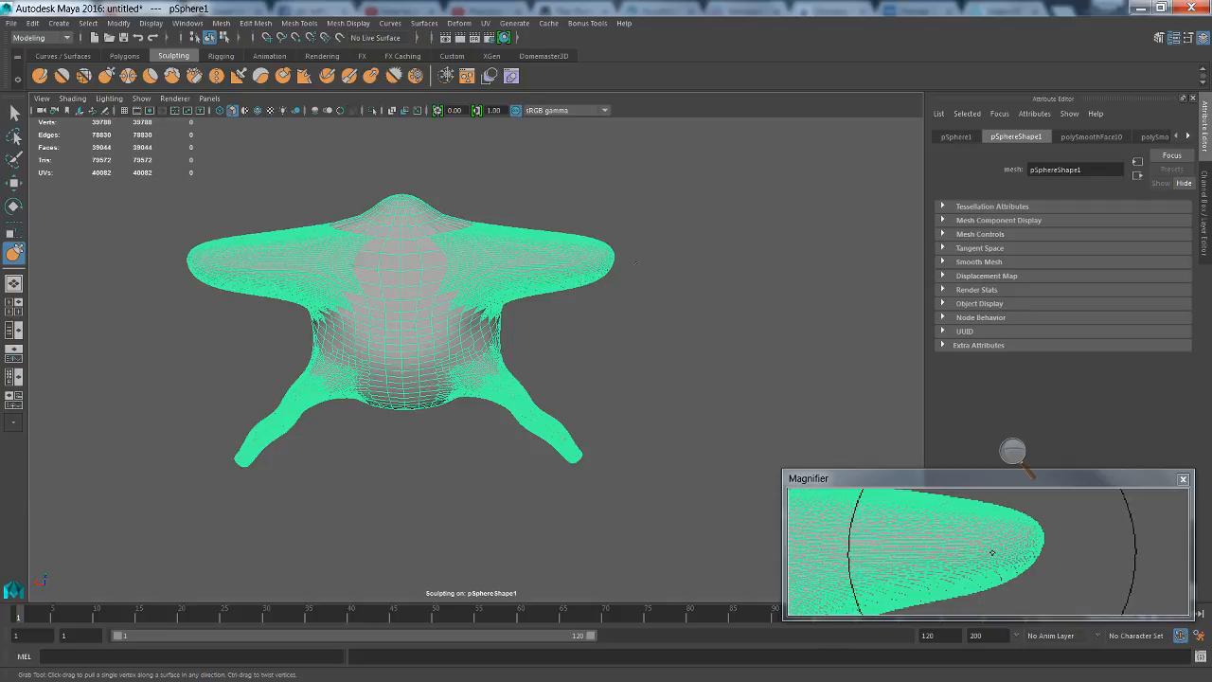
drag(635, 263, 717, 262)
mouse_move(817, 266)
alt+mouse_down()
mouse_move(617, 244)
mouse_move(668, 223)
mouse_move(609, 248)
mouse_move(590, 271)
mouse_move(610, 261)
mouse_move(609, 276)
alt+mouse_up()
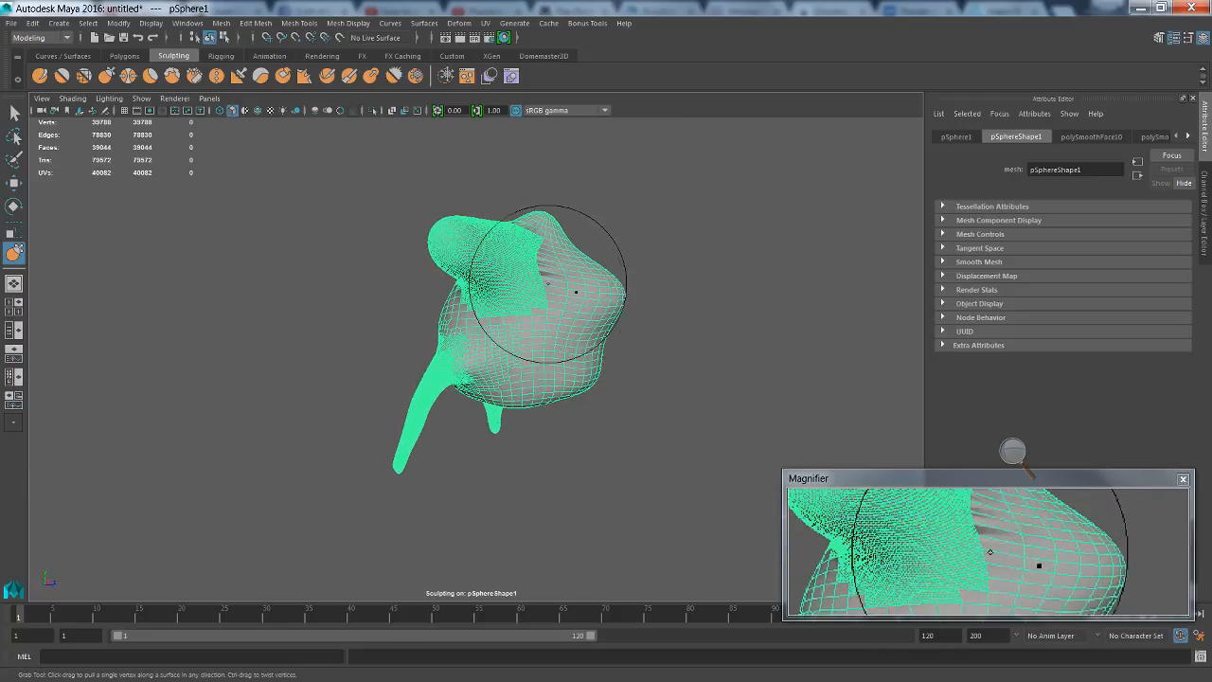
mouse_move(580, 309)
alt+mouse_down()
mouse_move(533, 311)
mouse_move(700, 305)
mouse_move(717, 333)
mouse_move(616, 239)
alt+mouse_up()
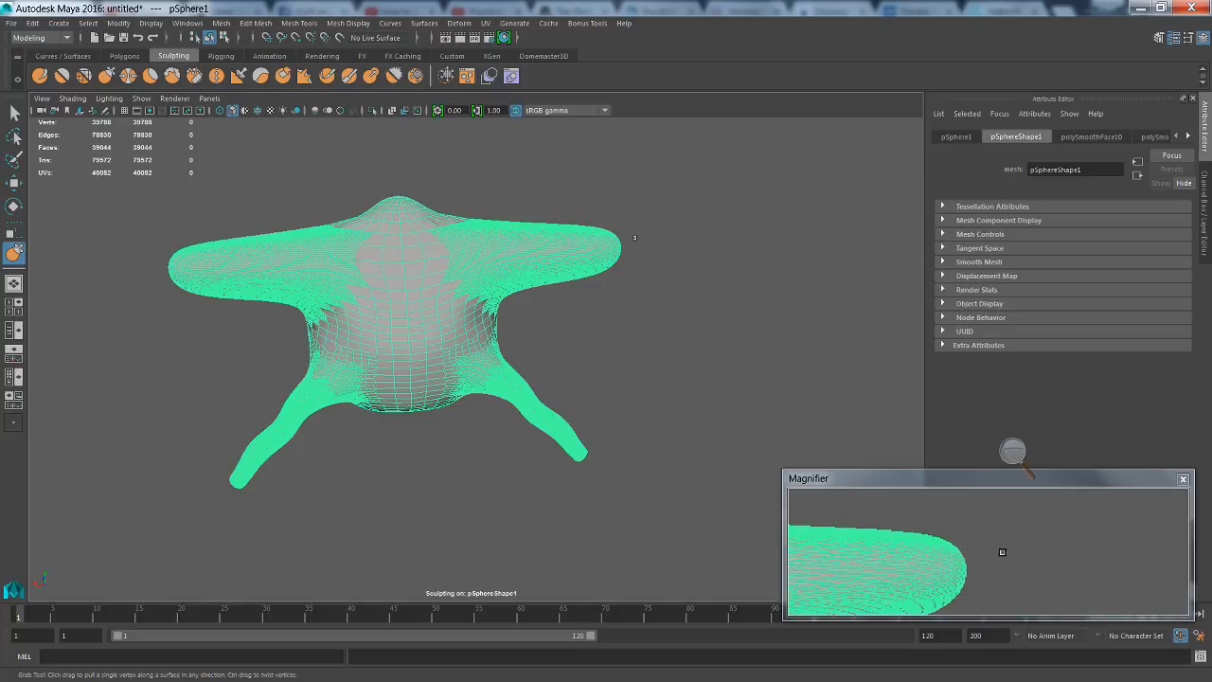
drag(593, 245, 661, 240)
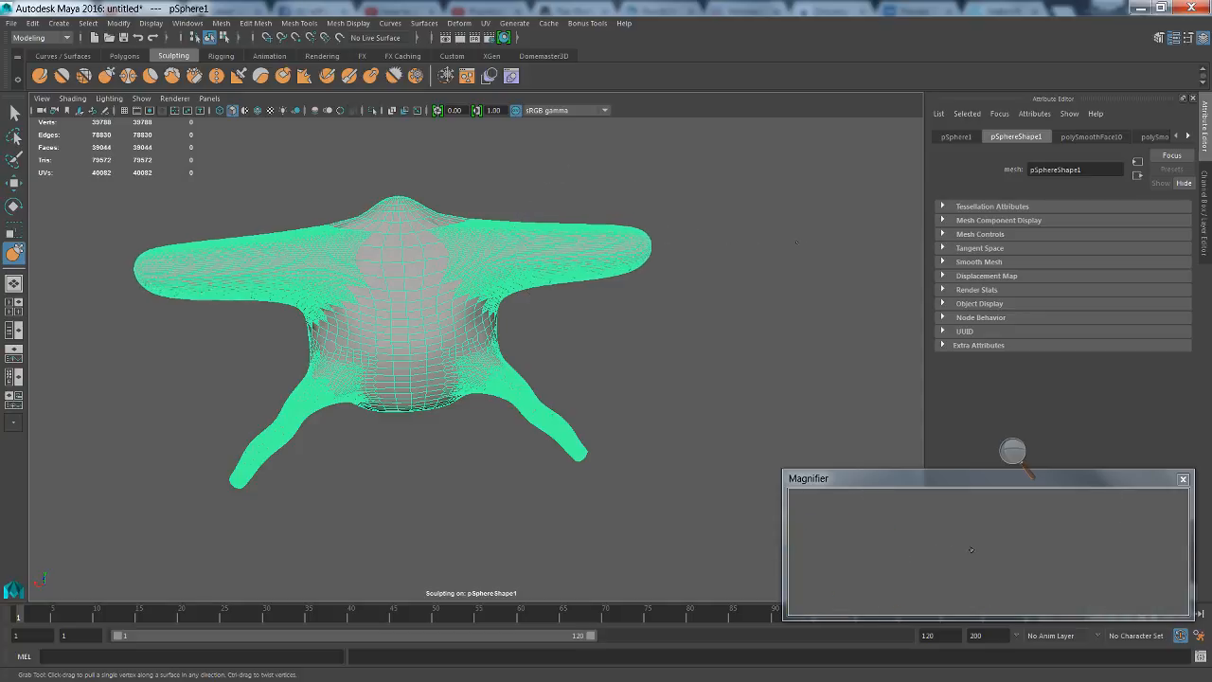
click(943, 261)
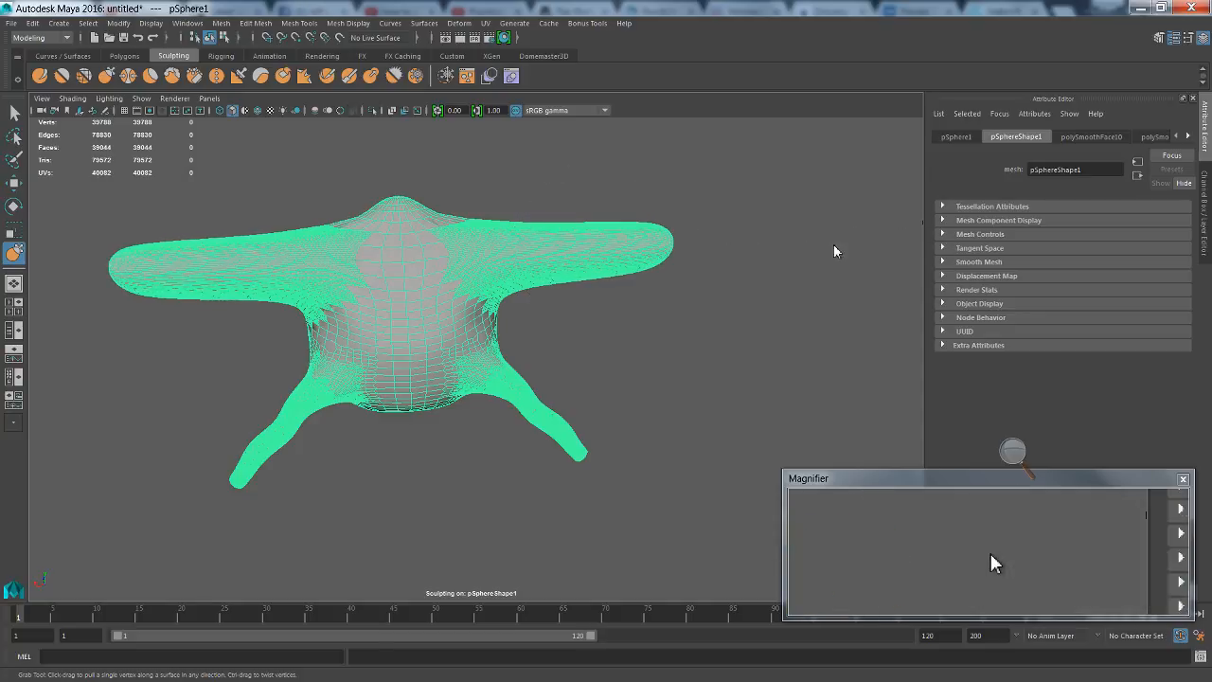
Pull the tips of both arms slightly farther outward along their length with the Grab tool
mouse_move(823, 254)
alt+mouse_down()
mouse_move(777, 249)
mouse_move(692, 271)
mouse_move(594, 236)
mouse_move(590, 195)
mouse_move(665, 176)
mouse_move(751, 219)
mouse_move(795, 247)
mouse_move(785, 290)
mouse_move(733, 282)
mouse_move(825, 293)
mouse_move(831, 325)
mouse_move(893, 306)
mouse_move(939, 261)
mouse_move(1037, 255)
alt+mouse_up()
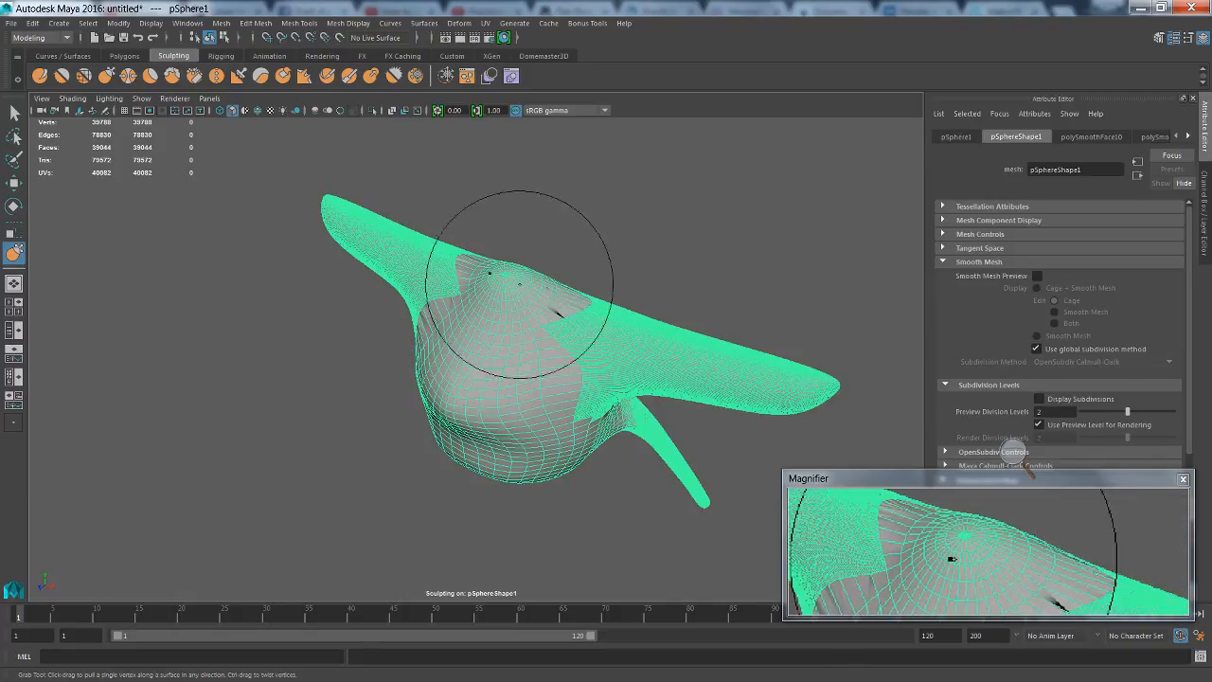
mouse_move(663, 271)
alt+mouse_down()
mouse_move(833, 249)
mouse_move(761, 271)
mouse_move(645, 254)
mouse_move(647, 265)
mouse_move(631, 230)
mouse_move(701, 286)
alt+mouse_up()
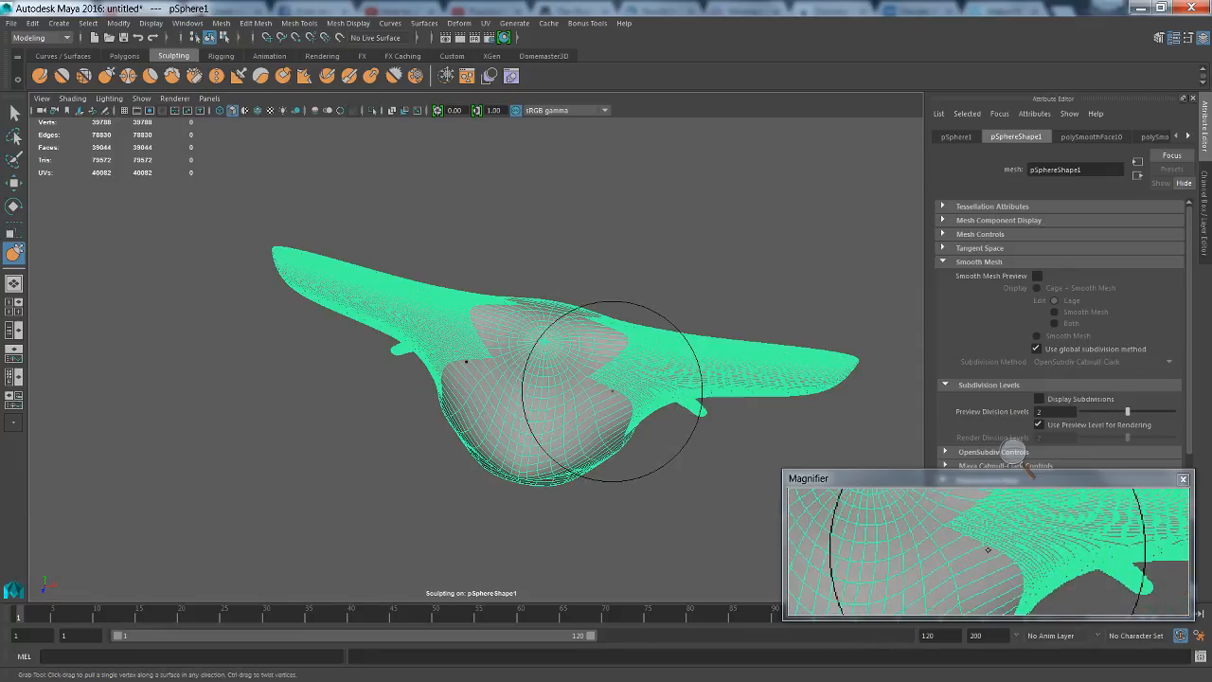
mouse_move(613, 391)
alt+mouse_down()
mouse_move(628, 360)
mouse_move(536, 332)
mouse_move(501, 333)
mouse_move(410, 371)
mouse_move(377, 327)
alt+mouse_up()
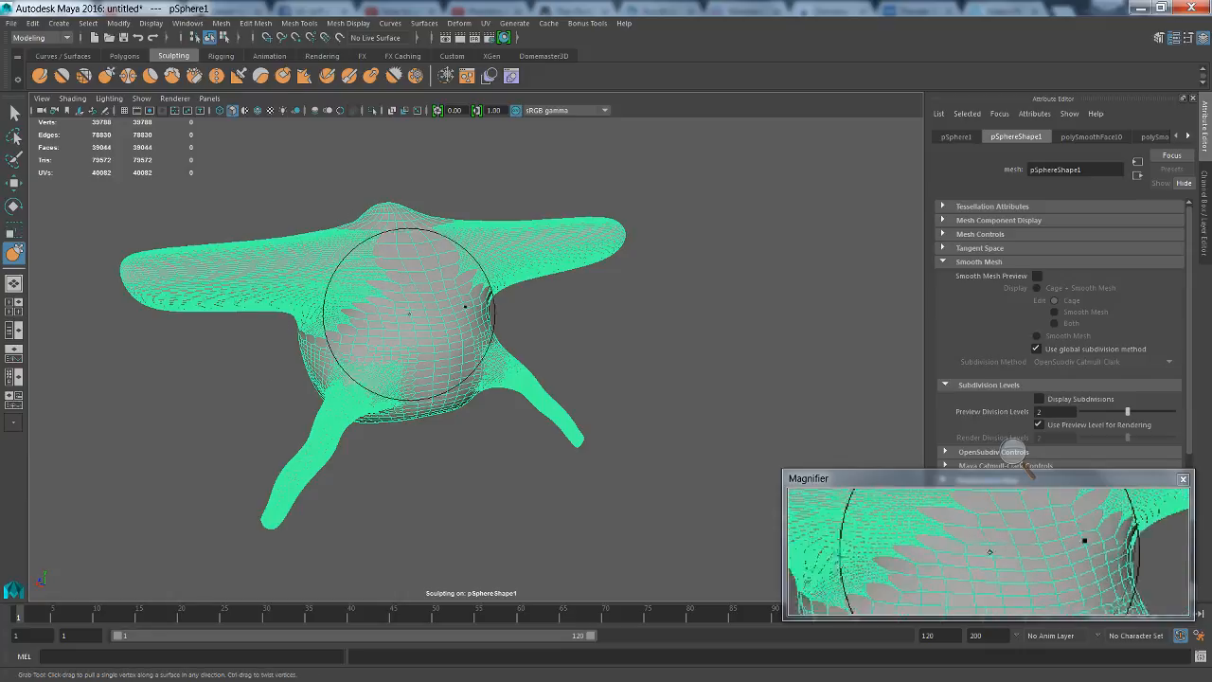
alt+drag(504, 325, 398, 308)
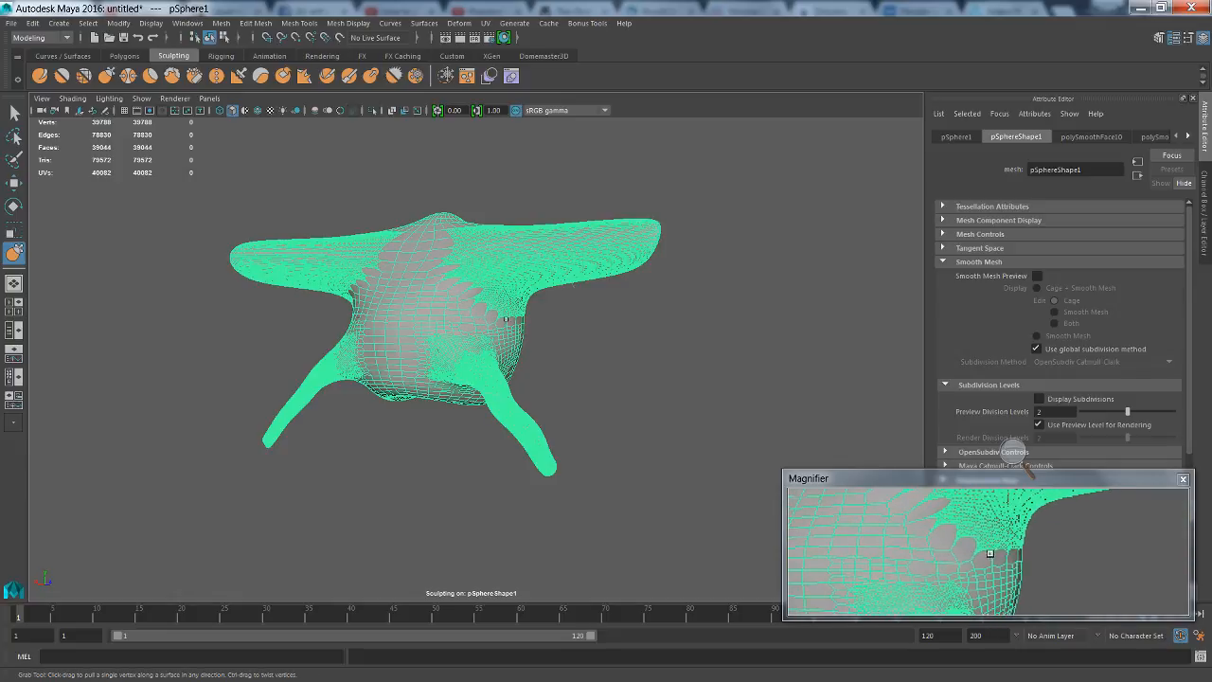
mouse_move(607, 314)
alt+mouse_down()
mouse_move(590, 316)
mouse_move(446, 465)
mouse_move(577, 347)
mouse_move(730, 370)
mouse_move(698, 357)
mouse_move(536, 354)
alt+mouse_up()
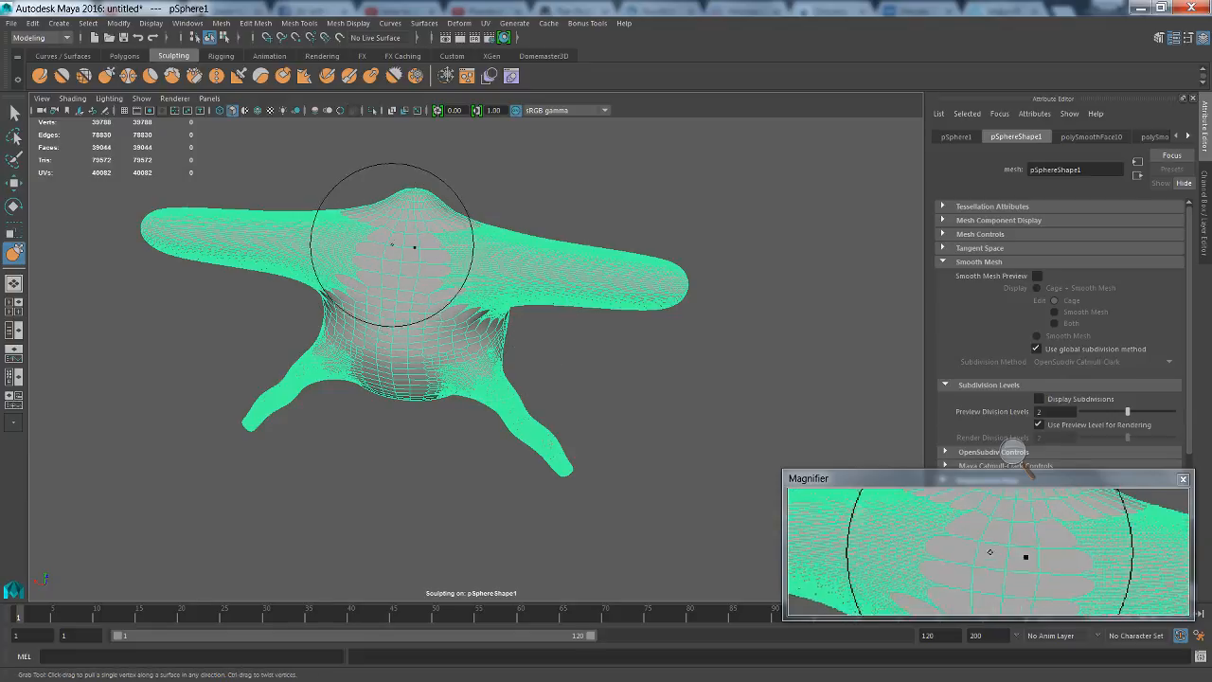
mouse_move(397, 351)
alt+mouse_down()
mouse_move(347, 293)
mouse_move(275, 260)
mouse_move(317, 318)
mouse_move(427, 371)
mouse_move(560, 398)
mouse_move(674, 319)
mouse_move(560, 352)
mouse_move(427, 357)
mouse_move(575, 377)
mouse_move(614, 332)
mouse_move(547, 338)
mouse_move(617, 330)
mouse_move(526, 333)
alt+mouse_up()
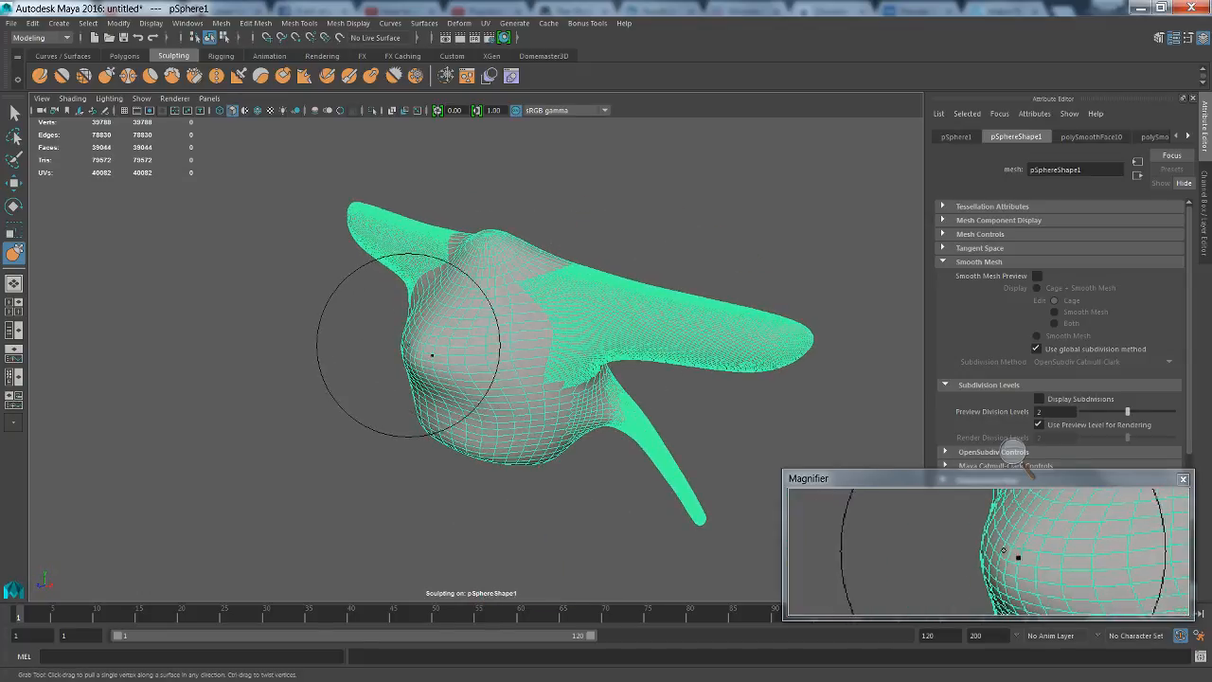
mouse_move(425, 347)
alt+mouse_down()
mouse_move(379, 319)
mouse_move(288, 331)
mouse_move(256, 348)
alt+mouse_up()
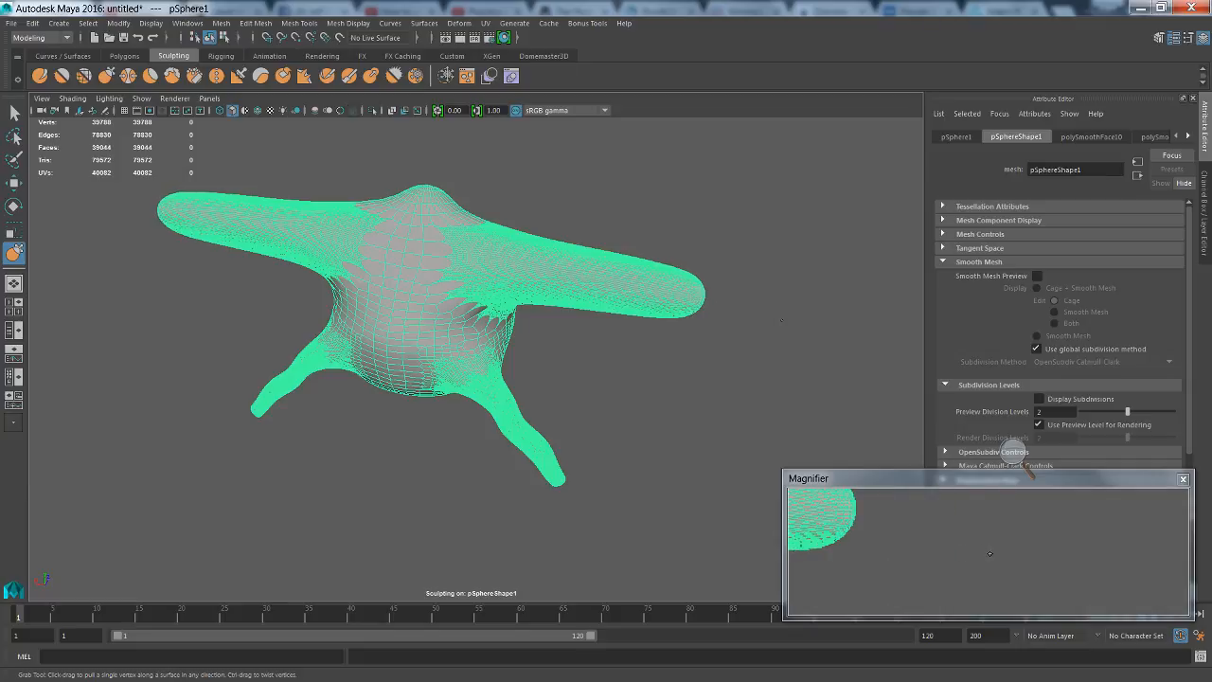
drag(782, 321, 863, 337)
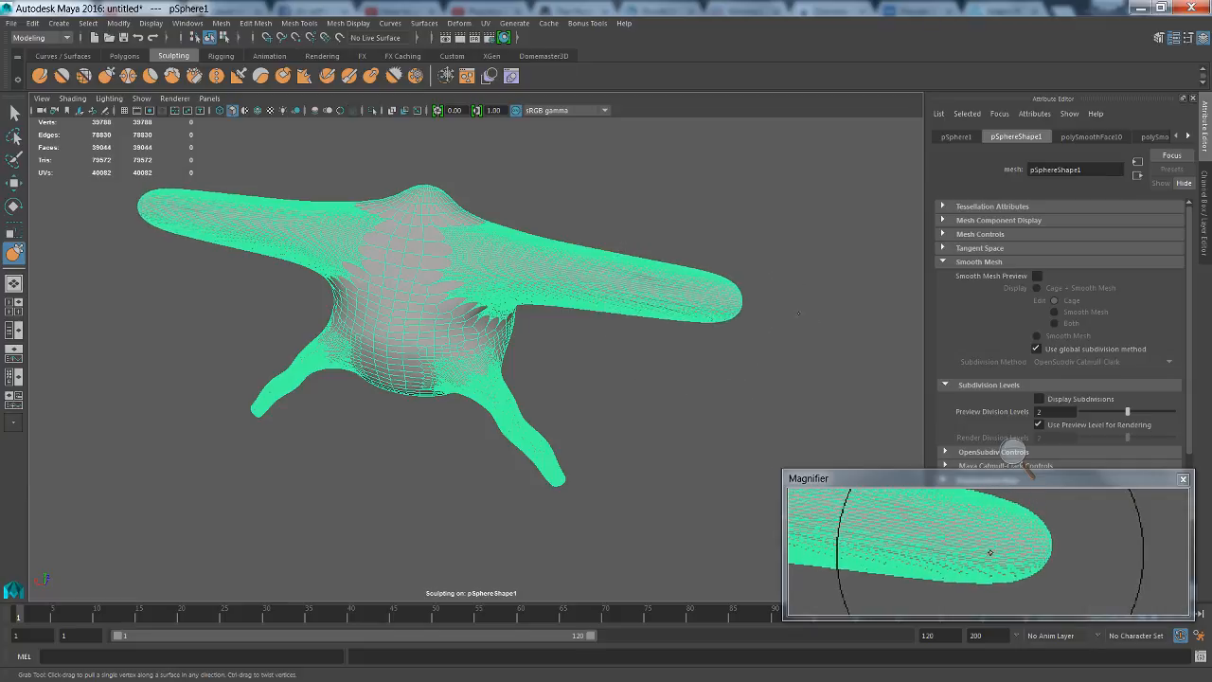
Examine the arms, their joints with the torso and the uneven mesh density from the side, back and front
alt+drag(786, 265, 687, 291)
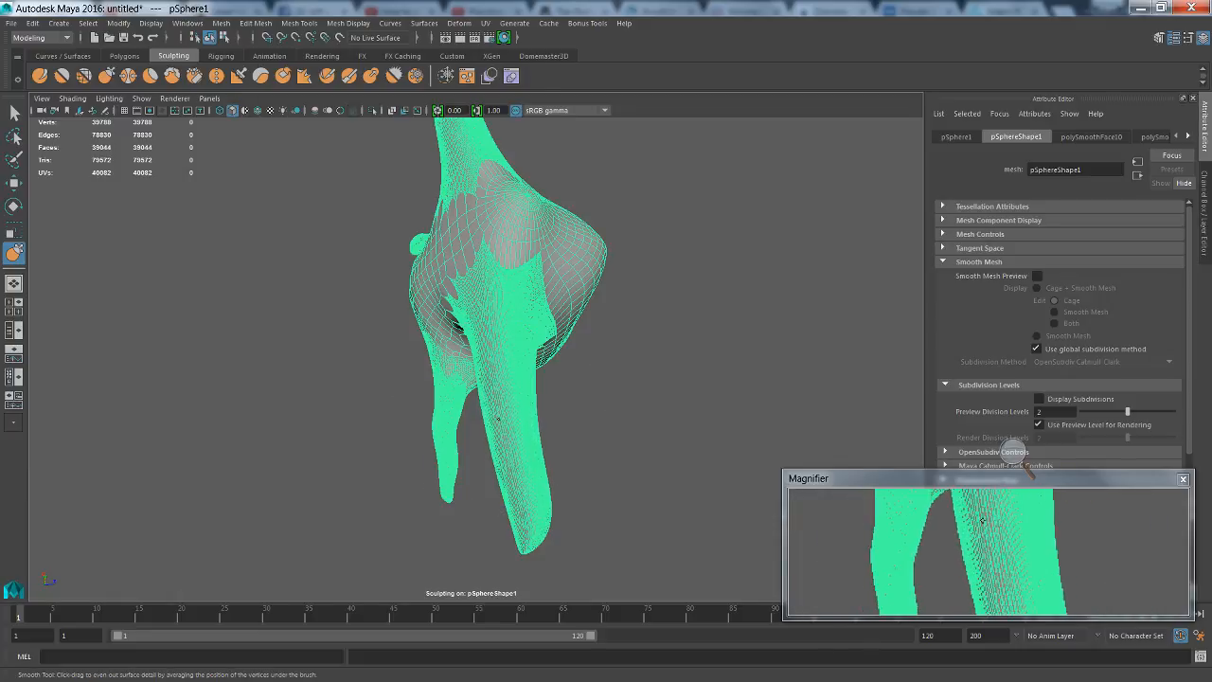
mouse_move(613, 491)
alt+mouse_down()
mouse_move(506, 441)
mouse_move(508, 419)
mouse_move(574, 388)
mouse_move(695, 430)
mouse_move(653, 401)
mouse_move(766, 419)
mouse_move(694, 431)
mouse_move(708, 433)
alt+mouse_up()
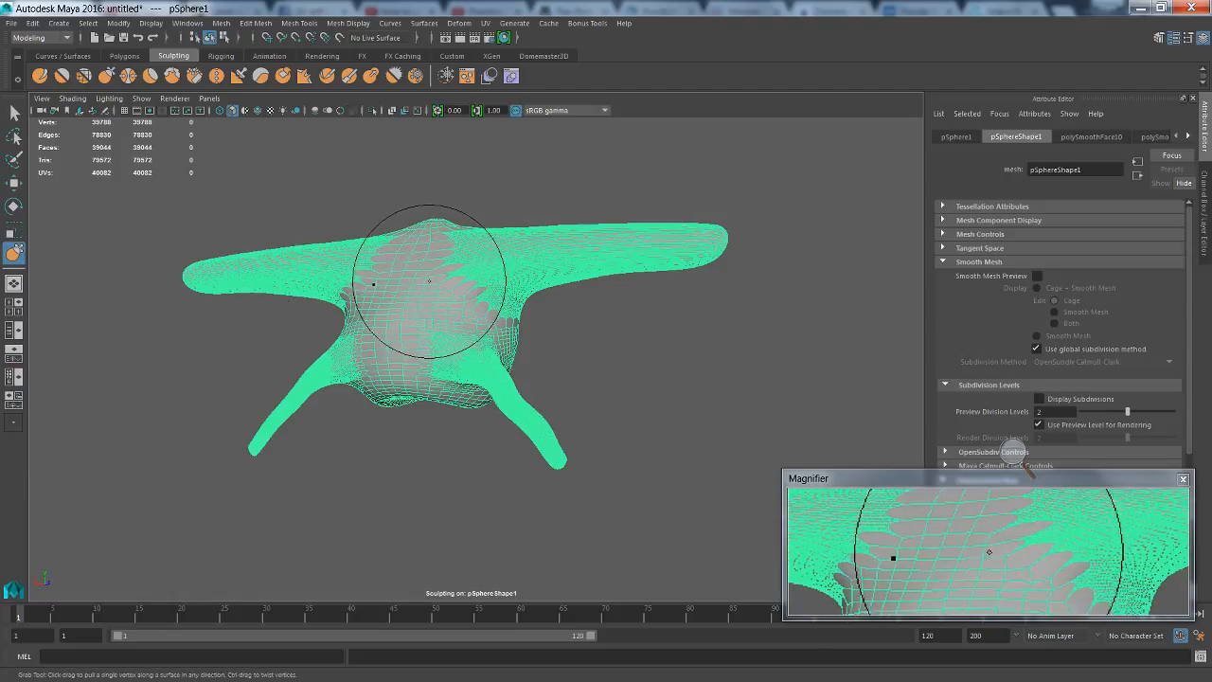
mouse_move(429, 280)
alt+mouse_down()
mouse_move(327, 322)
mouse_move(230, 319)
mouse_move(443, 319)
mouse_move(536, 354)
mouse_move(549, 574)
mouse_move(460, 335)
mouse_move(462, 306)
mouse_move(506, 289)
mouse_move(439, 296)
alt+mouse_up()
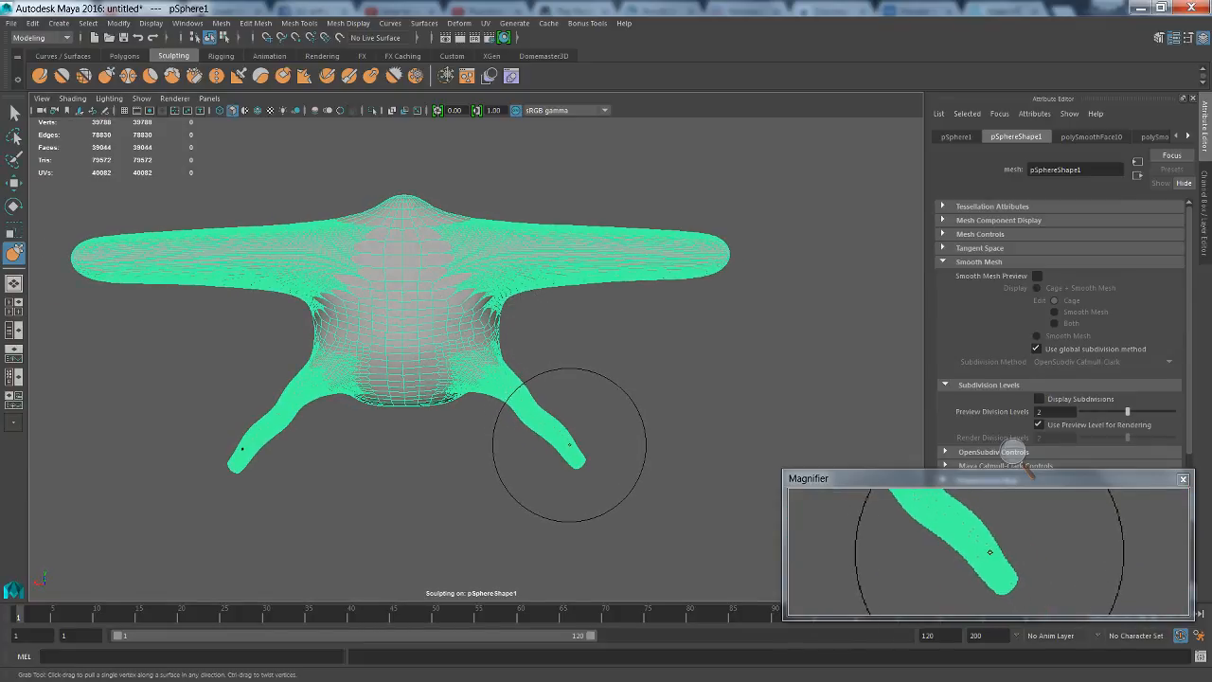
mouse_move(583, 255)
alt+mouse_down()
mouse_move(495, 265)
mouse_move(560, 287)
mouse_move(571, 271)
mouse_move(474, 342)
mouse_move(574, 281)
alt+mouse_up()
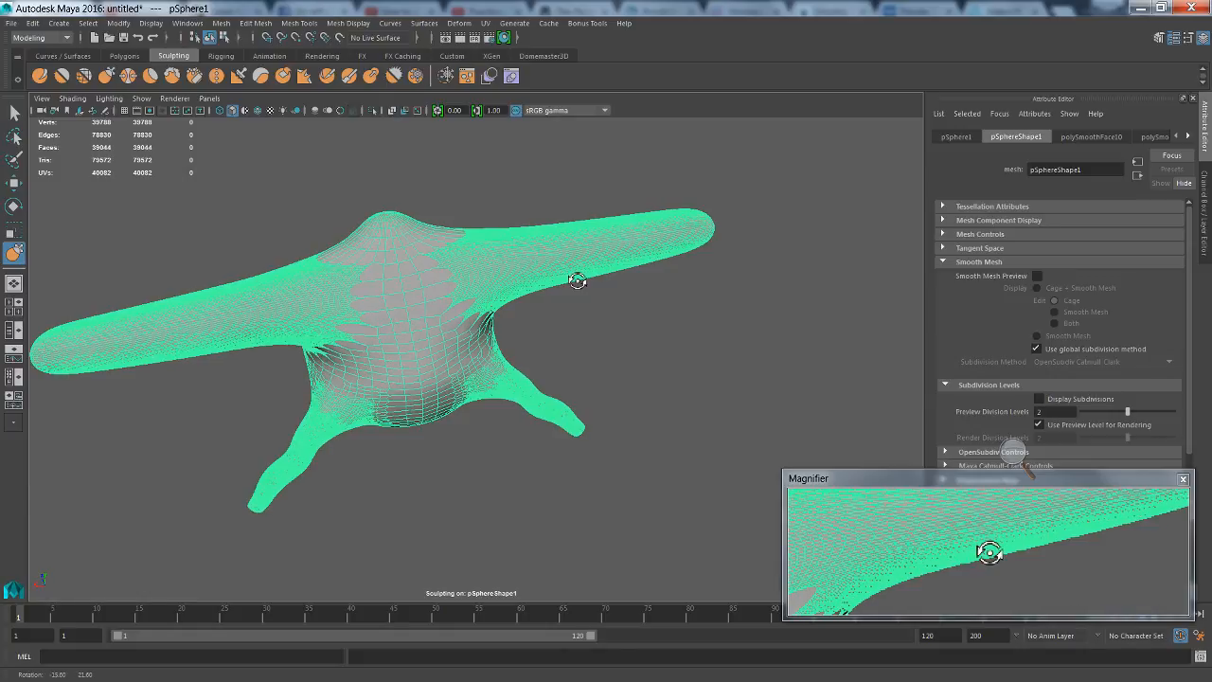
alt+drag(576, 282, 531, 275)
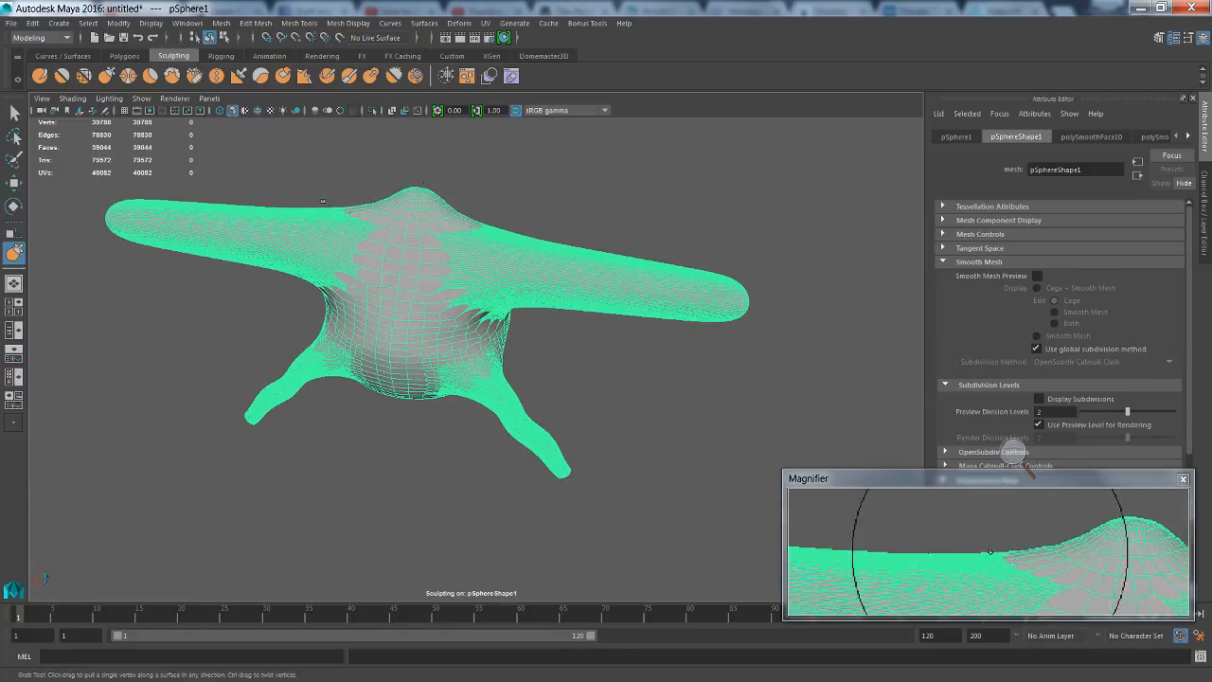
alt+drag(371, 207, 408, 223)
alt+drag(408, 224, 400, 203)
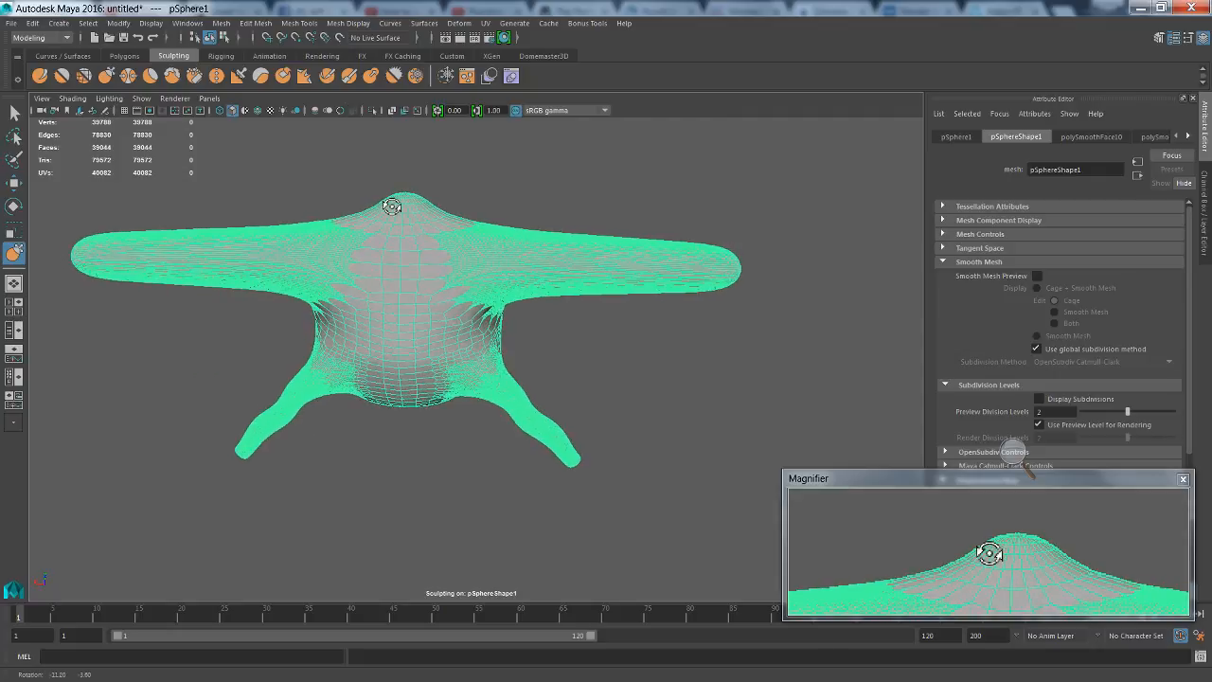
Exit sculpting, switch to face selection and select the symmetrical pair of faces at the middle of the torso
right_click(413, 274)
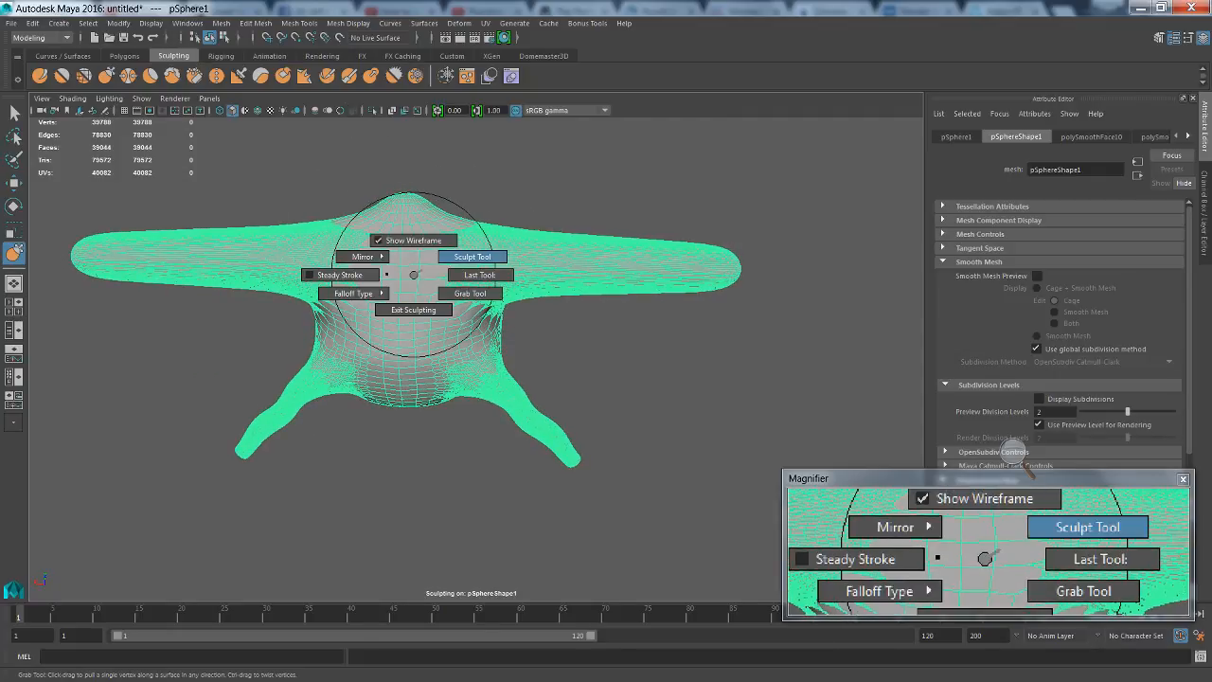
click(418, 308)
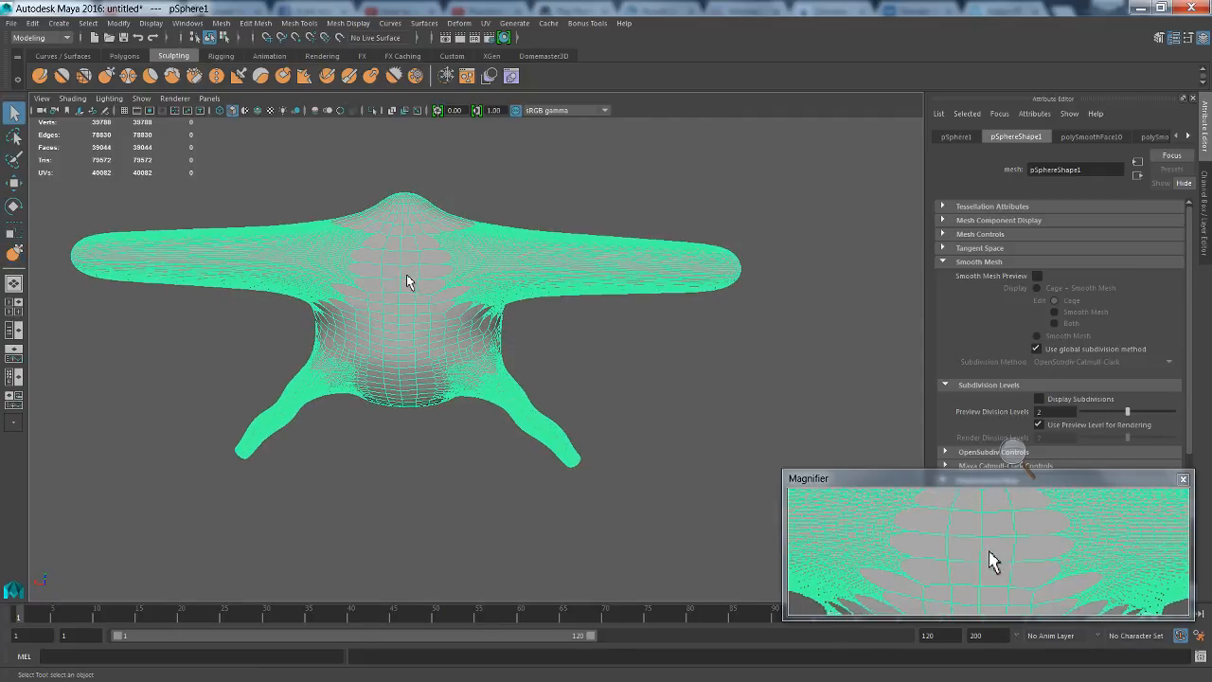
right_click(415, 275)
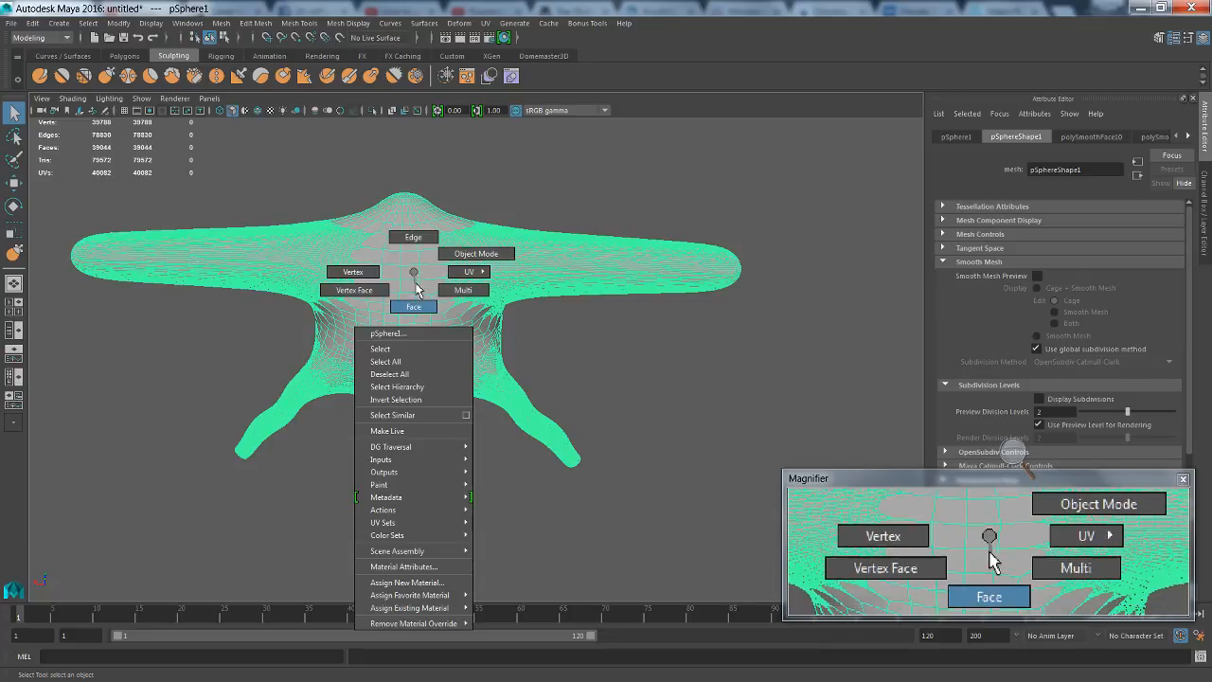
click(414, 307)
click(410, 283)
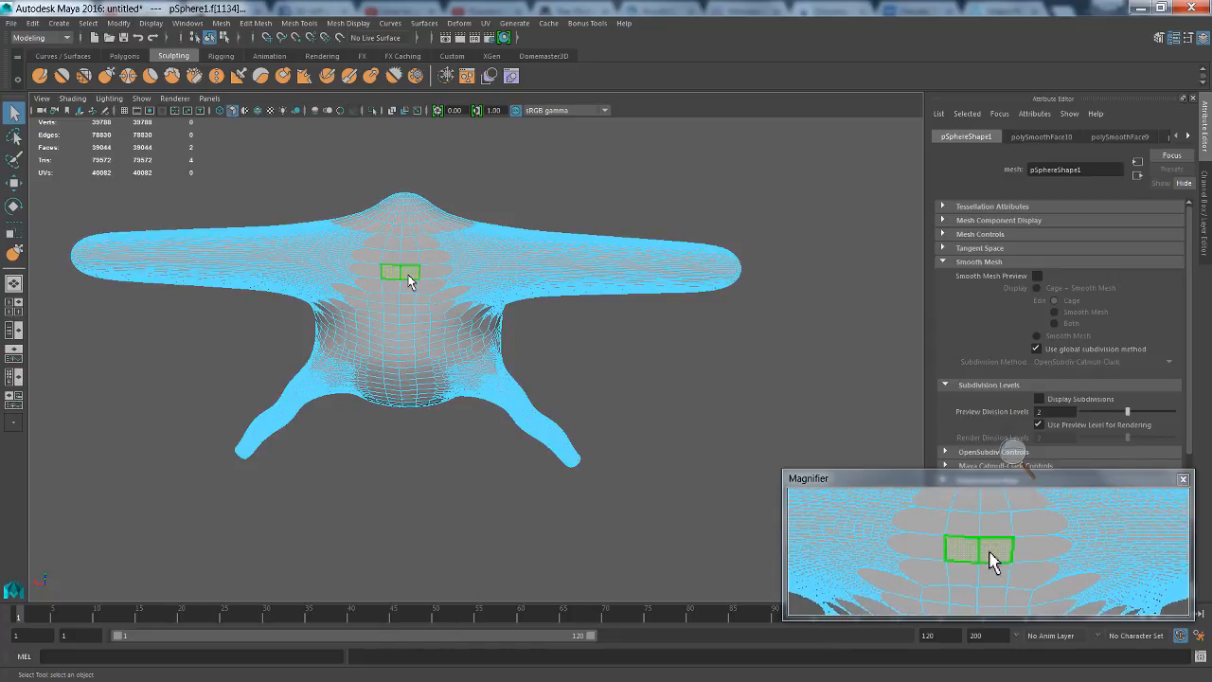
key(f)
scroll(496, 274, down, 10)
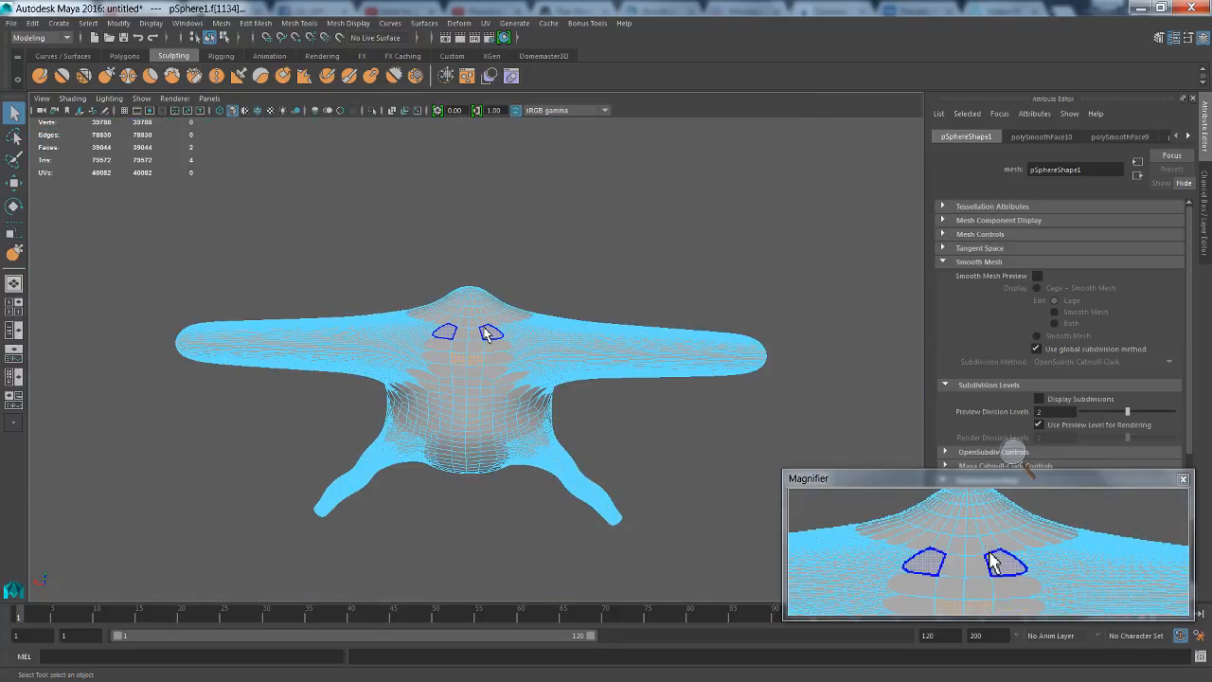
mouse_move(486, 331)
alt+mouse_down()
mouse_move(550, 338)
mouse_move(496, 350)
alt+mouse_up()
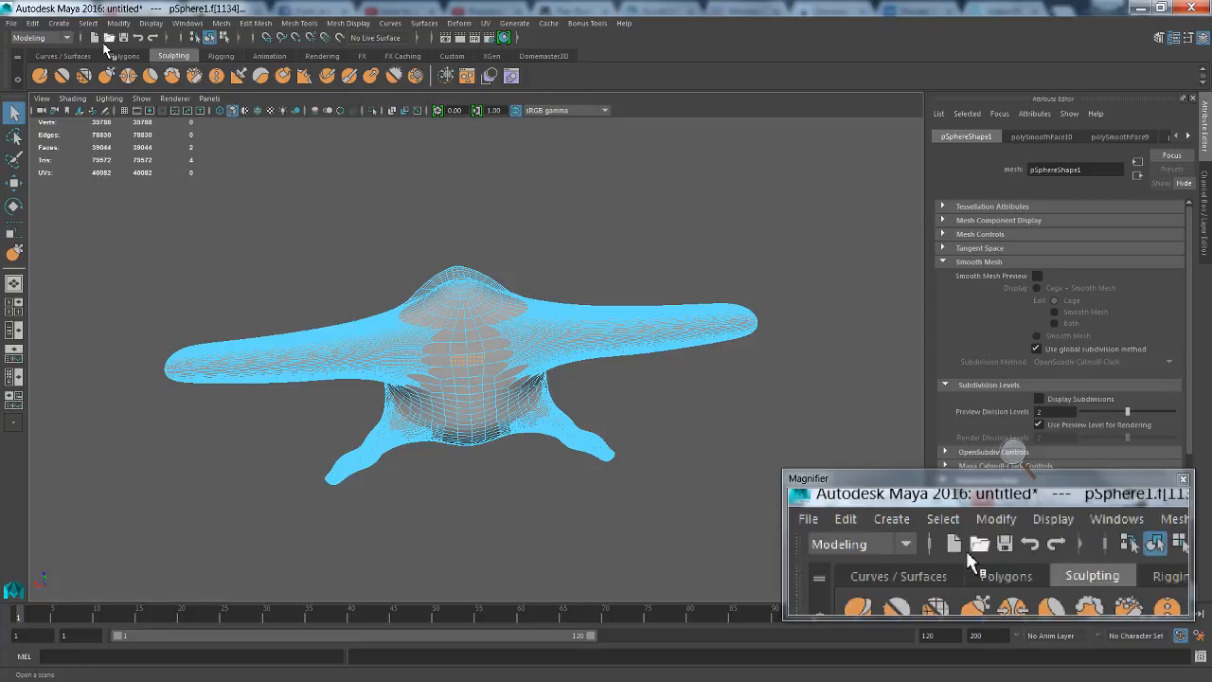
Create a new polygon sphere alongside the sculpted creature mesh
click(58, 23)
mouse_move(95, 67)
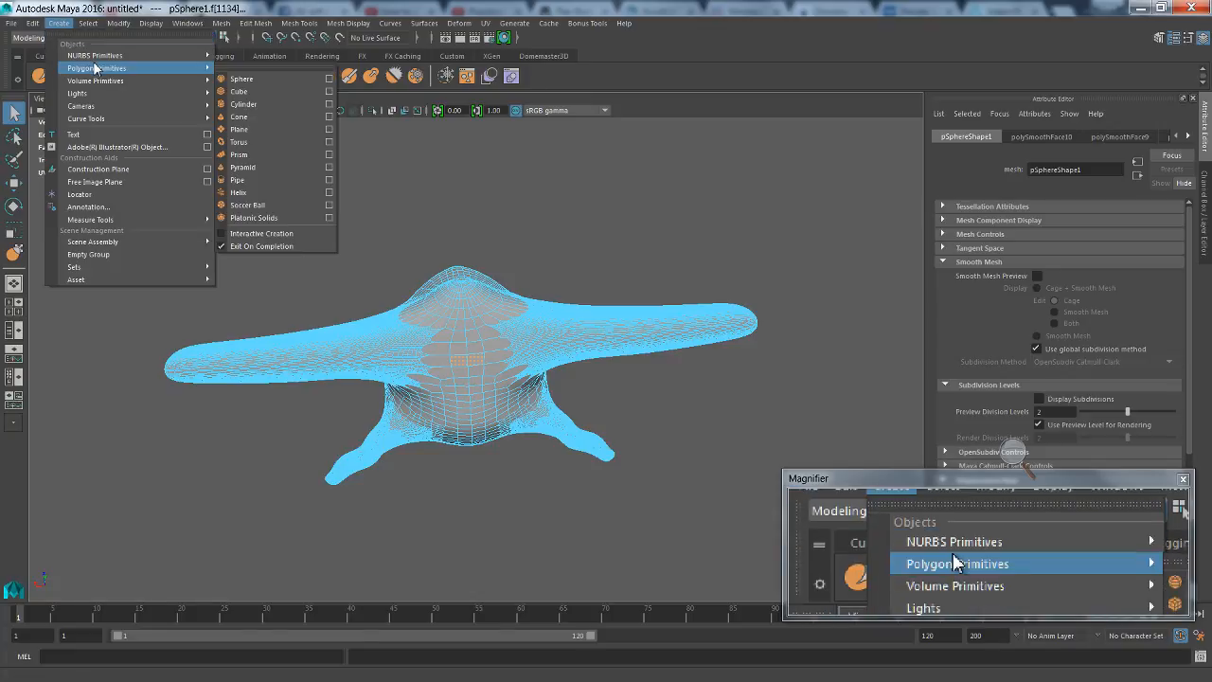
click(245, 83)
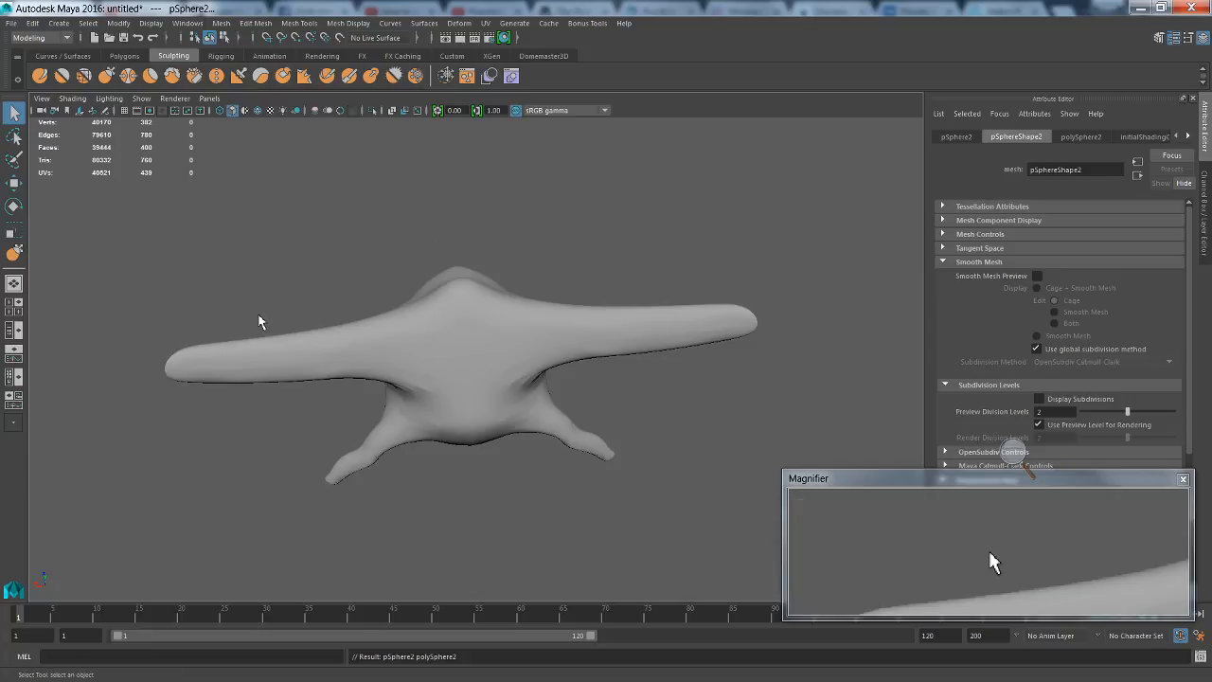
Move the new sphere along the Z axis out of the creature's body and scale it up uniformly to about torso size
key(e)
click(13, 183)
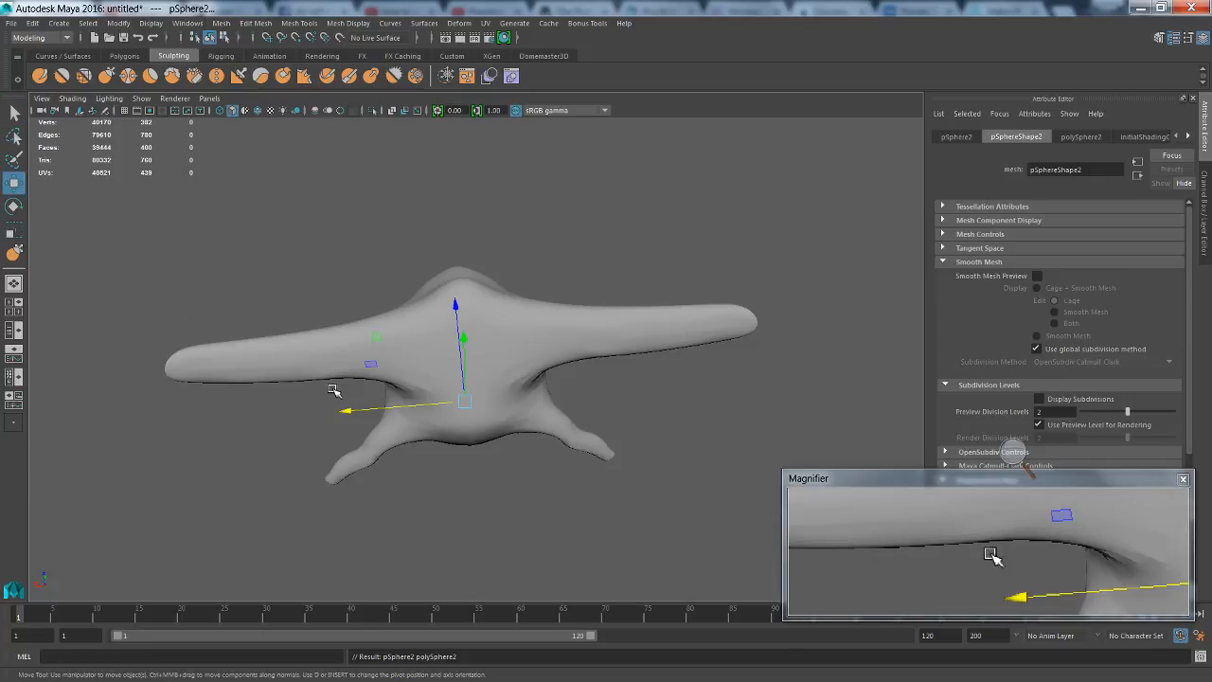
drag(460, 306, 444, 194)
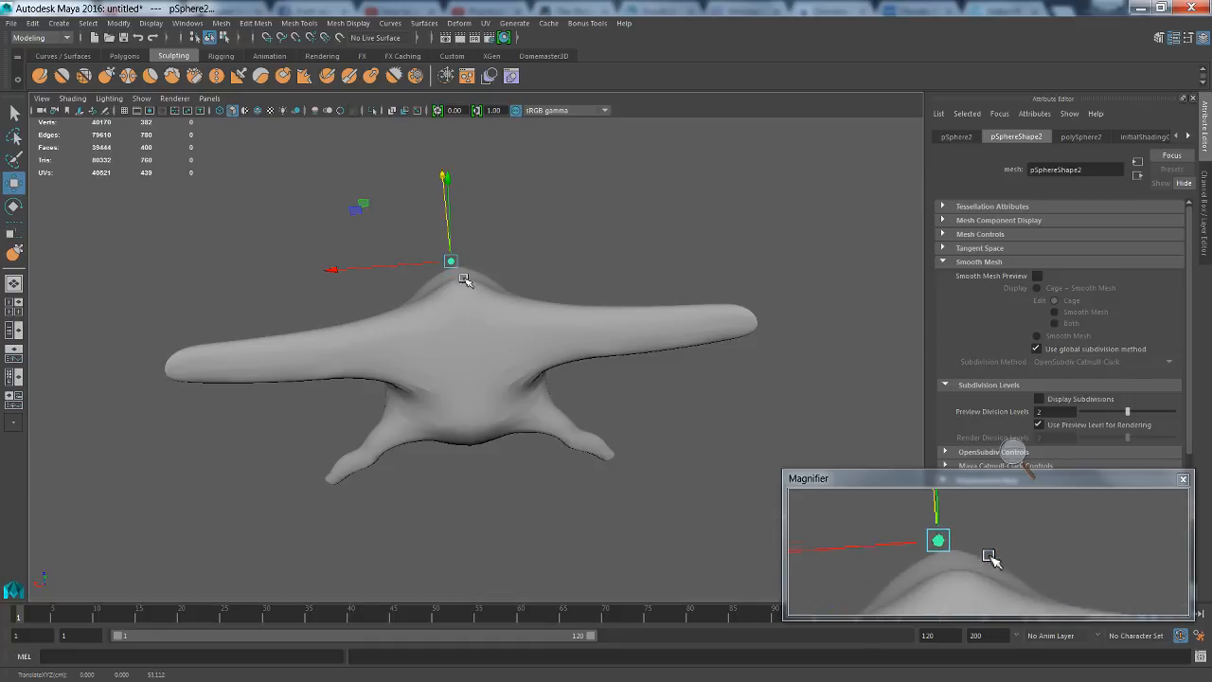
click(14, 232)
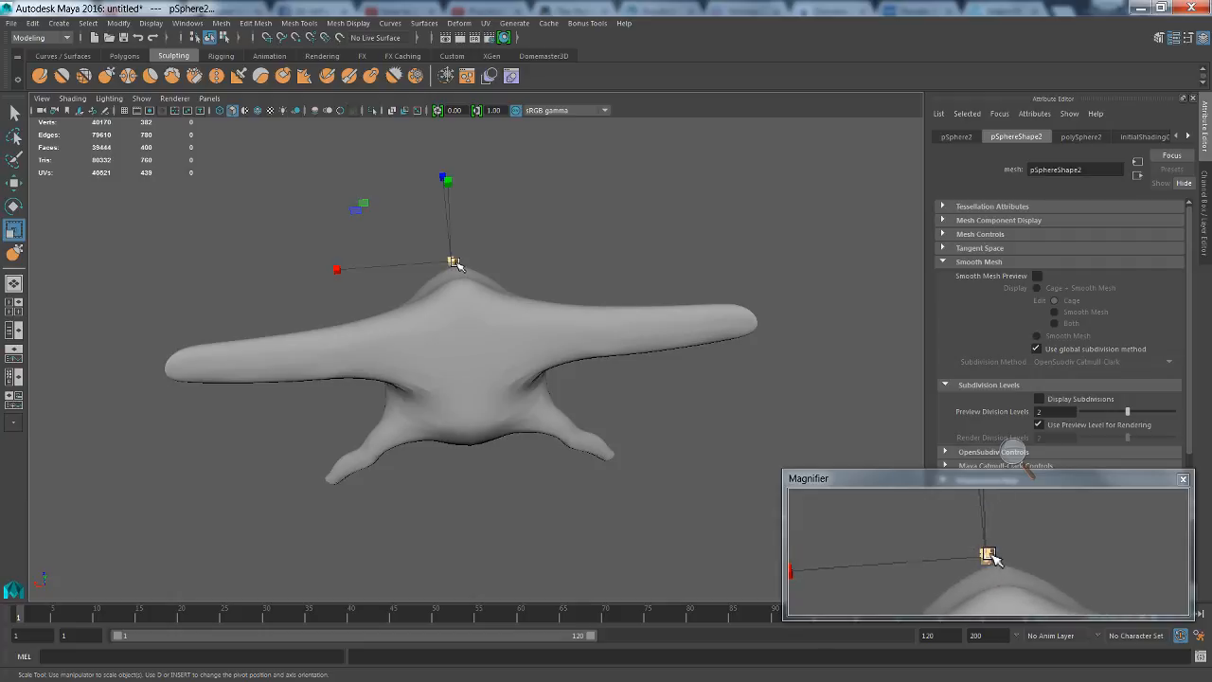
drag(455, 264, 590, 222)
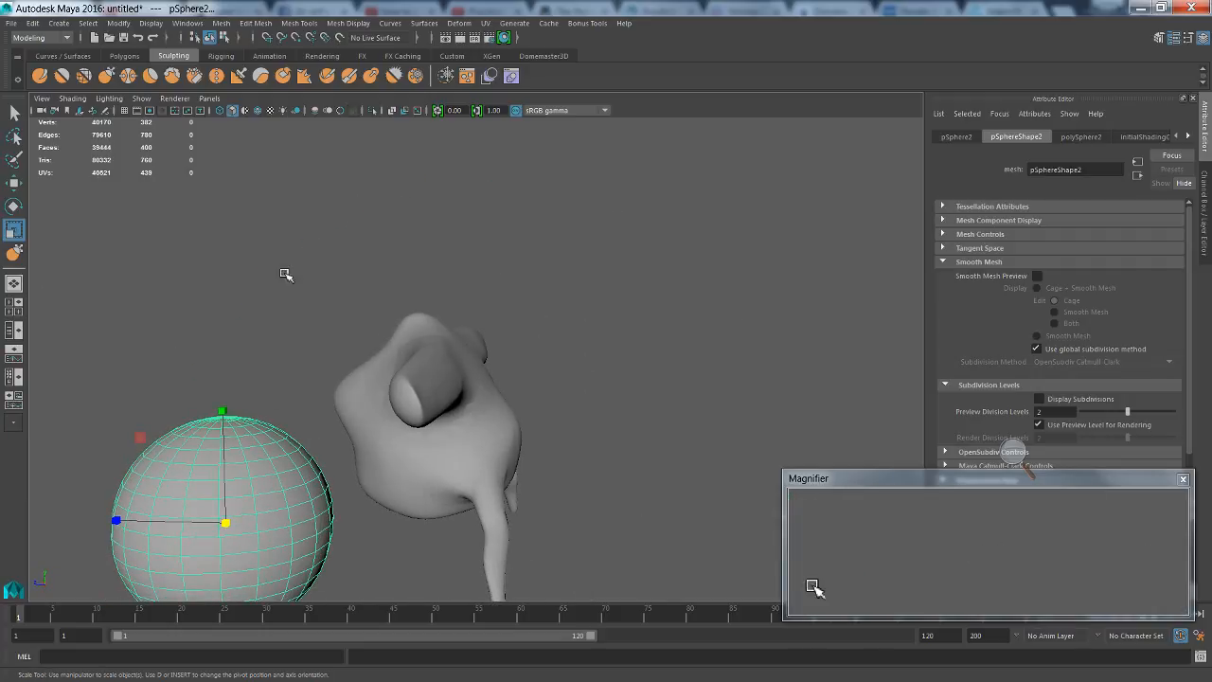
Move the new sphere along Z back to the creature's body and raise it along Y onto the shoulders as a head
click(13, 183)
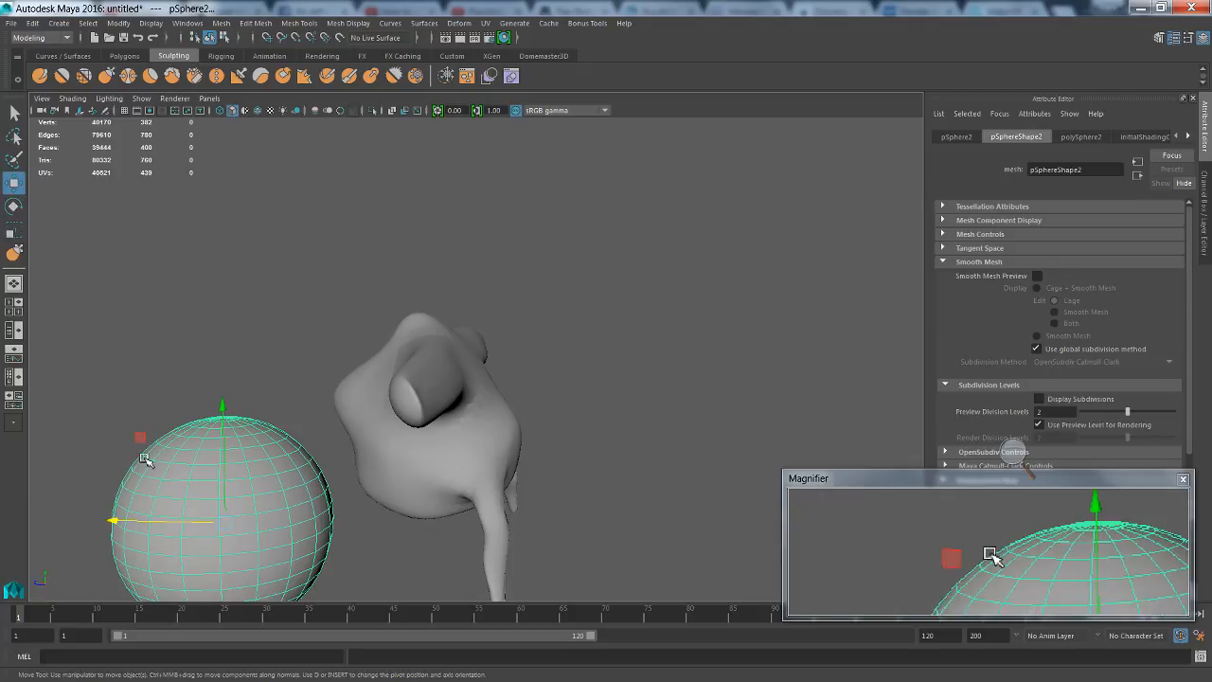
mouse_move(117, 527)
mouse_down()
mouse_move(251, 532)
mouse_move(316, 549)
mouse_up()
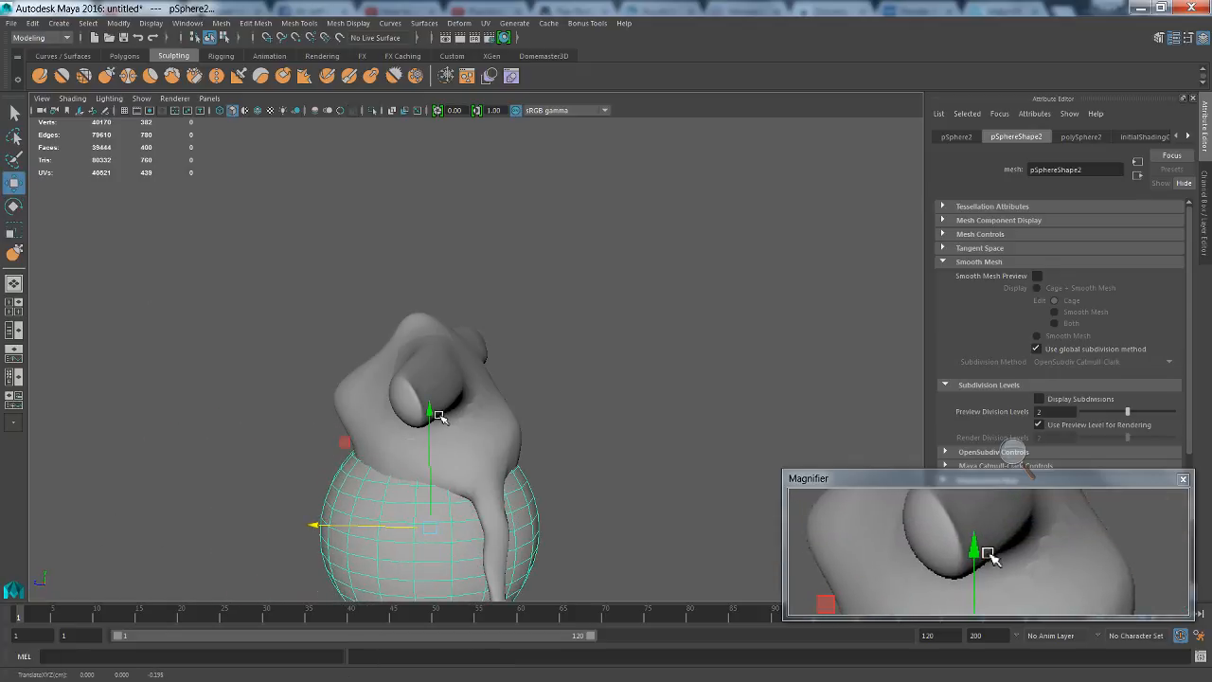
mouse_move(433, 417)
mouse_down()
mouse_move(406, 127)
mouse_move(360, 141)
mouse_move(516, 305)
mouse_move(379, 300)
mouse_move(395, 314)
mouse_move(316, 325)
mouse_move(558, 316)
mouse_move(436, 303)
mouse_move(404, 318)
mouse_up()
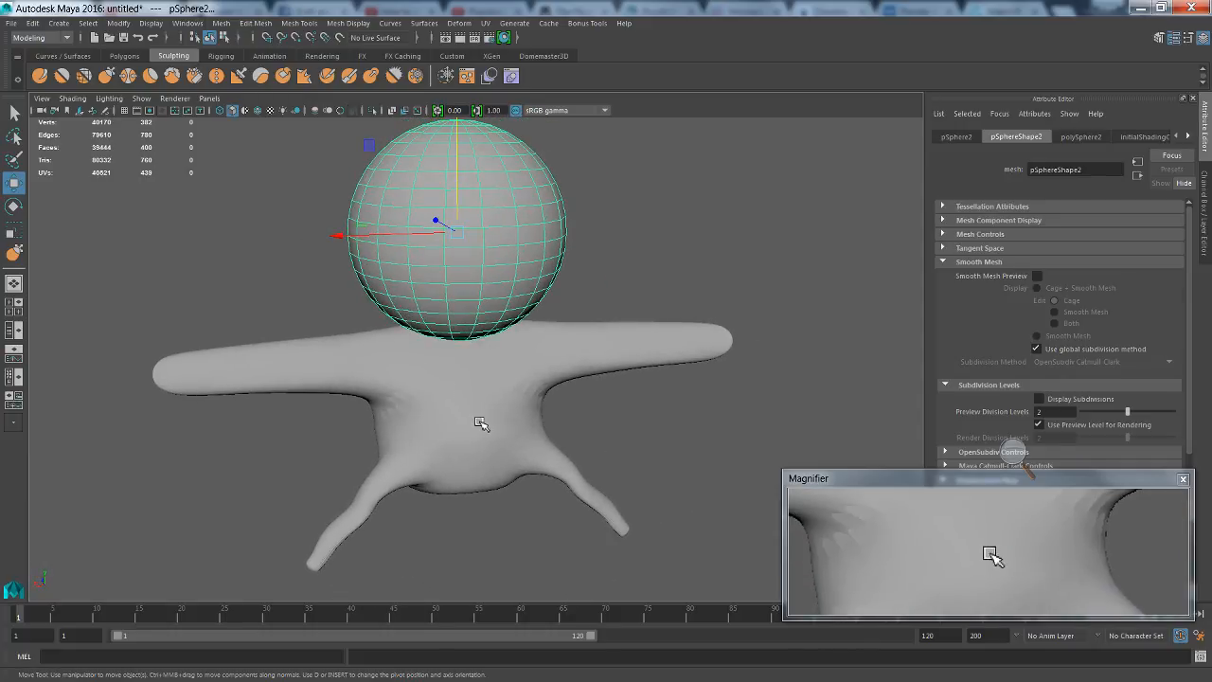
mouse_move(480, 423)
alt+mouse_down()
mouse_move(414, 398)
mouse_move(465, 363)
mouse_move(495, 454)
mouse_move(486, 432)
mouse_move(441, 411)
mouse_move(384, 420)
mouse_move(533, 414)
mouse_move(457, 432)
alt+mouse_up()
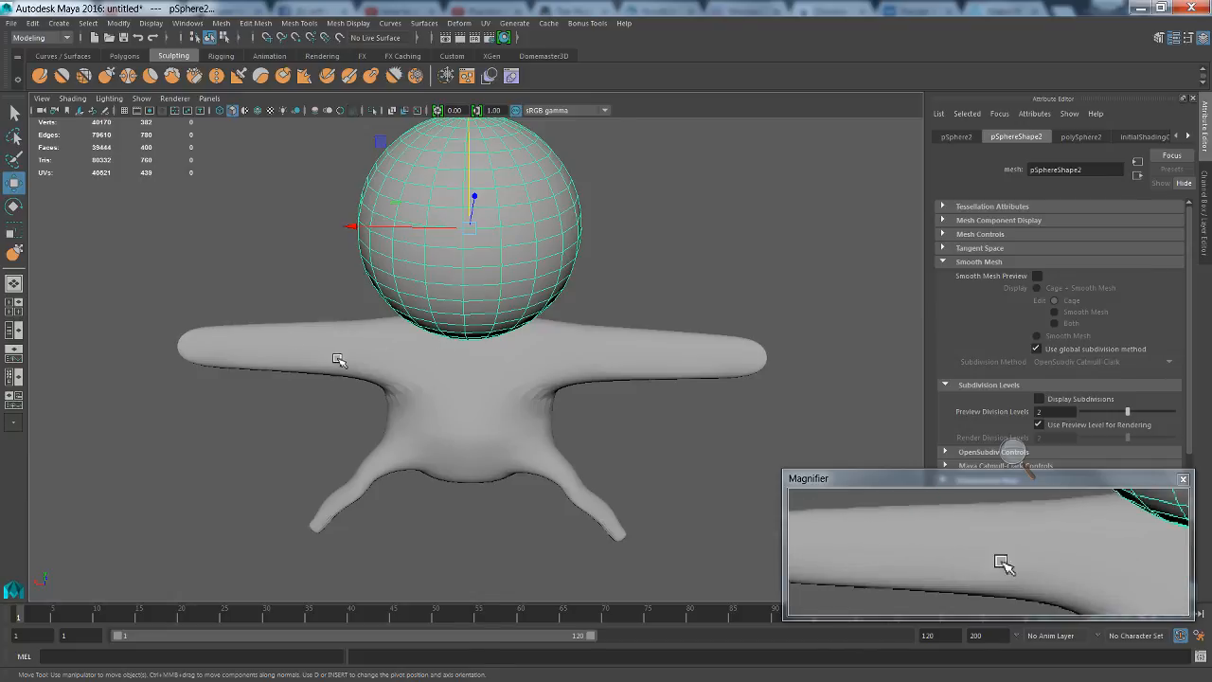
alt+drag(338, 360, 373, 338)
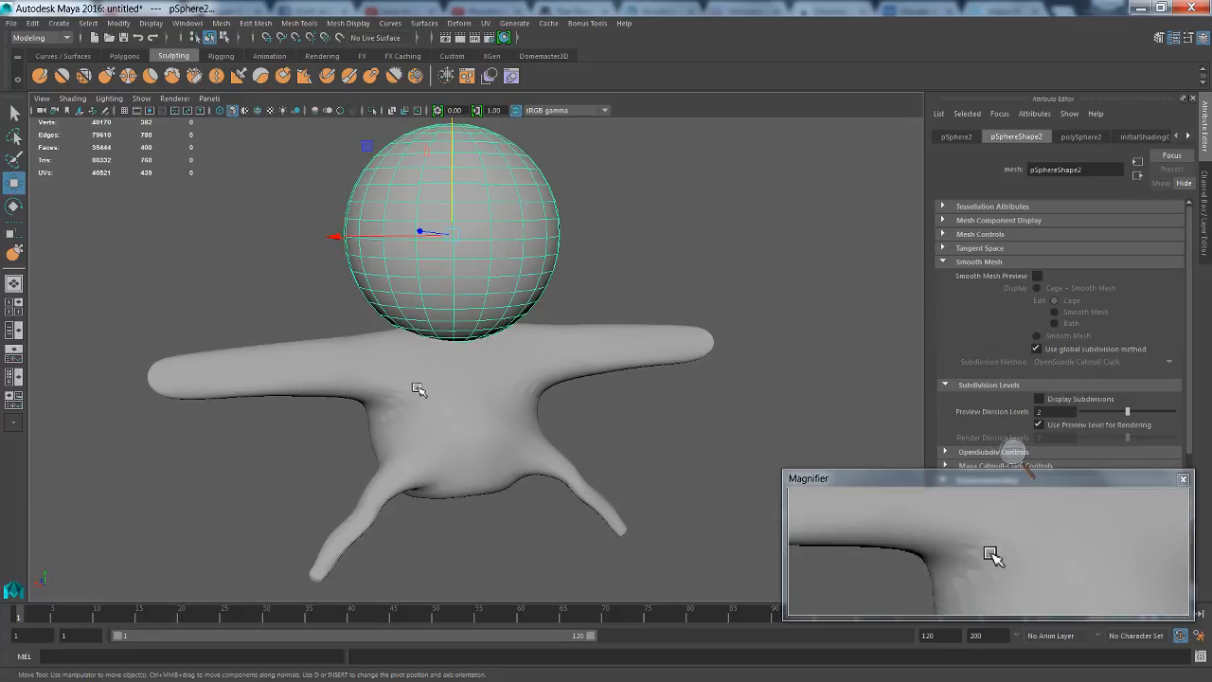
alt+drag(454, 325, 432, 340)
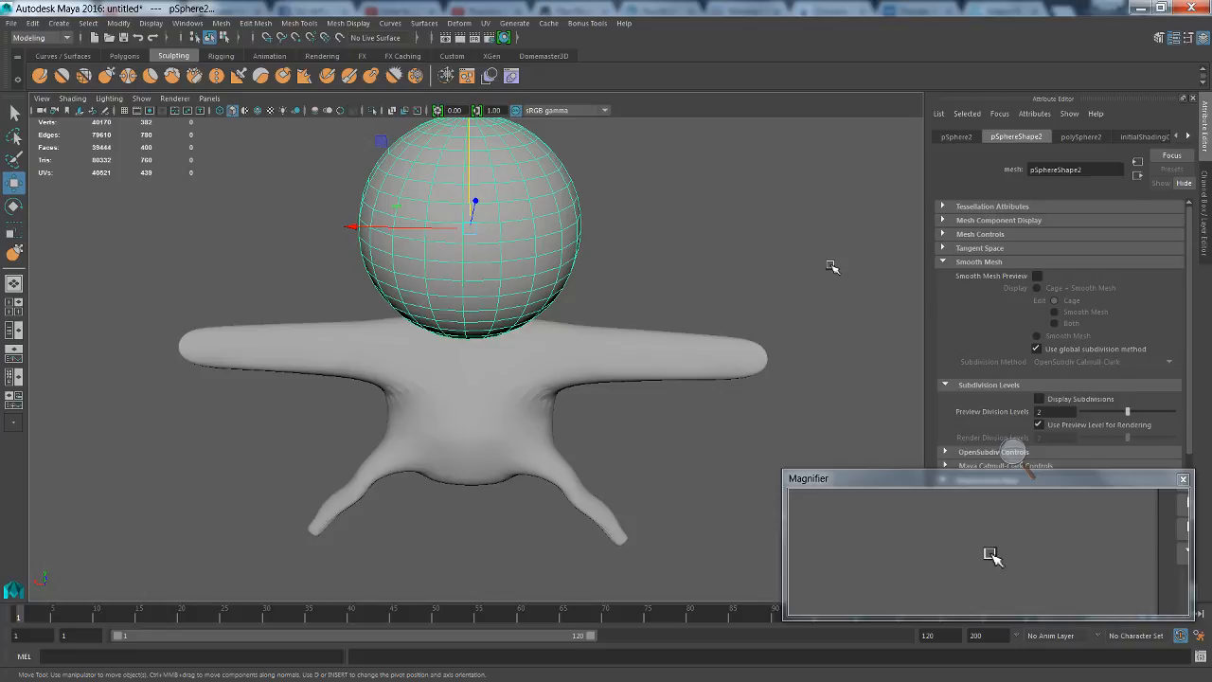
Assign a new Lambert material to the head sphere
right_drag(547, 233, 566, 545)
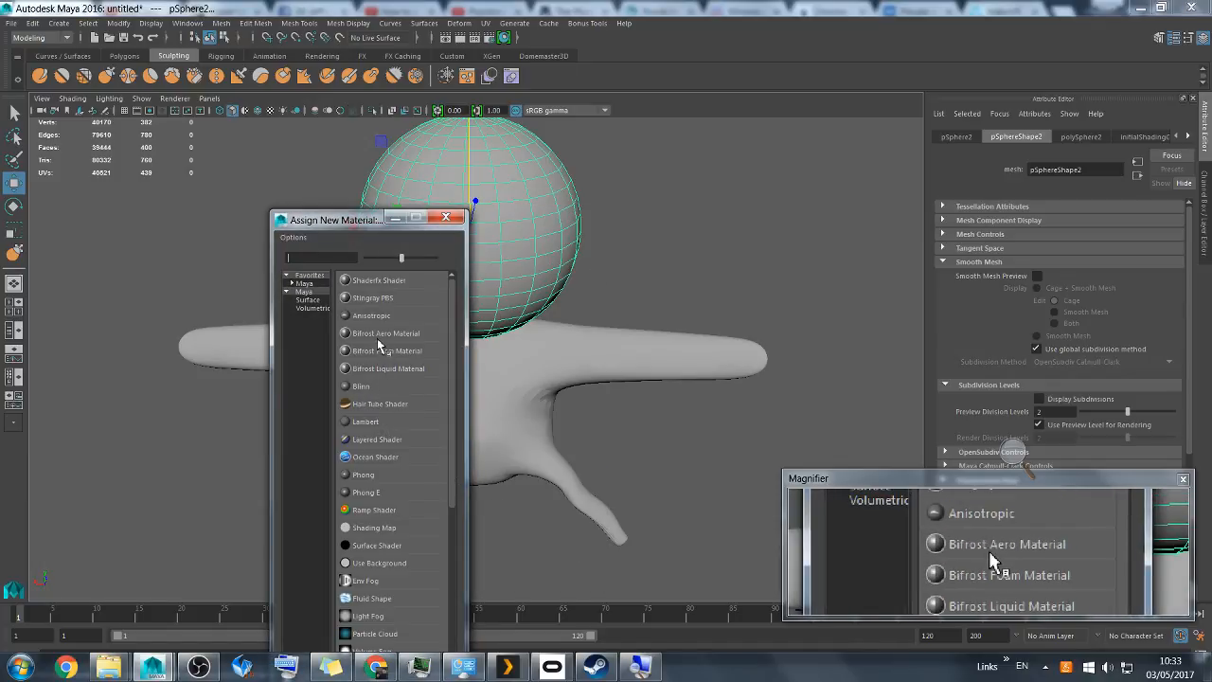
click(375, 422)
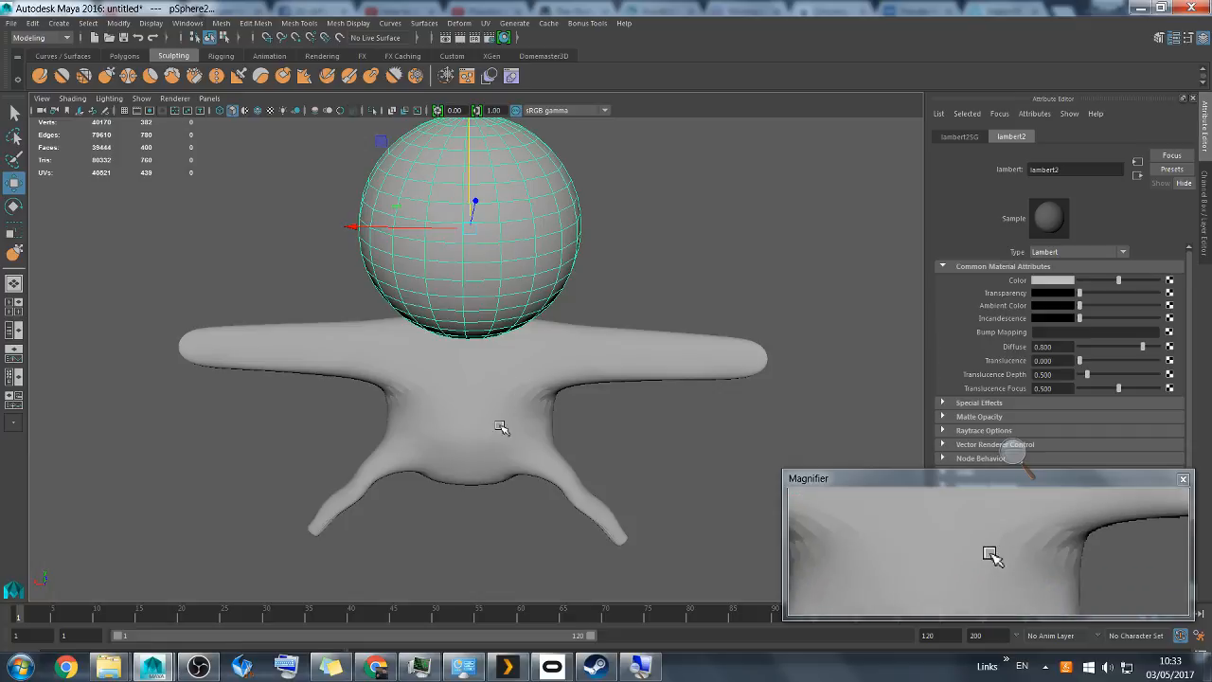
alt+drag(616, 393, 709, 330)
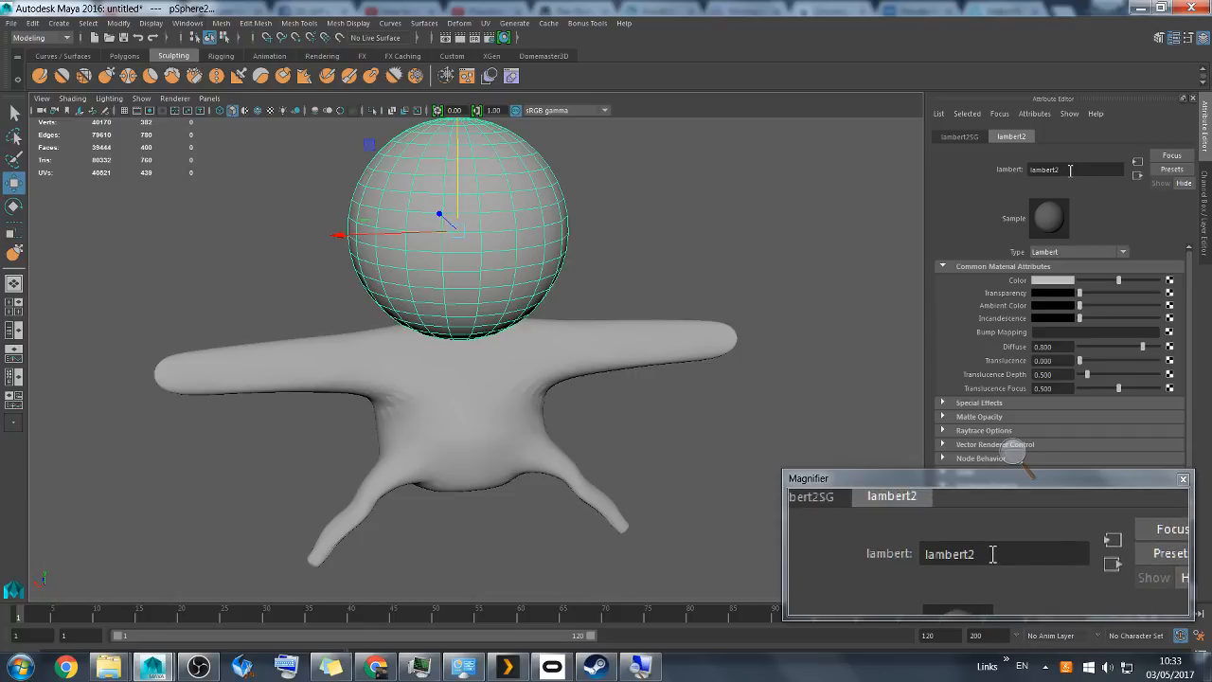
Select the creature's body, delete all history in the scene, and open the attributes of the body's lambert1 material
click(477, 406)
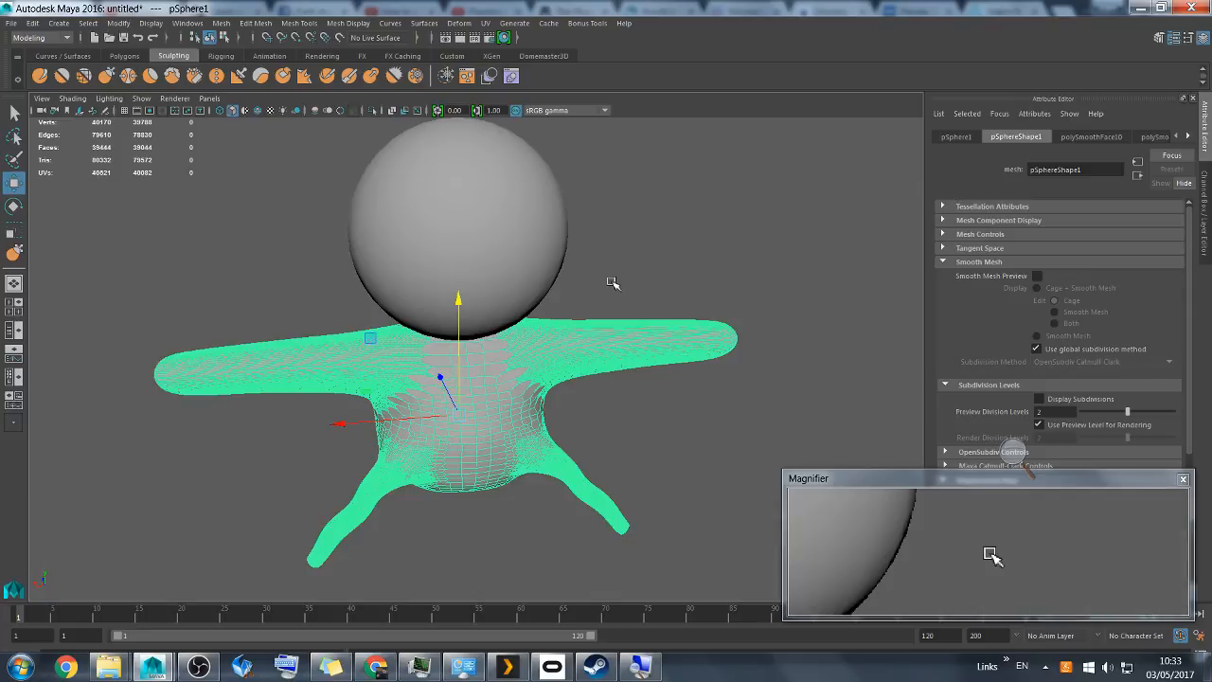
click(33, 23)
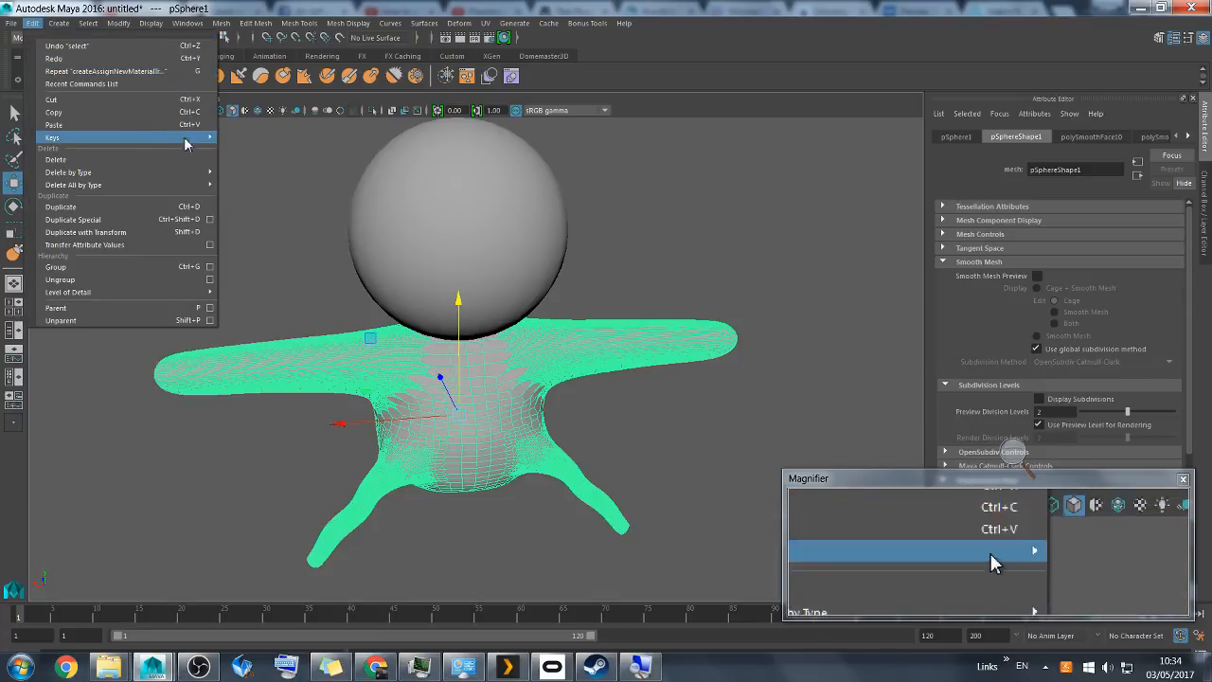
mouse_move(174, 176)
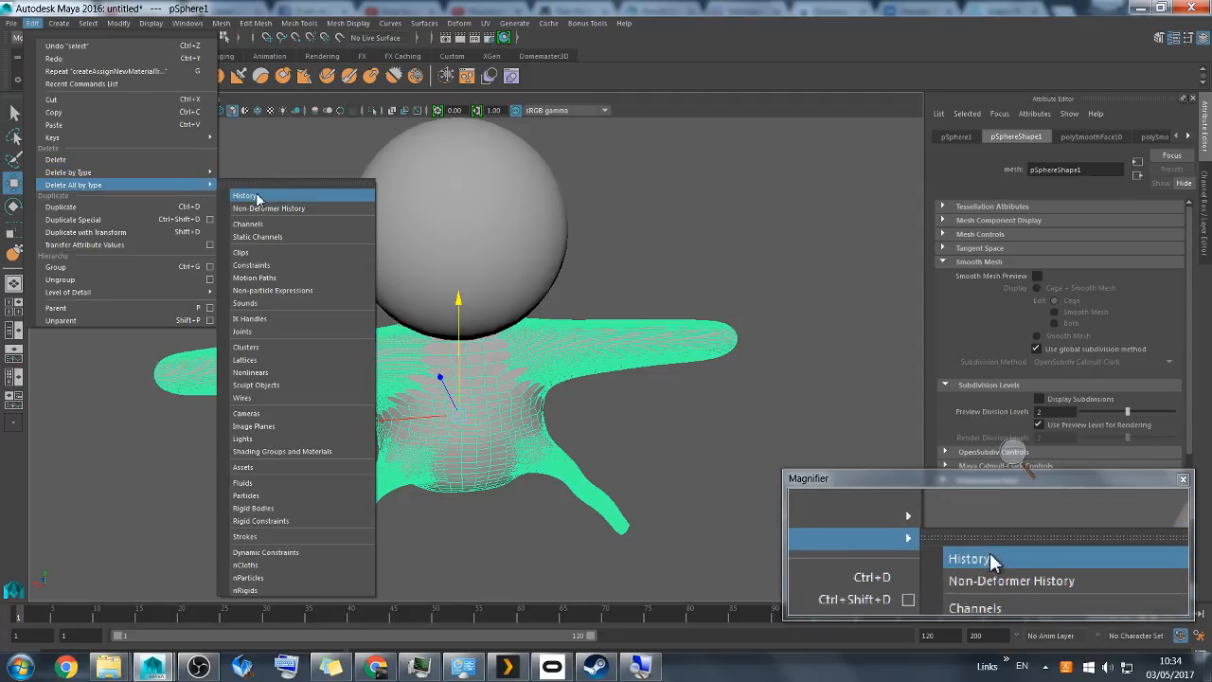
click(249, 194)
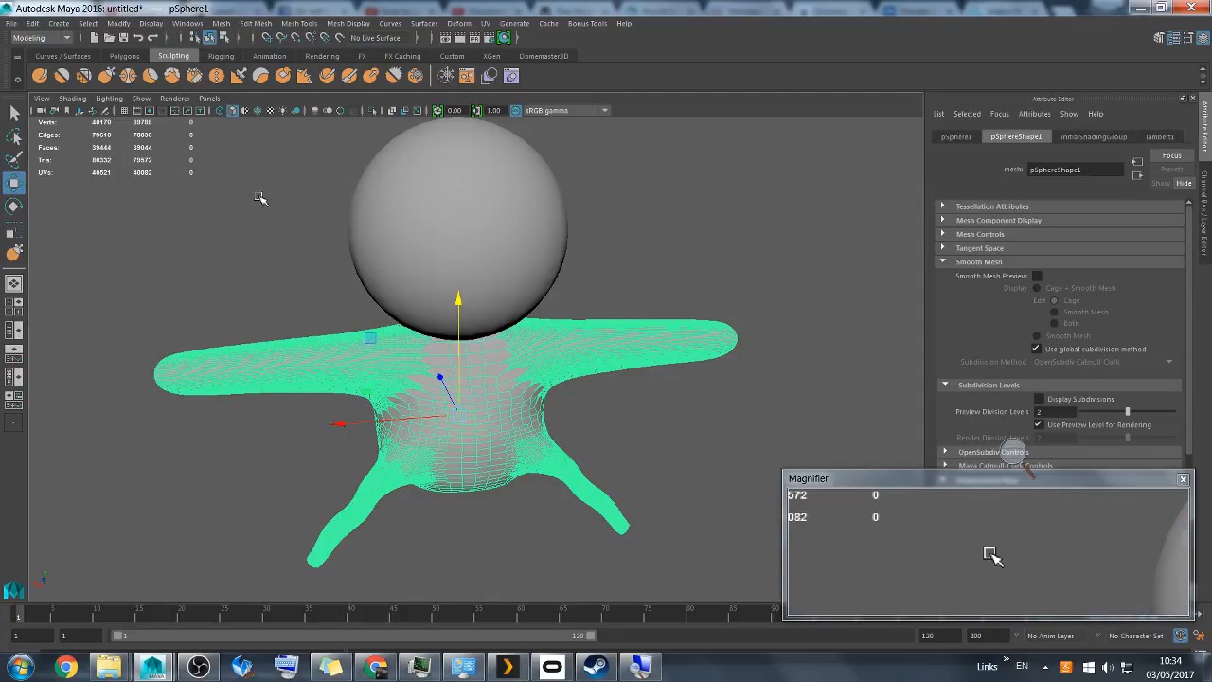
click(1160, 137)
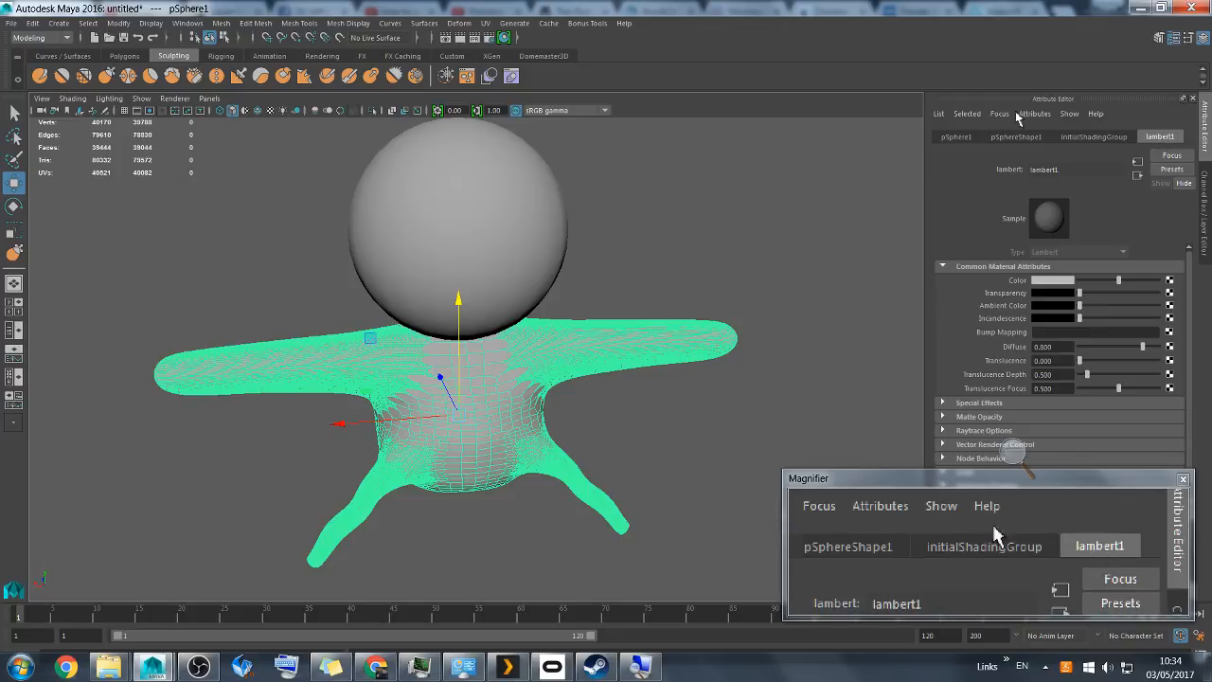
Select the head sphere and connect a File texture to the Color of its Lambert material
click(480, 191)
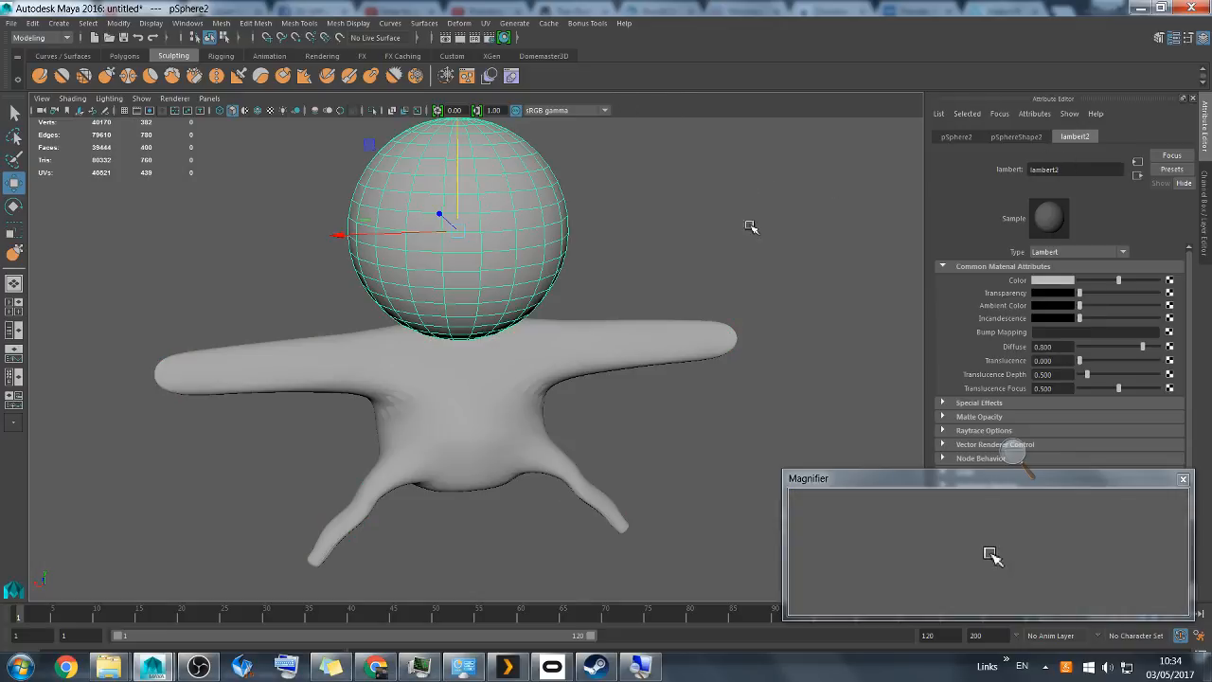
click(1170, 281)
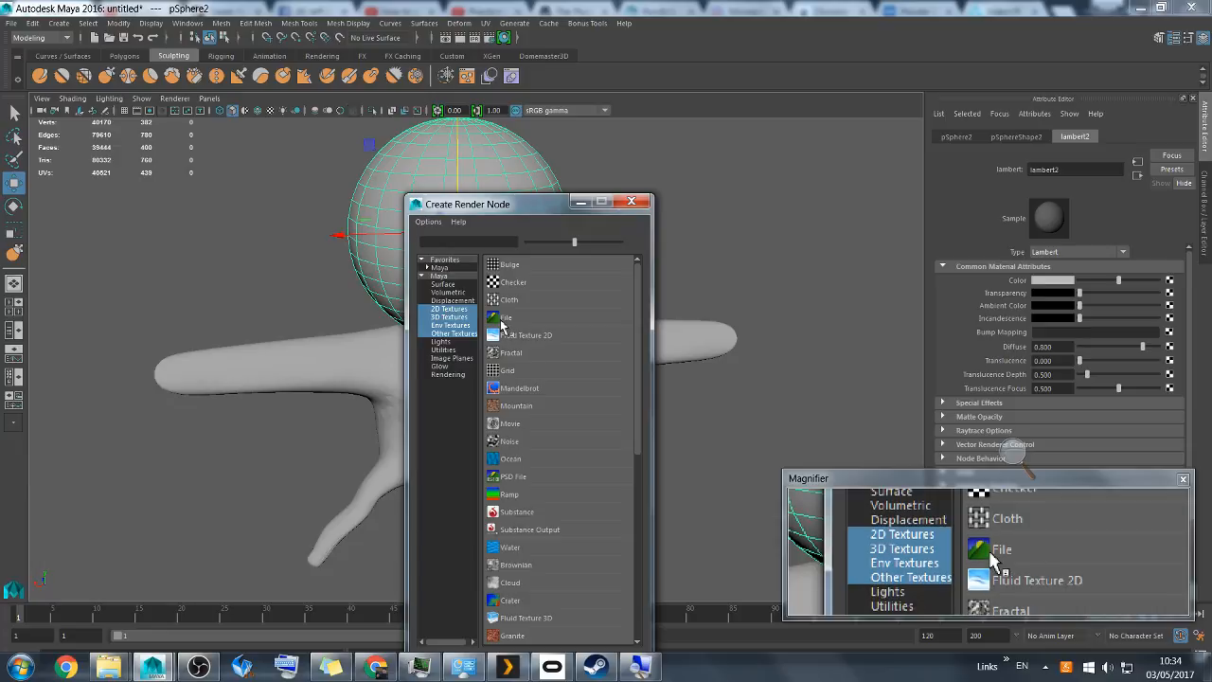
click(502, 320)
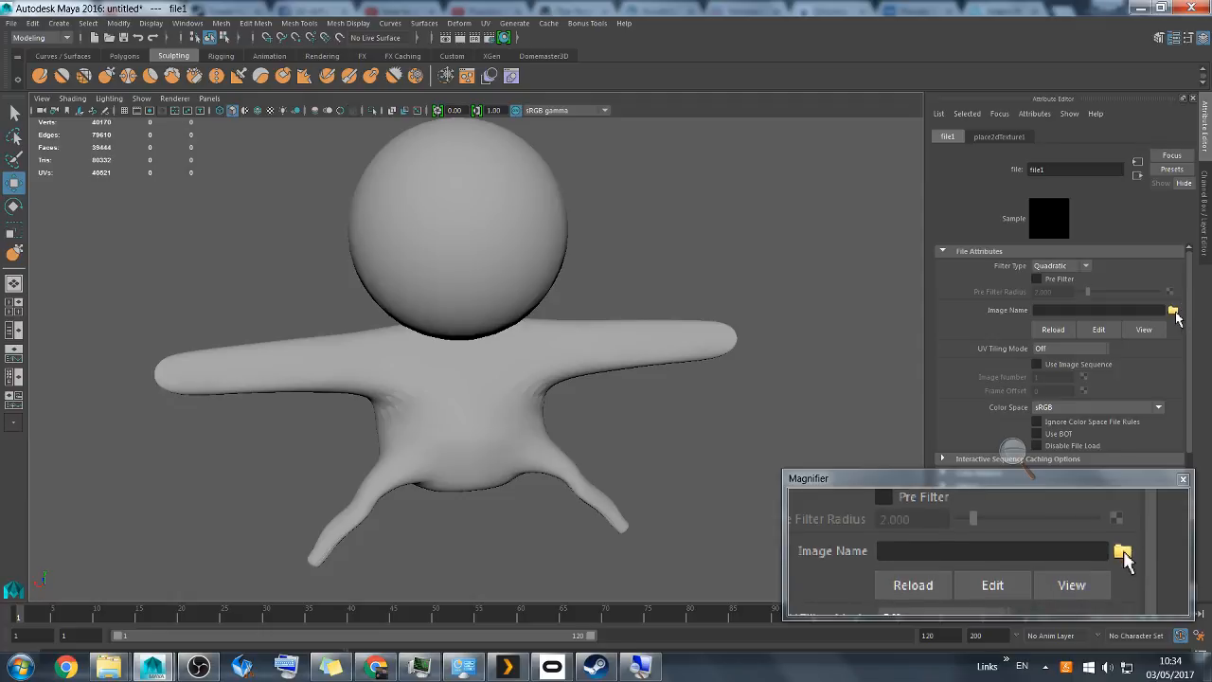
Browse for the file texture's image in the Pictures folder of the user's home directory
click(1174, 313)
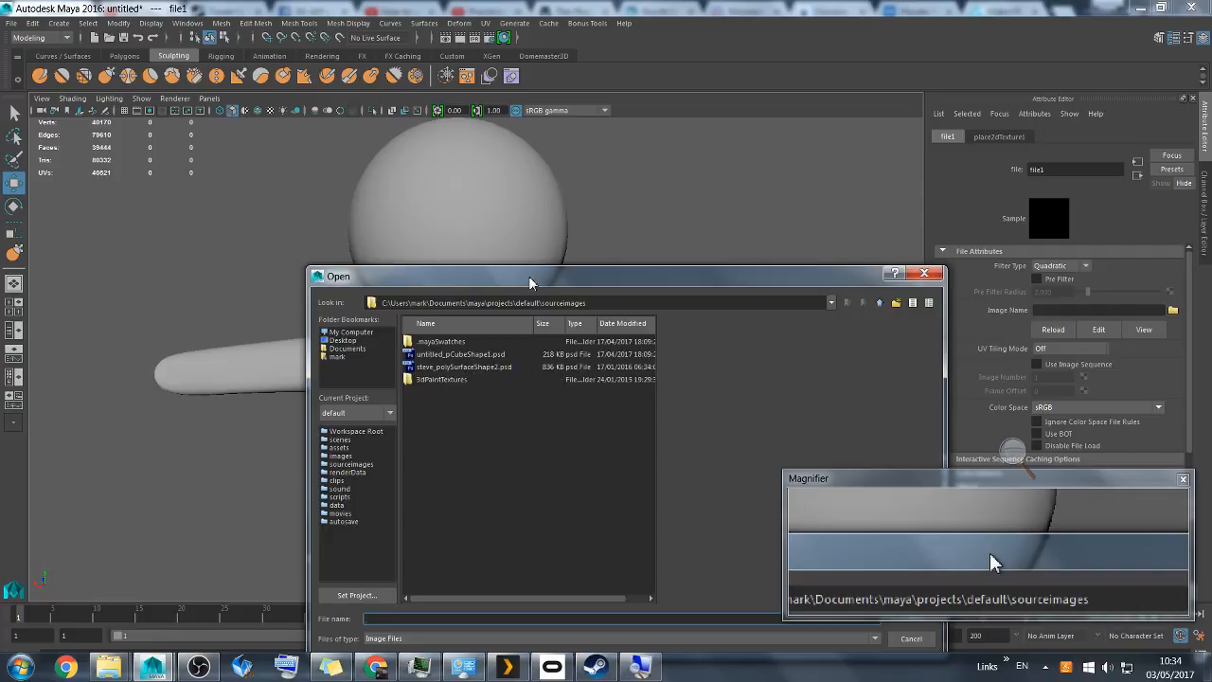
drag(528, 276, 508, 205)
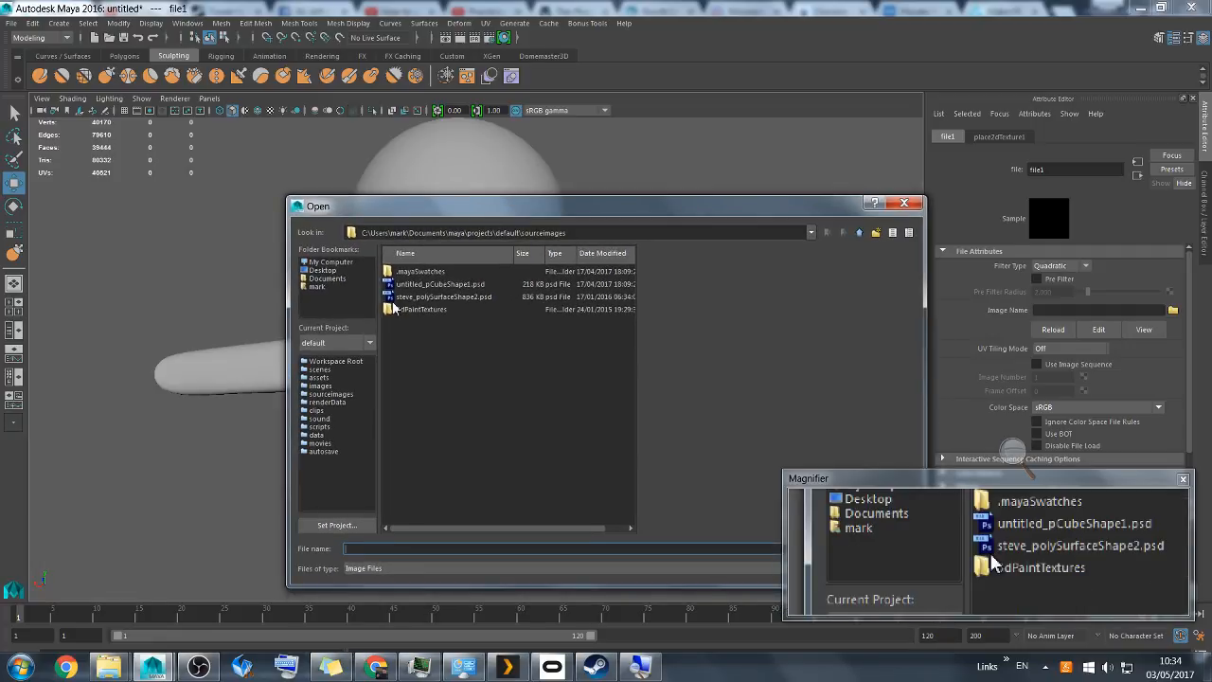
click(319, 286)
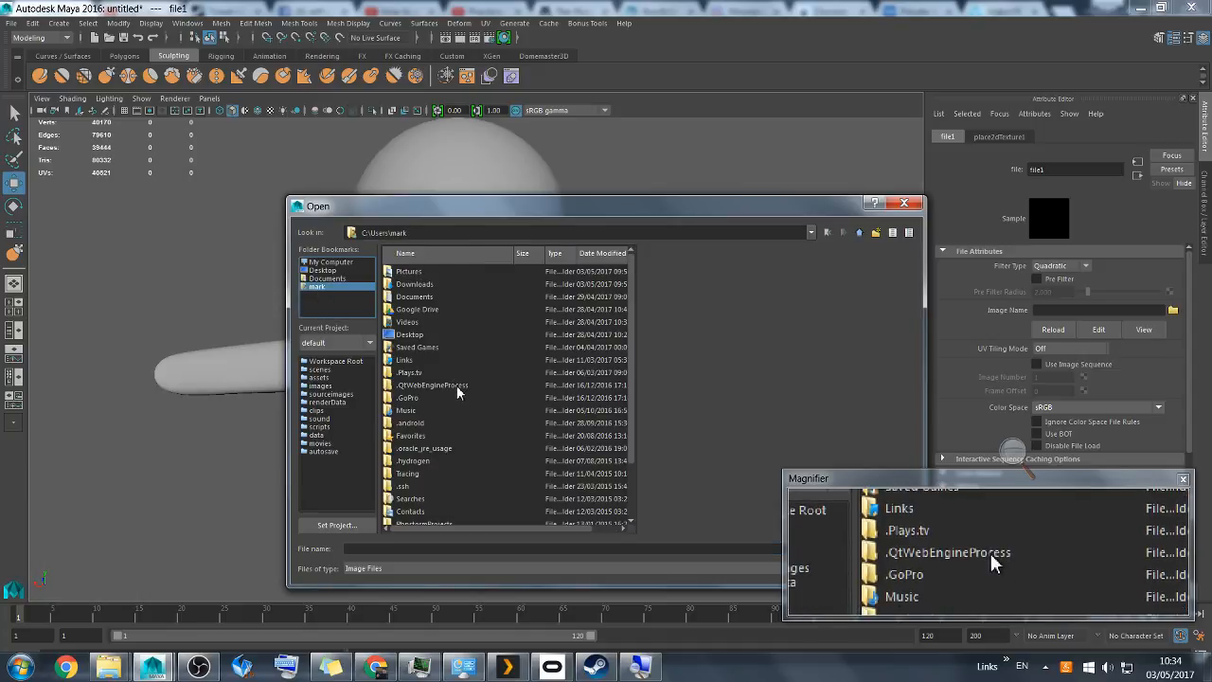
double_click(407, 272)
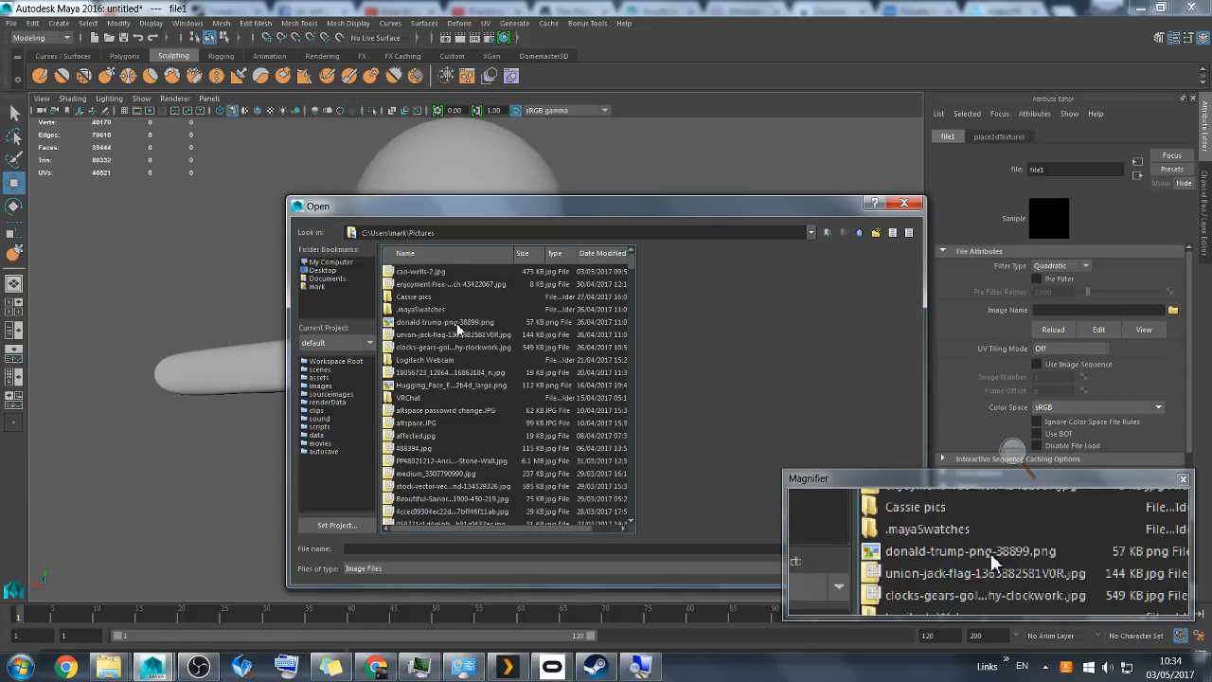
Preview the images in the folder and load donald-trump-png-38899.png as the file texture's image
click(426, 273)
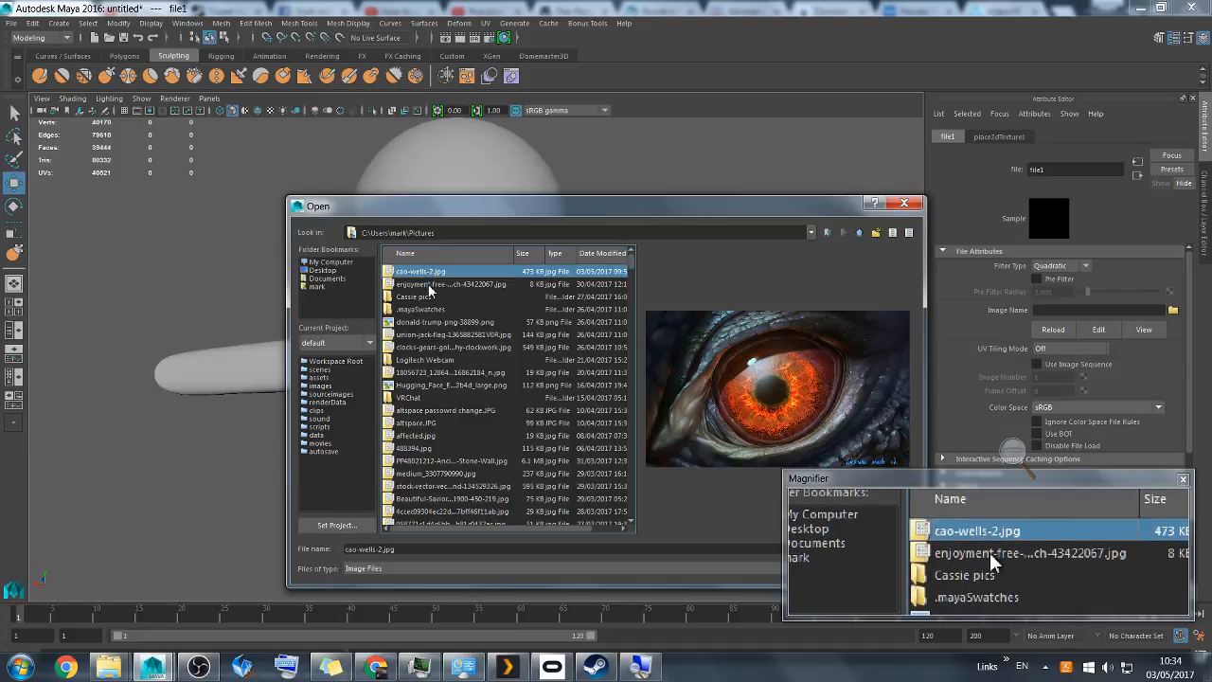
click(429, 286)
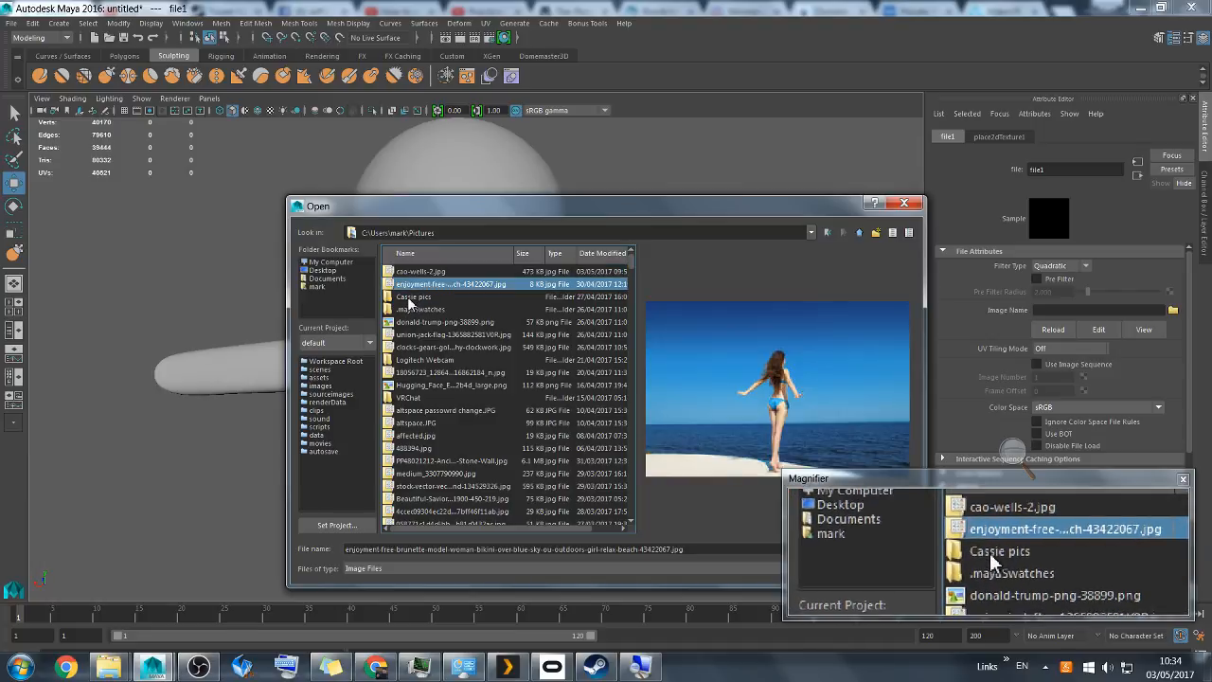
click(413, 298)
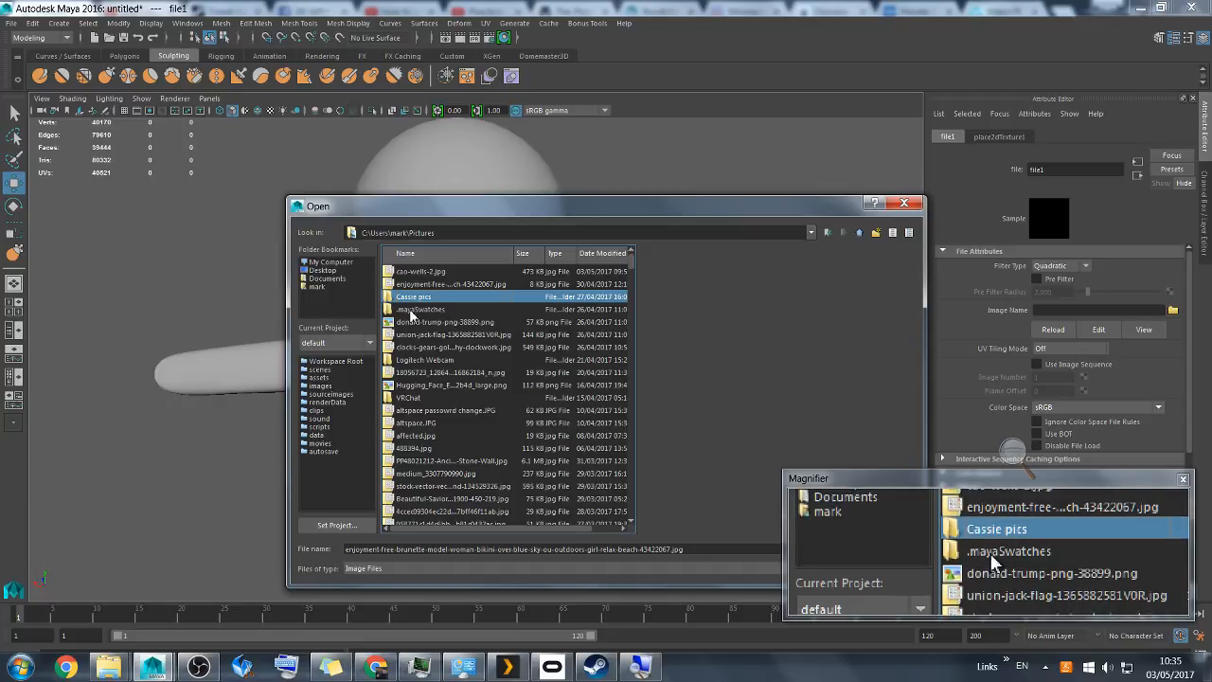
click(411, 311)
click(414, 323)
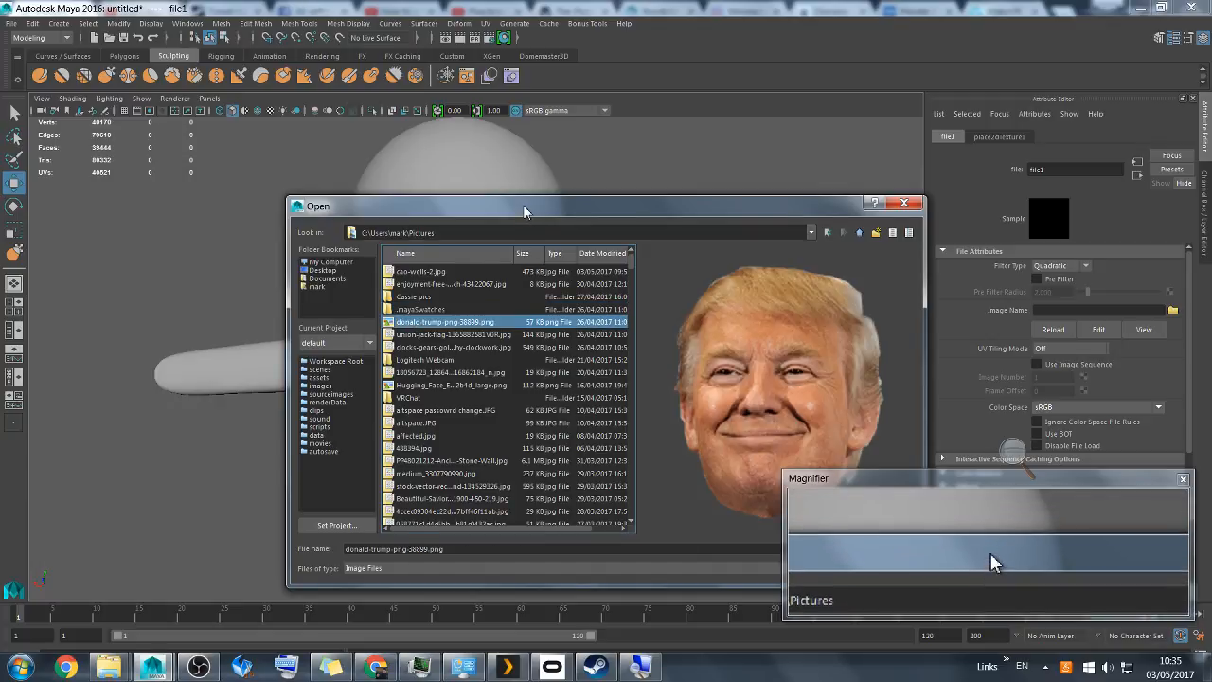
drag(524, 212, 327, 243)
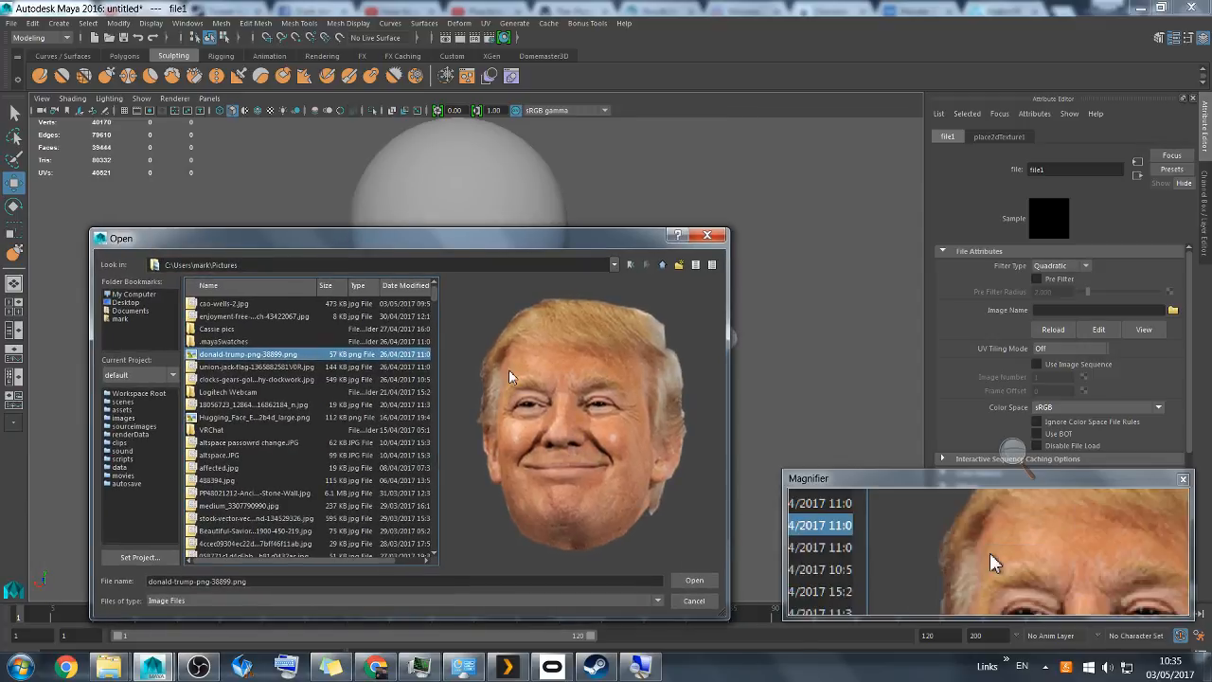
click(689, 583)
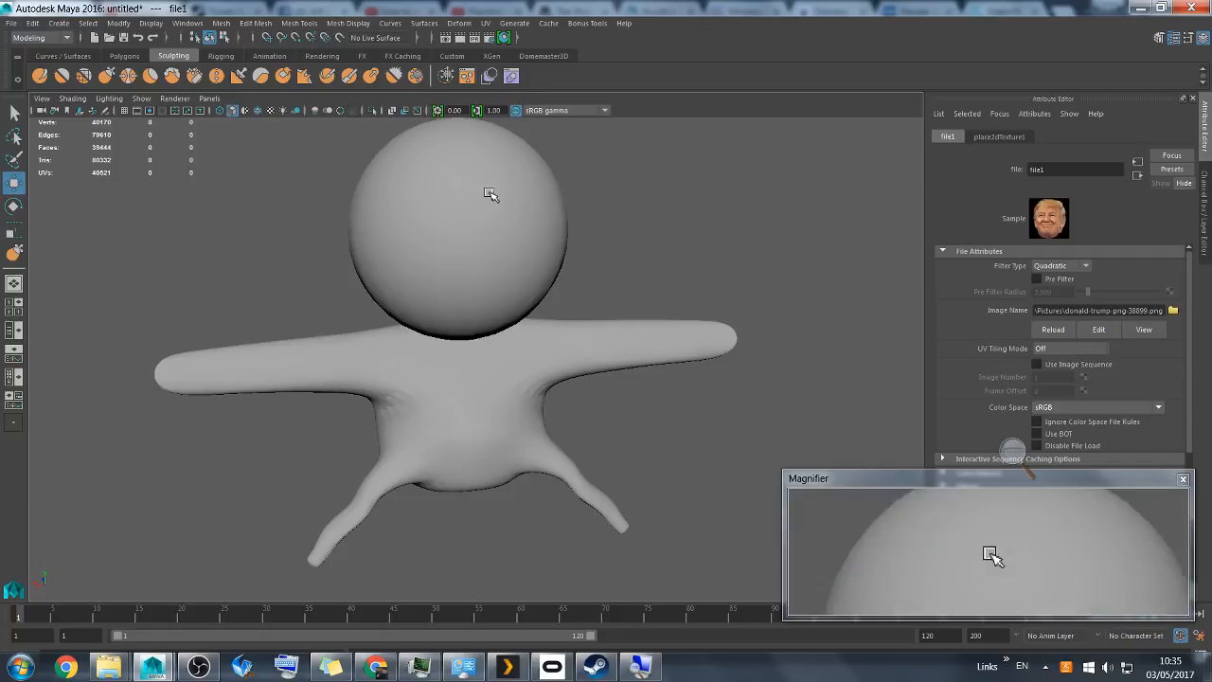
Turn on textured display in the viewport and rotate the head sphere about its vertical axis so the face points forward
click(271, 111)
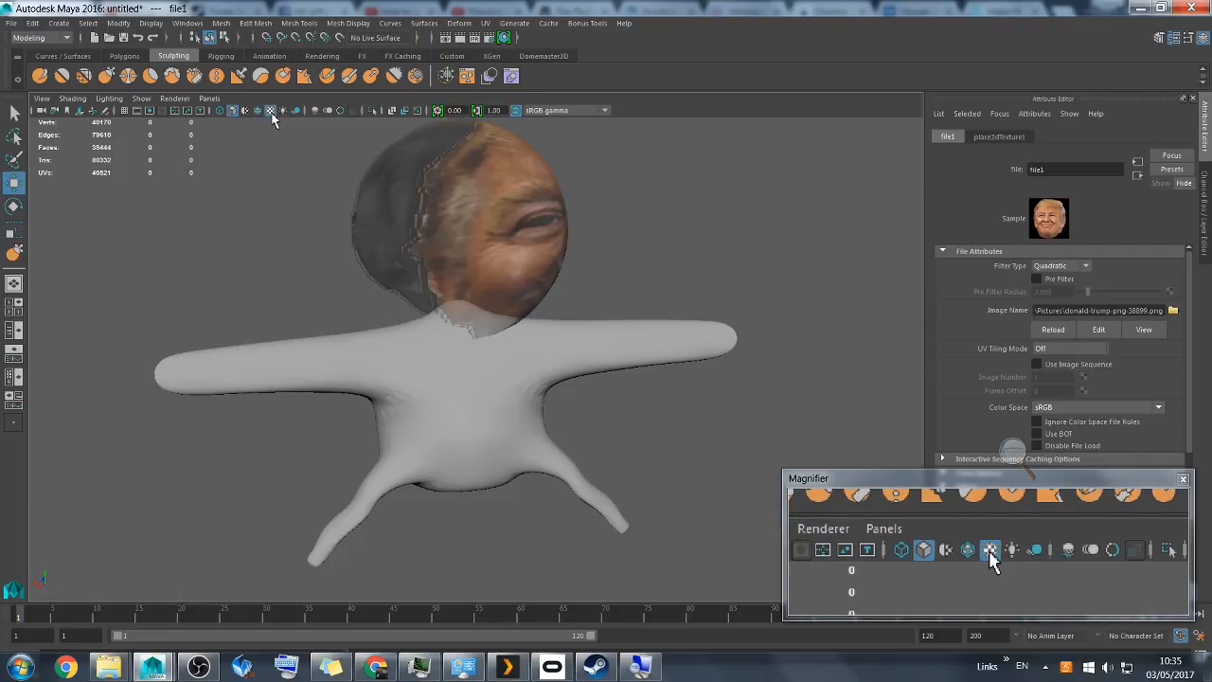
mouse_move(641, 325)
alt+mouse_down()
mouse_move(574, 303)
mouse_move(411, 313)
mouse_move(497, 275)
mouse_move(616, 293)
mouse_move(646, 306)
mouse_move(643, 327)
alt+mouse_up()
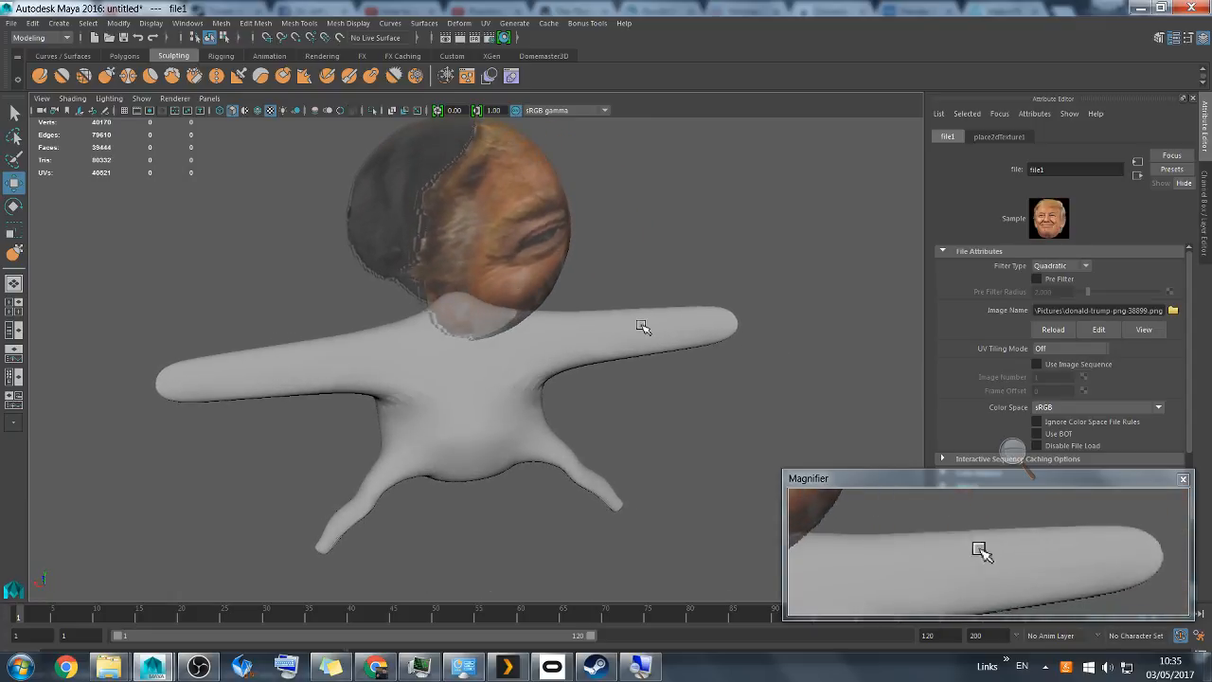
click(530, 249)
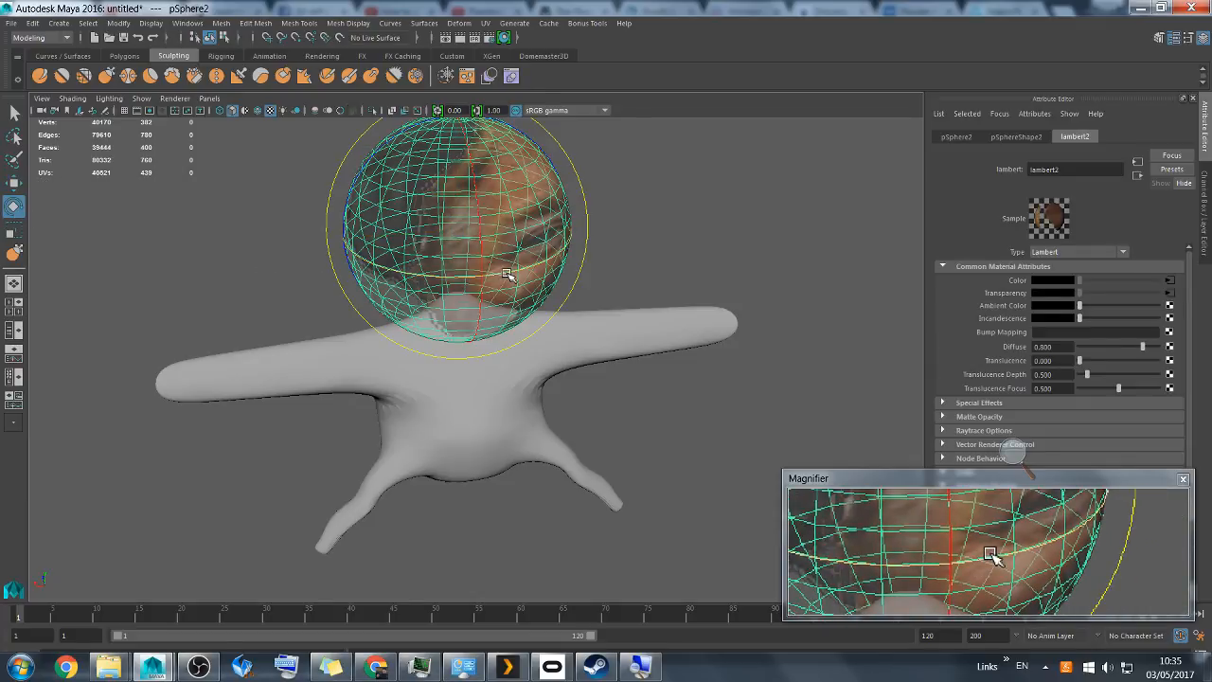
drag(508, 276, 340, 273)
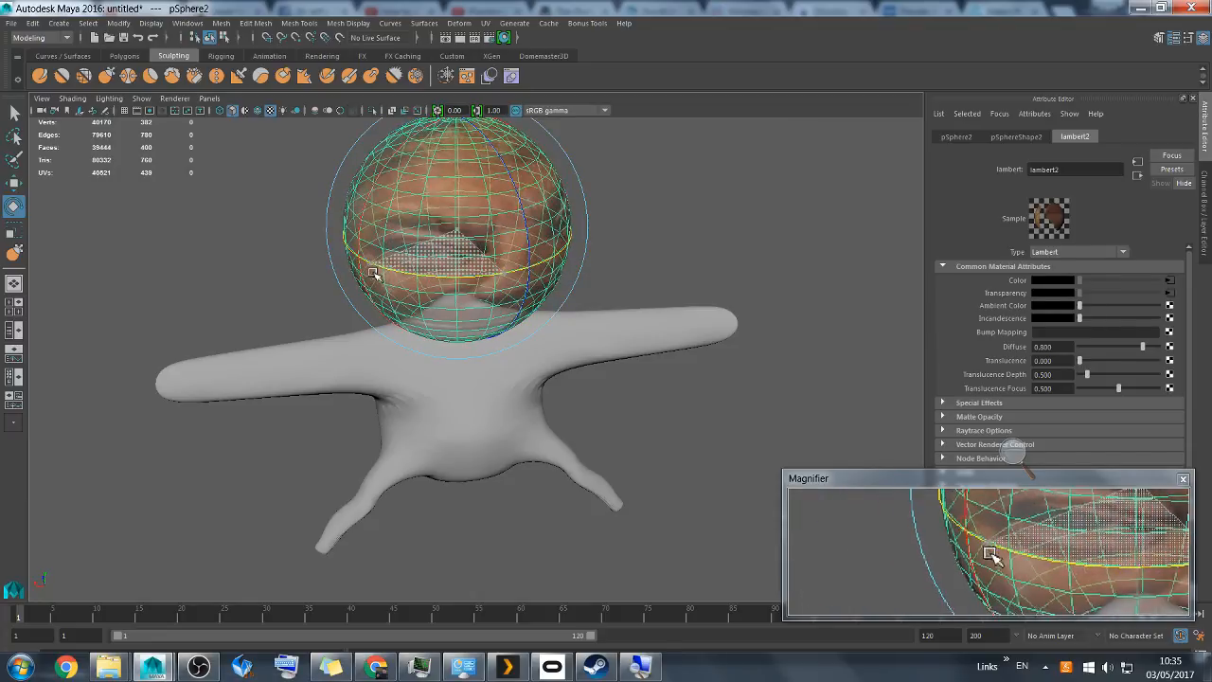
click(678, 294)
alt+drag(679, 294, 716, 259)
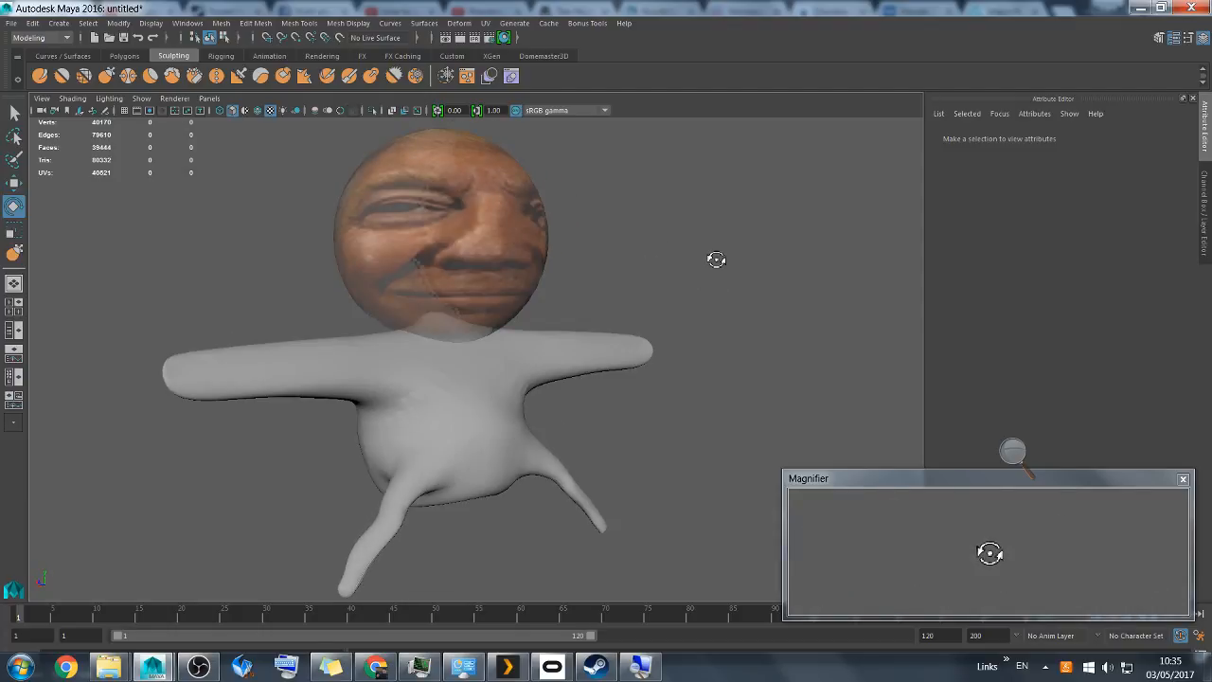
alt+drag(711, 261, 624, 278)
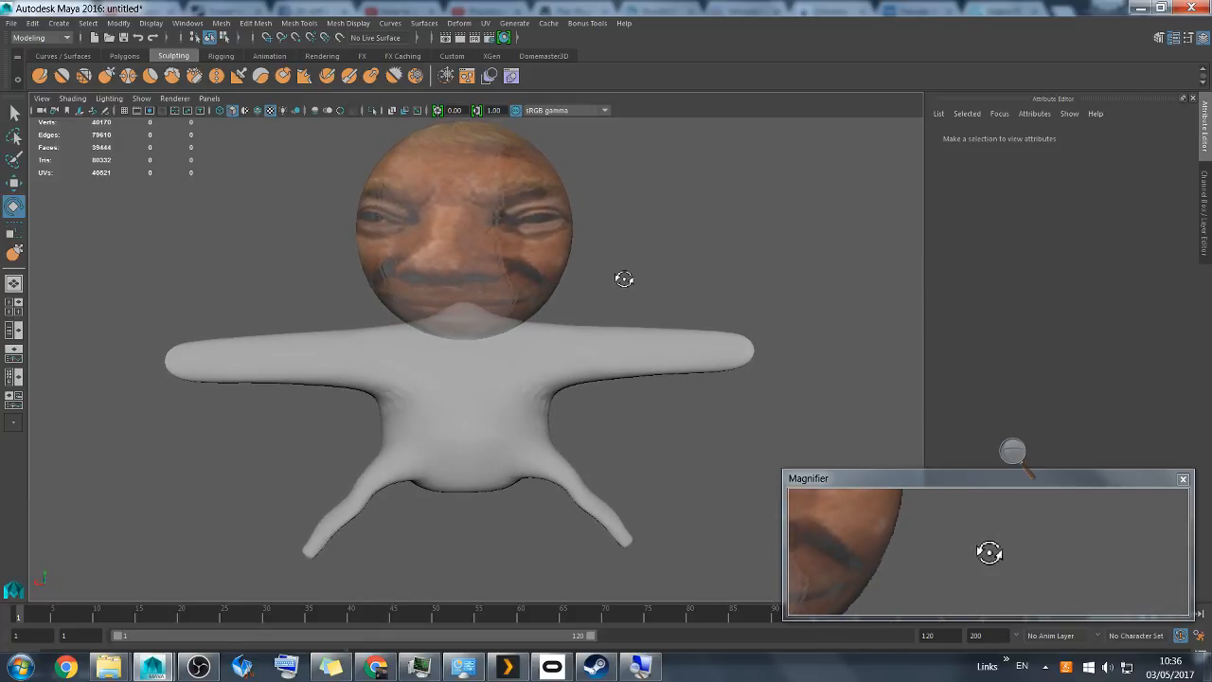
Raise the head sphere material's Diffuse to about 0.829 and its Translucence to about 0.935
click(514, 237)
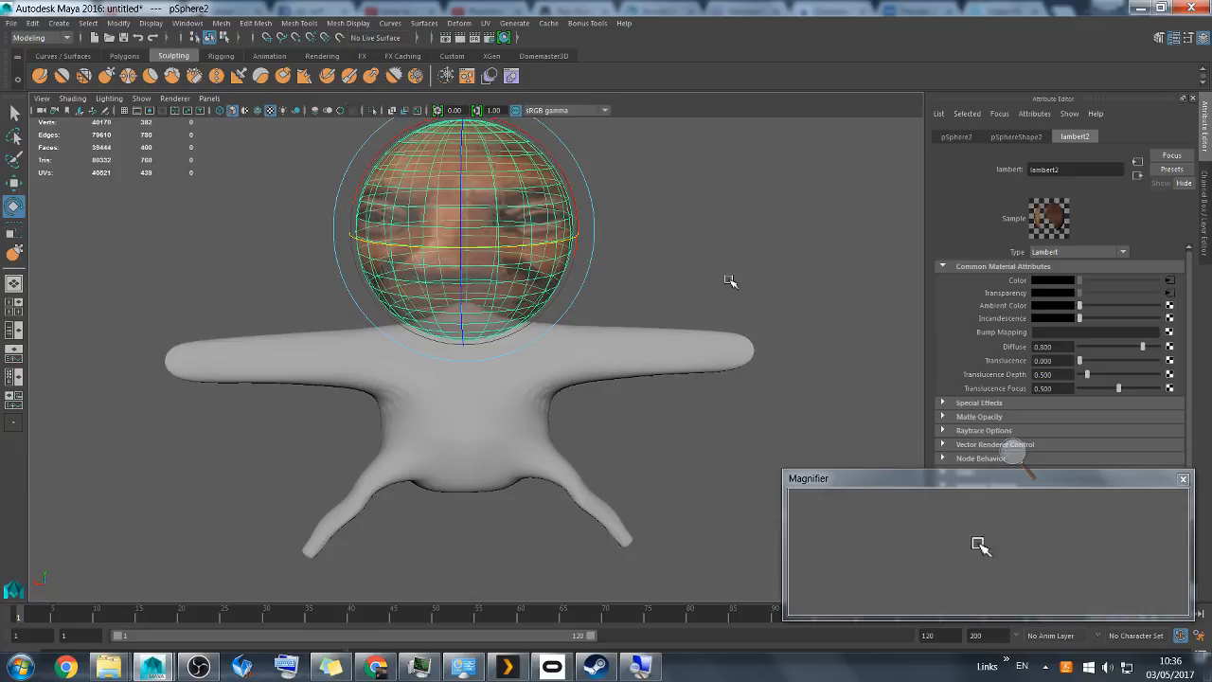
alt+drag(729, 280, 779, 276)
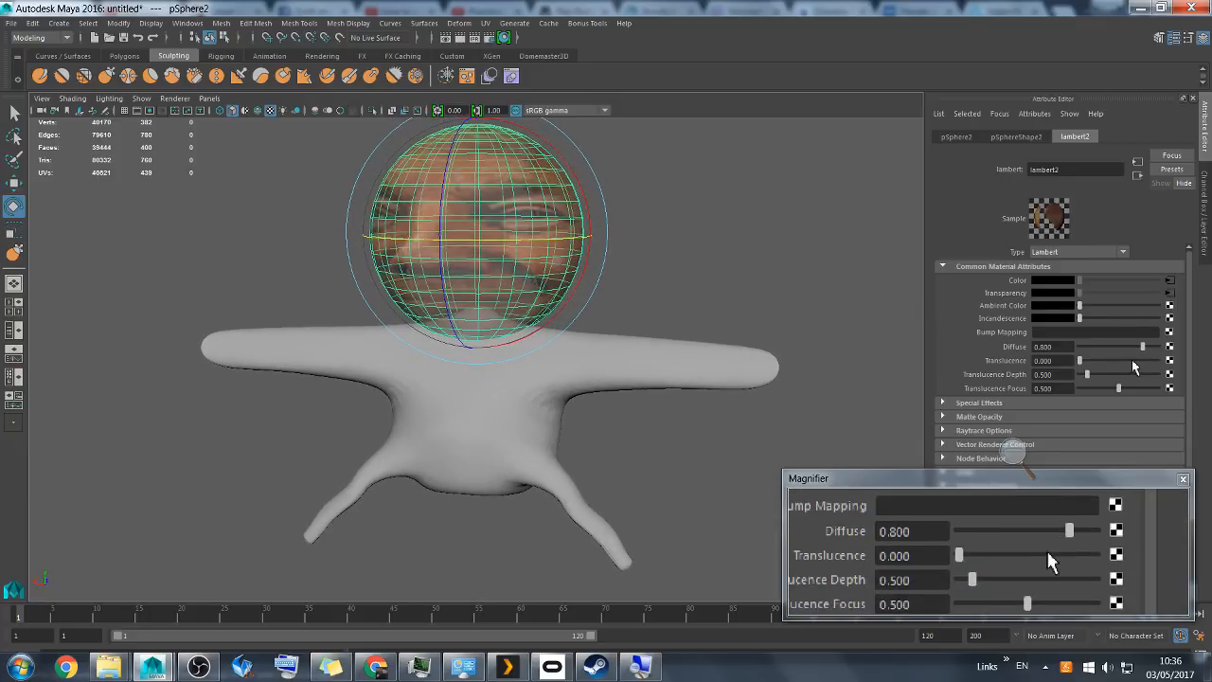
mouse_move(1148, 352)
mouse_down()
mouse_move(1167, 353)
mouse_move(1091, 354)
mouse_move(1192, 357)
mouse_move(1152, 349)
mouse_up()
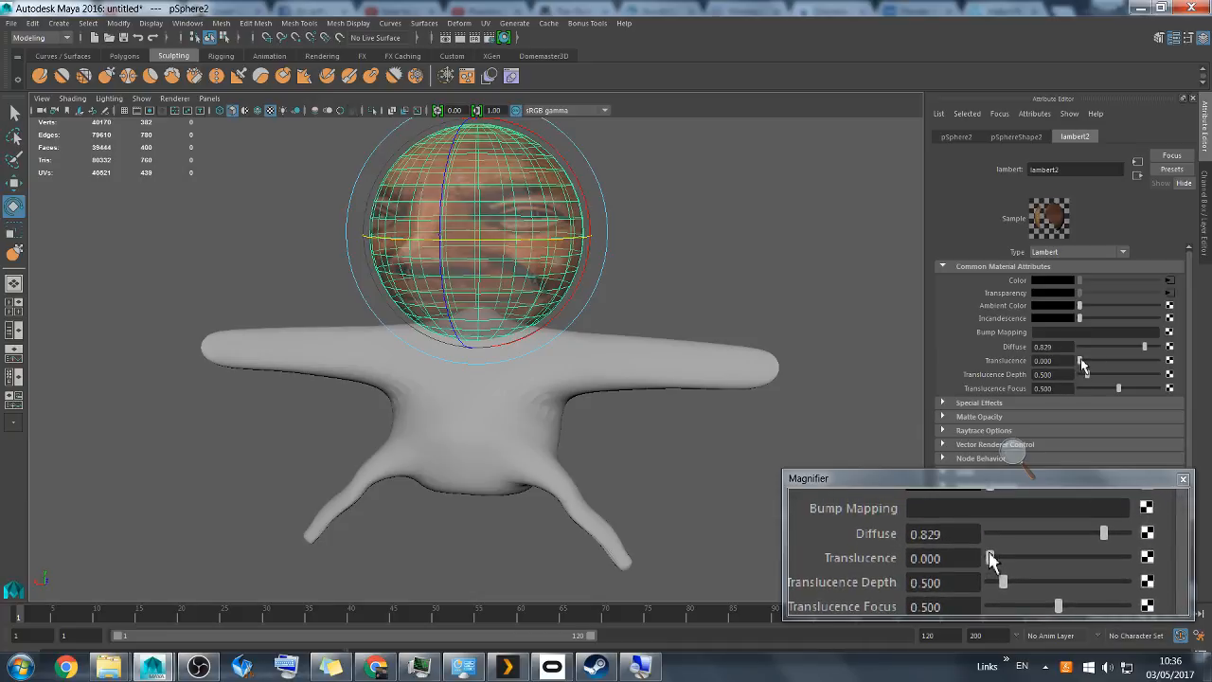
mouse_move(1080, 360)
mouse_down()
mouse_move(1174, 361)
mouse_move(1118, 361)
mouse_move(1155, 360)
mouse_up()
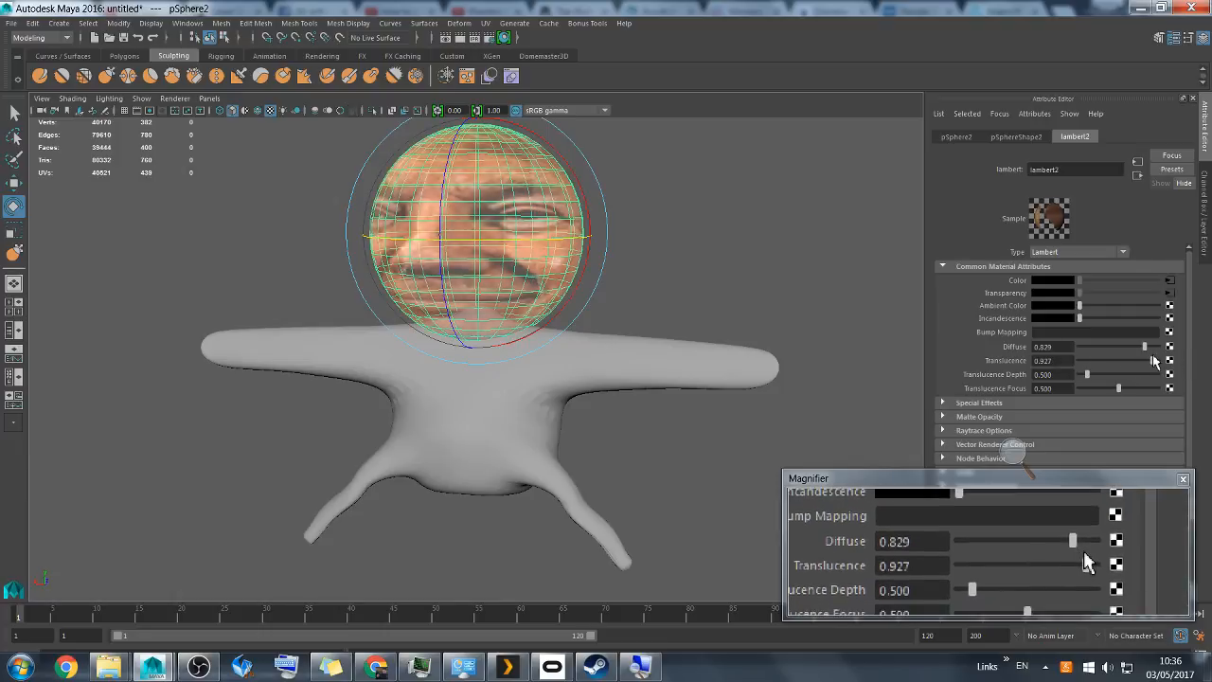
click(749, 271)
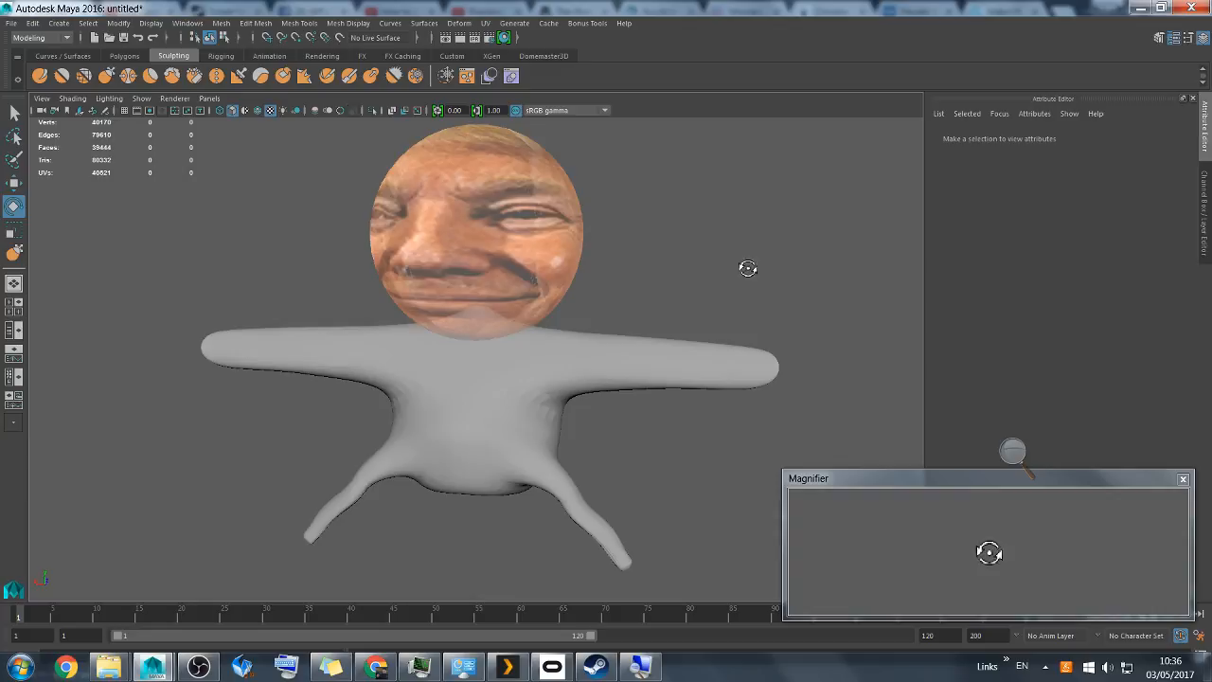
alt+drag(749, 268, 707, 252)
Set the head material's Translucence Depth to about 0.976 and its Glow Intensity to 0
click(561, 238)
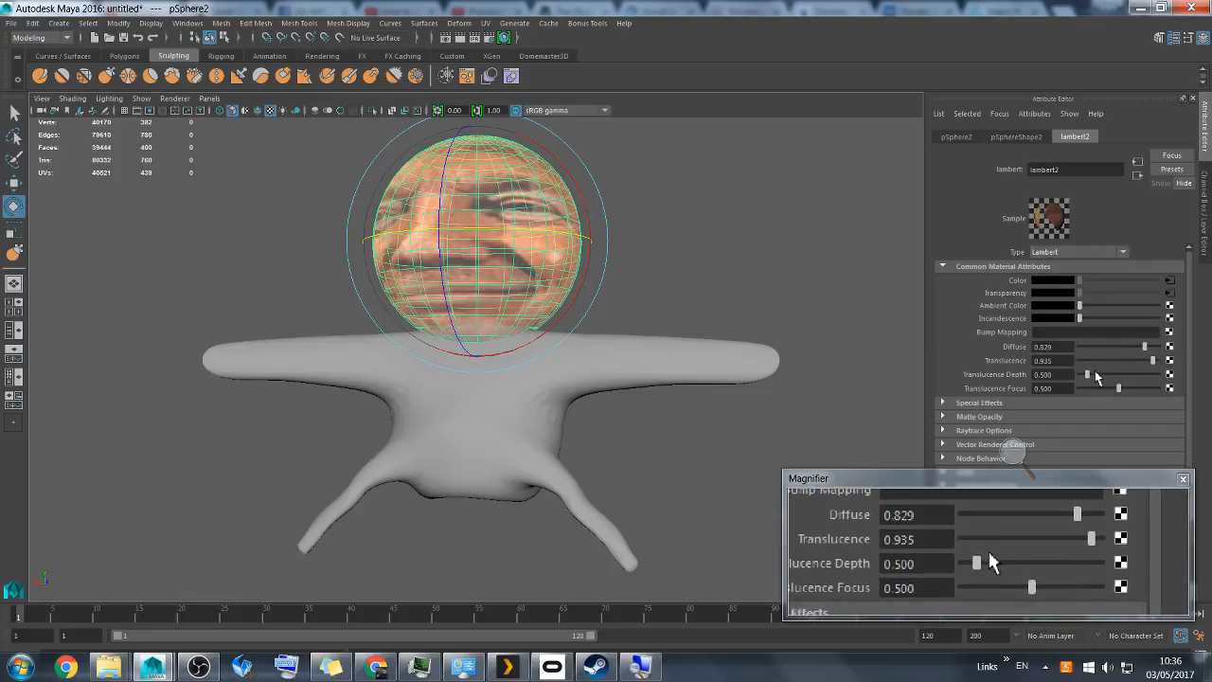
mouse_move(1096, 377)
mouse_down()
mouse_move(1158, 389)
mouse_move(1081, 388)
mouse_move(1124, 389)
mouse_up()
key(ctrl+z)
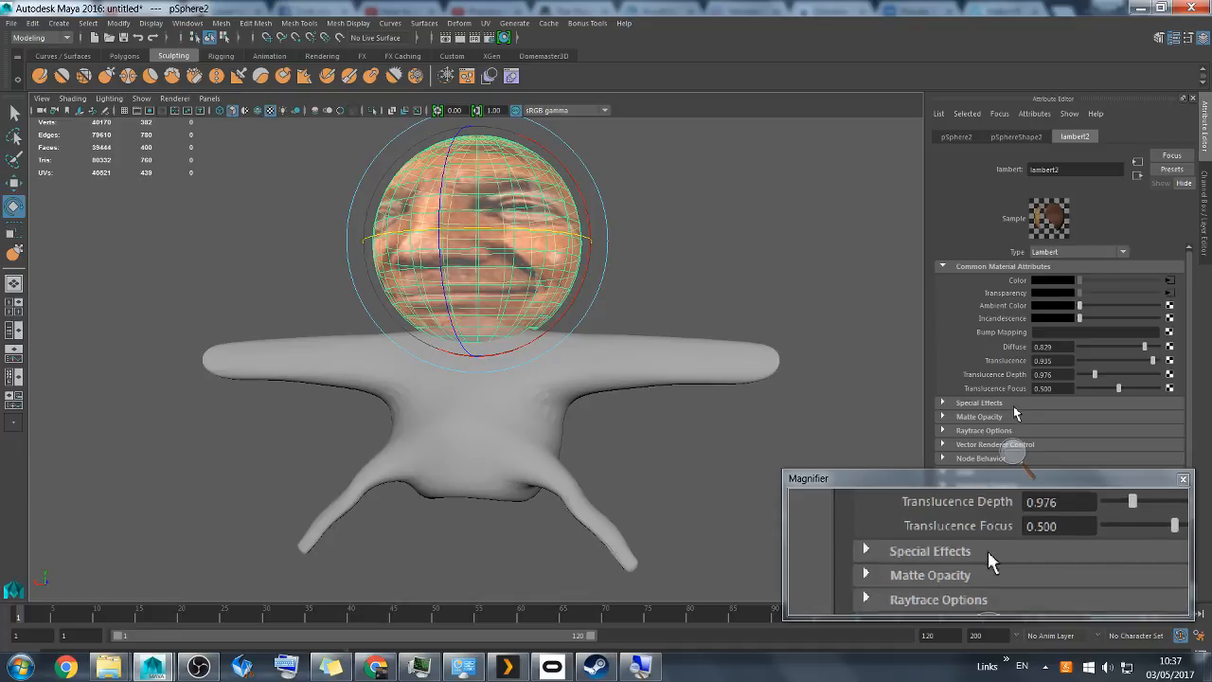
click(943, 403)
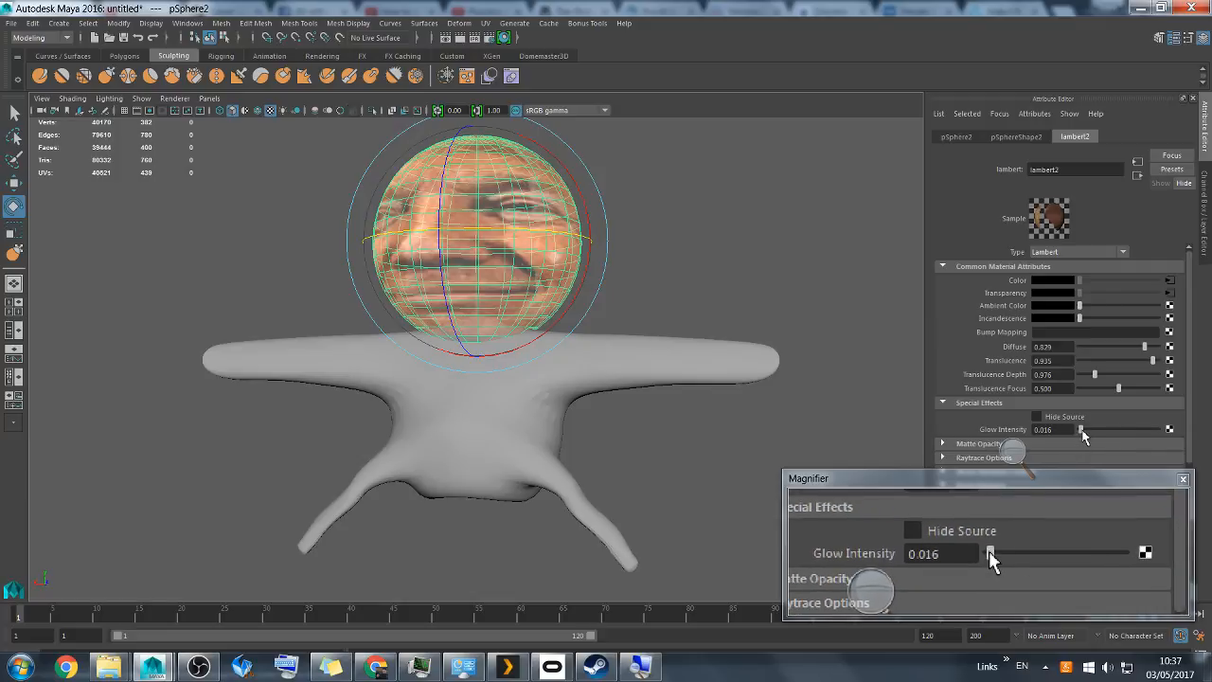
mouse_move(1082, 434)
mouse_down()
mouse_move(1161, 435)
mouse_move(1134, 449)
mouse_move(1080, 434)
mouse_up()
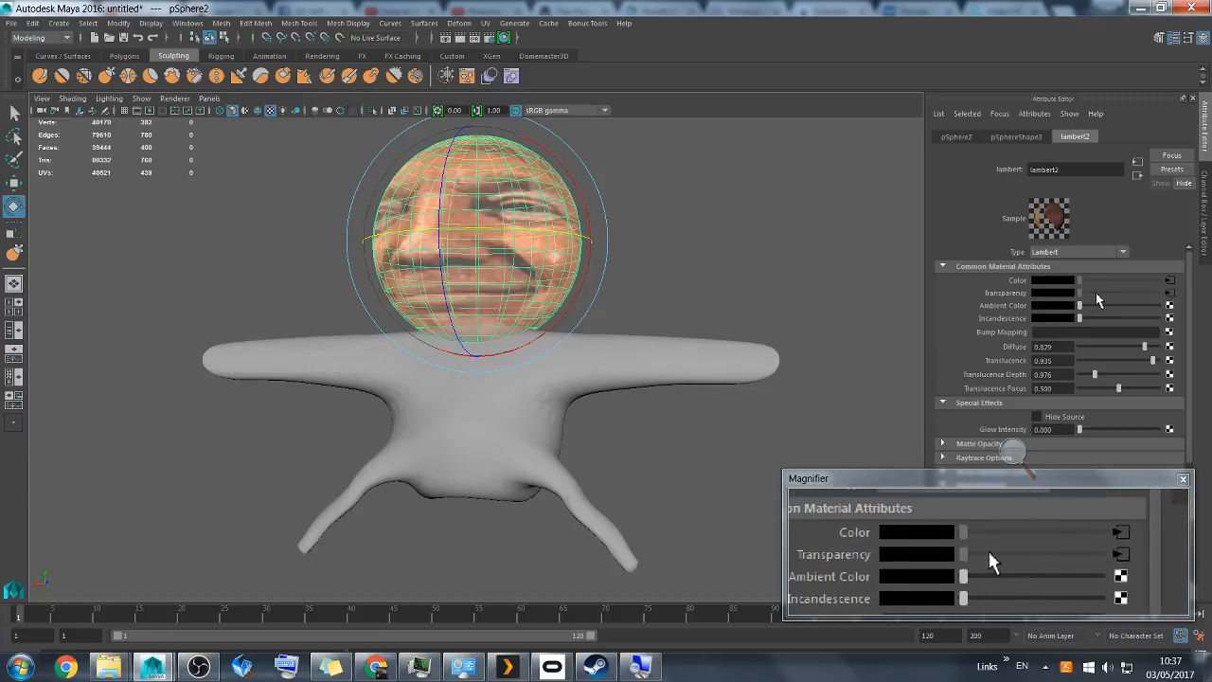
Examine the file texture connected to the head material's Transparency and how the image wraps over the top of the head
click(1172, 293)
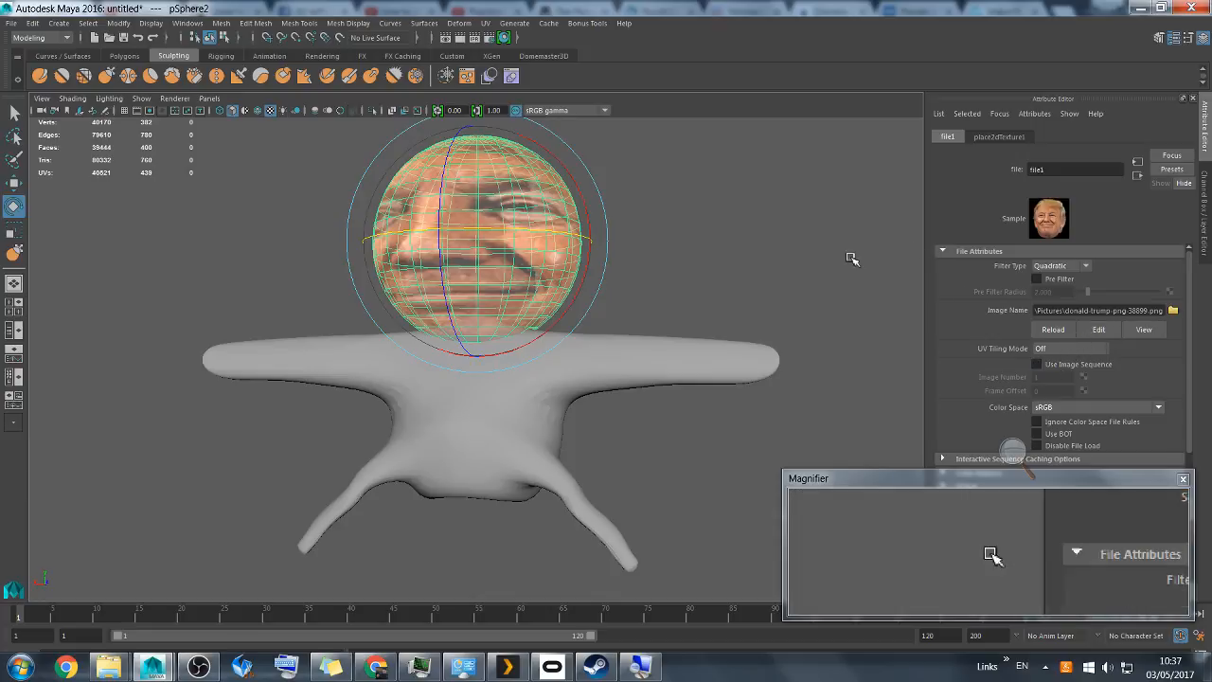
click(720, 288)
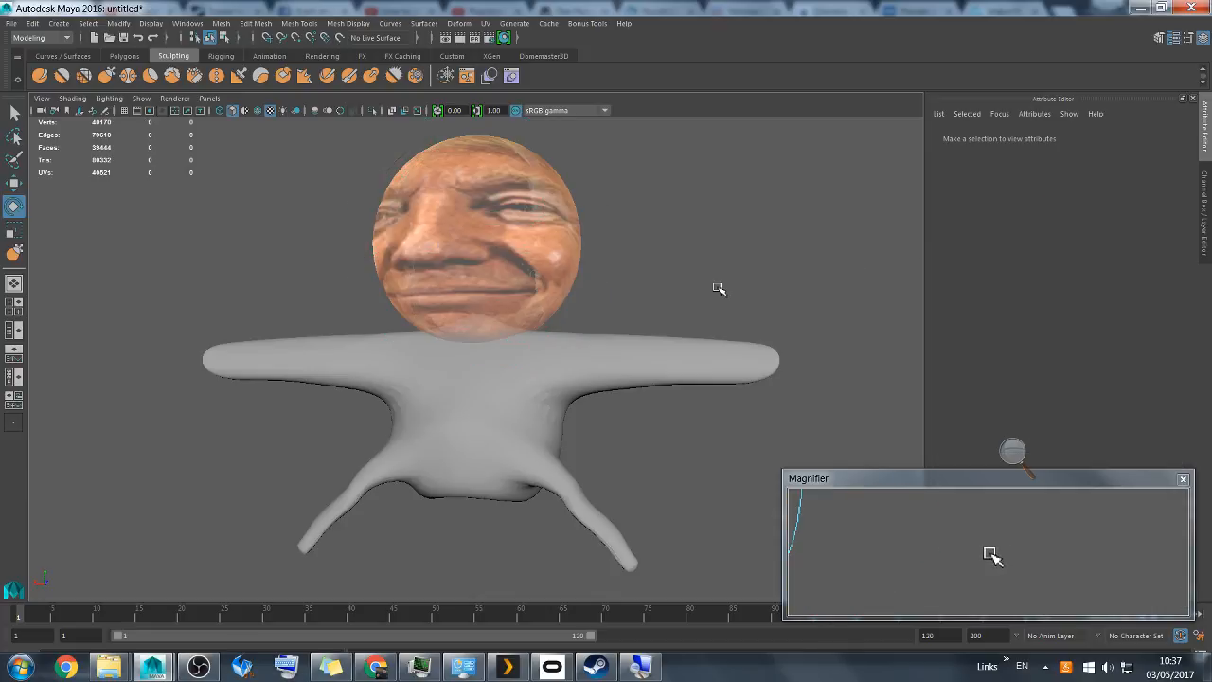
alt+drag(719, 289, 734, 391)
Turn the head sphere slightly about its vertical axis to center the face over the body
click(530, 392)
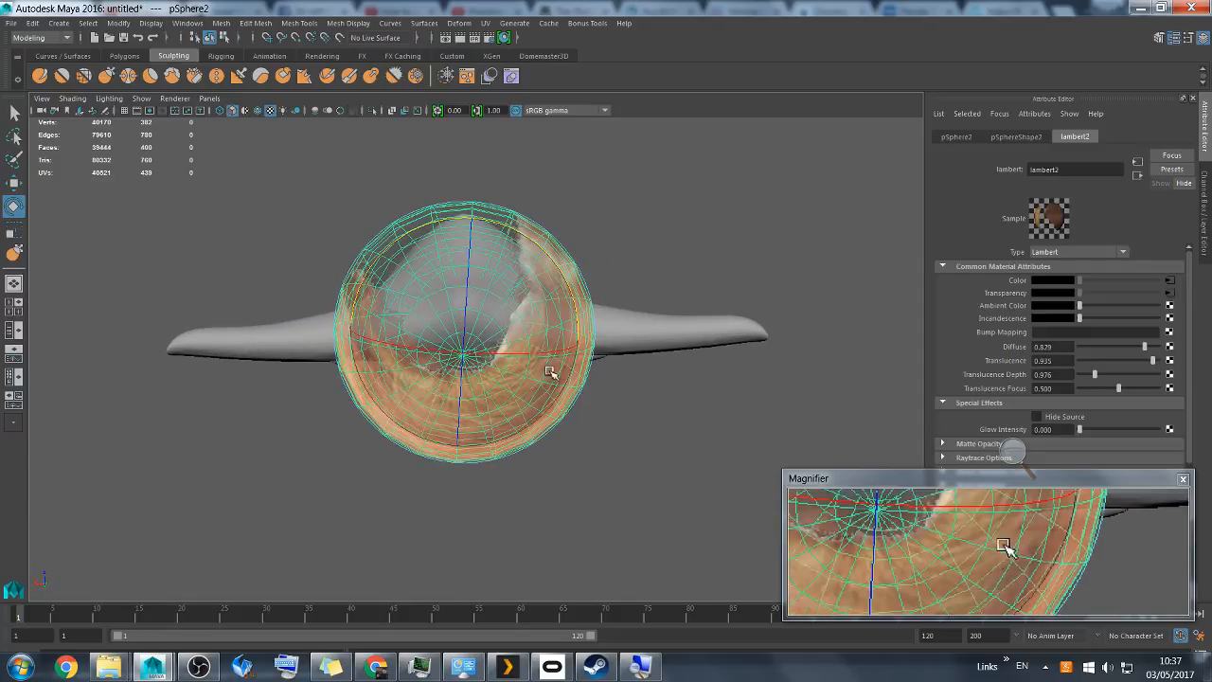
alt+drag(617, 379, 617, 307)
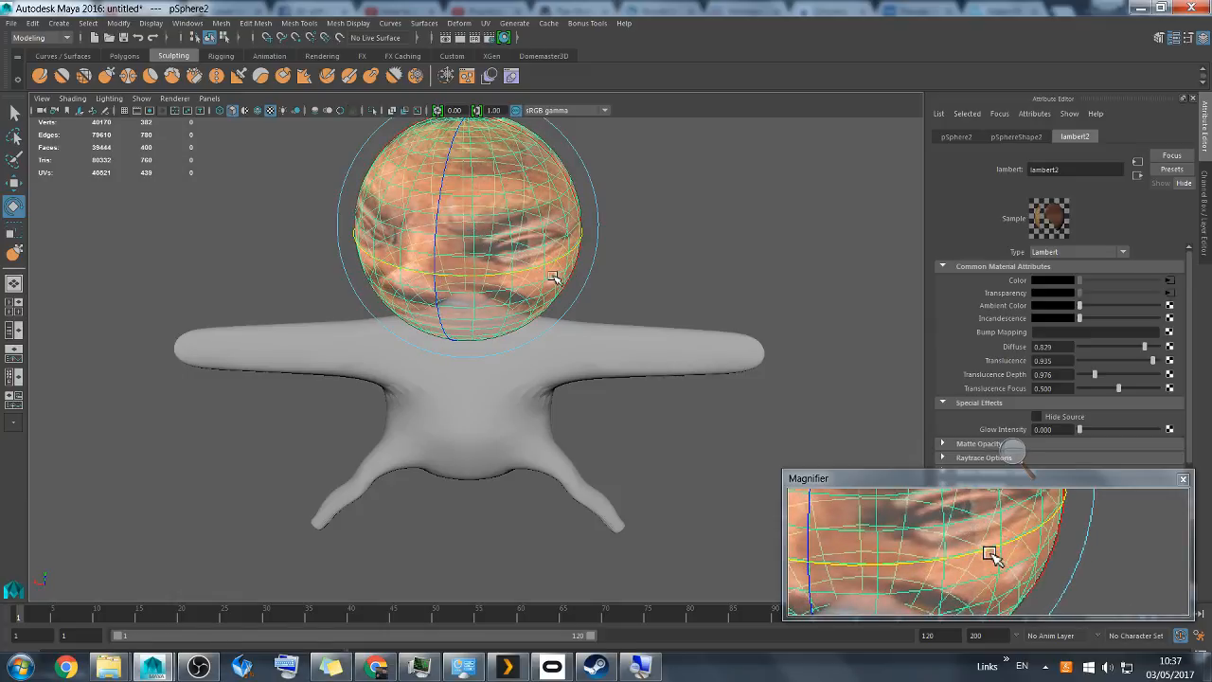
alt+drag(554, 278, 641, 346)
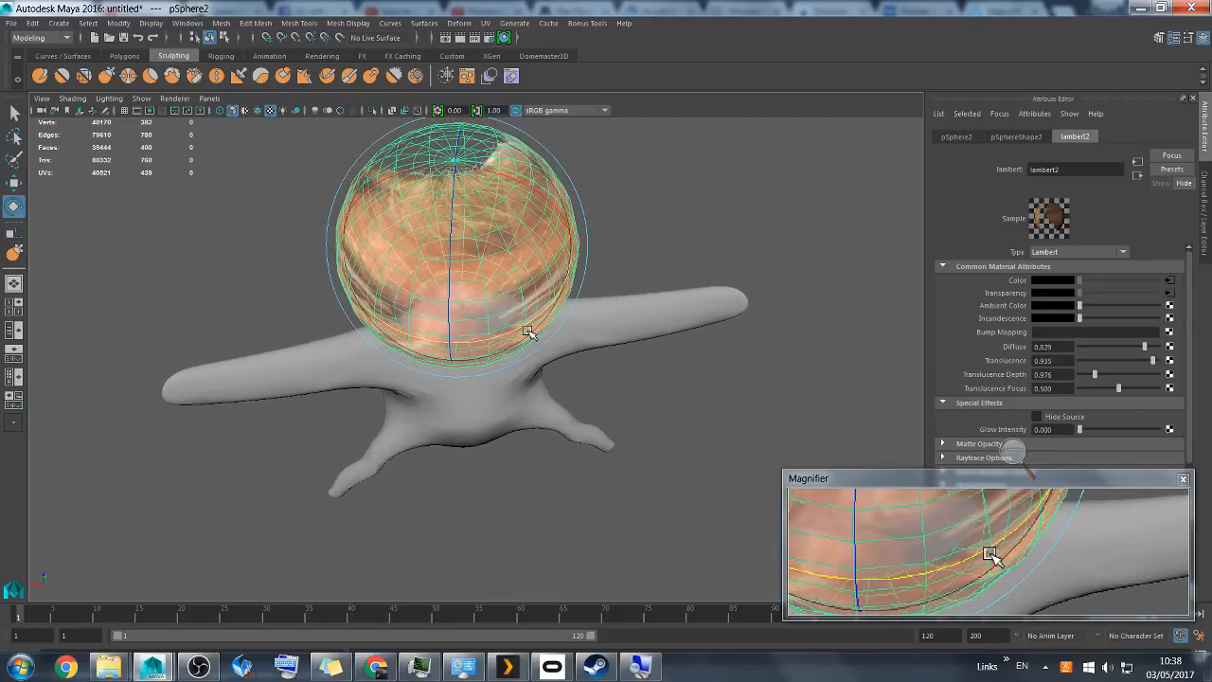
drag(528, 331, 546, 322)
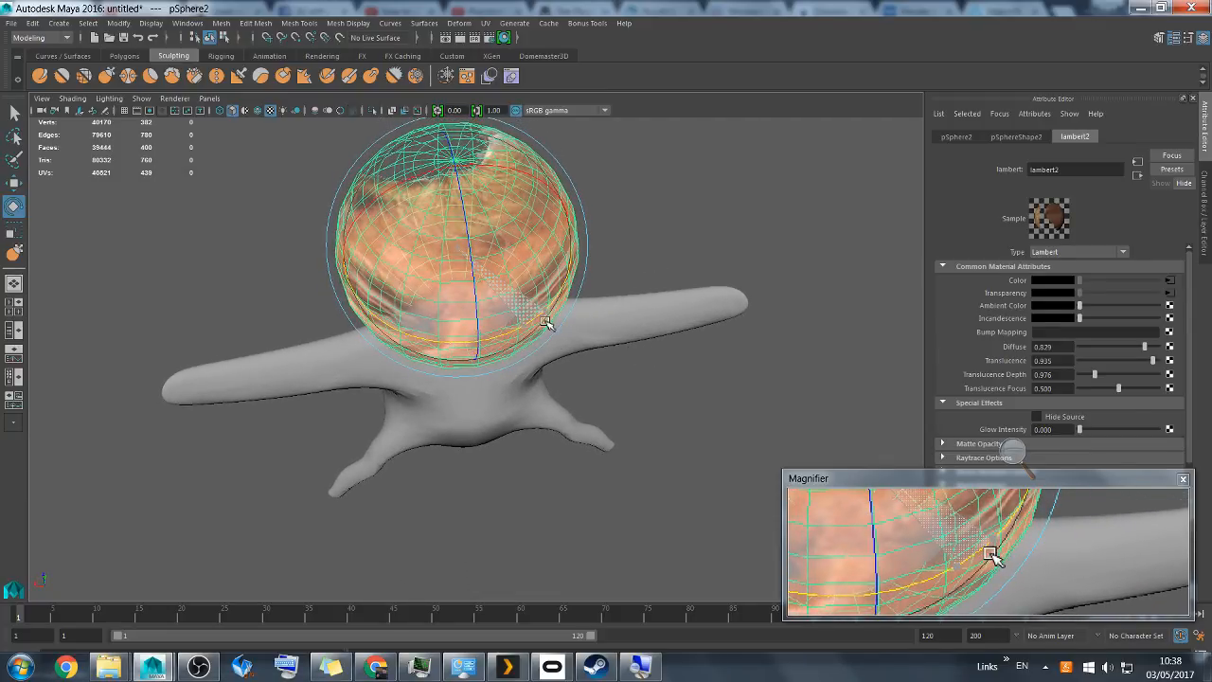
key(ctrl+z)
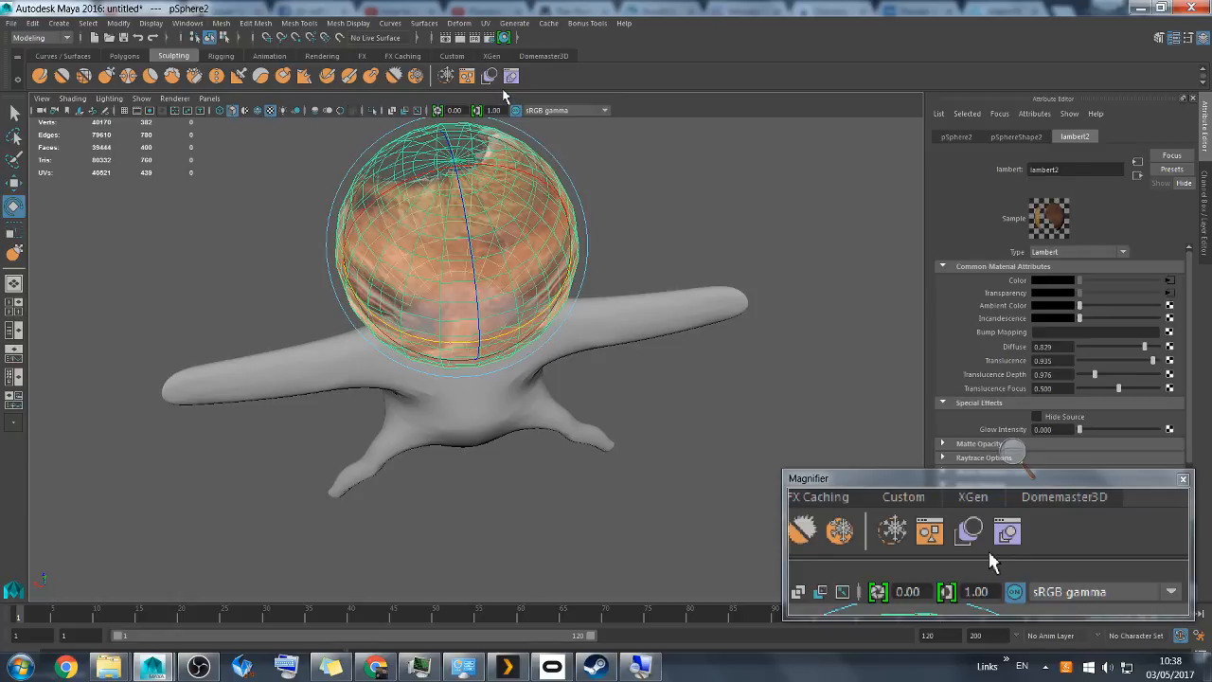
Open the UV Editor for the head sphere and bring its whole UV layout into view
click(485, 23)
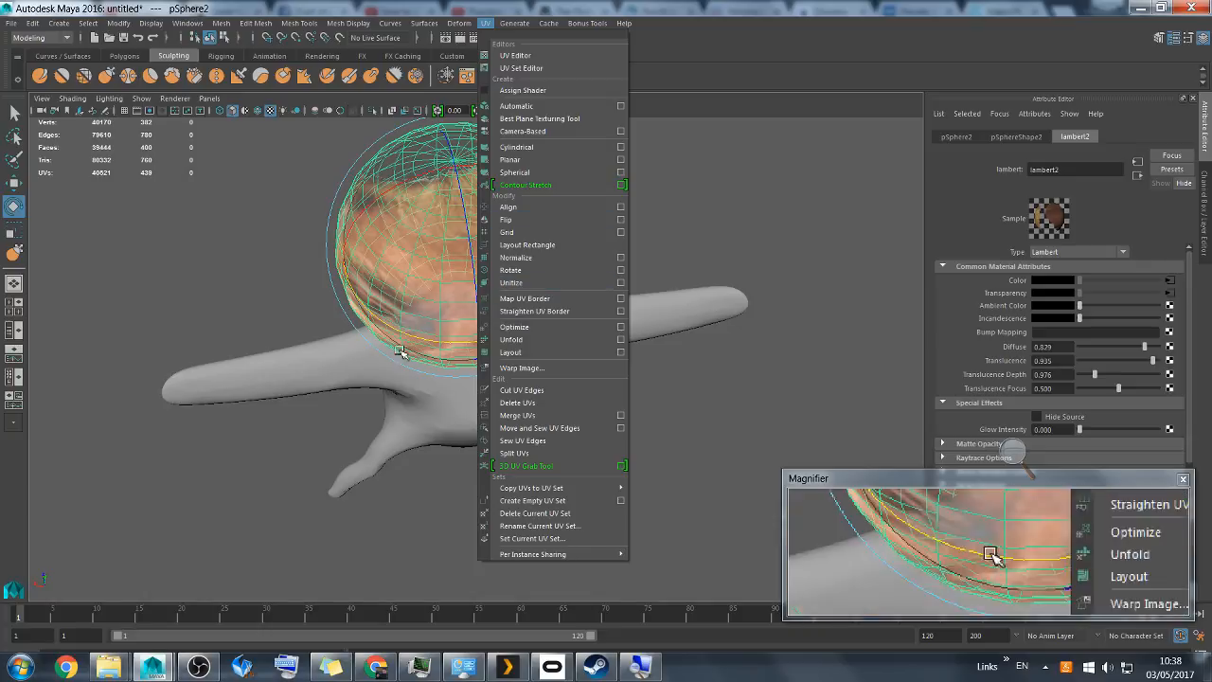
click(539, 58)
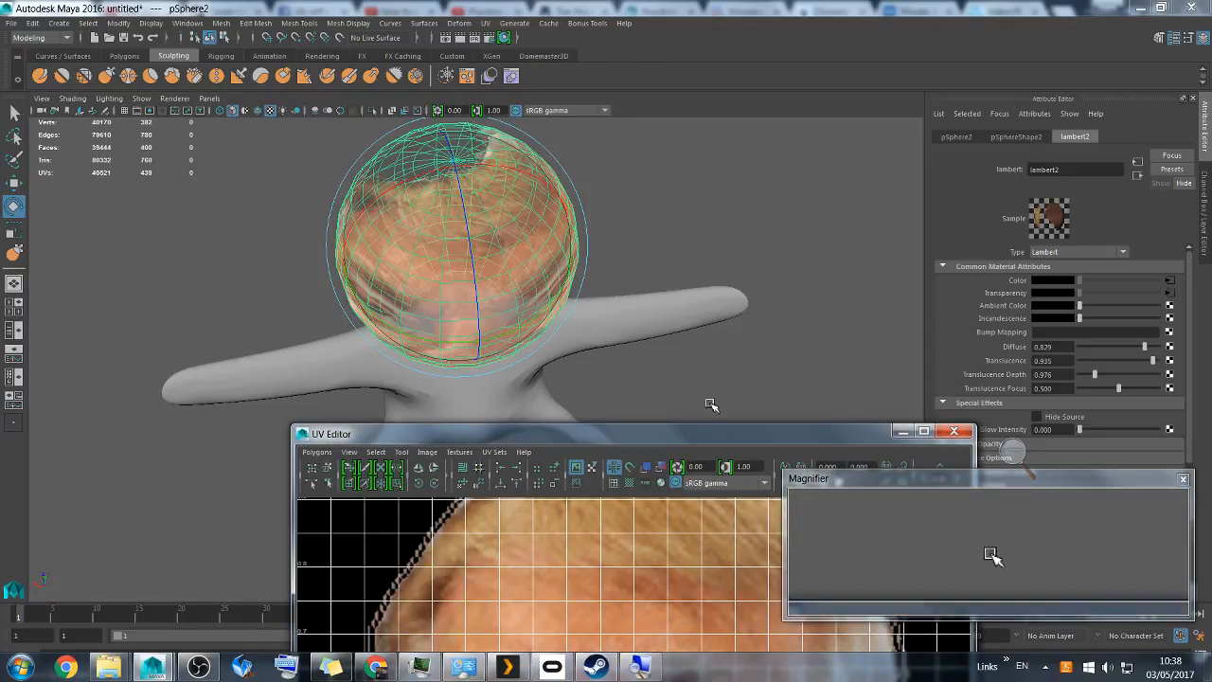
drag(694, 436, 935, 66)
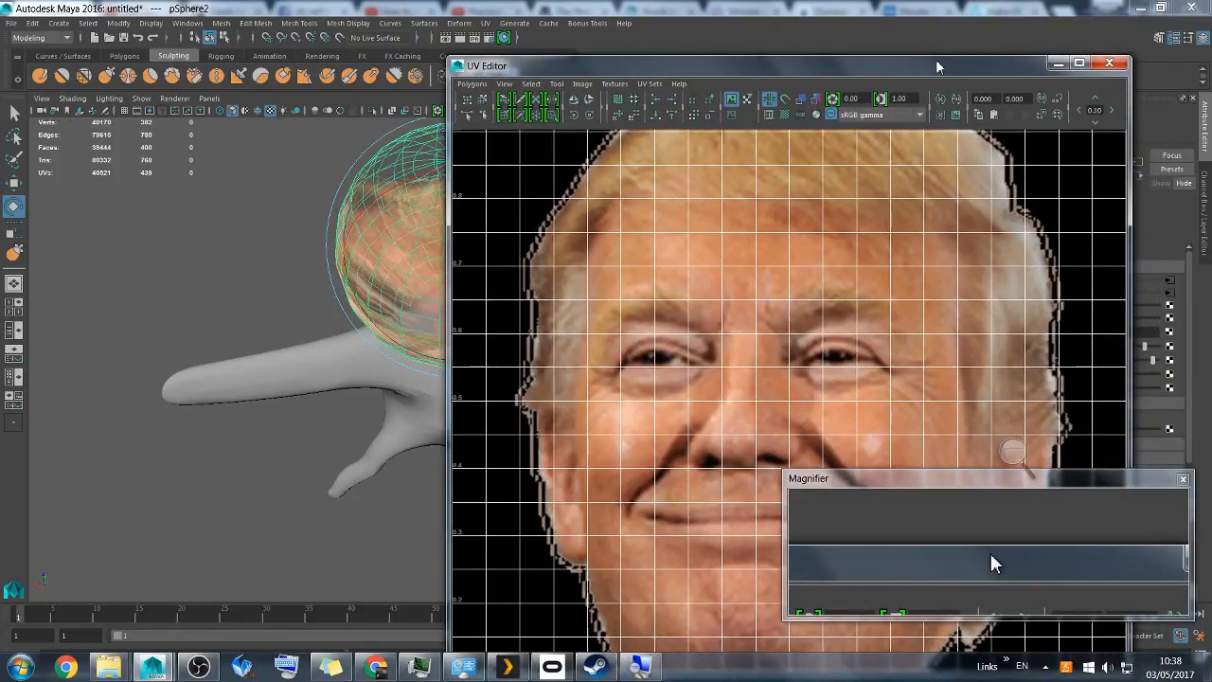
scroll(765, 356, down, 5)
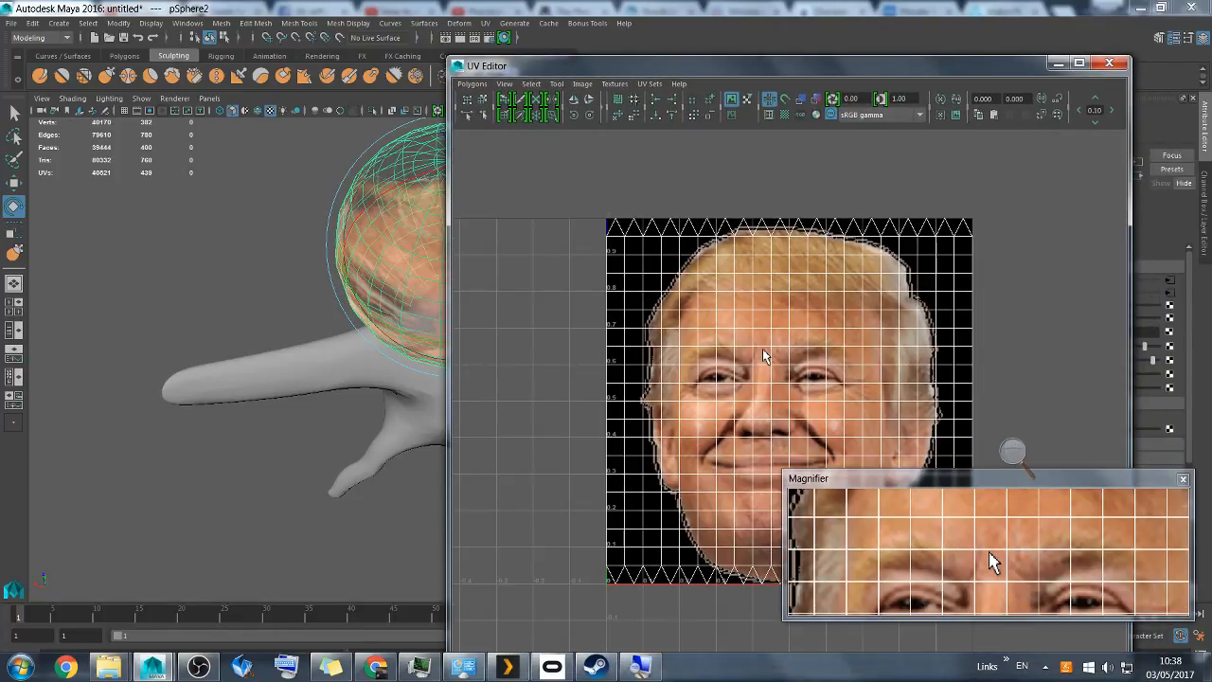
scroll(765, 356, down, 2)
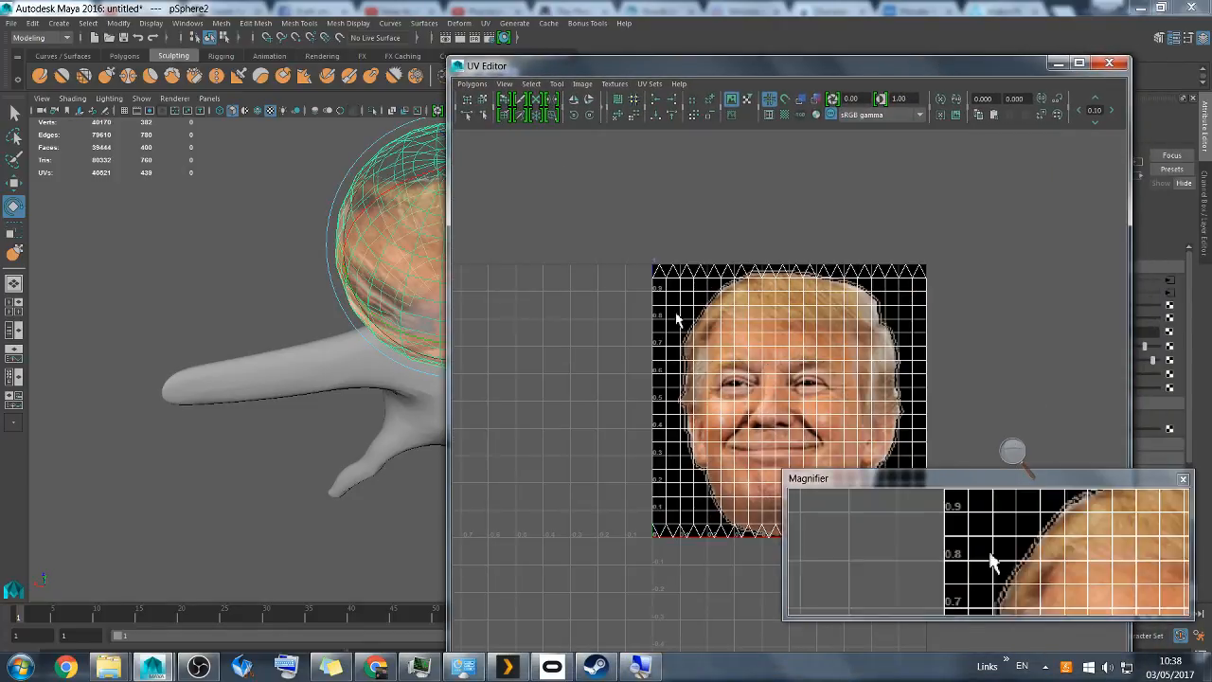
Select all UVs of the head sphere and scale them up uniformly to about one and a half times their size
right_drag(673, 316, 722, 310)
drag(609, 233, 985, 575)
drag(988, 574, 989, 574)
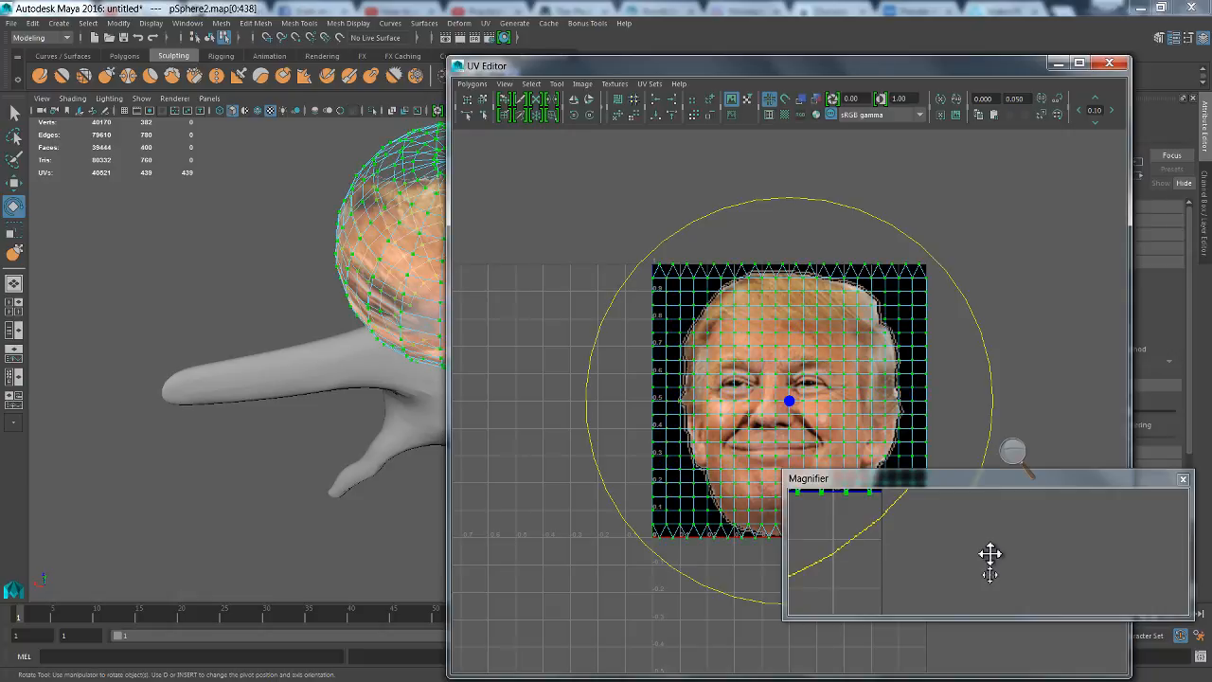
click(14, 235)
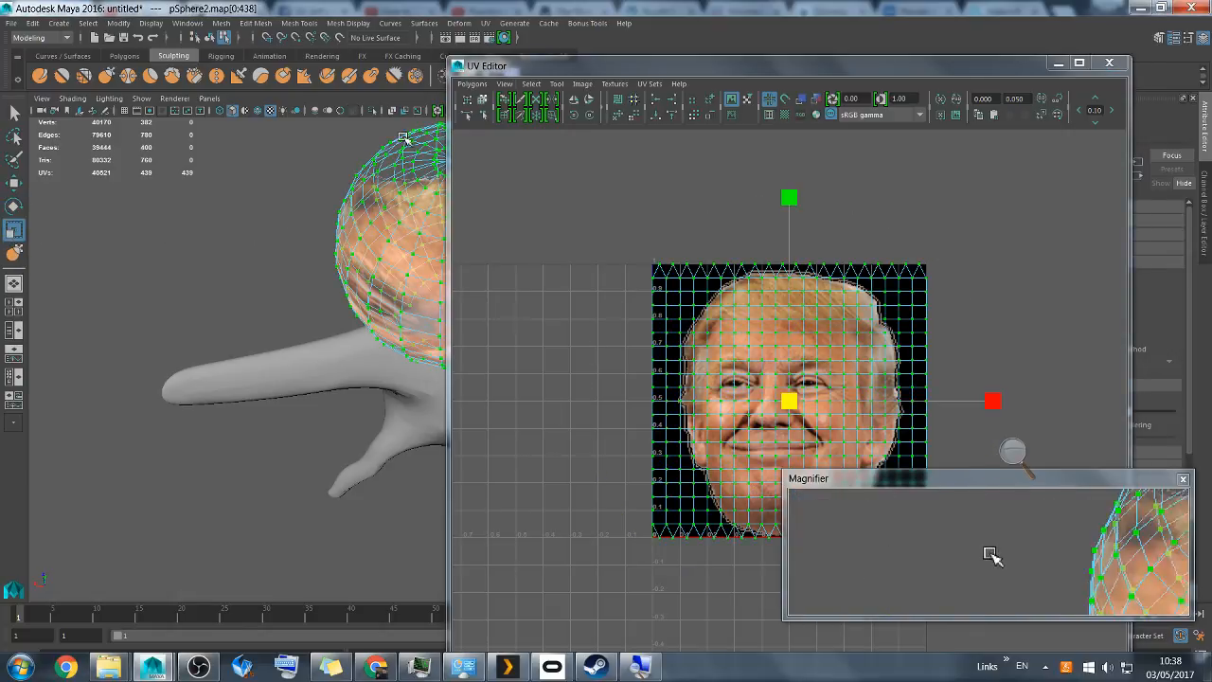
drag(584, 76, 926, 42)
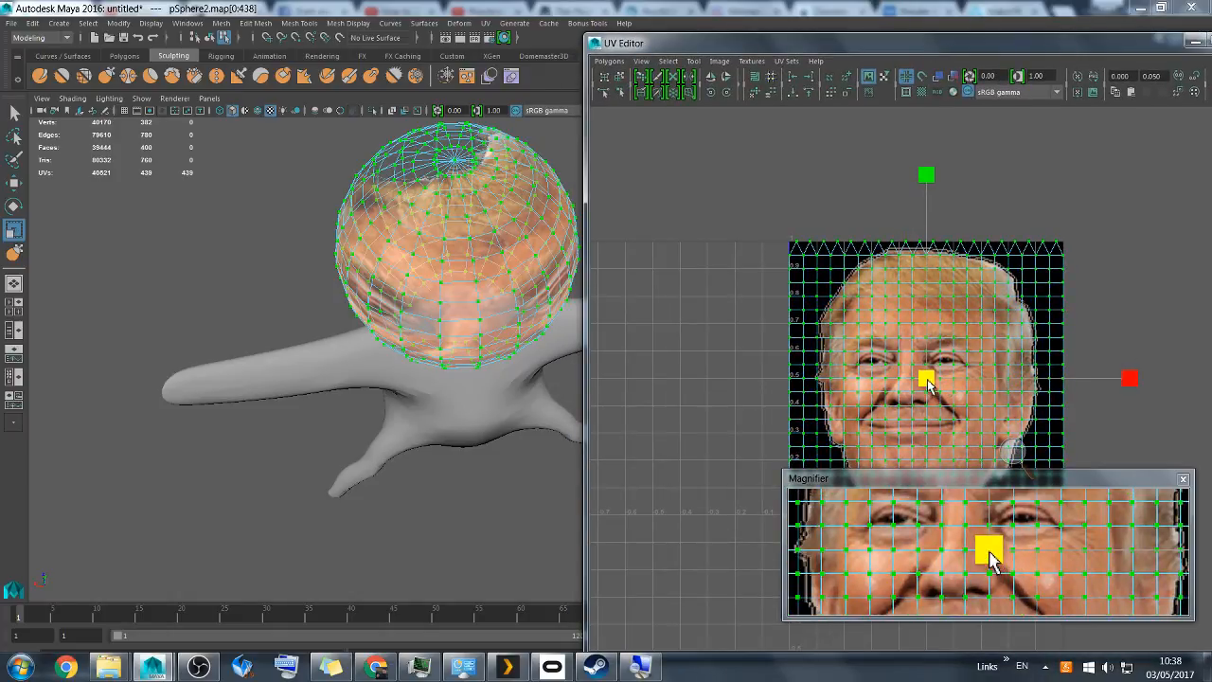
drag(928, 384, 1036, 400)
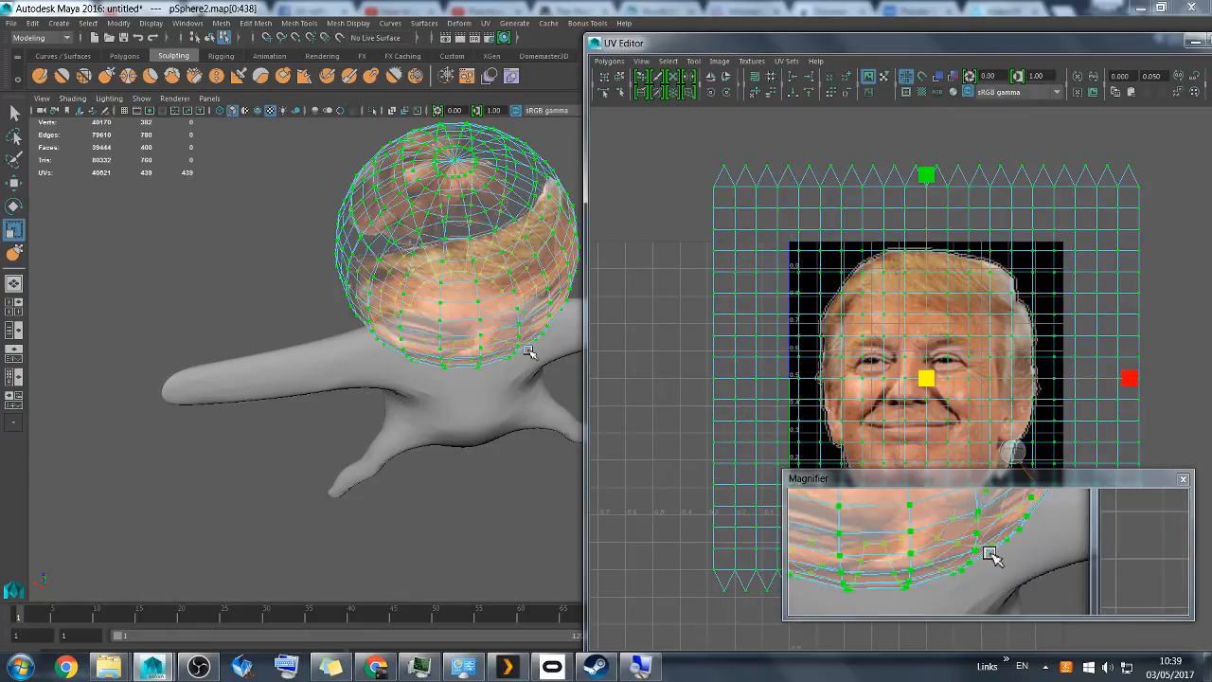
Widen the head's UVs horizontally so the face image becomes narrower on the sphere
alt+drag(529, 352, 494, 299)
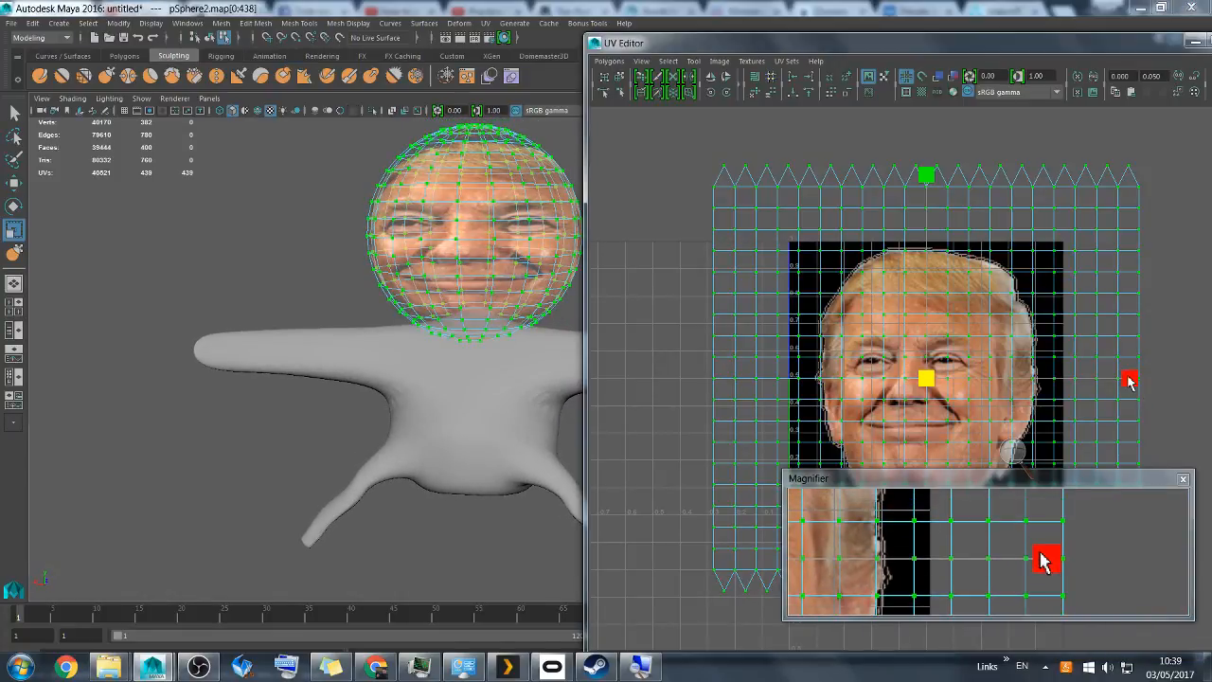
drag(1129, 378, 1209, 378)
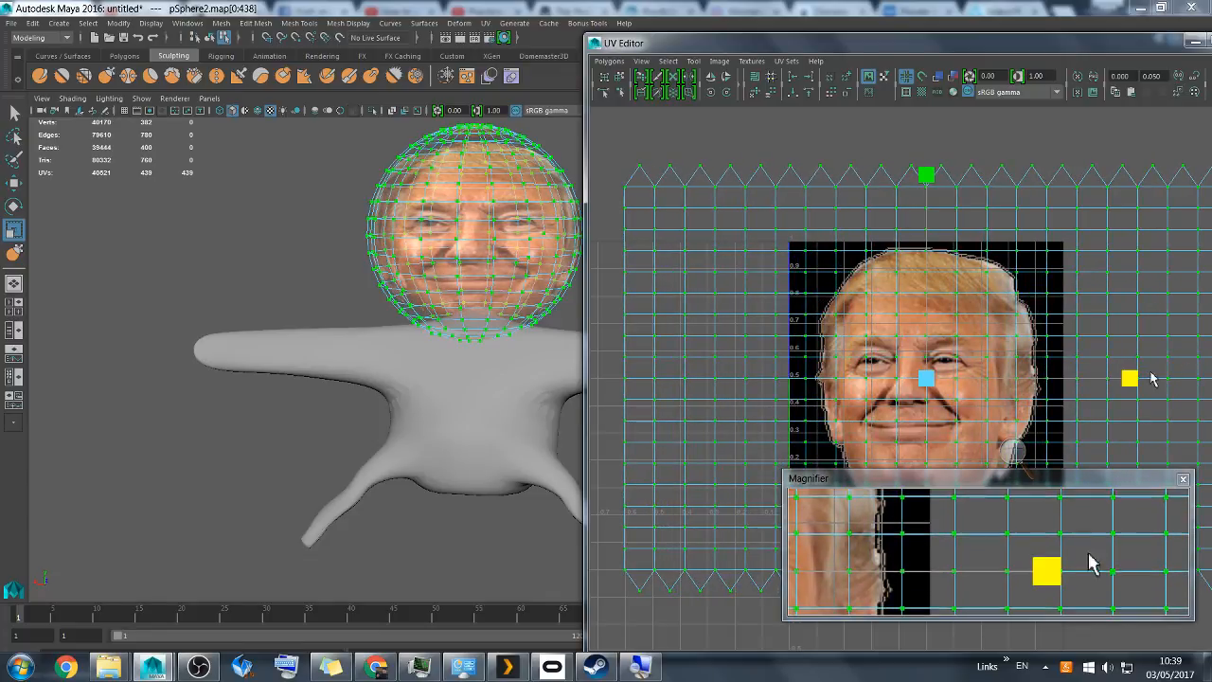
drag(1137, 387, 1165, 383)
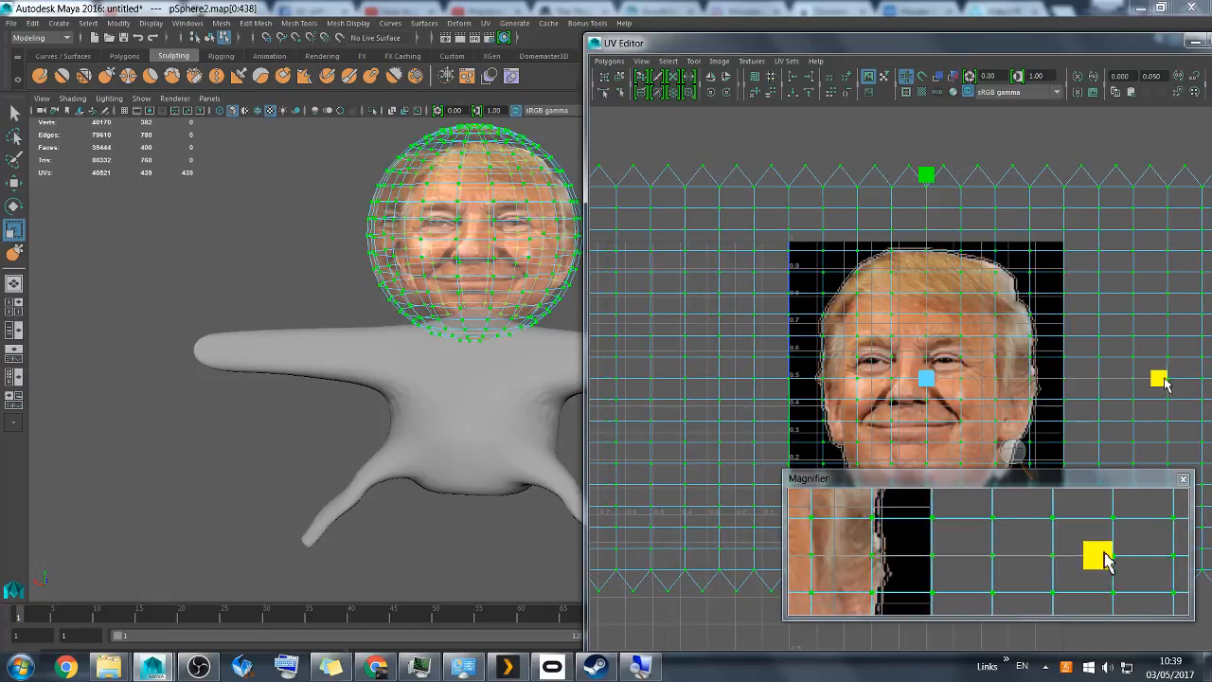
alt+drag(468, 364, 503, 332)
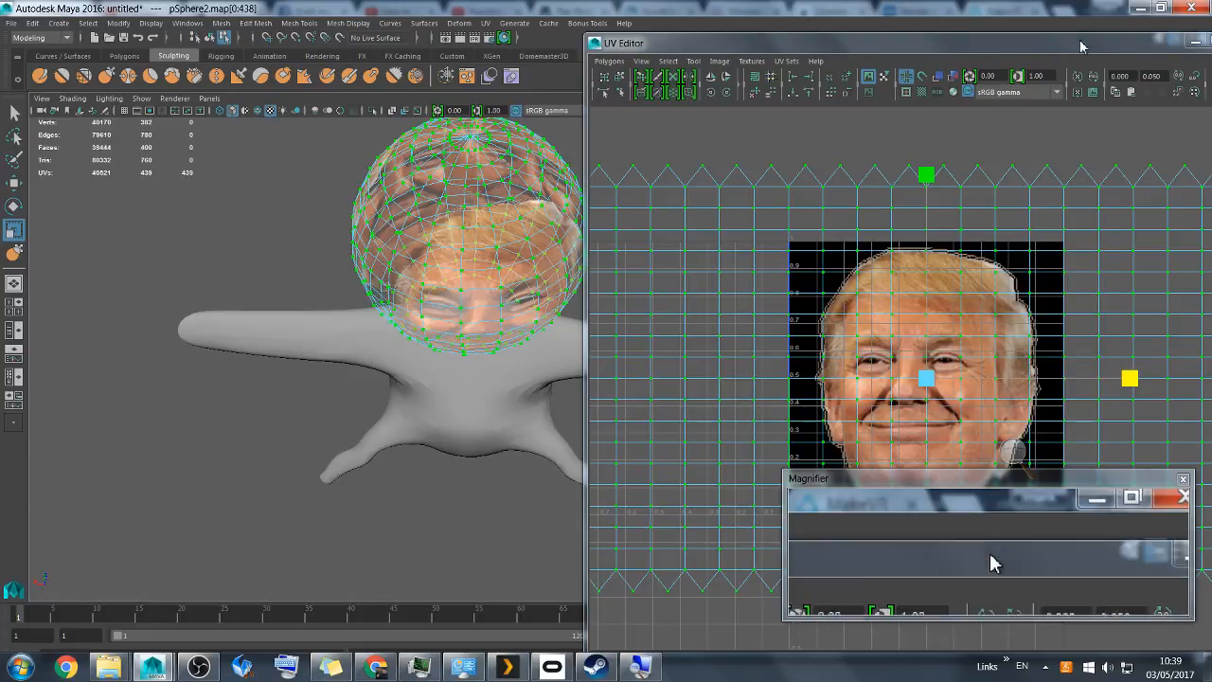
Minimize the UV Editor and return the head sphere to Object Mode
click(1196, 45)
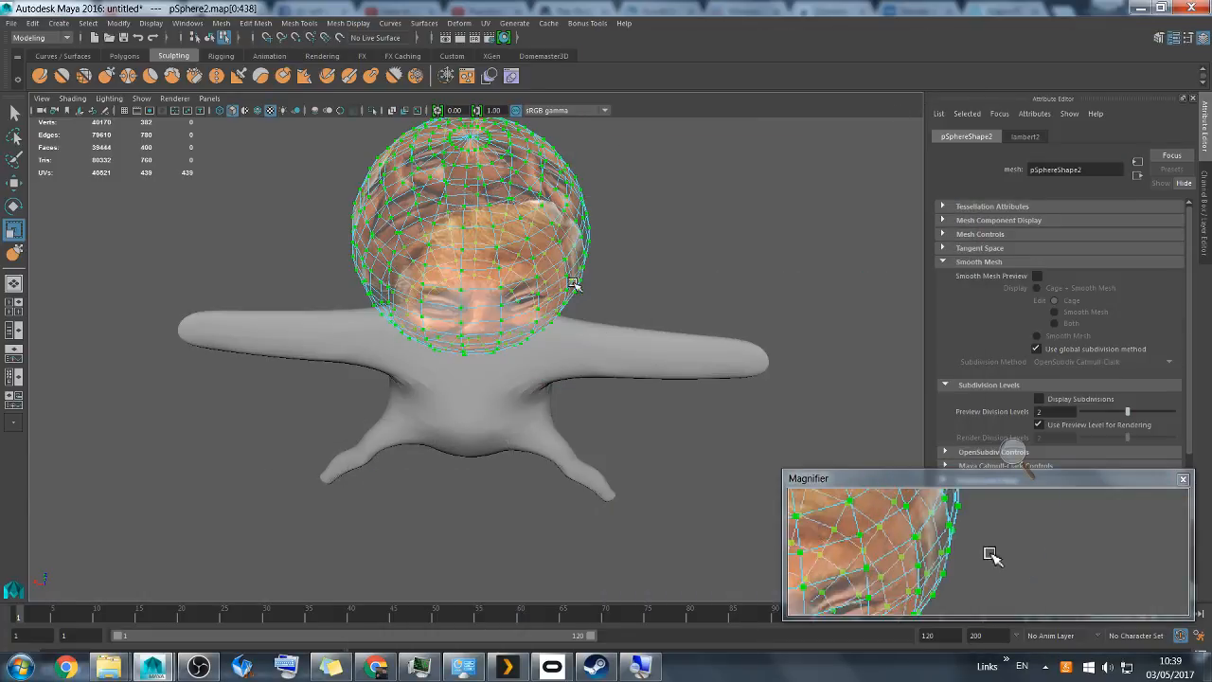
right_click(499, 247)
click(559, 226)
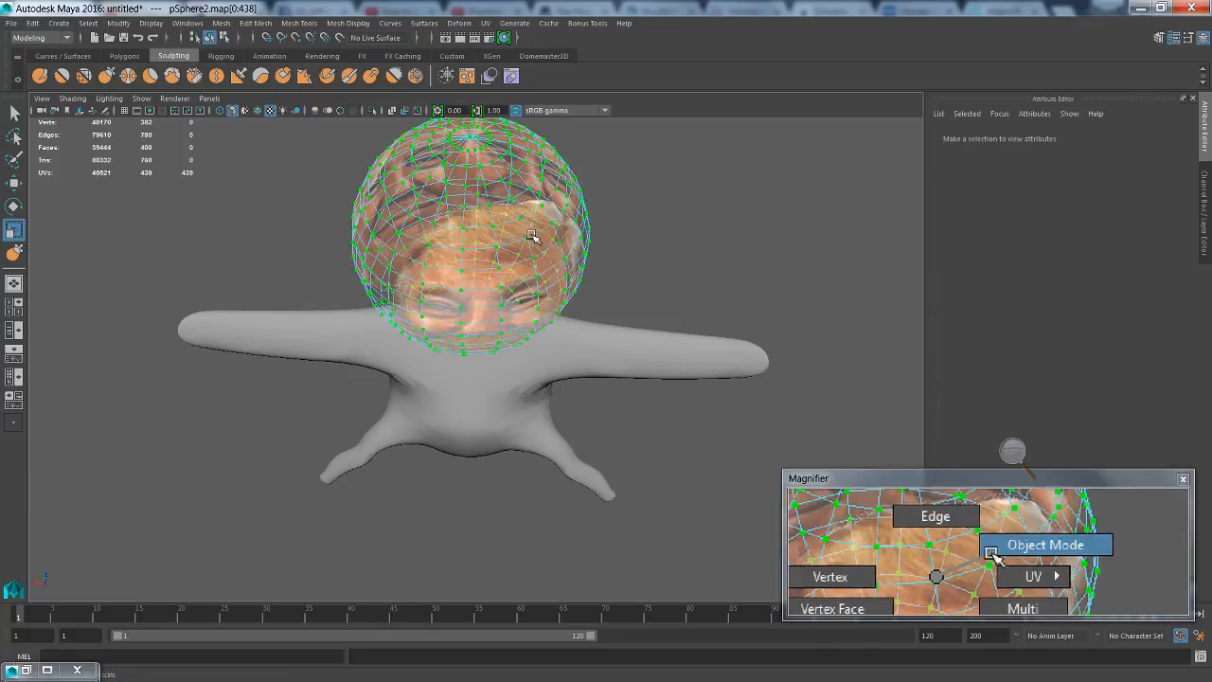
mouse_move(719, 253)
alt+mouse_down()
mouse_move(669, 190)
mouse_move(535, 232)
mouse_move(644, 184)
mouse_move(730, 173)
mouse_move(796, 180)
mouse_move(844, 266)
mouse_move(1001, 202)
mouse_move(1032, 215)
mouse_move(823, 252)
mouse_move(704, 297)
mouse_move(698, 249)
mouse_move(721, 221)
mouse_move(723, 233)
alt+mouse_up()
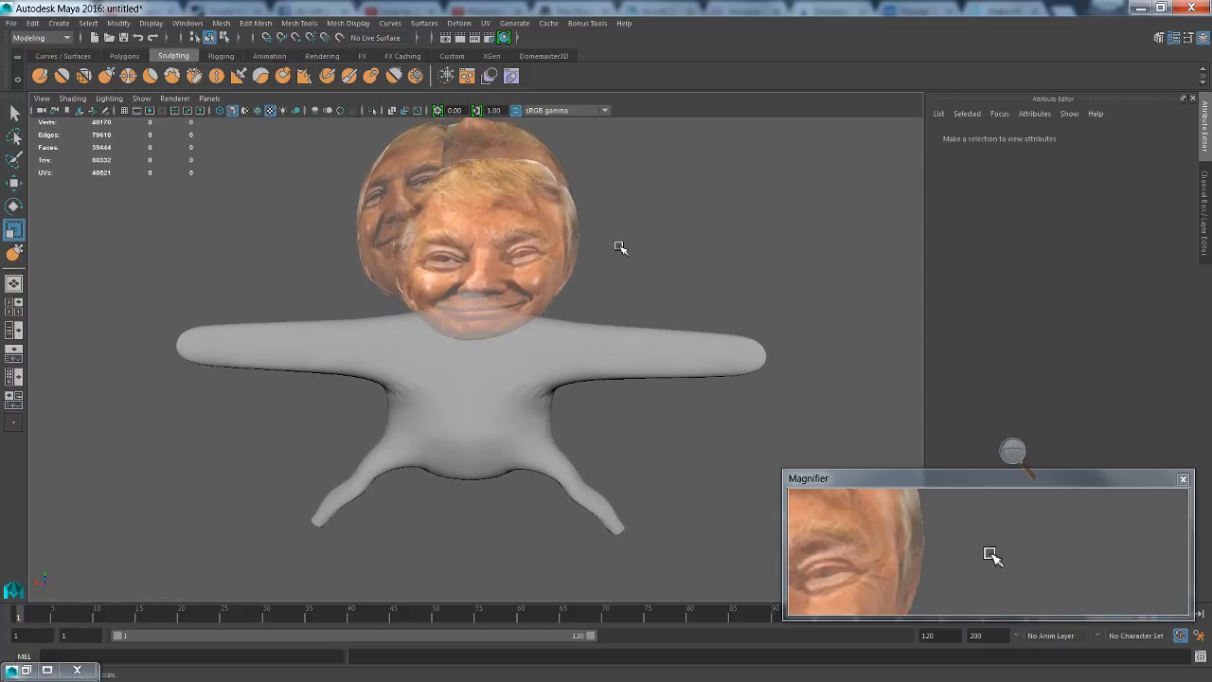
Rotate the head sphere about its vertical axis so the resized face sits centrally above the body
click(538, 257)
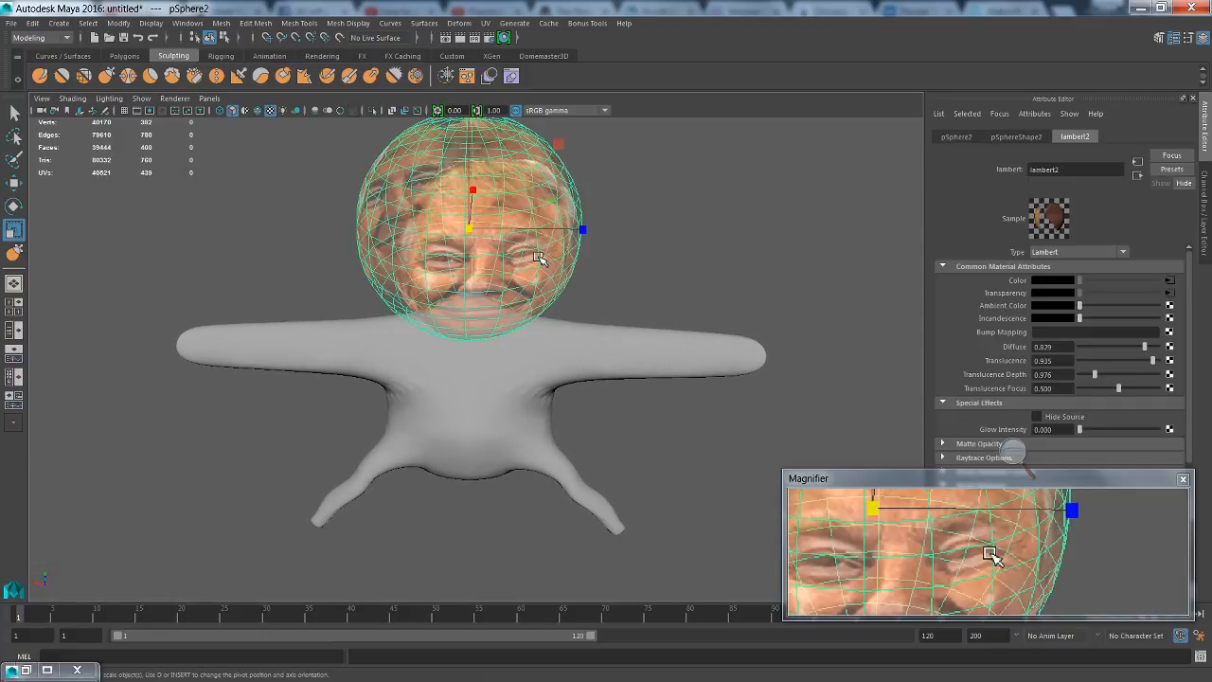
click(15, 207)
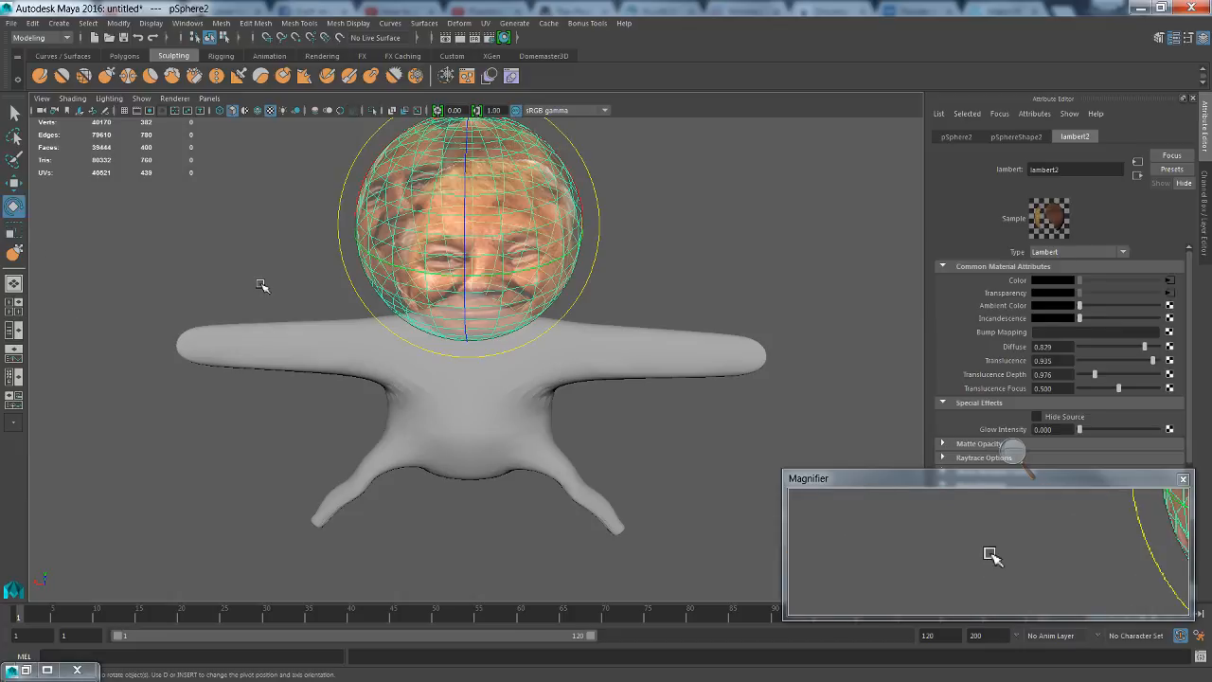
drag(535, 271, 509, 270)
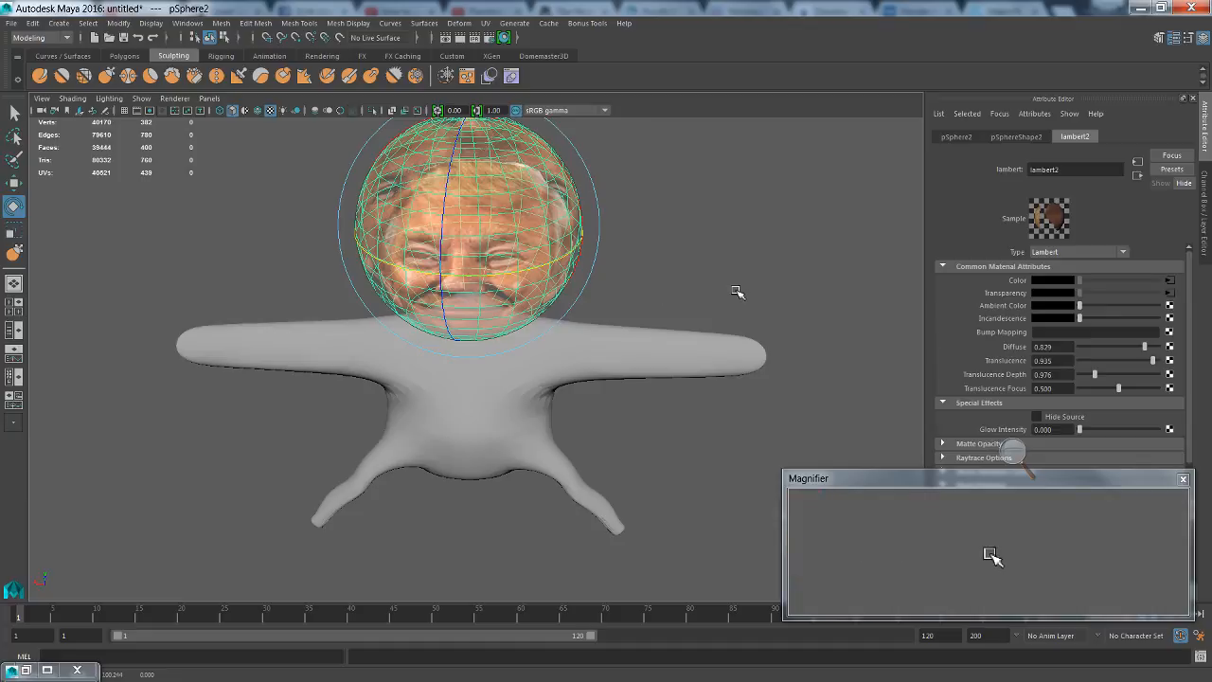
Inspect the textured head and the body from the front and side to check how the face sits
mouse_move(737, 292)
alt+mouse_down()
mouse_move(733, 240)
mouse_move(785, 263)
mouse_move(817, 332)
mouse_move(701, 347)
mouse_move(562, 275)
mouse_move(493, 284)
mouse_move(481, 310)
mouse_move(616, 284)
mouse_move(736, 292)
mouse_move(740, 246)
mouse_move(776, 293)
mouse_move(723, 276)
alt+mouse_up()
scroll(724, 277, down, 4)
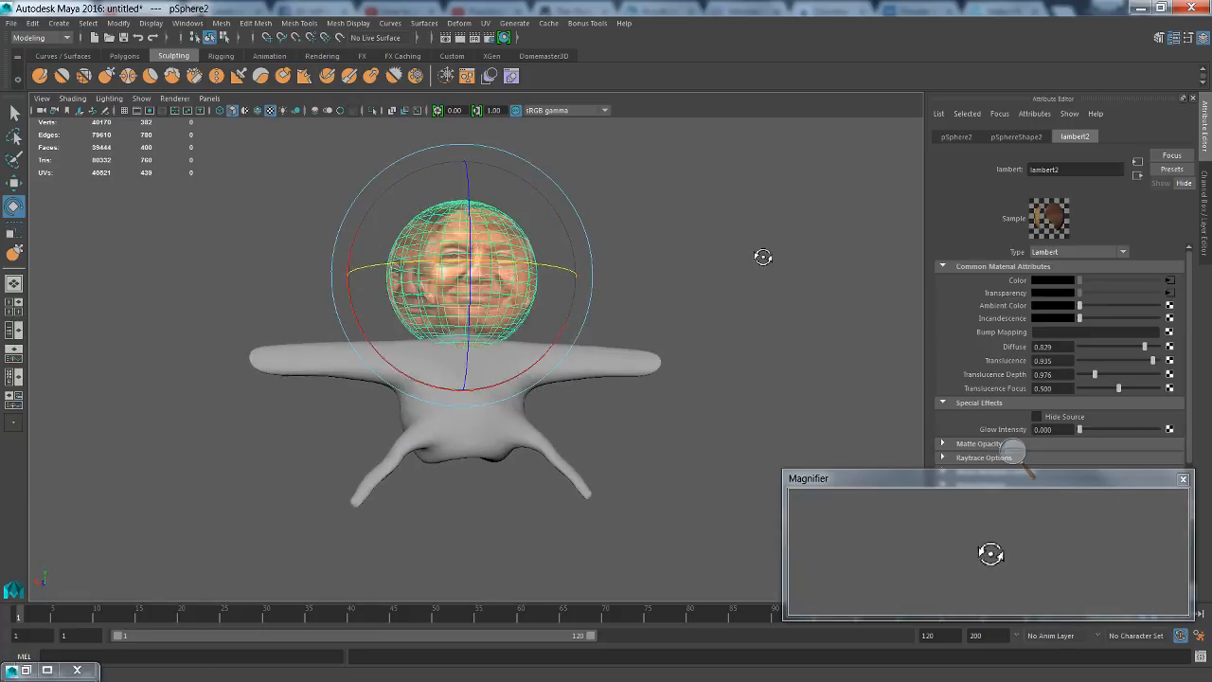
alt+drag(794, 273, 846, 273)
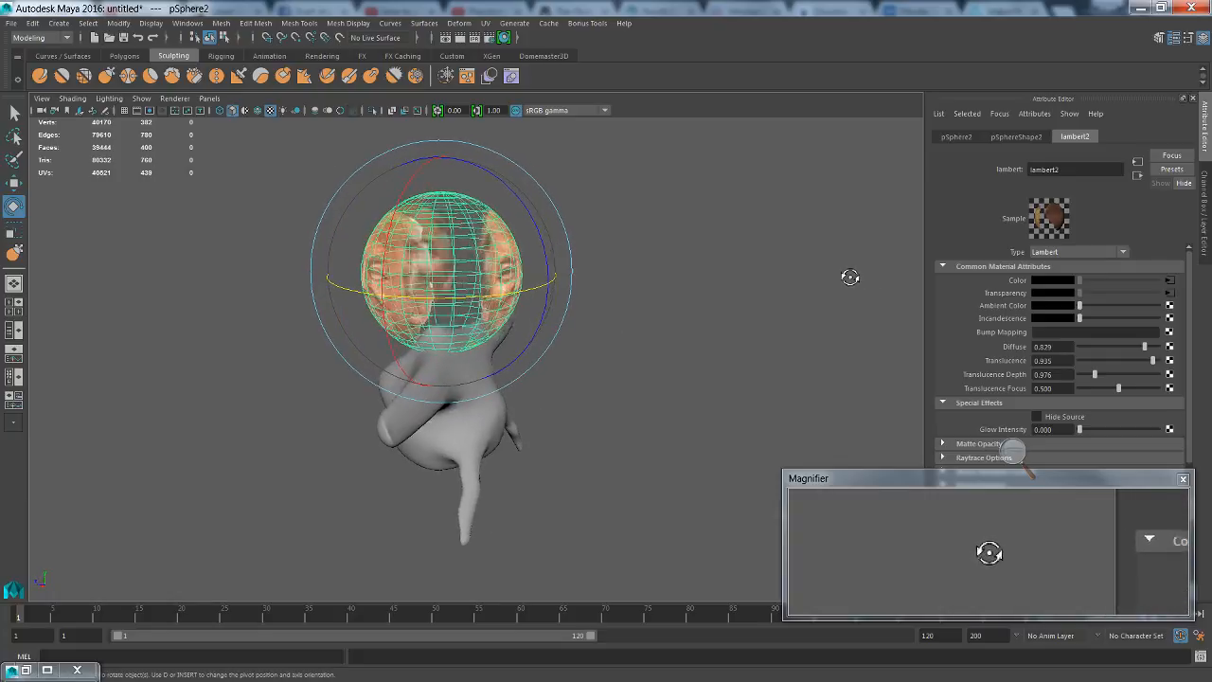
alt+drag(525, 396, 361, 418)
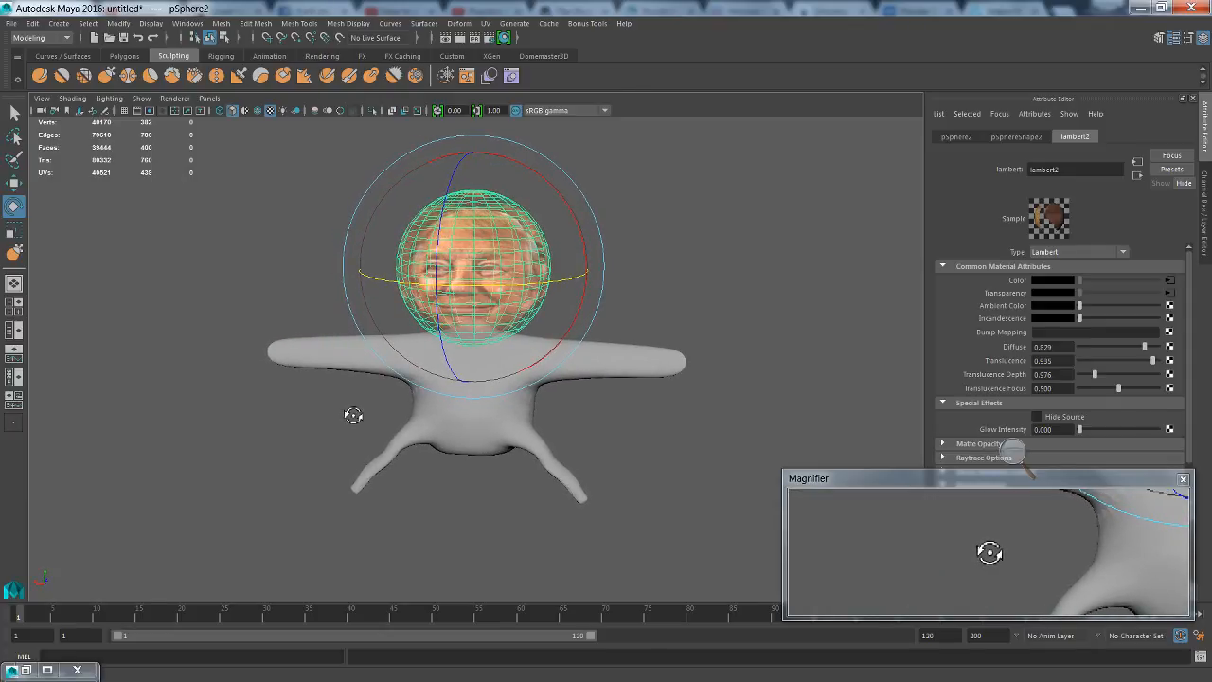
mouse_move(352, 414)
alt+mouse_down()
mouse_move(411, 419)
mouse_move(366, 423)
alt+mouse_up()
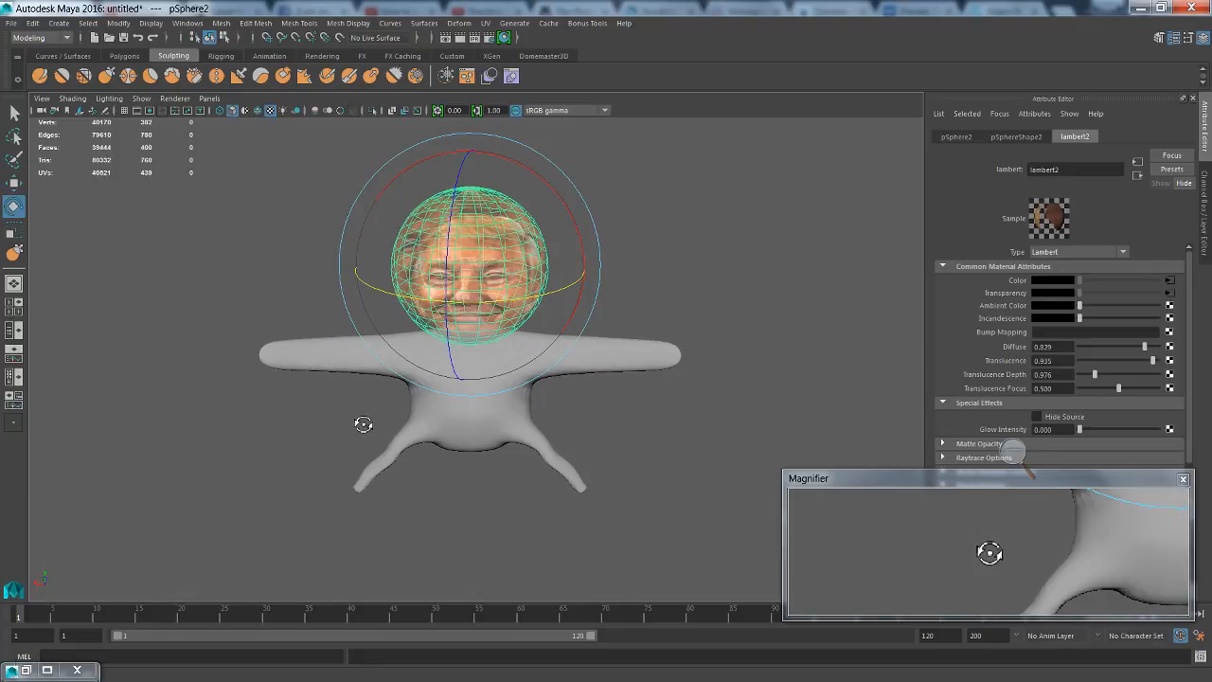
mouse_move(363, 424)
alt+mouse_down()
mouse_move(344, 425)
mouse_move(358, 410)
alt+mouse_up()
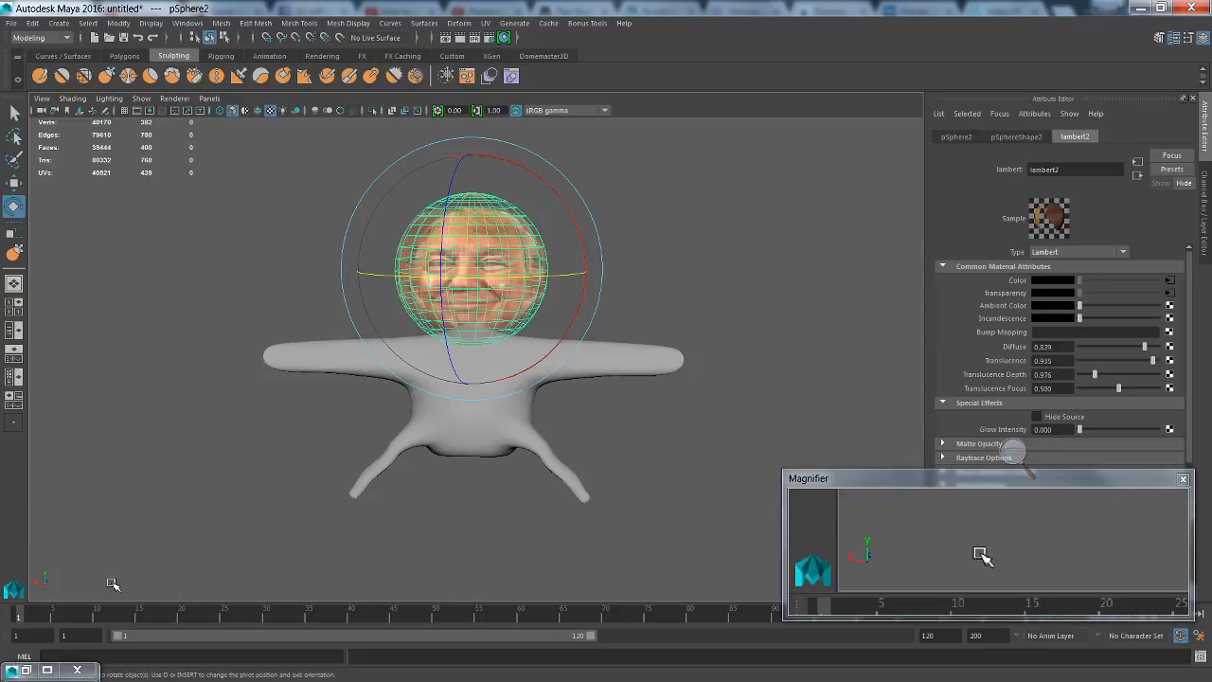
Launch Adobe Photoshop CS6 (64 Bit) and switch to it
key(super)
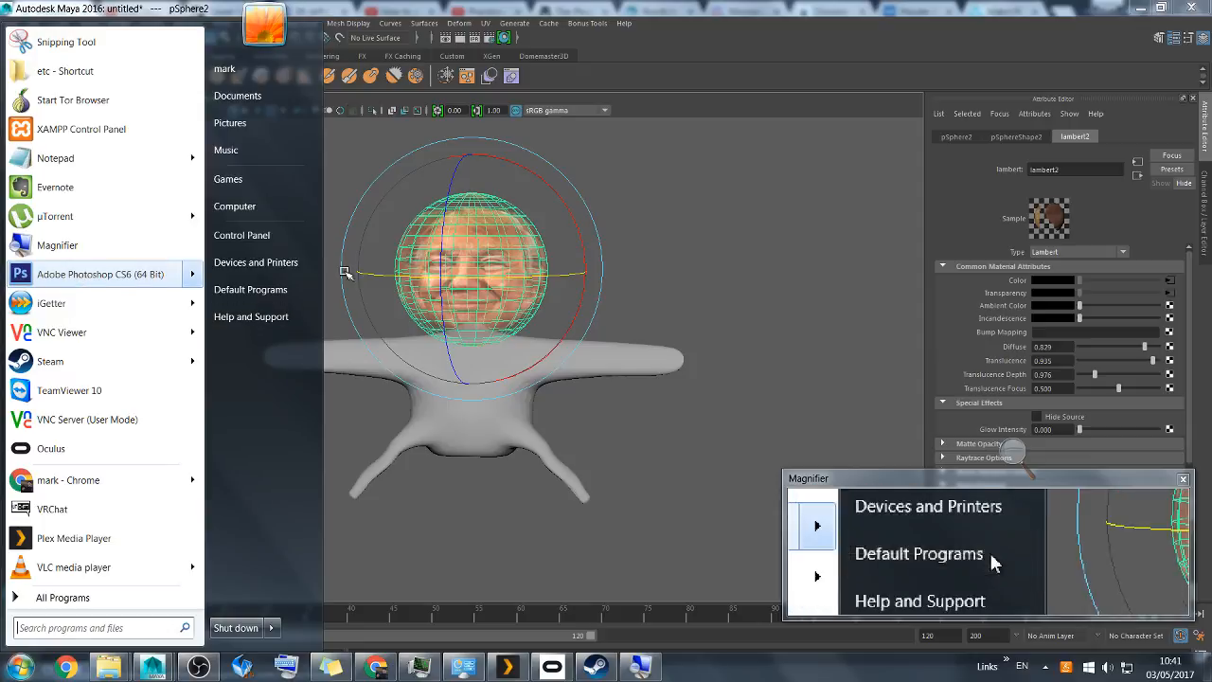
mouse_move(106, 288)
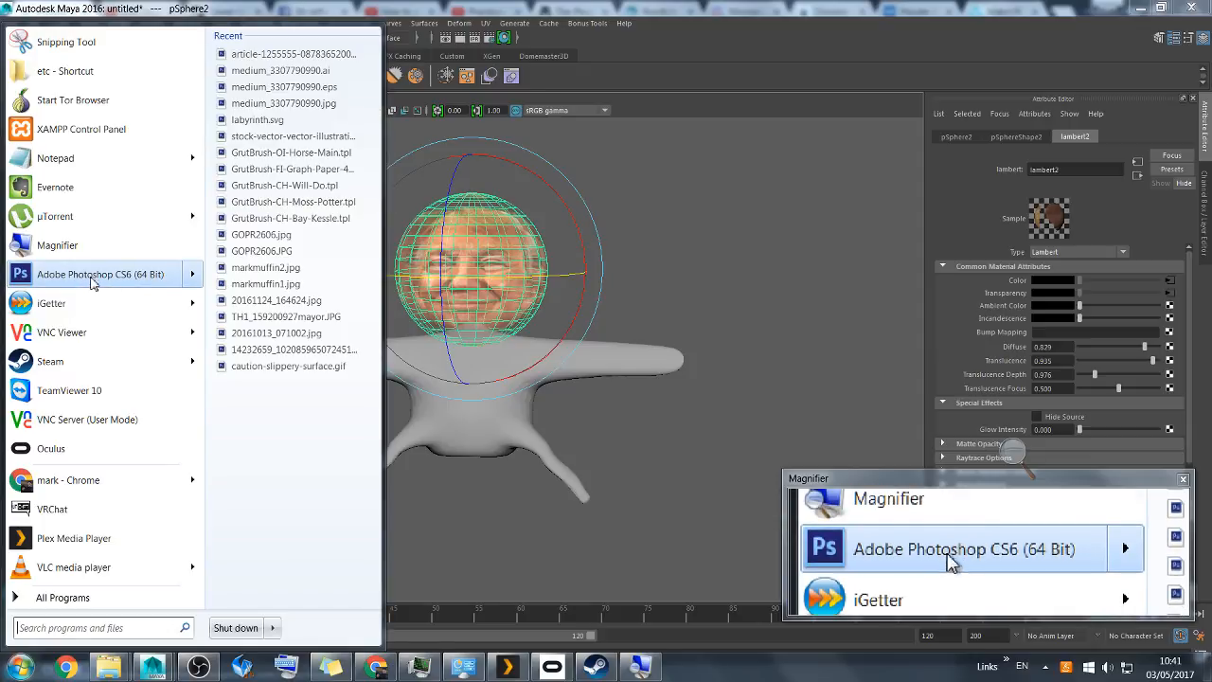
double_click(91, 279)
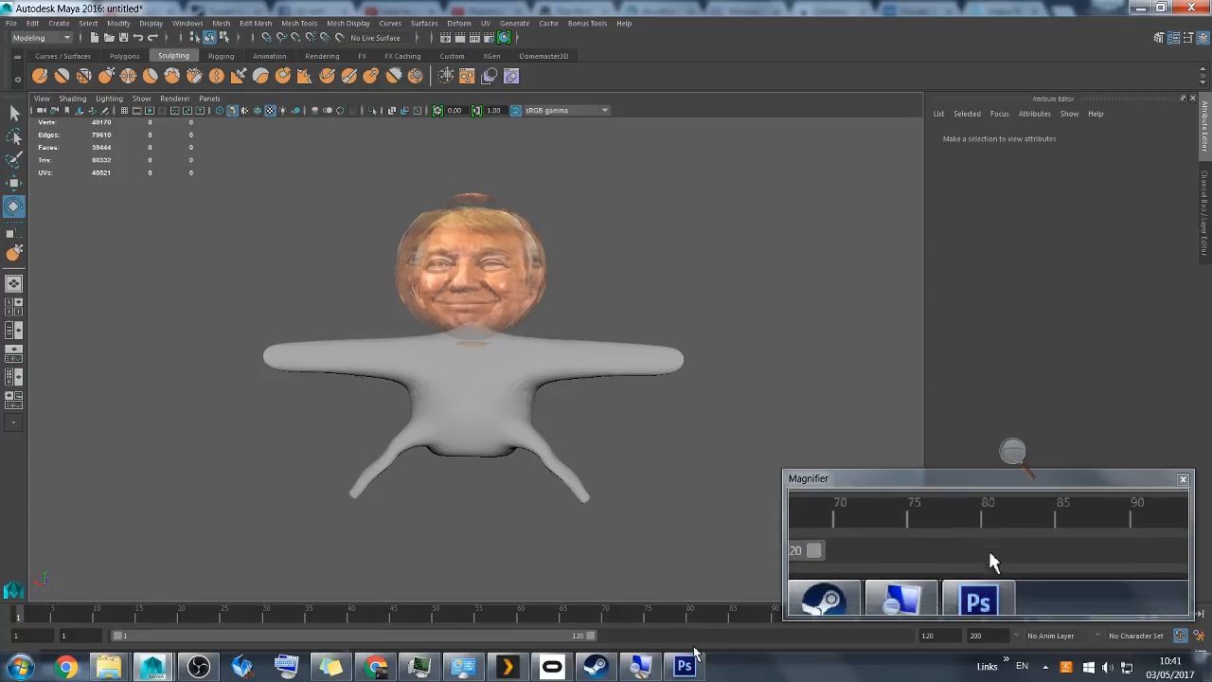
mouse_move(464, 668)
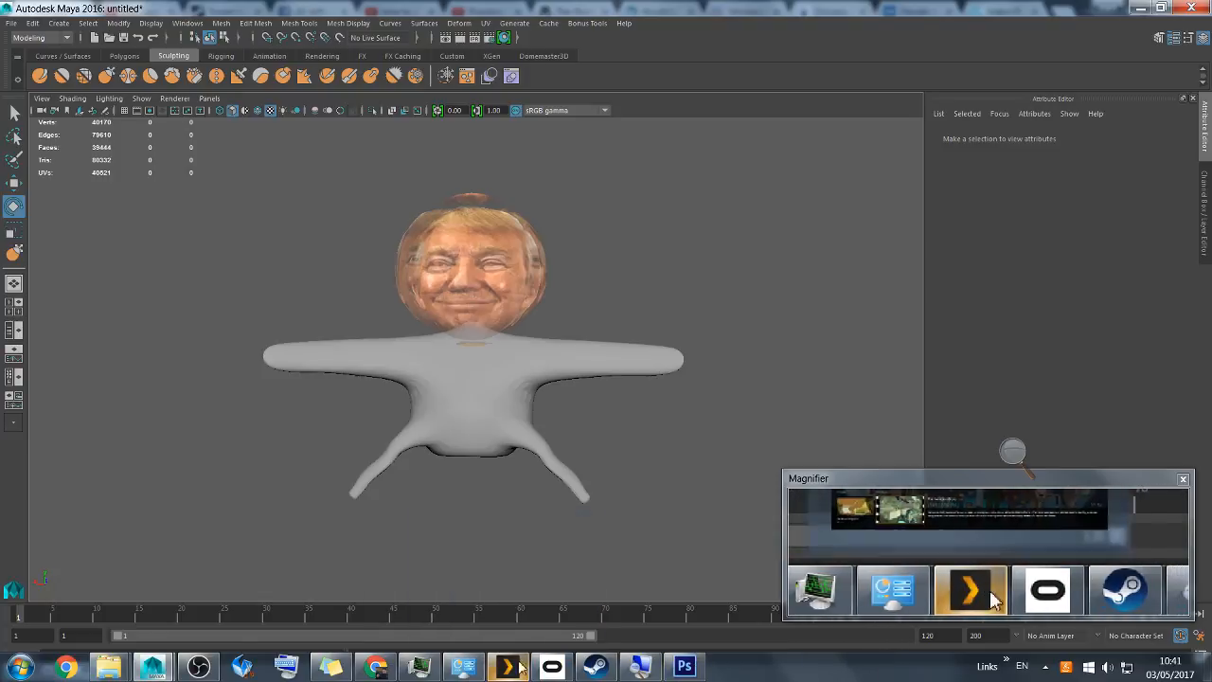
mouse_move(598, 666)
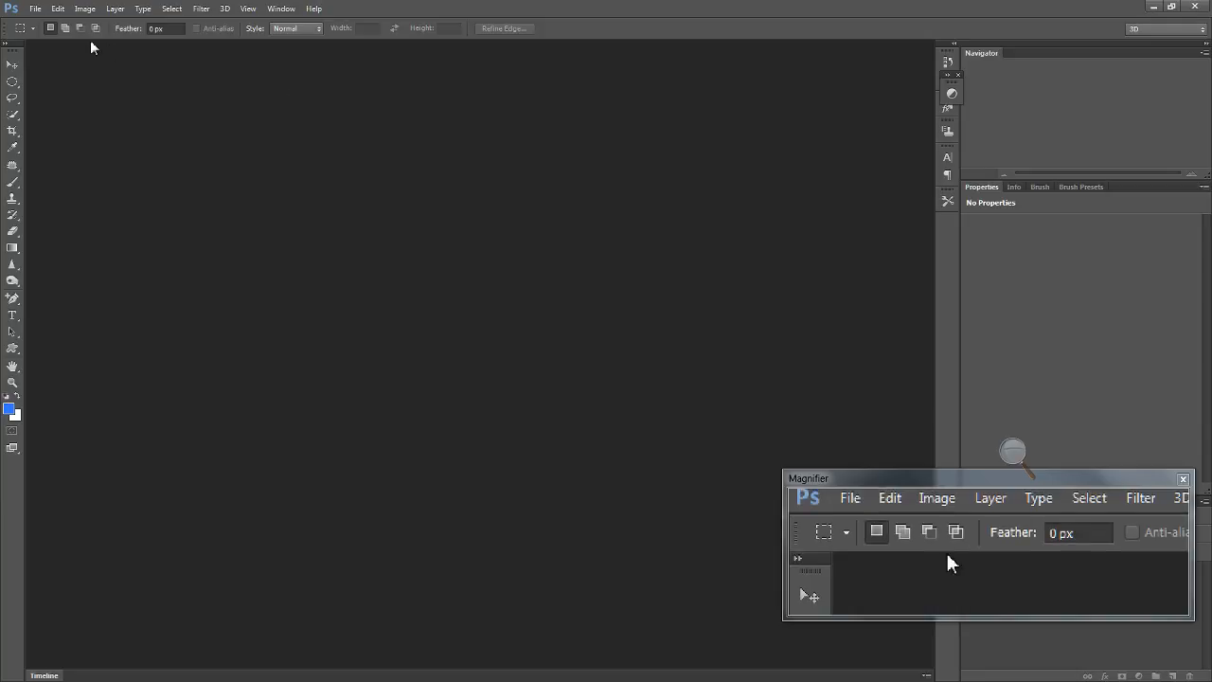
Create a new 400 × 400 pixel document at 75 pixels/inch, RGB Color 16 bit, with a white background
click(35, 10)
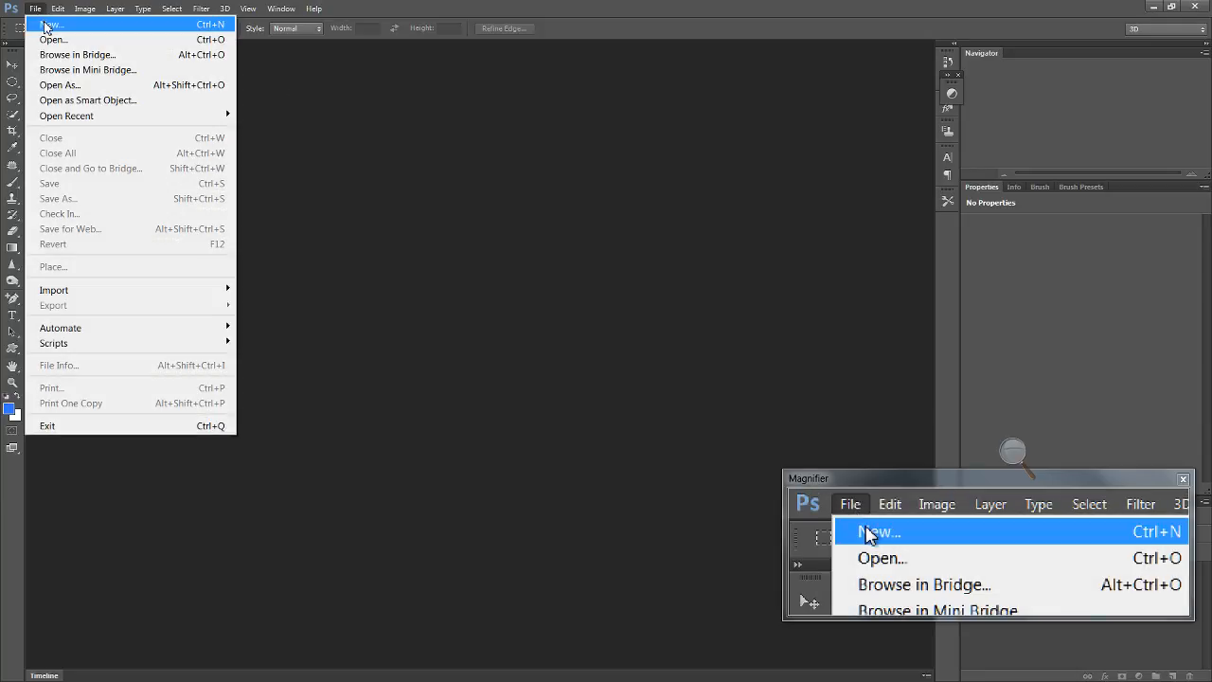
click(51, 23)
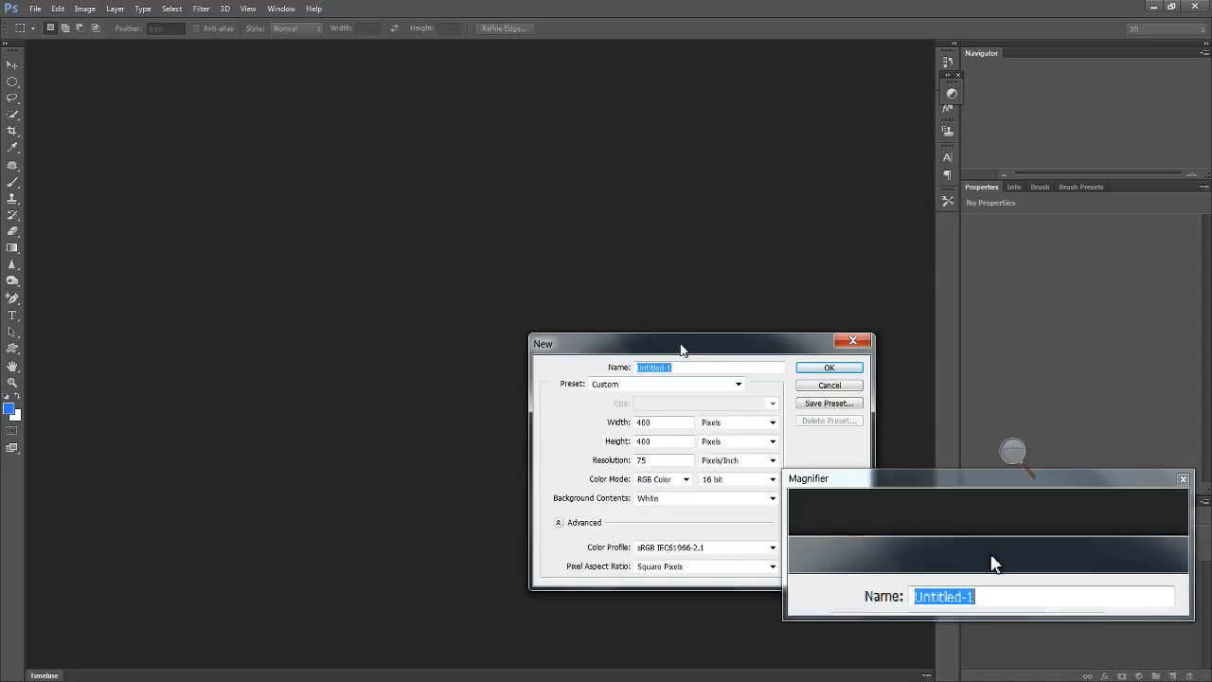
drag(682, 347, 528, 275)
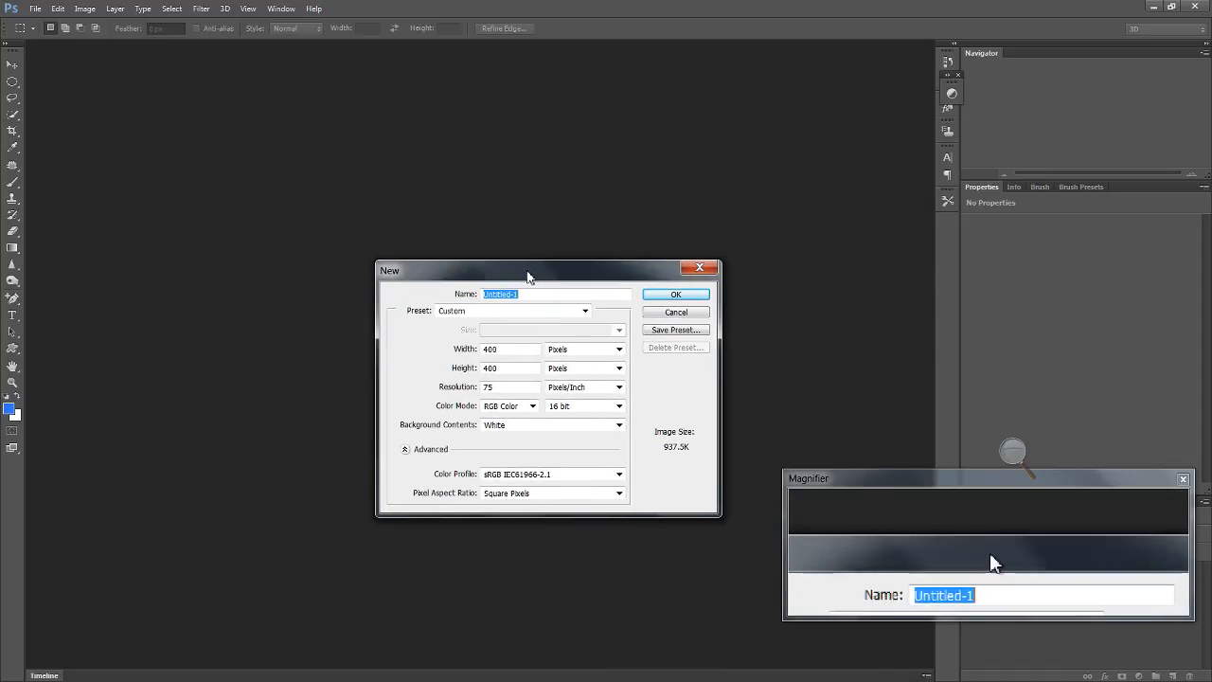
click(675, 294)
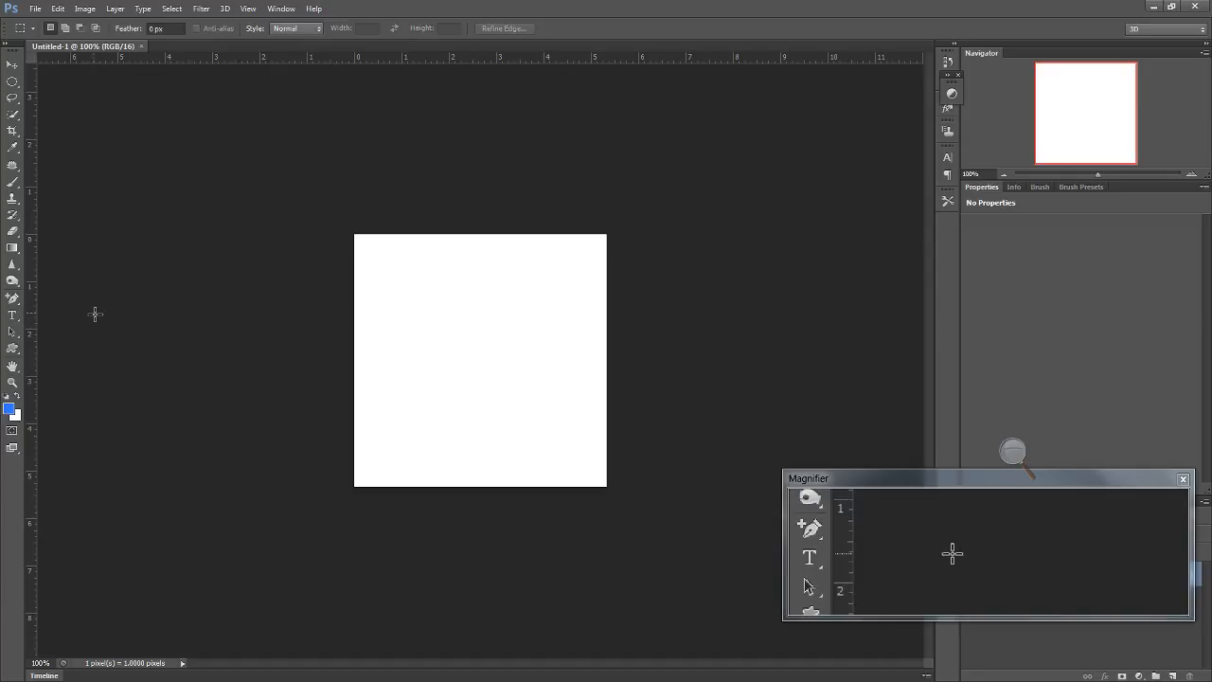
Crop the canvas symmetrically about its centre into a wide rectangle about 10.4 inches wide and 4.3 inches high
key(c)
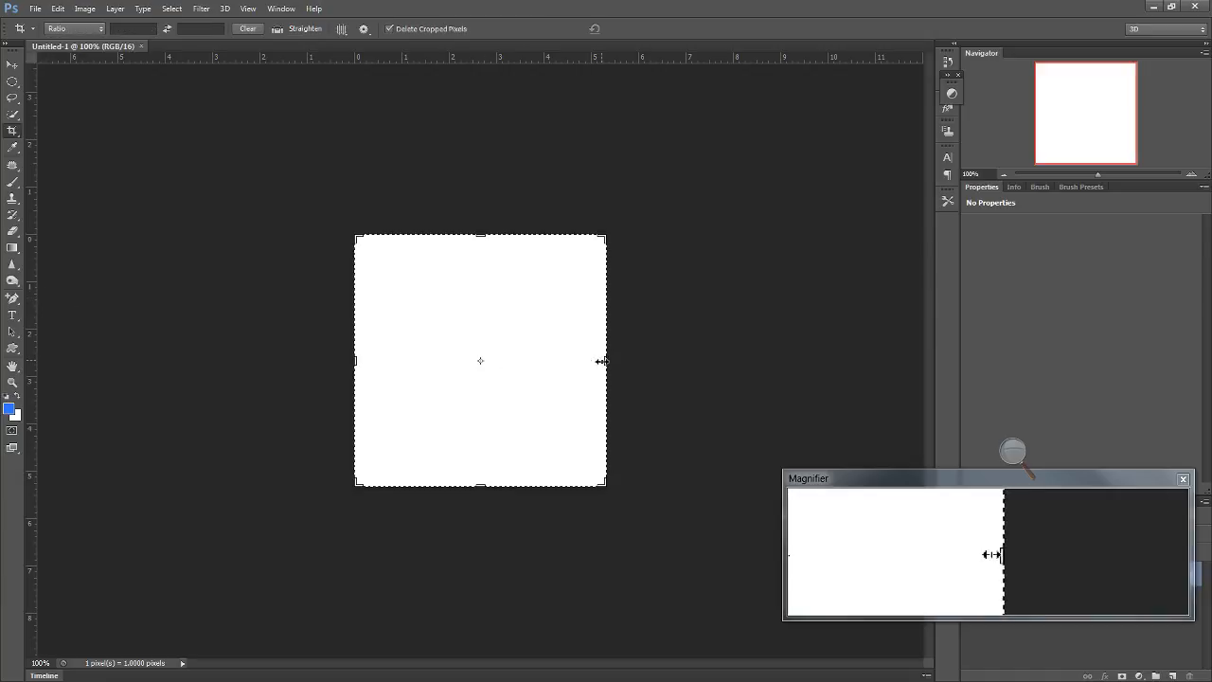
alt+drag(608, 362, 725, 361)
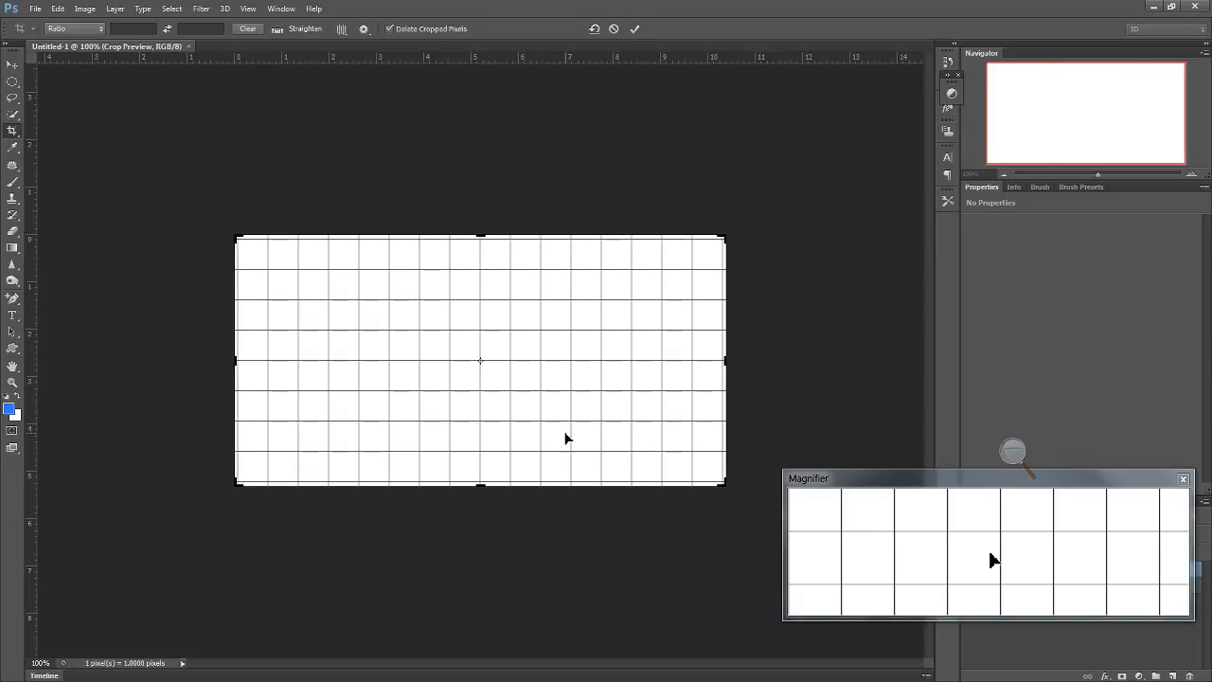
alt+drag(483, 487, 482, 460)
key(Return)
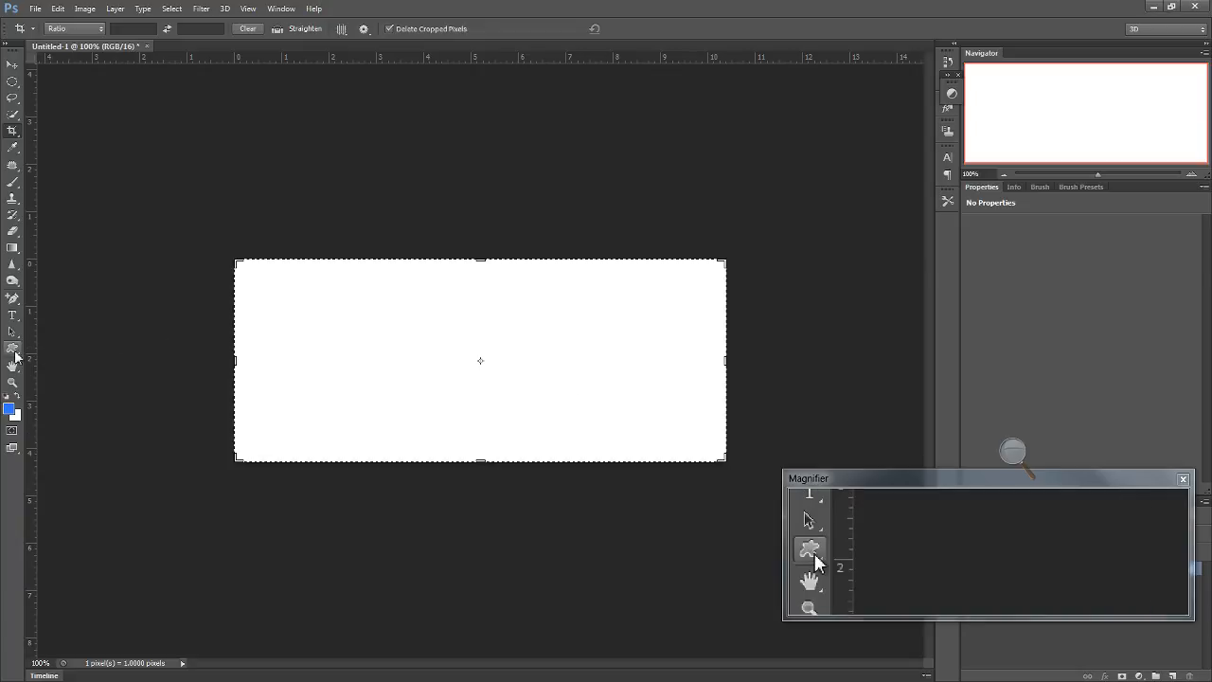
Add centred text reading TRUMP IS BEST on three lines in the canvas's left part
click(12, 64)
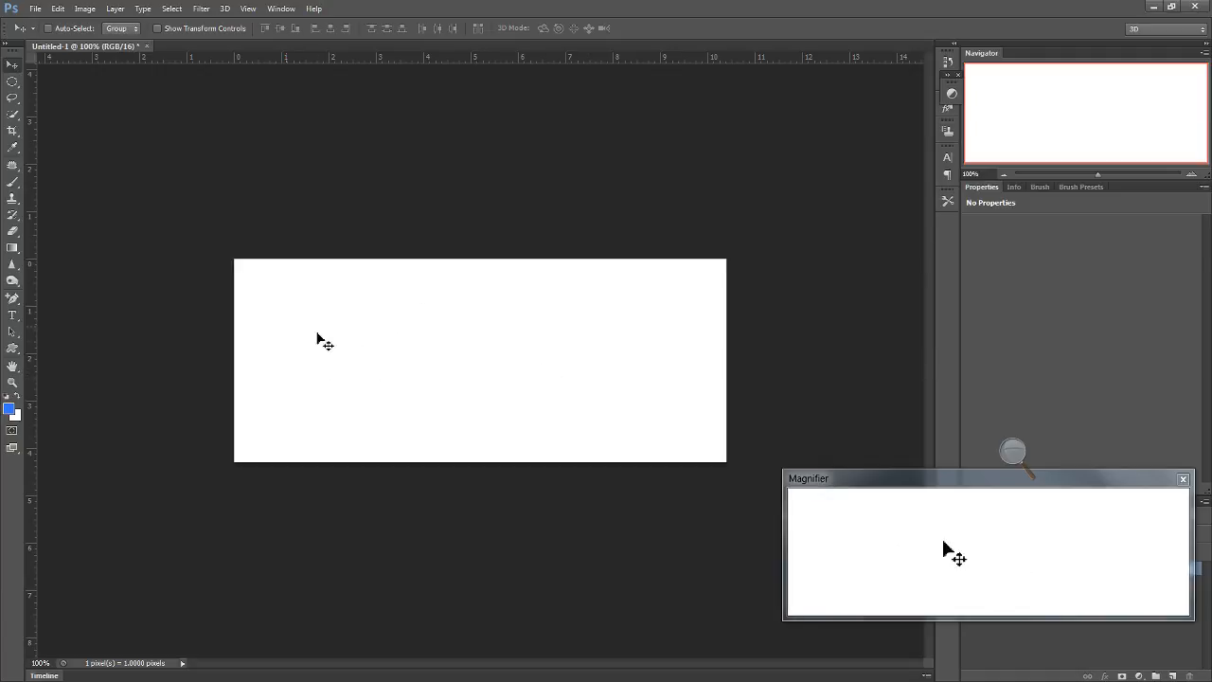
click(12, 315)
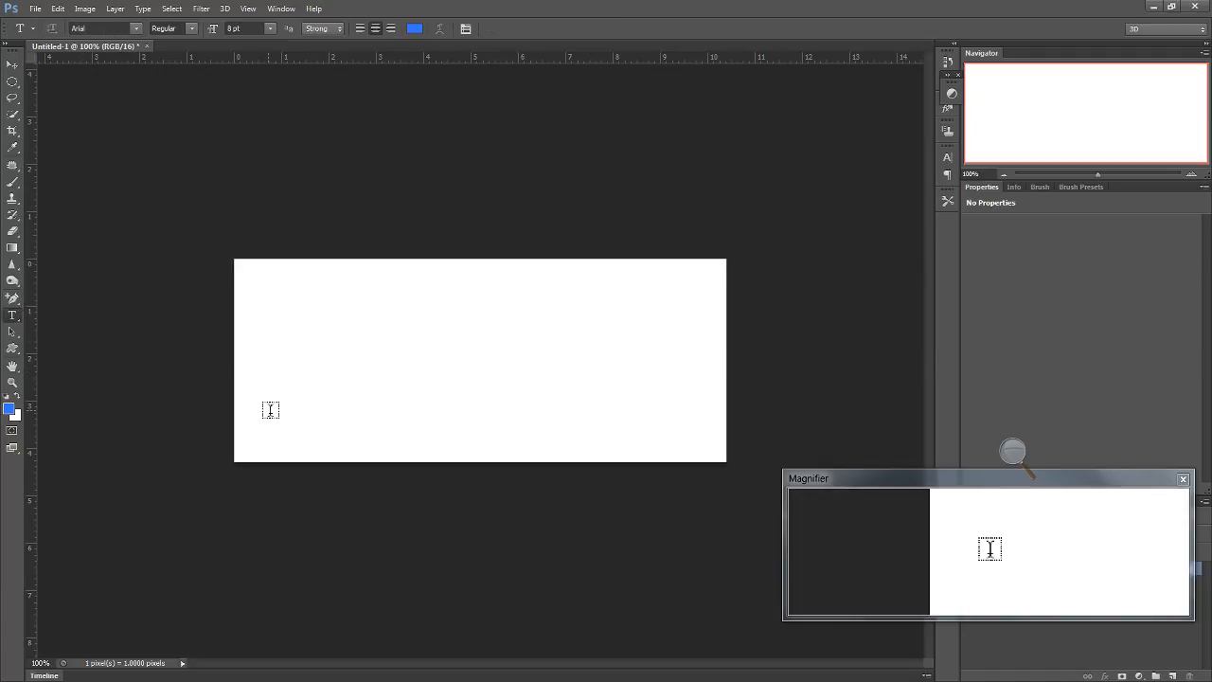
click(323, 346)
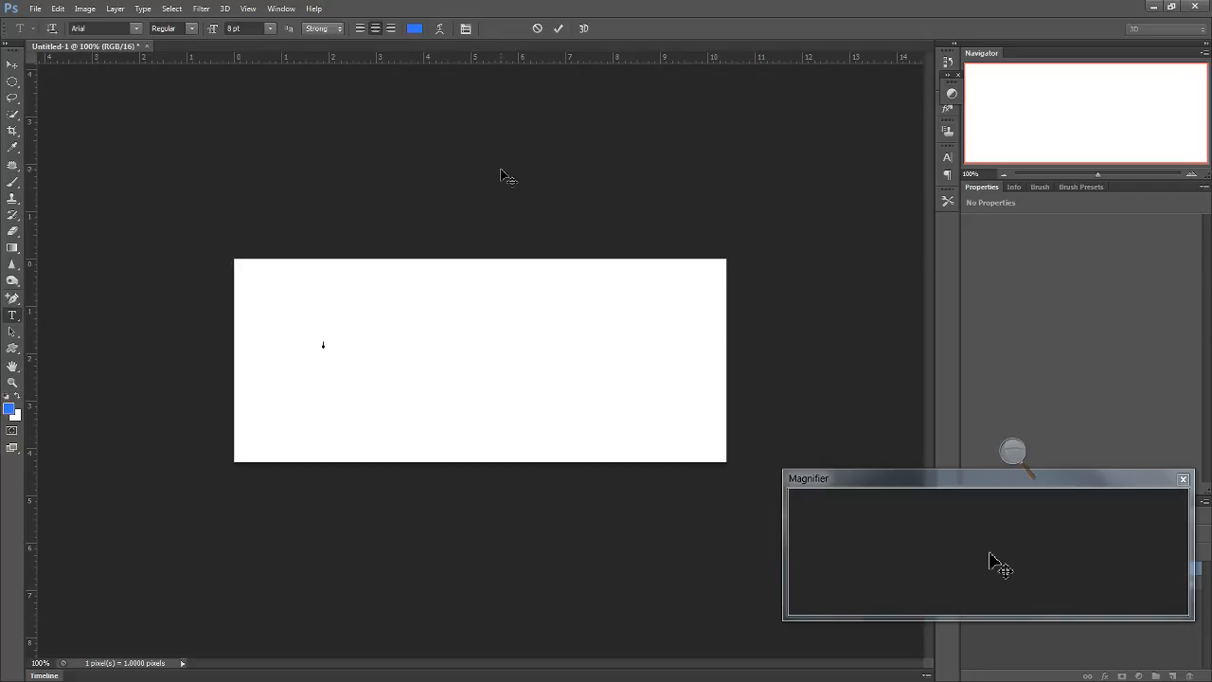
key(Caps_Lock)
text(TEX)
Set the whole TRUMP IS BEST text to 48 pt in the Blackoak Std font and commit it
double_click(322, 344)
key(ctrl+a)
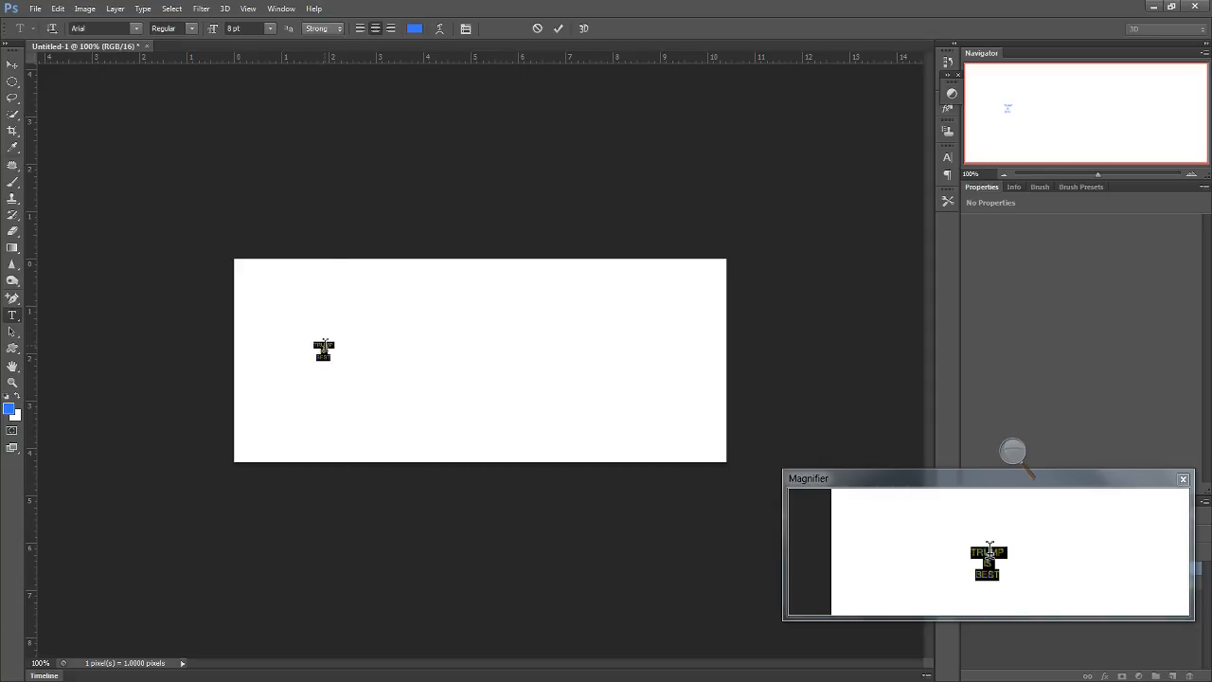
click(270, 28)
click(261, 232)
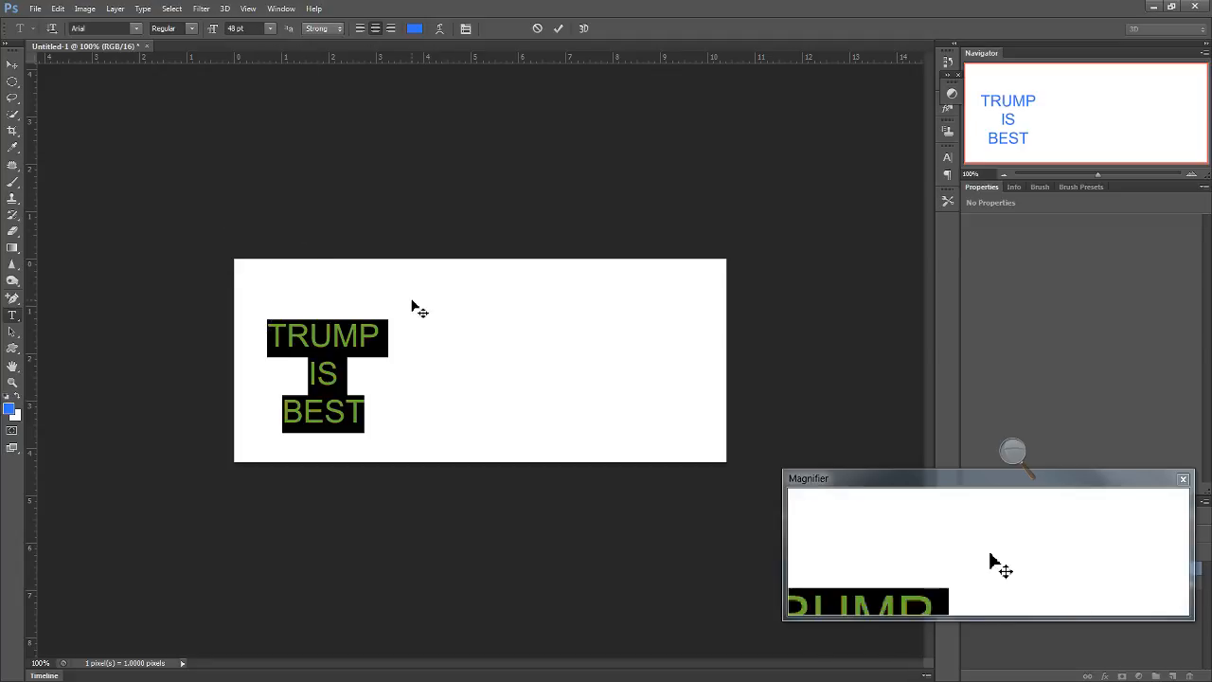
click(137, 29)
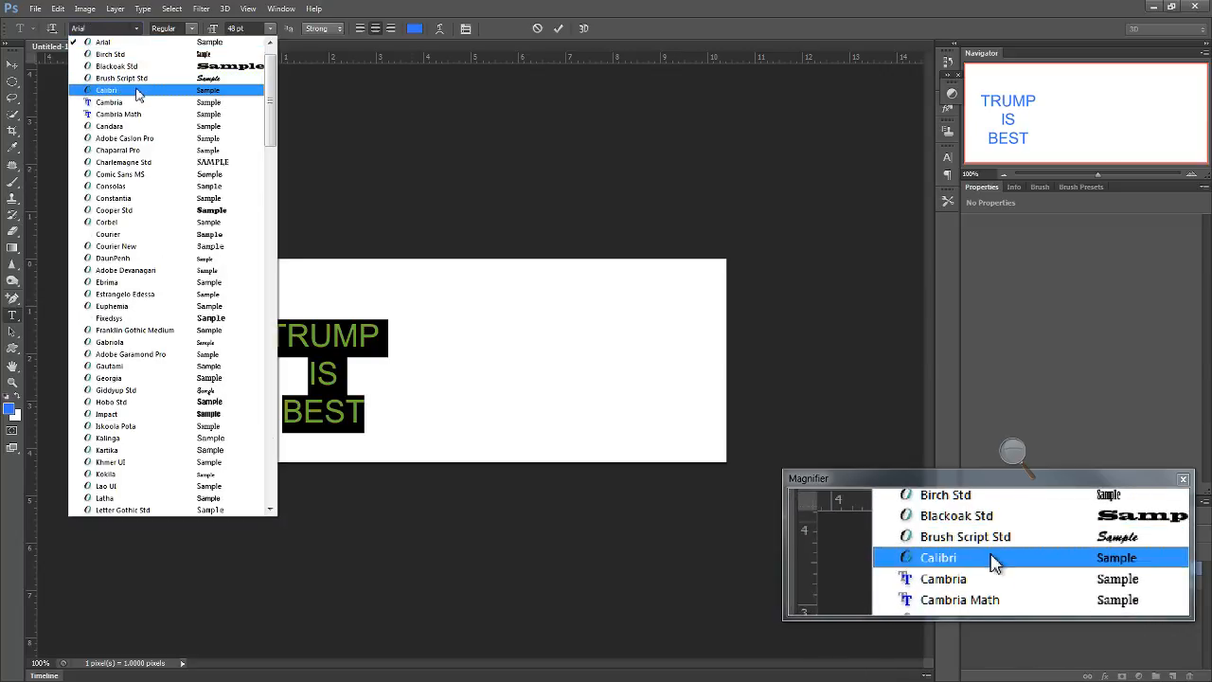
click(95, 42)
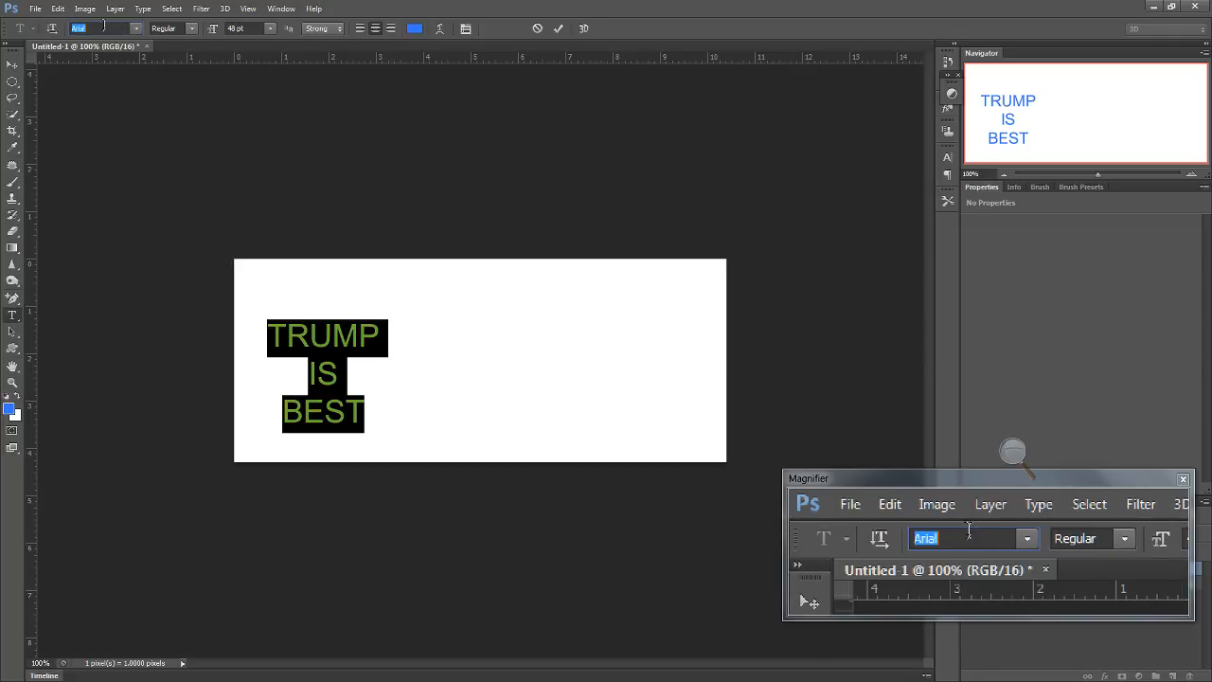
key(Down)
key(Down)
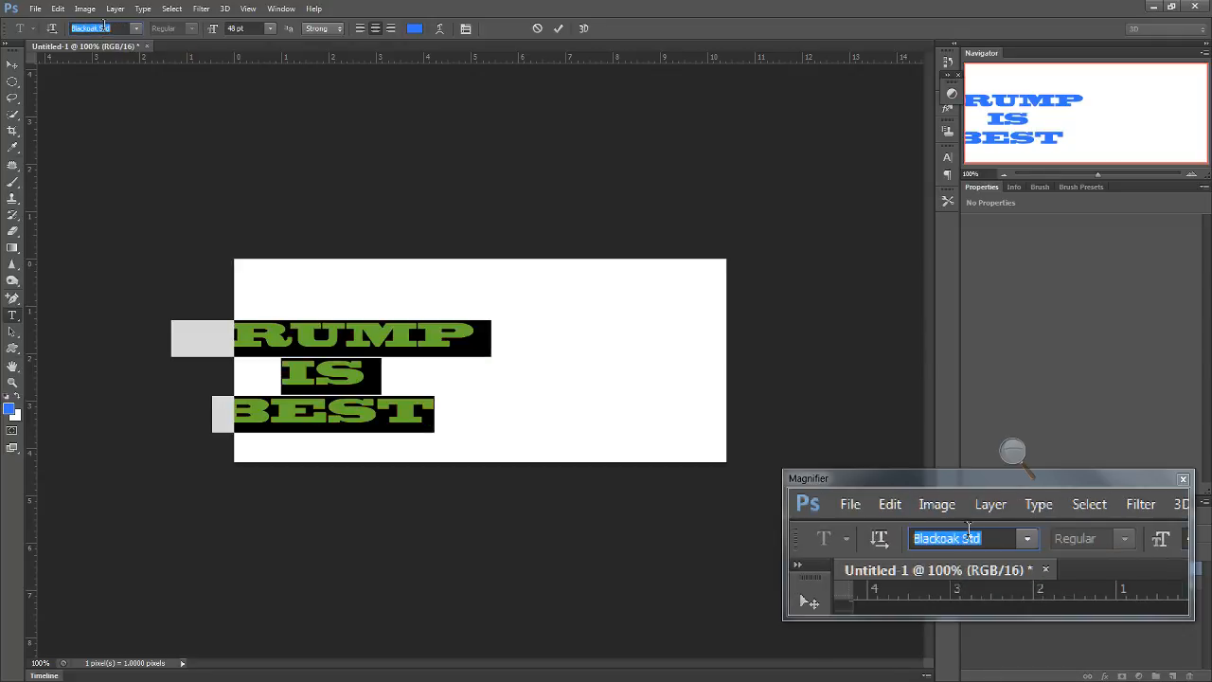
click(559, 28)
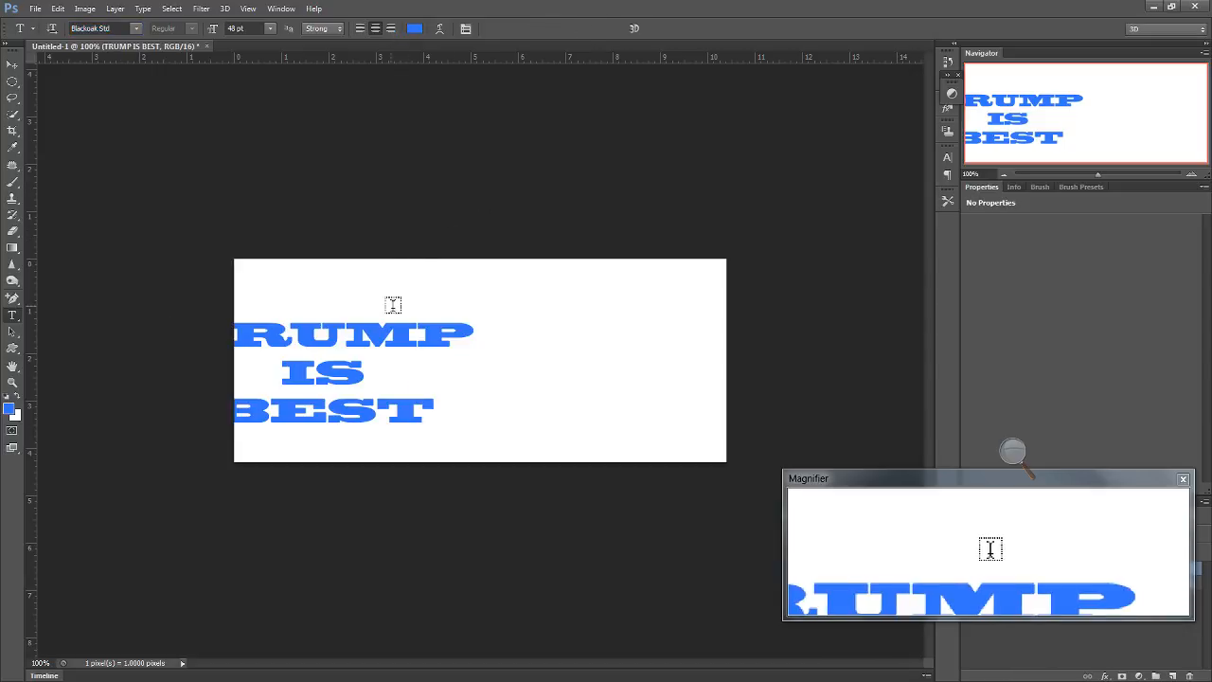
Move the text to the middle of the canvas and stretch its height to about 126%
key(v)
drag(419, 330, 519, 328)
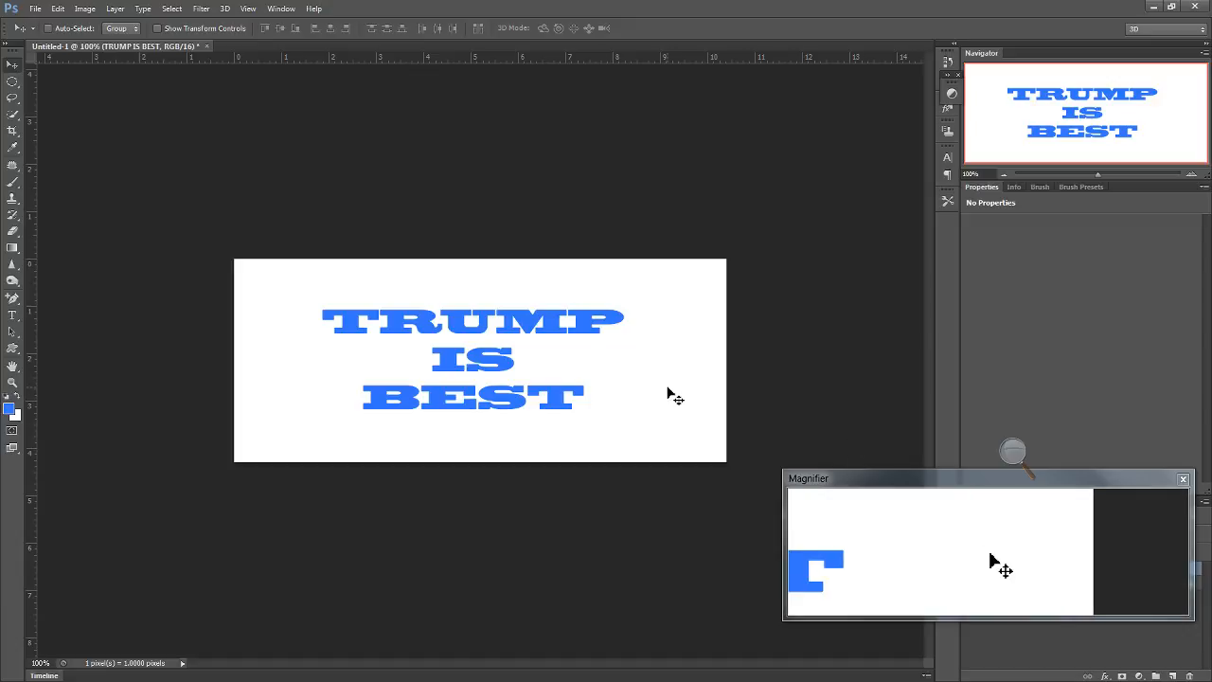
key(ctrl+t)
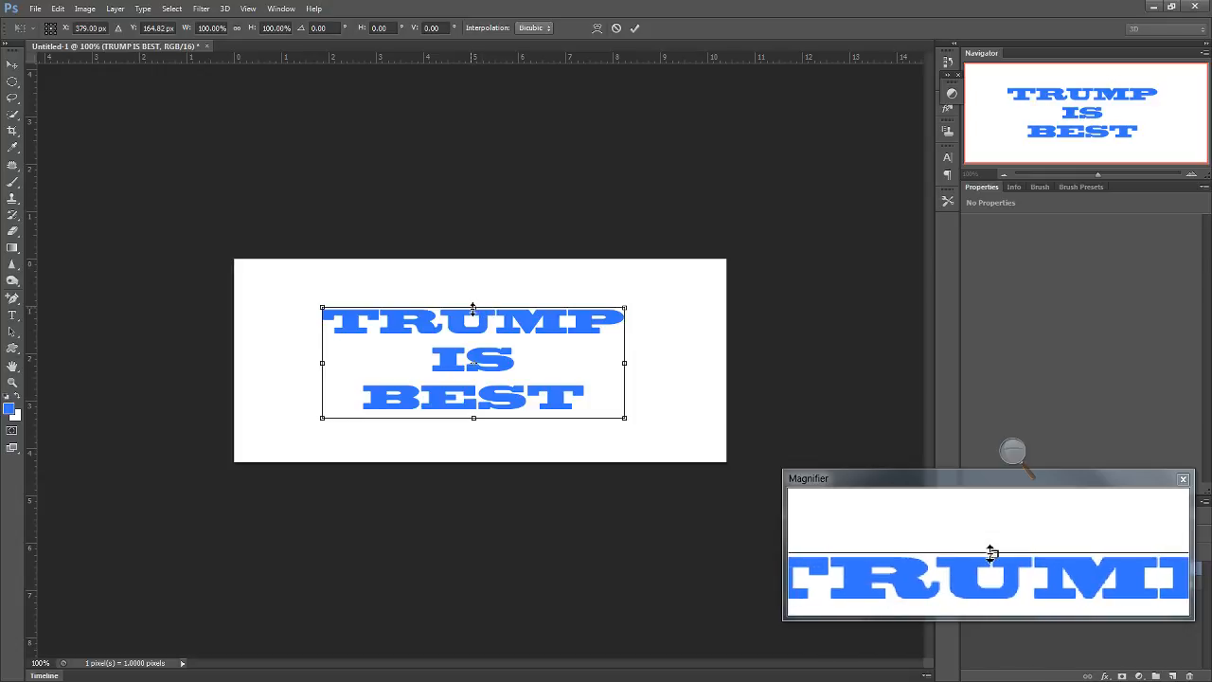
drag(472, 308, 474, 293)
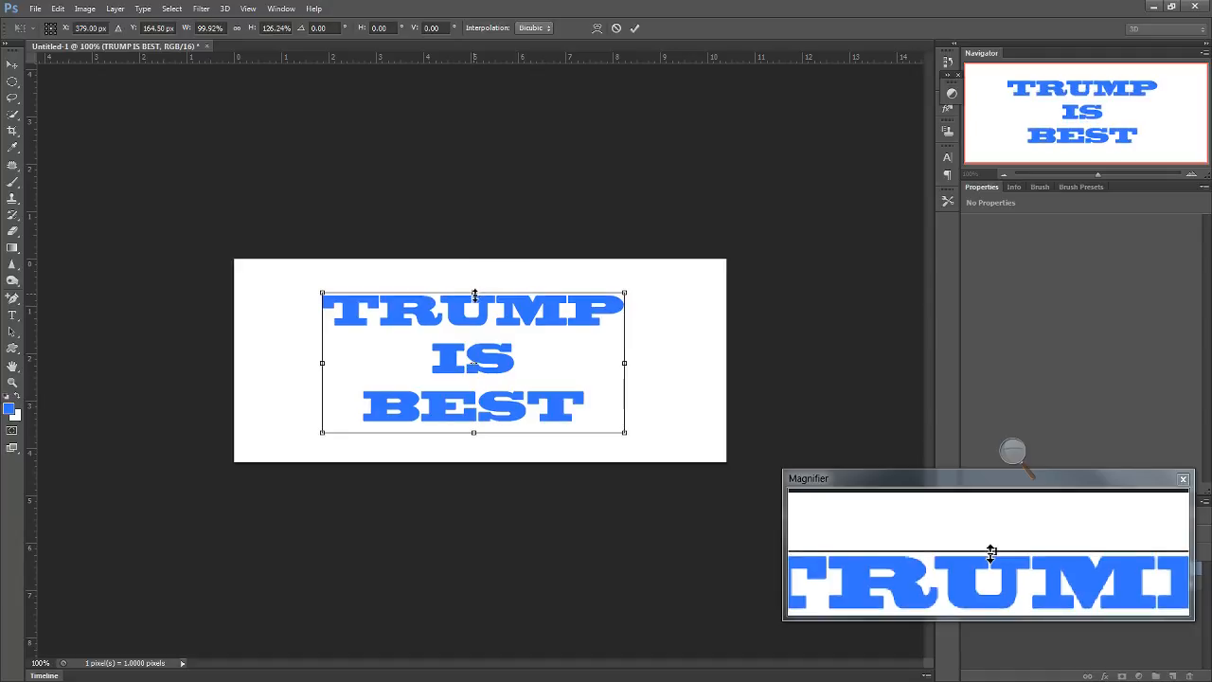
click(635, 27)
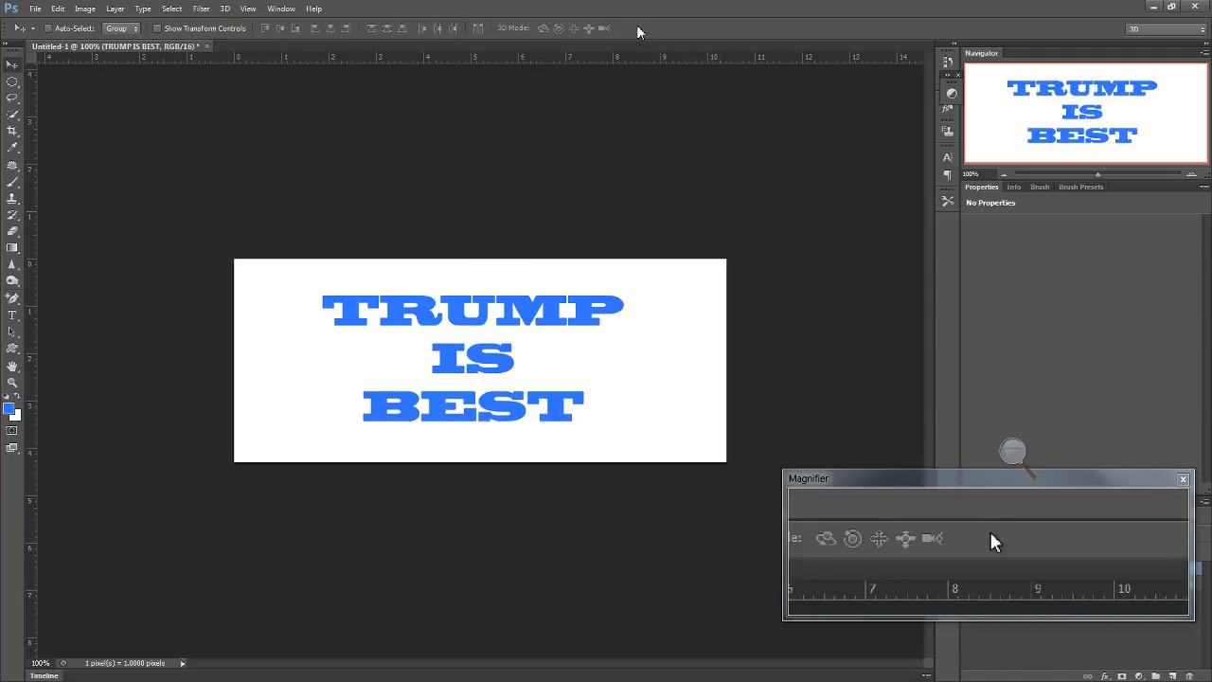
Minimize the Magnifier and convert the TRUMP IS BEST text layer to a shape
click(1096, 479)
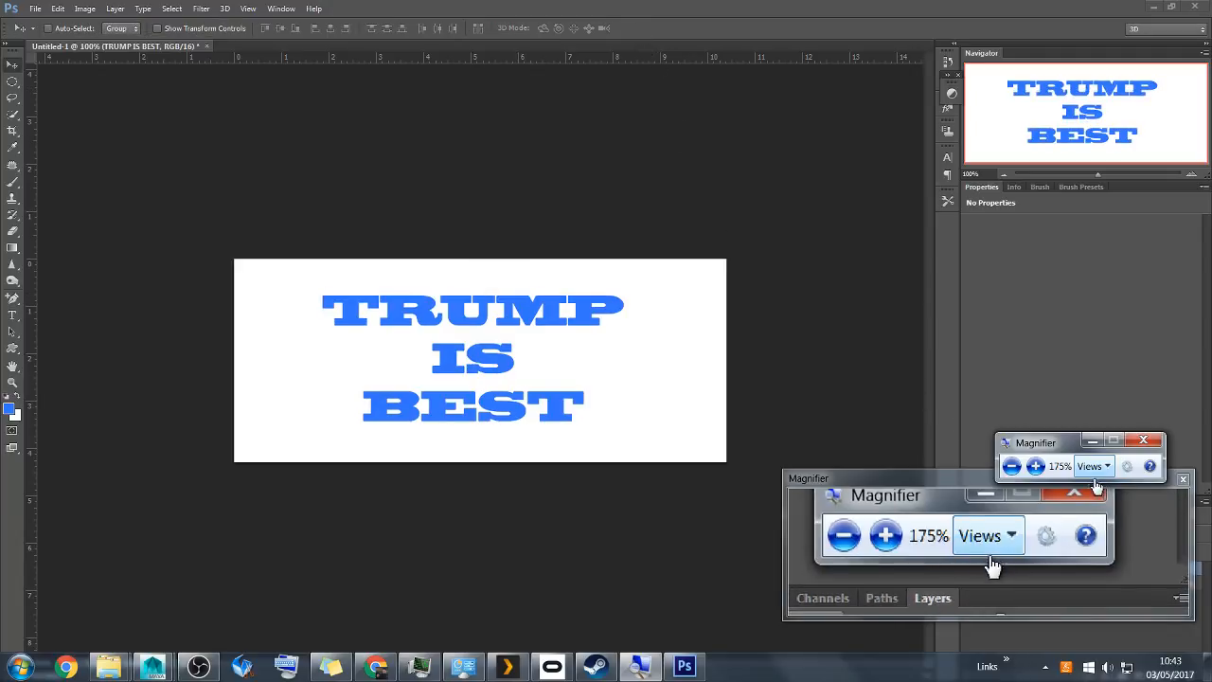
click(1092, 440)
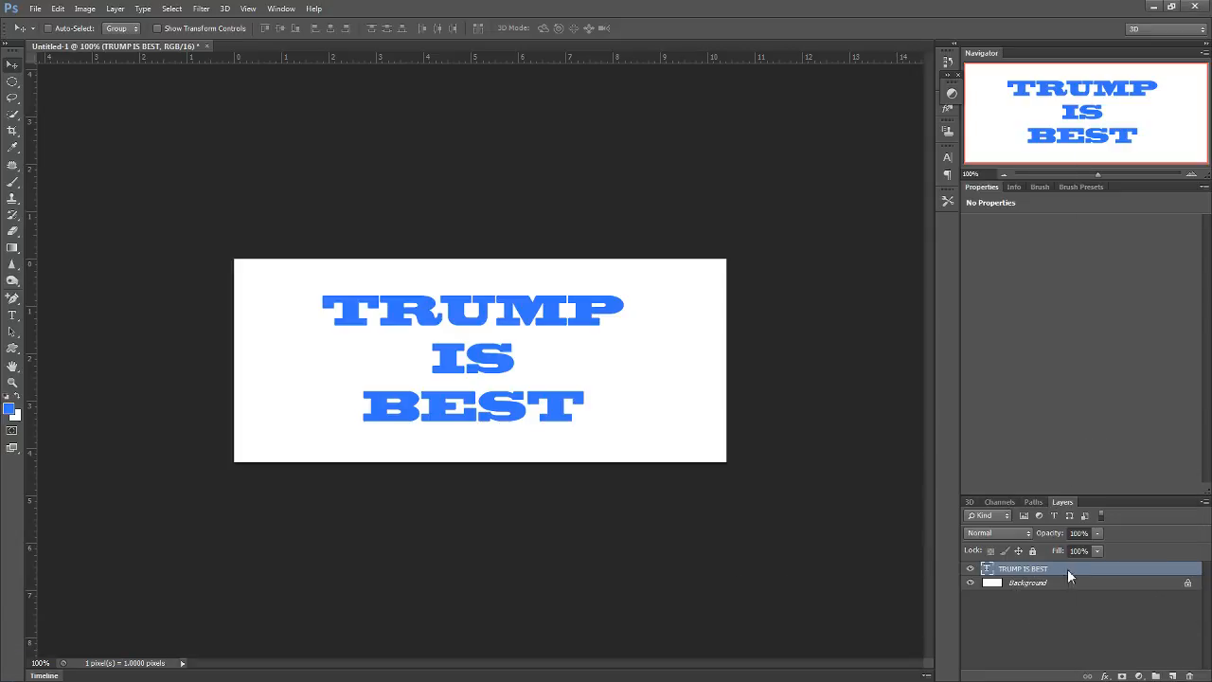
right_click(1068, 568)
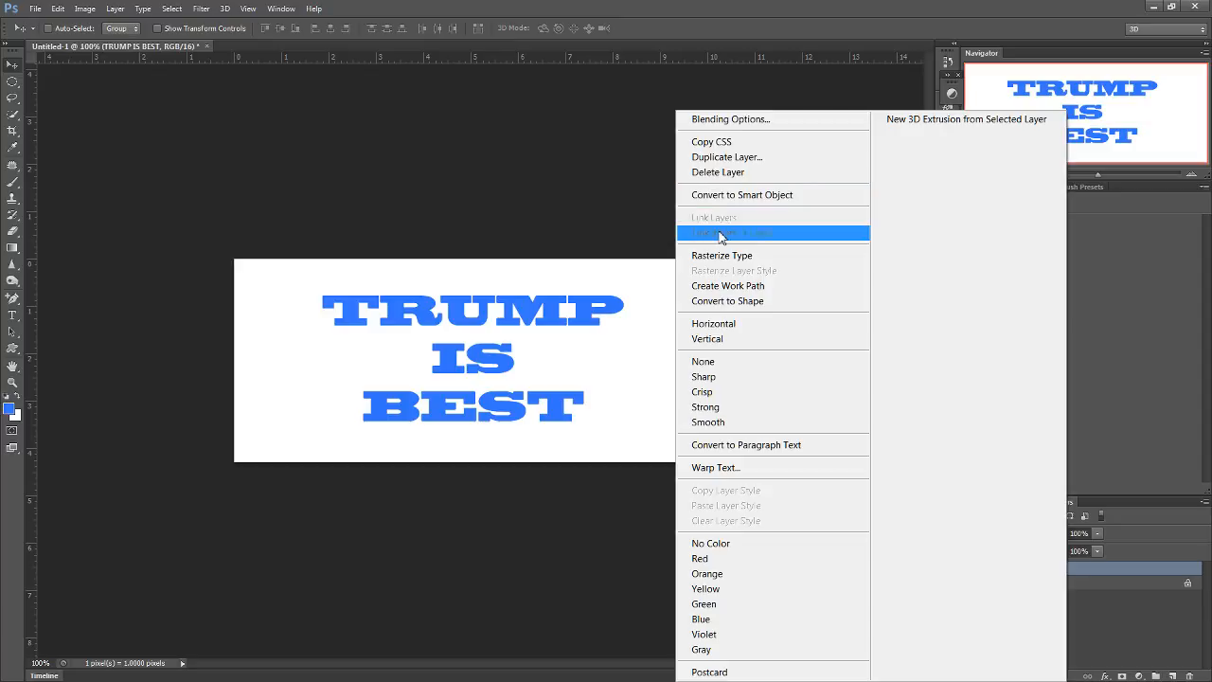
click(727, 302)
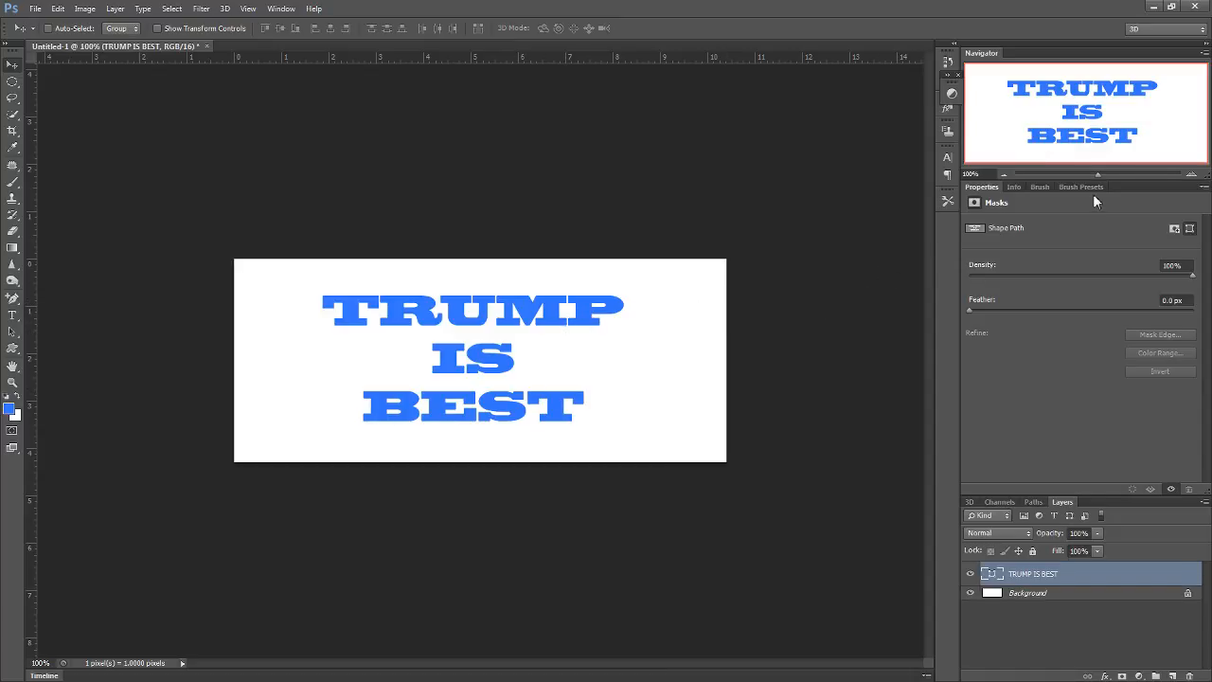
mouse_move(1098, 174)
mouse_down()
mouse_move(1130, 174)
mouse_move(1108, 174)
mouse_up()
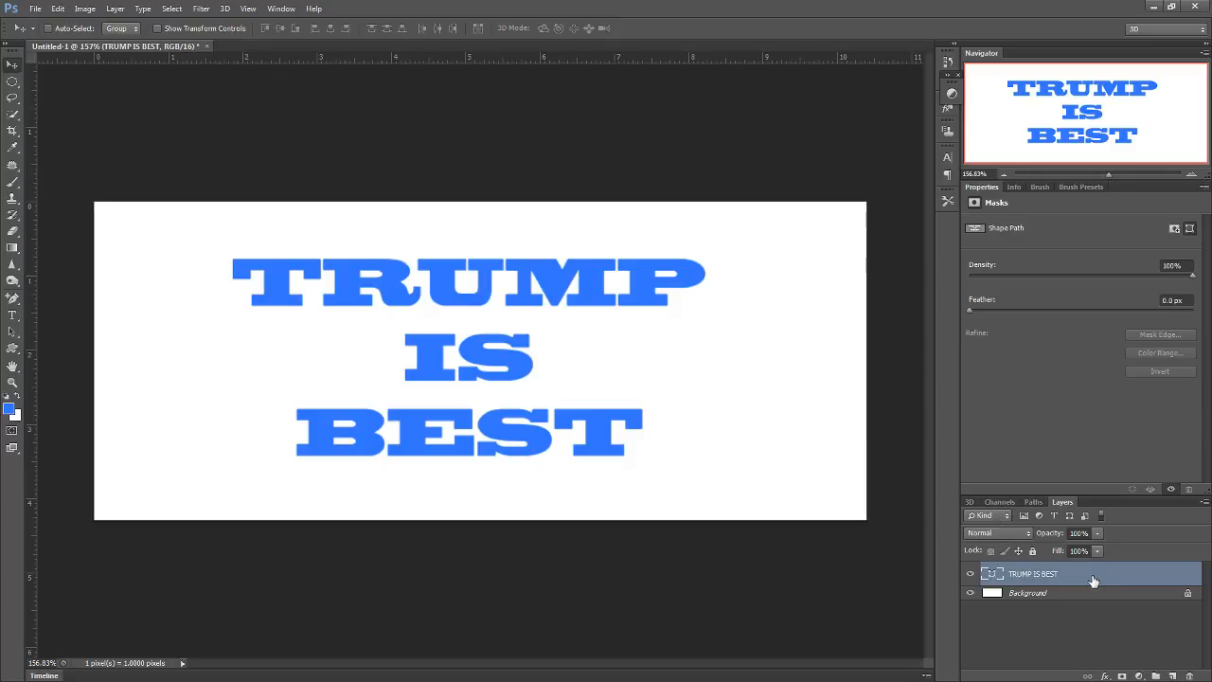
Create a 3D extrusion from the TRUMP IS BEST shape layer and render it
click(969, 502)
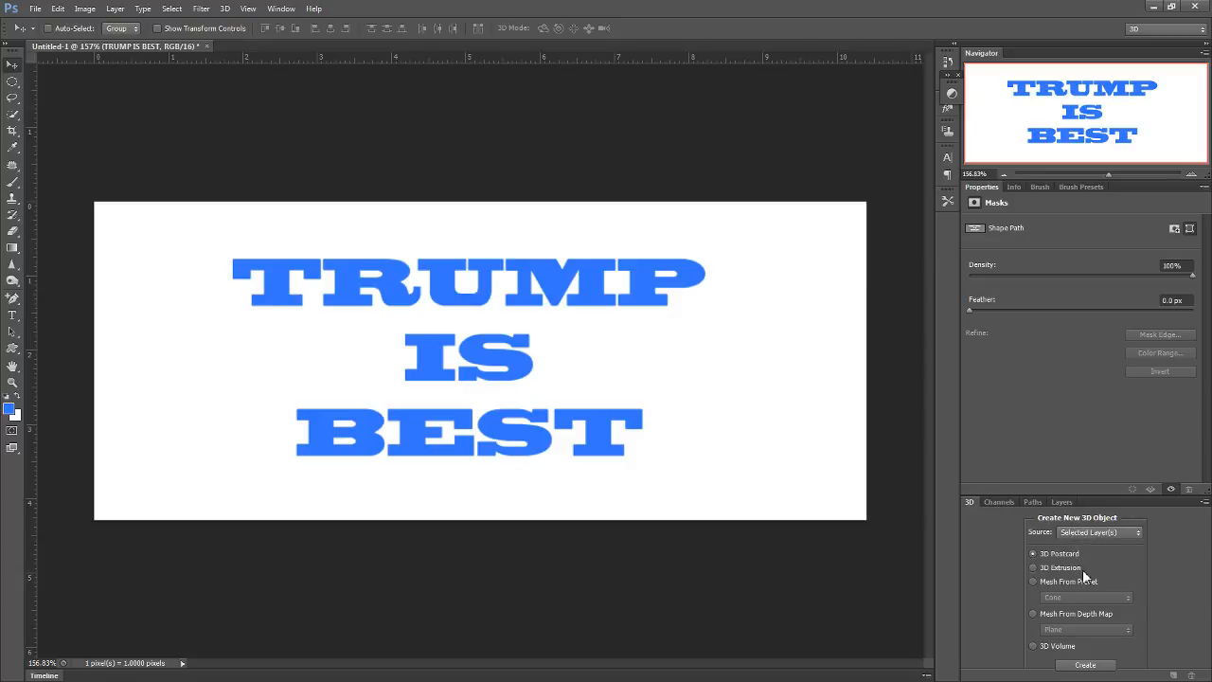
click(1061, 502)
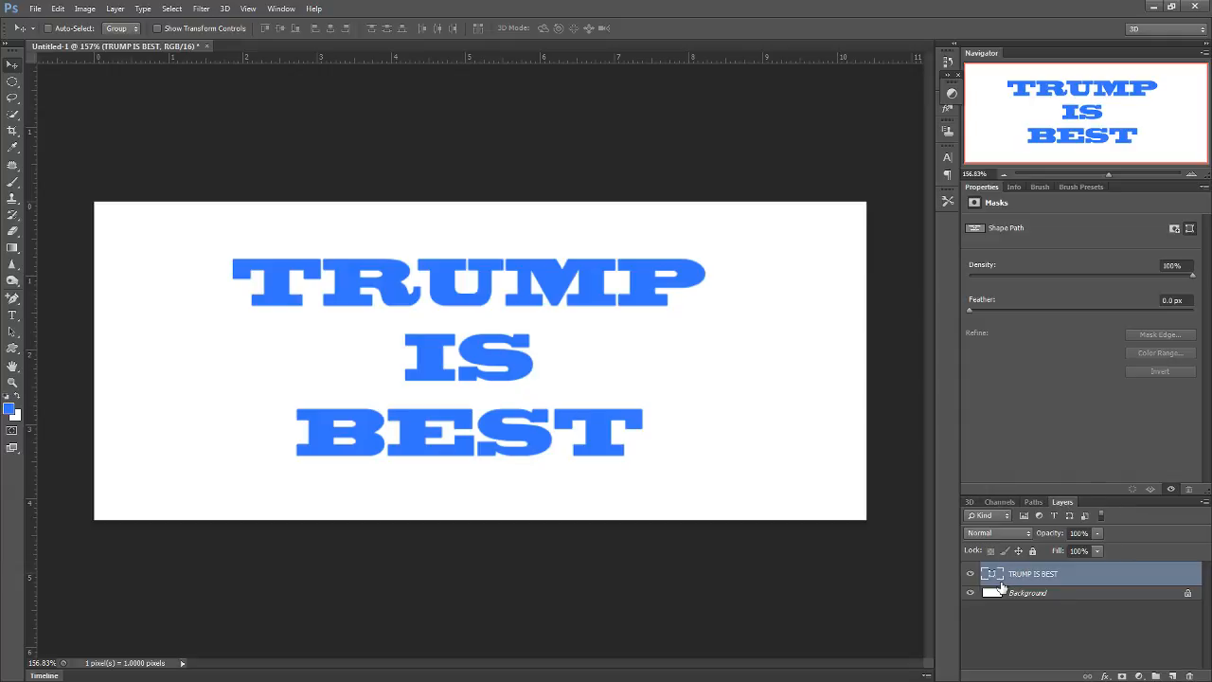
right_click(1106, 577)
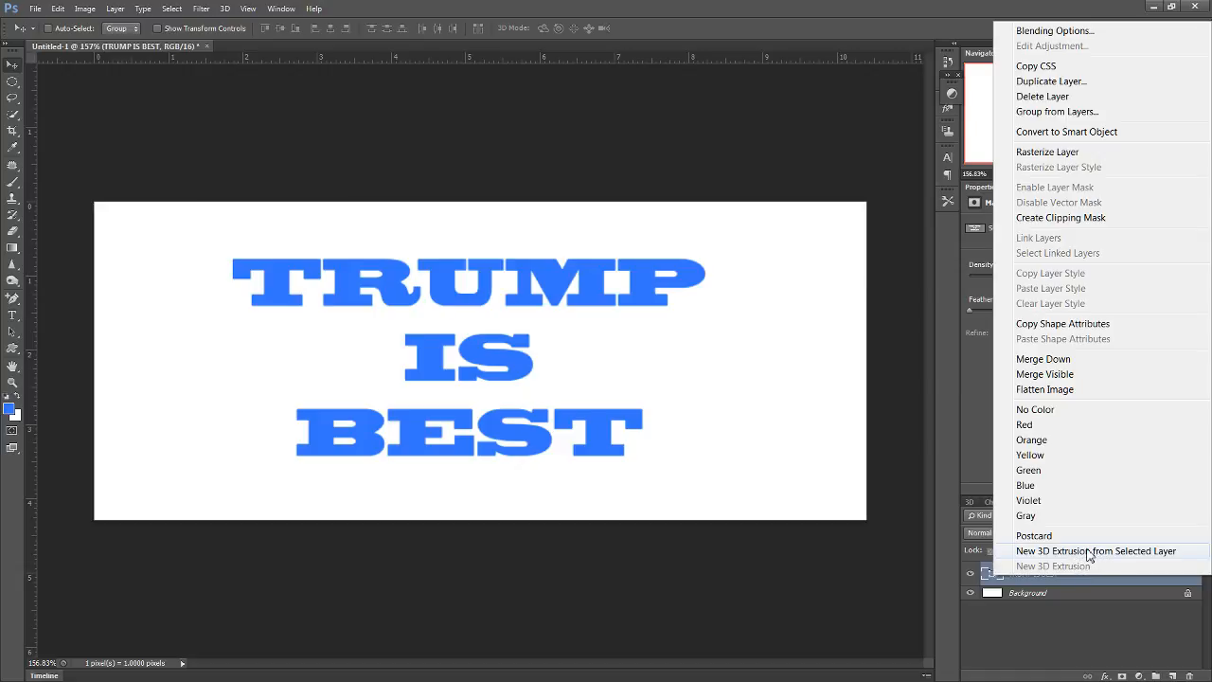
click(1089, 552)
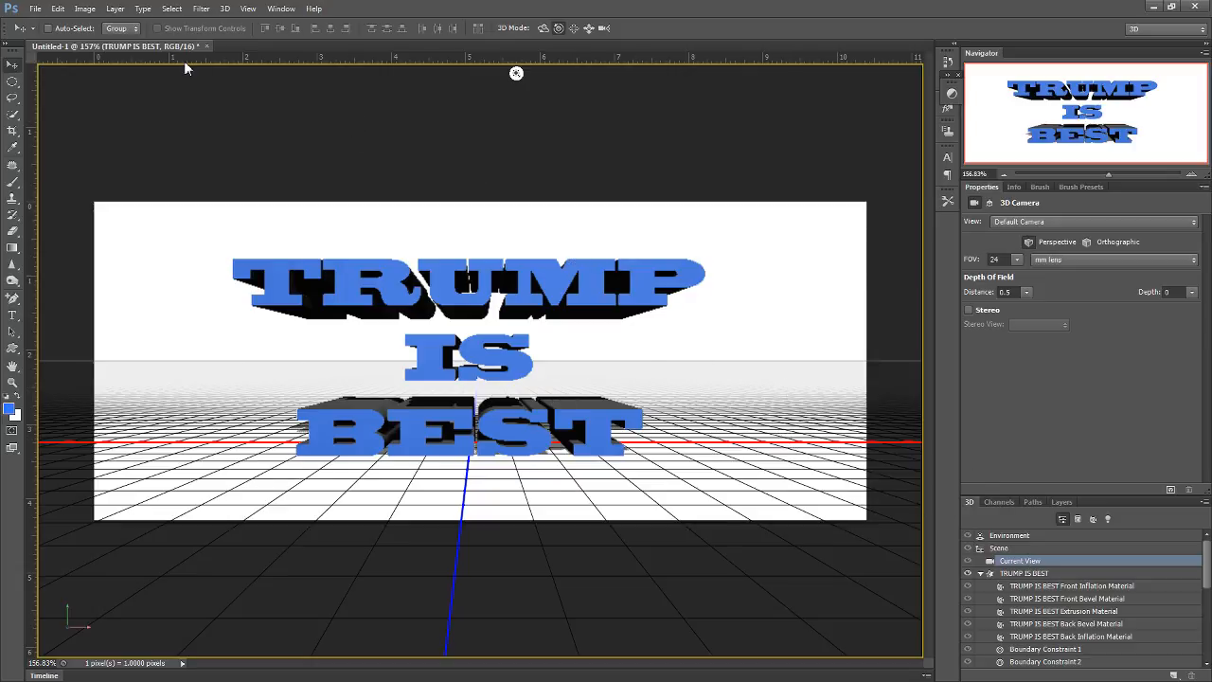
click(228, 11)
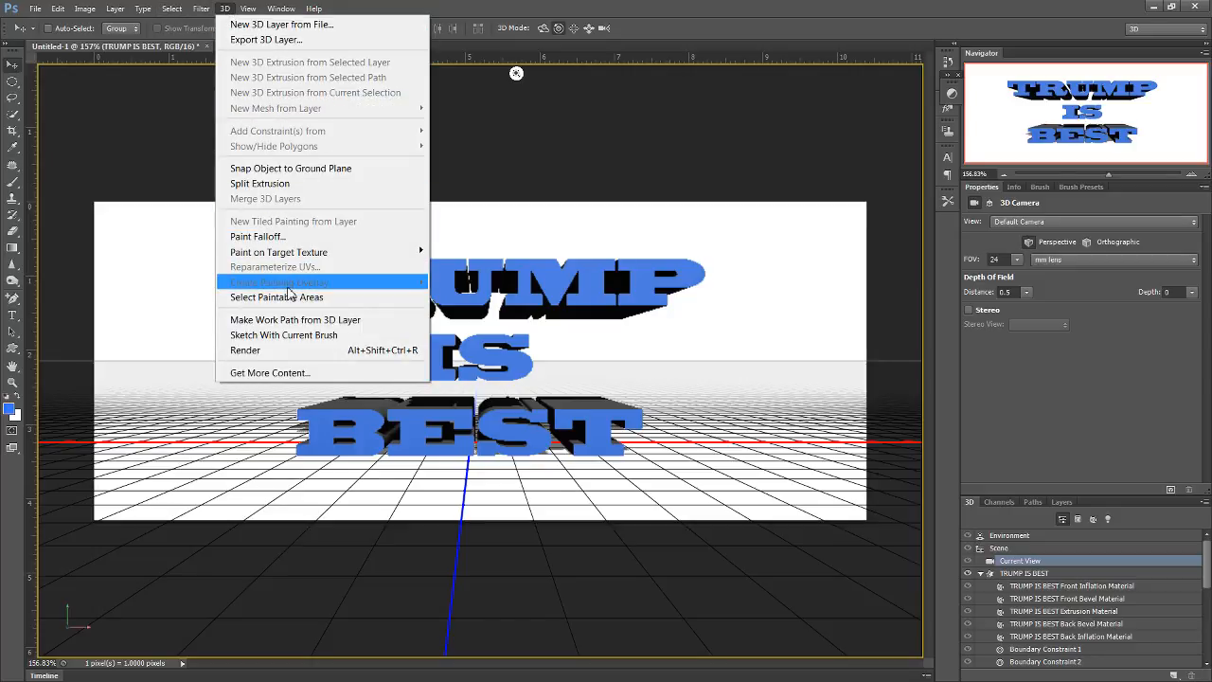
click(280, 353)
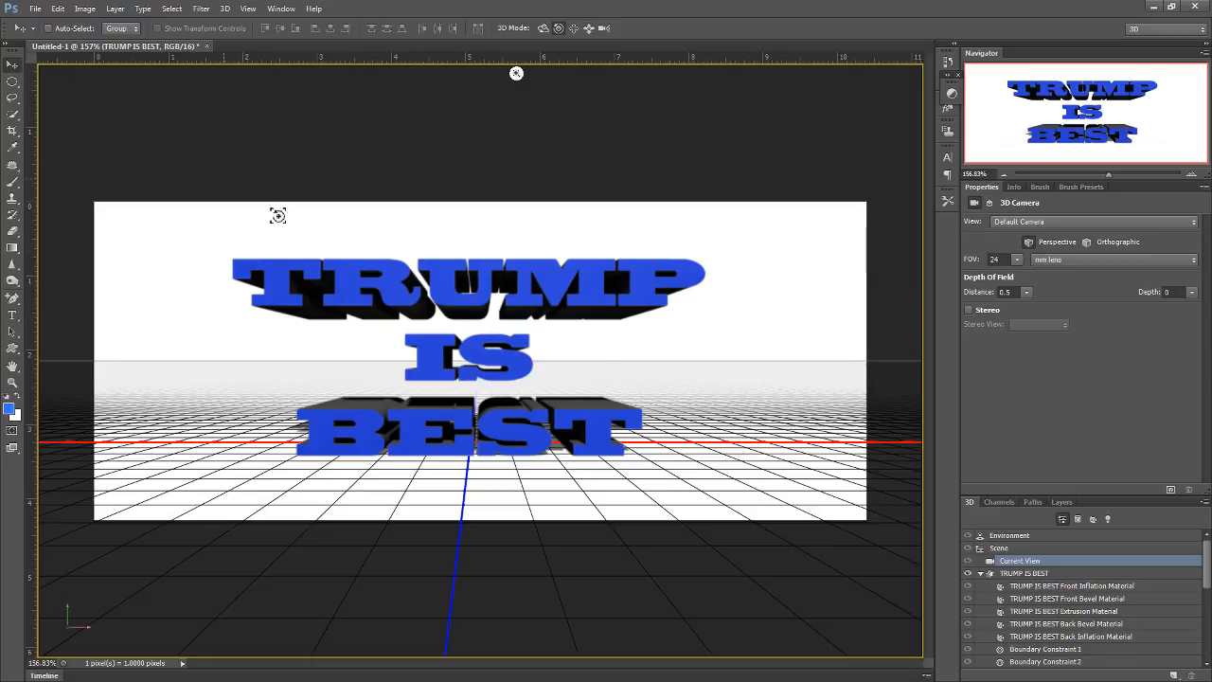
Save the rendered graphic in My Pictures as a JPEG named TRUMP IS BEST, with Maximum quality and progressive format
click(35, 10)
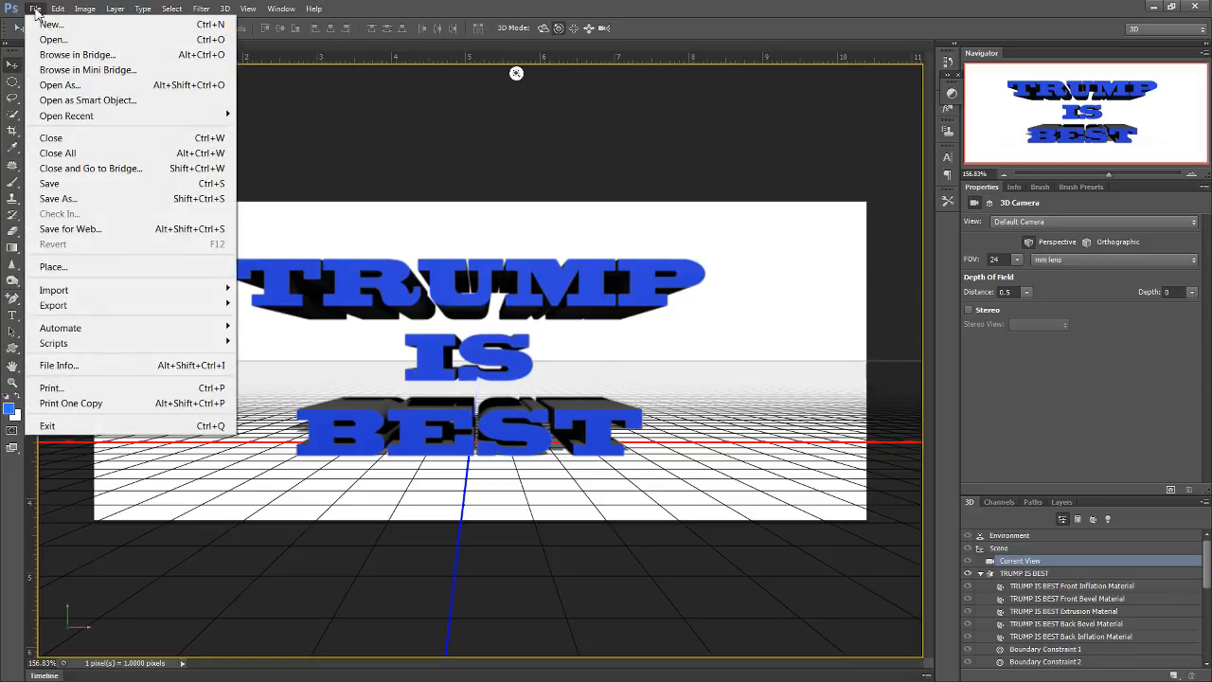
click(85, 201)
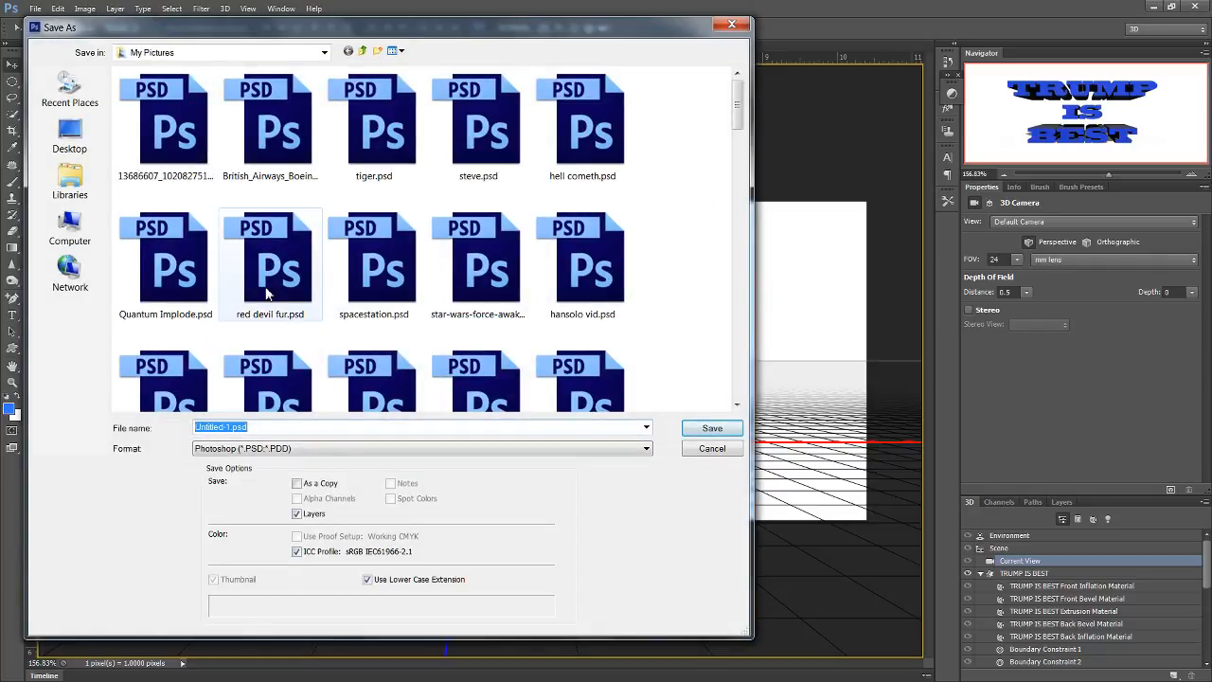
click(263, 448)
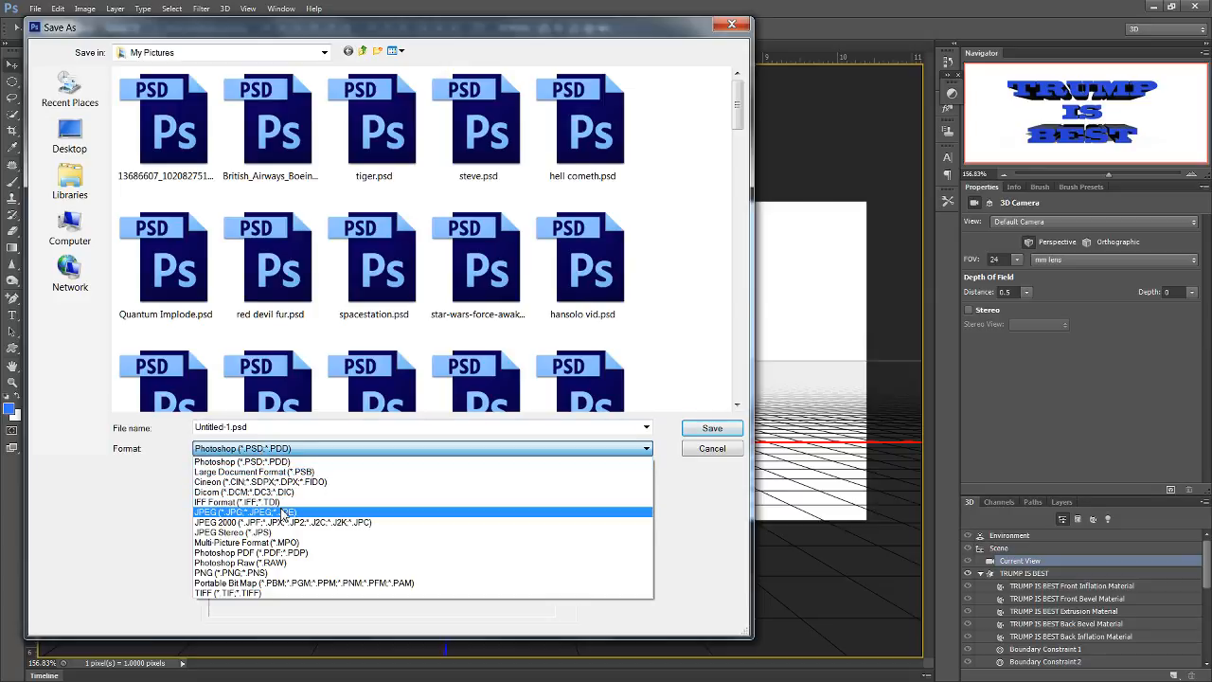
click(278, 512)
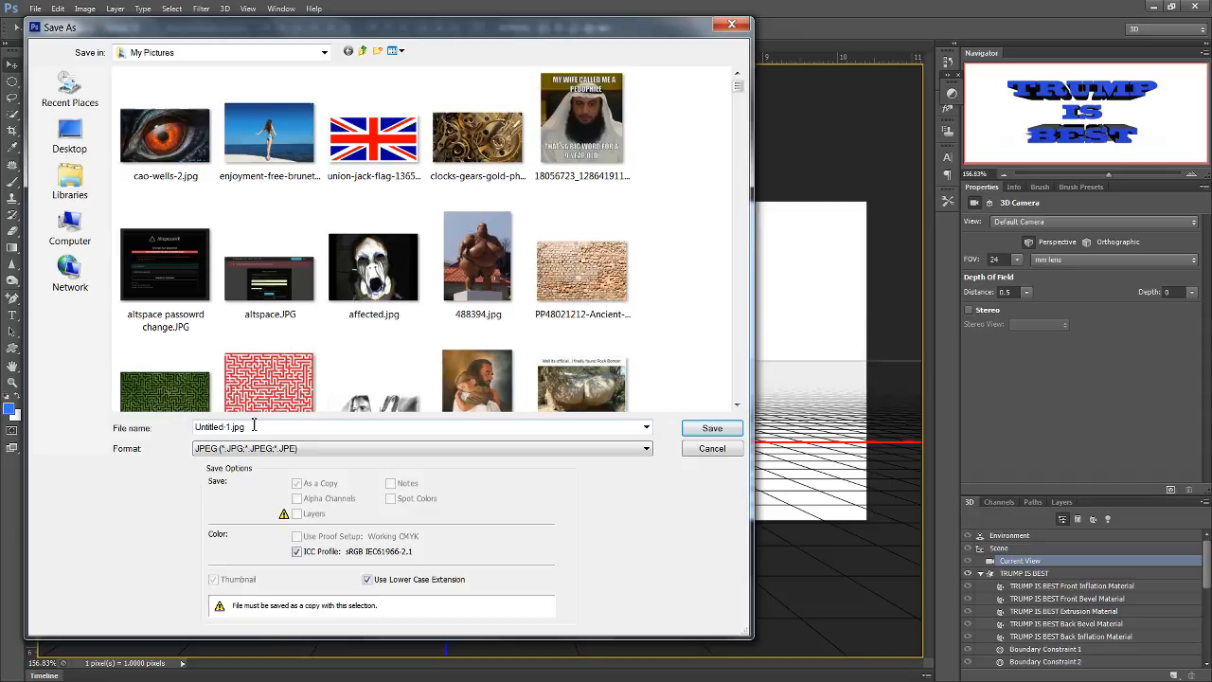
double_click(256, 428)
text(TRUM)
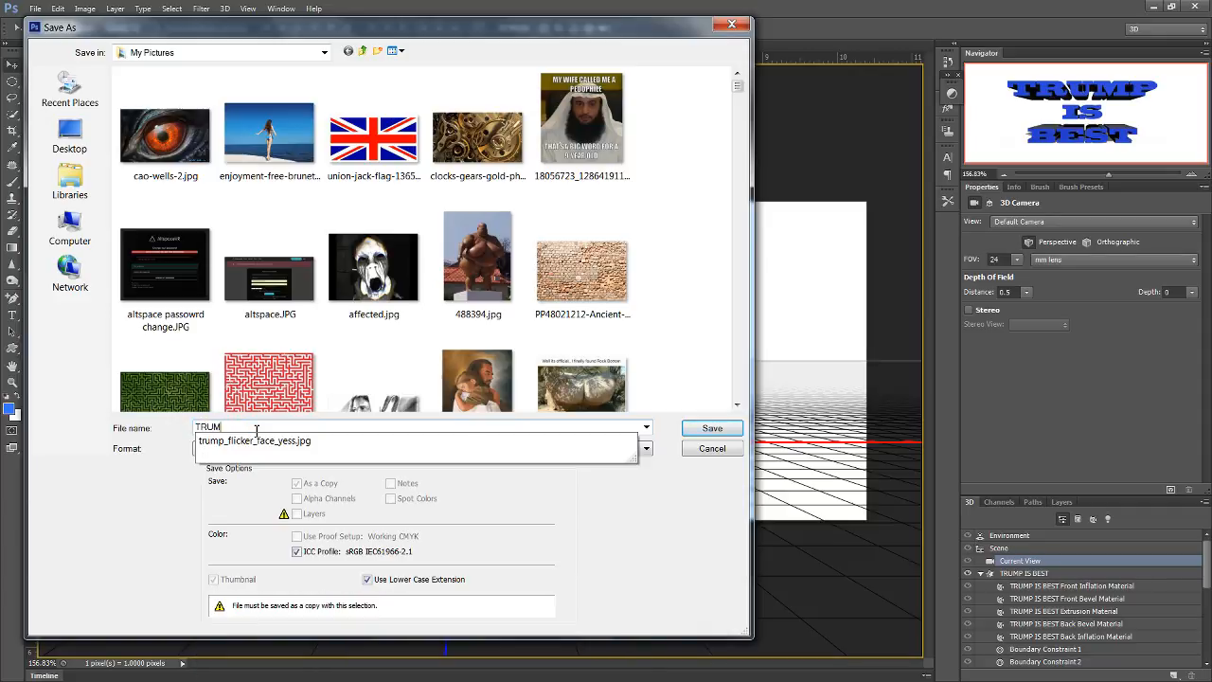
text(P IS BEST)
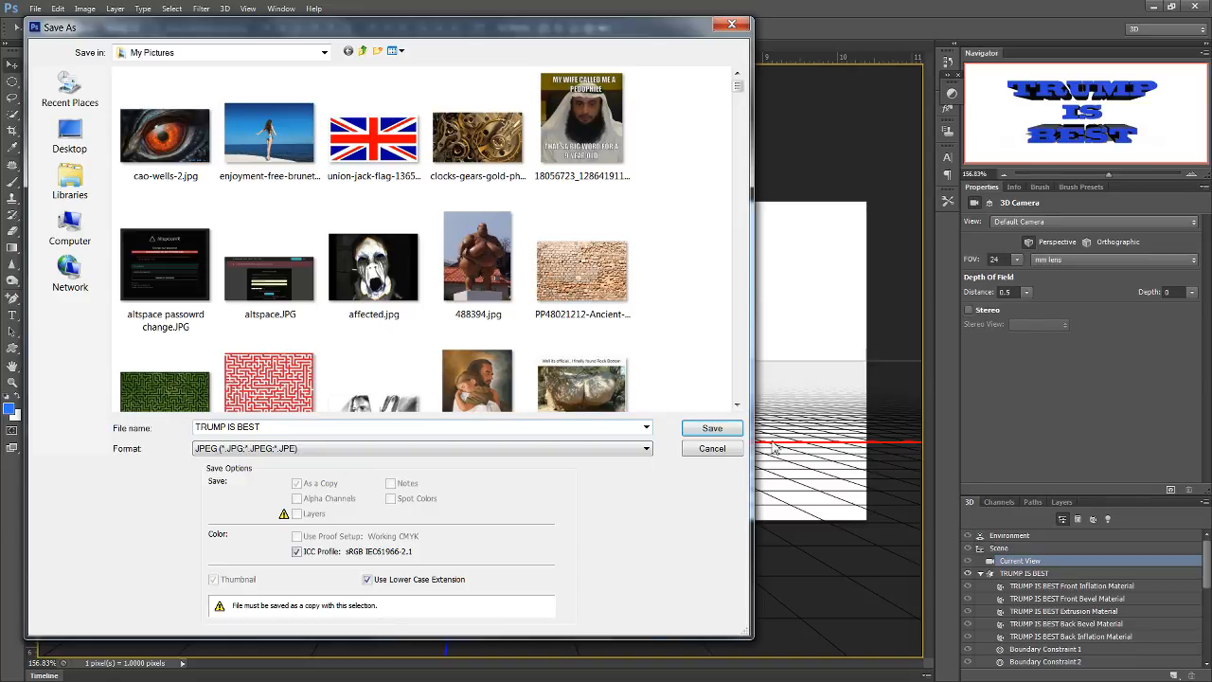
click(713, 430)
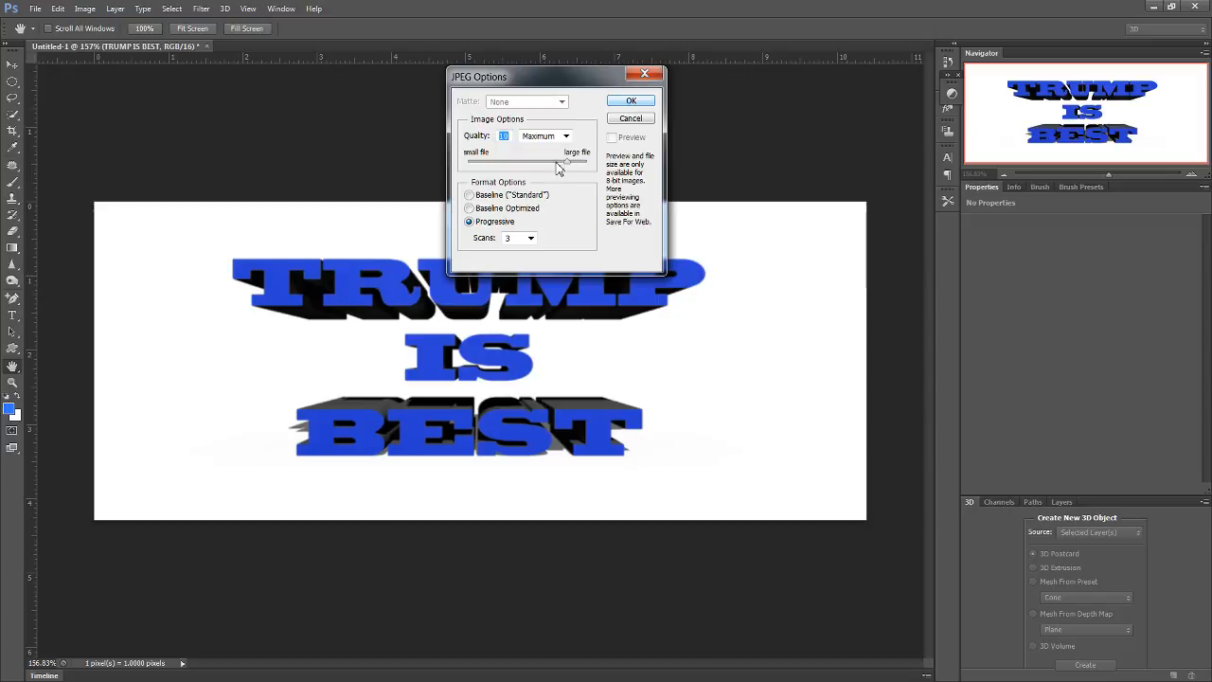
click(631, 101)
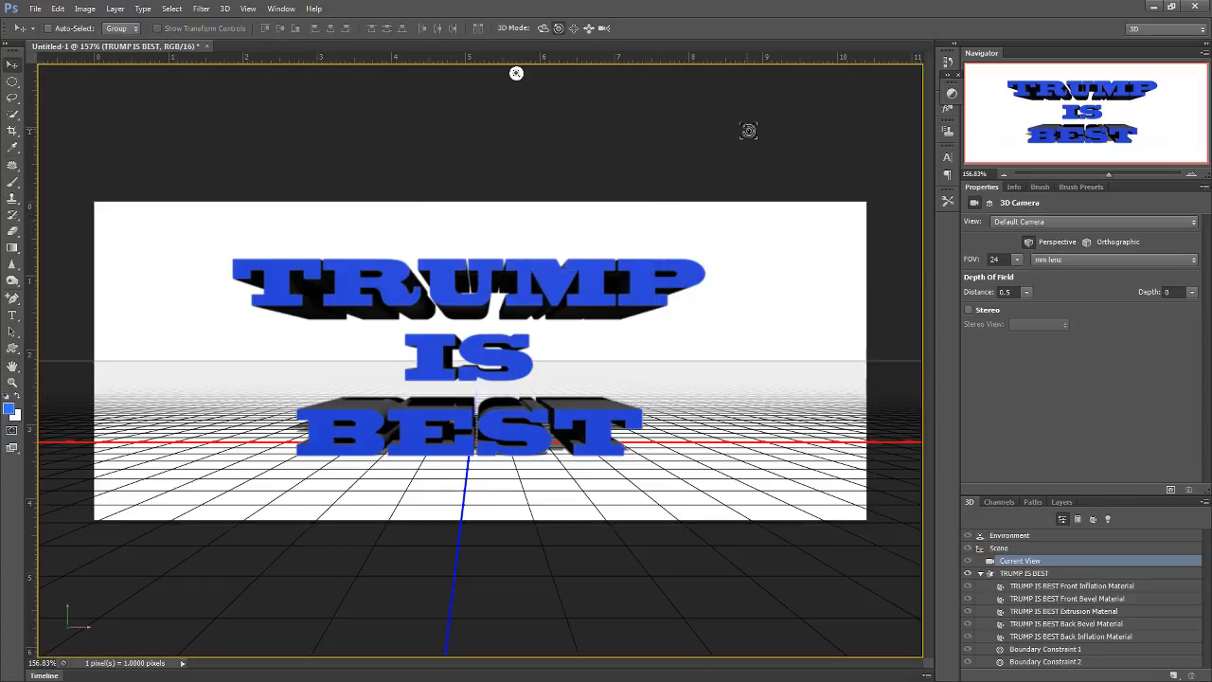
Switch to Maya and put the creature's body mesh into face selection mode
key(alt+Tab)
key(alt+Tab)
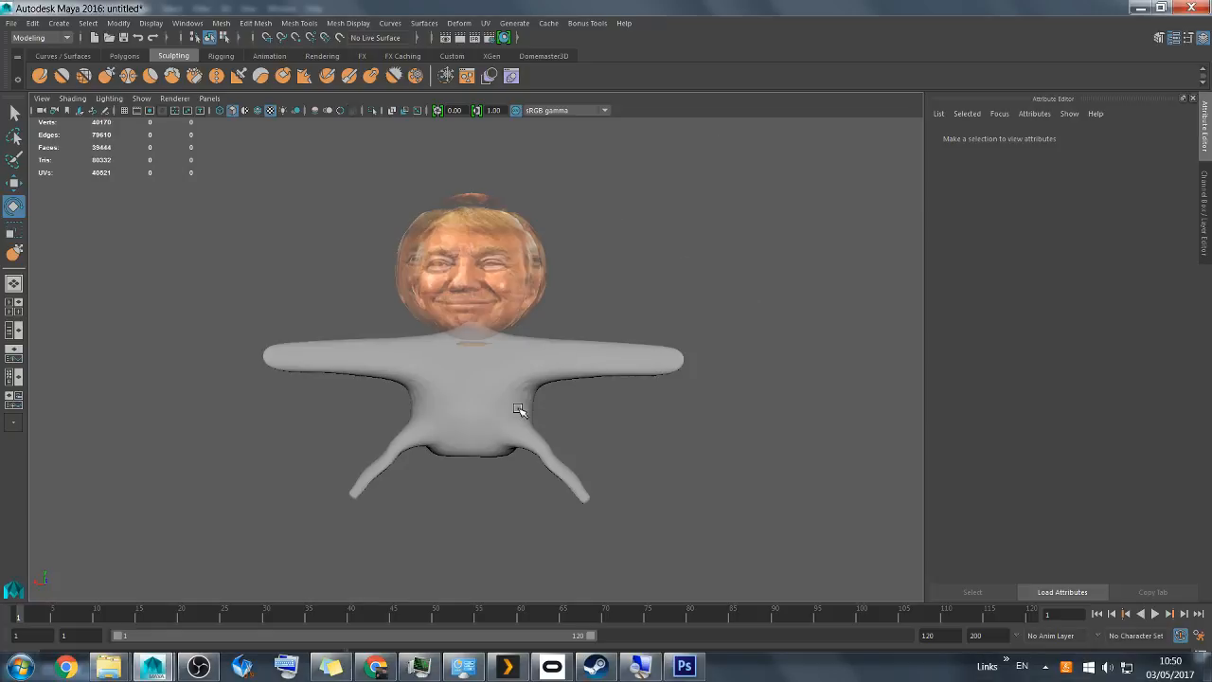
click(485, 391)
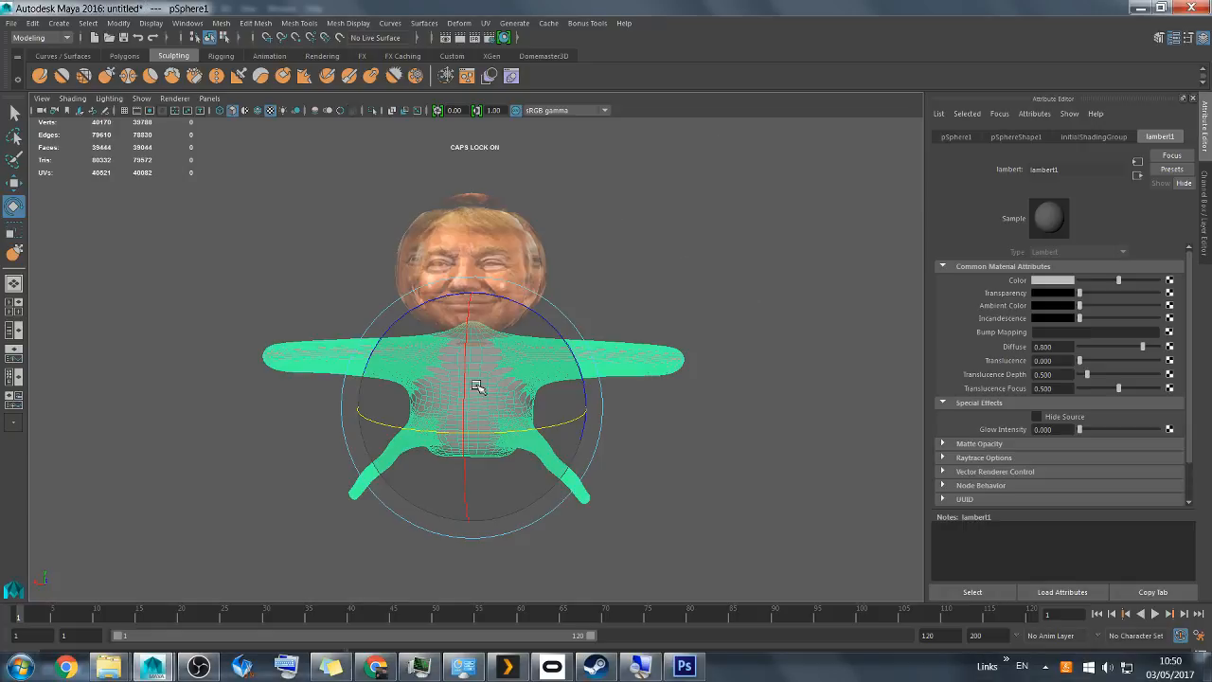
mouse_move(449, 379)
alt+mouse_down()
mouse_move(468, 381)
mouse_move(455, 386)
alt+mouse_up()
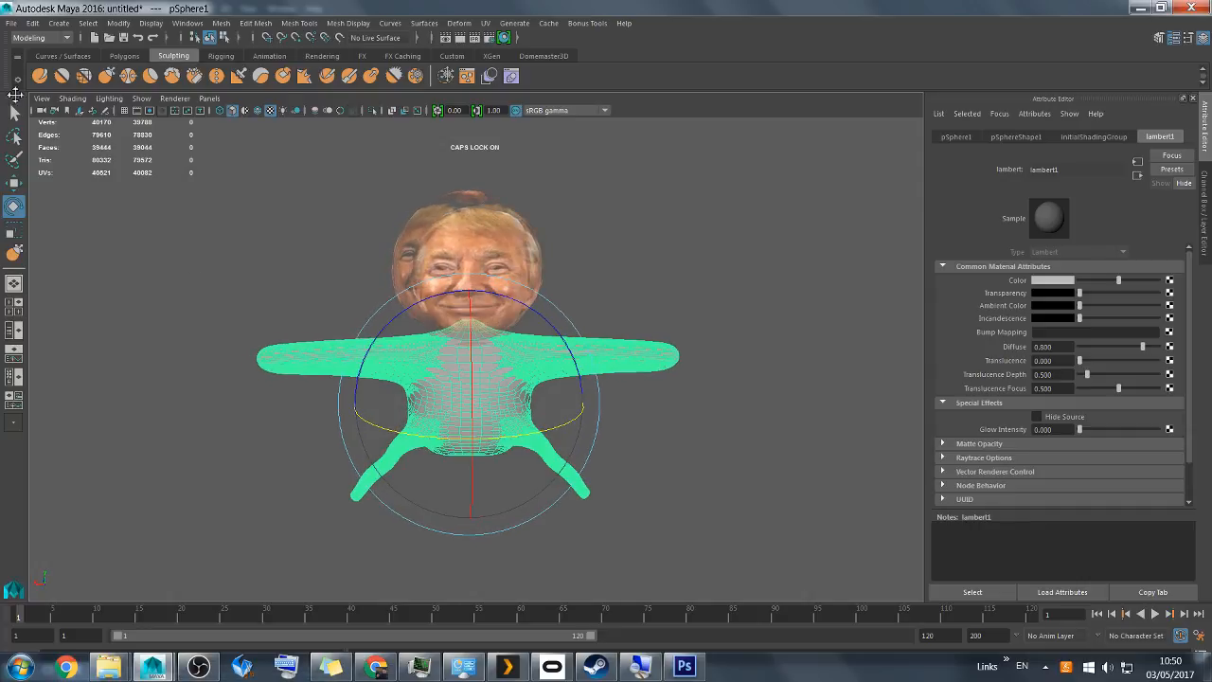
click(14, 113)
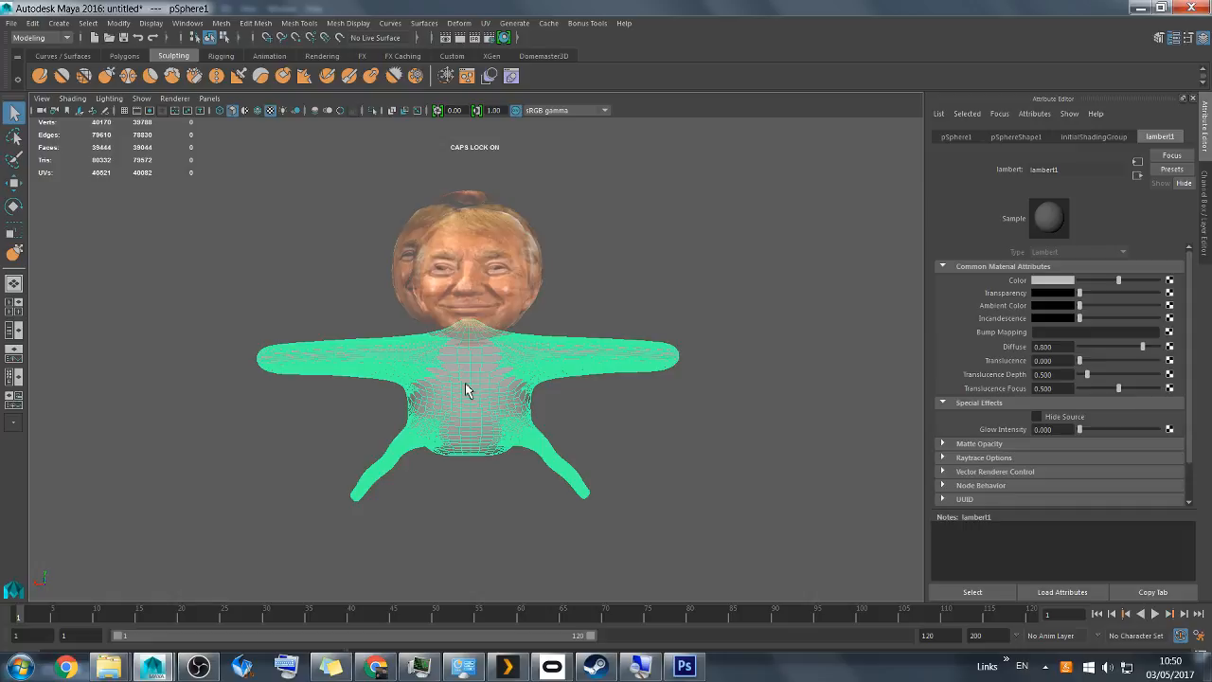
right_click(464, 317)
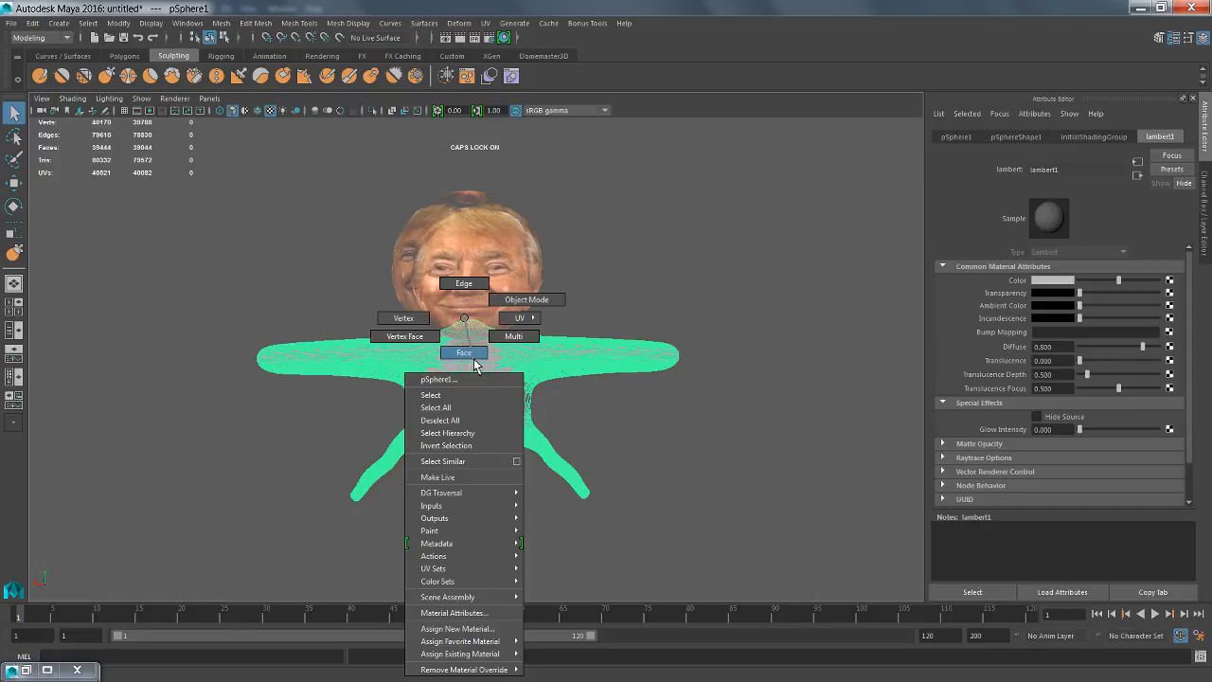
click(485, 358)
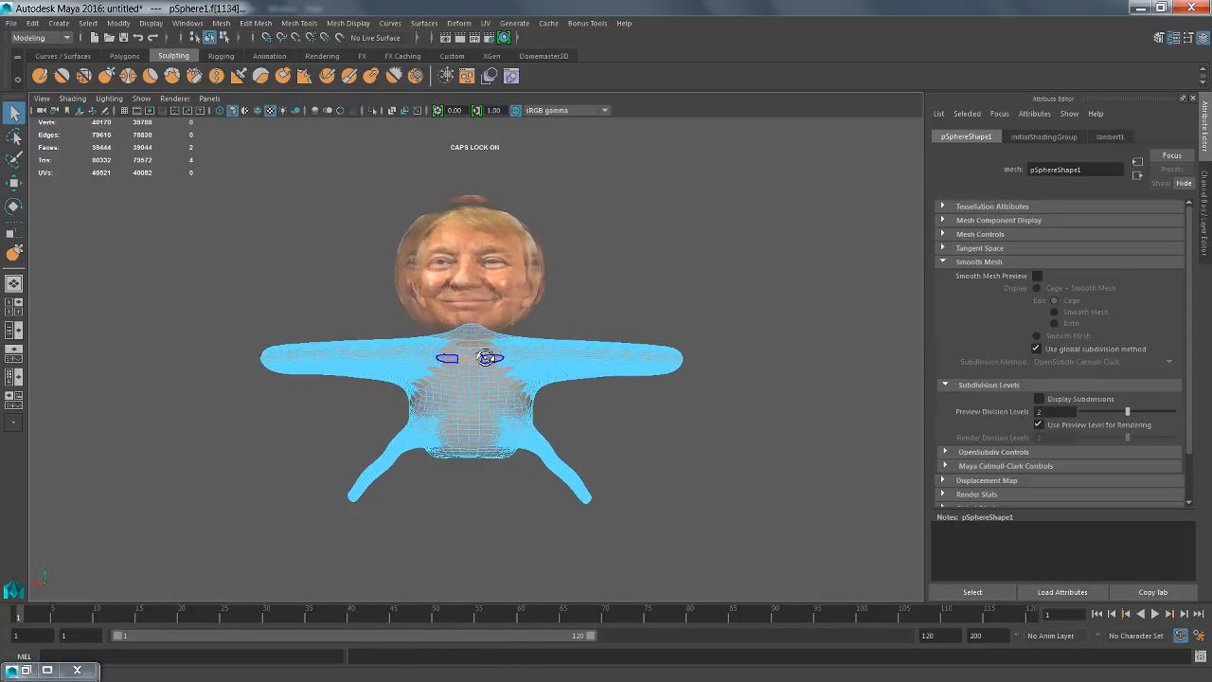
Select the faces around the torso, including the shoulders, and isolate them in the viewport
alt+drag(485, 358, 420, 349)
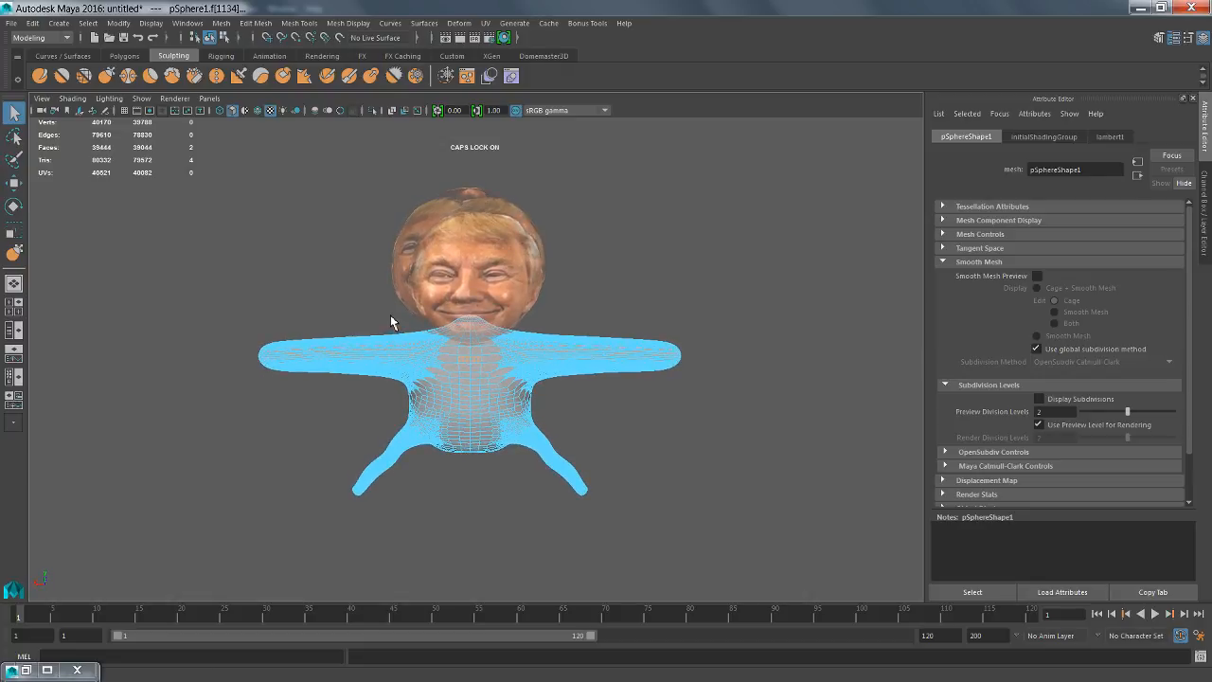
drag(389, 313, 547, 416)
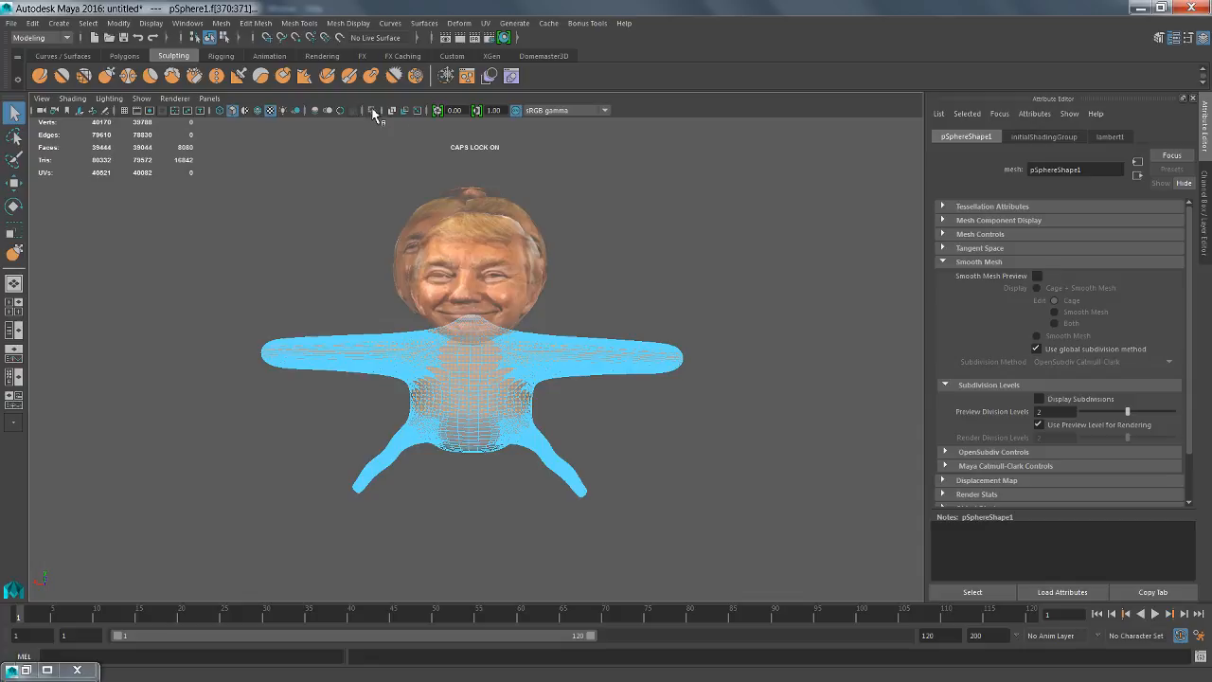
click(373, 111)
alt+drag(532, 208, 669, 184)
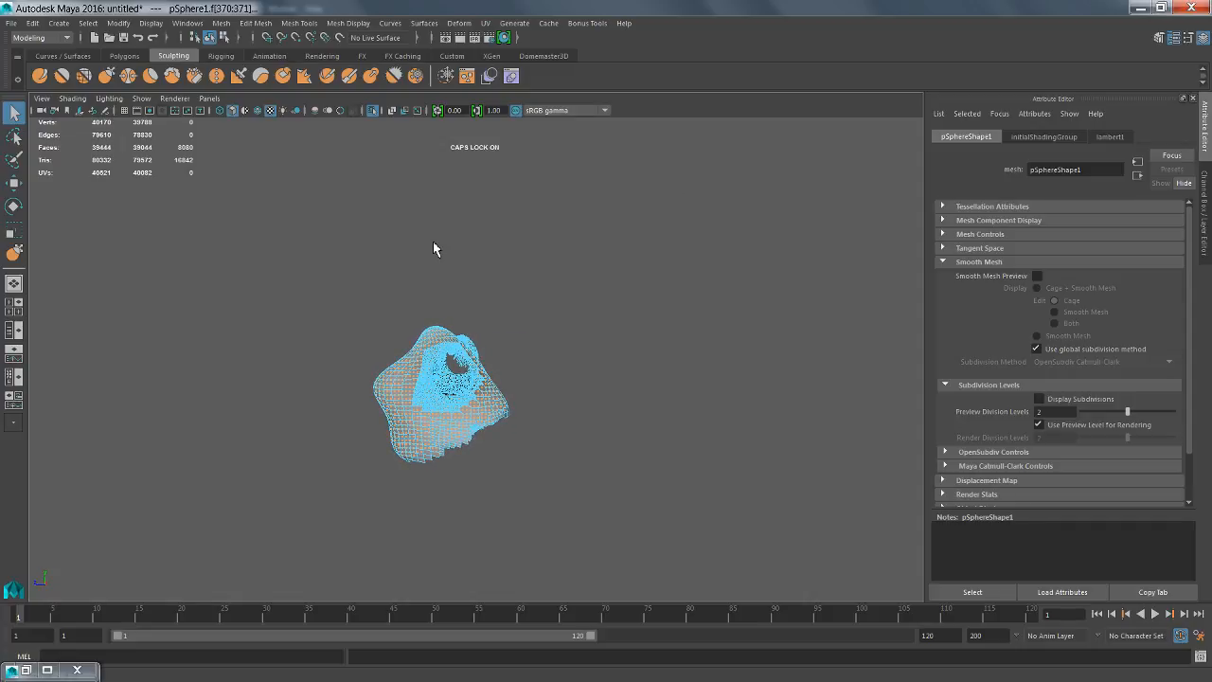
Remove the back half of the torso from the face selection and isolate the remaining front faces
drag(275, 294, 437, 511)
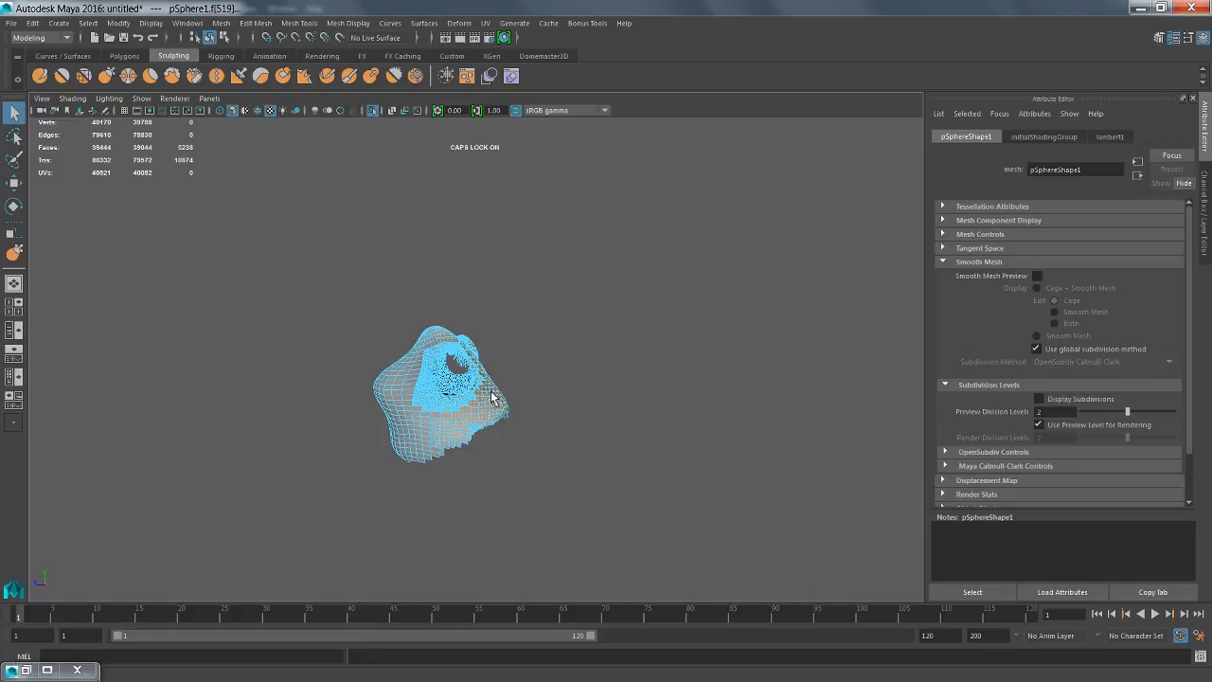
click(374, 111)
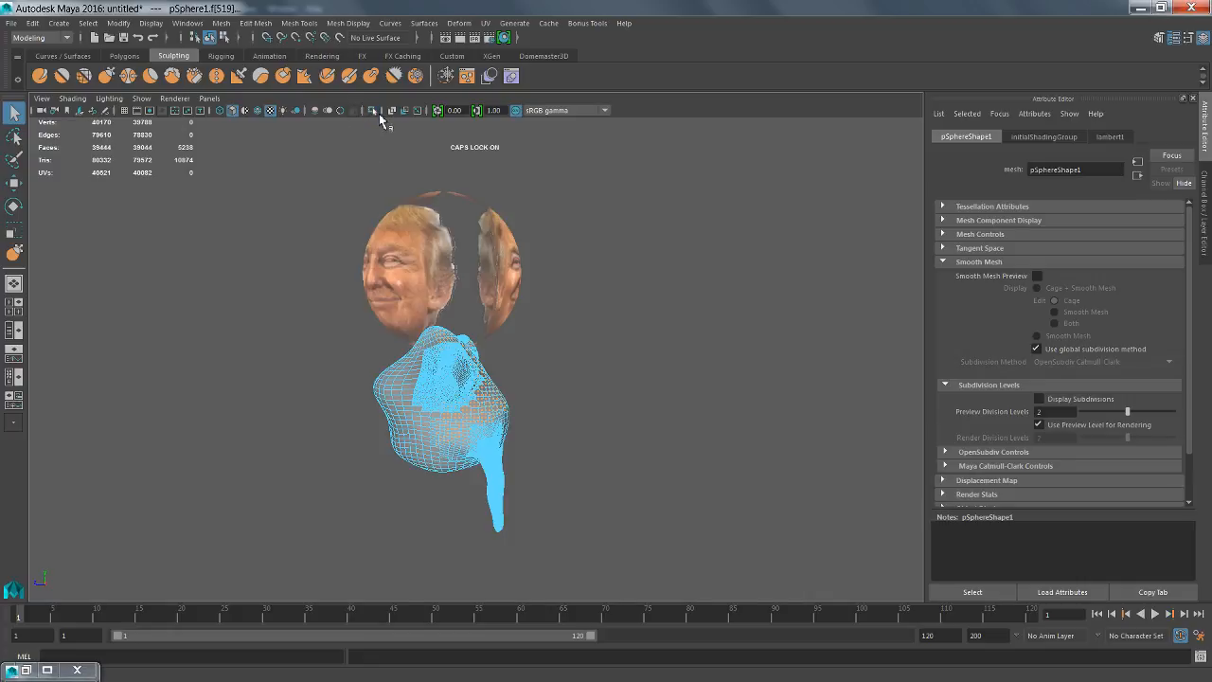
click(375, 110)
Deselect the outer arm faces on both sides of the torso and isolate the remaining selection again
alt+drag(606, 293, 473, 301)
drag(290, 298, 383, 422)
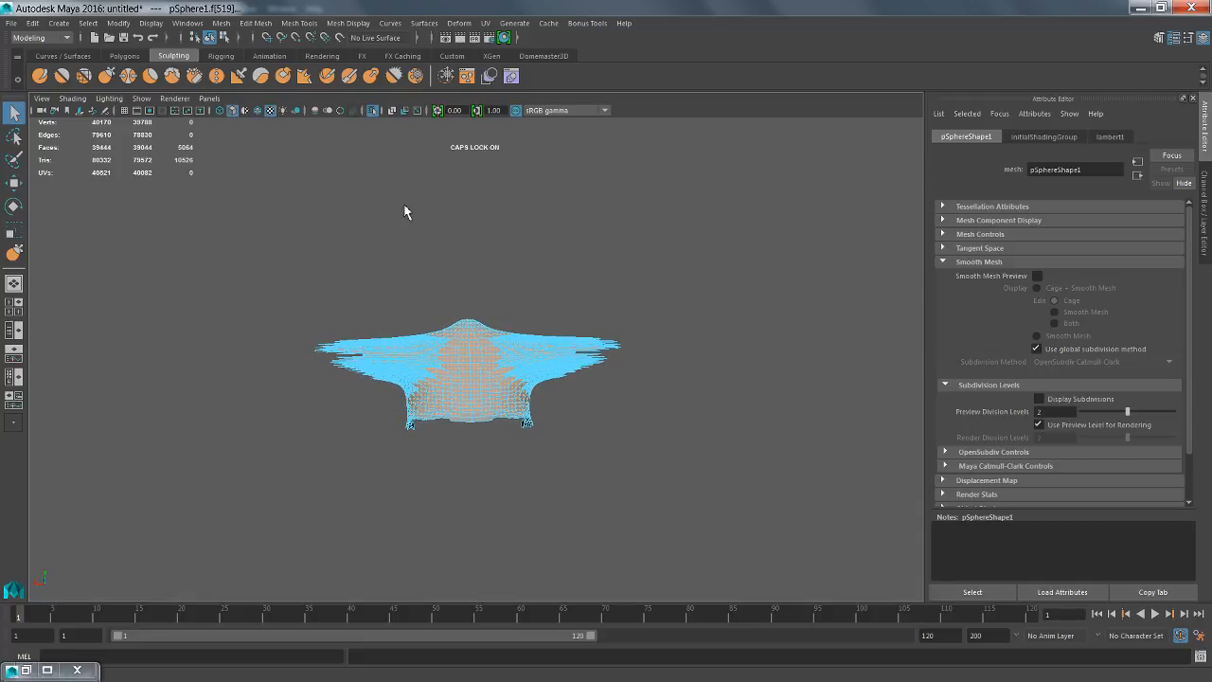
click(372, 111)
click(373, 111)
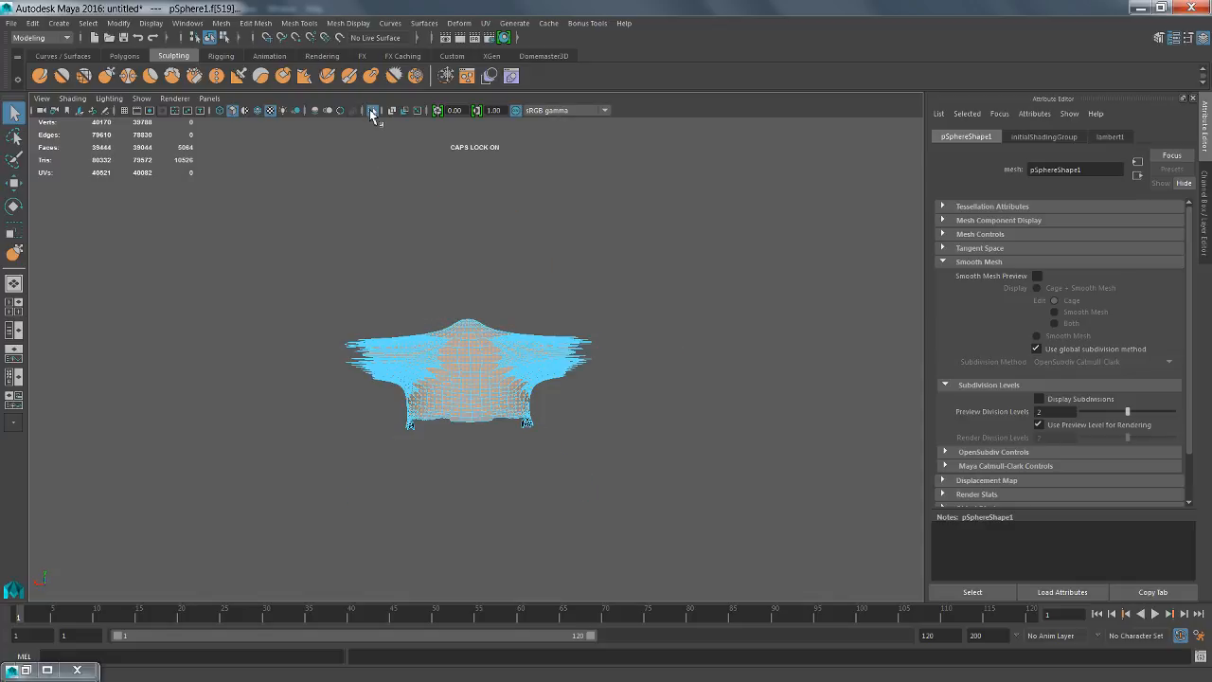
alt+drag(527, 416, 575, 362)
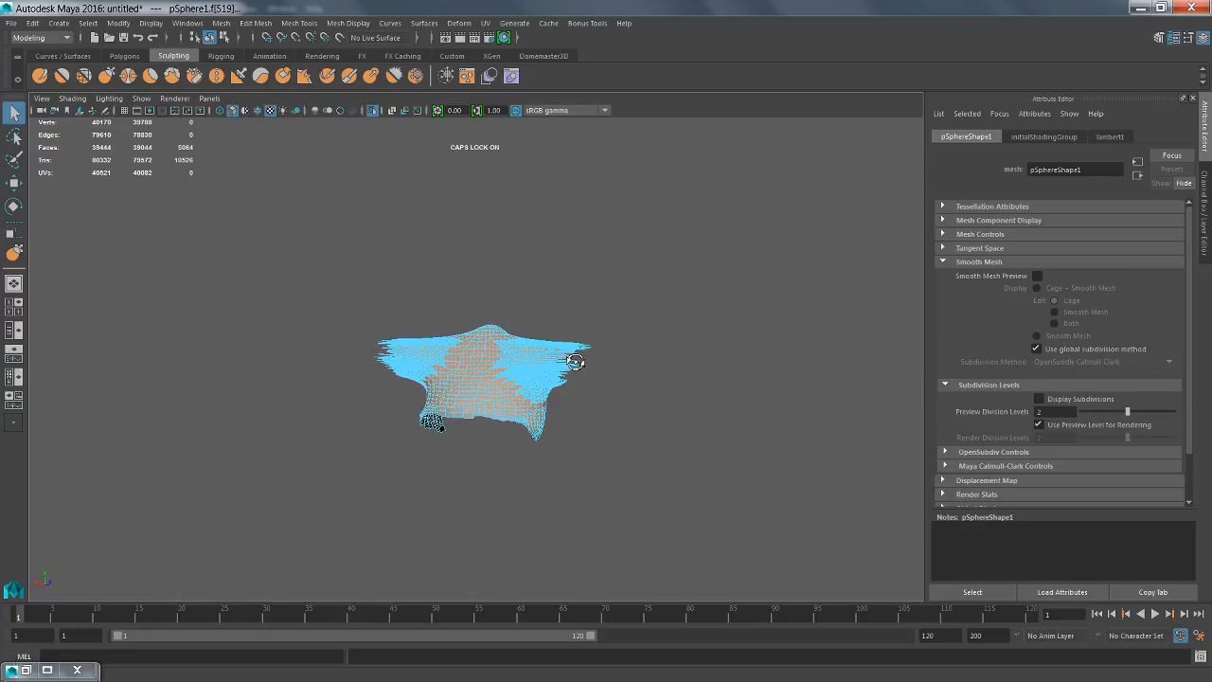
alt+drag(574, 362, 639, 375)
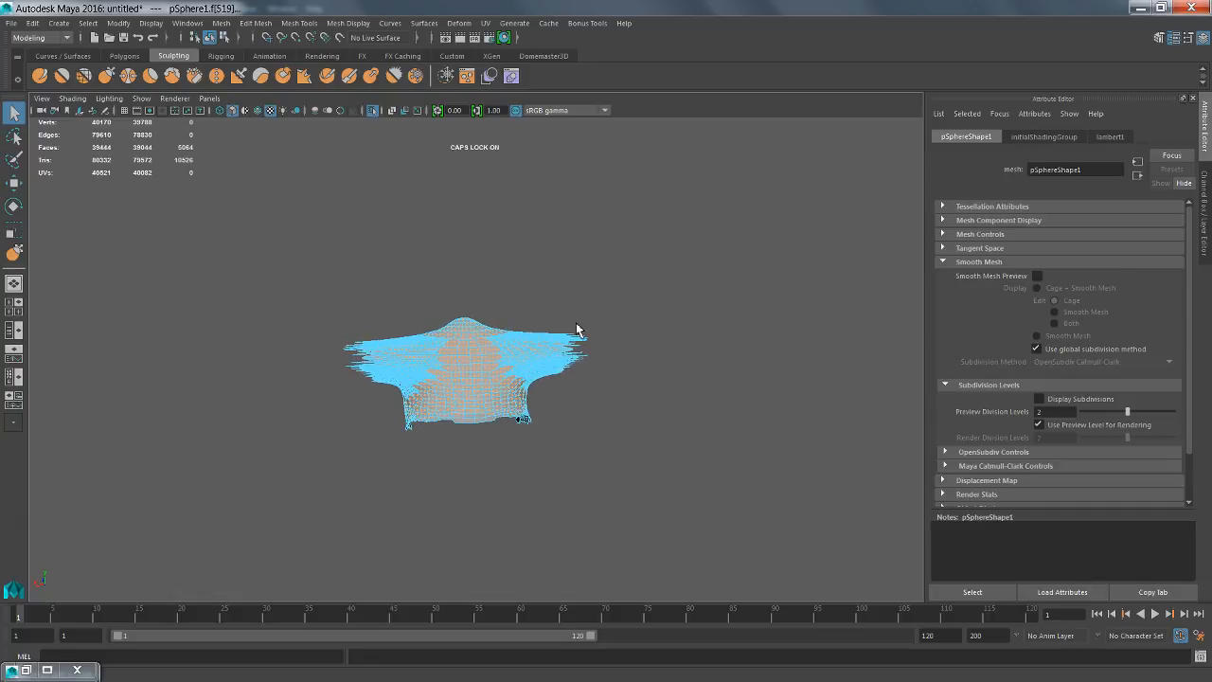
drag(543, 290, 623, 420)
click(371, 111)
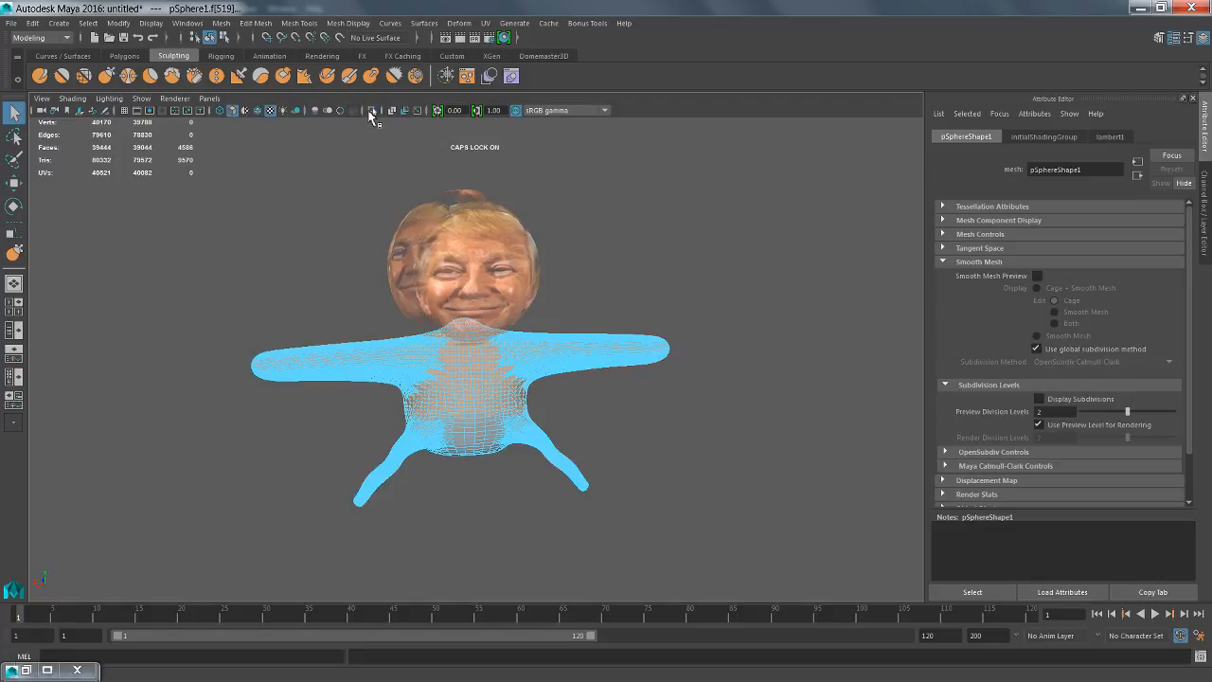
click(371, 111)
Deselect the stray faces along the rear edge and outer arm of the torso front, and refresh the isolated selection
alt+drag(530, 303, 752, 303)
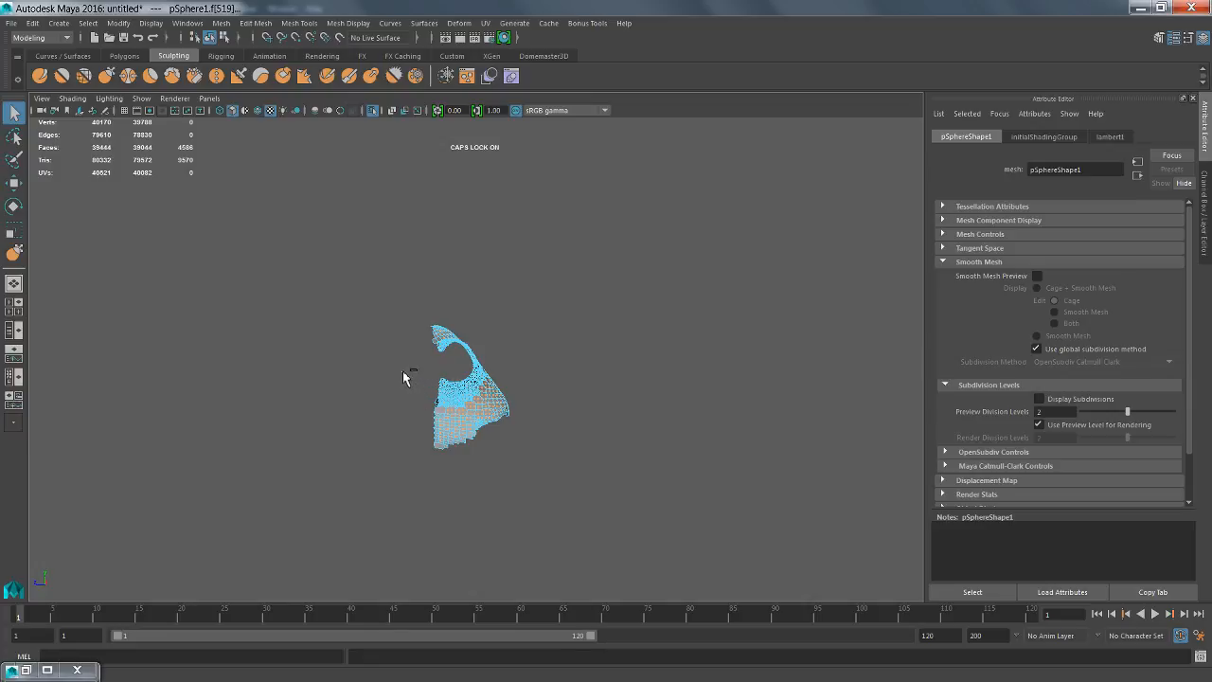
drag(403, 372, 465, 485)
alt+drag(542, 328, 537, 327)
drag(398, 308, 384, 364)
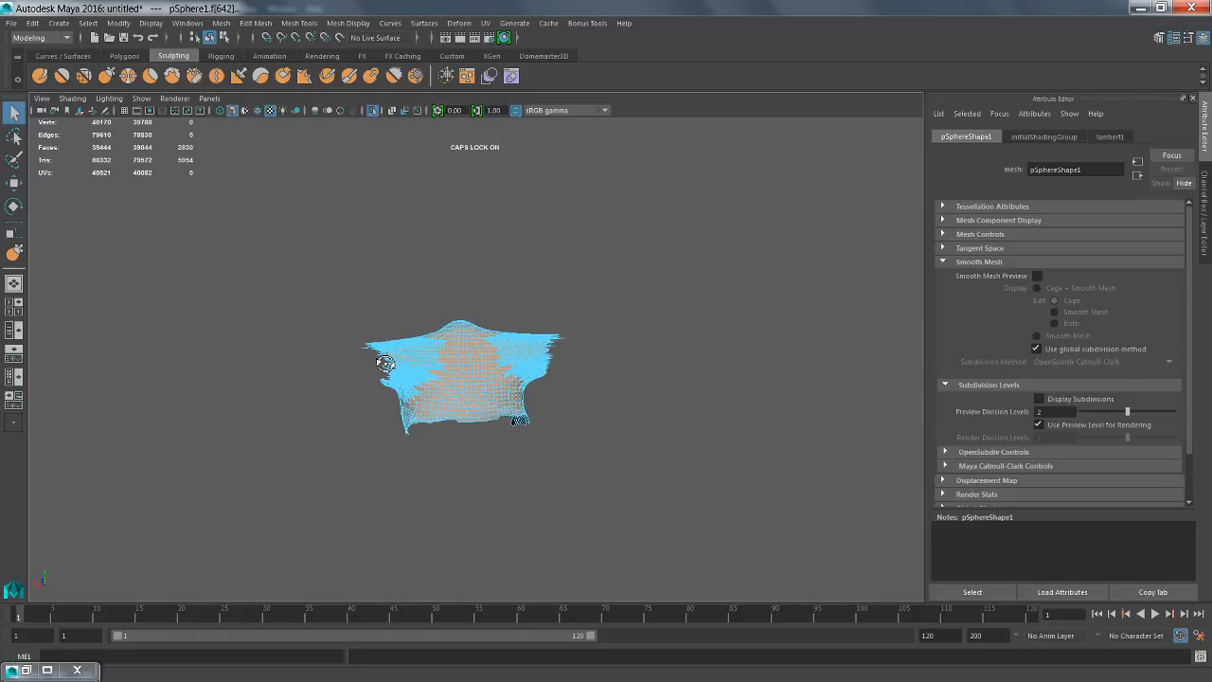
click(373, 111)
click(374, 111)
Face the torso straight from the front and project camera-based UVs onto the selected chest faces
alt+drag(558, 252, 620, 305)
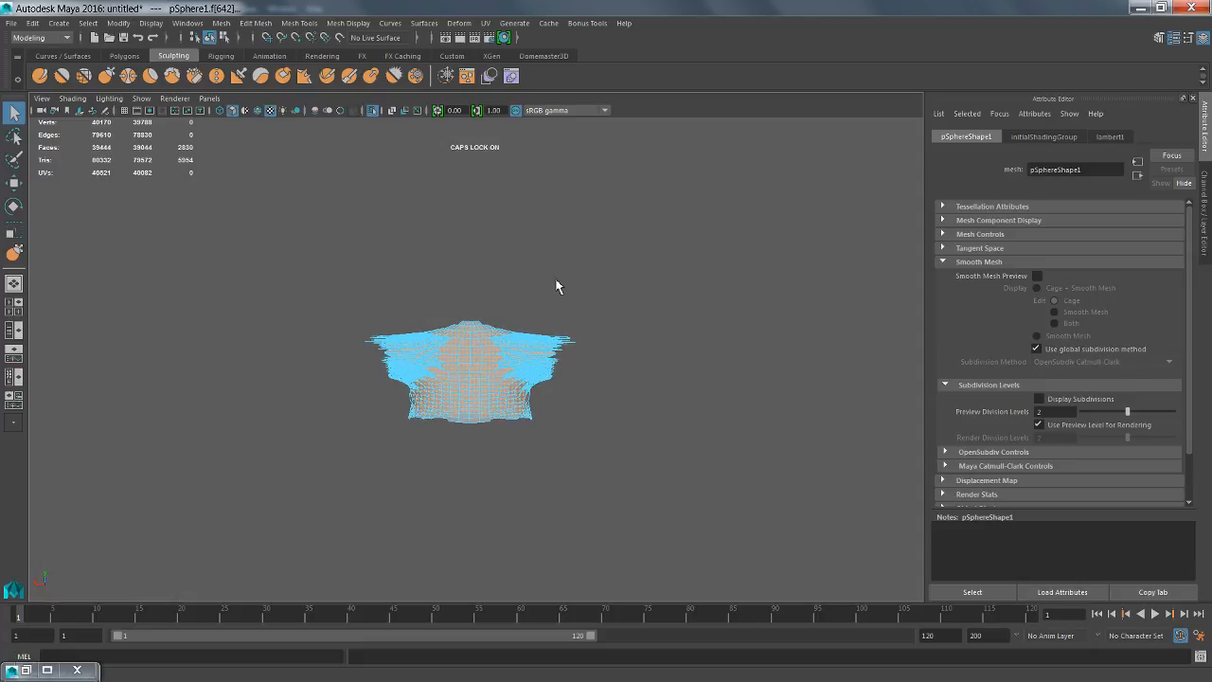
mouse_move(573, 398)
alt+mouse_down()
mouse_move(635, 360)
mouse_move(641, 398)
mouse_move(557, 394)
alt+mouse_up()
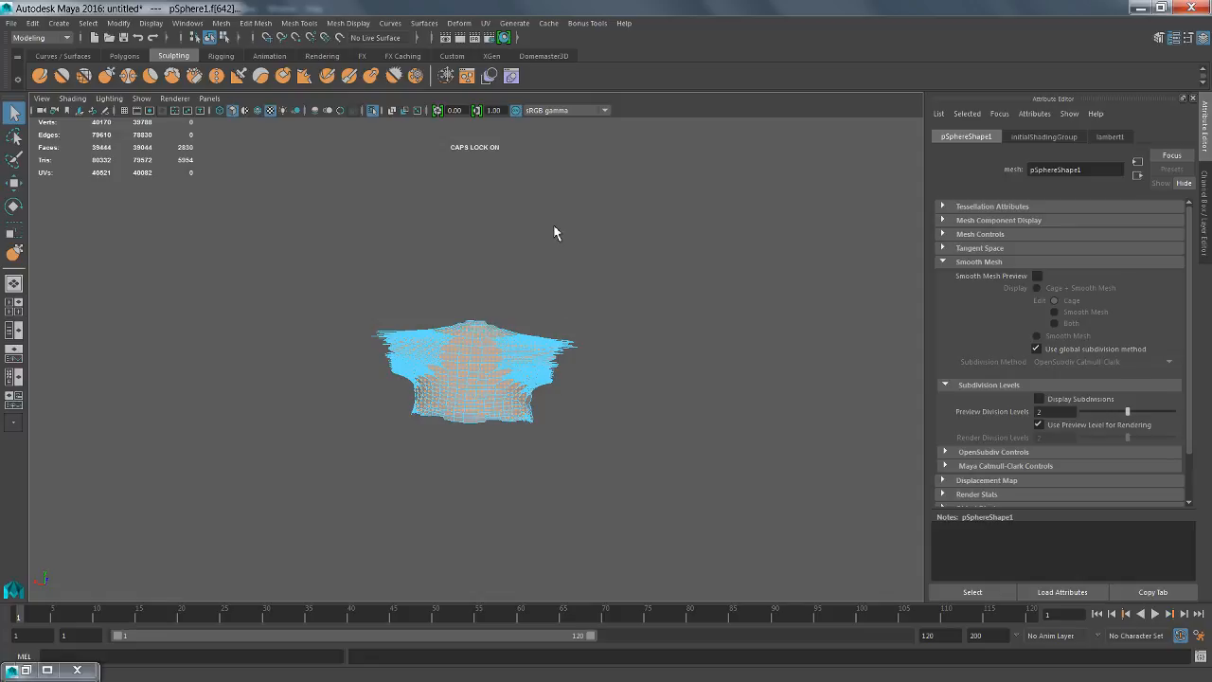
click(488, 25)
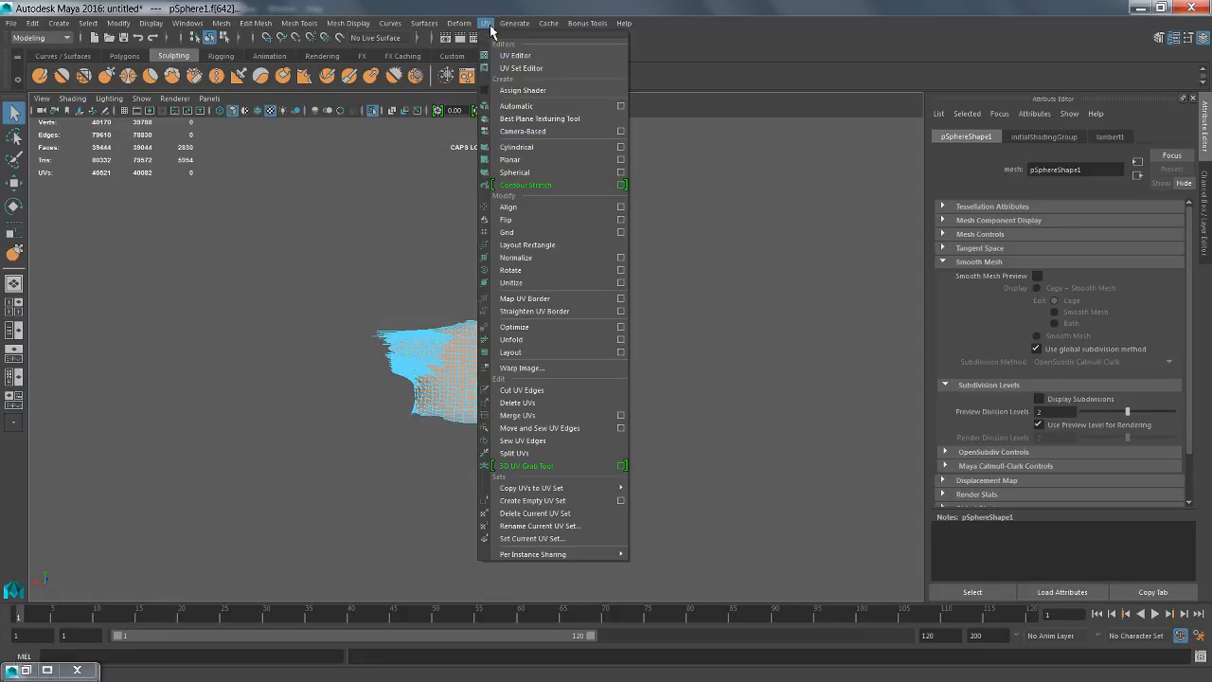
click(724, 28)
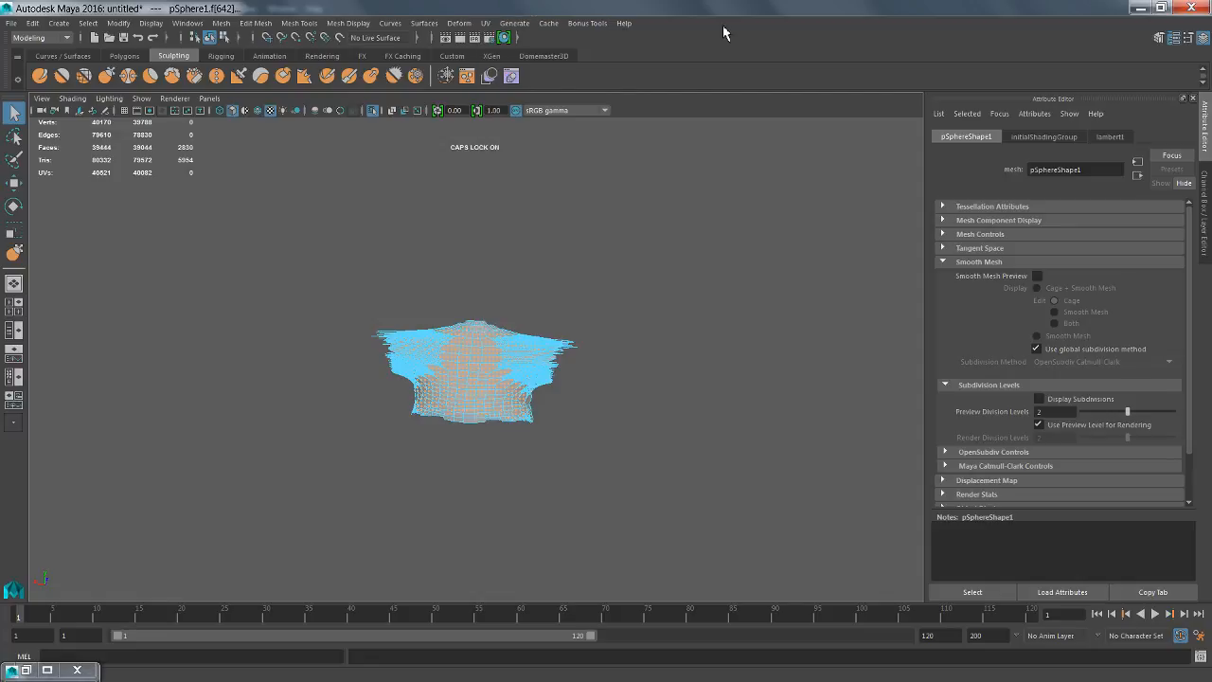
scroll(613, 190, up, 4)
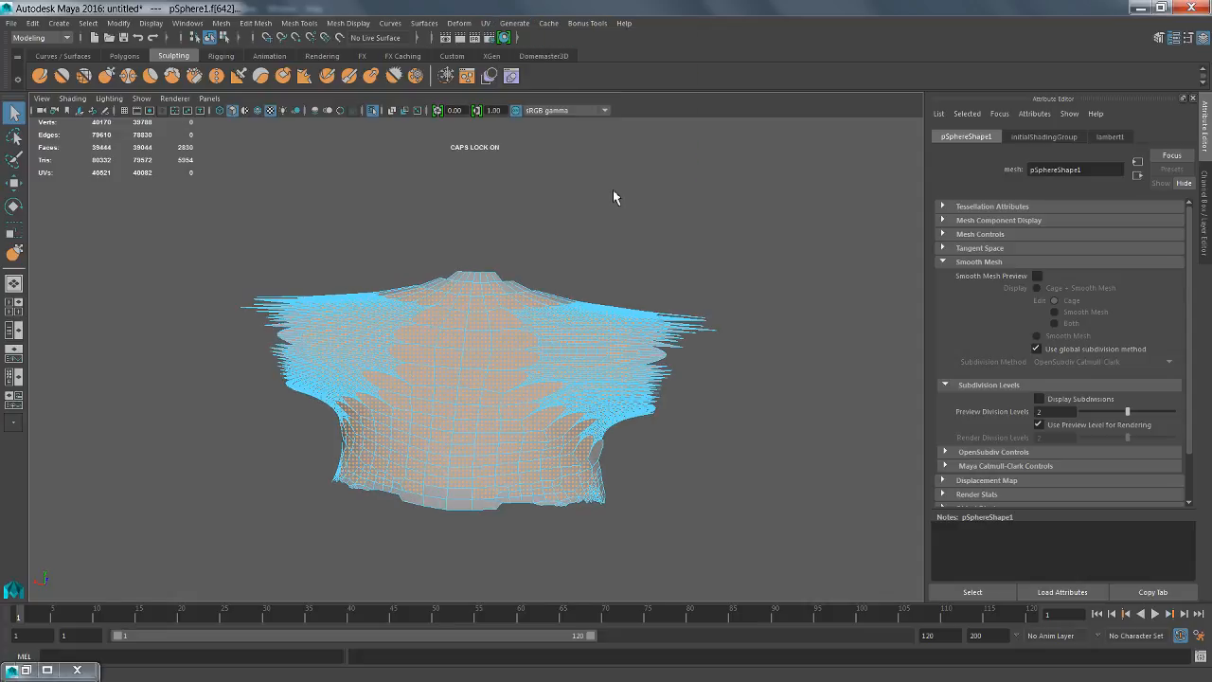
alt+drag(607, 192, 630, 184)
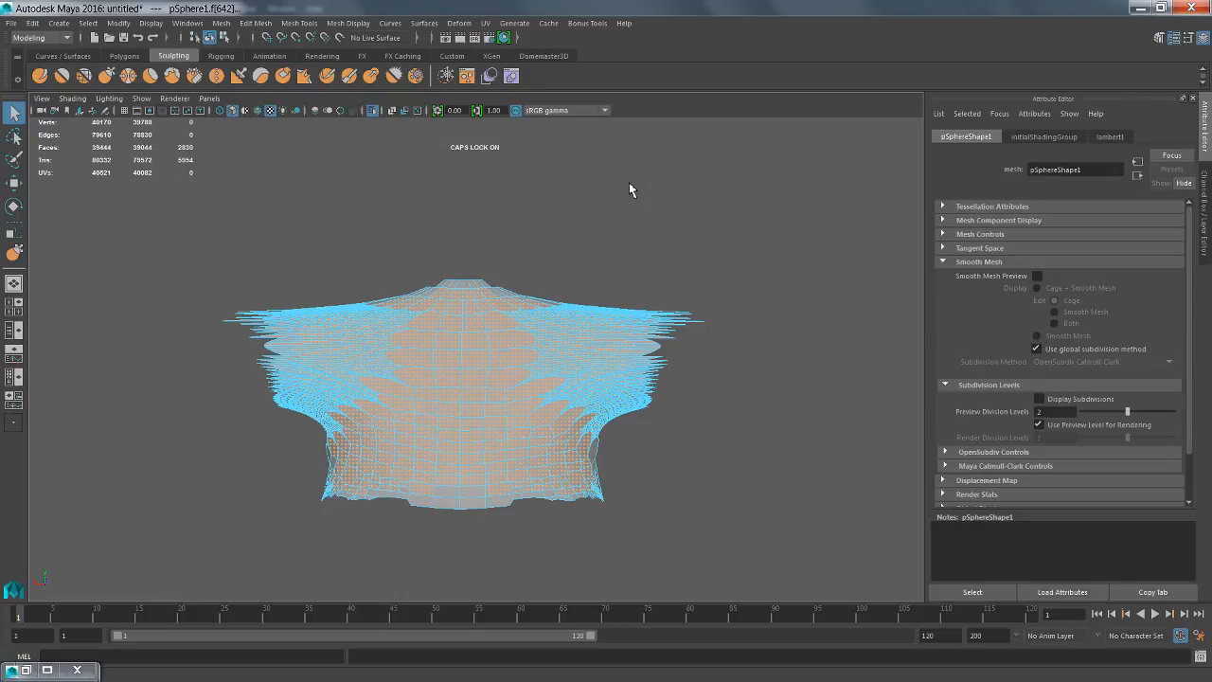
click(486, 23)
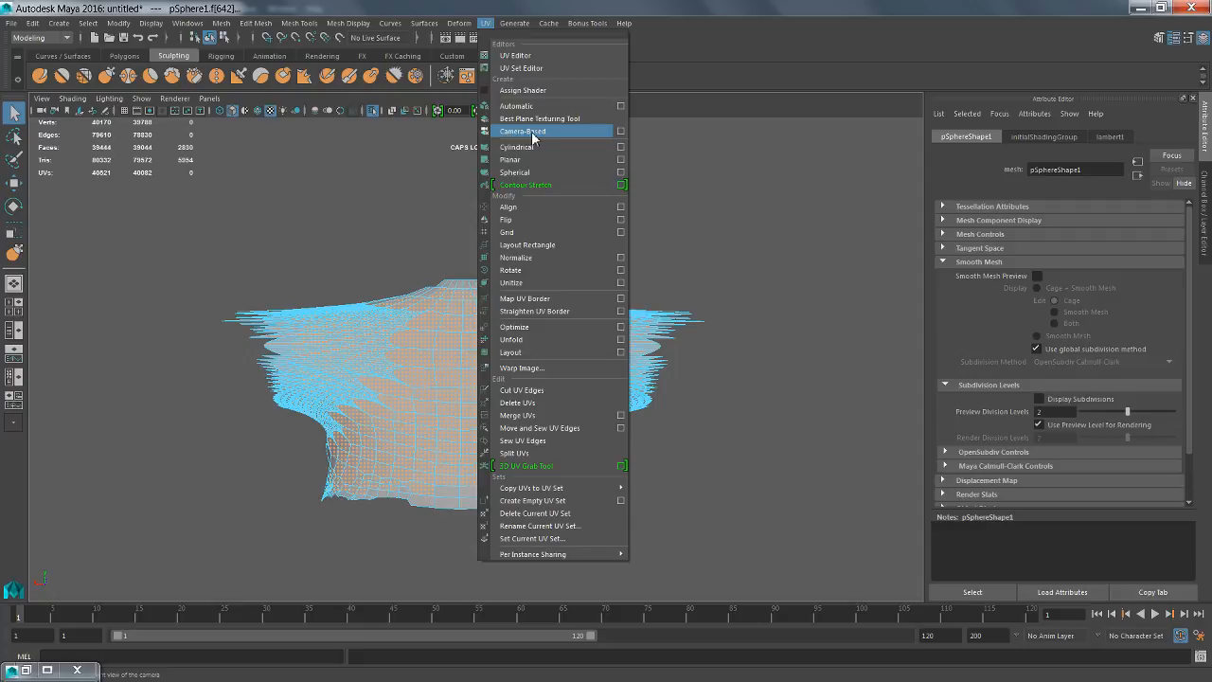
click(532, 131)
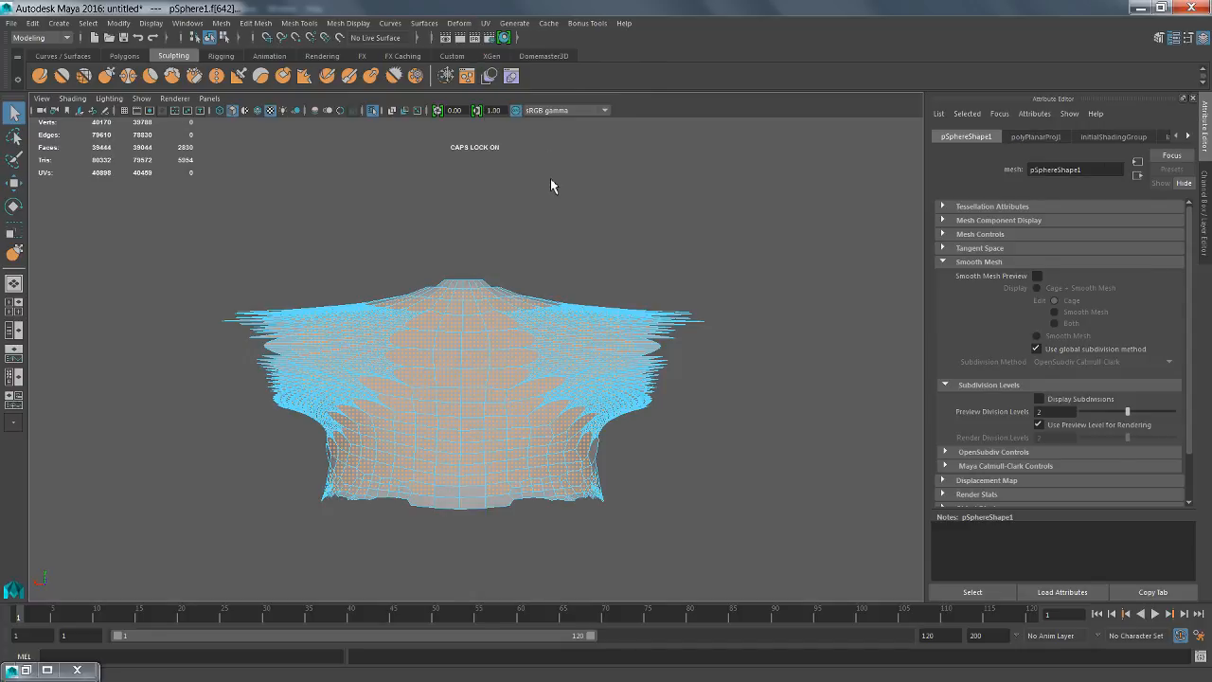
key(Caps_Lock)
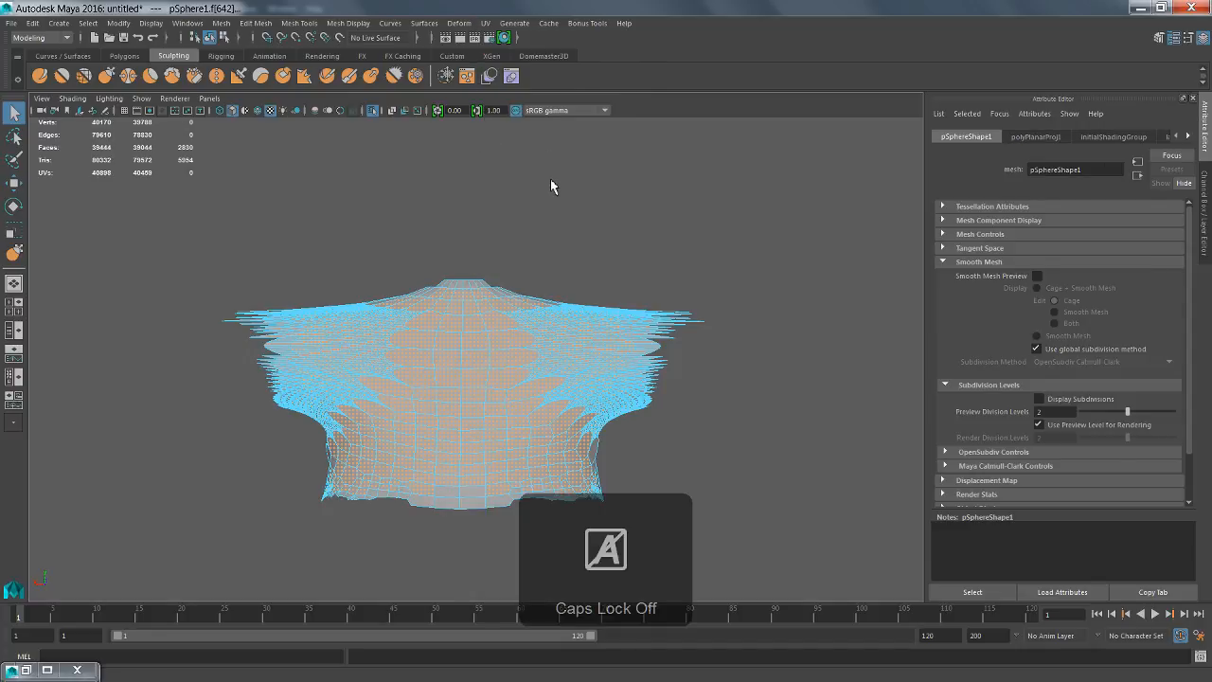
Open the UV Editor and frame the projected chest UVs within the full UV layout
click(485, 23)
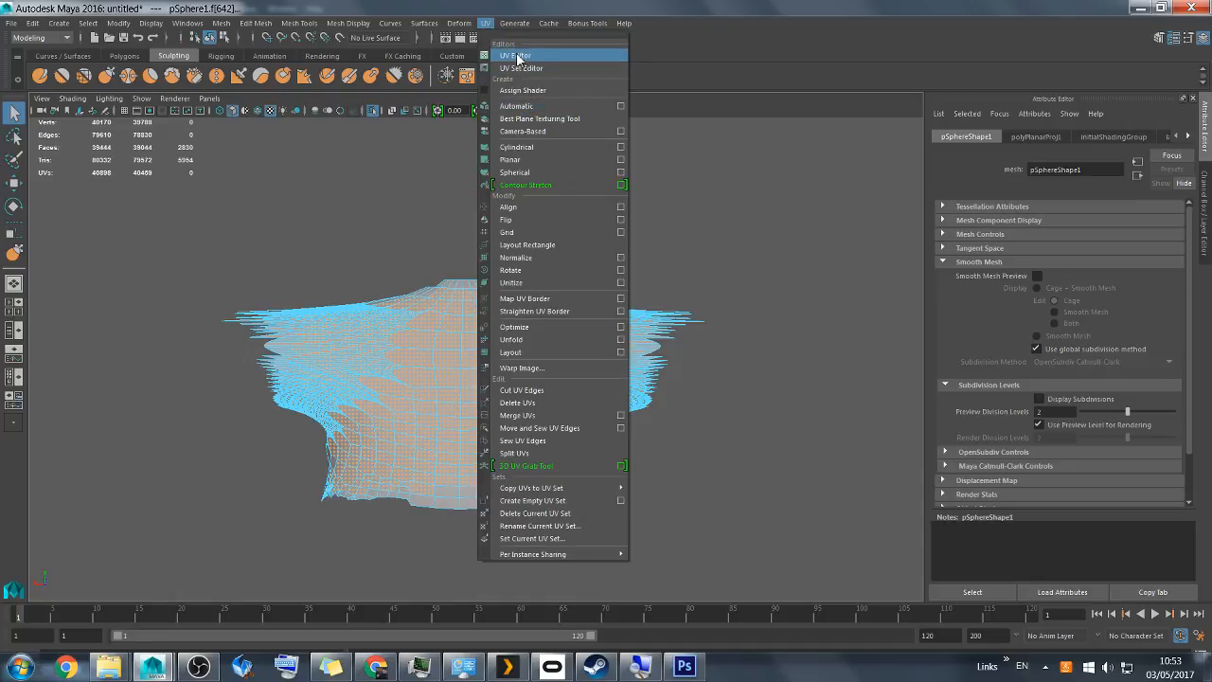
click(516, 55)
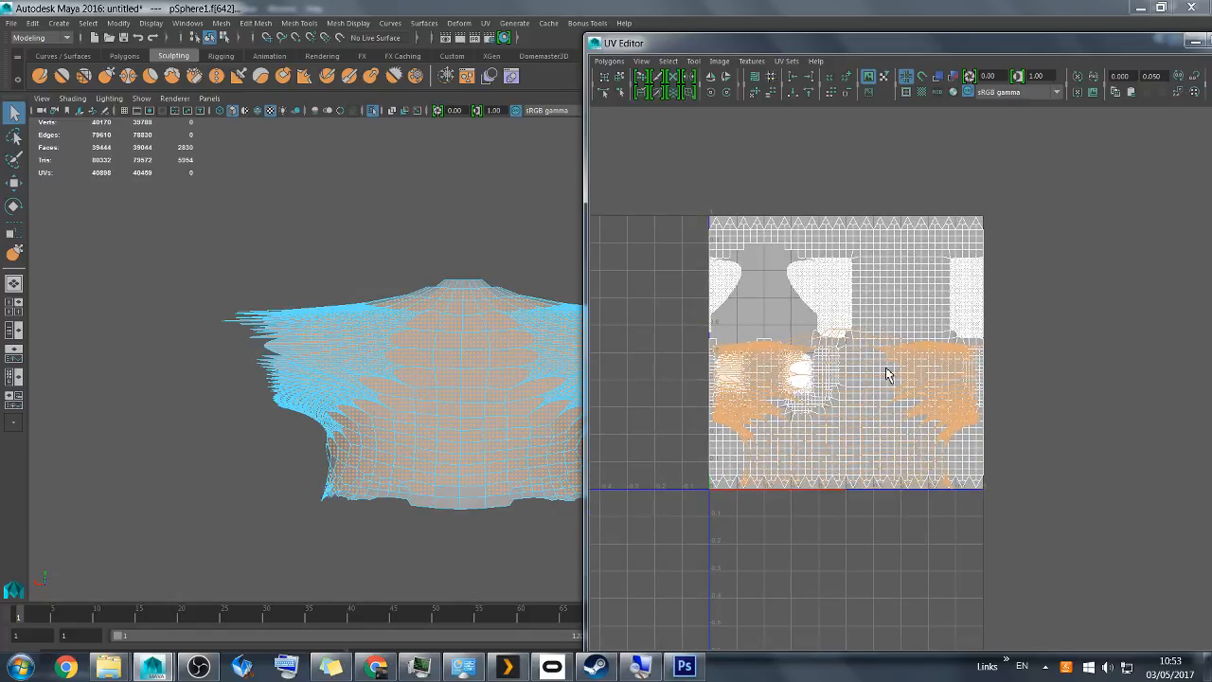
key(f)
scroll(887, 375, down, 3)
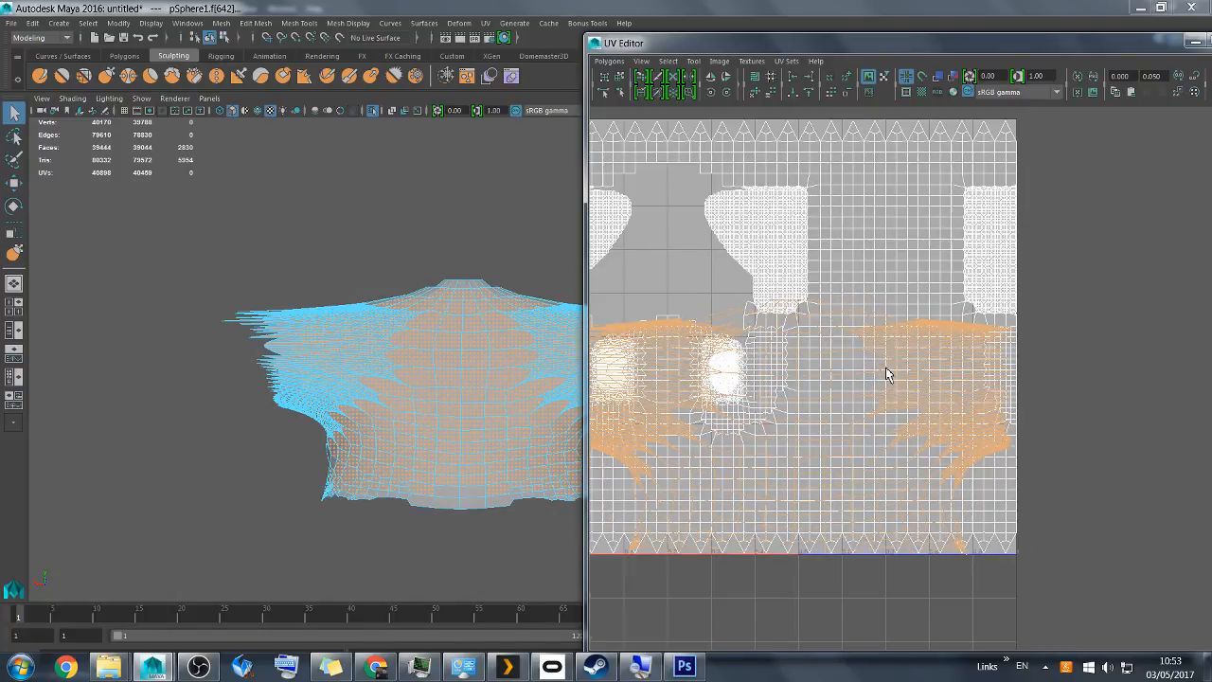
alt+middle_drag(834, 357, 892, 338)
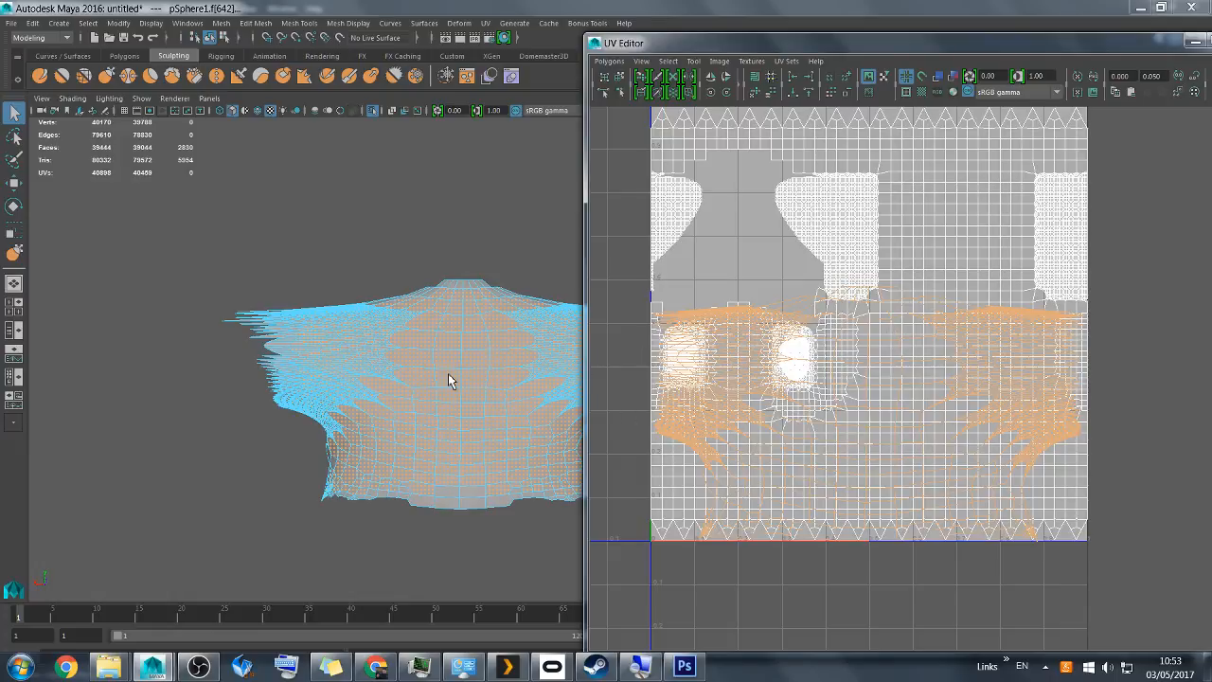
Try to move the projected chest UVs out of the 0–1 square into the lower-left quadrant, then undo both moves
mouse_move(447, 317)
right_down()
mouse_move(504, 325)
mouse_move(449, 319)
right_up()
click(449, 324)
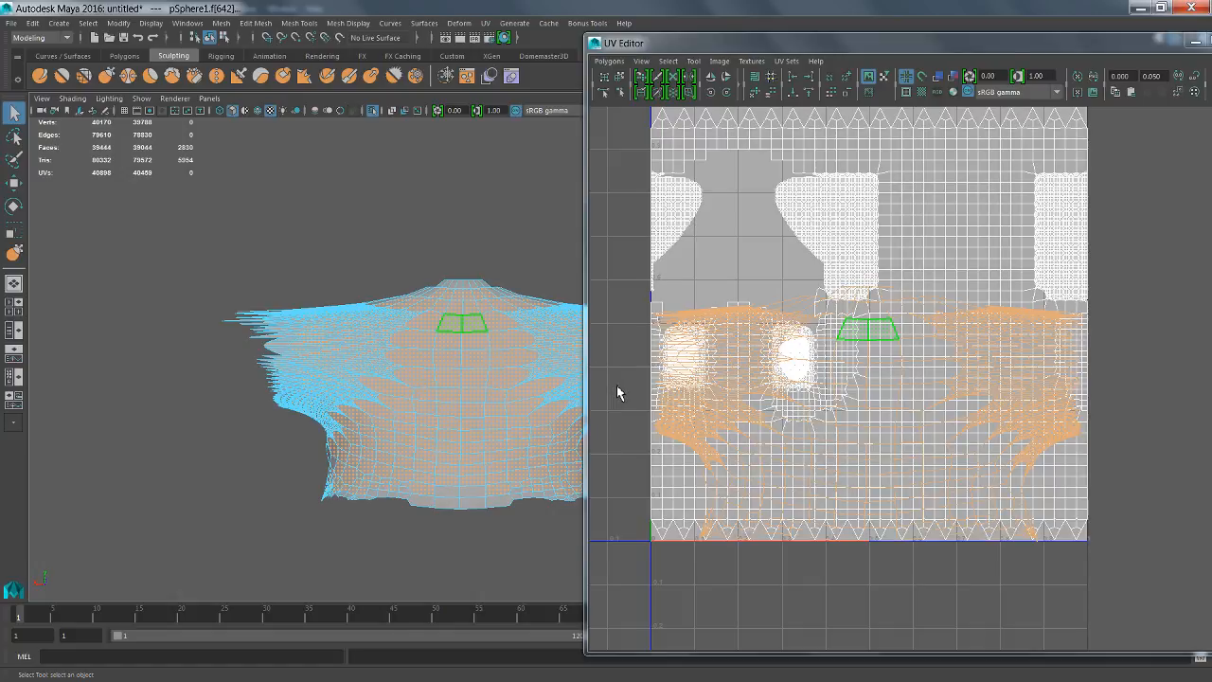
click(14, 184)
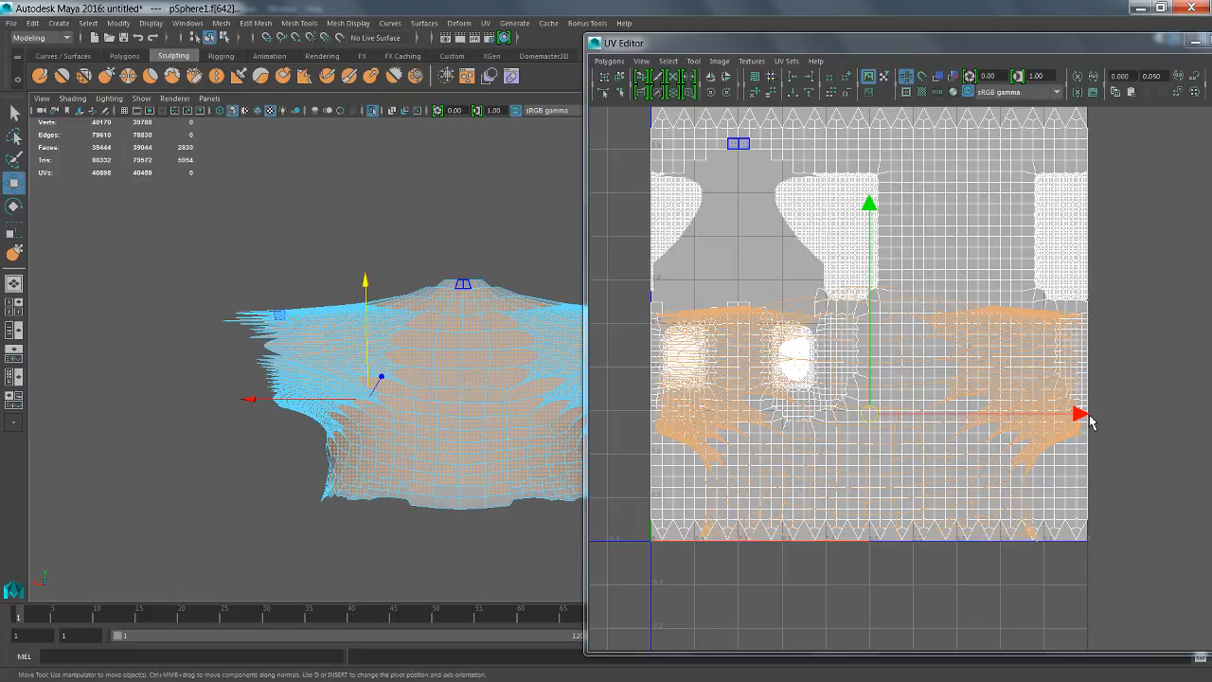
drag(1089, 422, 604, 369)
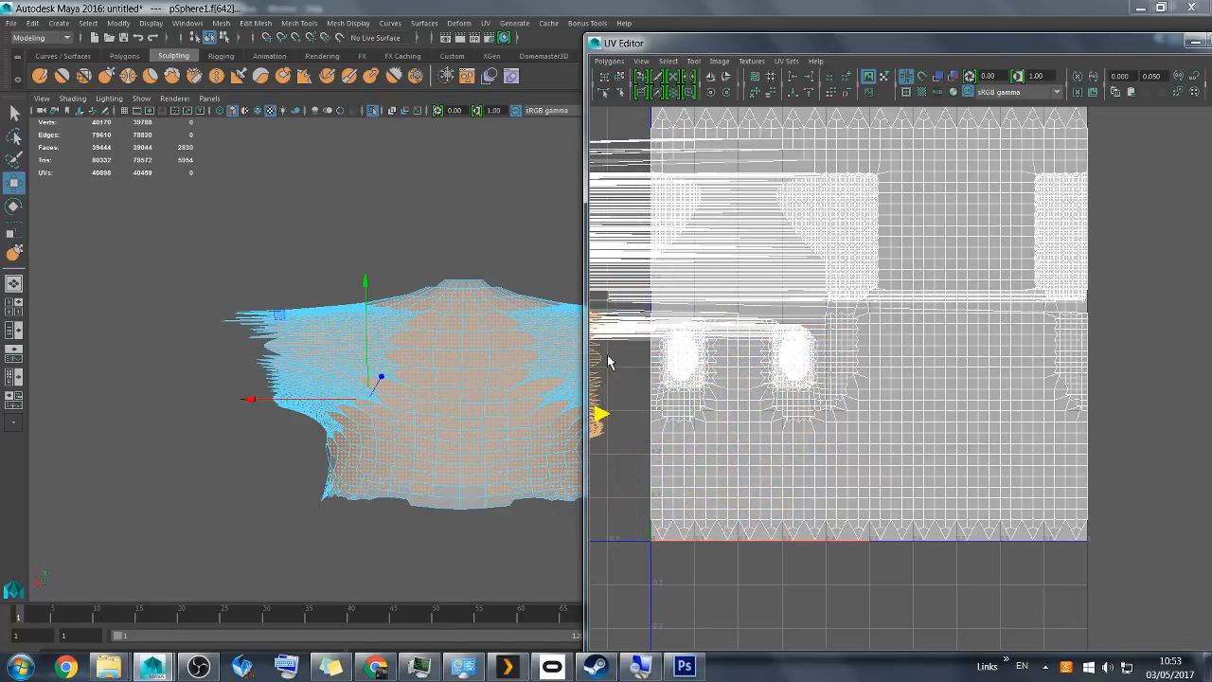
key(a)
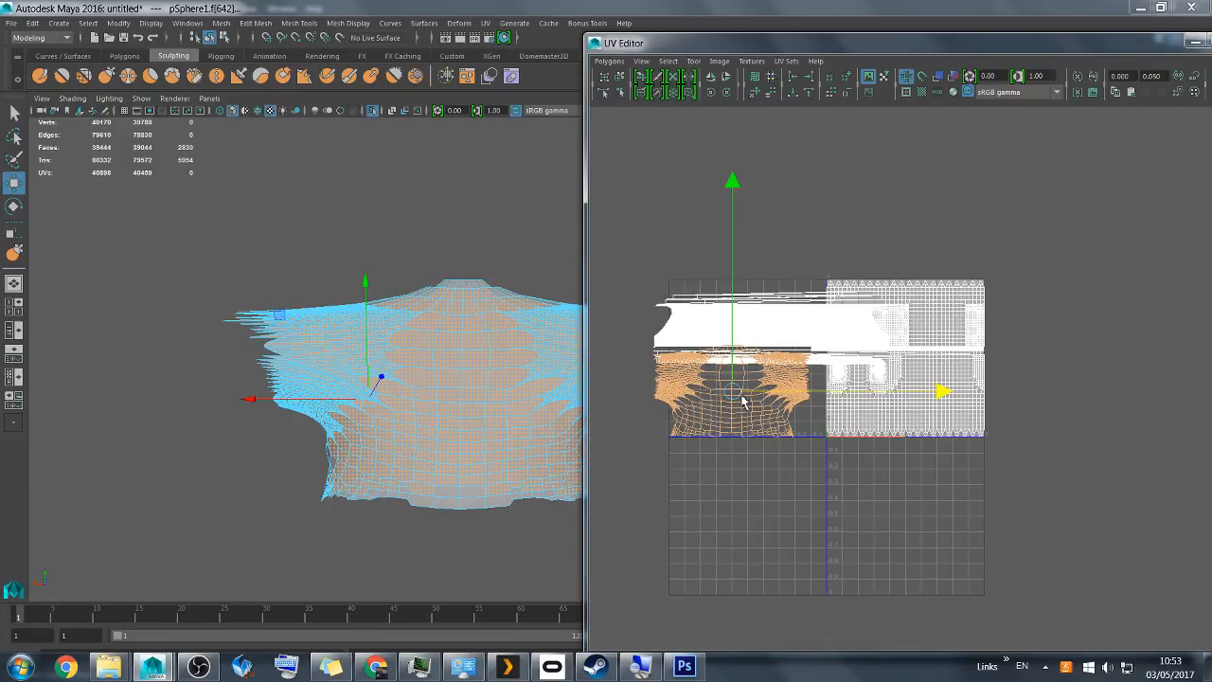
drag(739, 193, 763, 328)
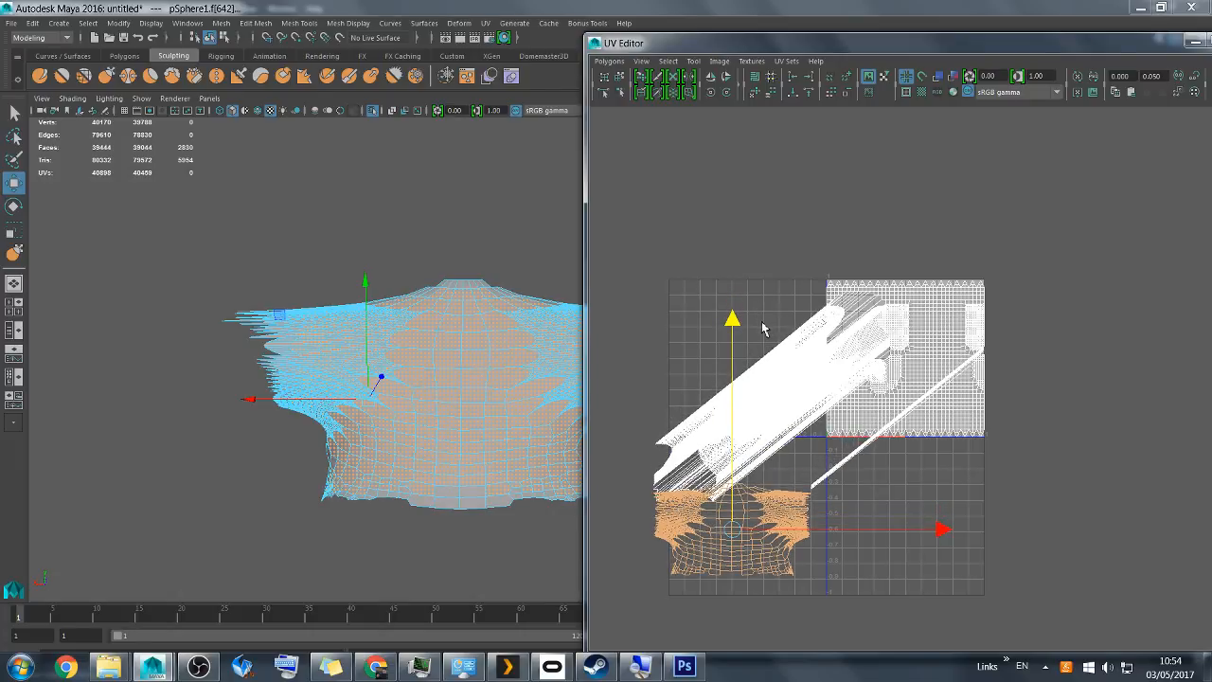
key(ctrl+z)
key(ctrl+z)
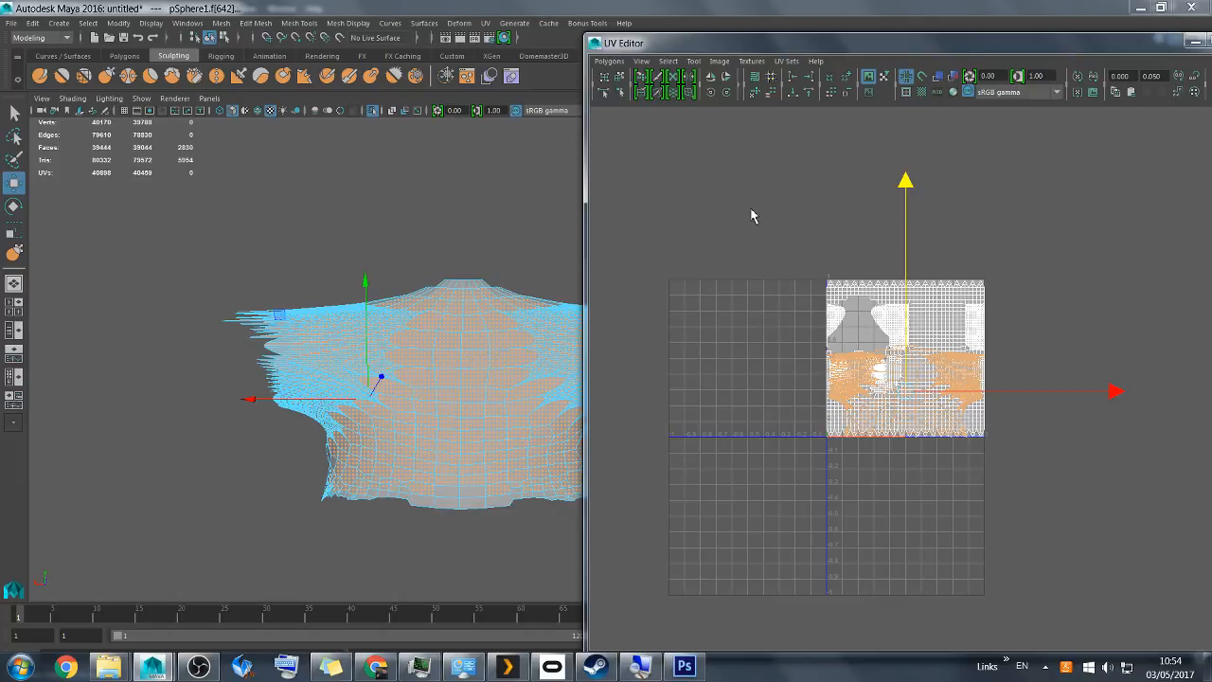
Reposition the UV Editor so its whole window fits on screen beside the torso mesh
drag(714, 49, 618, 46)
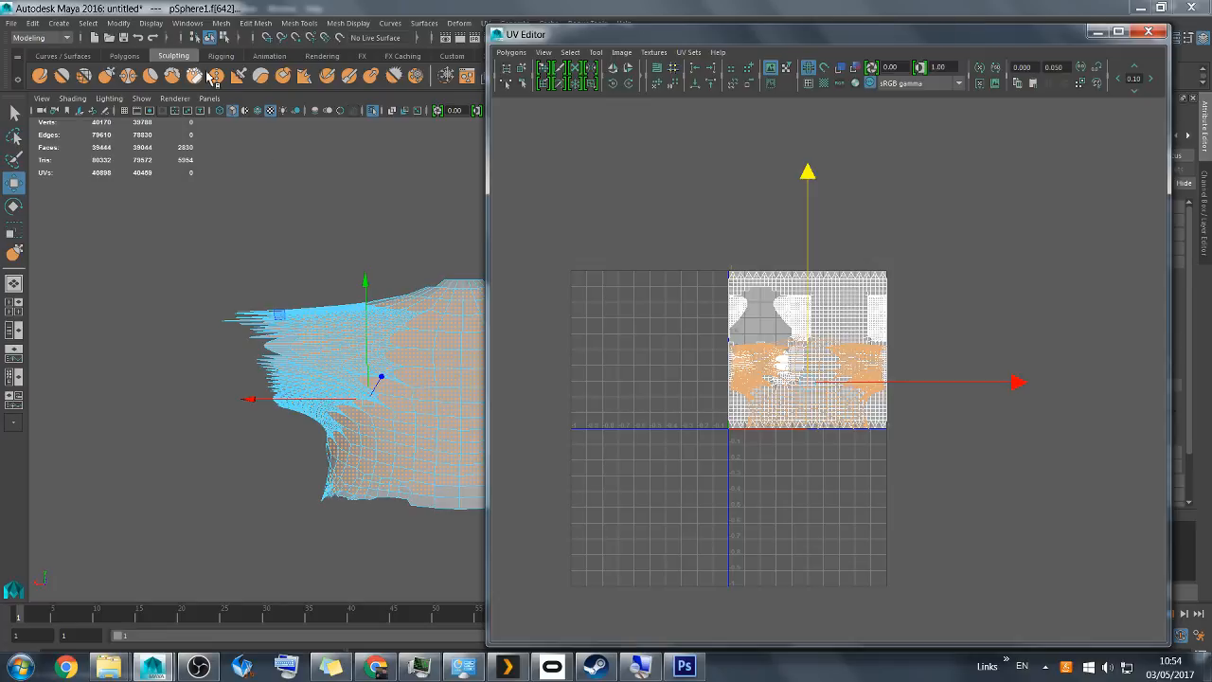
click(88, 23)
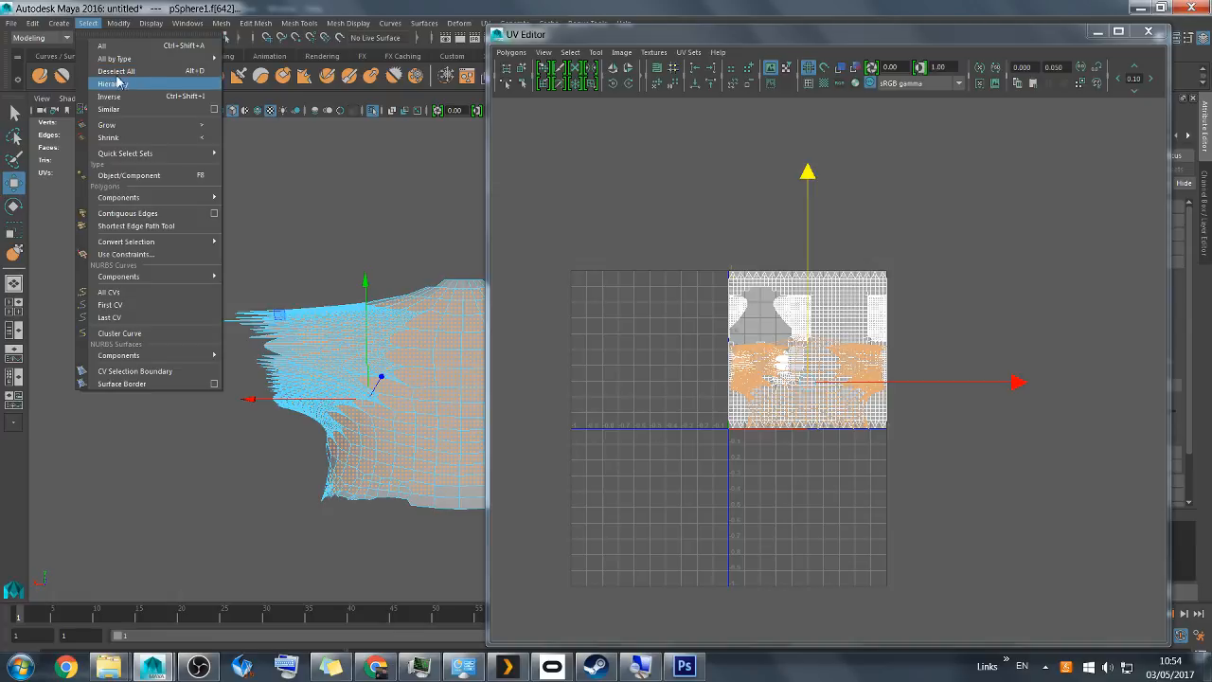
mouse_move(160, 199)
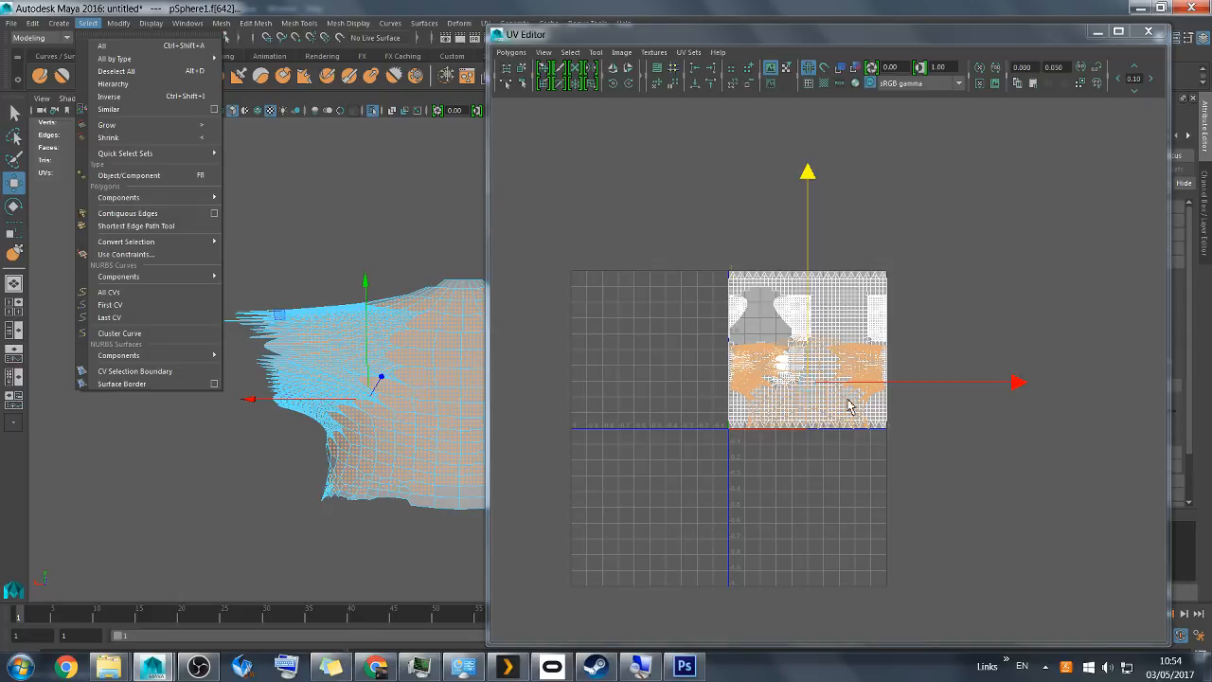
click(393, 421)
Try to select the edge loop along the upper border of the torso piece, then restore the chest face selection
alt+drag(394, 422, 466, 455)
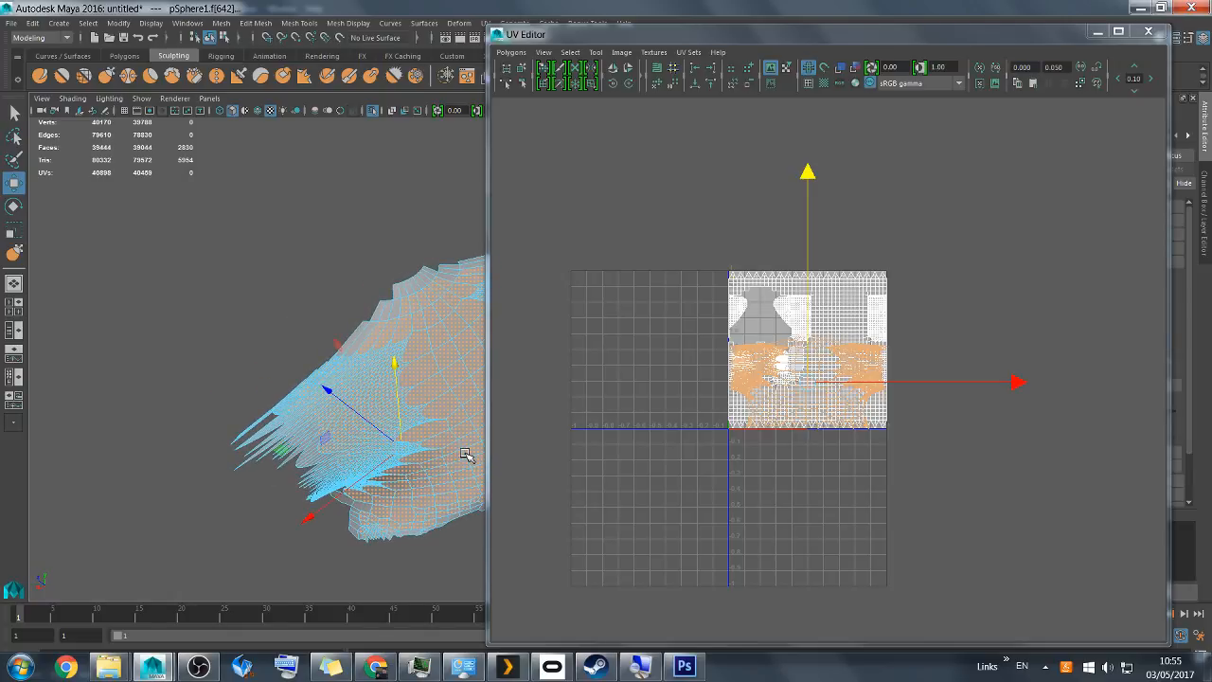
click(433, 320)
right_click(434, 327)
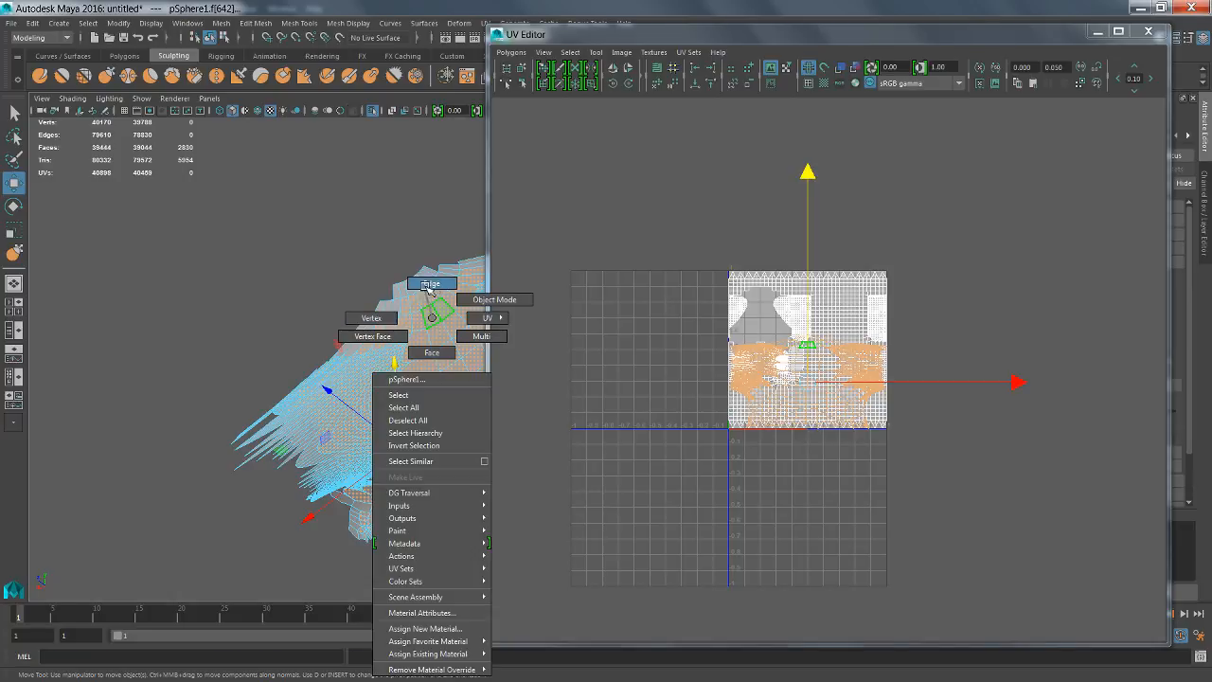
click(429, 284)
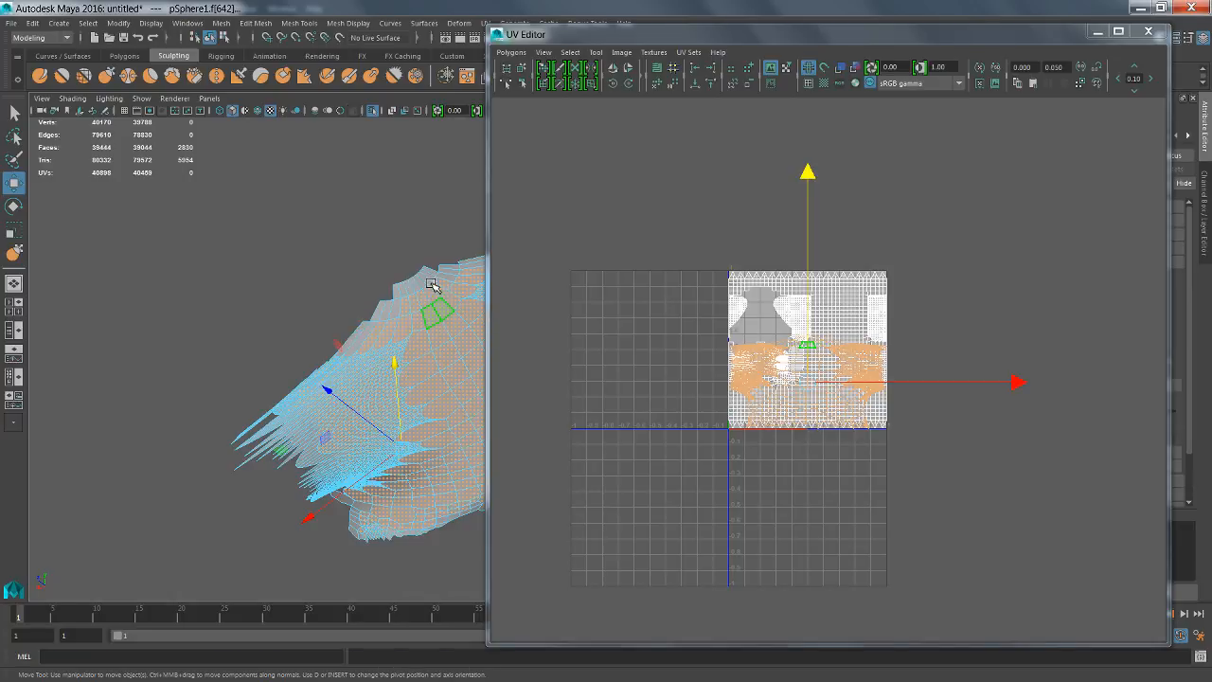
double_click(378, 316)
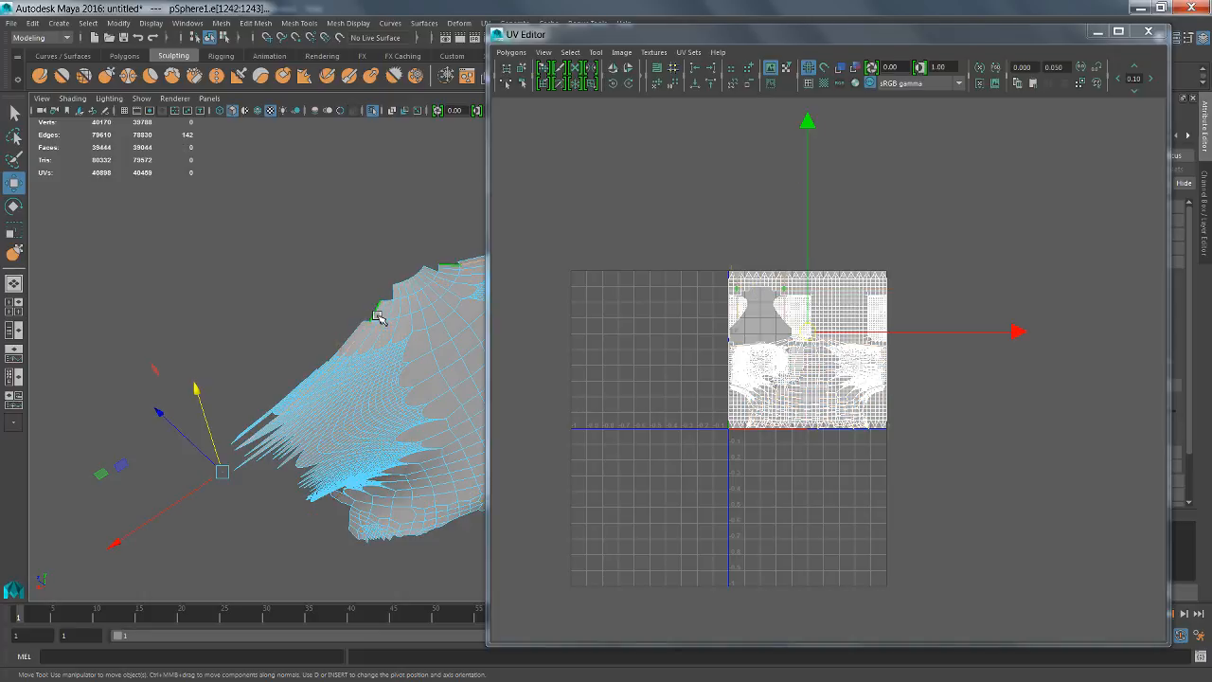
mouse_move(419, 316)
alt+mouse_down()
mouse_move(354, 311)
mouse_move(429, 325)
alt+mouse_up()
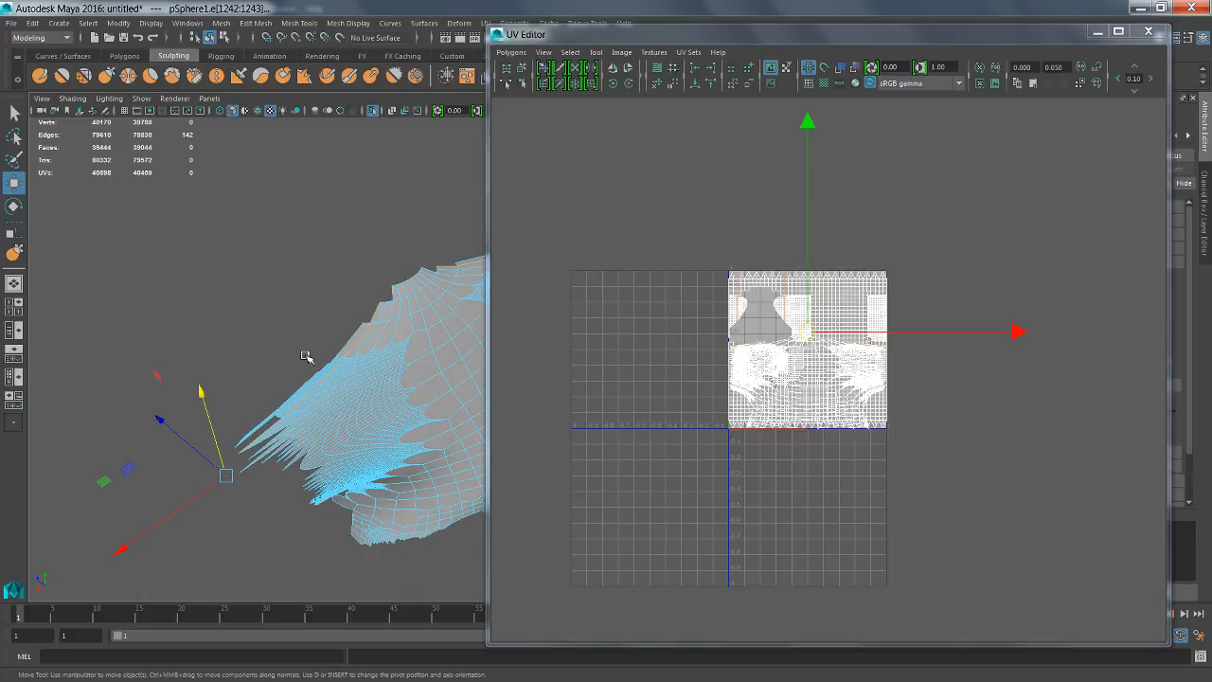
key(ctrl+z)
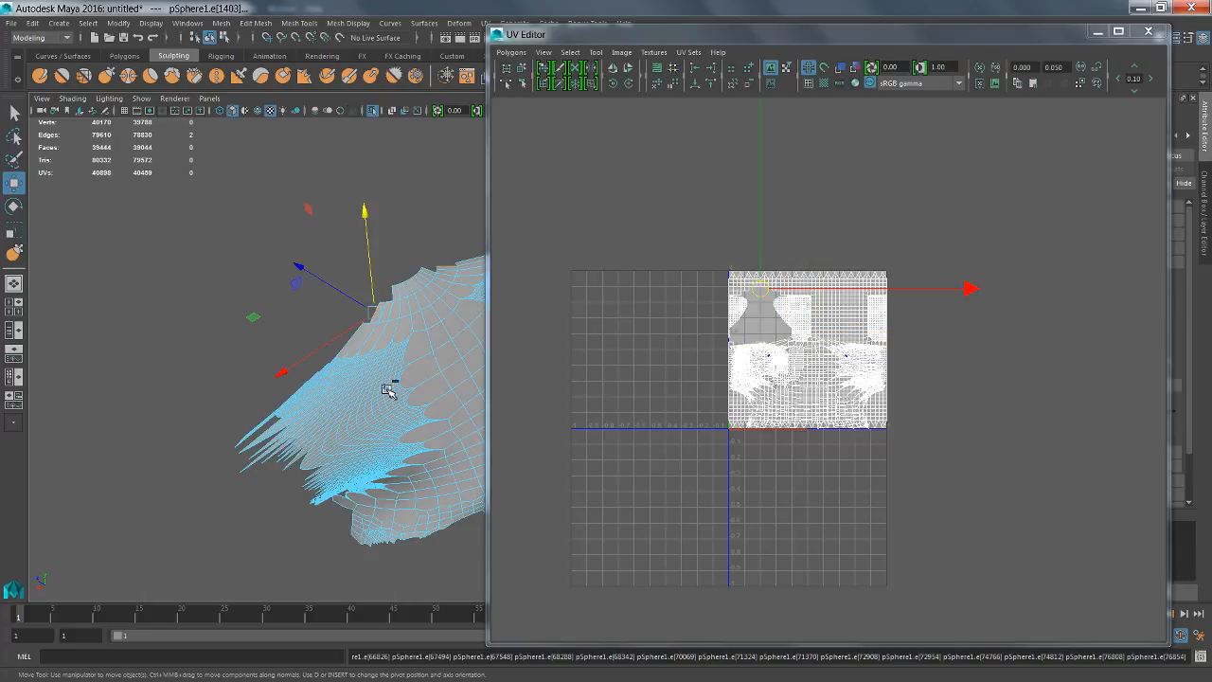
alt+drag(436, 355, 363, 320)
key(ctrl+z)
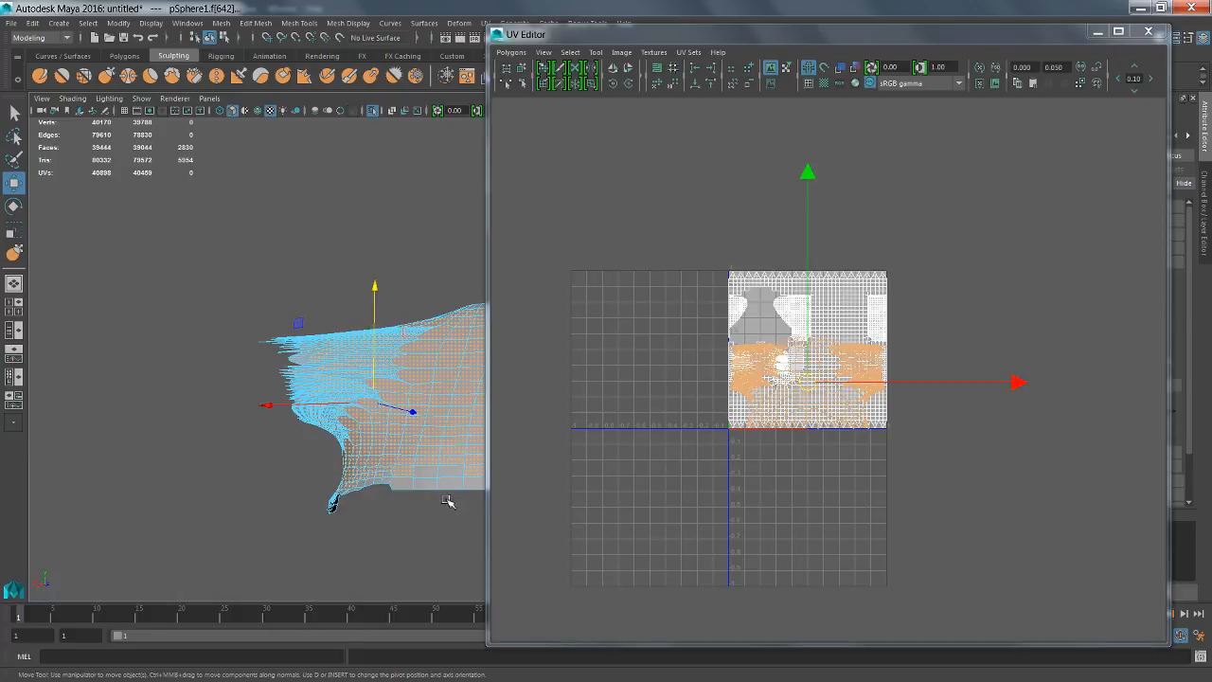
alt+drag(414, 479, 476, 500)
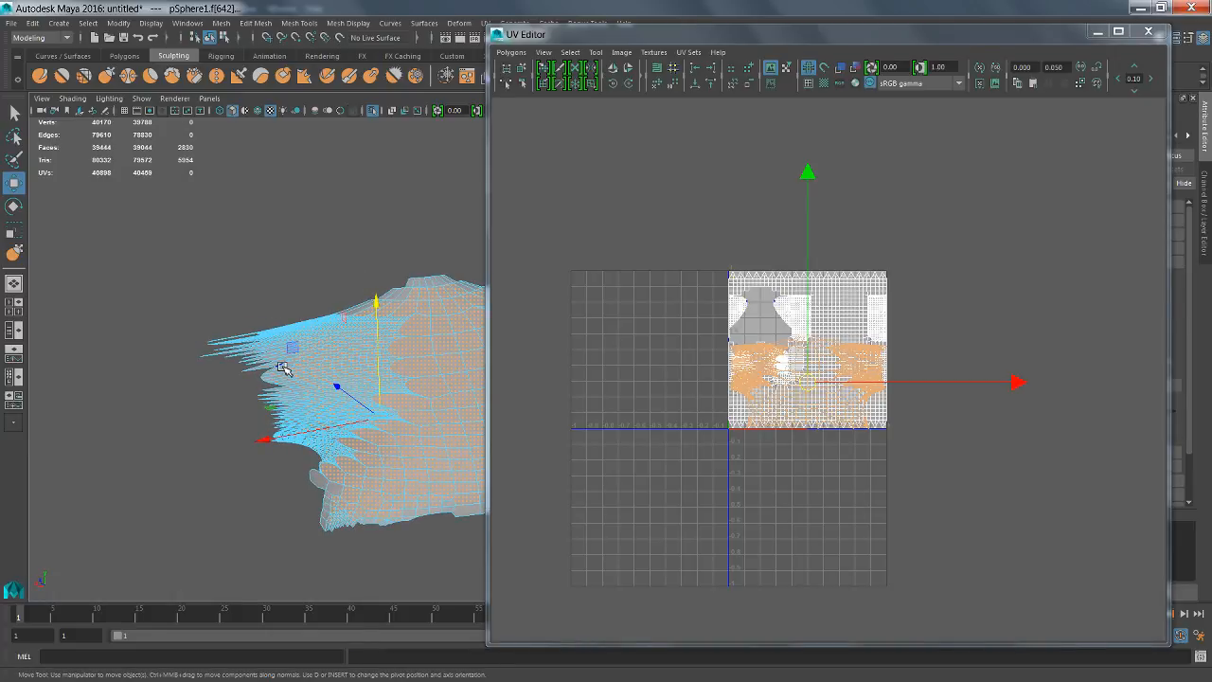
scroll(284, 368, up, 3)
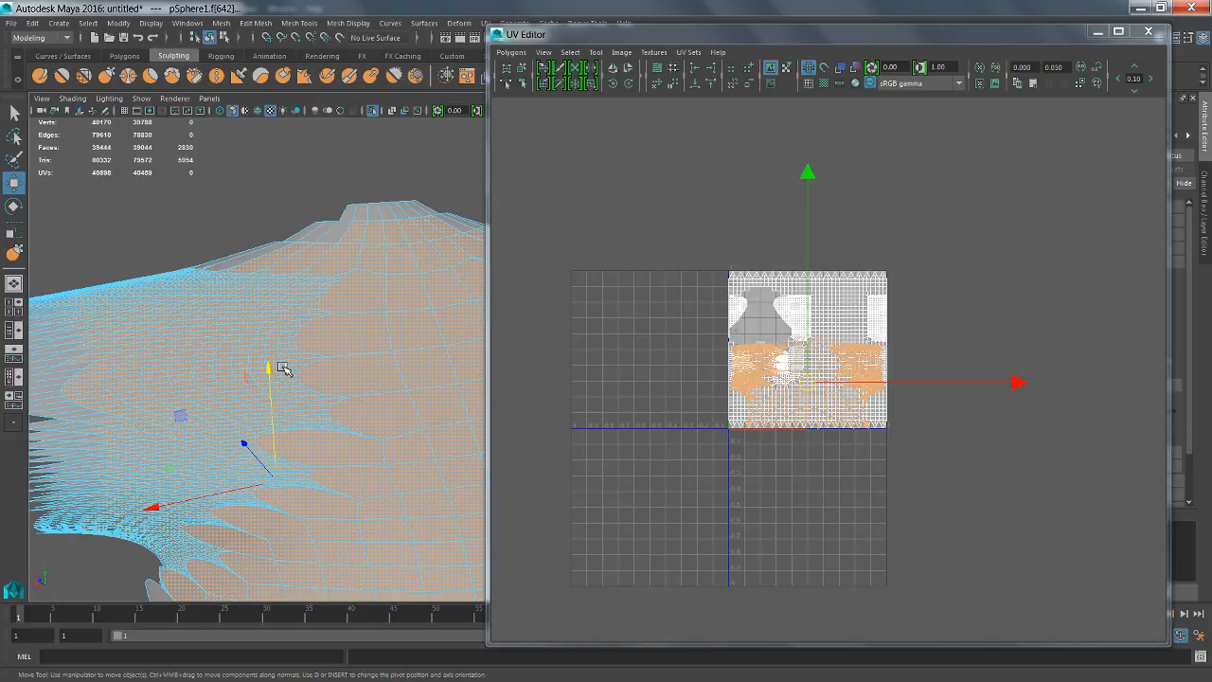
alt+drag(284, 369, 217, 360)
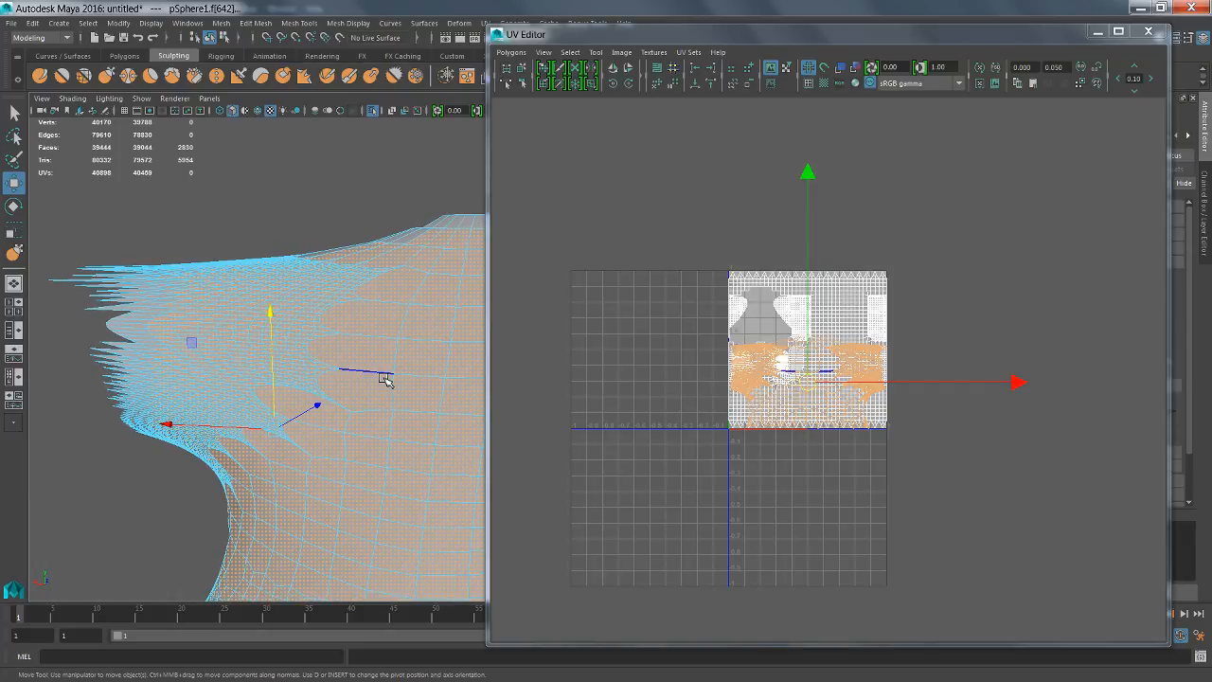
alt+drag(422, 347, 379, 277)
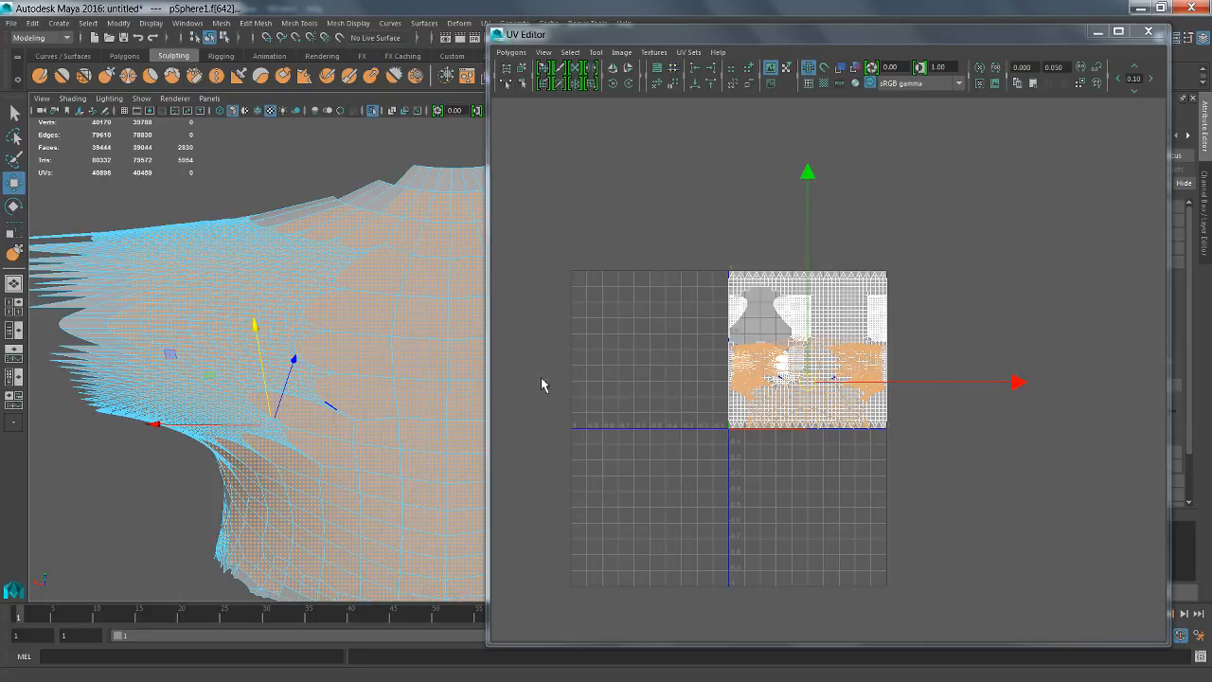
Switch to the OBS window to check the running stream
key(alt+Tab)
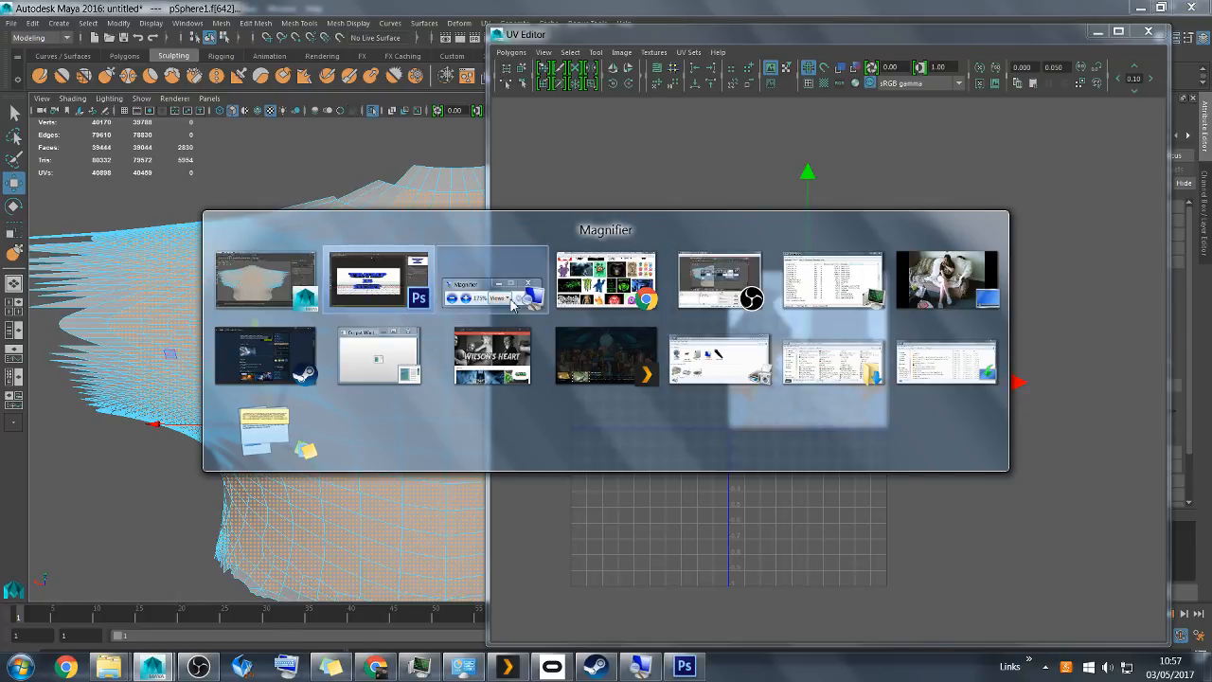
click(703, 291)
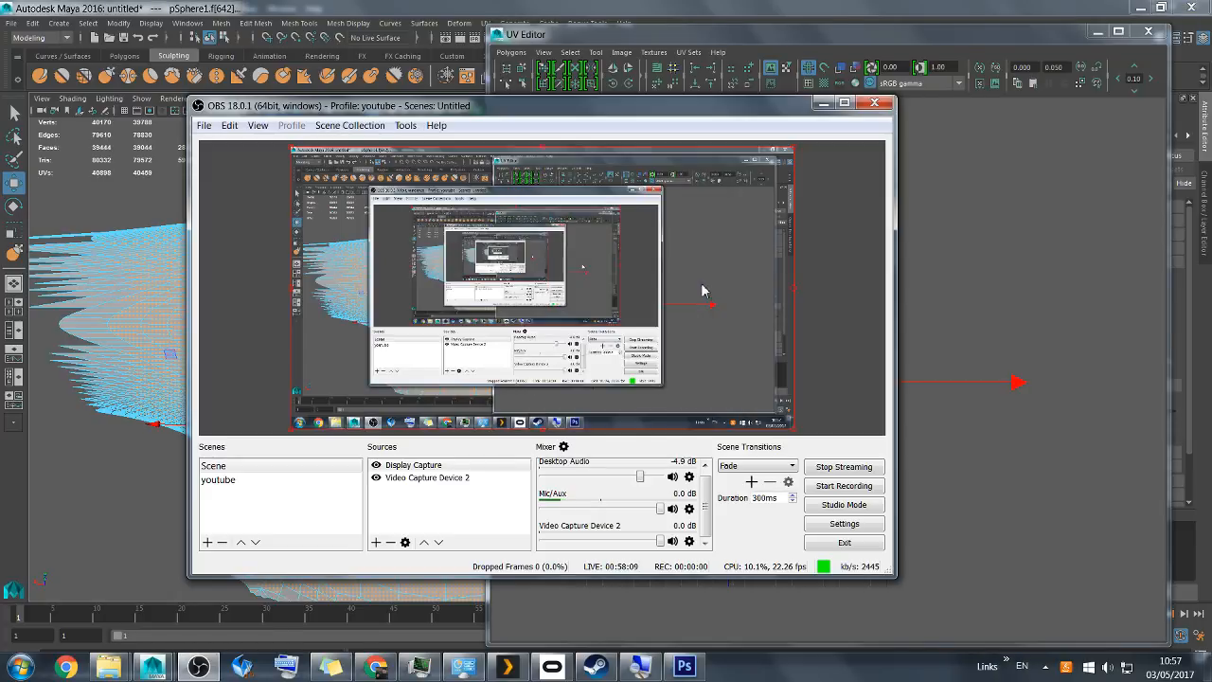